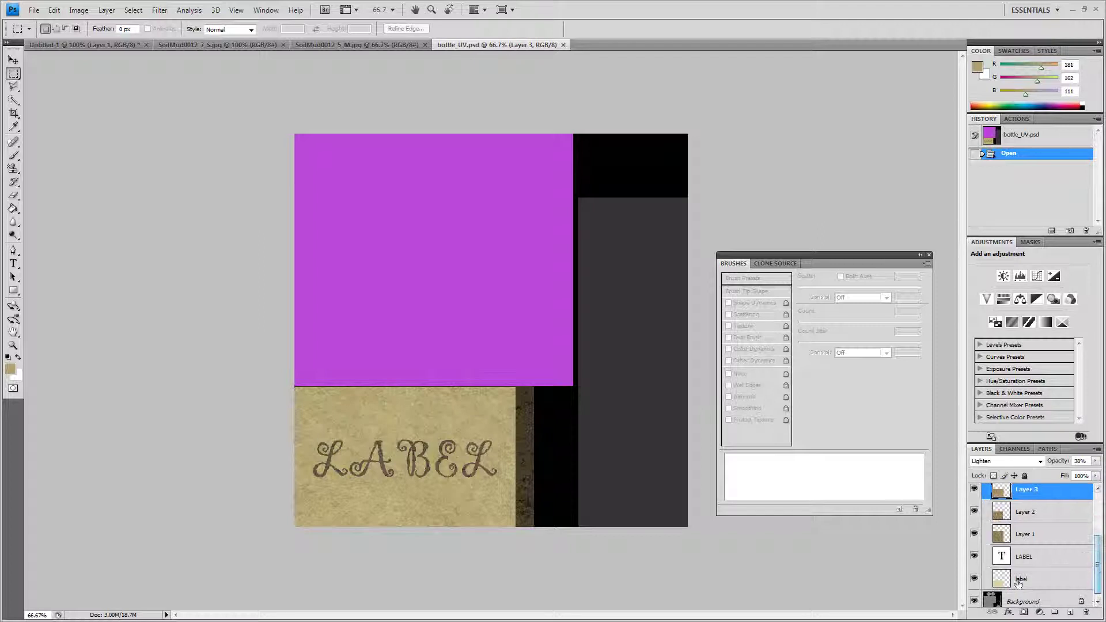
- Load the label layer's outline as a selection and set the foreground color to #bba772
left_click(1002, 585)
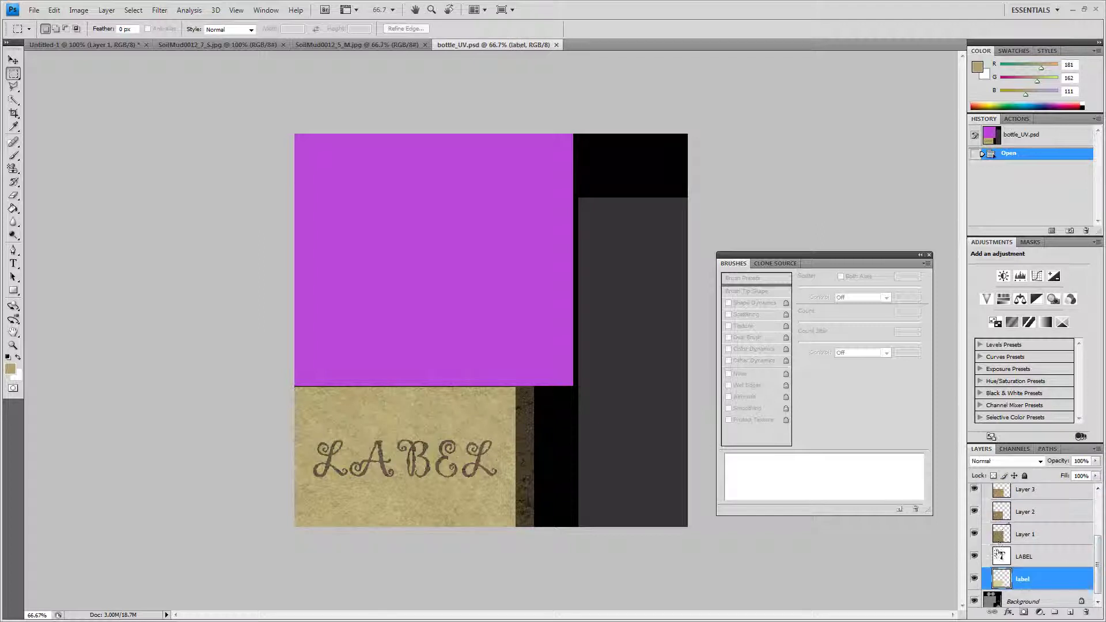
left_click(1001, 579, "ctrl")
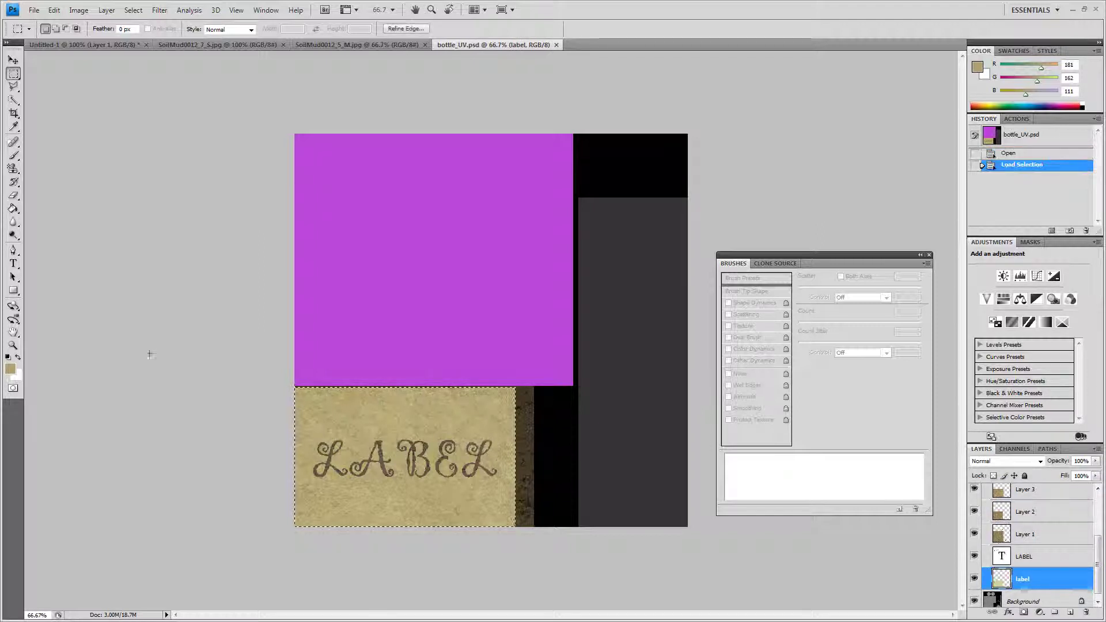
left_click(9, 369)
left_click_drag(460, 203, 461, 199)
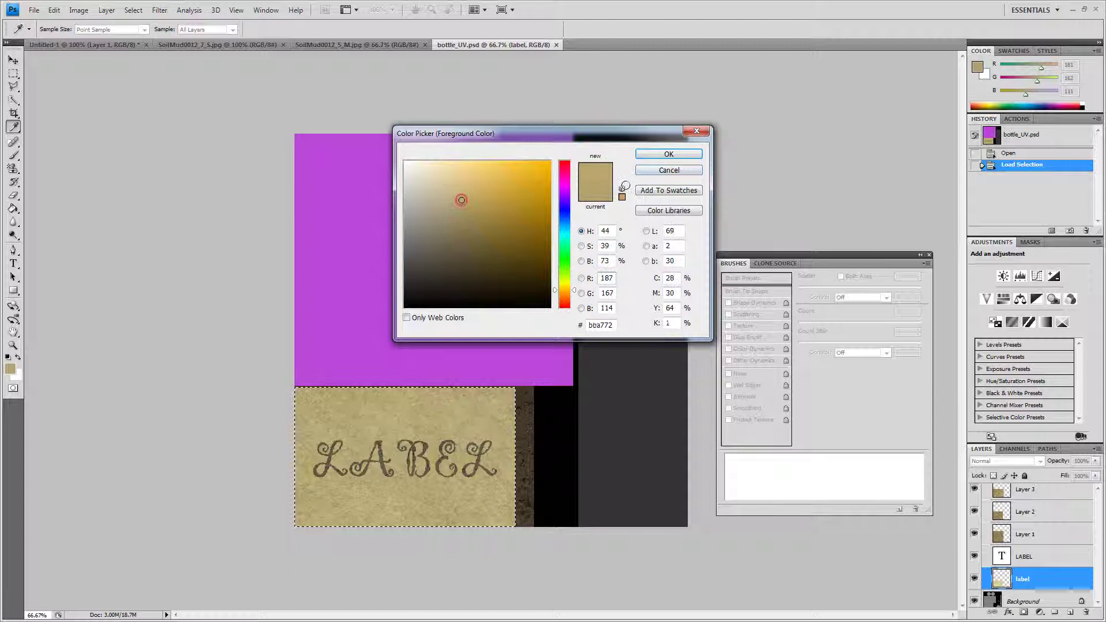
left_click(668, 154)
- Paint over the whole selected area of the label layer with the Brush tool in the foreground color
key("m")
left_click(14, 155)
left_click_drag(264, 405, 493, 410)
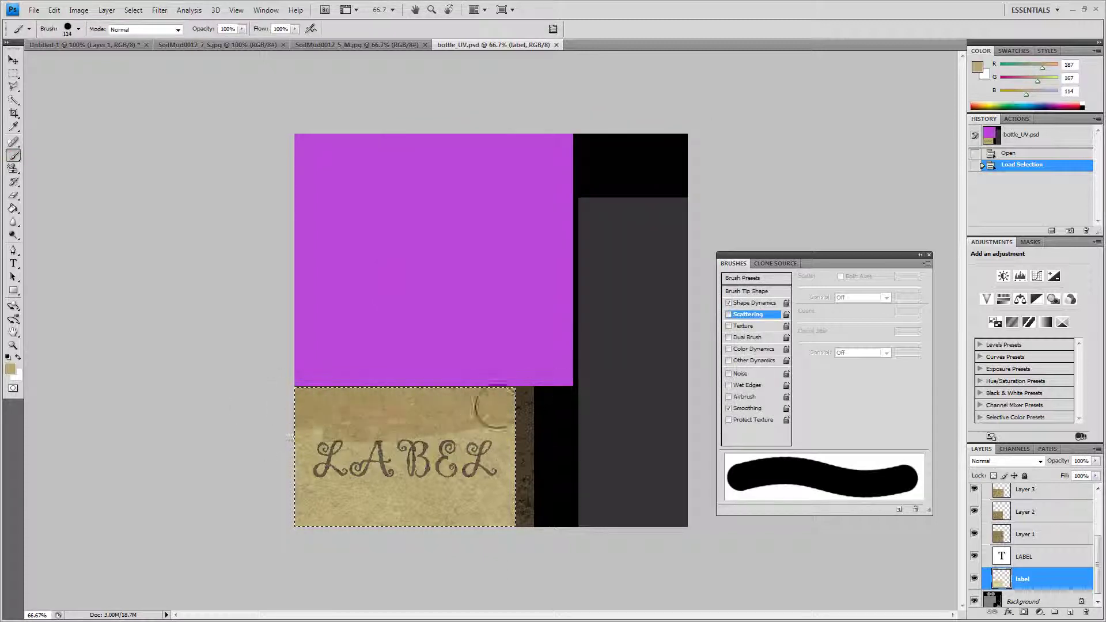
left_click_drag(486, 477, 486, 477)
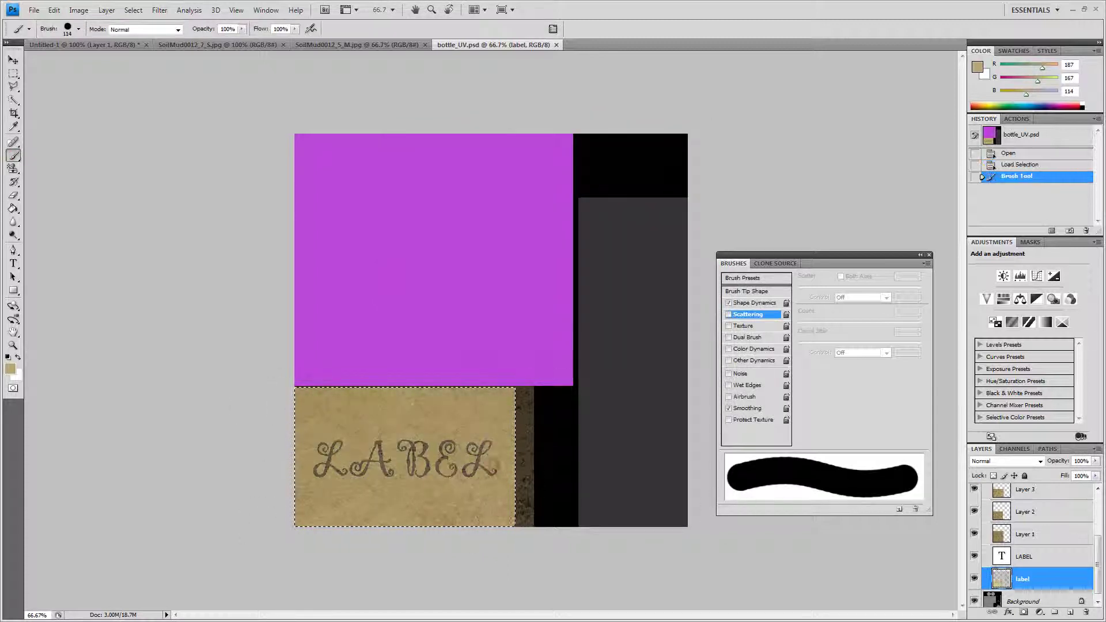
- Change Layer 3's blending mode to Darken and set its opacity to 74%
left_click_drag(1099, 557, 1098, 544)
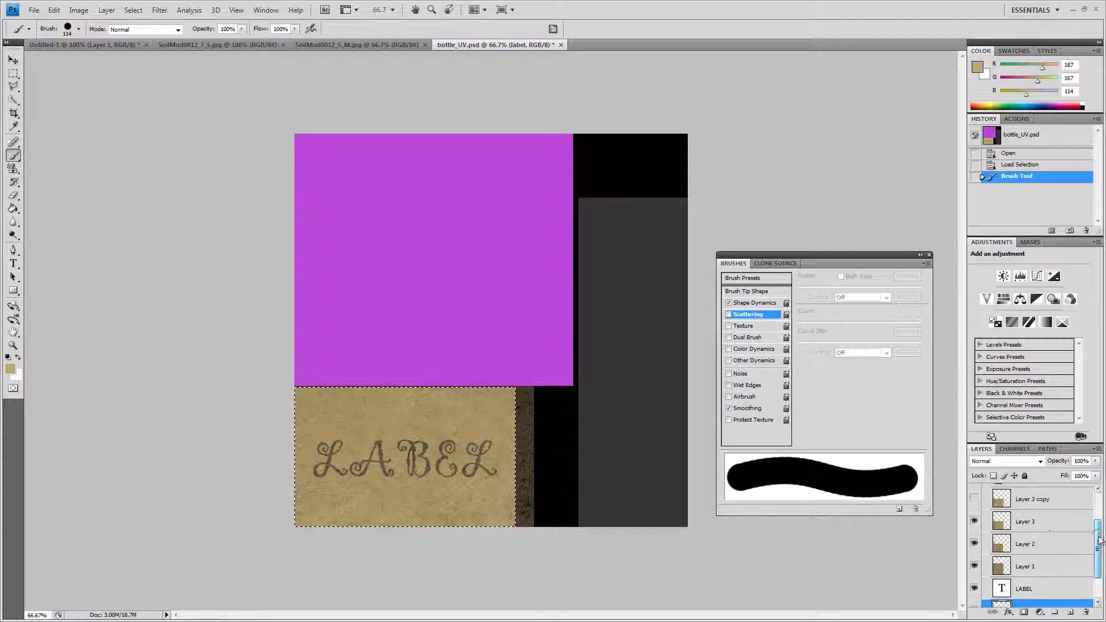
left_click(1039, 521)
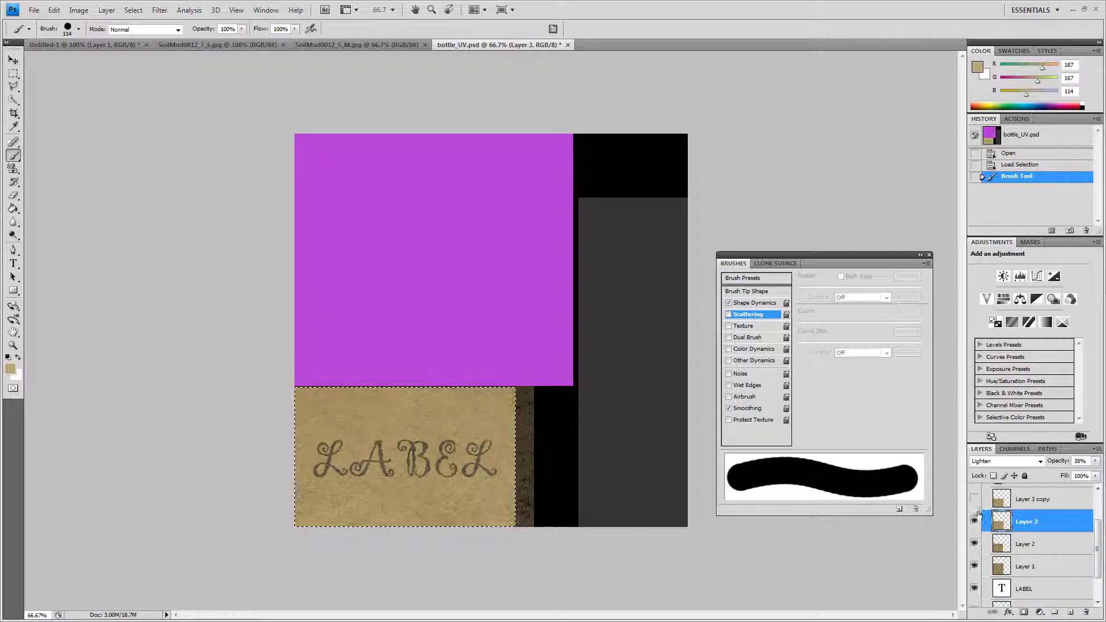
left_click(1015, 465)
left_click(1005, 179)
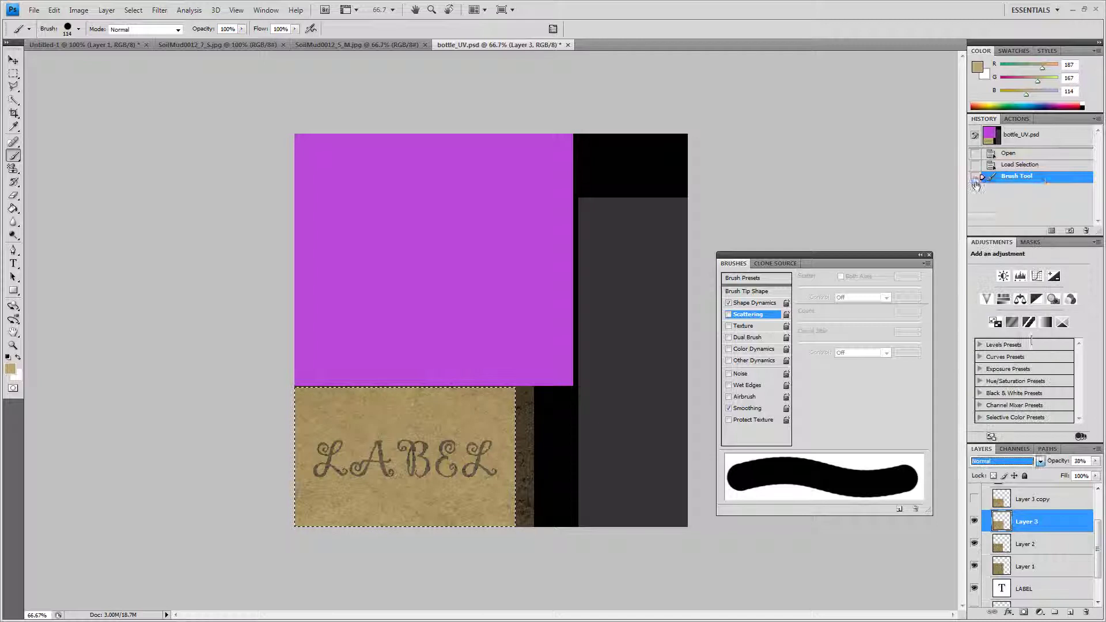
key("Down")
key("Down")
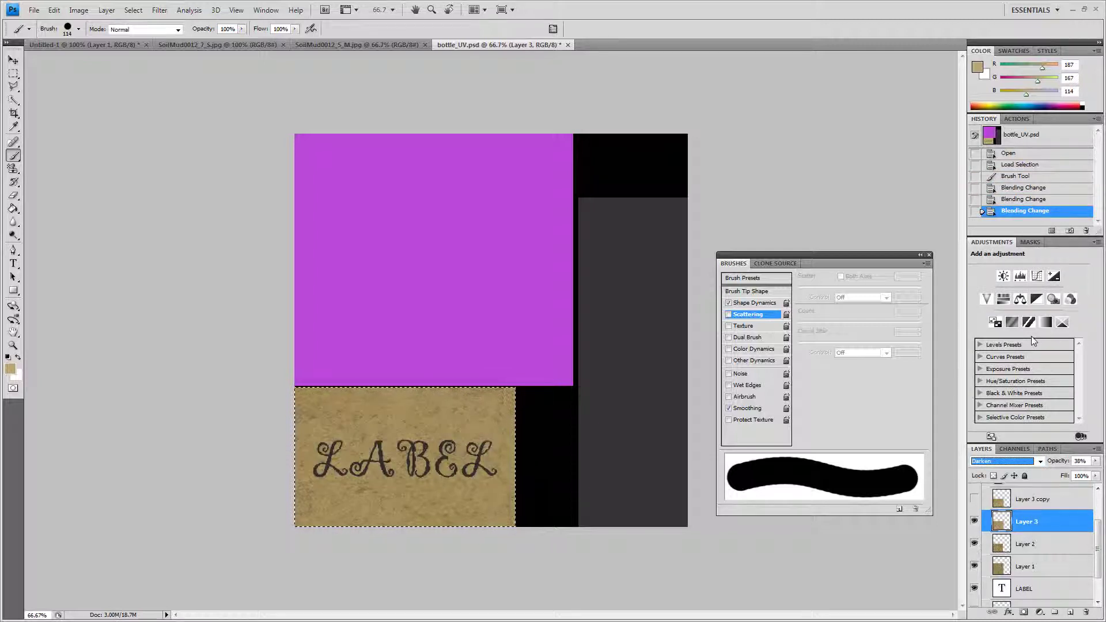
key("Down")
key("Up")
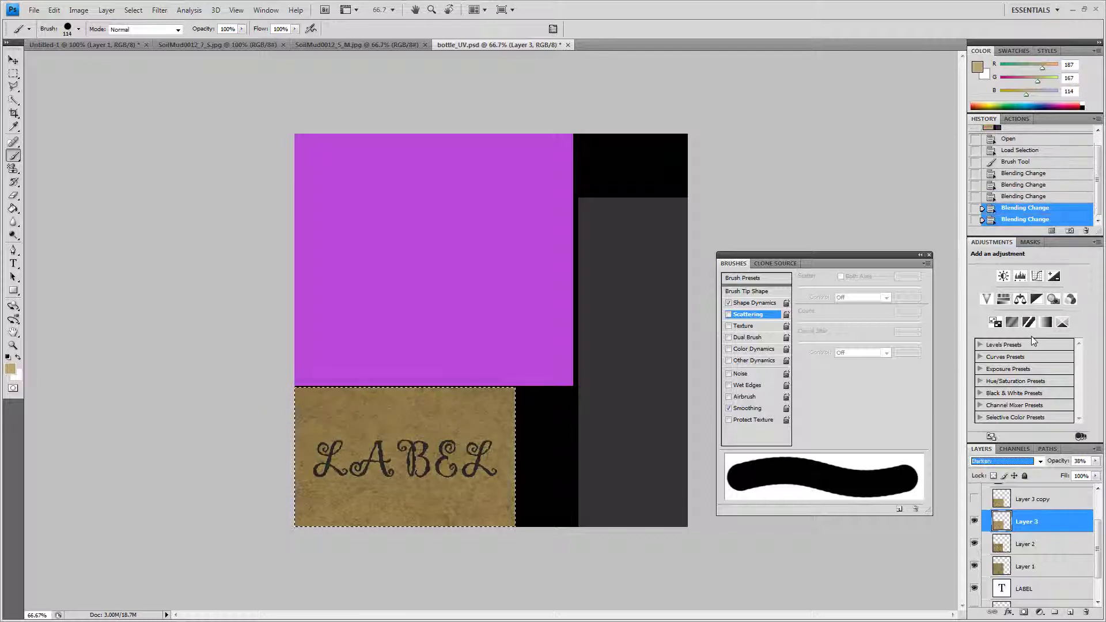
left_click_drag(1094, 461, 1081, 476)
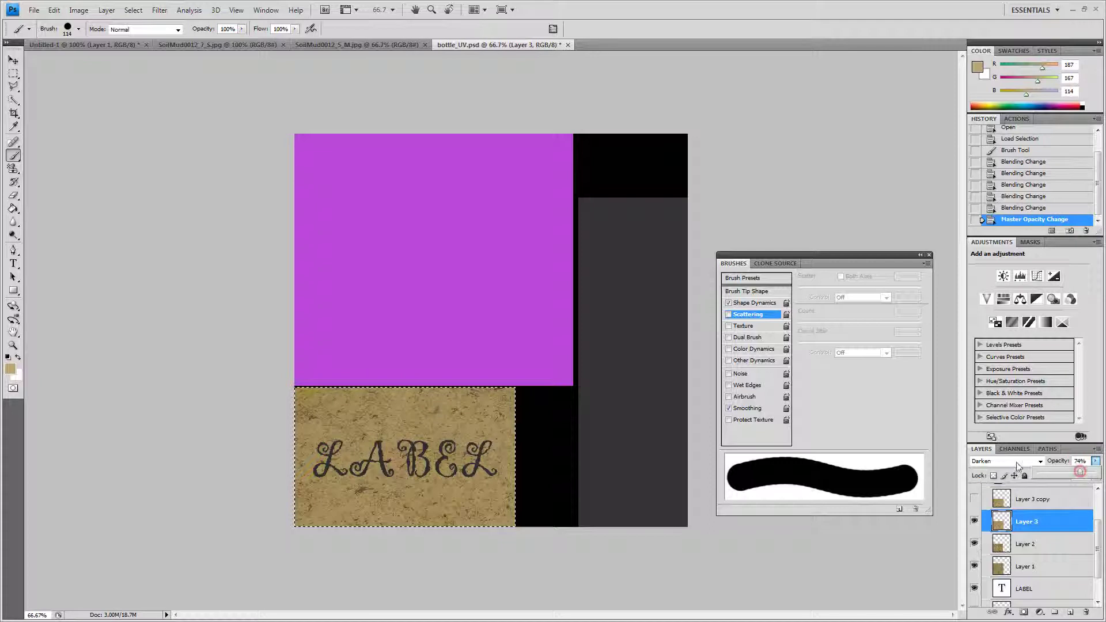
- Clear the selection and reposition Layer 3's texture over the label, scaling it to about 112%
left_click(13, 60)
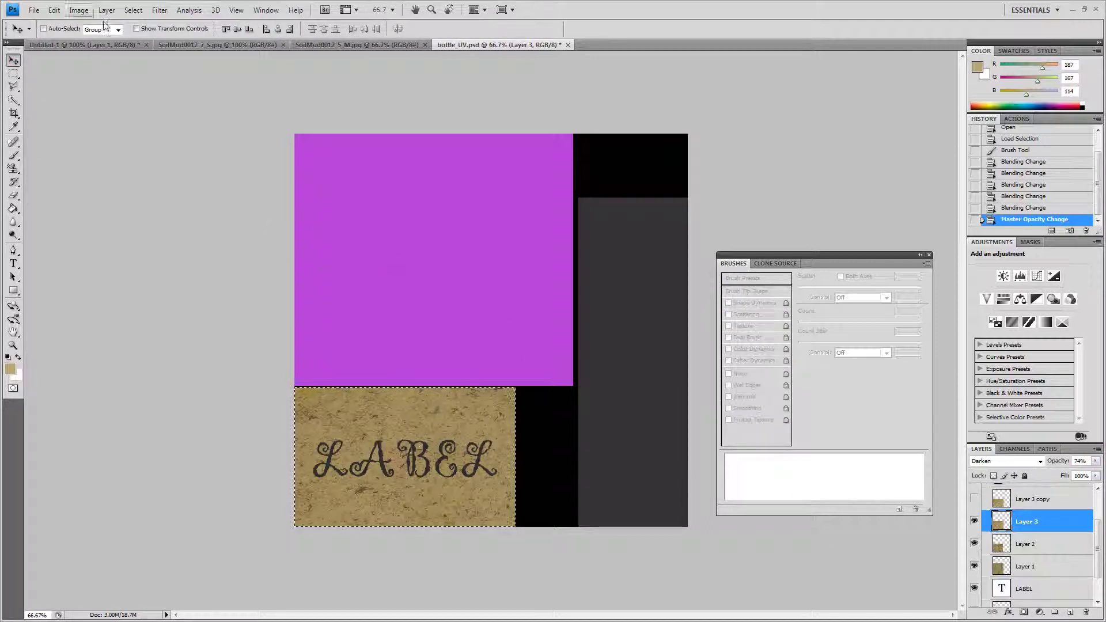
left_click(133, 9)
left_click(56, 34)
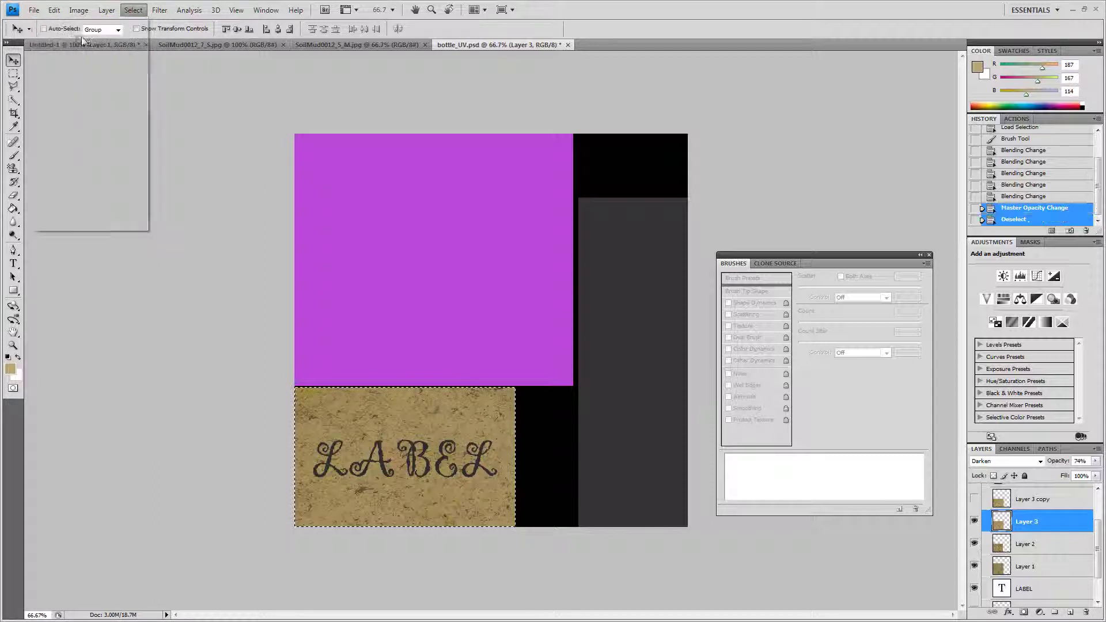
left_click_drag(383, 437, 522, 347)
key("ctrl+t")
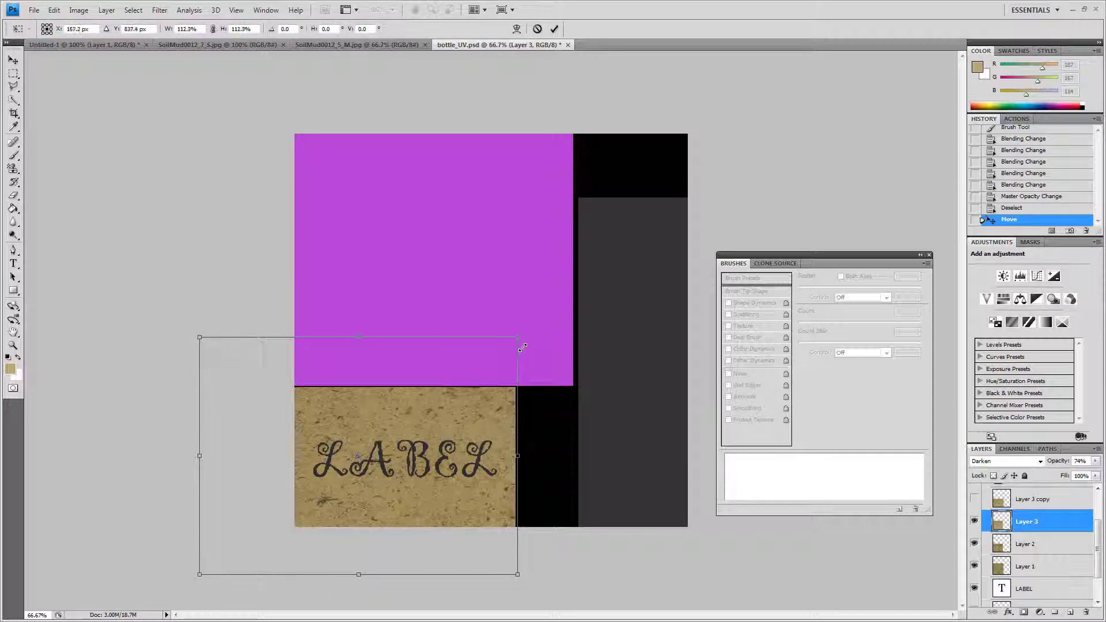
key("Return")
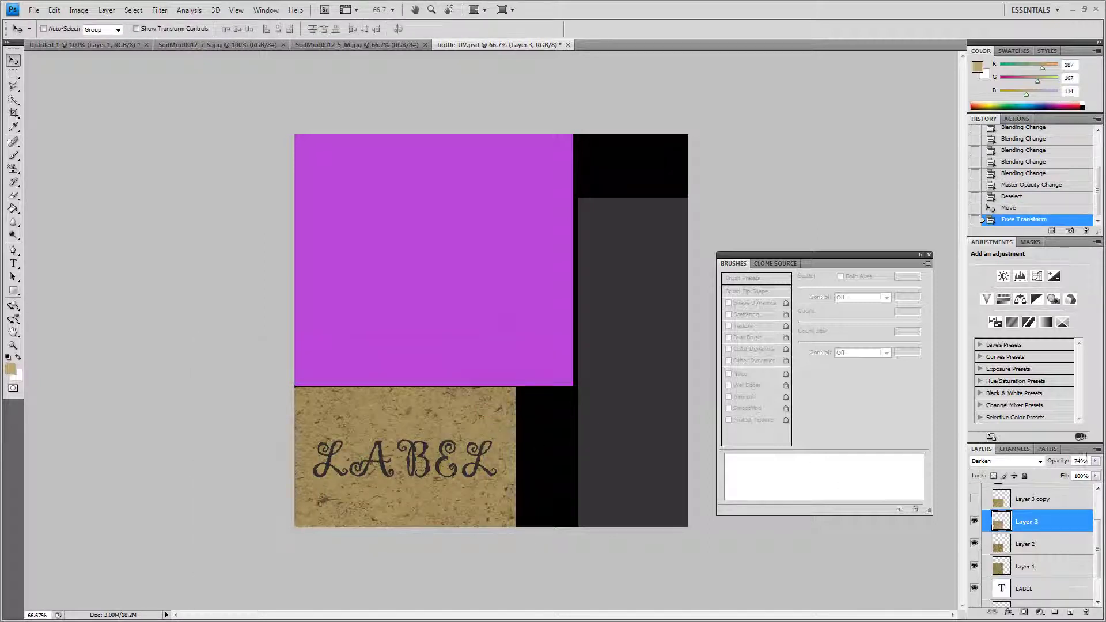
- Set Layer 3's opacity to 50% and compare the label with Layer 2 hidden and shown
left_click(1094, 460)
left_click_drag(1092, 473, 1069, 473)
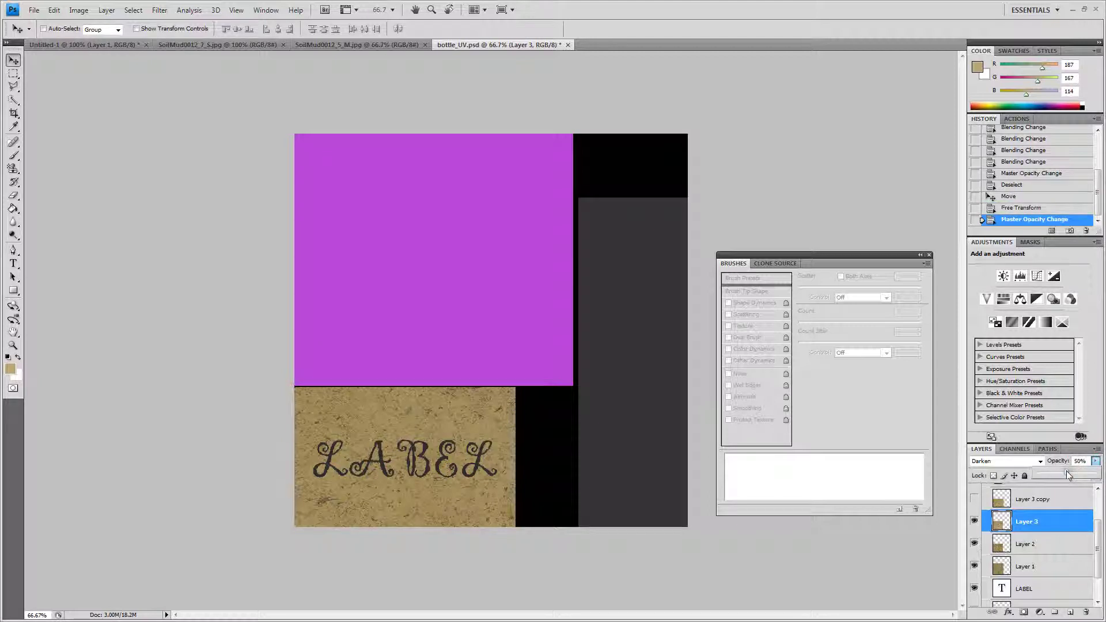
left_click(975, 543)
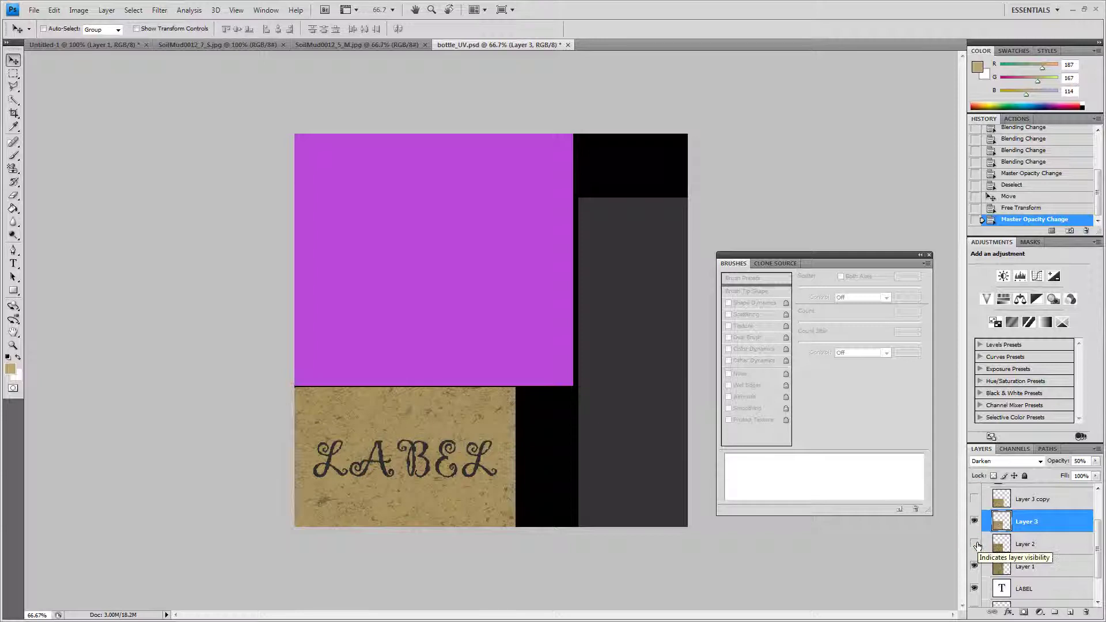
left_click(975, 544)
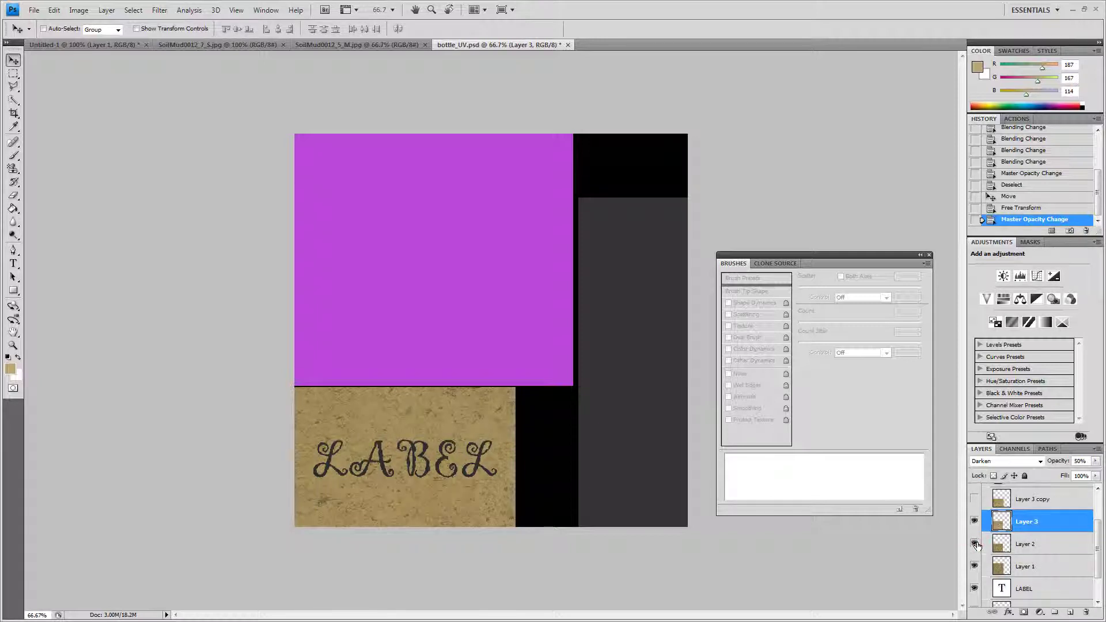
- Apply a light Gaussian Blur to the Layer 2 texture
left_click(1022, 544)
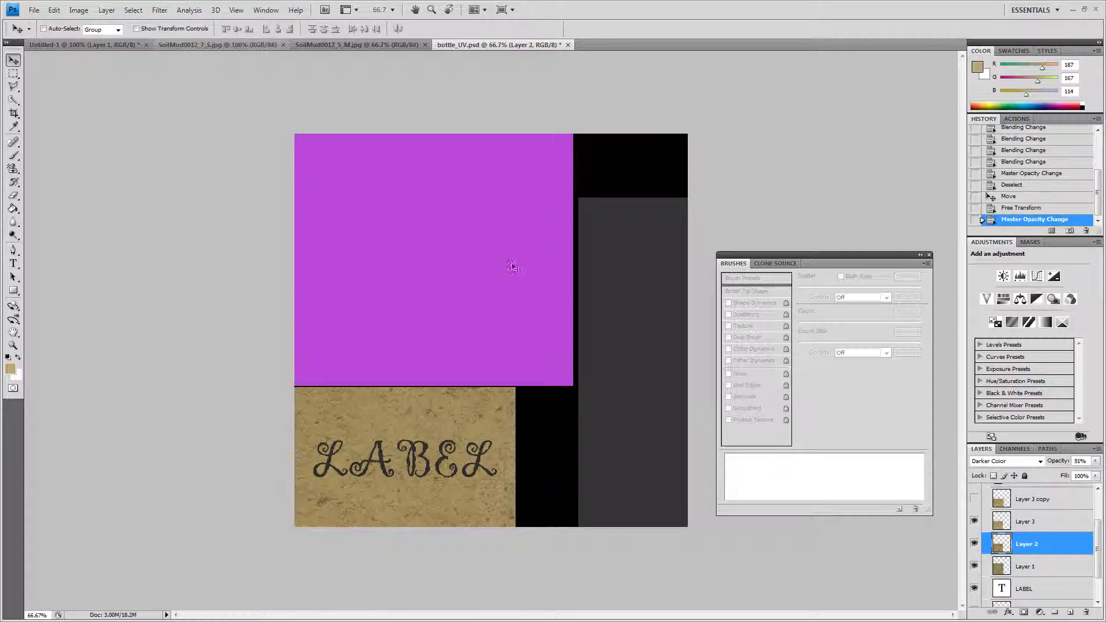
left_click(159, 10)
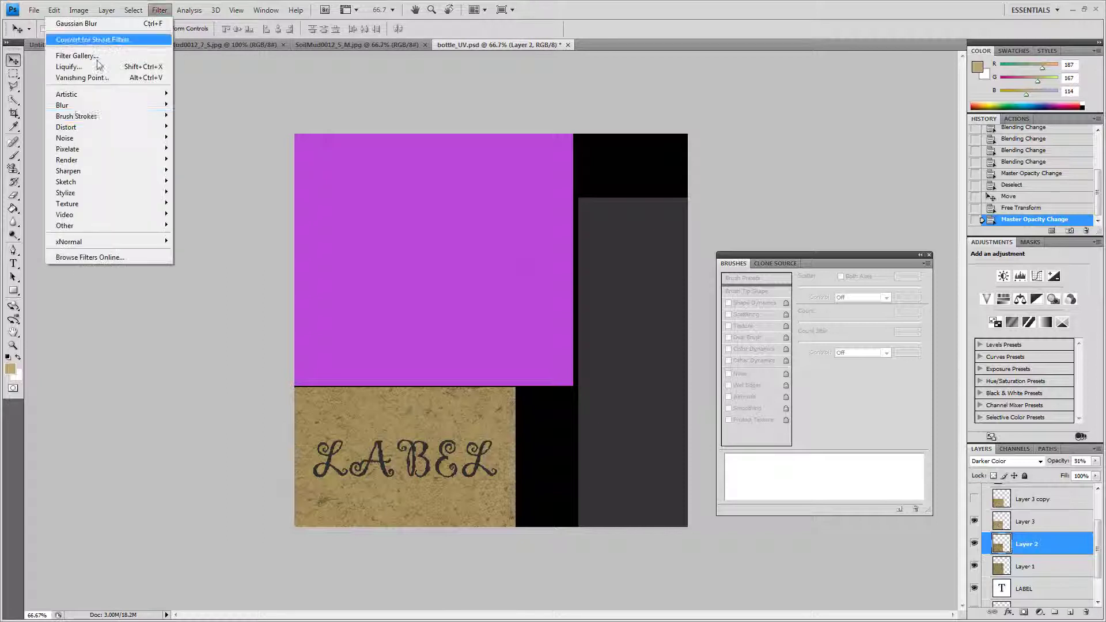
mouse_move(87, 105)
left_click(189, 148)
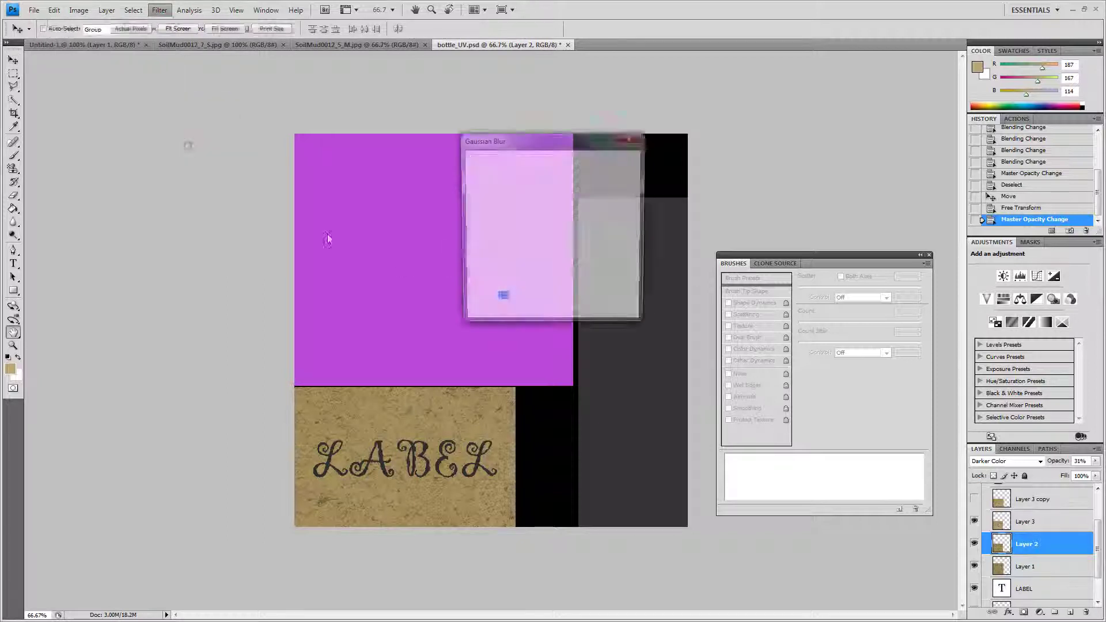
left_click_drag(486, 317, 493, 316)
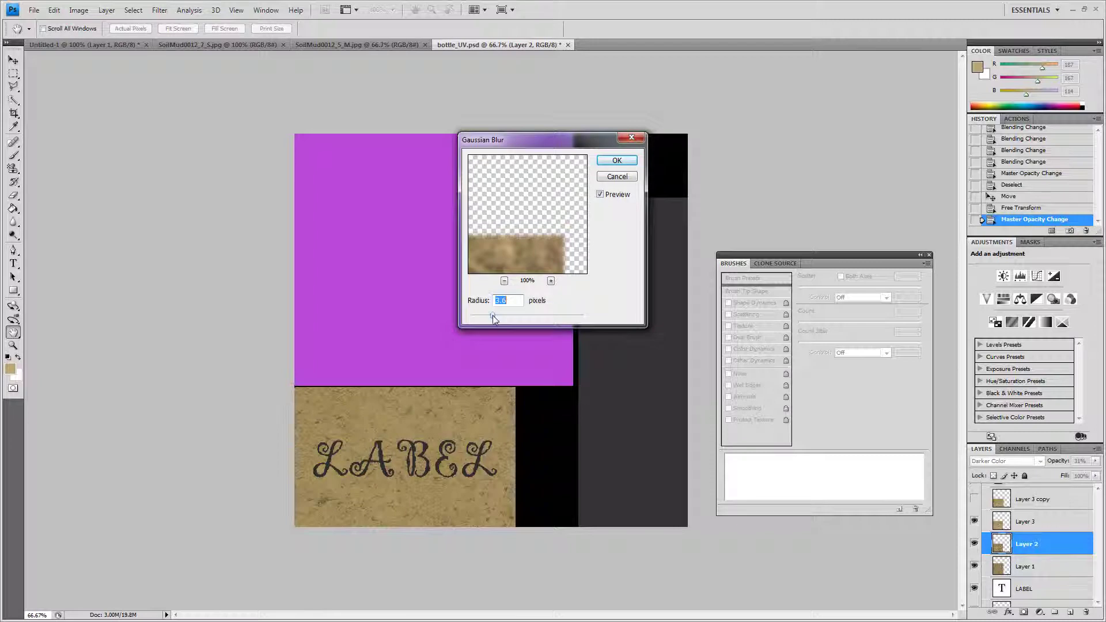
left_click(615, 160)
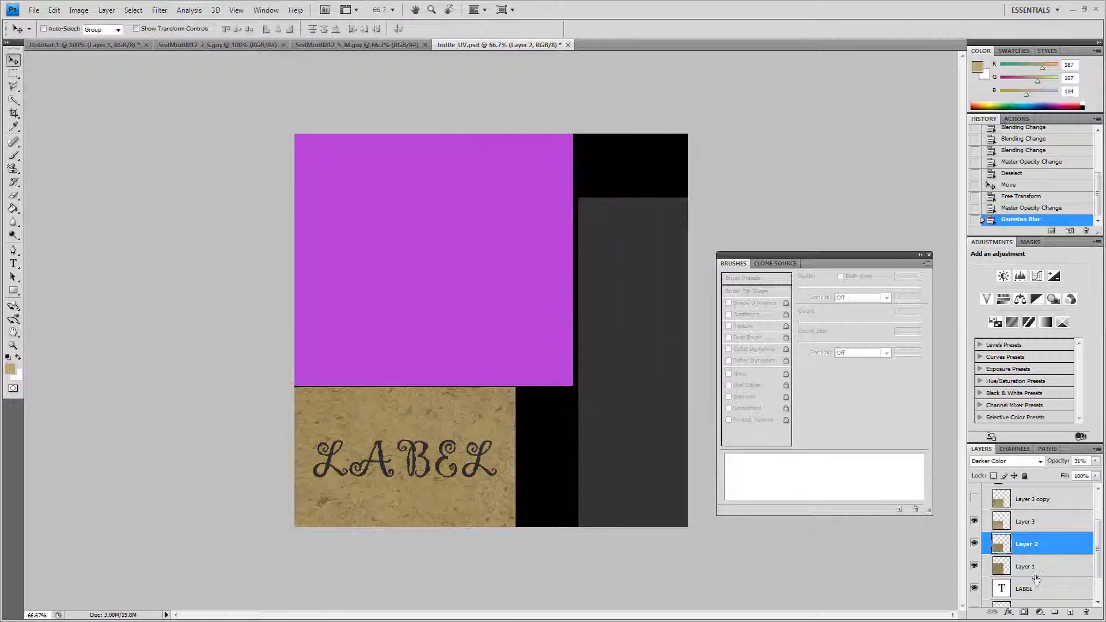
- Apply a Gaussian Blur with a 4.2-pixel radius to Layer 1
left_click(1058, 564)
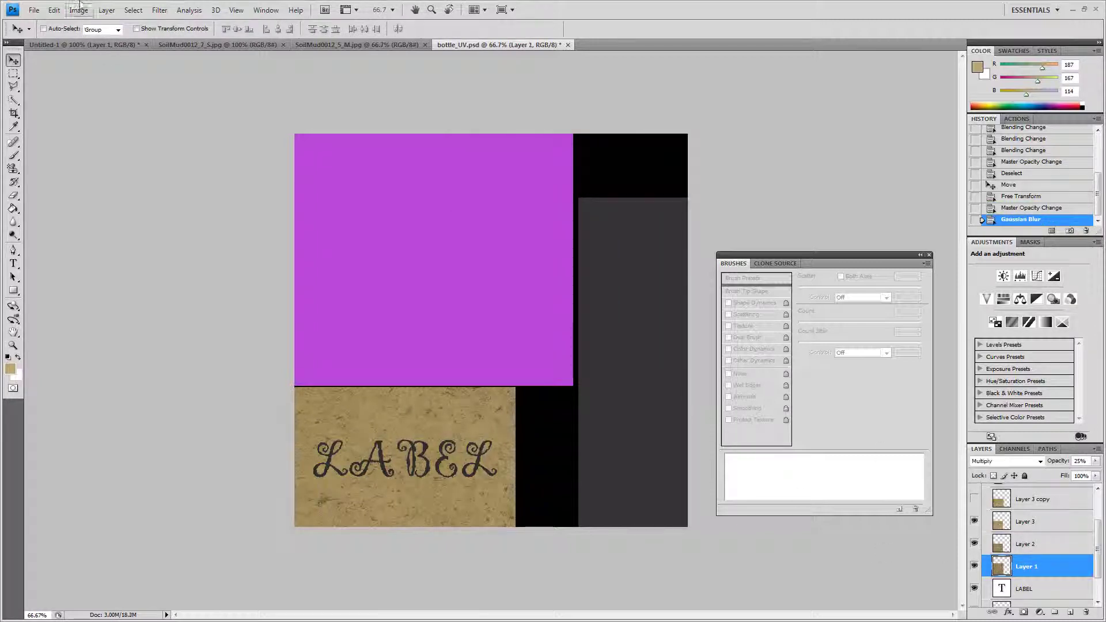
left_click(160, 10)
mouse_move(88, 107)
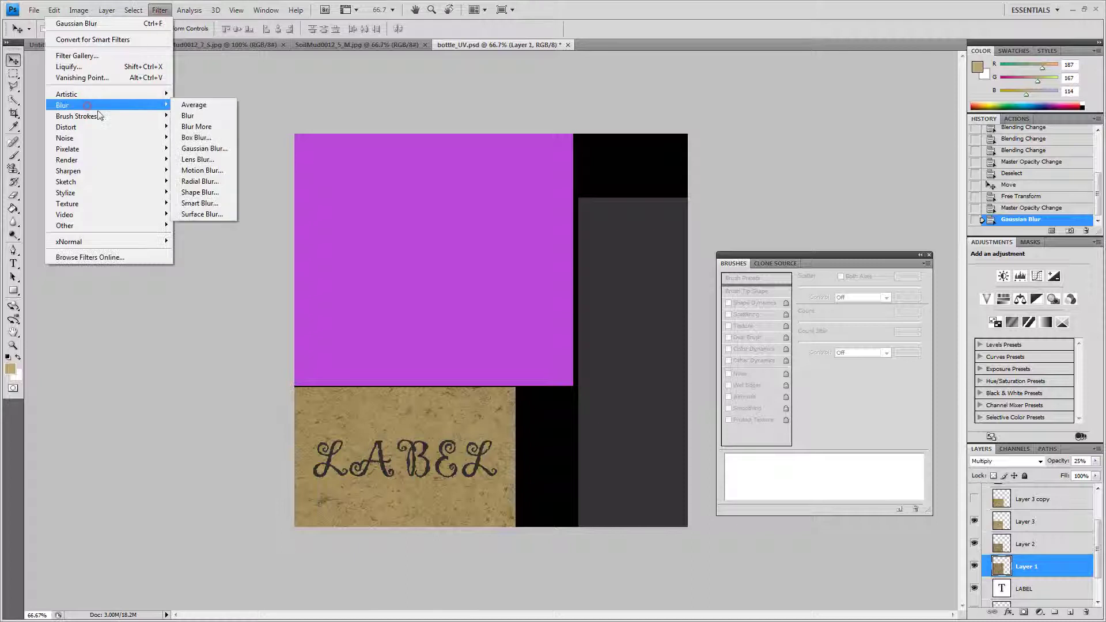
left_click(193, 148)
mouse_move(492, 317)
left_mouse_down()
mouse_move(463, 317)
mouse_move(497, 320)
left_mouse_up()
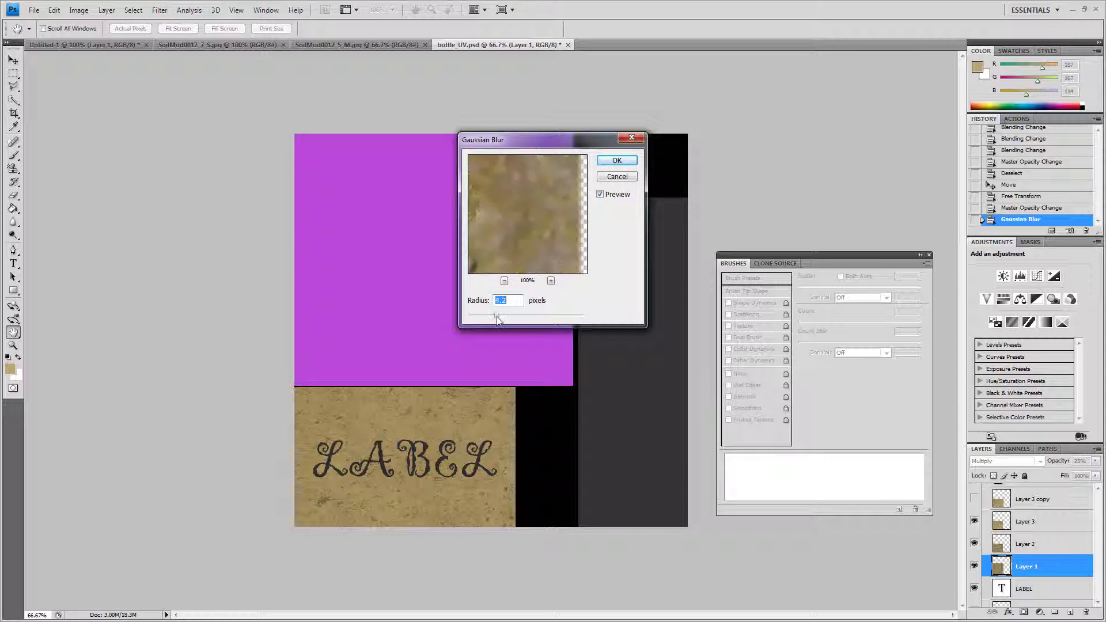
left_click(616, 160)
- Check Layer 3 by hiding and showing it, and cover its dark spot near the label's lower-left corner with the Clone Stamp
left_click(1029, 524)
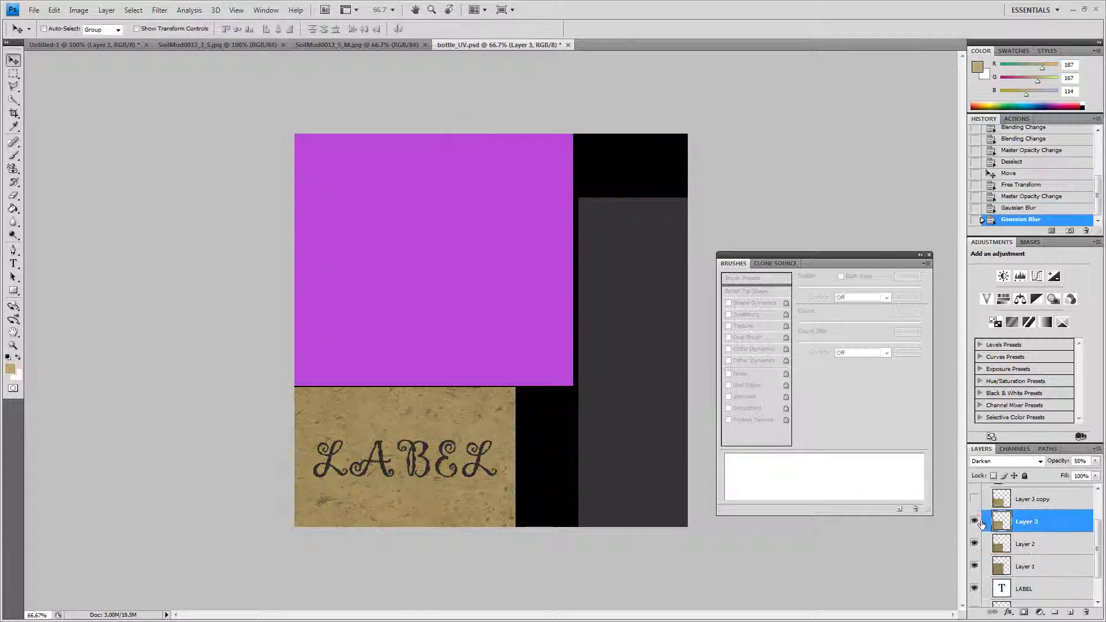
left_click(973, 521)
left_click(974, 521)
left_click(13, 168)
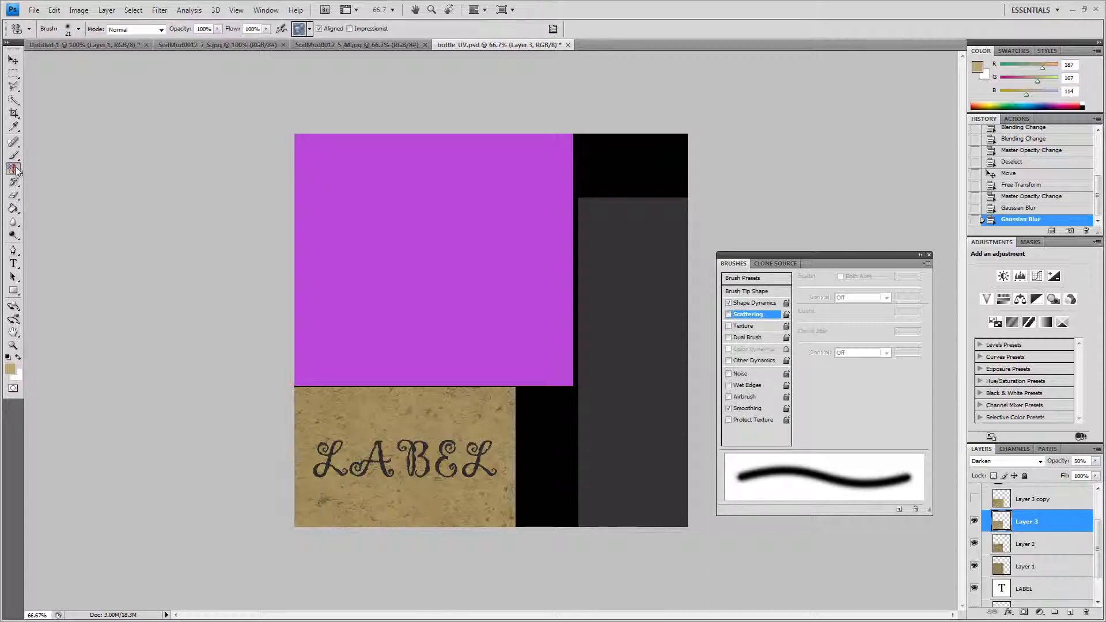
right_click(14, 168)
left_click(40, 166)
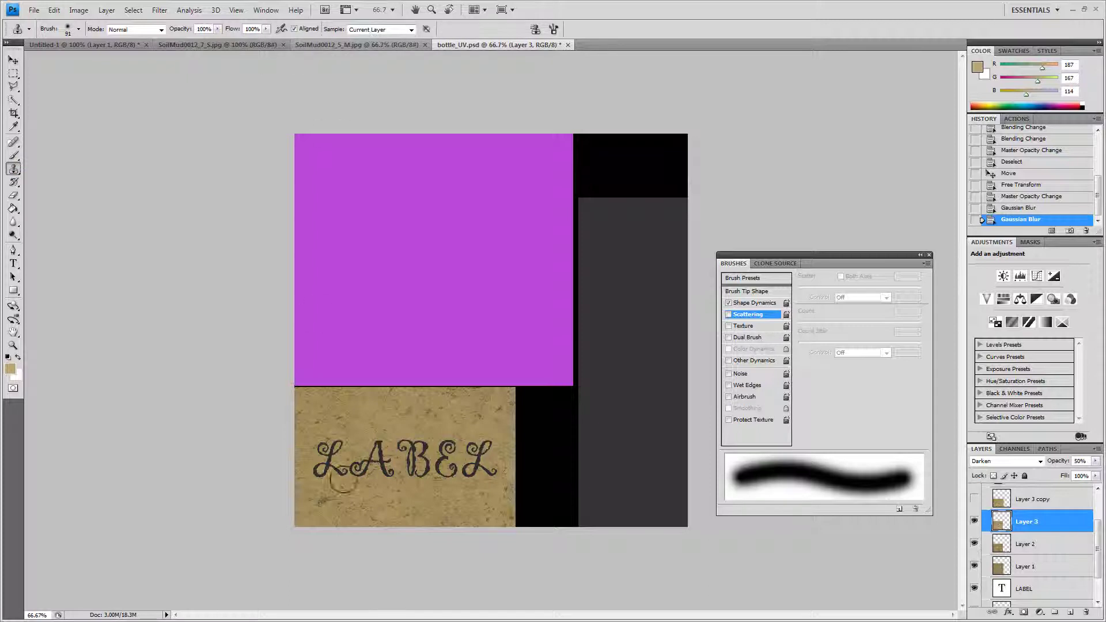
left_click(319, 500, "alt")
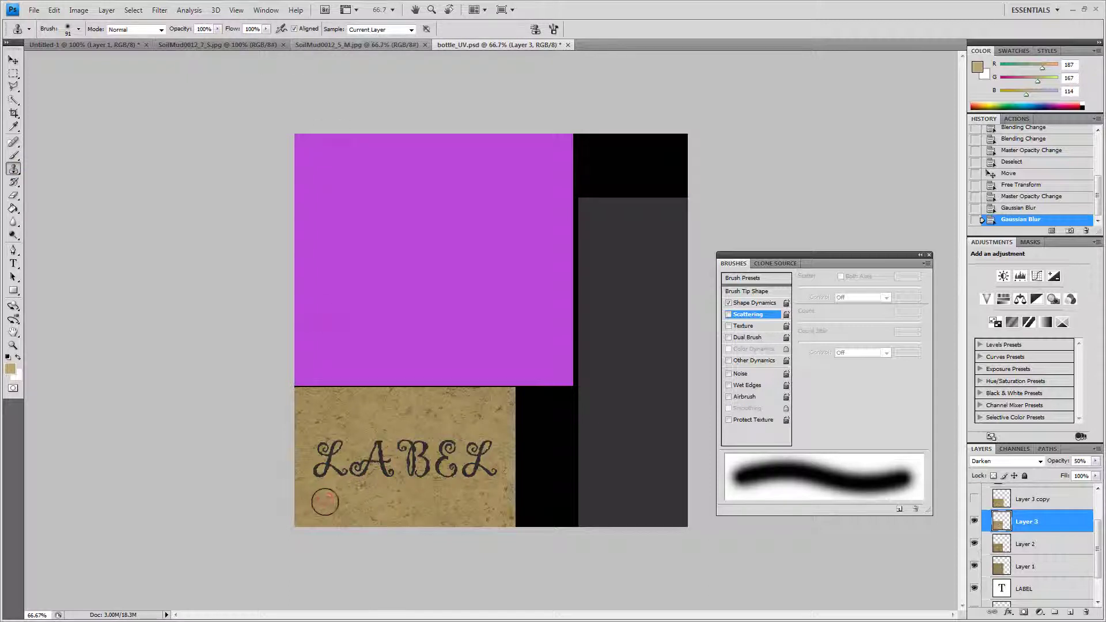
left_click(316, 501)
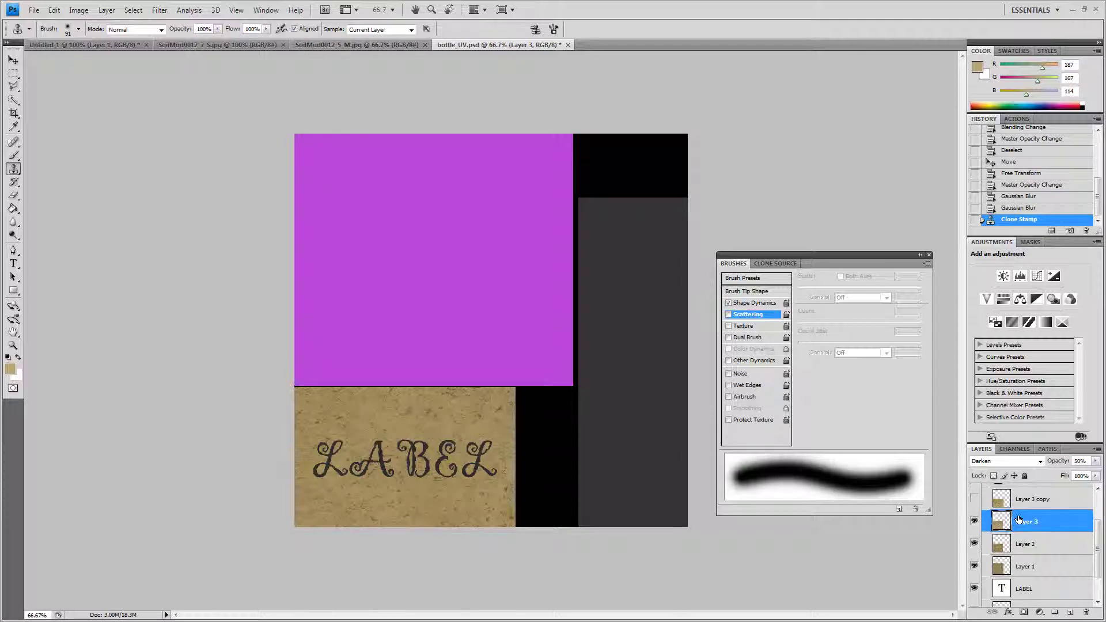
- Preview the hidden Layer 3 copy briefly and delete that layer
left_click(973, 499)
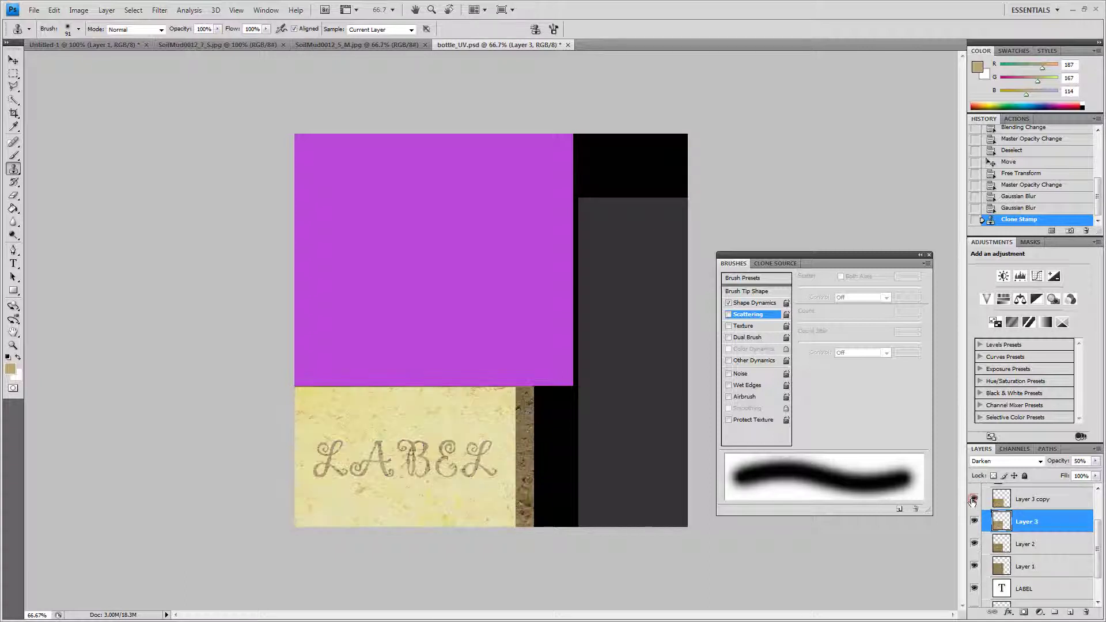
left_click(973, 499)
left_click(1027, 502)
left_click_drag(1026, 504, 1086, 612)
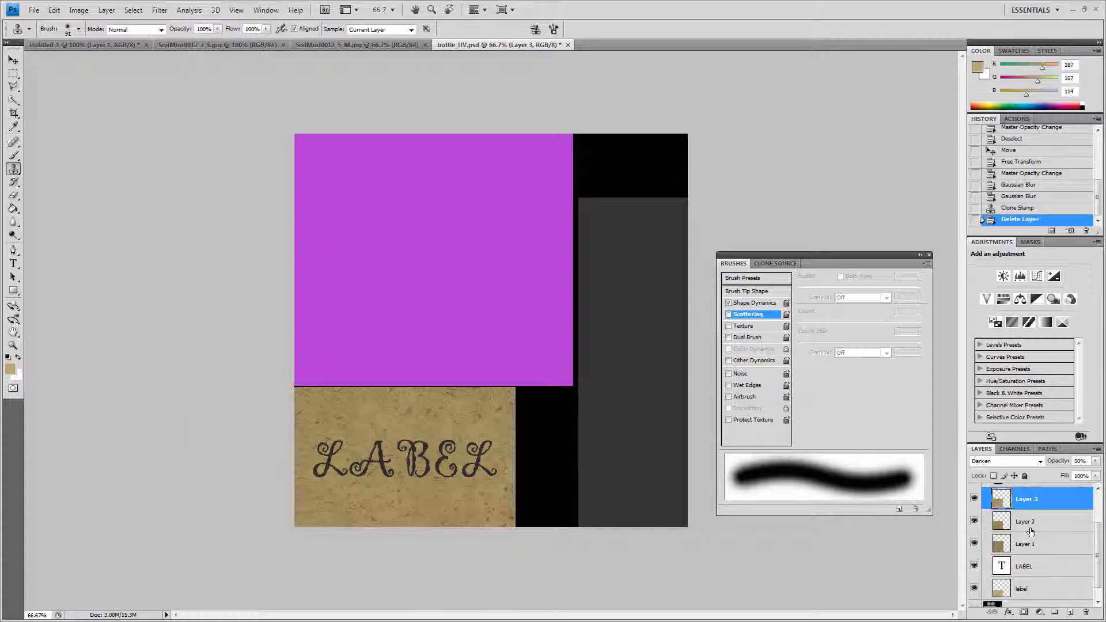
- Set the LABEL text layer's opacity to 75% and duplicate the layer within the same document
left_click(1024, 566)
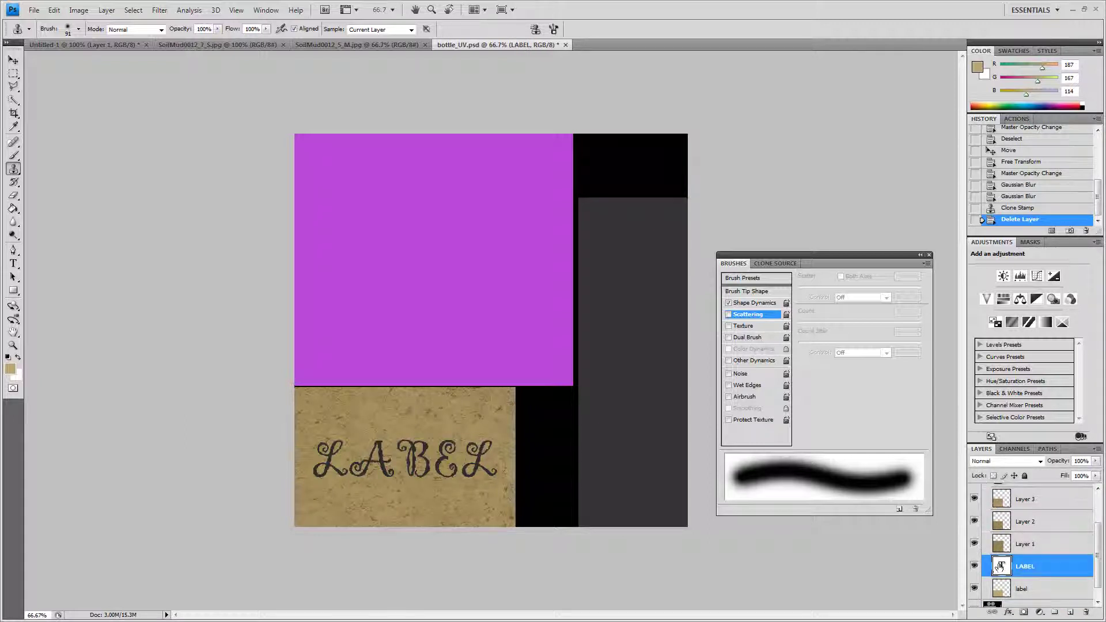
left_click(1095, 461)
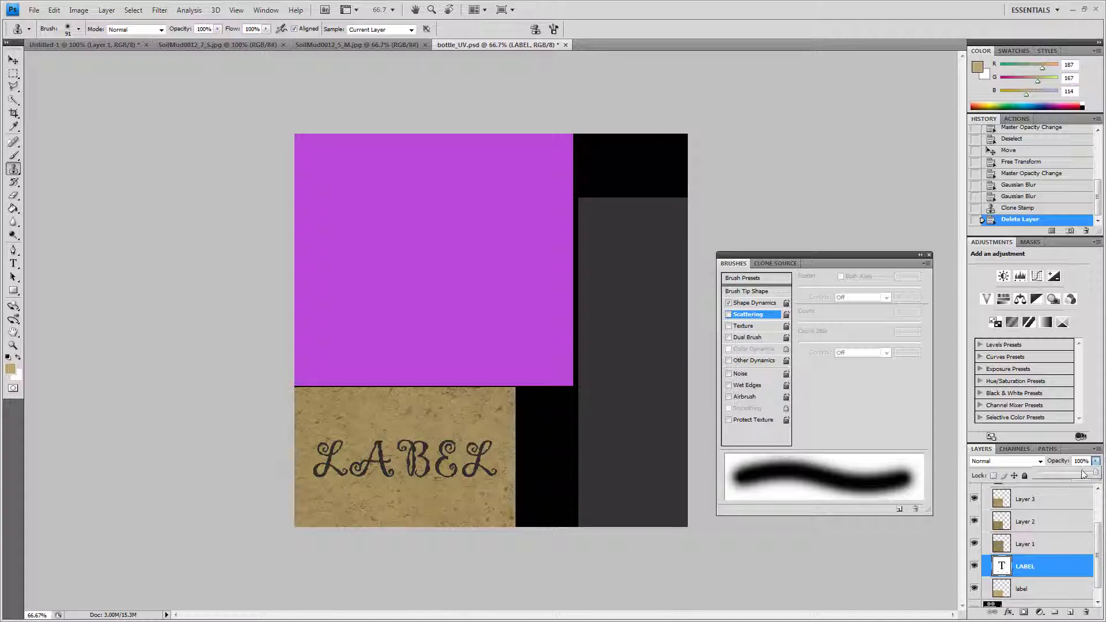
left_click_drag(1074, 472, 1082, 475)
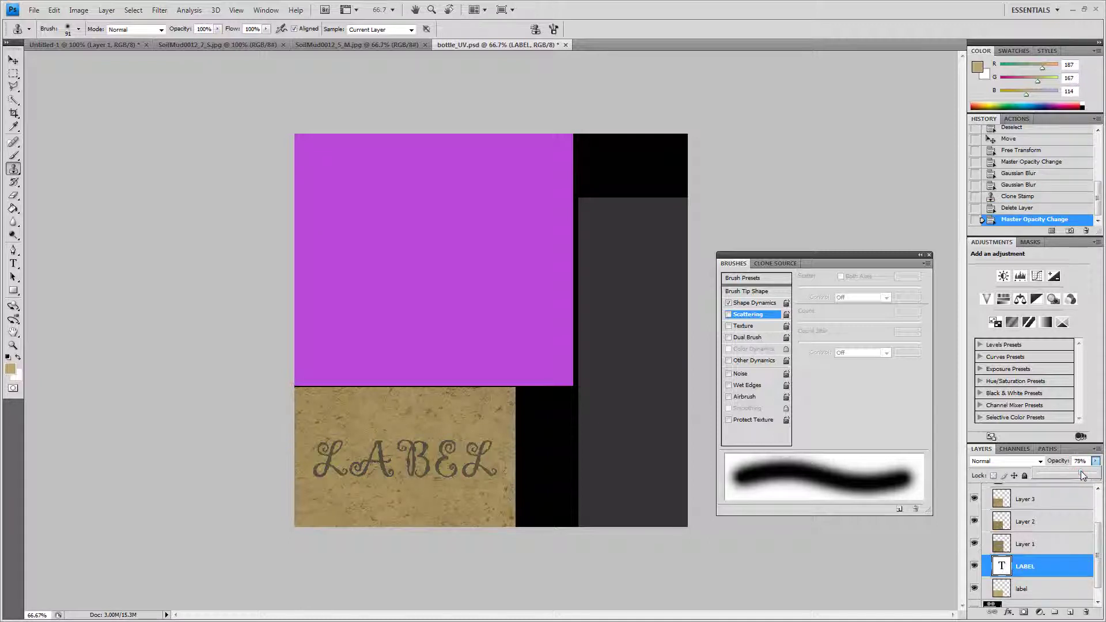
right_click(1056, 571)
left_click(1020, 267)
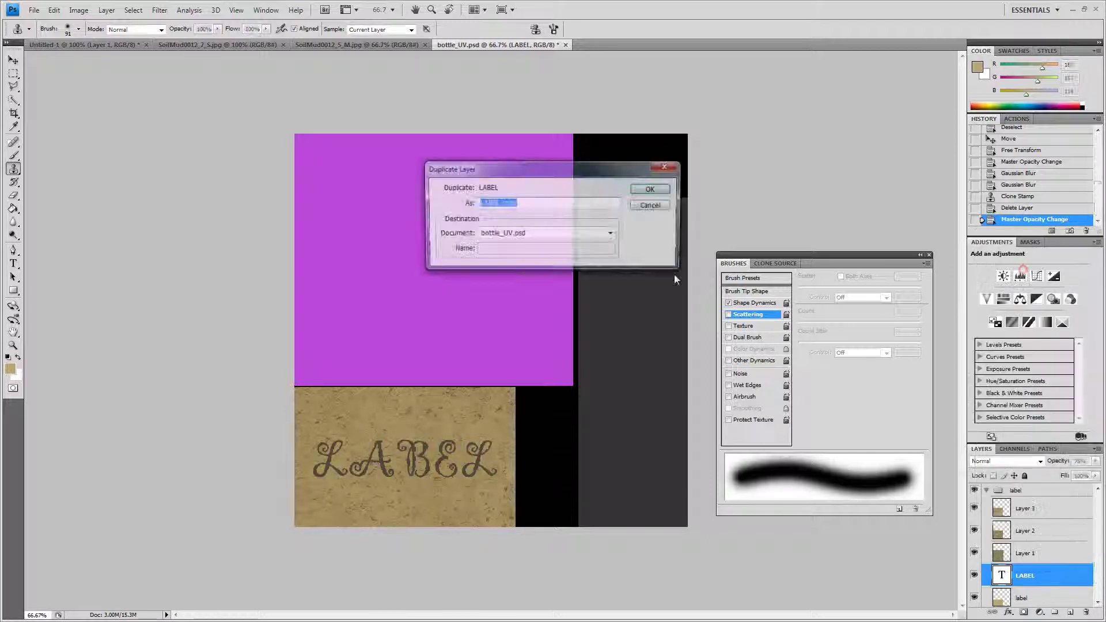
left_click(644, 189)
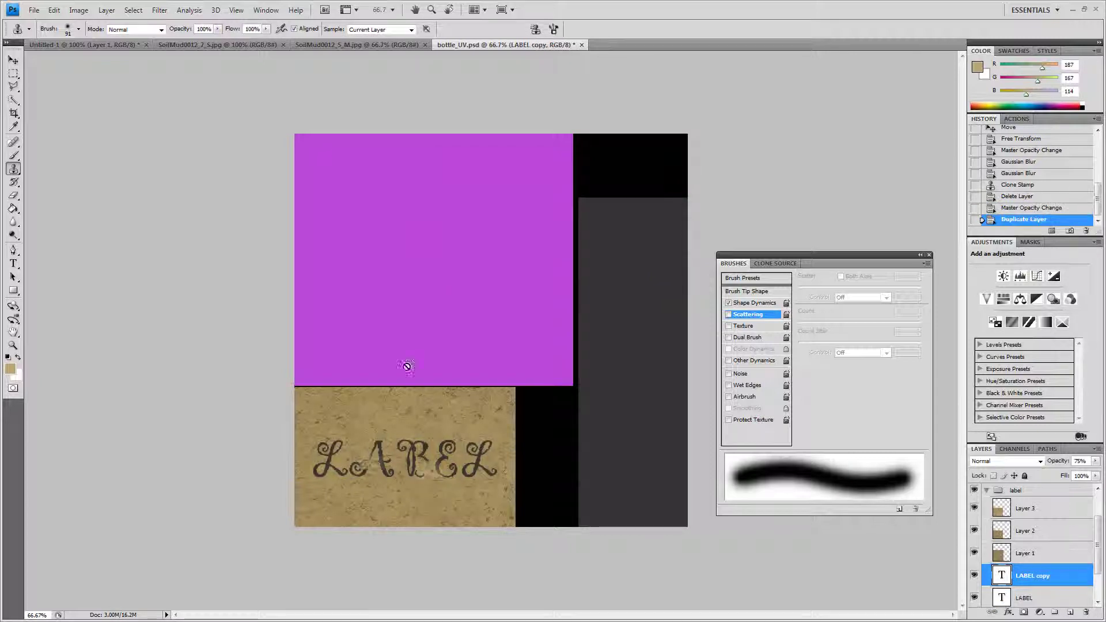
- Rasterize the LABEL copy layer and apply a Gaussian Blur with a 2.0-pixel radius to it
left_click(158, 10)
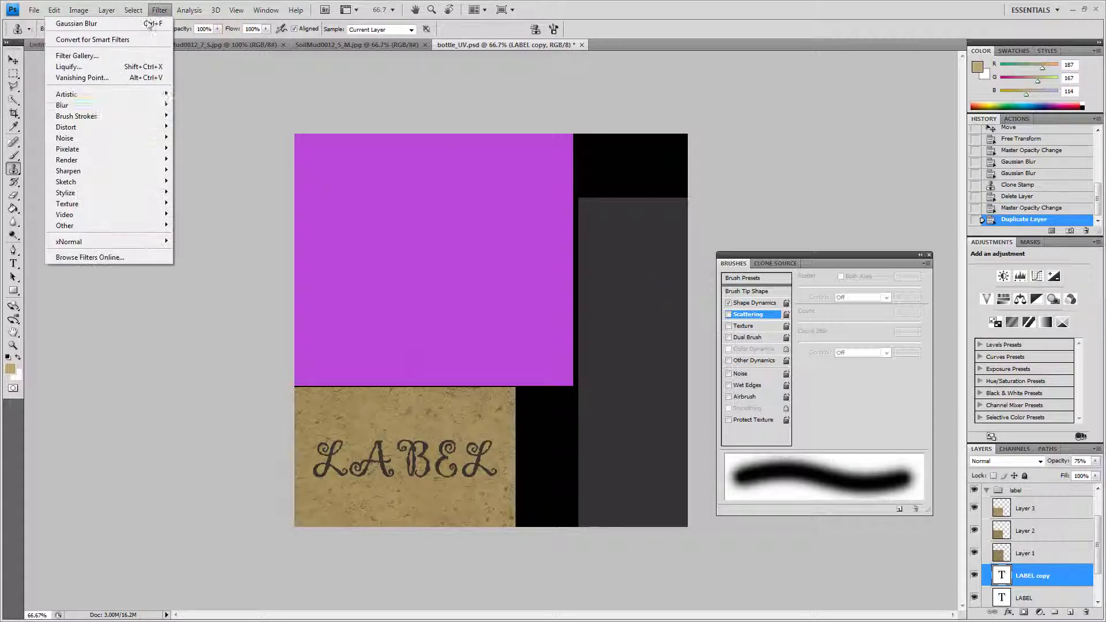
mouse_move(94, 112)
left_click(199, 148)
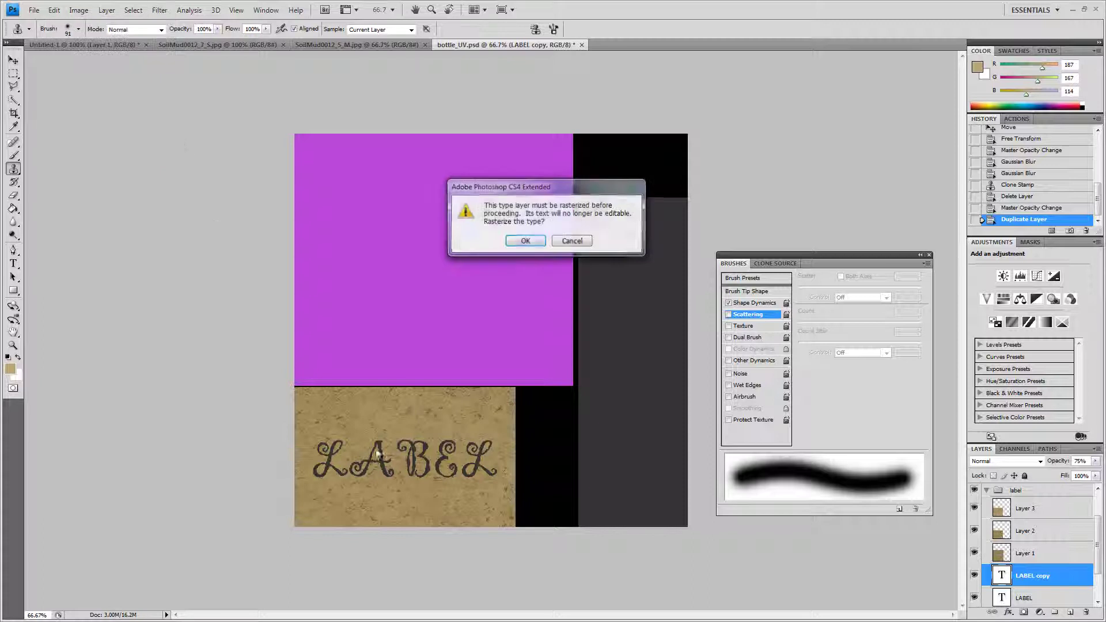
left_click(536, 242)
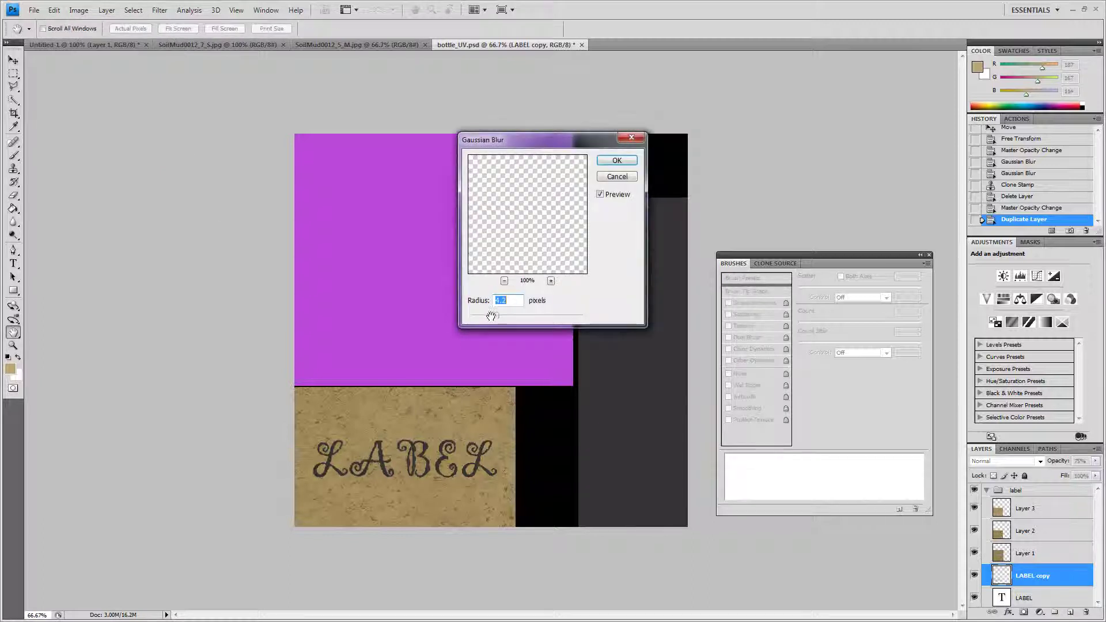
left_click_drag(492, 316, 483, 319)
left_click(482, 319)
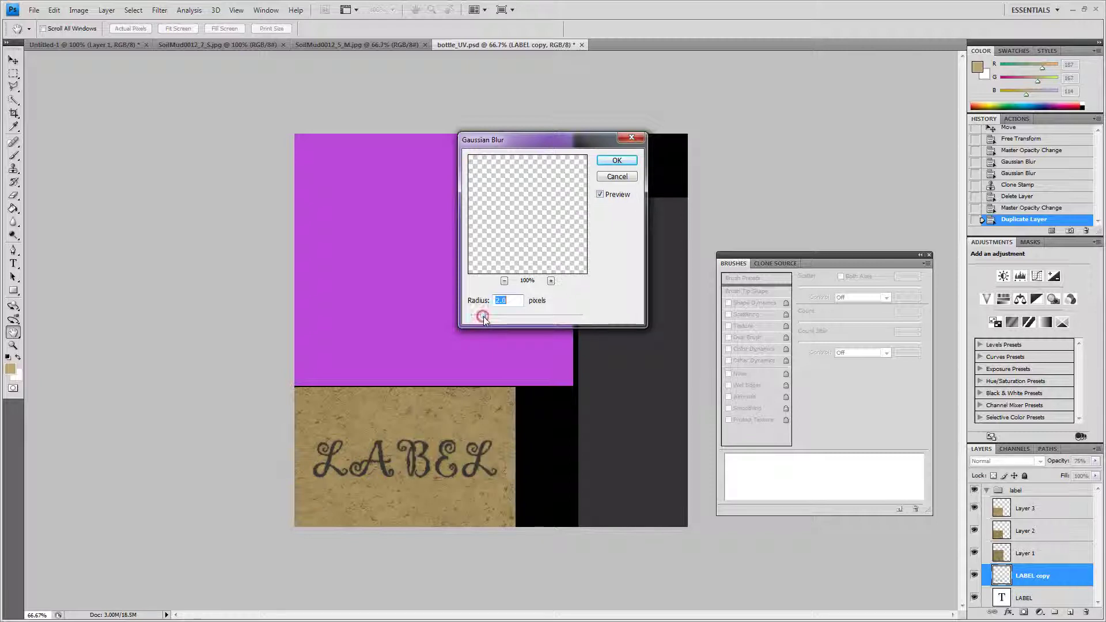
left_click(611, 200)
left_click(619, 160)
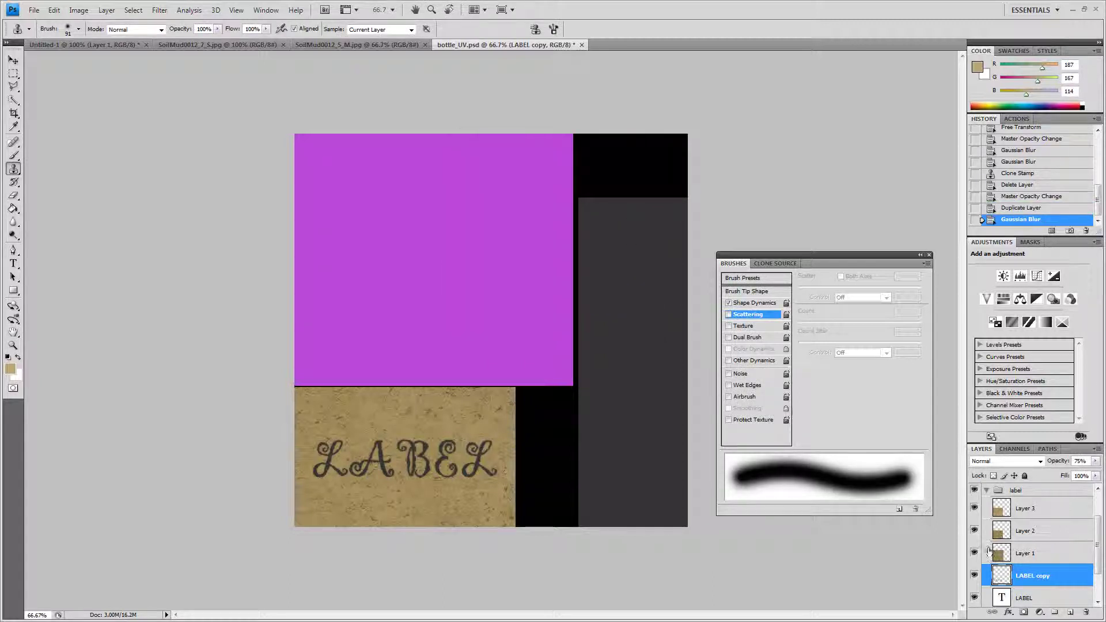
- Lower the opacity of the Layer 3 grunge texture to 32%
left_click(1040, 520)
left_click(1093, 461)
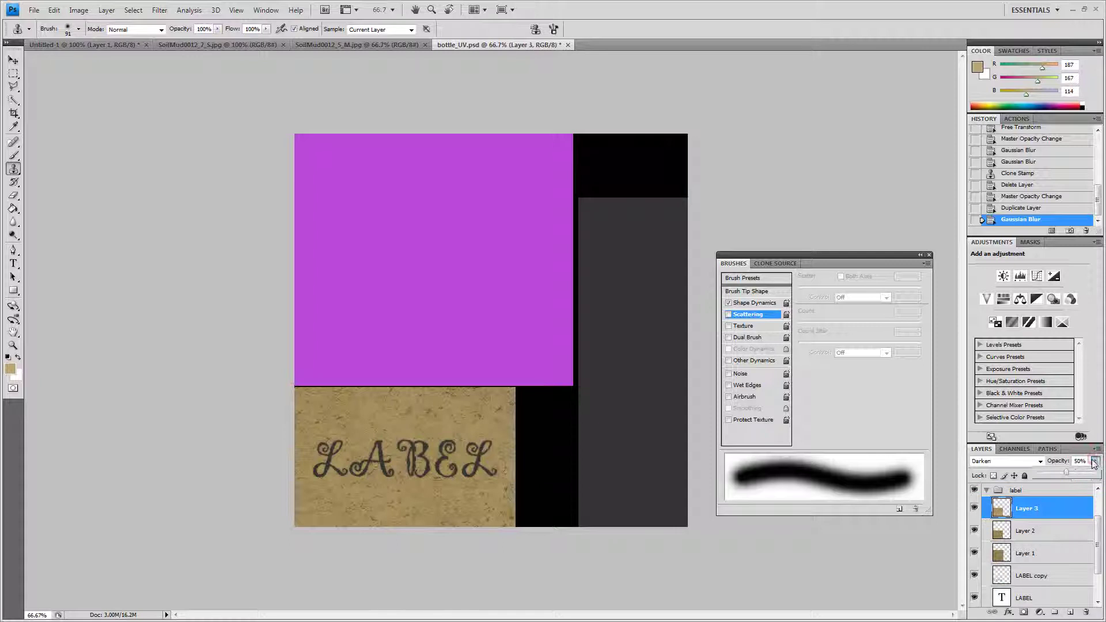
left_click_drag(1056, 472, 1056, 472)
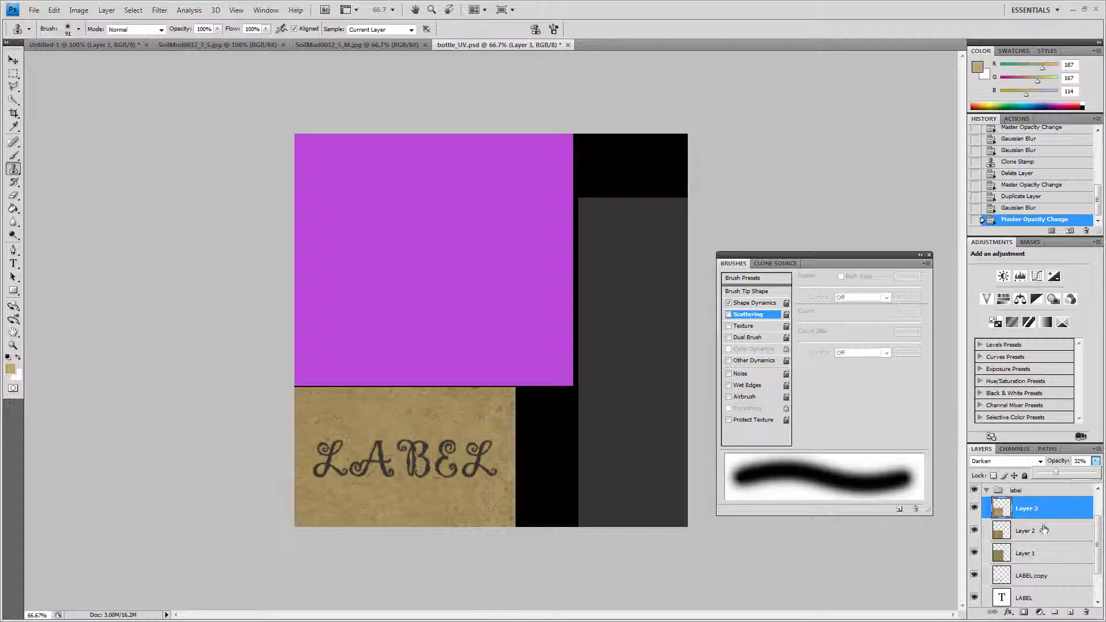
scroll(1041, 518, "down", 1)
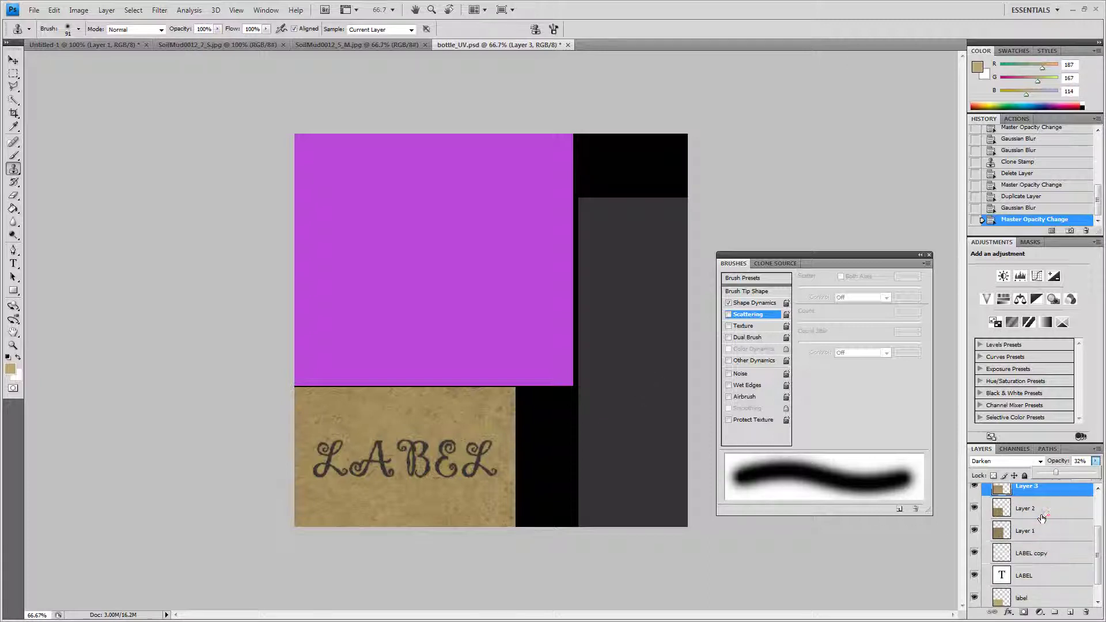
scroll(1042, 517, "up", 1)
left_click(425, 382)
left_click(458, 381)
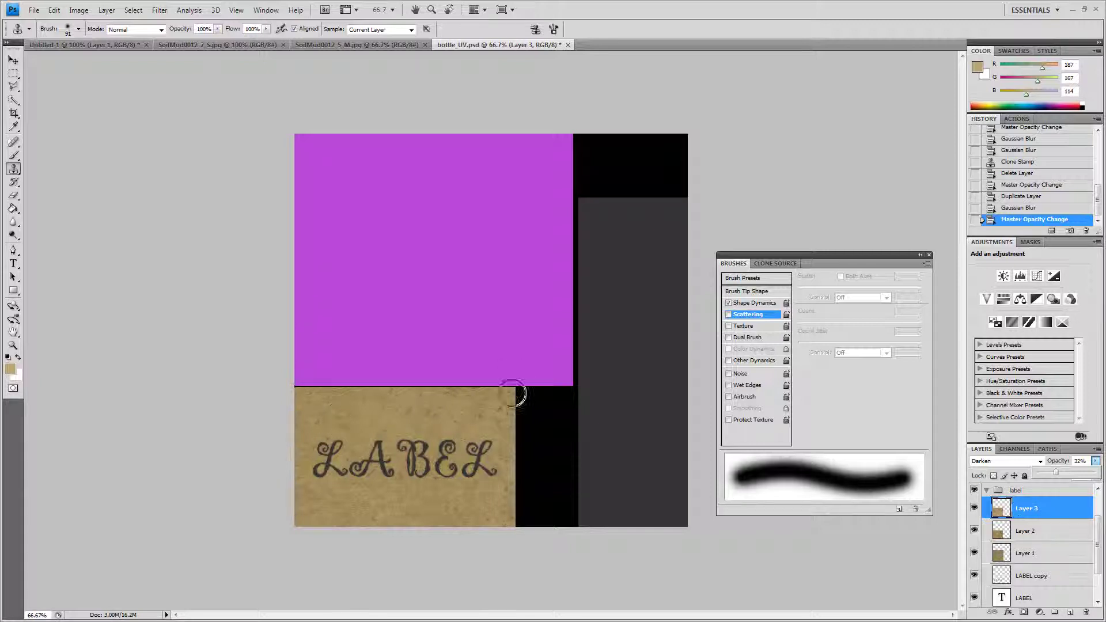
- Add a new layer above Layer 3 and load the outline of the label base layer as a selection
left_click(1071, 614)
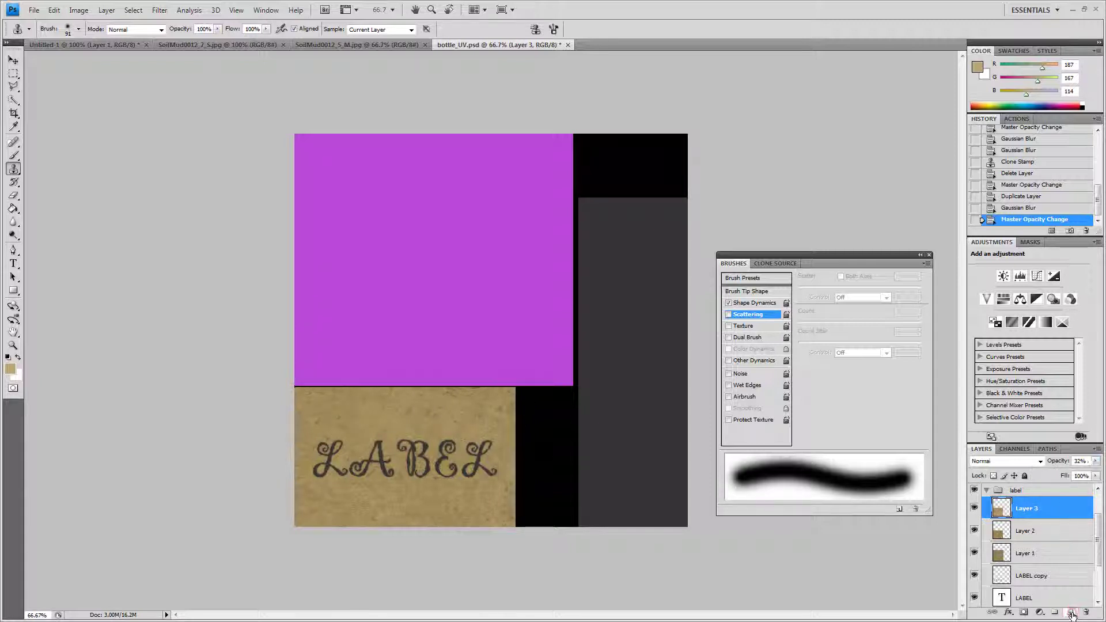
left_click_drag(1097, 544, 1097, 570)
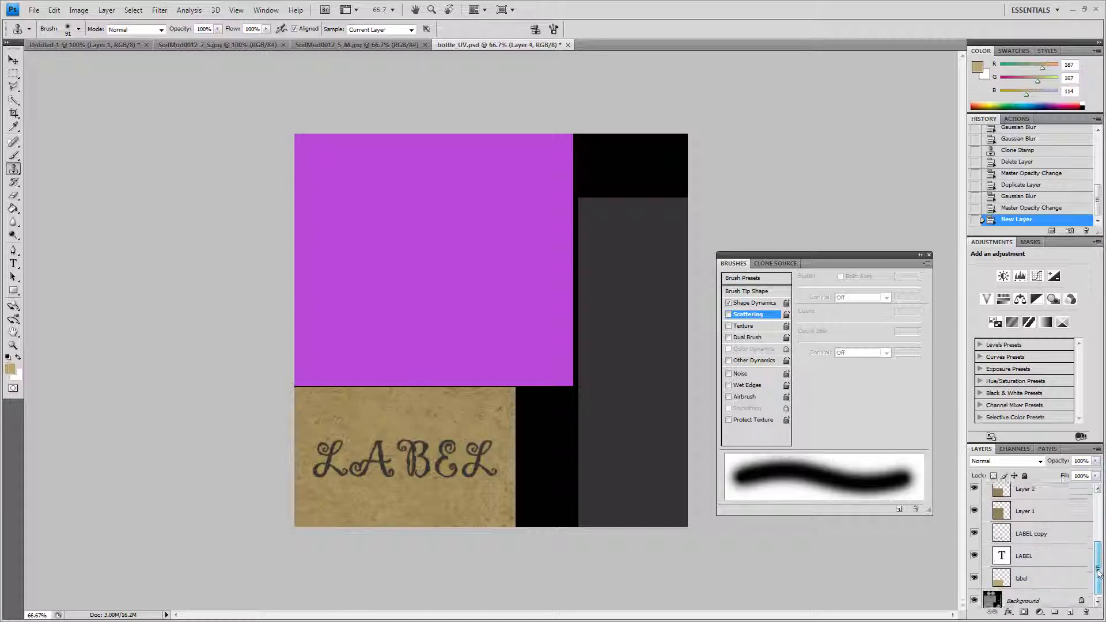
left_click(998, 576, "ctrl")
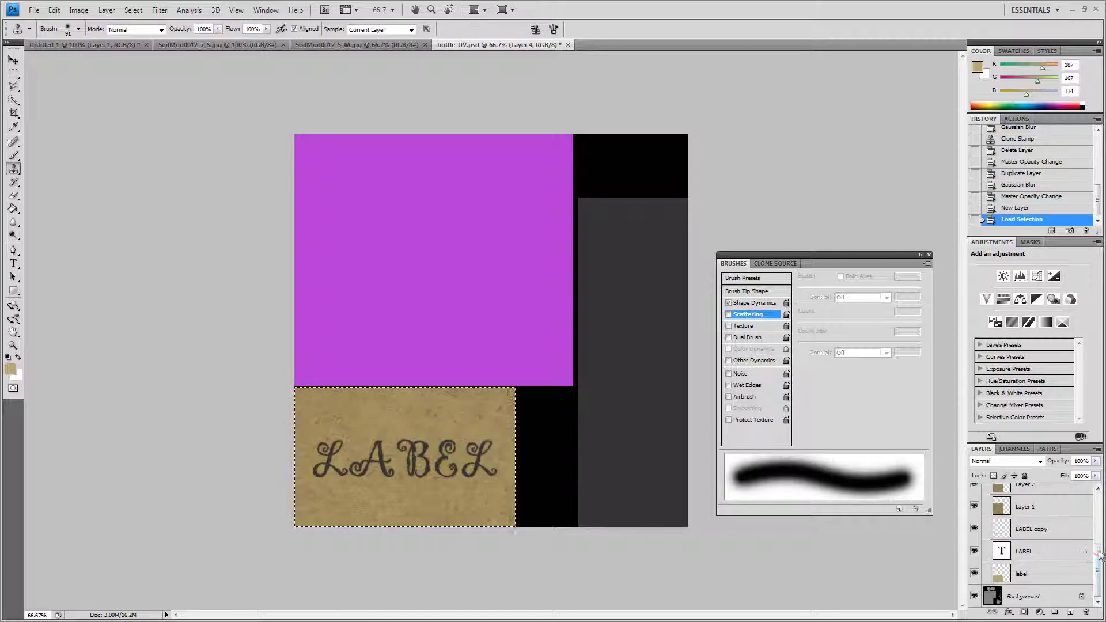
left_click_drag(1098, 556, 1099, 520)
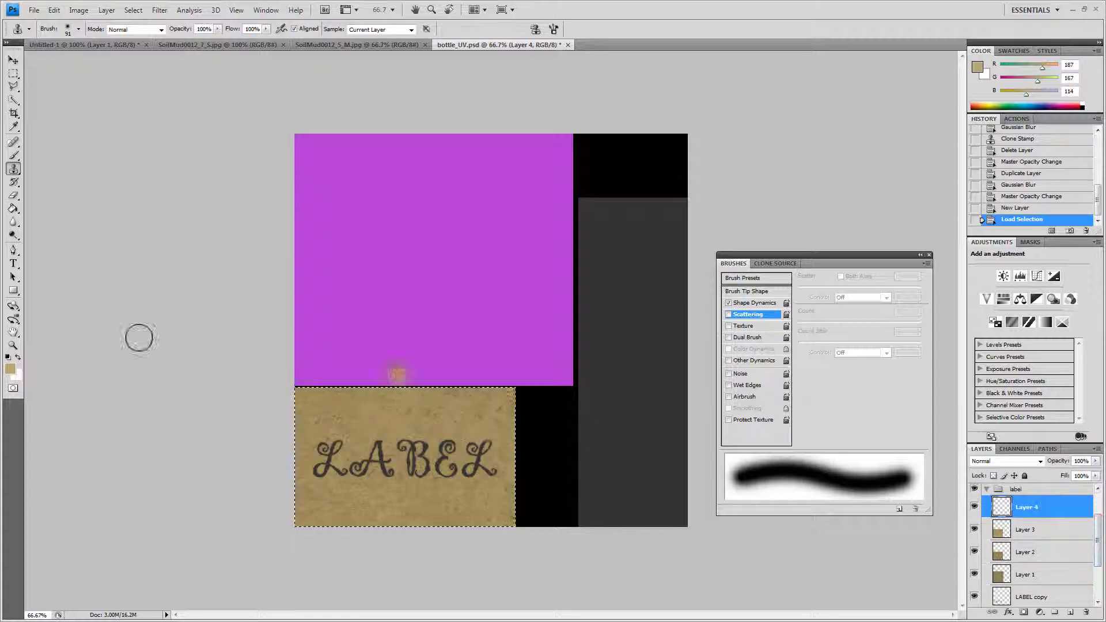
- Sample the label's paper color for the Brush tool and darken the foreground color to 877649
left_click(14, 155)
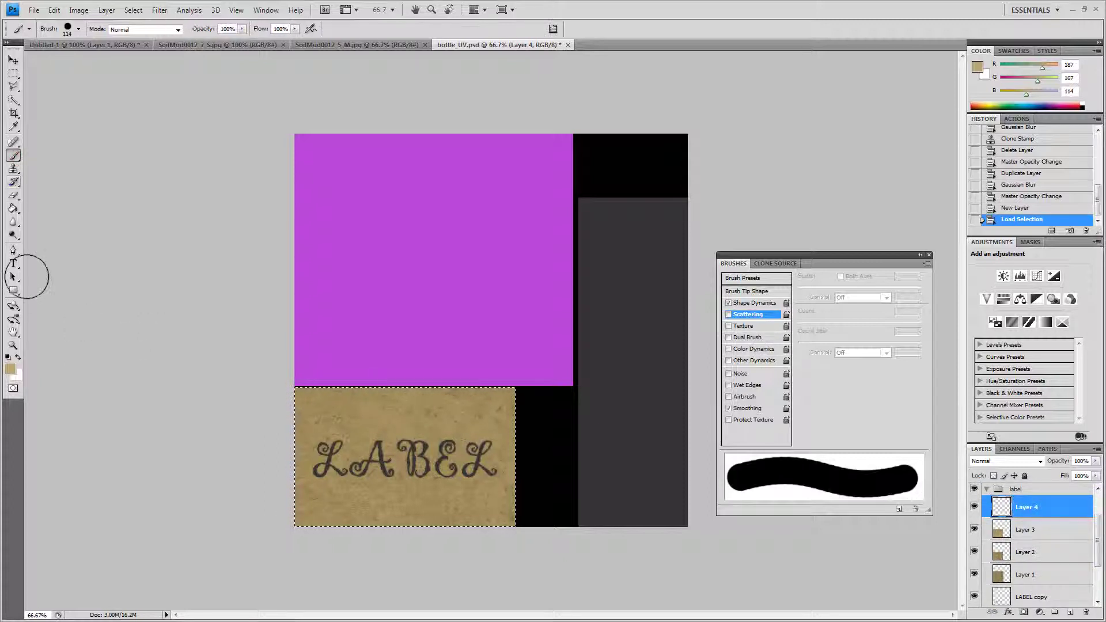
left_click(361, 397, "alt")
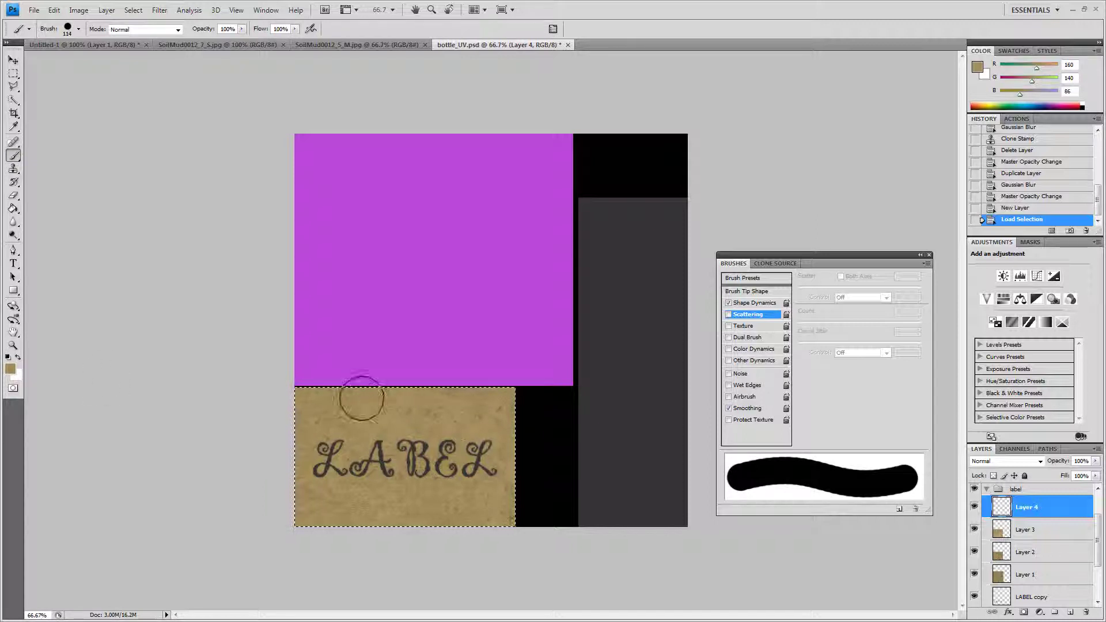
left_click(12, 370)
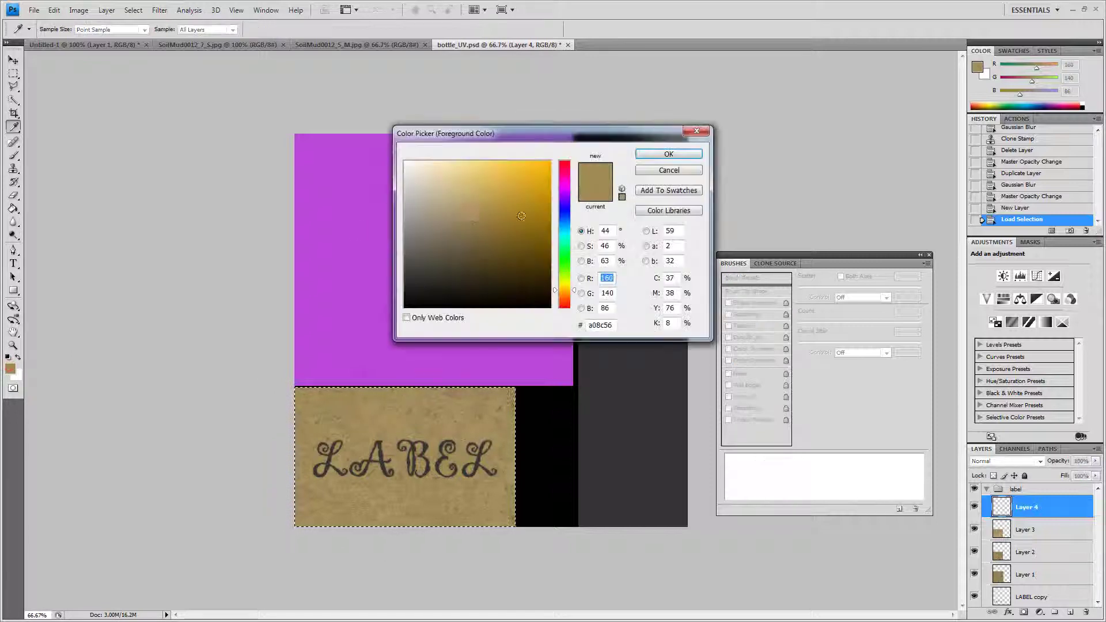
left_click(480, 224)
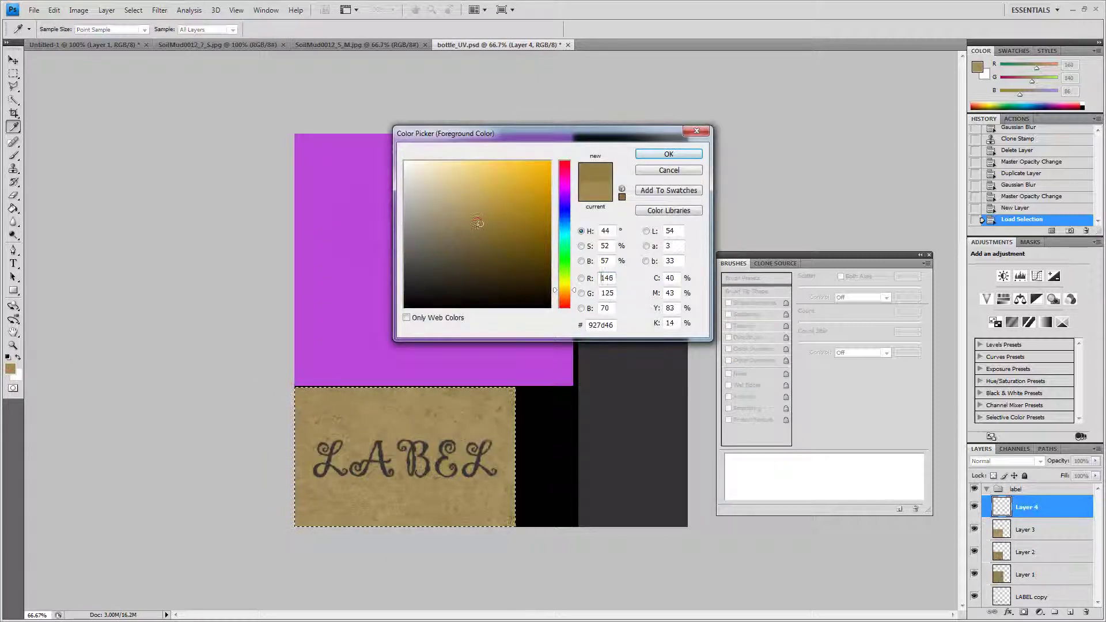
left_click_drag(477, 223, 472, 229)
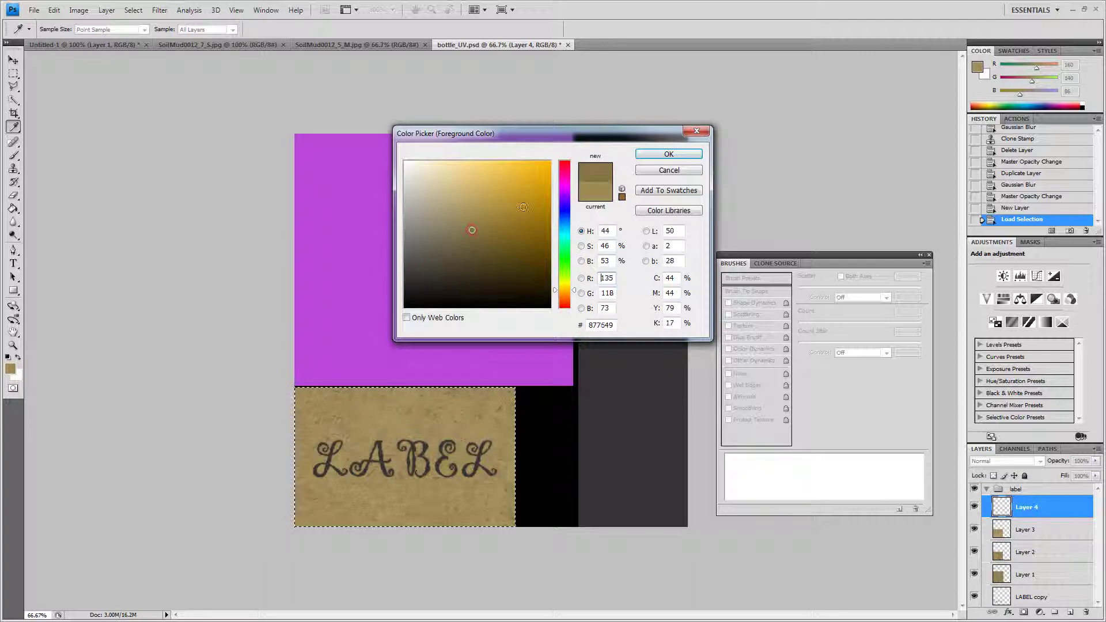
left_click(666, 156)
key("b")
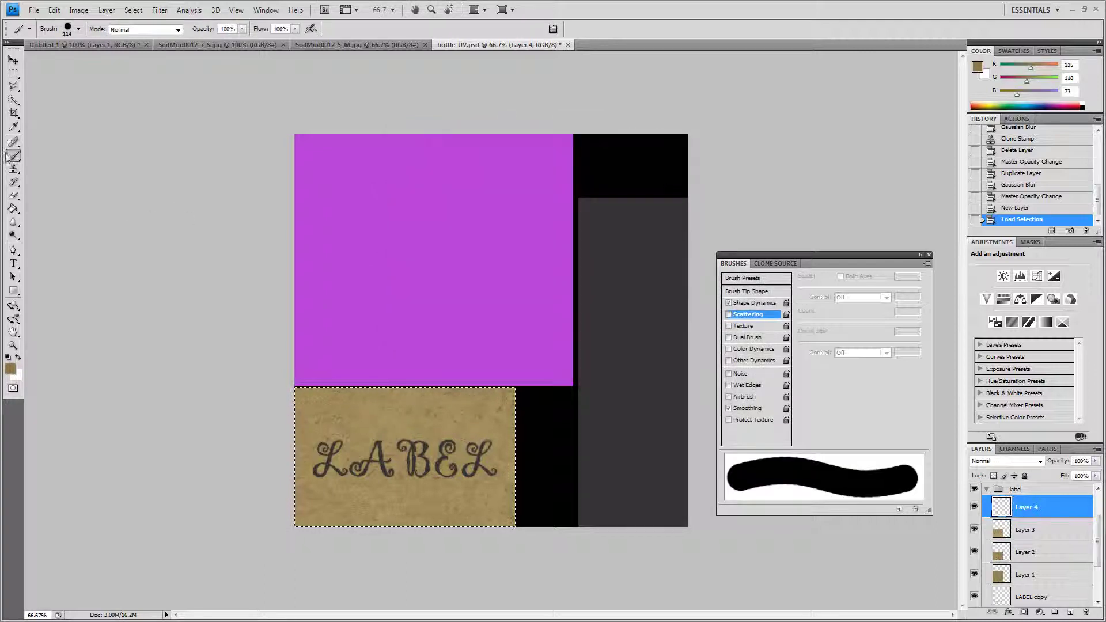
- Try a 500 px cloud-shaped textured brush along the label's upper edge and undo the stroke
right_click(318, 392)
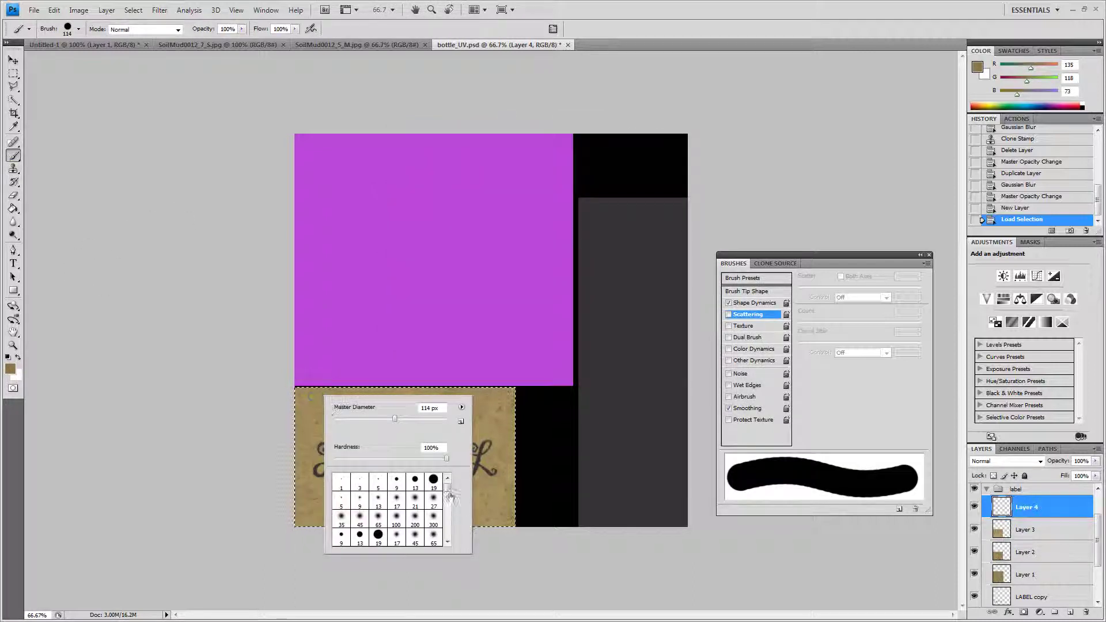
scroll(450, 496, "down", 5)
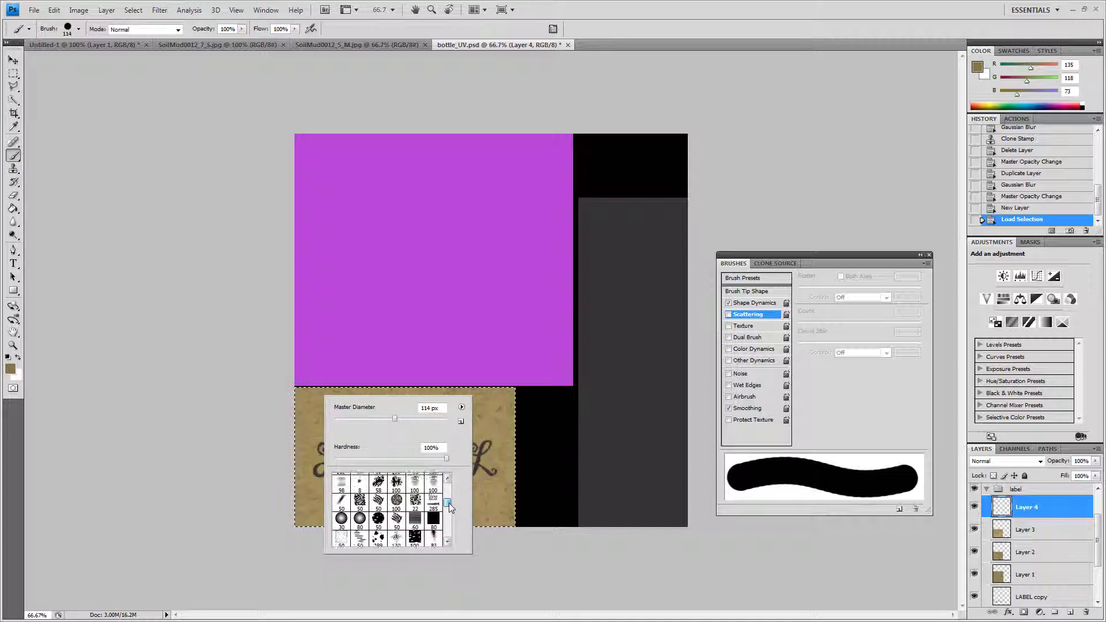
scroll(448, 501, "down", 5)
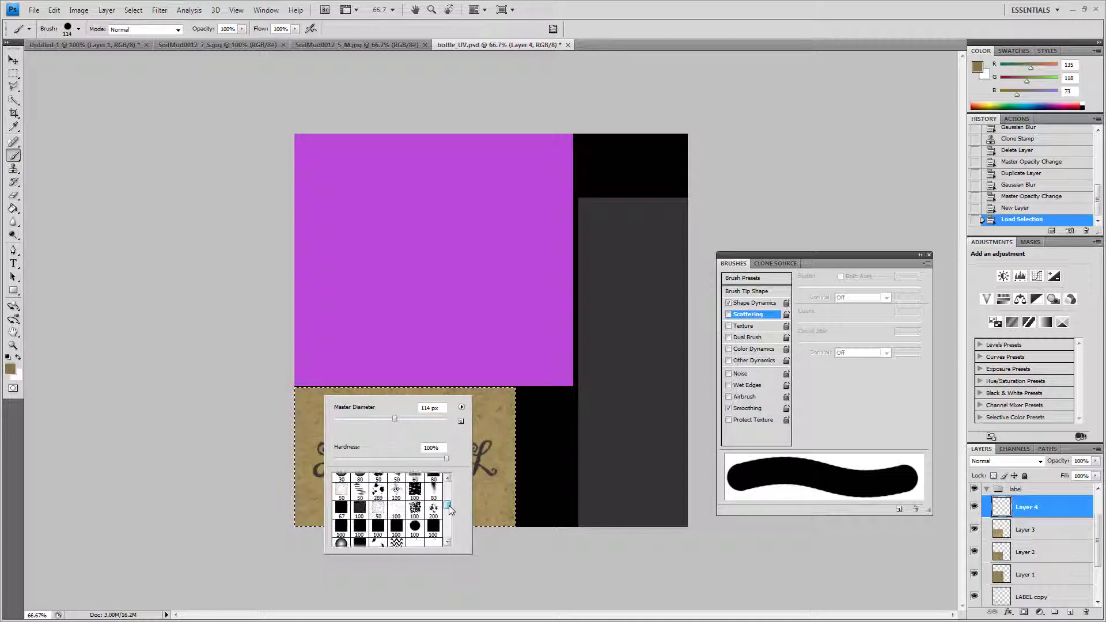
scroll(449, 512, "down", 5)
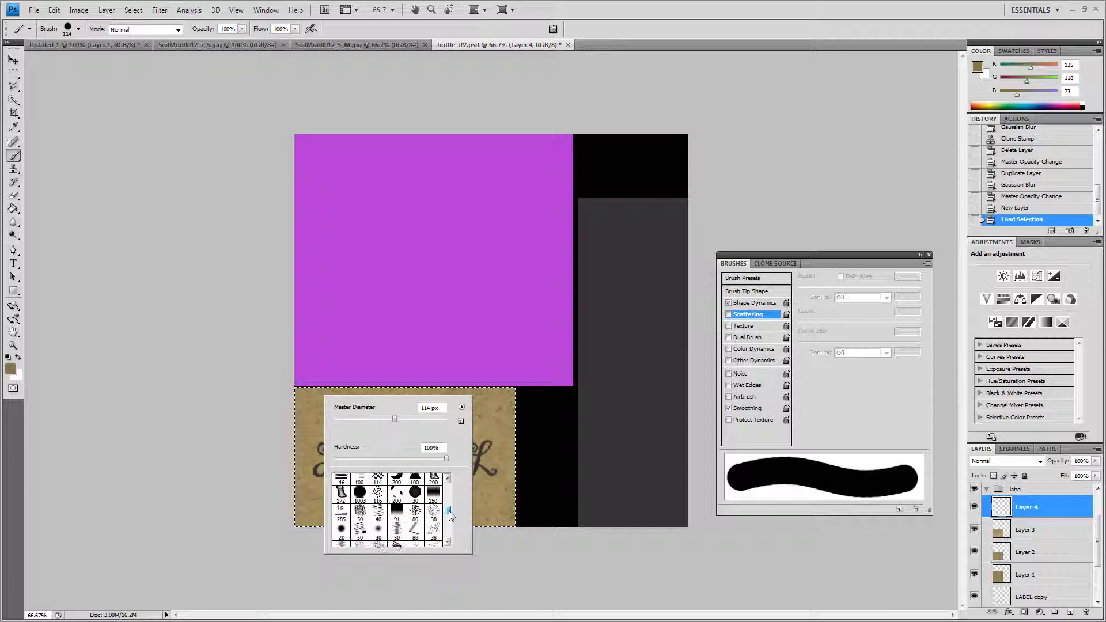
scroll(451, 516, "down", 1)
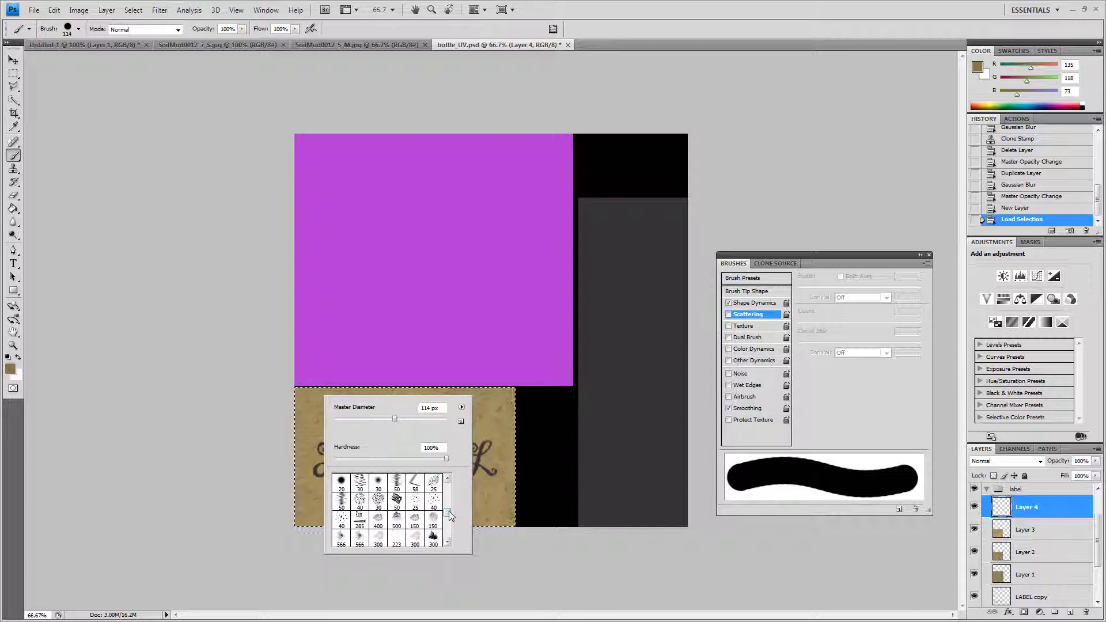
left_click(396, 517)
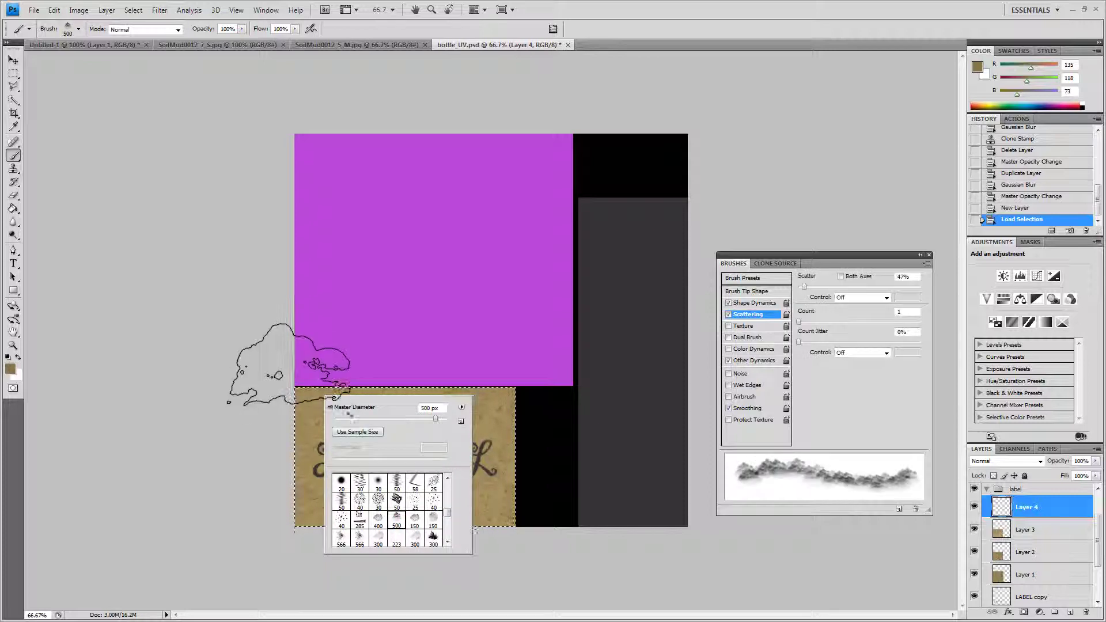
left_click(287, 392)
left_click_drag(274, 392, 403, 382)
key("ctrl+z")
- Choose the scattered brush preset with the 193 px sample size and set its diameter to 65 px
right_click(374, 414)
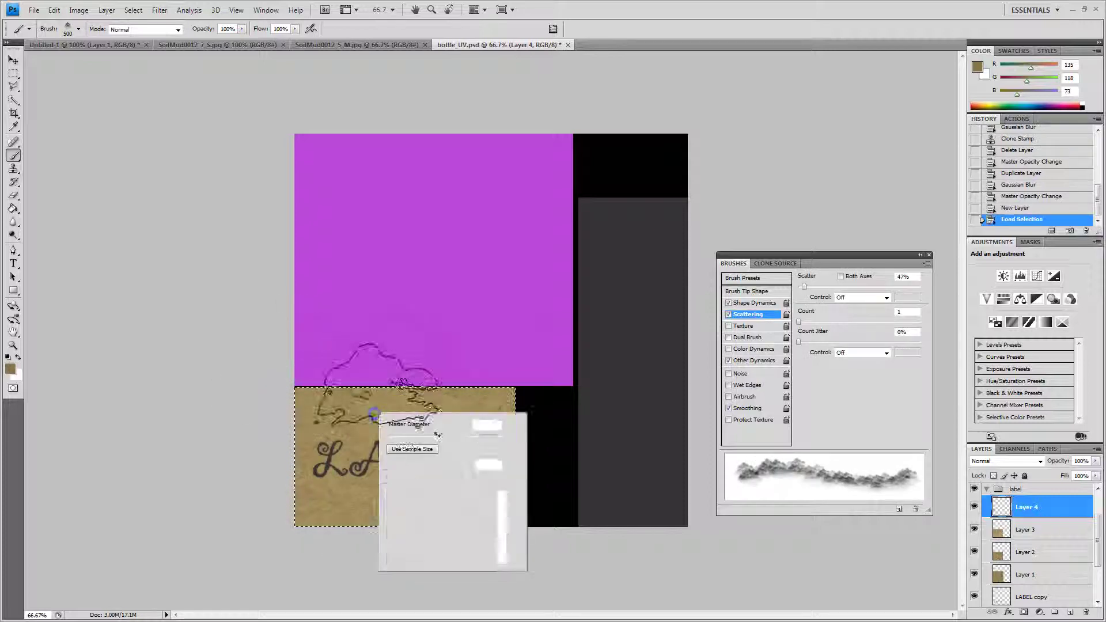
left_click_drag(505, 545, 505, 550)
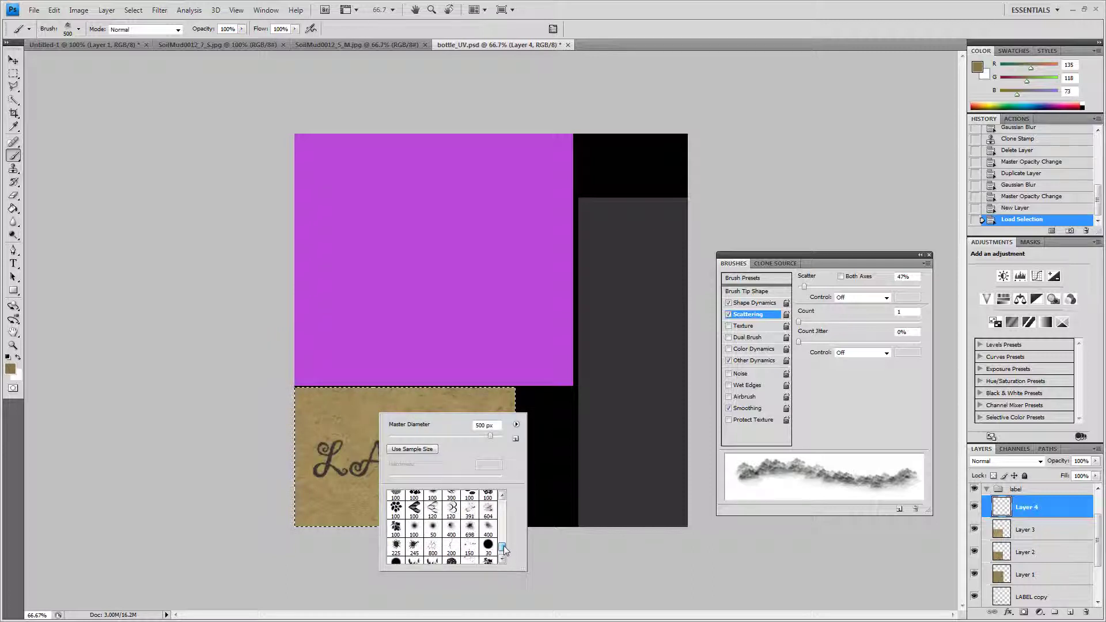
scroll(504, 550, "up", 1)
scroll(505, 550, "up", 1)
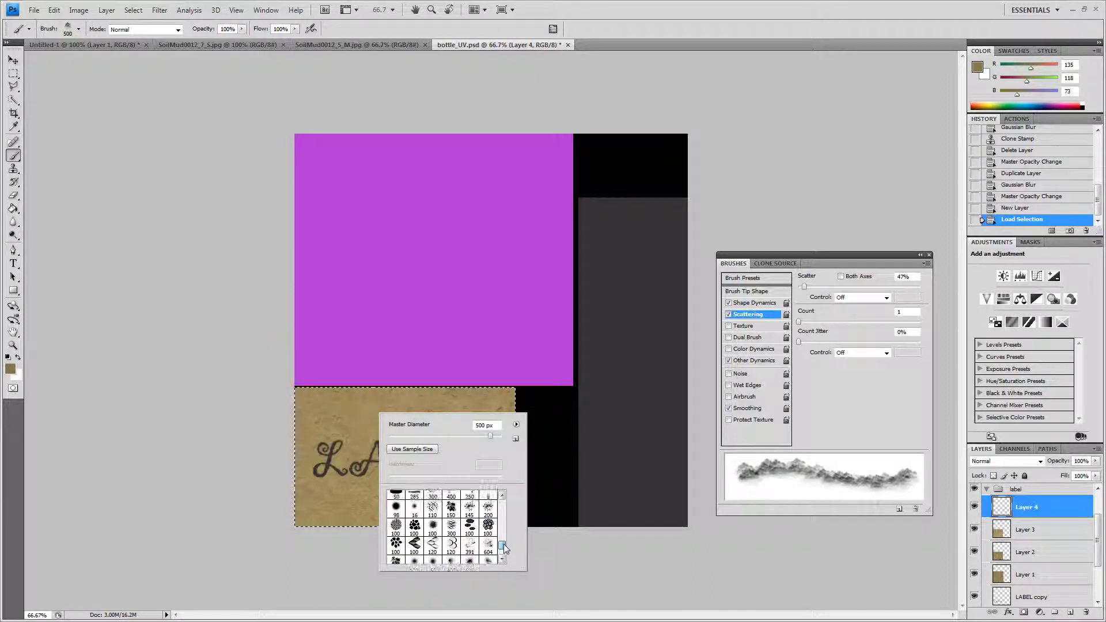
scroll(504, 547, "down", 4)
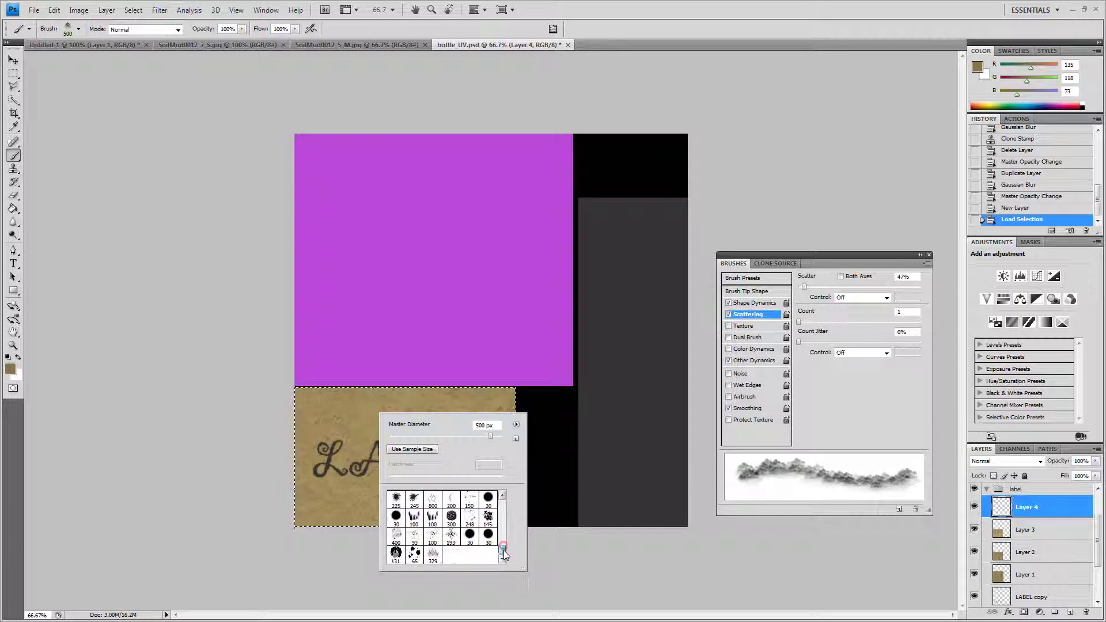
left_click(451, 536)
left_click_drag(409, 436, 424, 436)
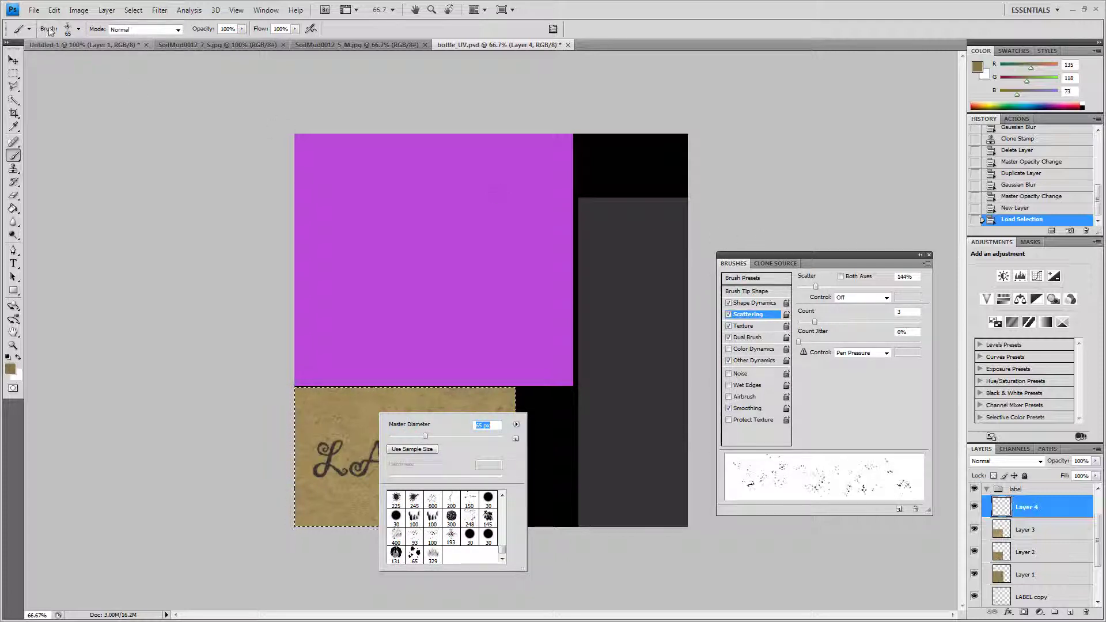
- Reduce the brush's Scatter to 43% and its Size Jitter to 0% in the brush settings
left_click(550, 30)
left_click(552, 29)
left_click(553, 28)
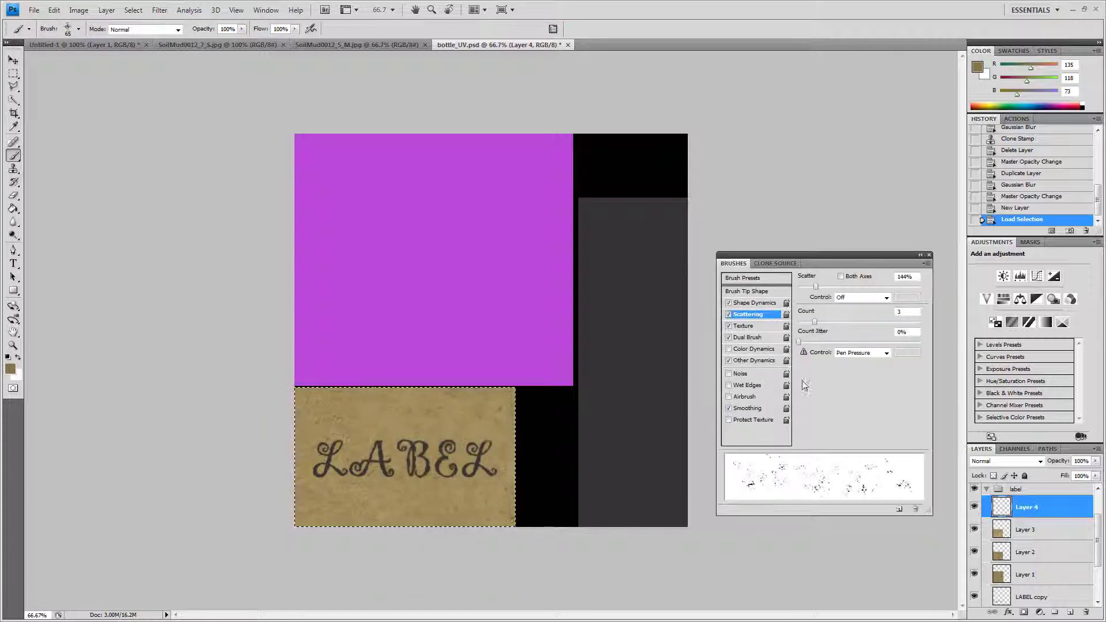
left_click_drag(815, 289, 804, 292)
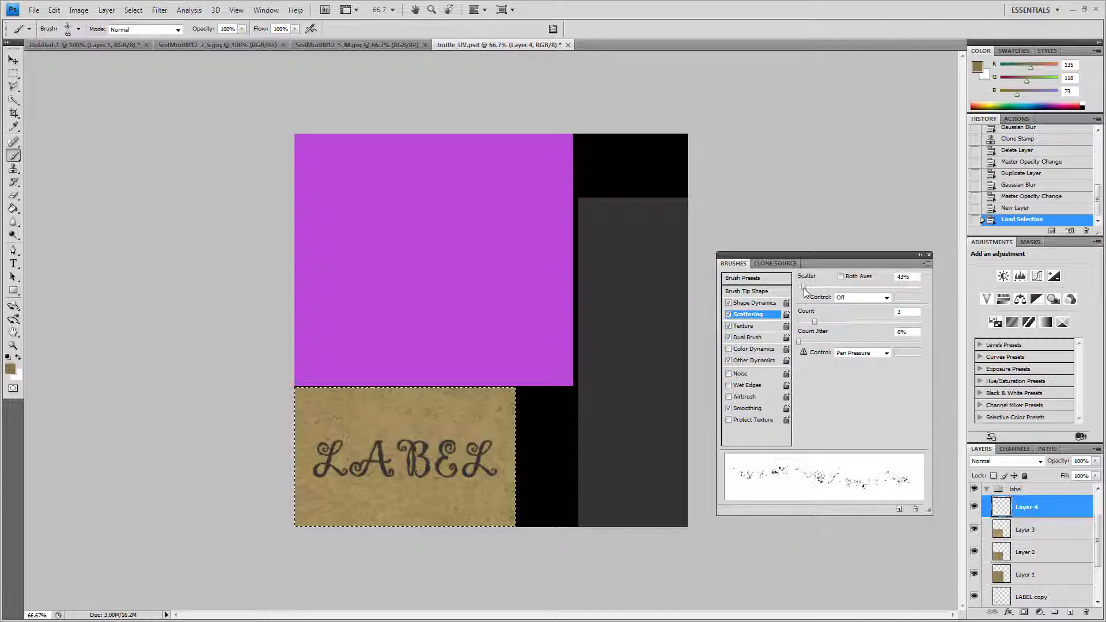
left_click(755, 303)
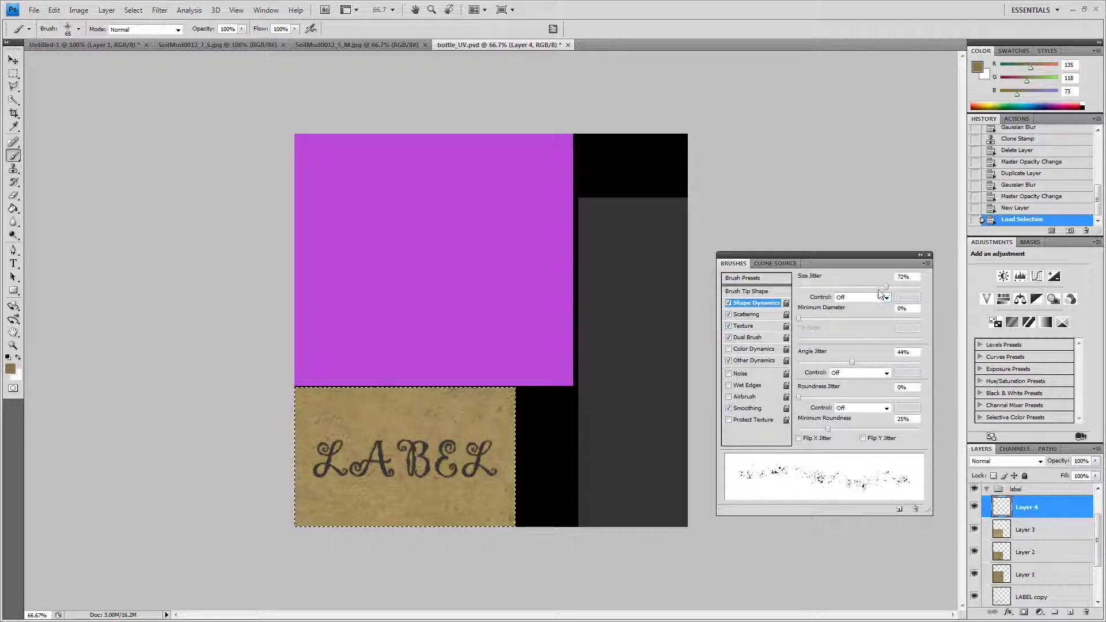
left_click_drag(886, 286, 790, 293)
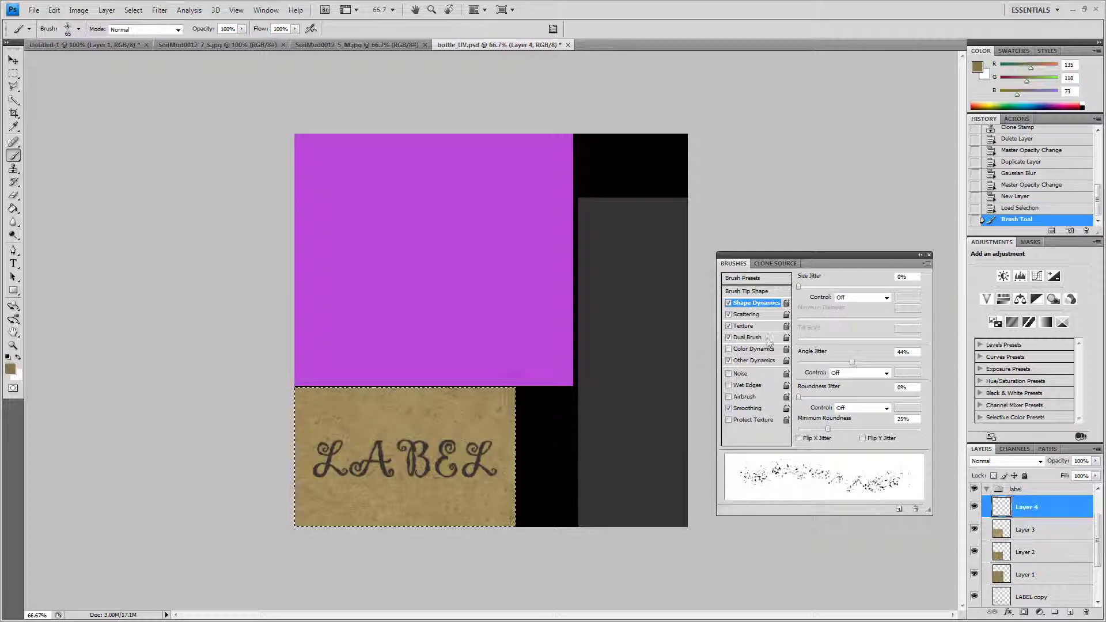
- Test the brush on the label and turn off its Texture option, keeping Scattering enabled
left_click(446, 420)
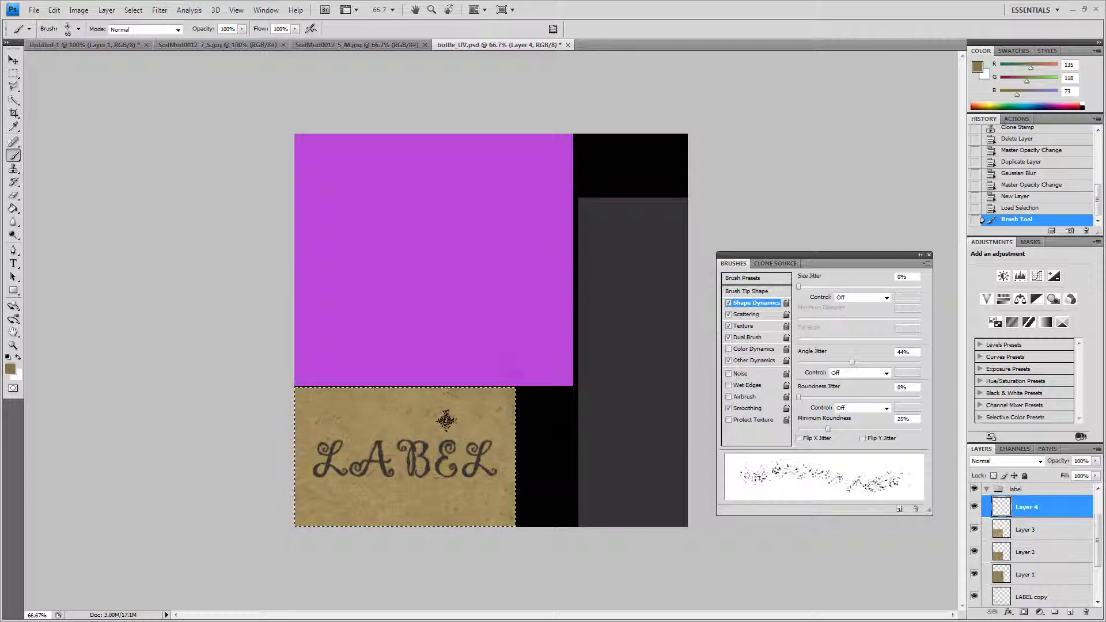
left_click(728, 314)
left_click(729, 314)
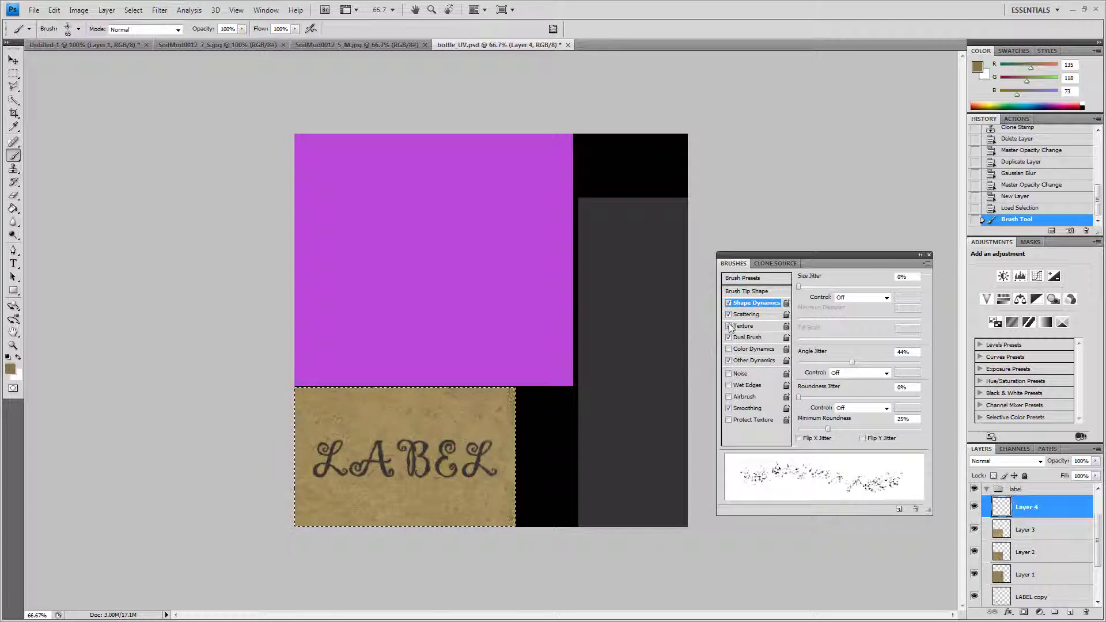
left_click(728, 326)
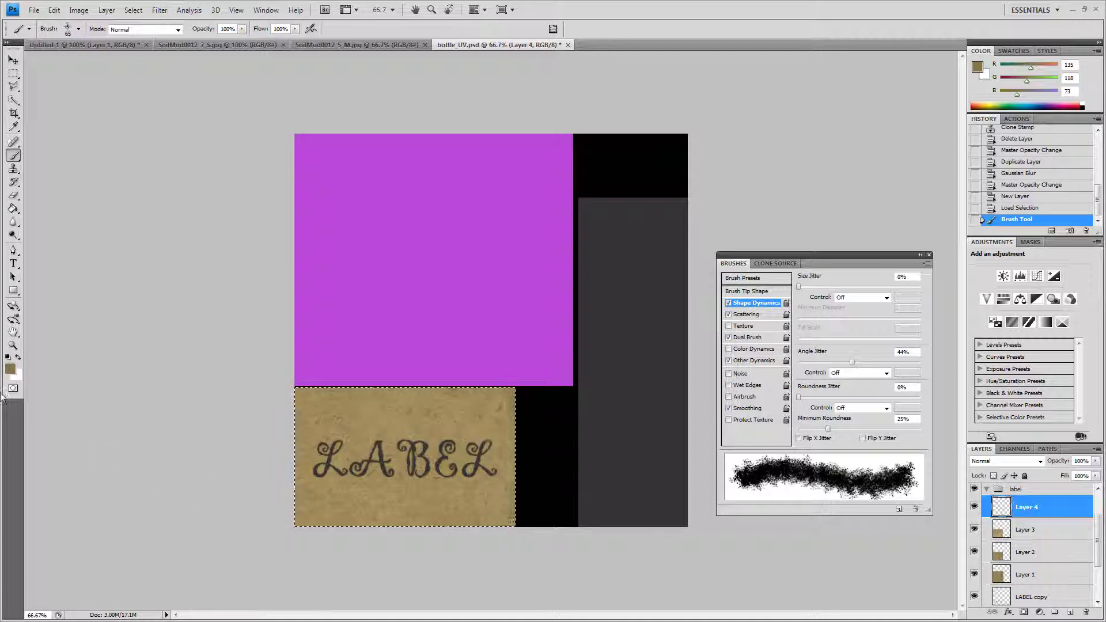
- Set the foreground color to the darker, less saturated brown 68604b
left_click(11, 372)
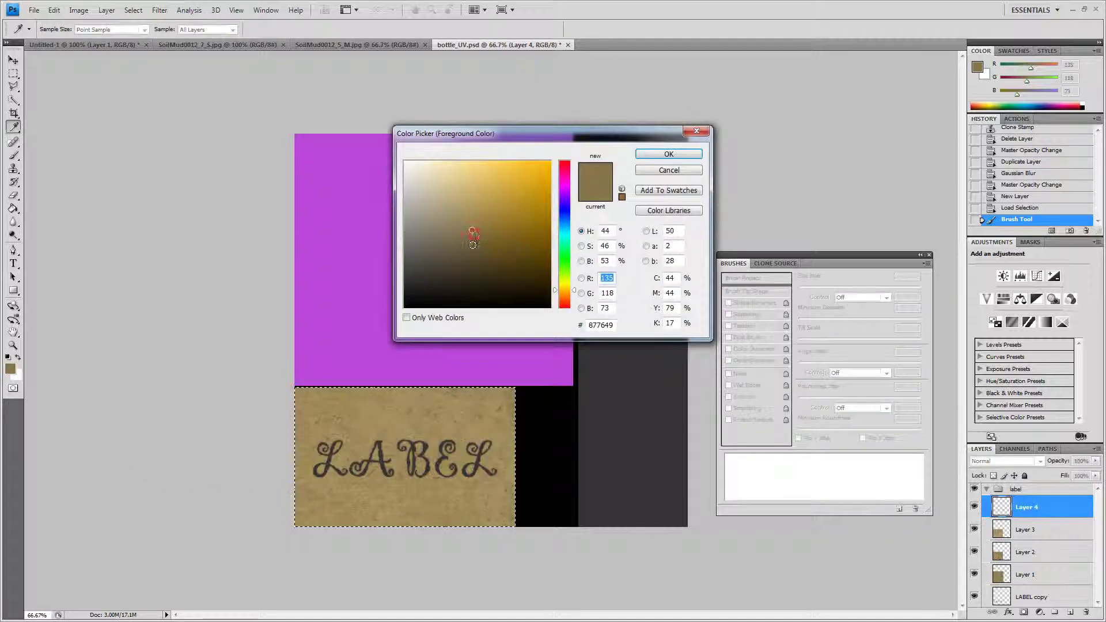
left_click(473, 249)
left_click_drag(472, 249, 444, 248)
left_click(667, 153)
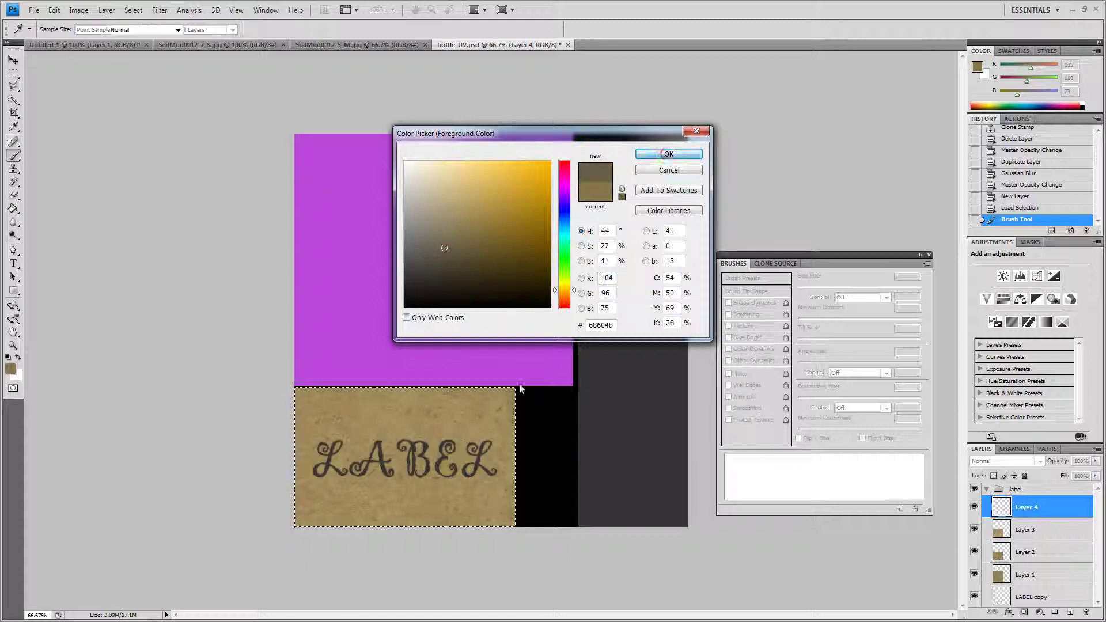
- Paint dark, ragged wear along all four edges and corners of the label on Layer 4
left_click_drag(486, 375, 515, 414)
mouse_move(481, 531)
left_mouse_down()
mouse_move(508, 531)
mouse_move(525, 504)
left_mouse_up()
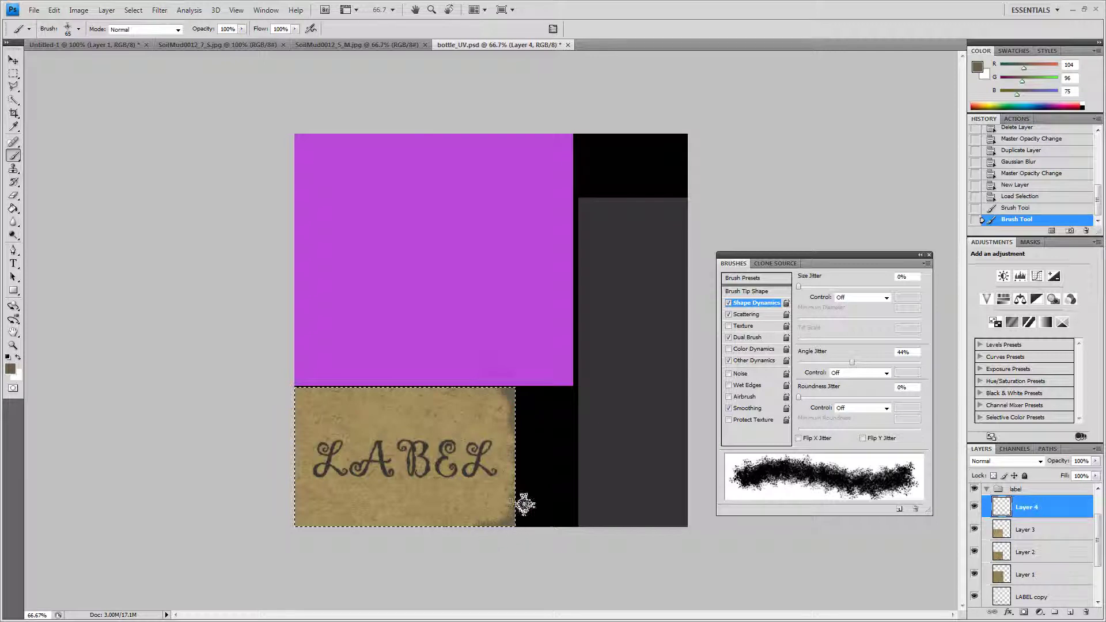
mouse_move(316, 532)
left_mouse_down()
mouse_move(281, 507)
mouse_move(286, 486)
mouse_move(318, 536)
mouse_move(301, 521)
mouse_move(392, 538)
left_mouse_up()
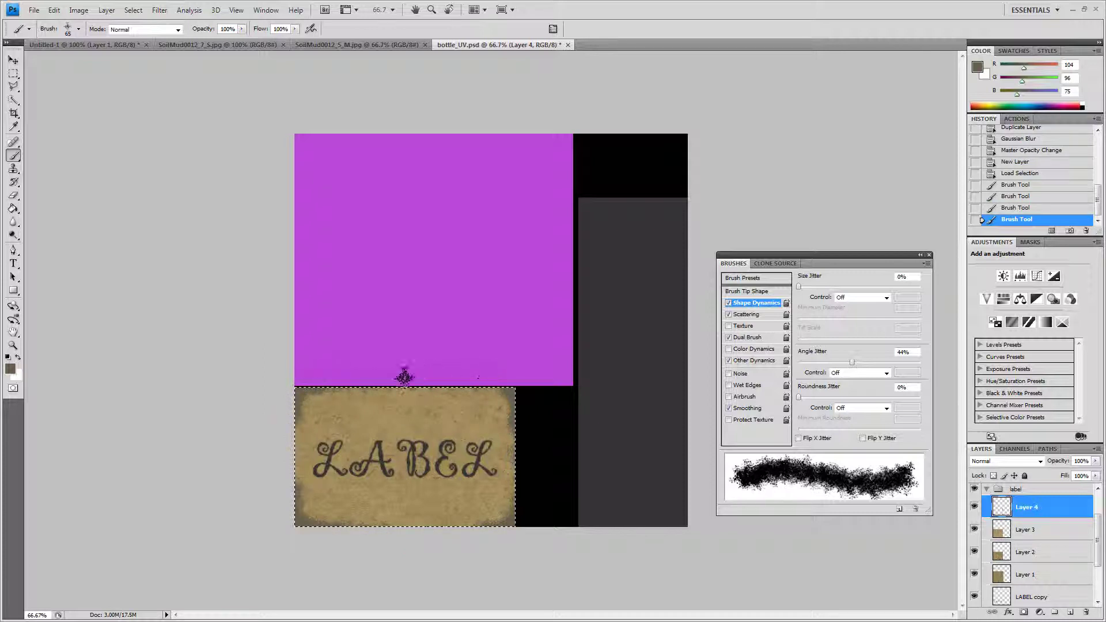
mouse_move(415, 385)
left_mouse_down()
mouse_move(309, 378)
mouse_move(294, 413)
left_mouse_up()
mouse_move(293, 494)
left_mouse_down()
mouse_move(316, 521)
mouse_move(491, 525)
mouse_move(518, 504)
mouse_move(518, 419)
left_mouse_up()
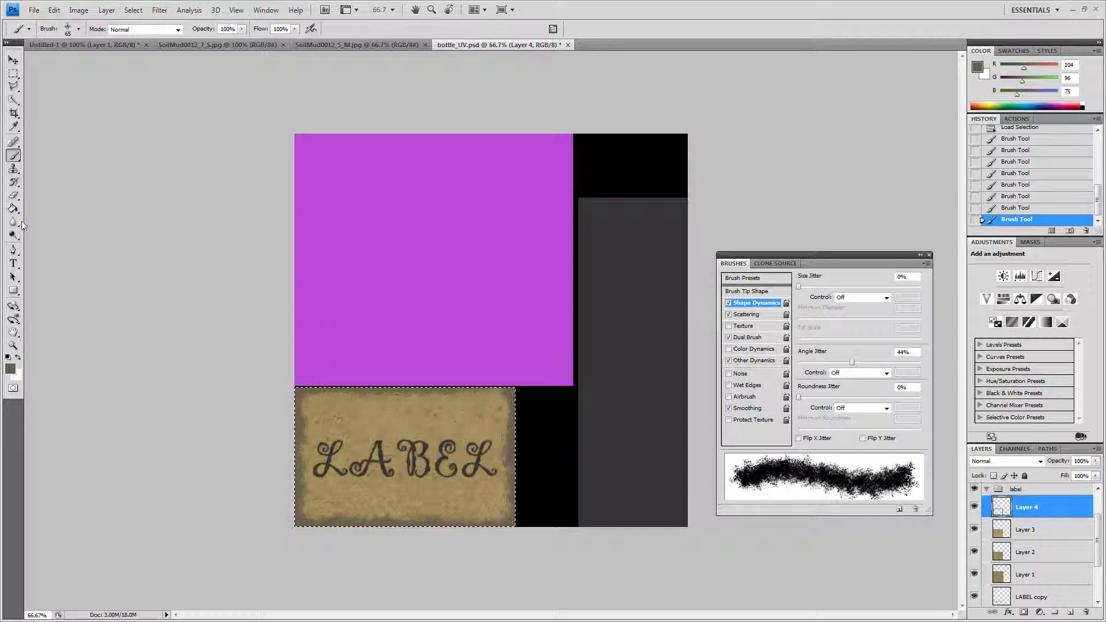
- Switch to the Eraser, try the speckled 30 px tip with and without Scattering, and choose the textured 50 px tip
left_click(14, 196)
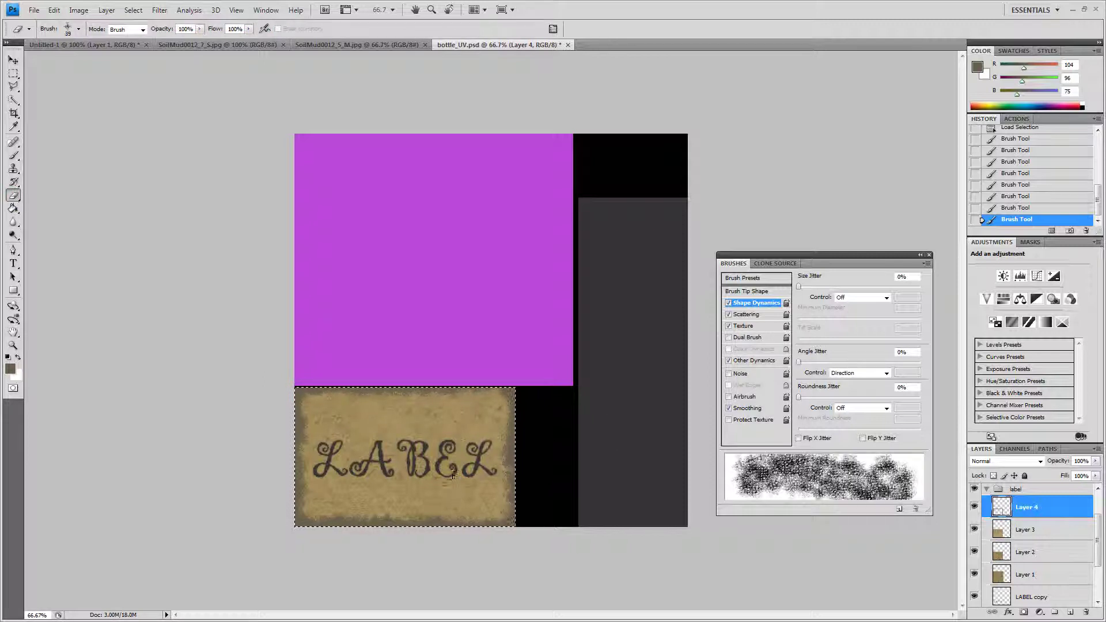
right_click(464, 436)
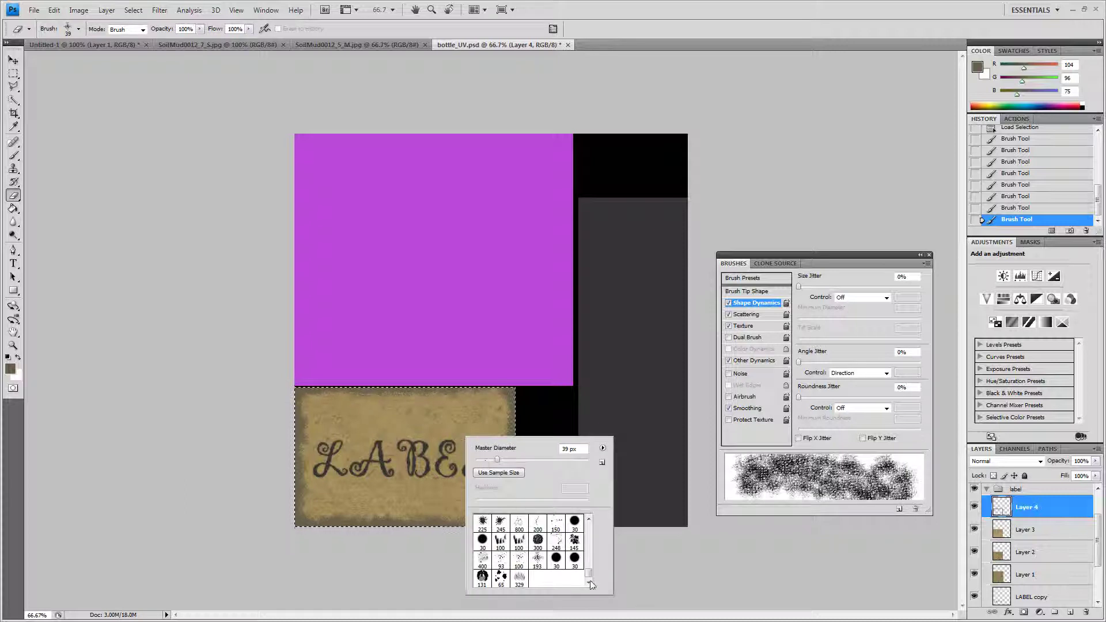
left_click_drag(589, 574, 592, 557)
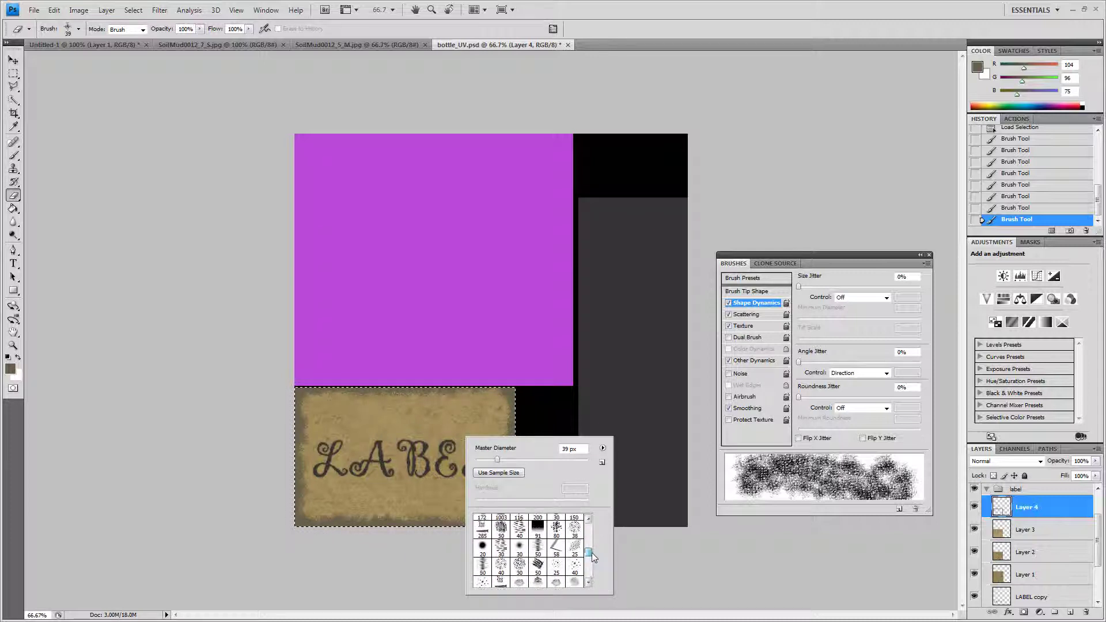
left_click(519, 566)
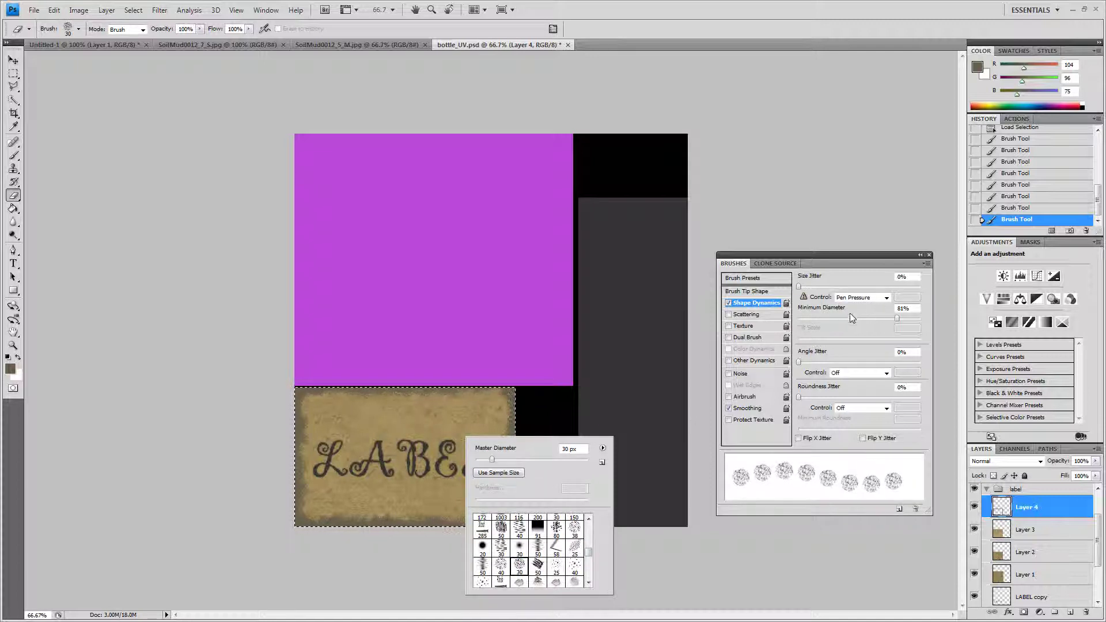
left_click(730, 315)
left_click(730, 315)
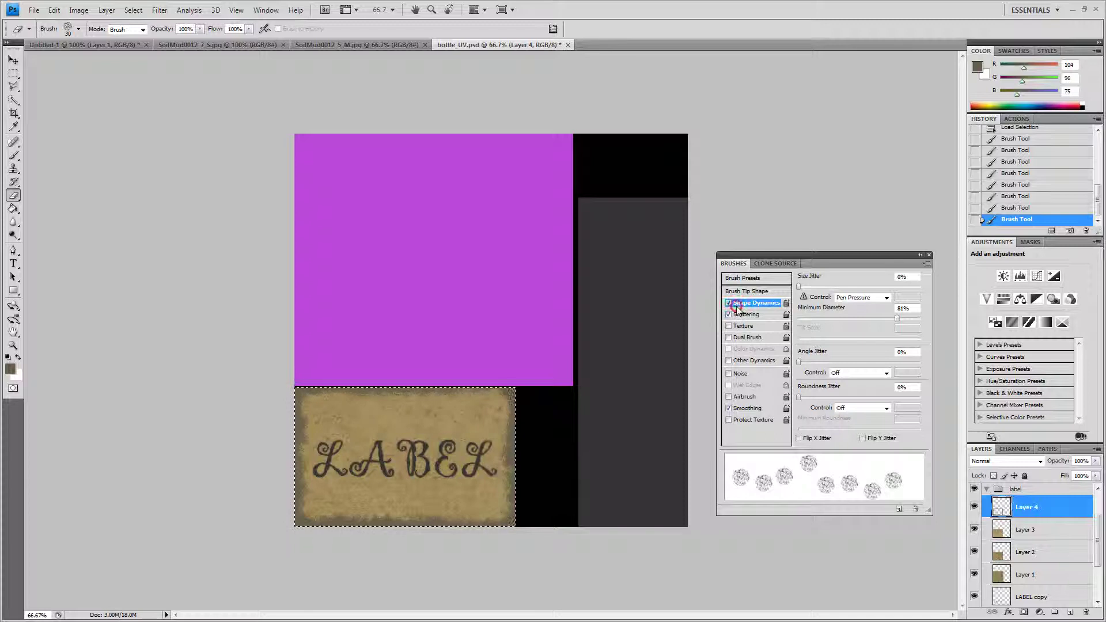
left_click(729, 315)
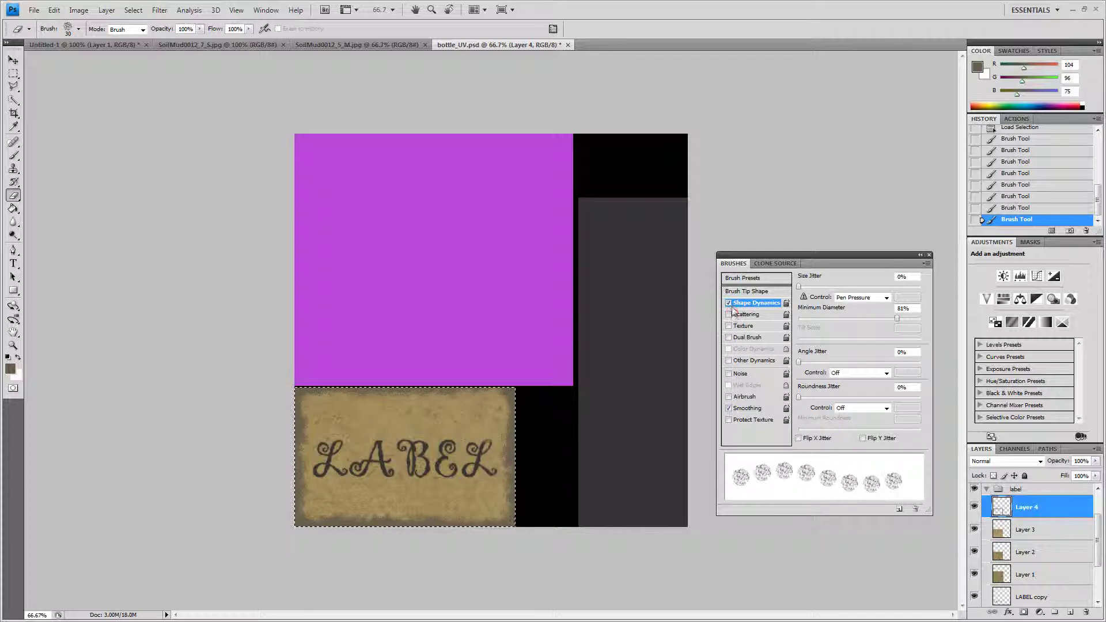
right_click(515, 452)
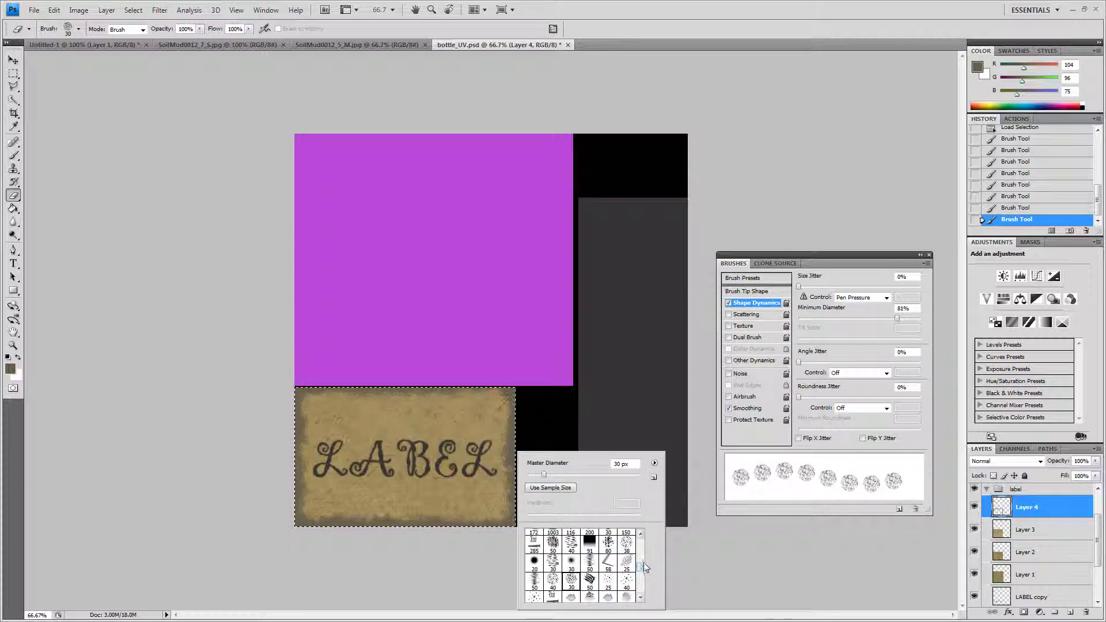
left_click(552, 544)
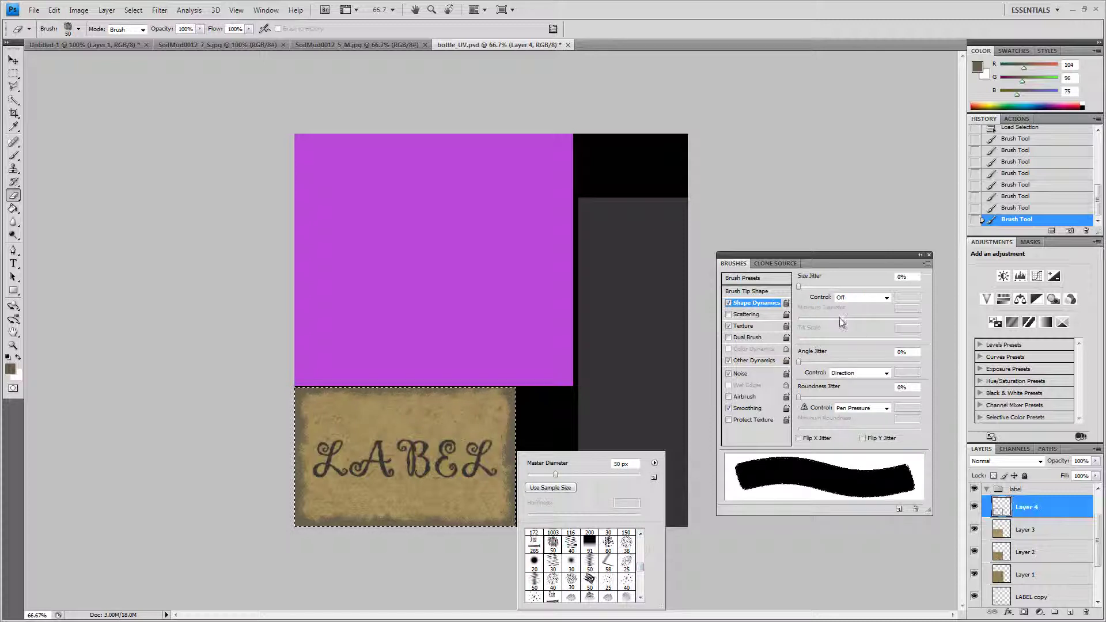
- Enable Scattering at 90% for the eraser tip, set Size Jitter to 88% and turn off Texture
left_click(728, 315)
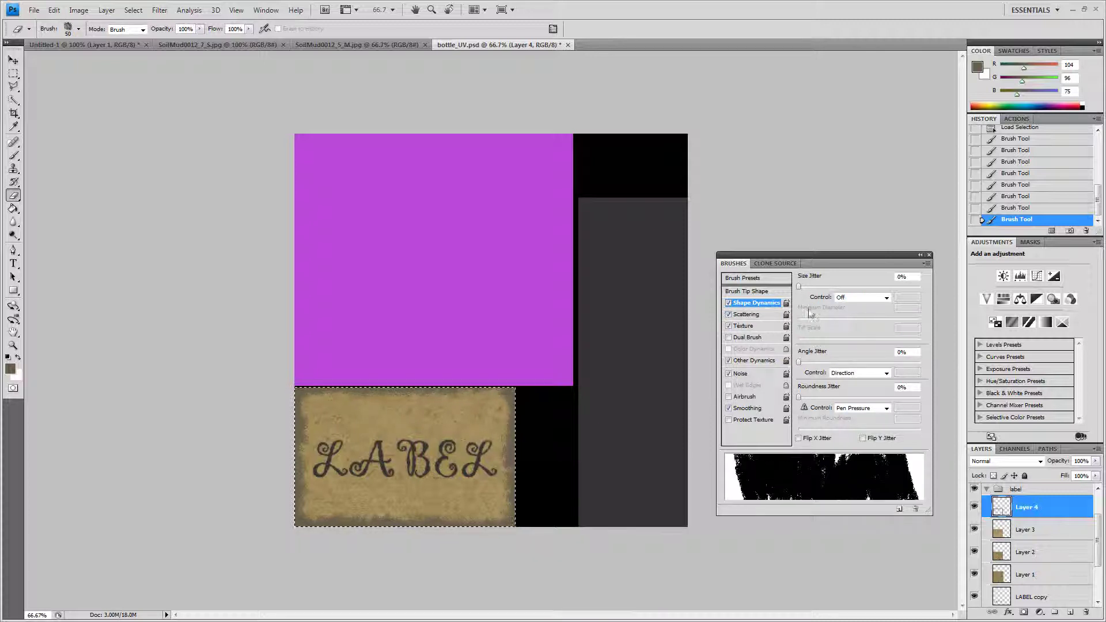
mouse_move(799, 287)
left_mouse_down()
mouse_move(934, 293)
mouse_move(905, 287)
left_mouse_up()
left_click(728, 326)
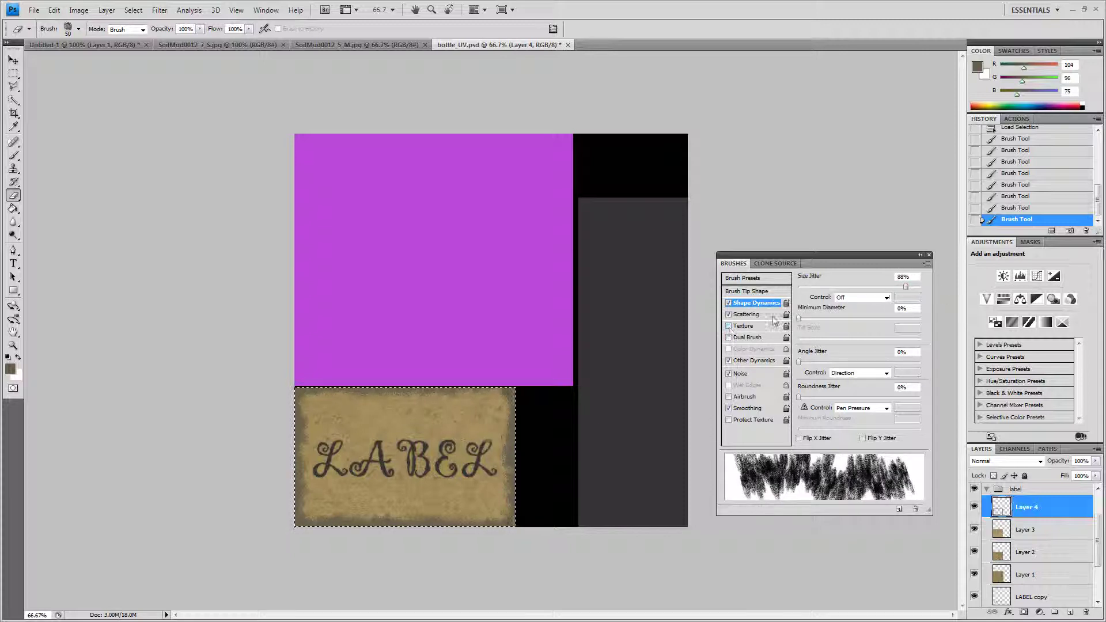
left_click(752, 316)
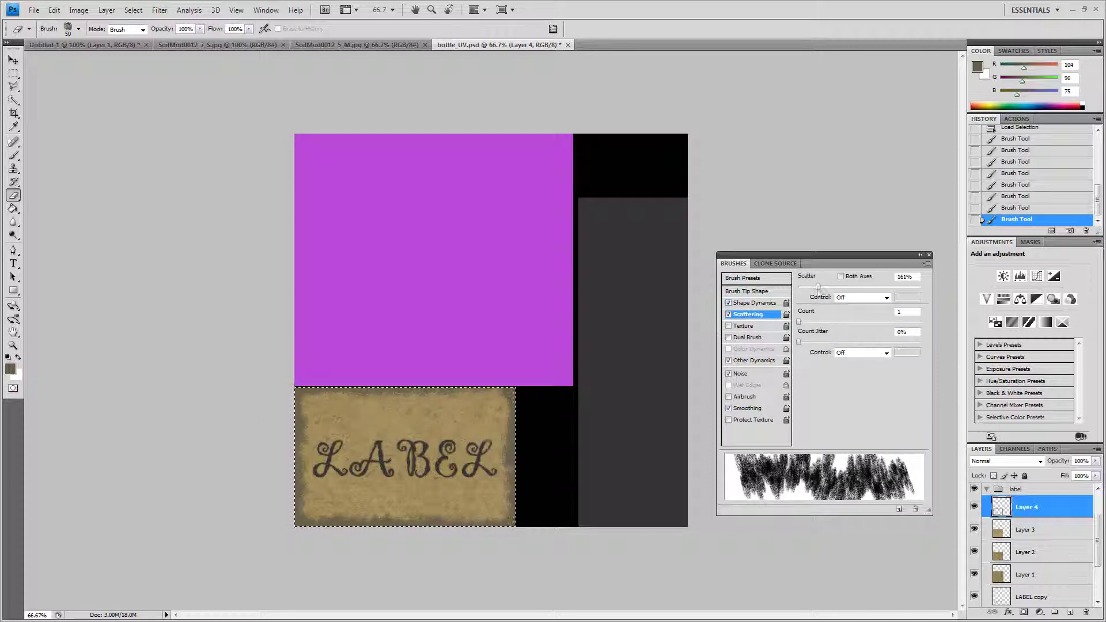
left_click_drag(817, 286, 809, 286)
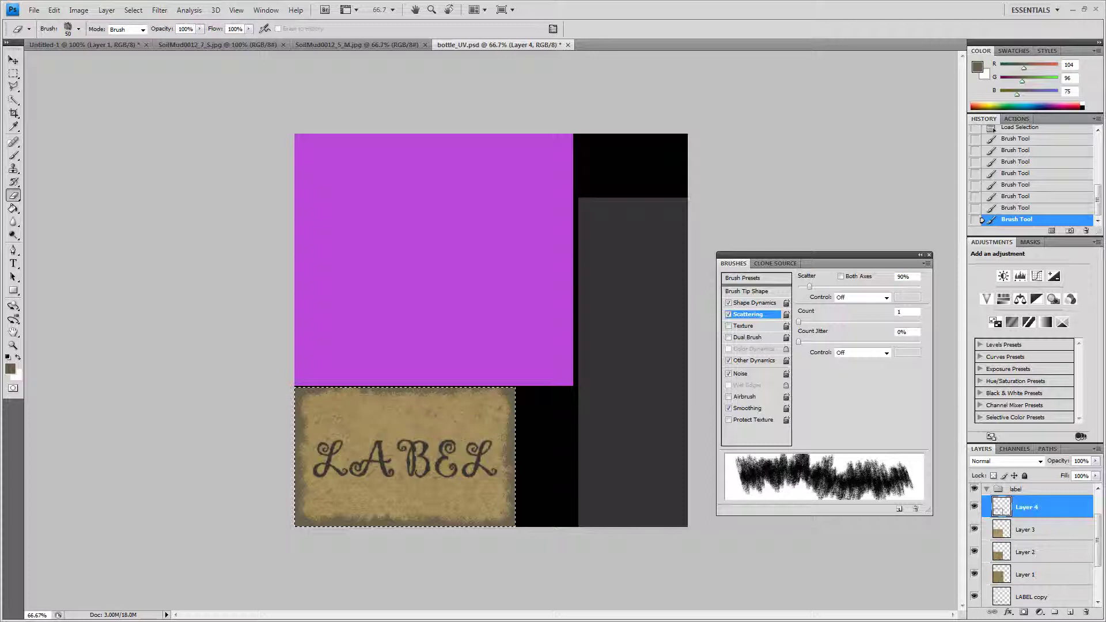
- Erase the inner rim of the label's painted edges, raising the eraser's Angle Jitter to 34% between strokes
left_click(493, 414)
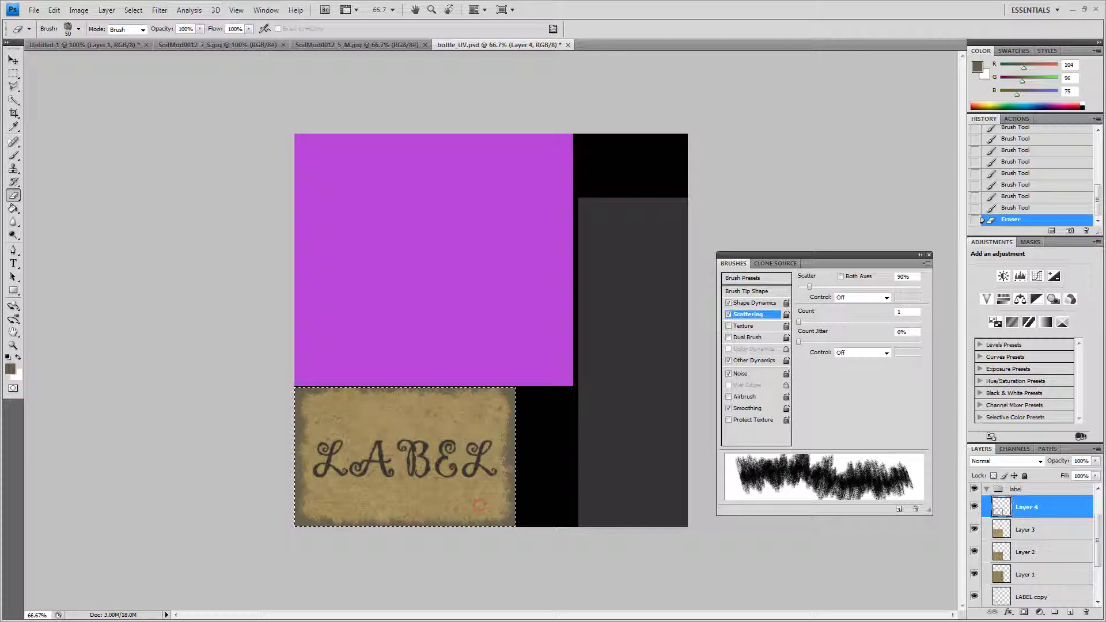
left_click(479, 505)
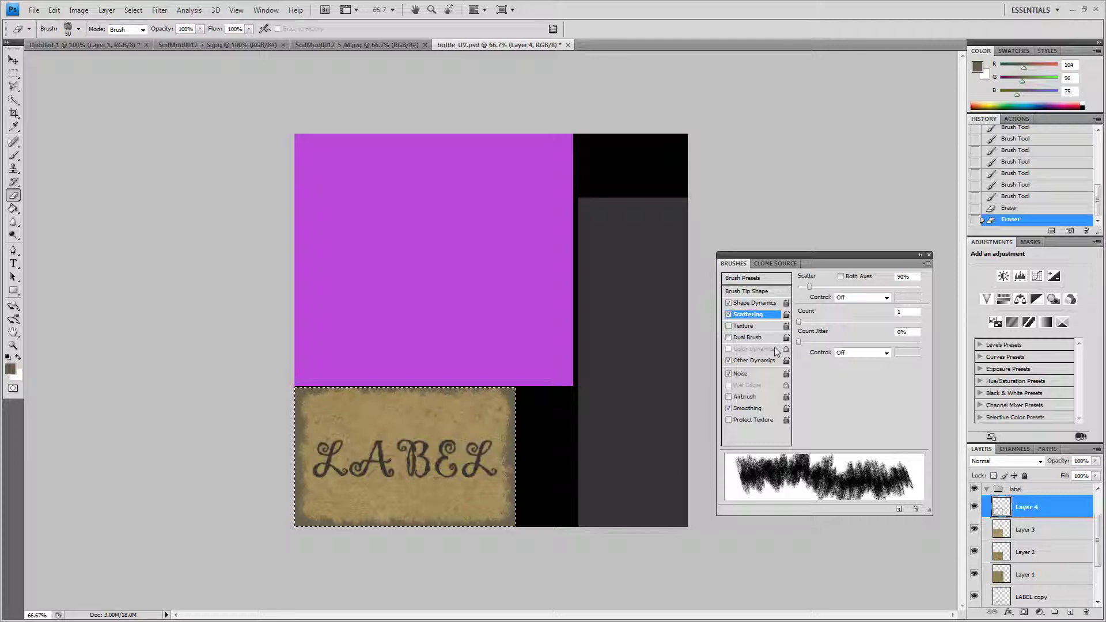
left_click(755, 303)
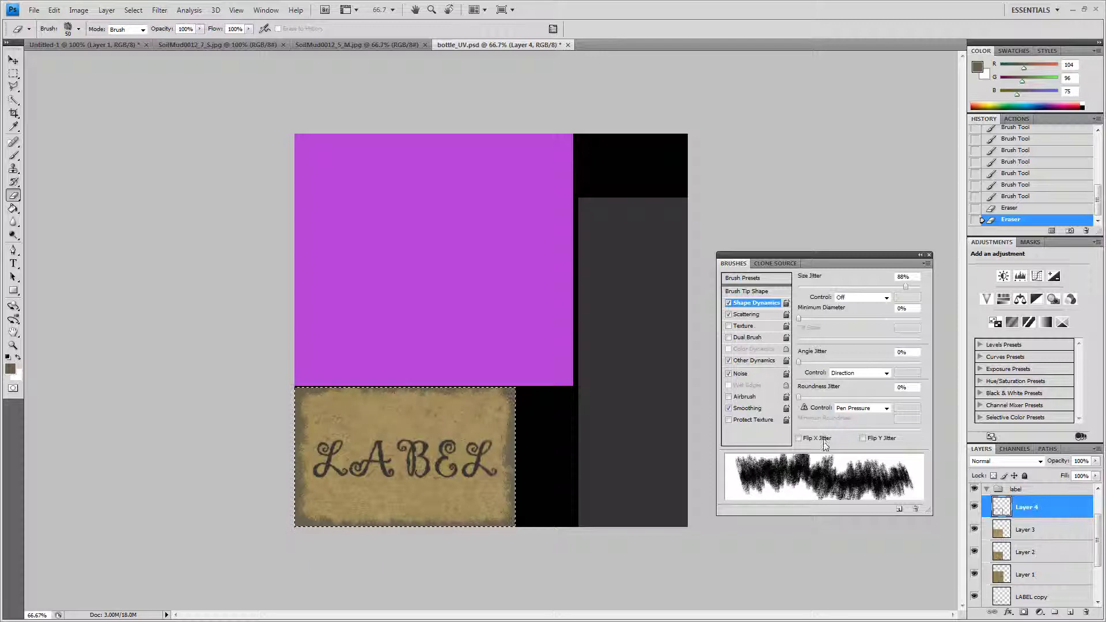
left_click_drag(799, 362, 840, 366)
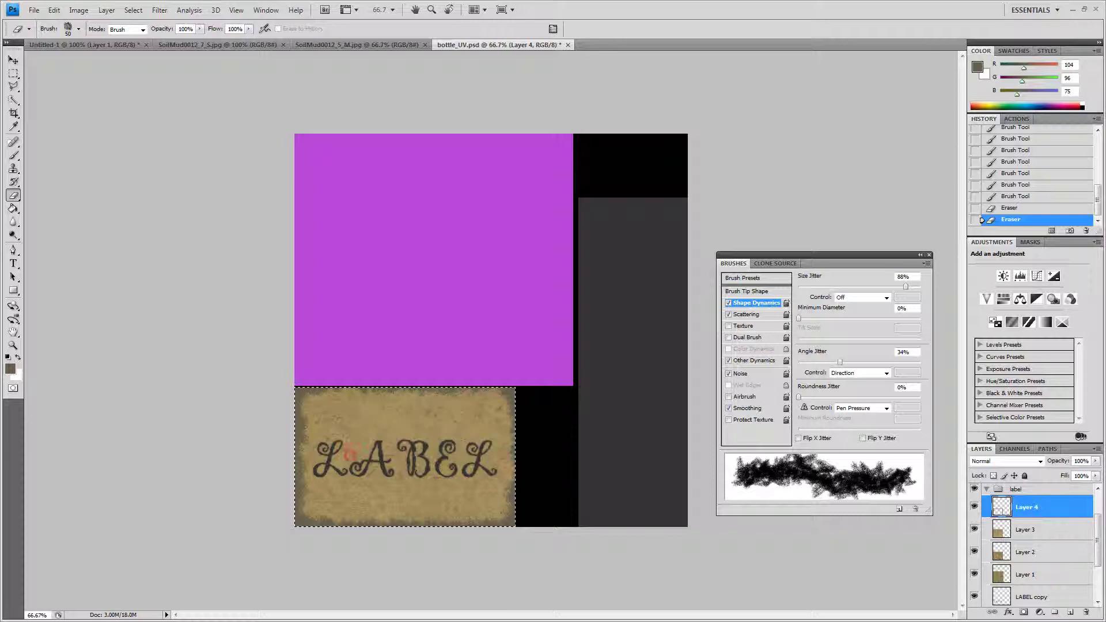
left_click(349, 452)
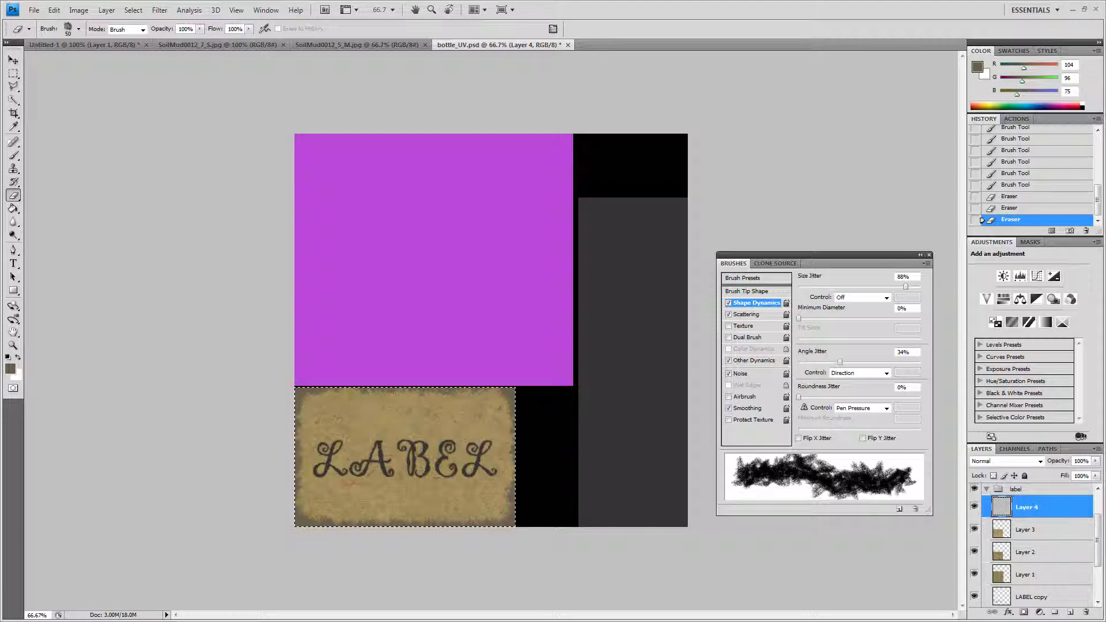
left_click(496, 490)
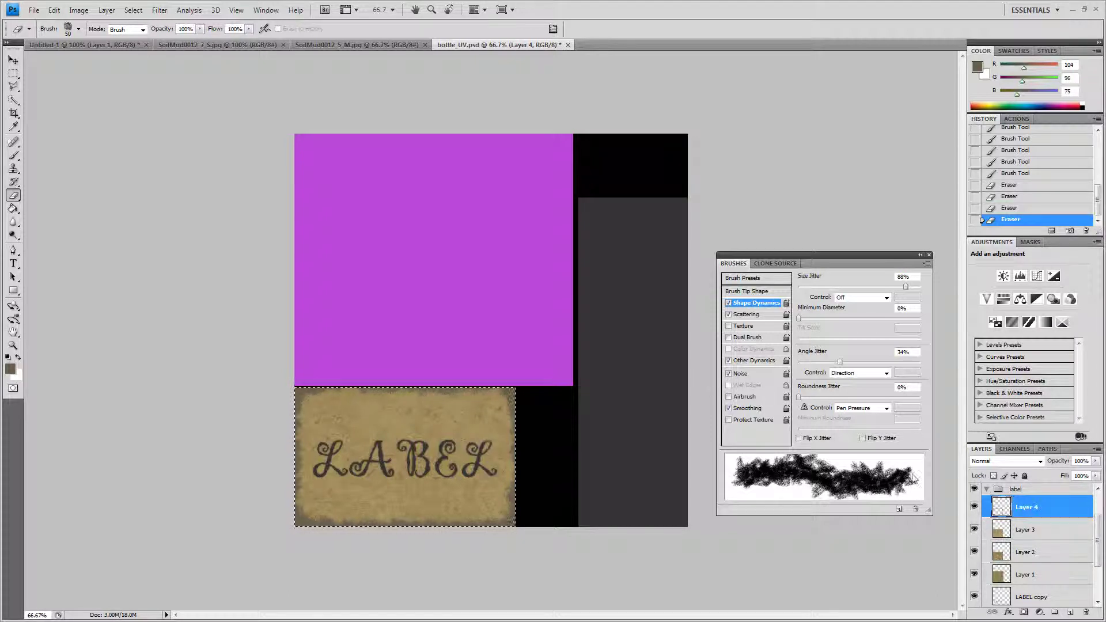
- Compare blend modes on Layer 4, settle on Multiply, and reduce the layer's opacity to 45%
left_click(1017, 462)
left_click(1015, 465)
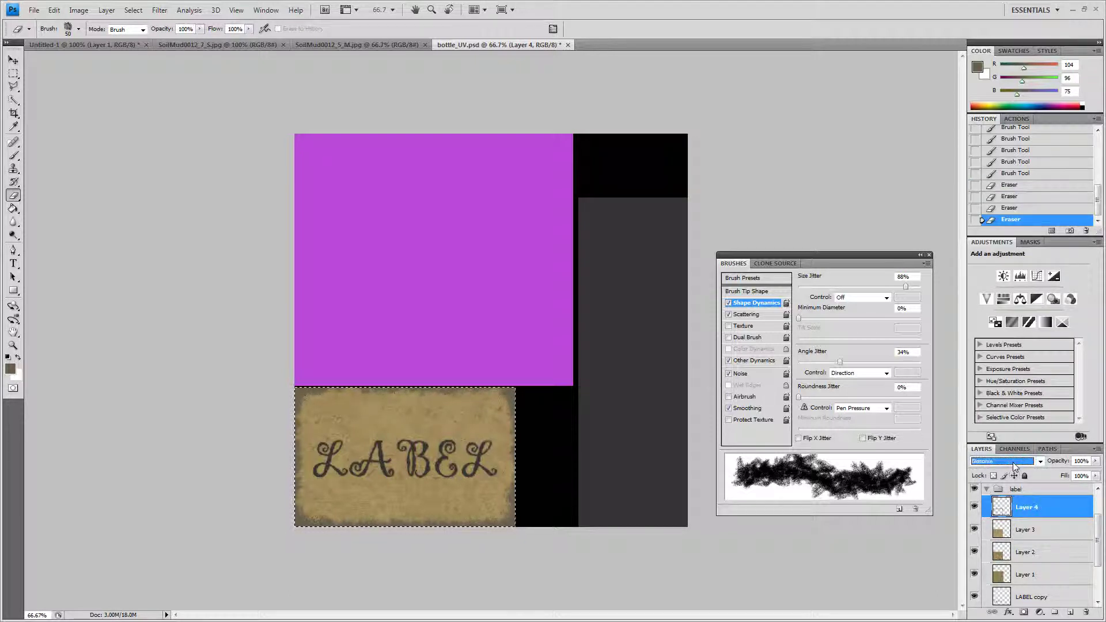
key("Down")
key("Down")
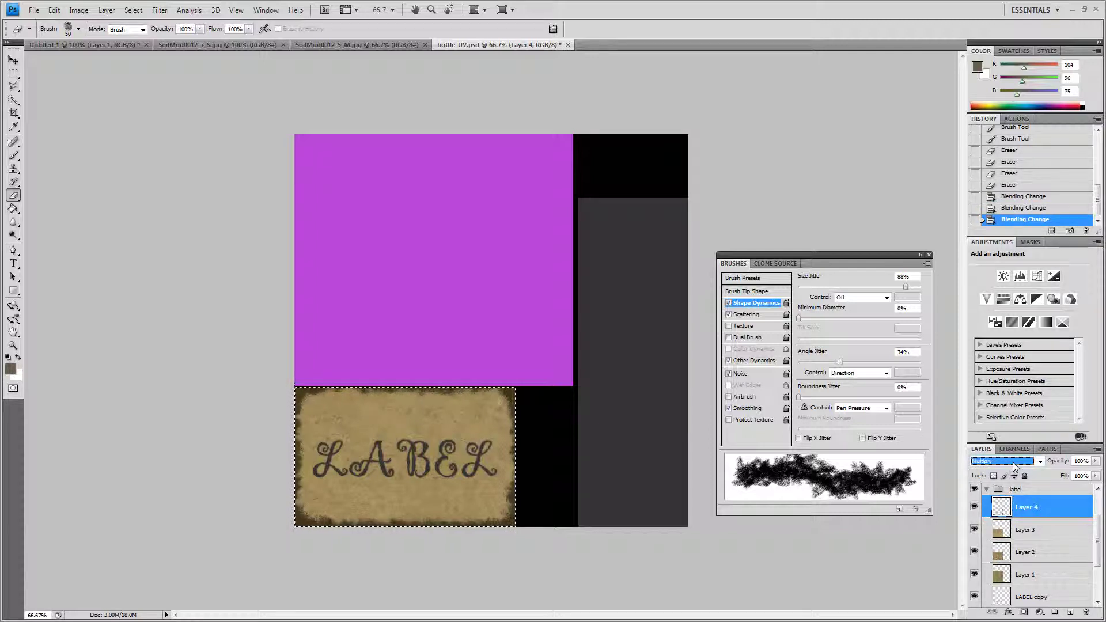
key("Down")
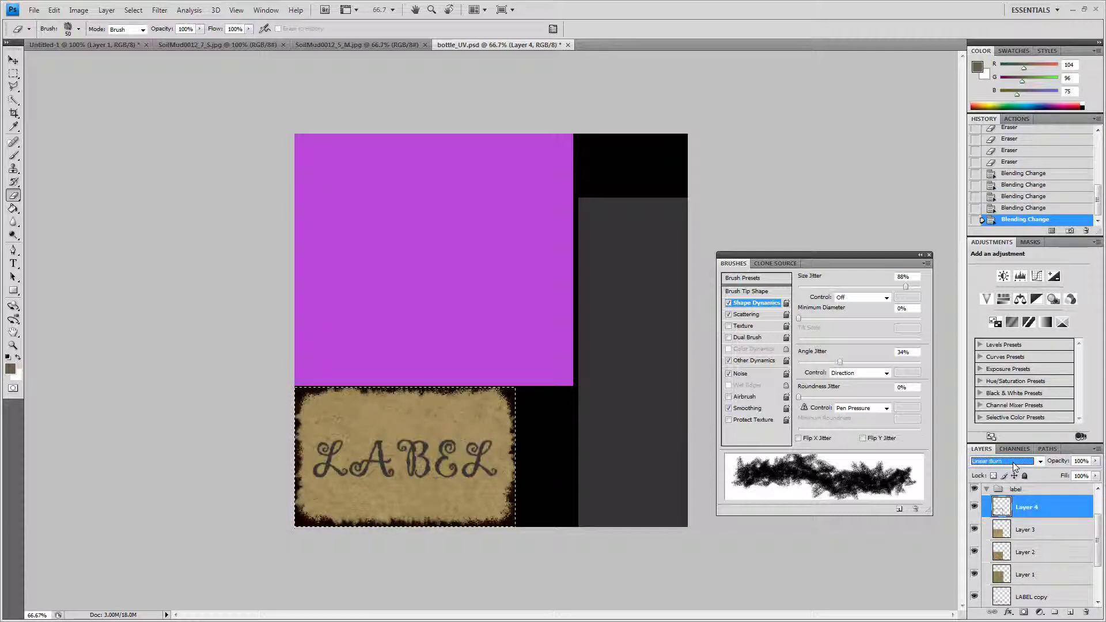
key("Down")
key("Down")
key("Down")
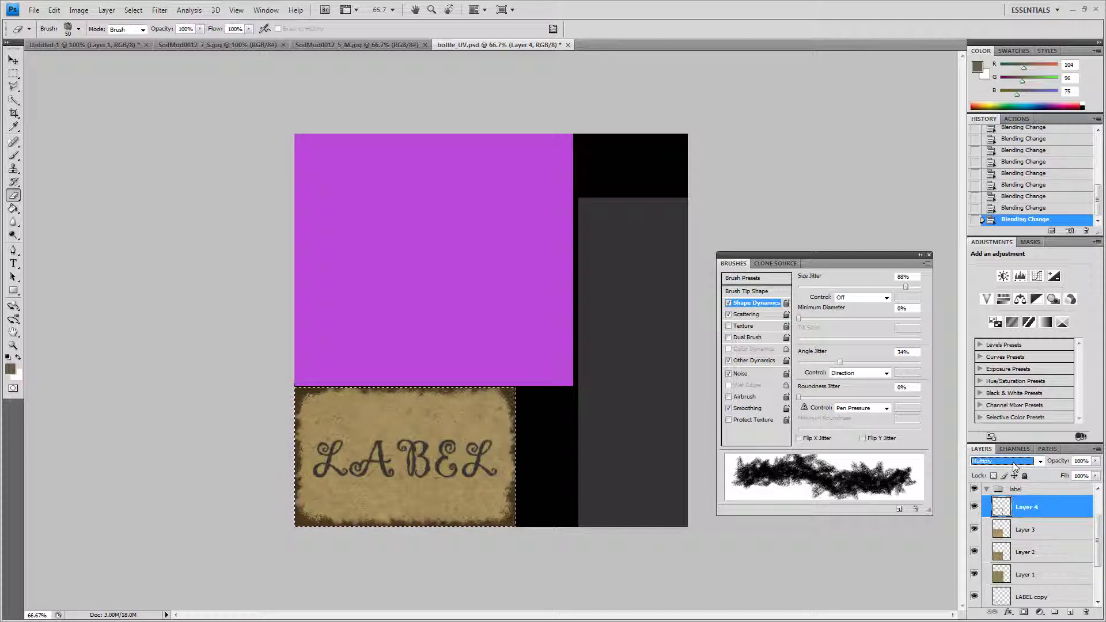
left_click_drag(1095, 460, 1063, 471)
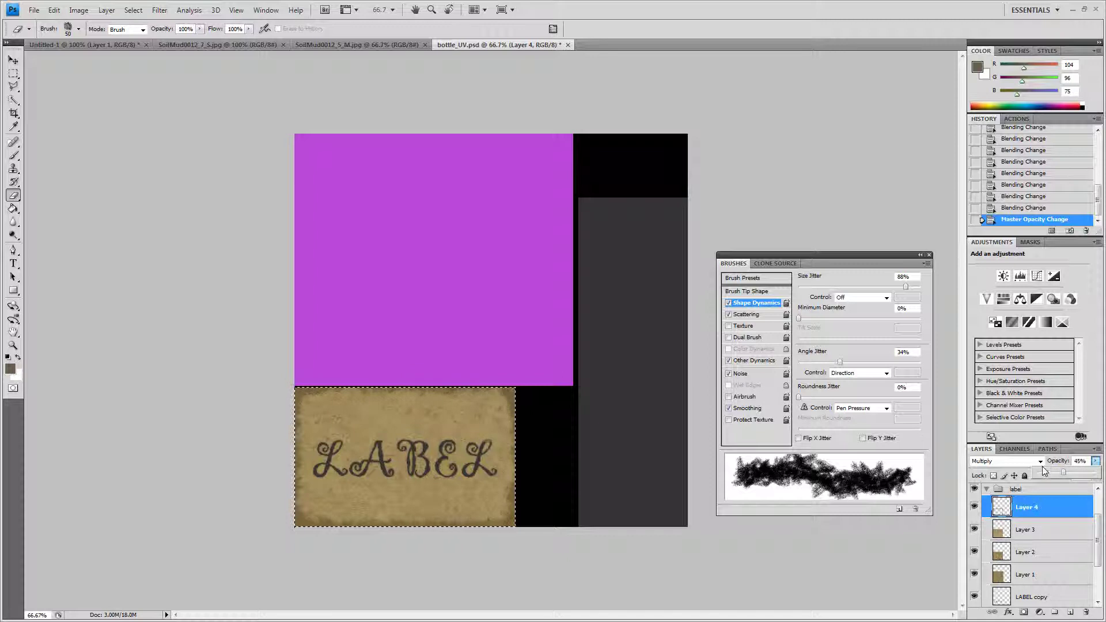
- Try Layer 4 in Normal mode at 73% opacity and in Overlay mode
left_click(1040, 460)
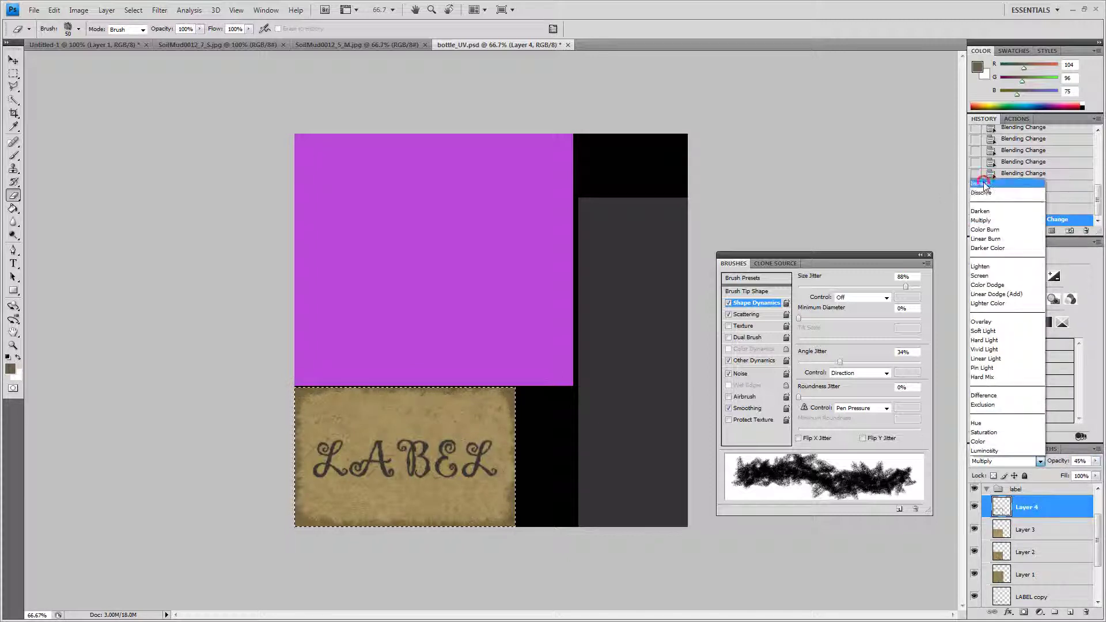
left_click(983, 183)
left_click(1095, 460)
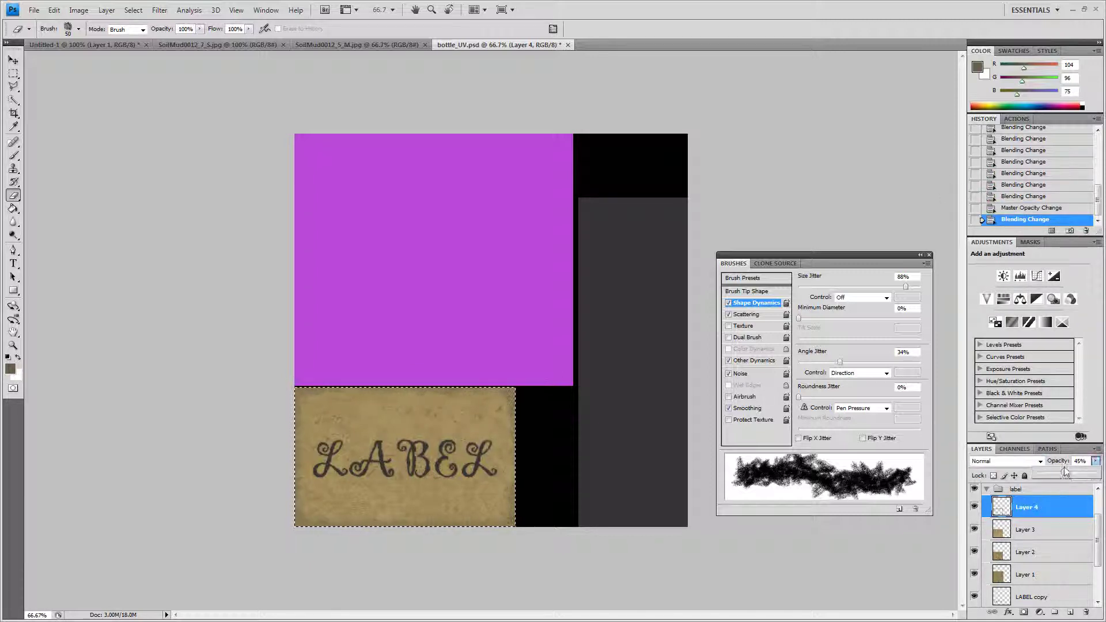
left_click_drag(1064, 471, 1081, 472)
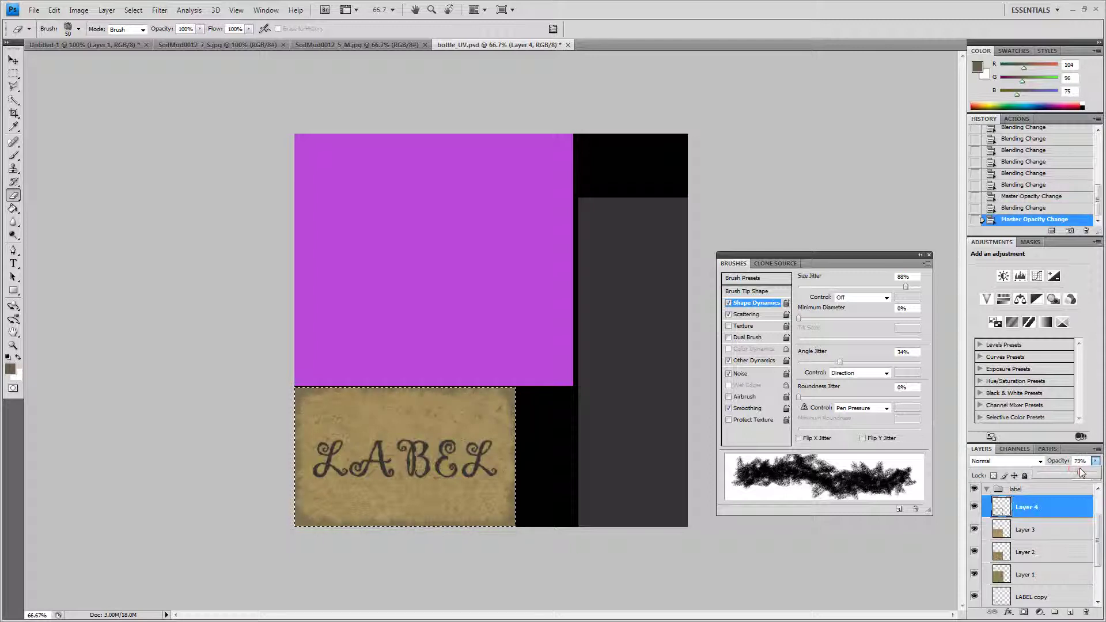
left_click(1012, 461)
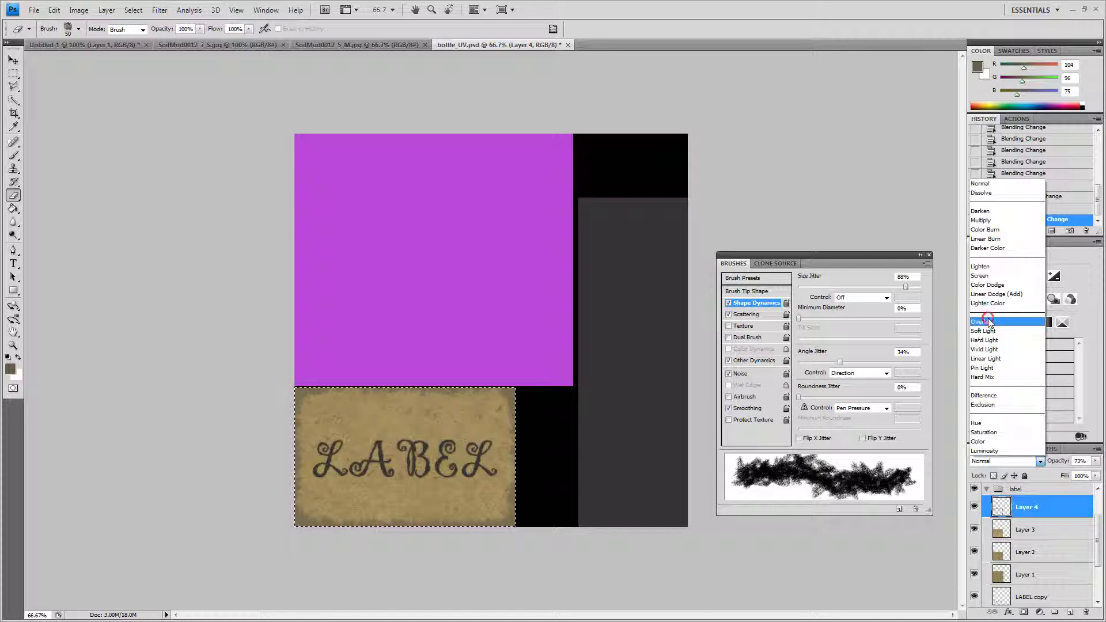
left_click(987, 322)
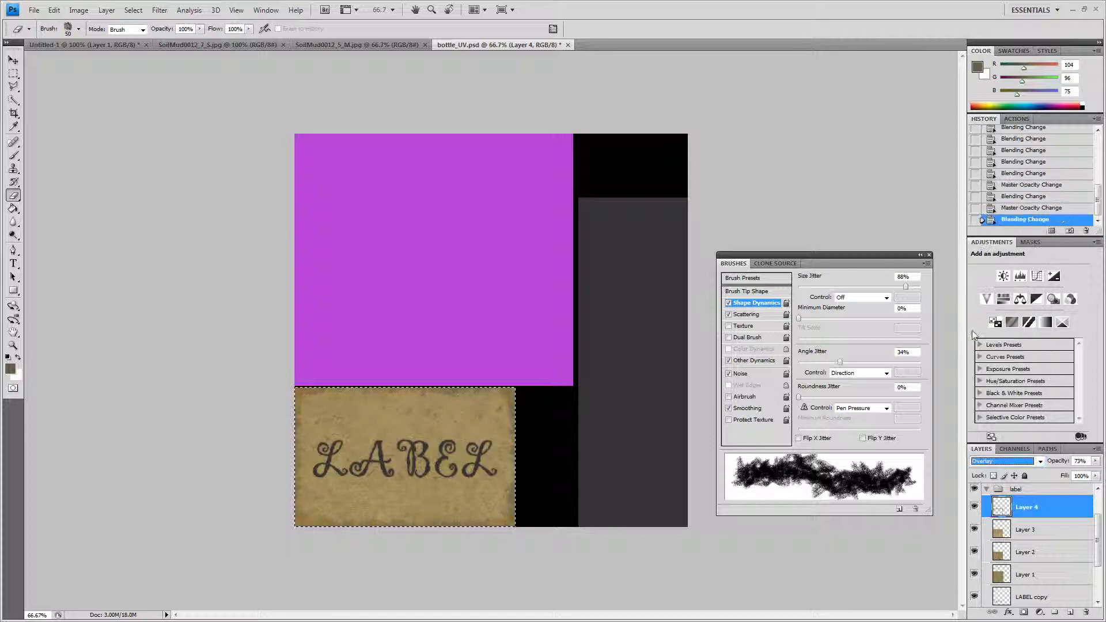
- Set Layer 4's blend mode to Multiply and its opacity to 40%
left_click(1005, 462)
left_click(1003, 222)
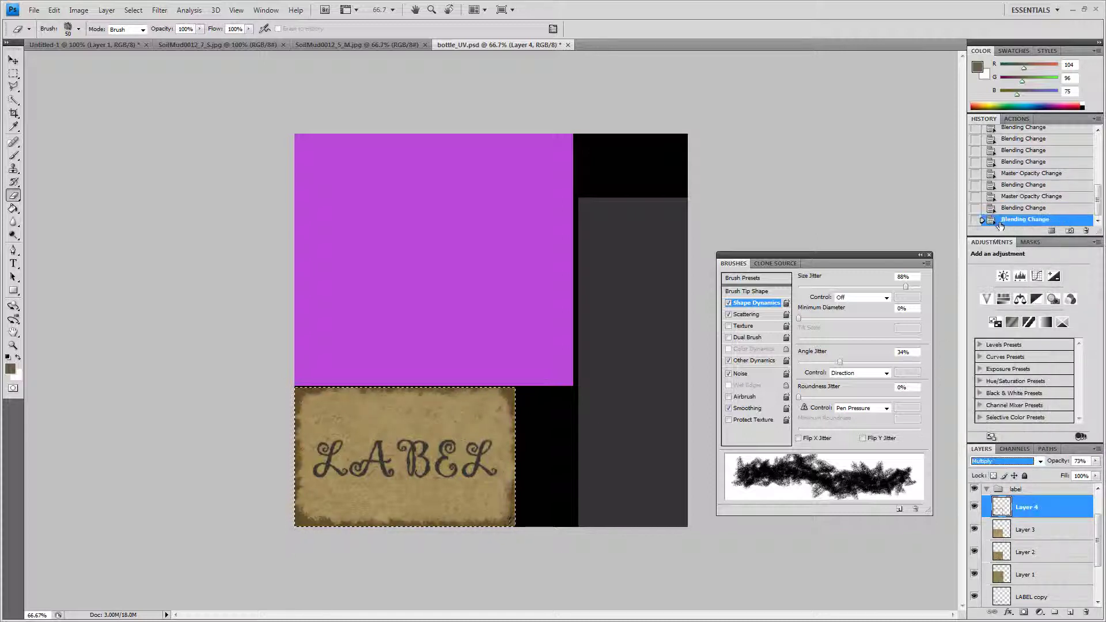
left_click(1094, 460)
left_click_drag(1080, 474, 1072, 475)
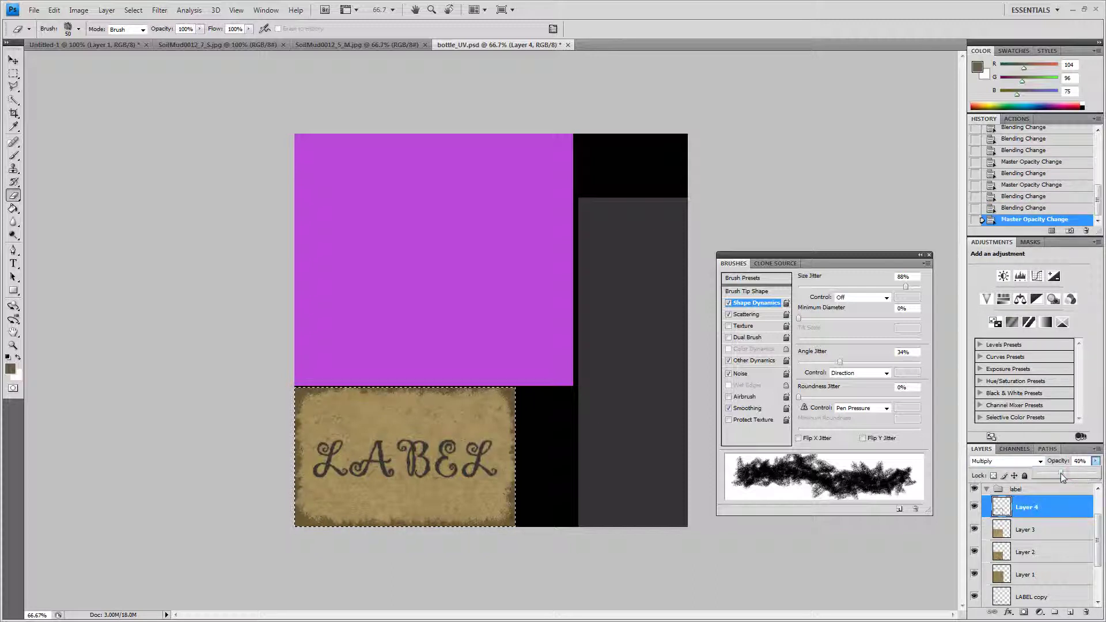
left_click(1038, 502)
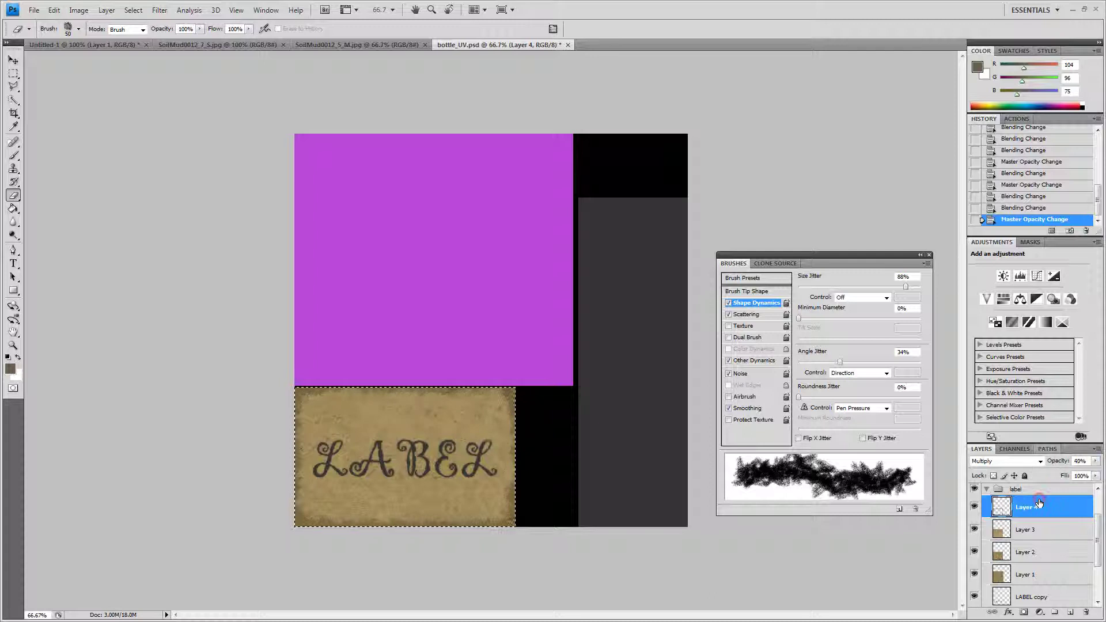
- Load the base label layer's outline as the selection and add a Hue/Saturation adjustment layer above Layer 4, masked to it
left_click(13, 74)
left_click(179, 149)
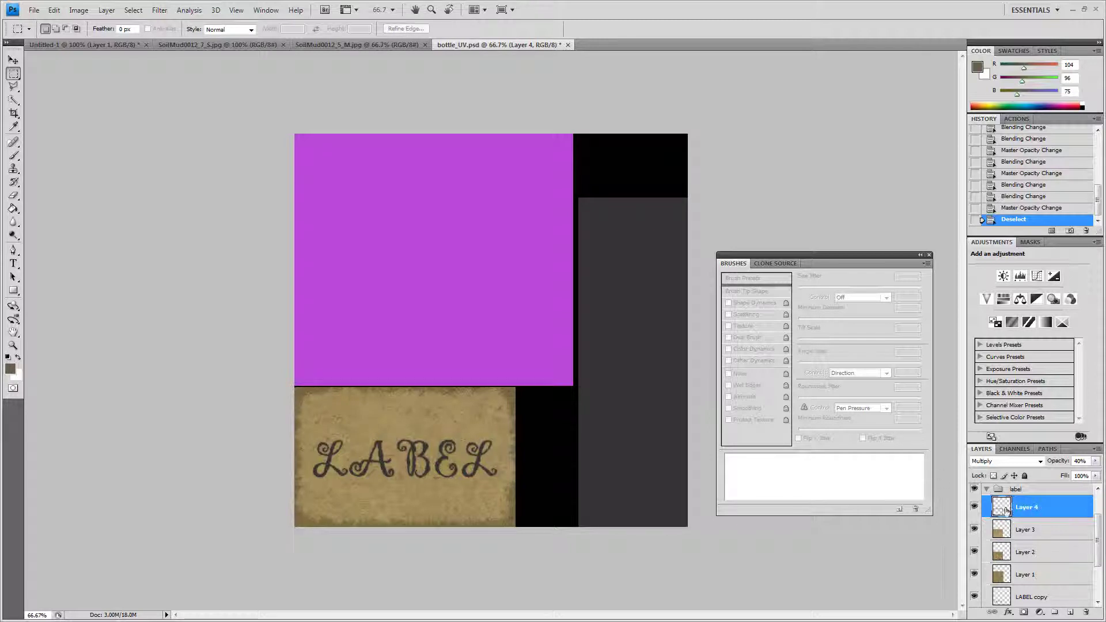
mouse_move(1097, 527)
left_mouse_down()
mouse_move(1098, 565)
mouse_move(1092, 529)
mouse_move(1089, 544)
left_mouse_up()
left_click(1006, 593, "ctrl")
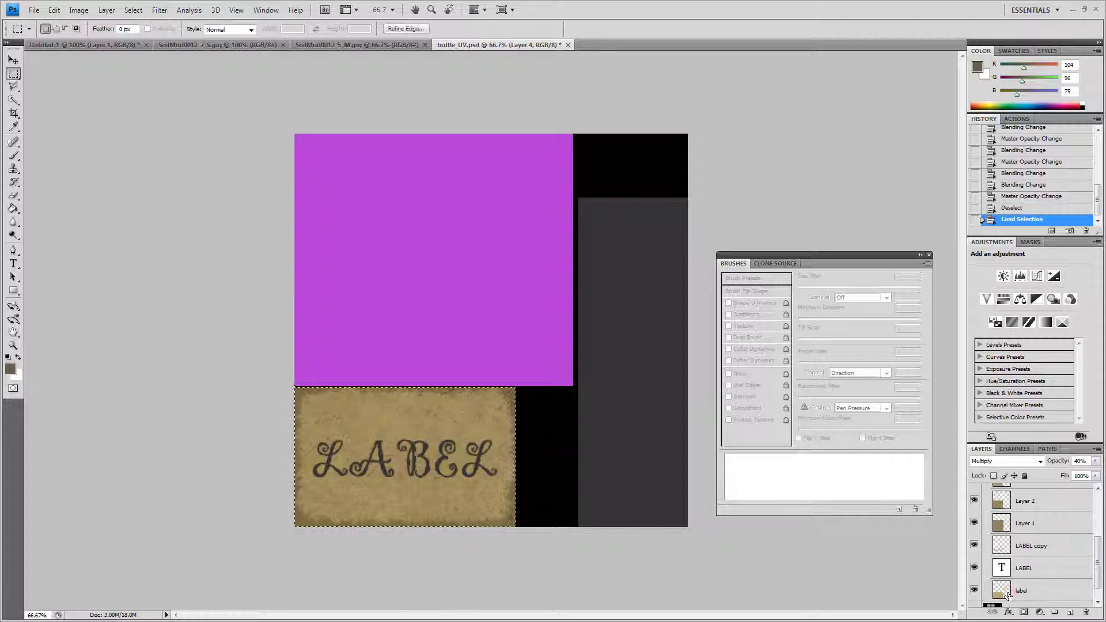
left_click_drag(1098, 556, 1098, 531)
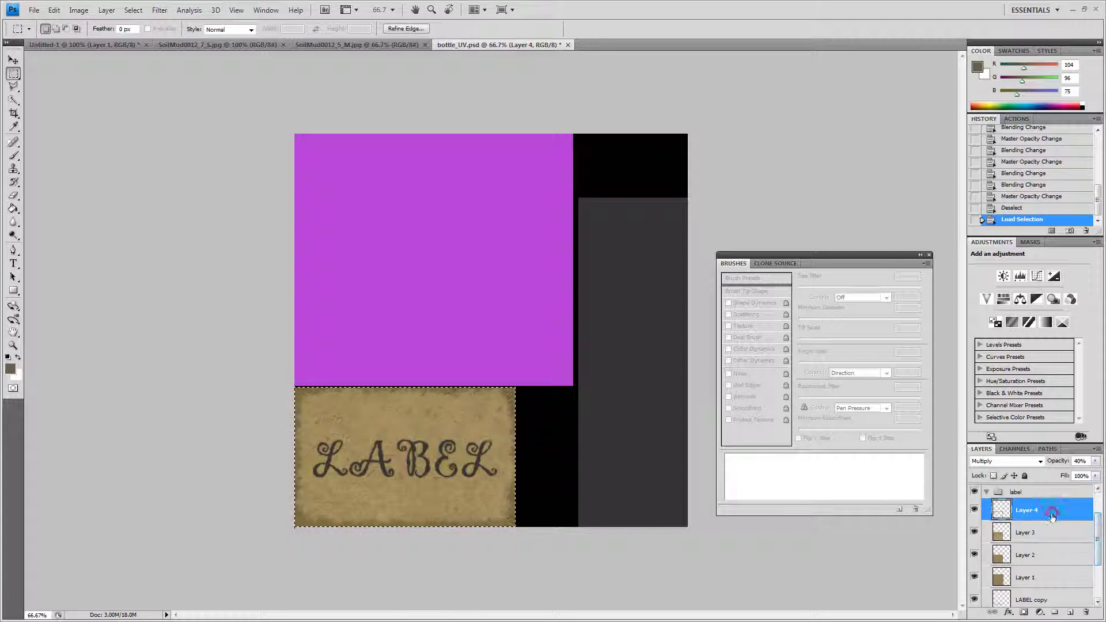
left_click(1039, 612)
left_click(1031, 482)
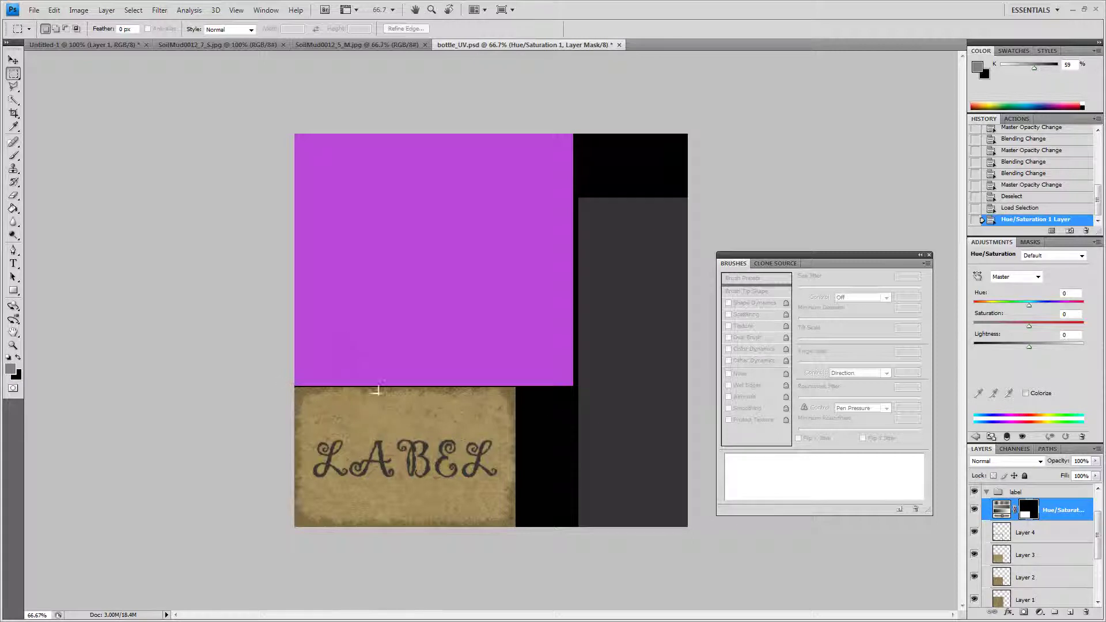
- Set the Hue/Saturation adjustment to Hue +1, Saturation -27 and Lightness -3
left_click(1033, 512, "alt")
left_click(999, 509)
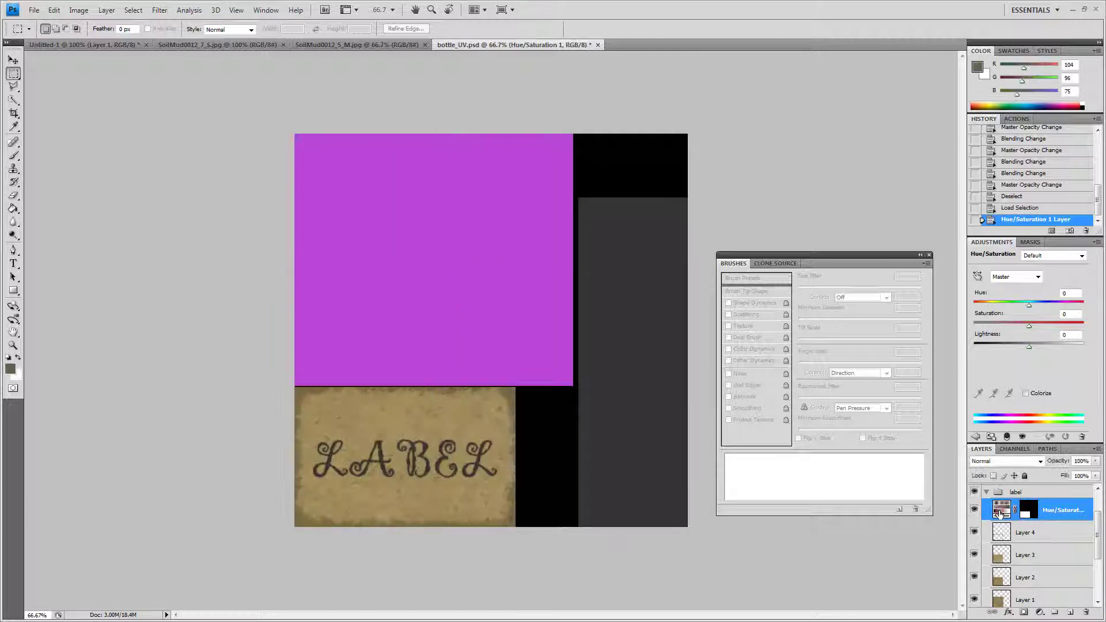
mouse_move(1028, 326)
left_mouse_down()
mouse_move(1065, 328)
mouse_move(1020, 326)
left_mouse_up()
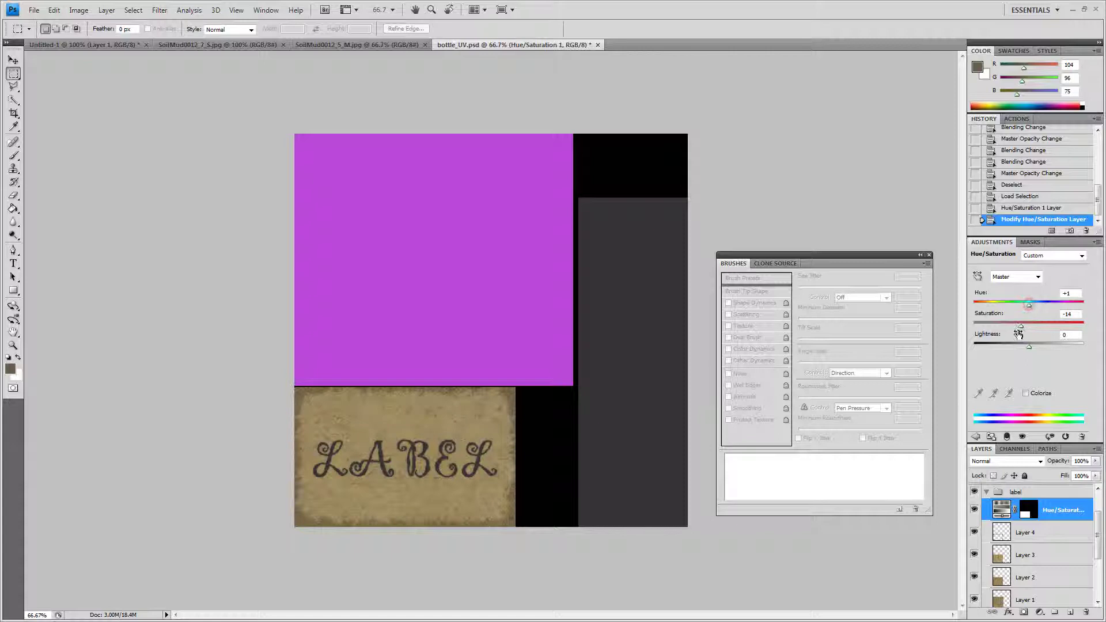
left_click(1020, 326)
left_click_drag(1030, 350, 1029, 350)
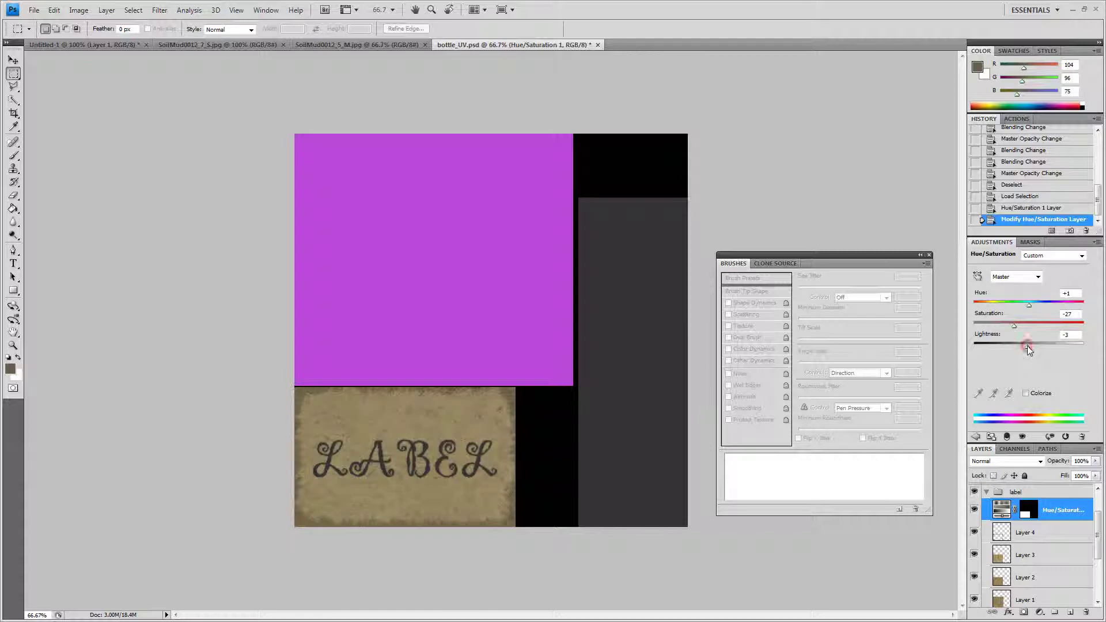
- Compare the label with and without the Hue/Saturation adjustment and lower that layer's opacity to 61%
left_click(974, 510)
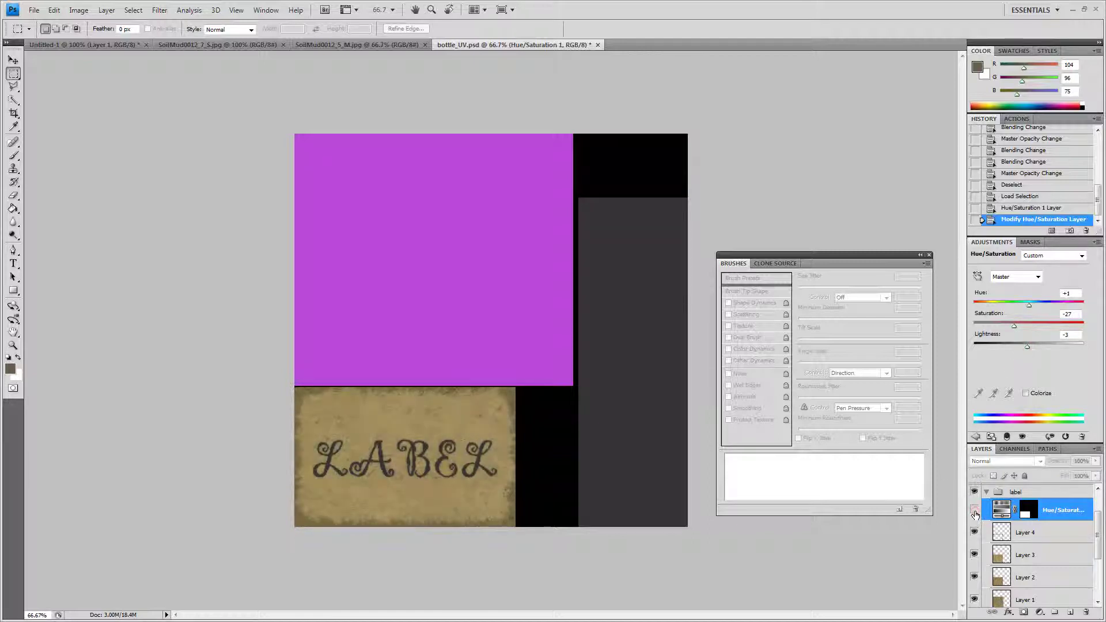
left_click(974, 512)
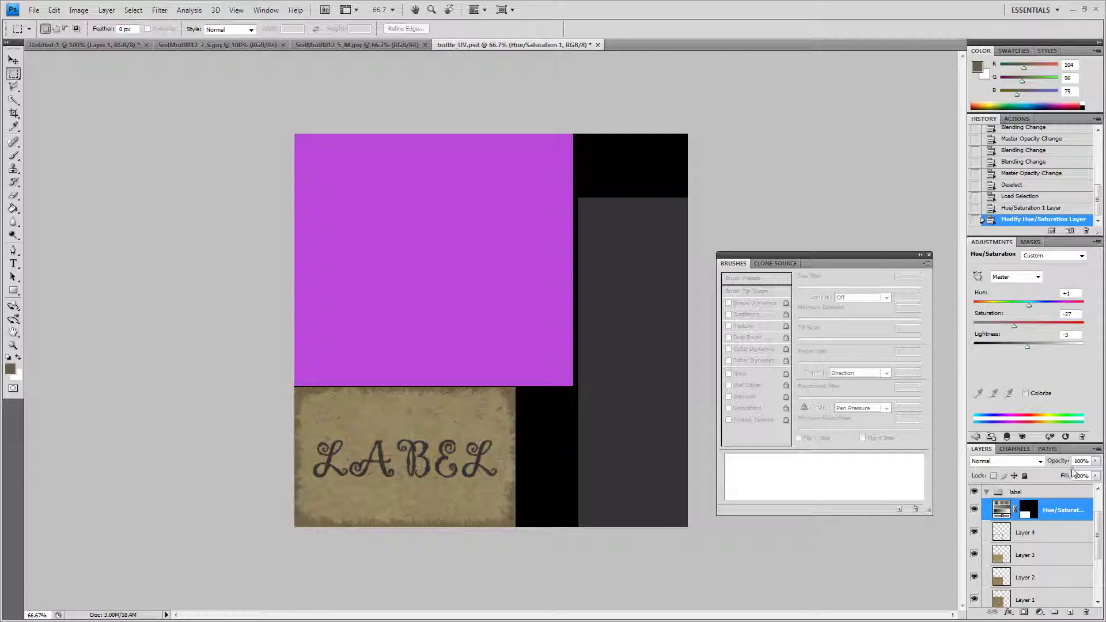
left_click_drag(1094, 463, 1074, 473)
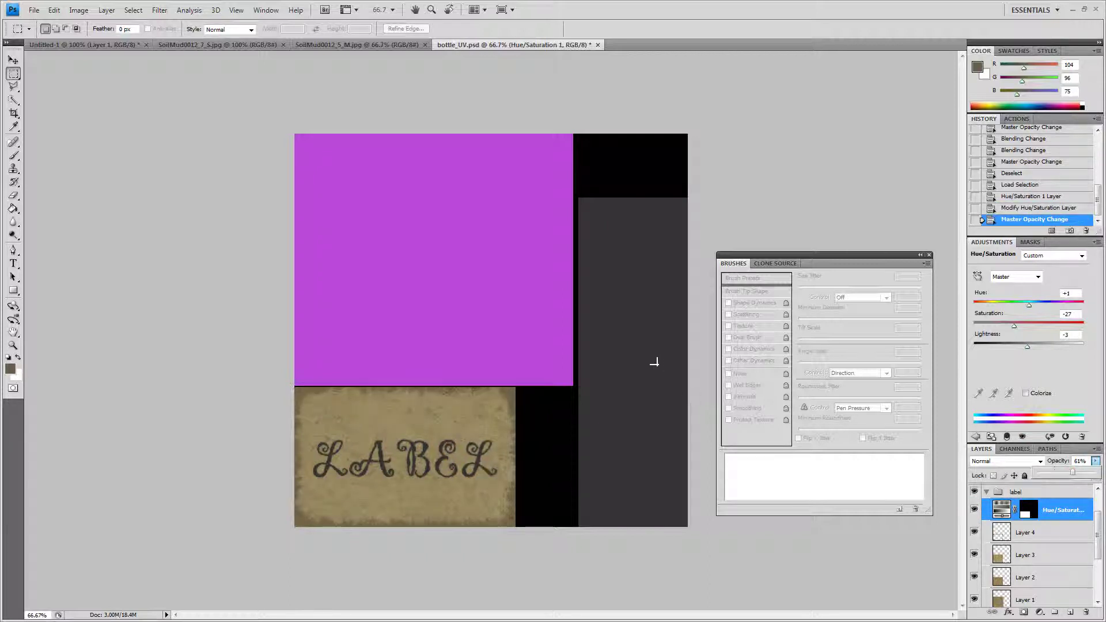
- Save a Targa copy of the texture over TA_bottle_main.tga in the textures folder, accepting the default Targa options
left_click(34, 10)
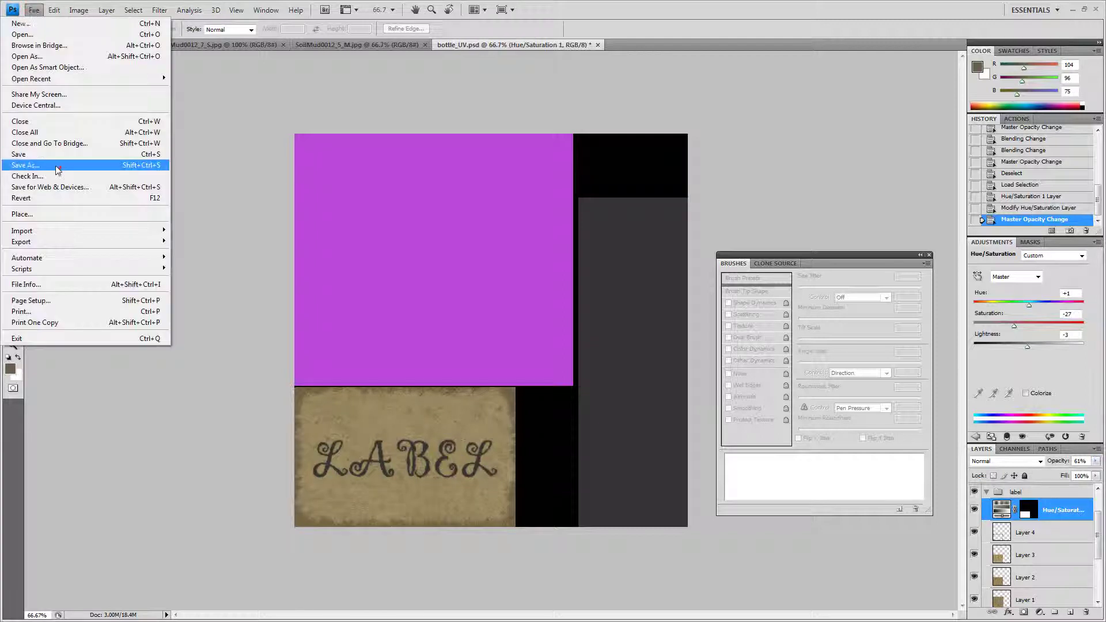
left_click(53, 167)
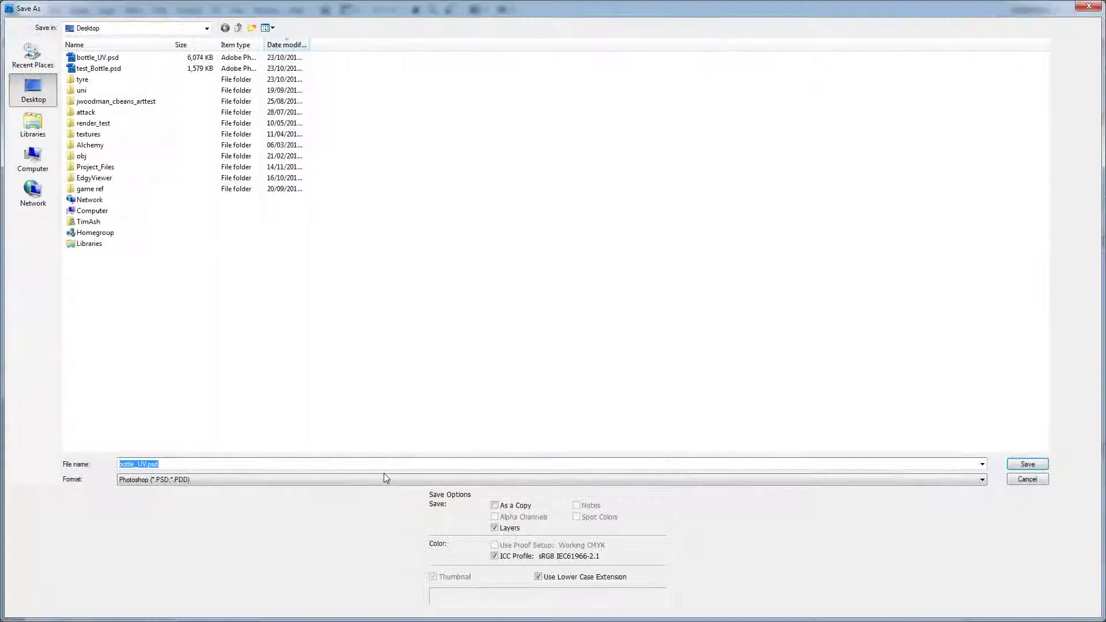
left_click(383, 478)
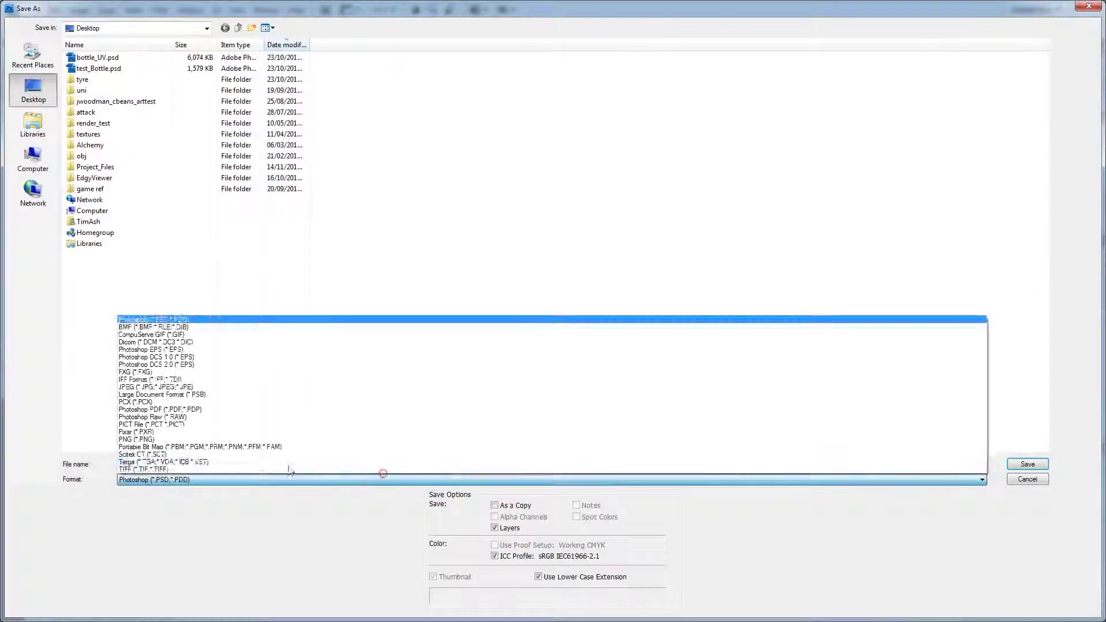
left_click(255, 458)
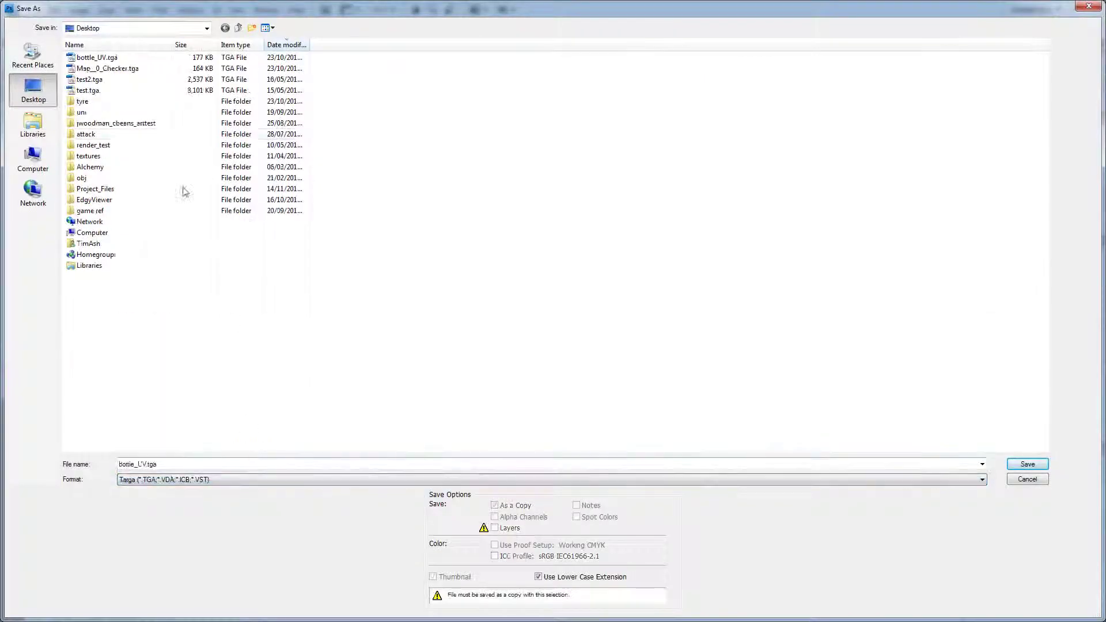
left_click(115, 57)
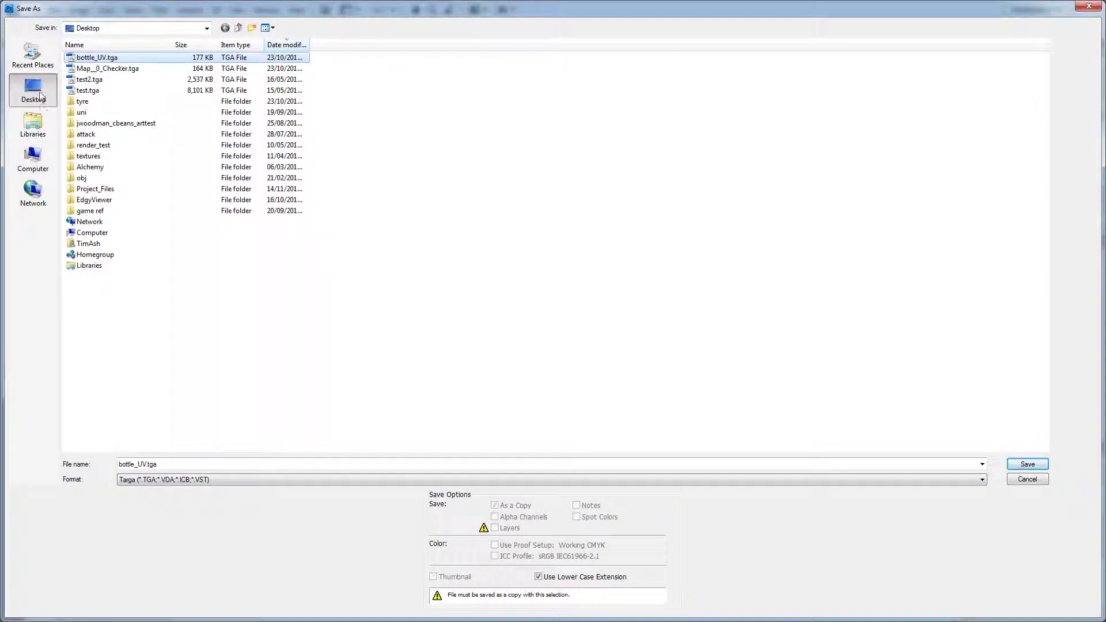
left_click(35, 62)
double_click(84, 72)
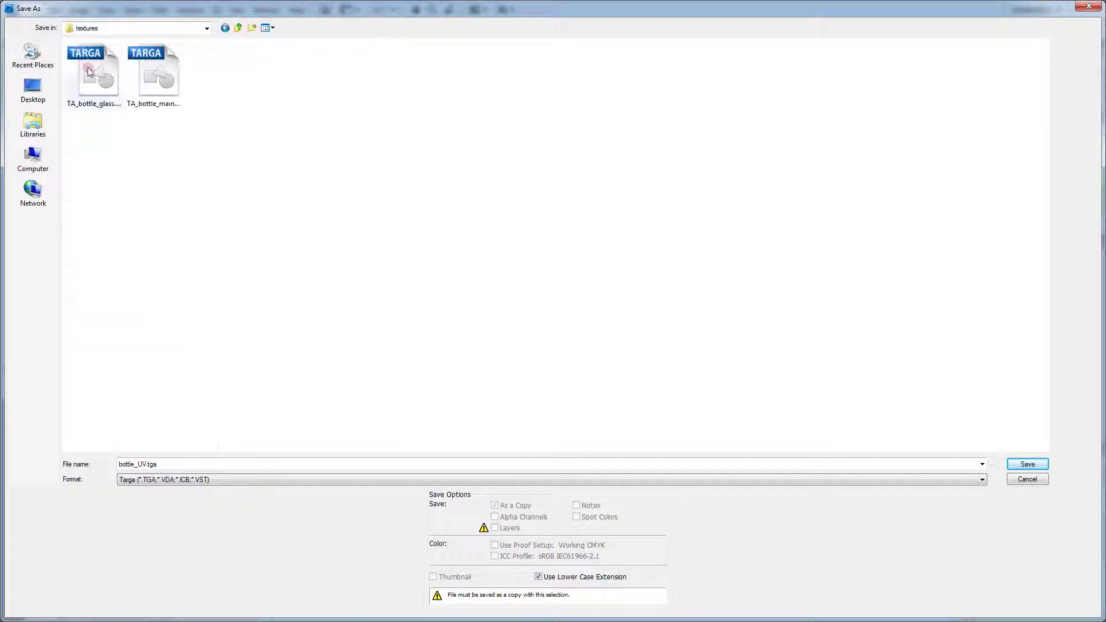
left_click(153, 114)
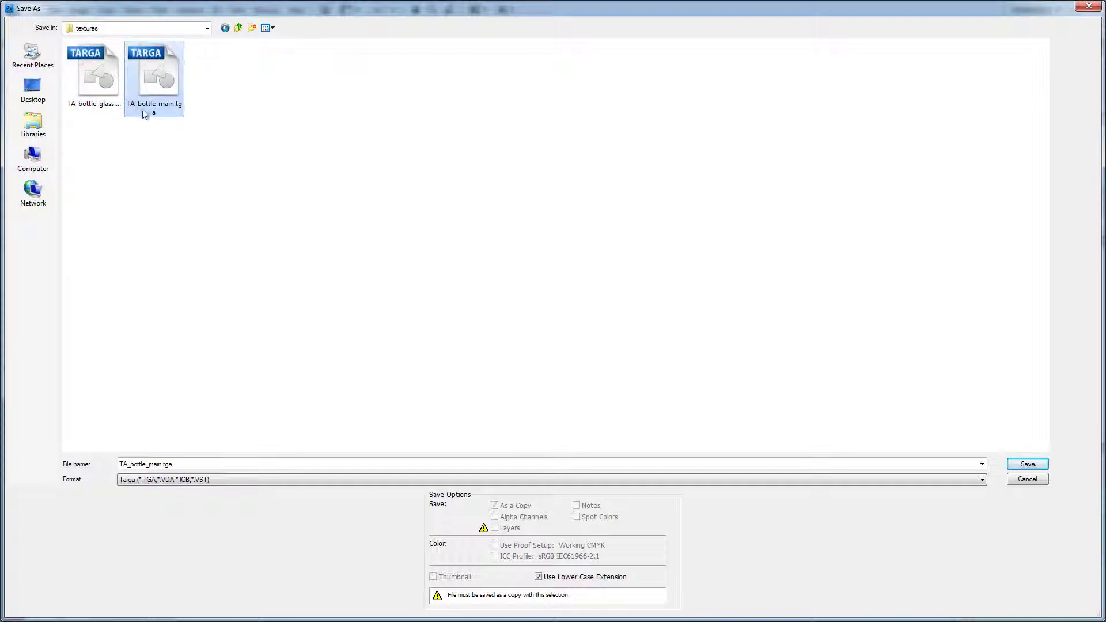
left_click(1030, 464)
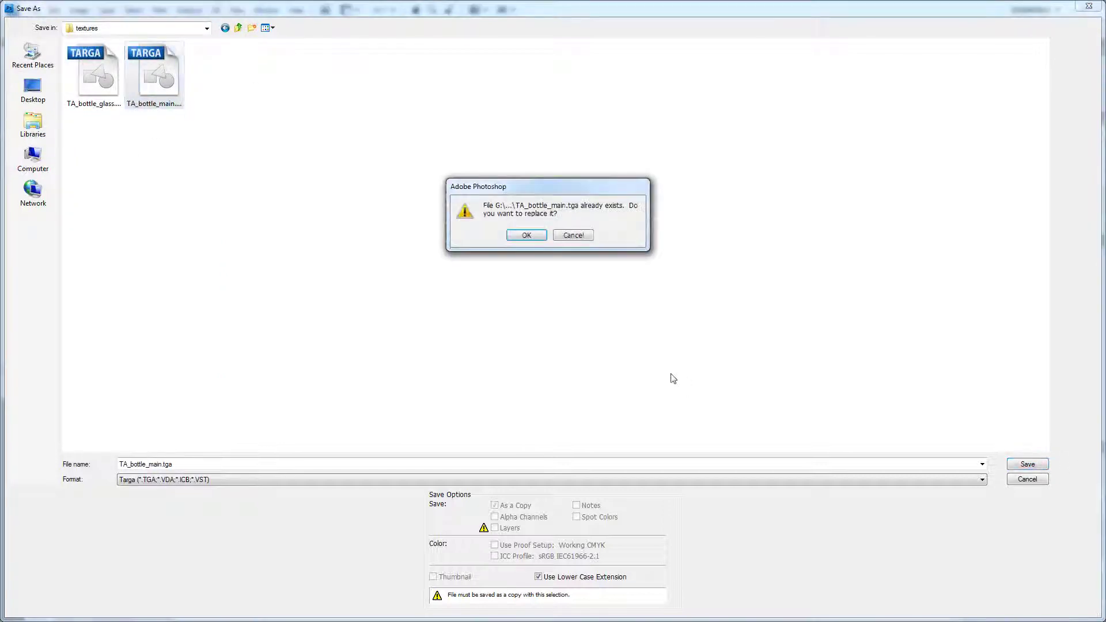
left_click(525, 238)
left_click(587, 306)
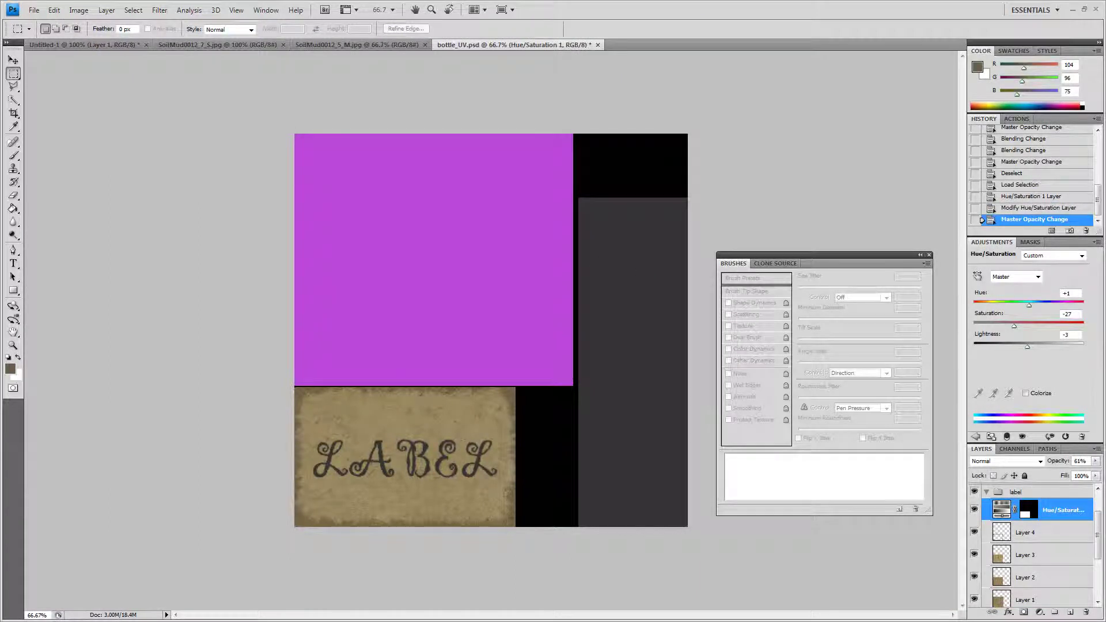
- Switch to 3ds Max and examine the updated label texture on the bottle from different sides in the perspective view
key("alt+Tab")
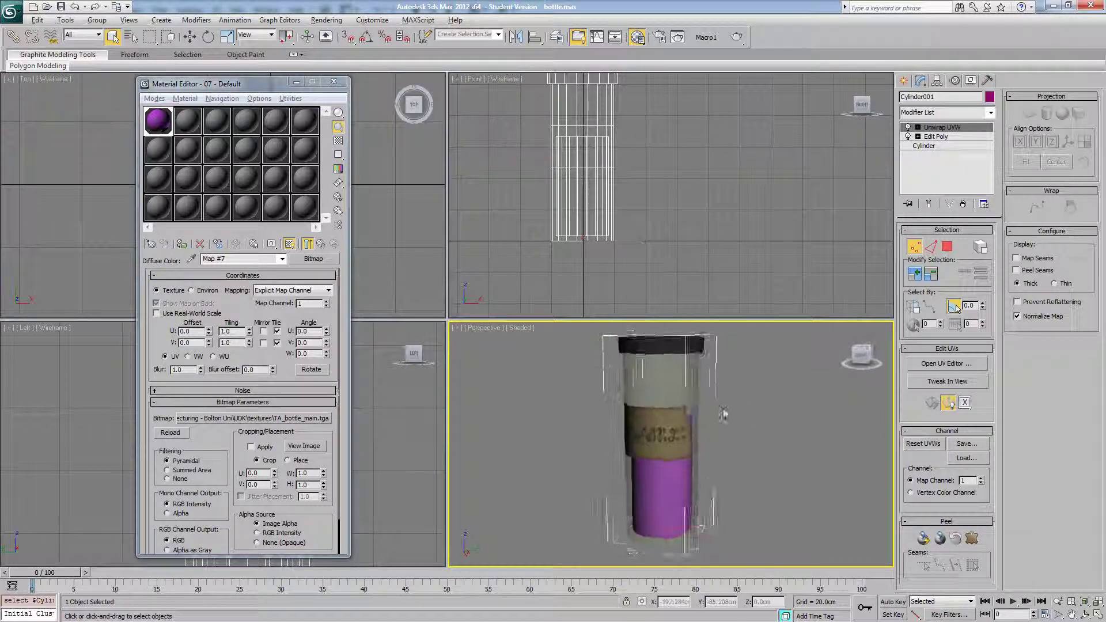
middle_click_drag(723, 413, 633, 398, "alt")
left_click(748, 403)
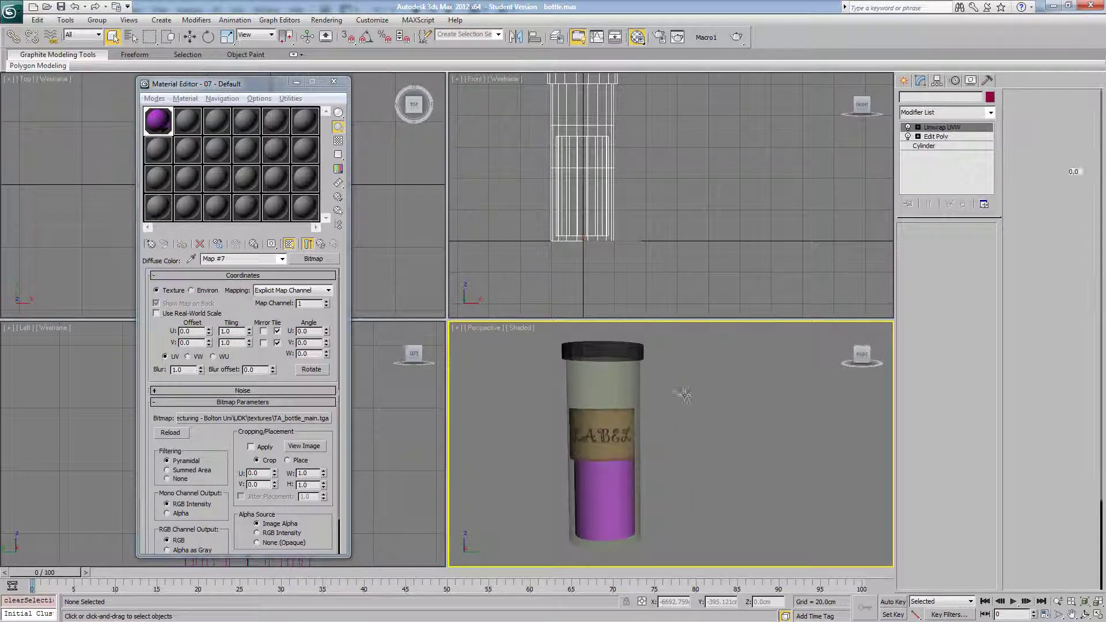
left_click(656, 389)
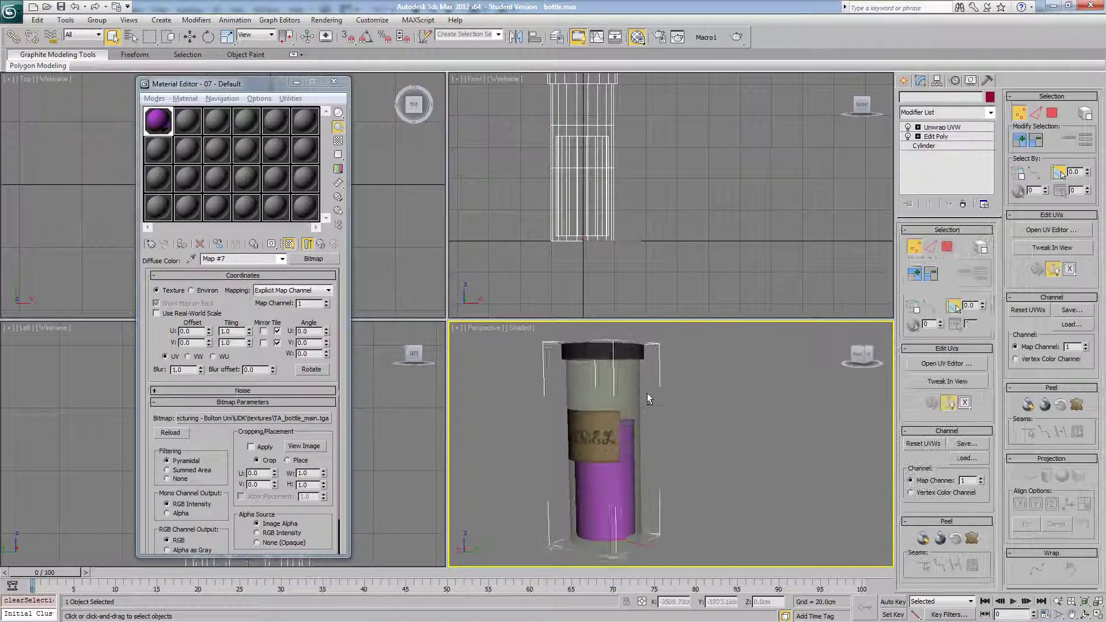
- Switch back to Photoshop, check Layer 4's effect and add a Brightness/Contrast adjustment layer clipped to Layer 4
key("alt+Tab")
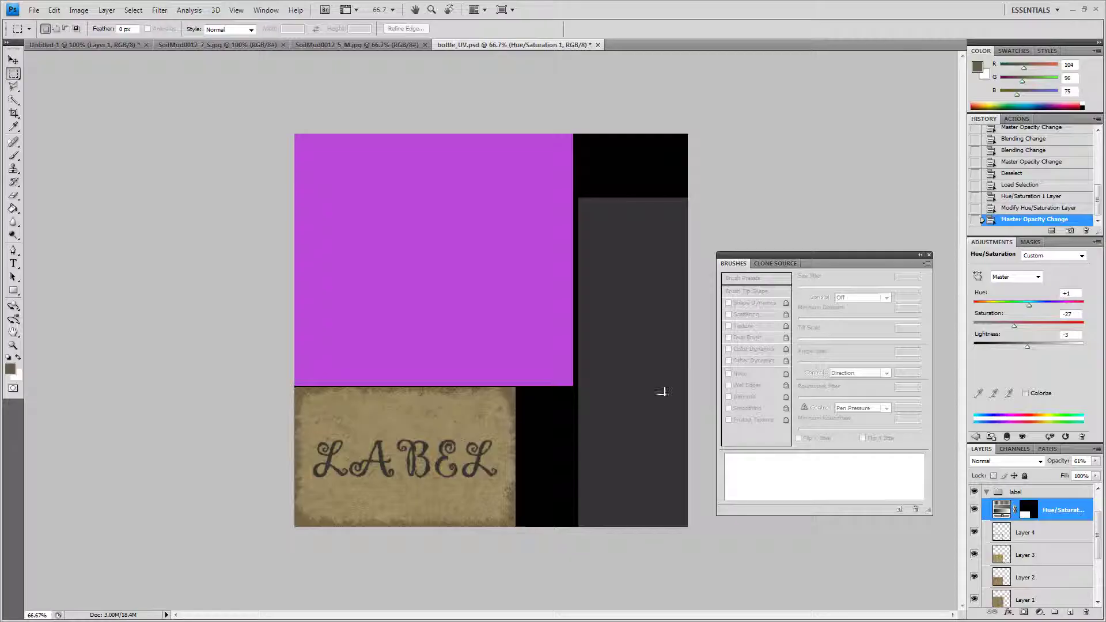
left_click(1032, 532)
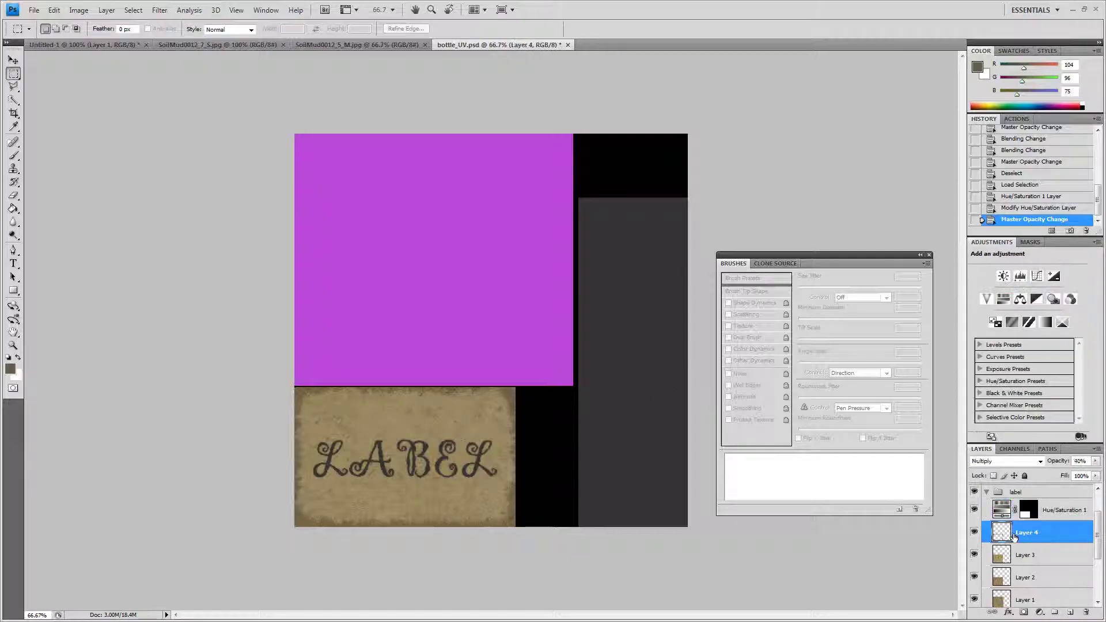
left_click(973, 532)
left_click(973, 532)
left_click(1045, 615)
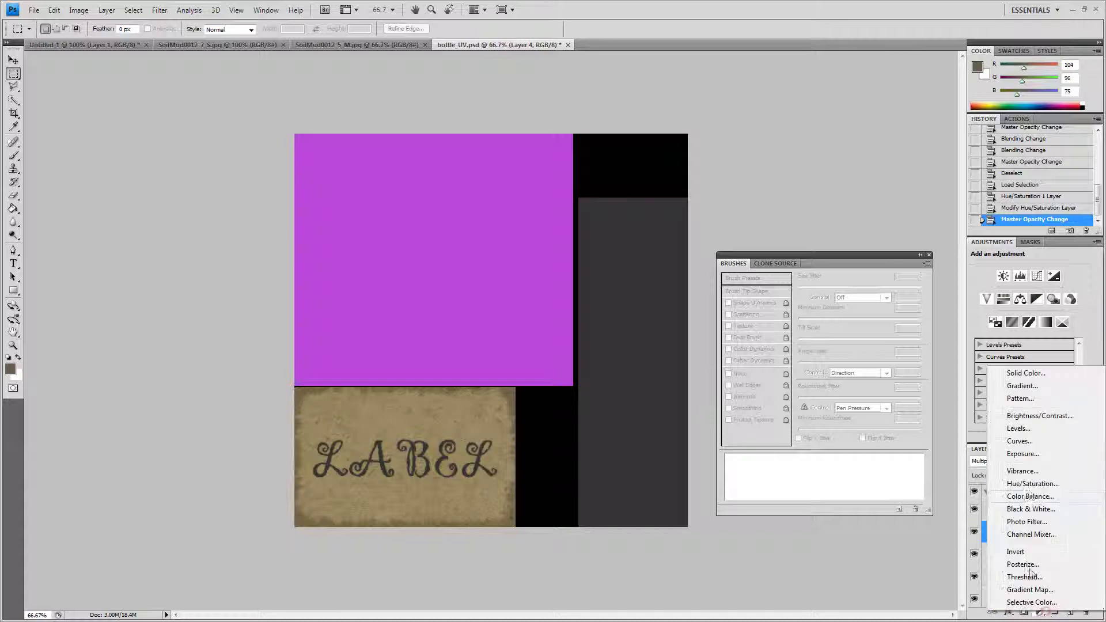
left_click(1051, 419)
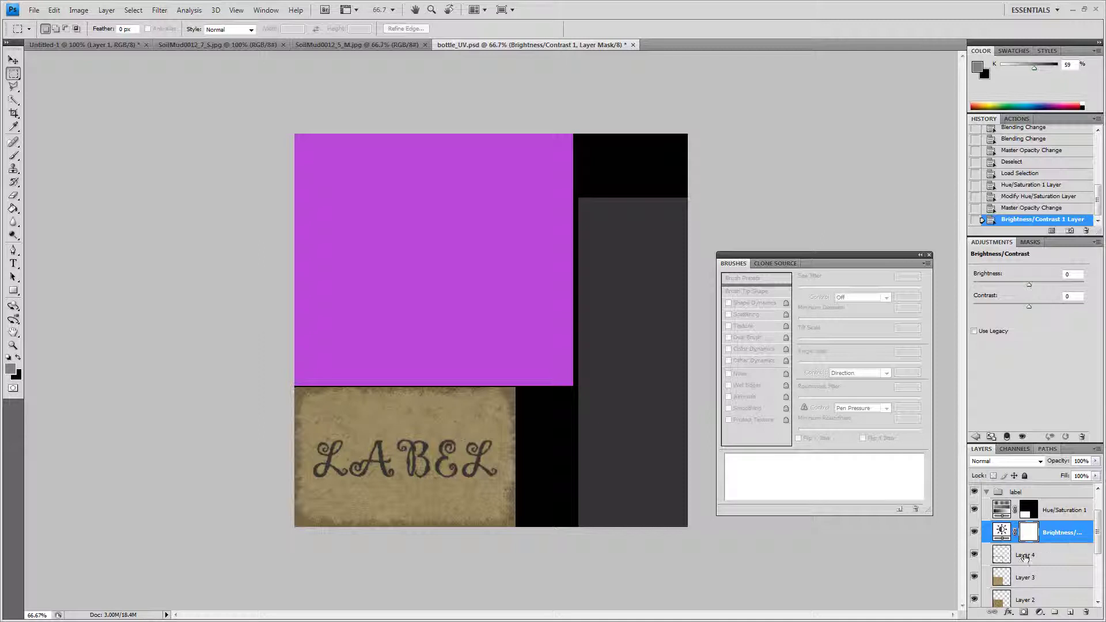
left_click(1064, 543, "alt")
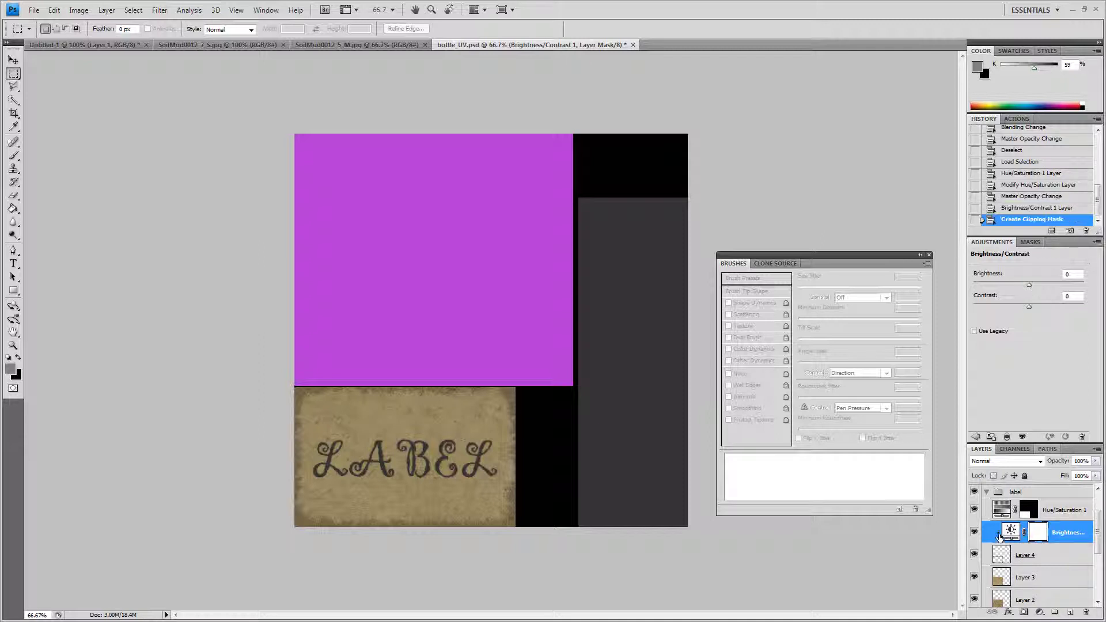
- Set the clipped Brightness/Contrast adjustment to brightness -43 and contrast 100, comparing the label with and without it
left_click_drag(1030, 289, 1092, 314)
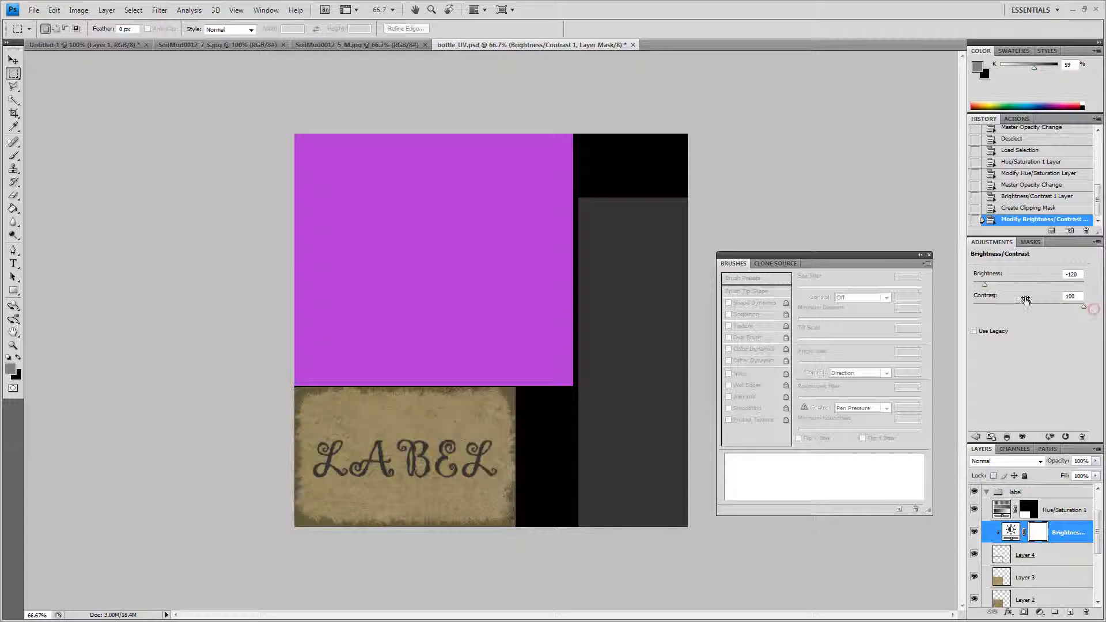
left_click_drag(984, 284, 1004, 287)
left_click_drag(1015, 288, 1030, 290)
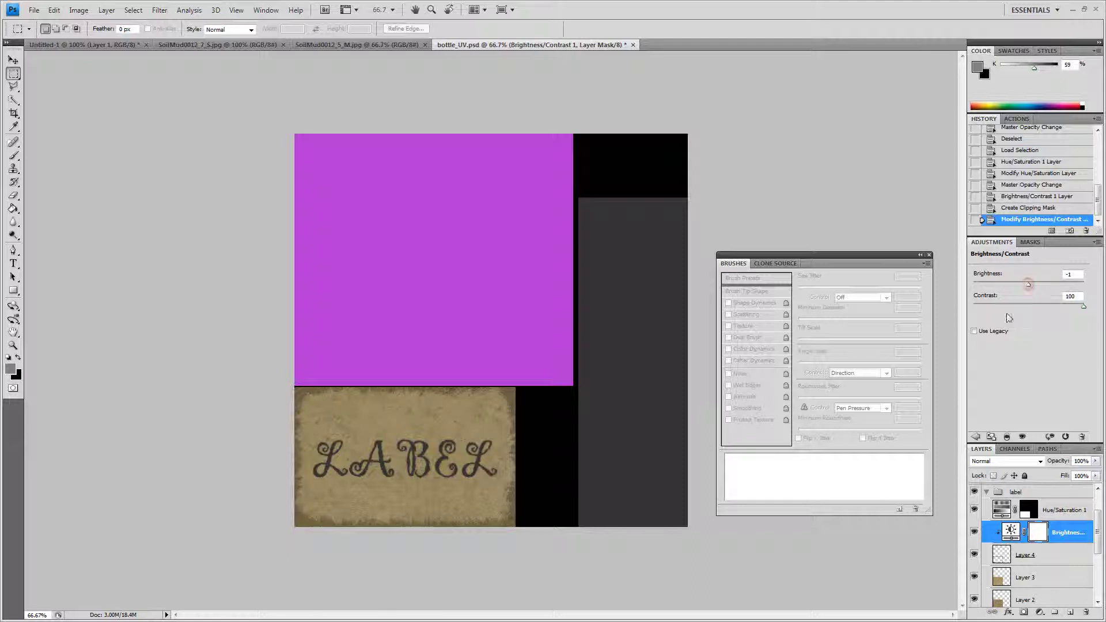
left_click(975, 533)
left_click_drag(1027, 287, 1012, 286)
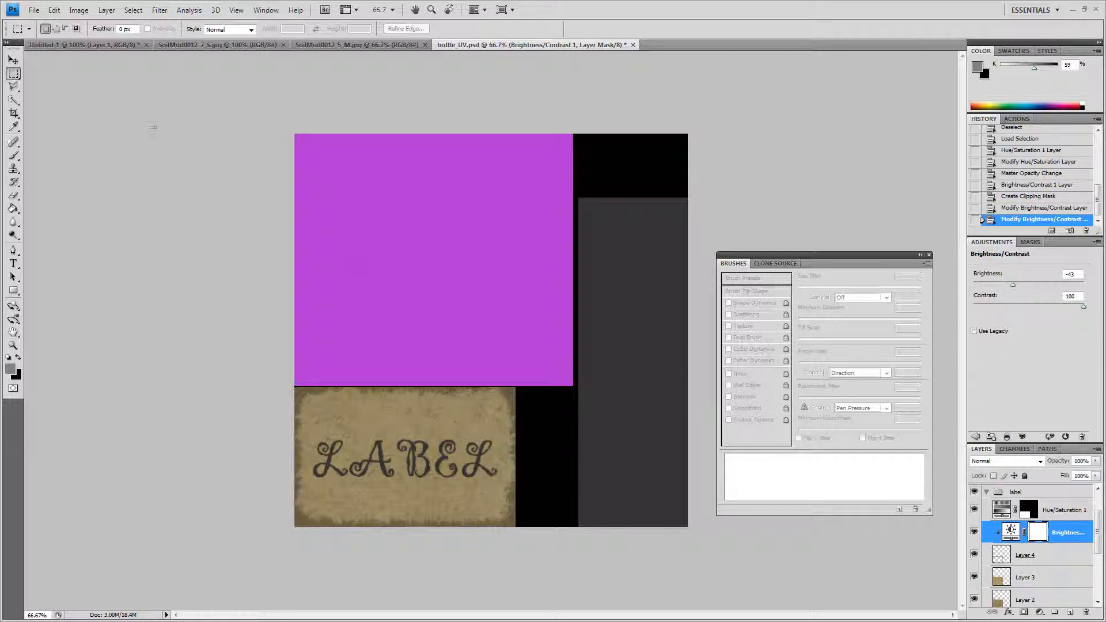
- Save a Targa copy of the texture over TA_bottle_main.tga in the textures folder at 32 bits/pixel
left_click(34, 9)
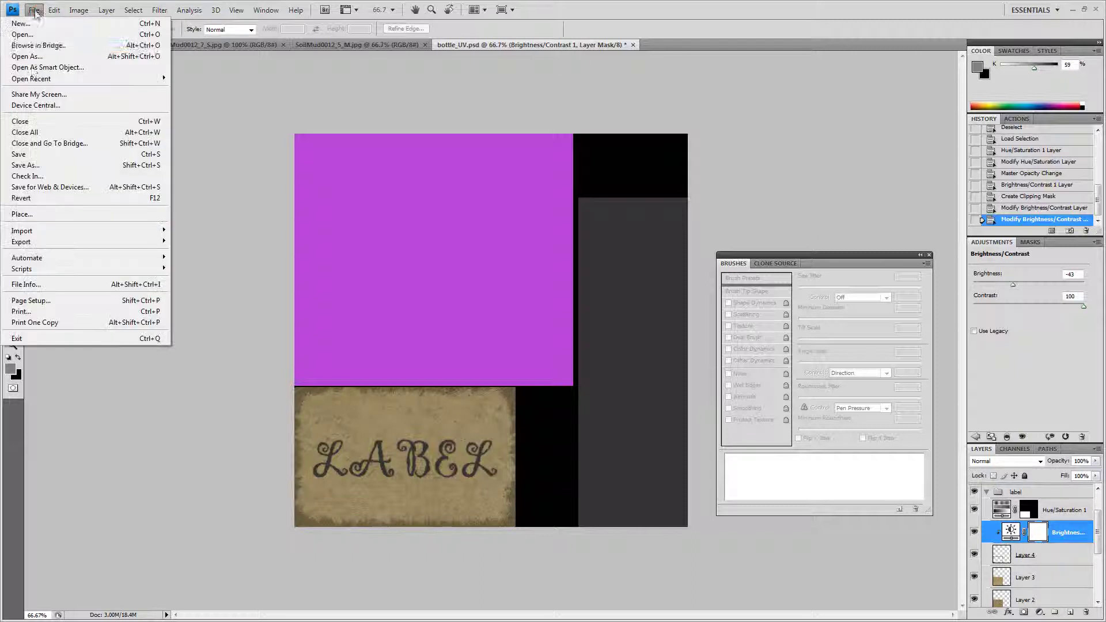
left_click(41, 165)
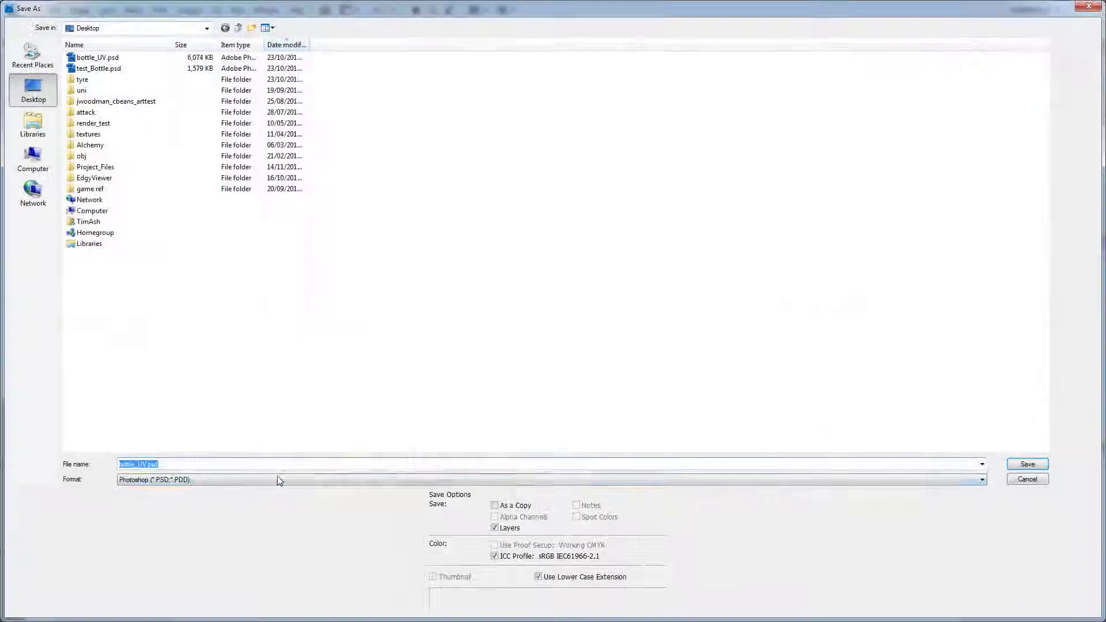
left_click(276, 479)
left_click(242, 462)
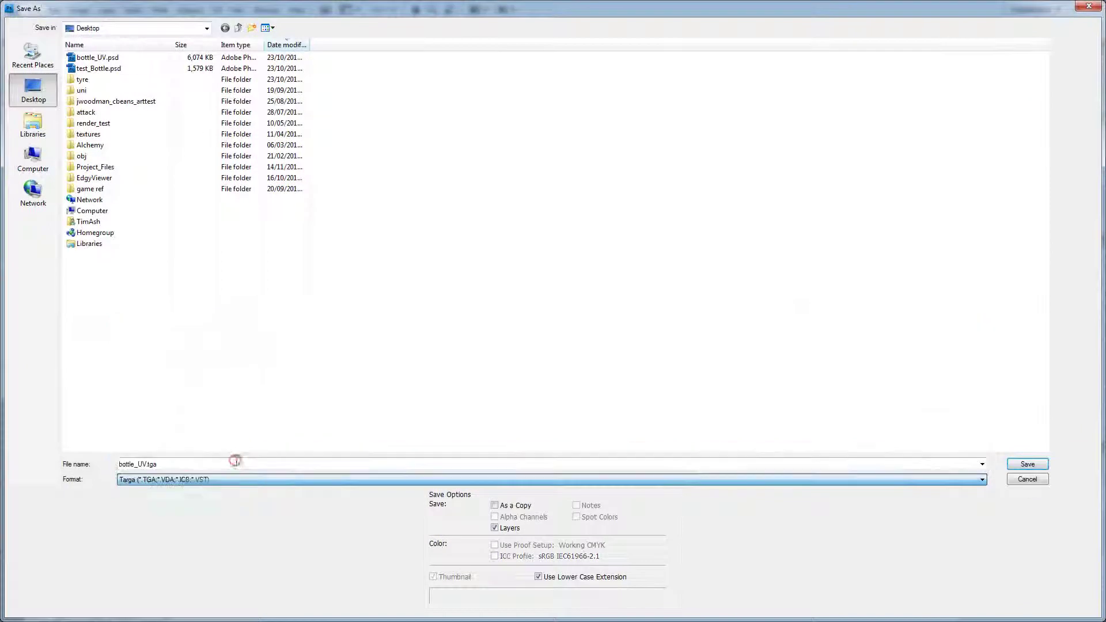
left_click(27, 62)
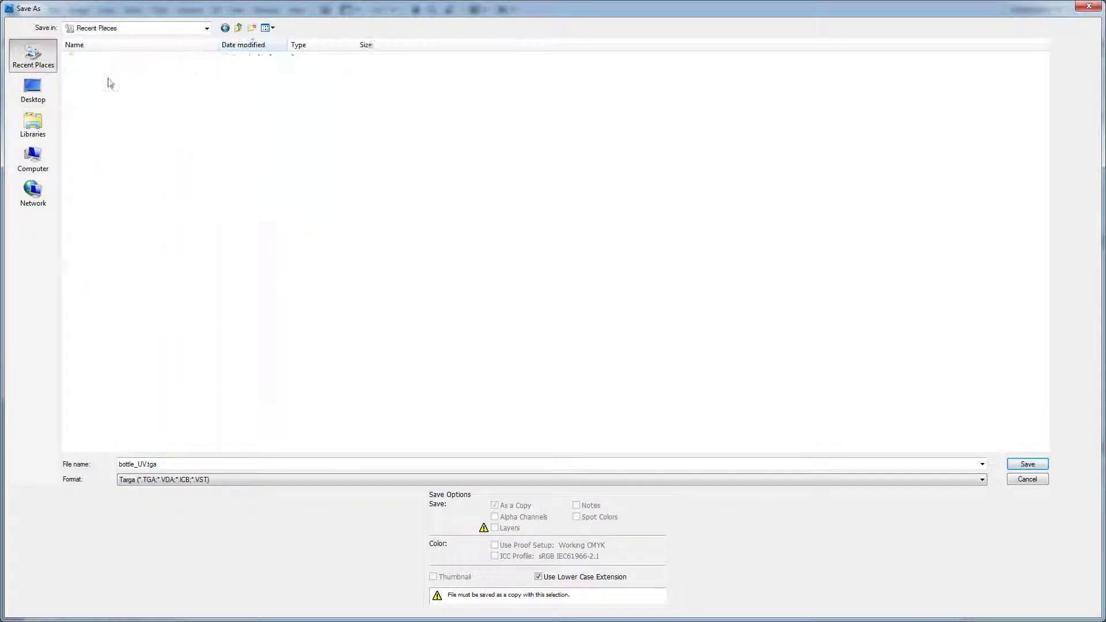
double_click(109, 55)
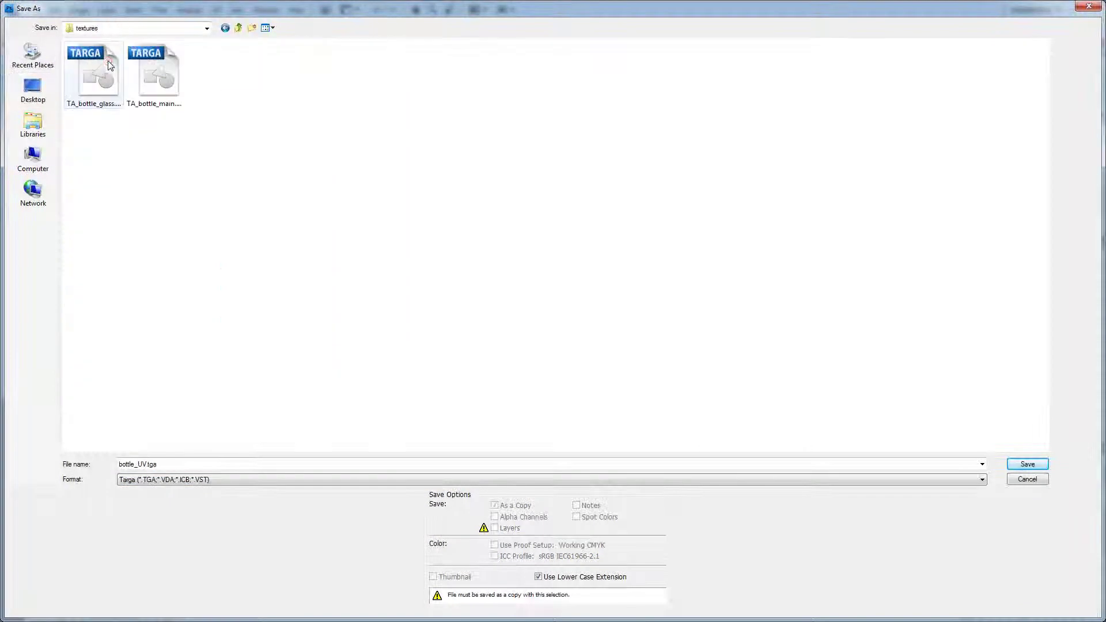
double_click(154, 72)
left_click(522, 235)
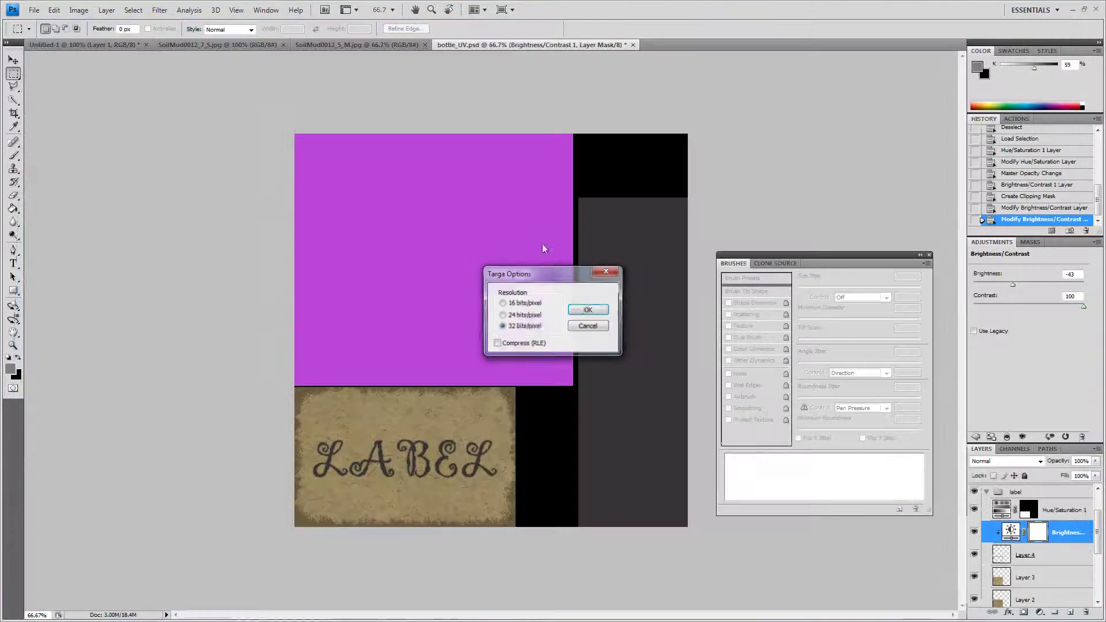
left_click(602, 310)
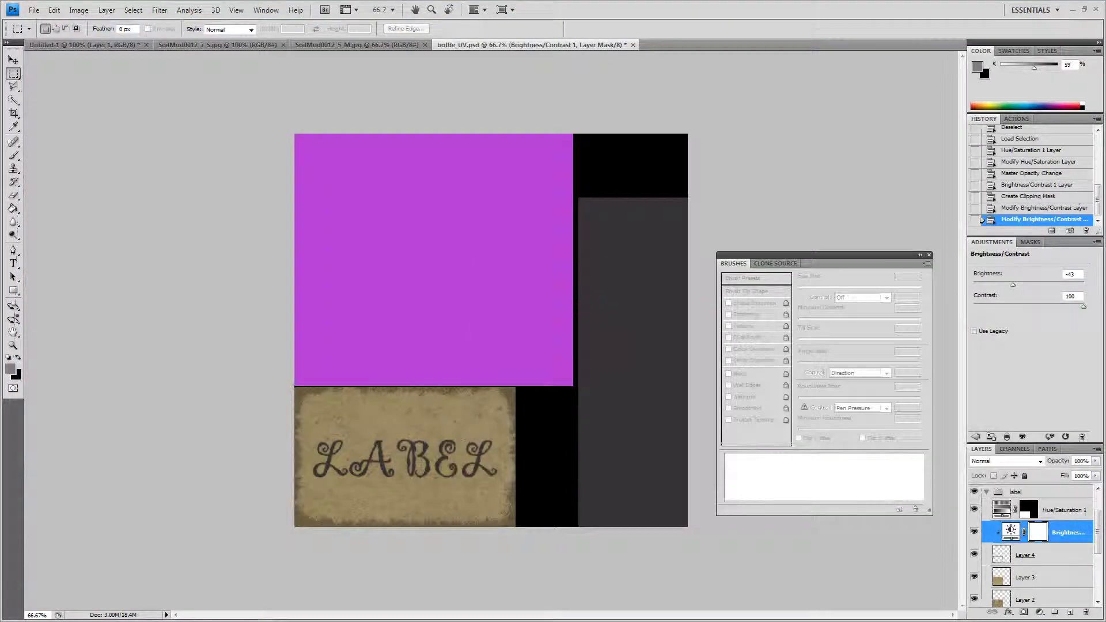
- Switch to 3ds Max, deselect the bottle and examine the darkened label edges up close in the perspective view
key("alt+Tab")
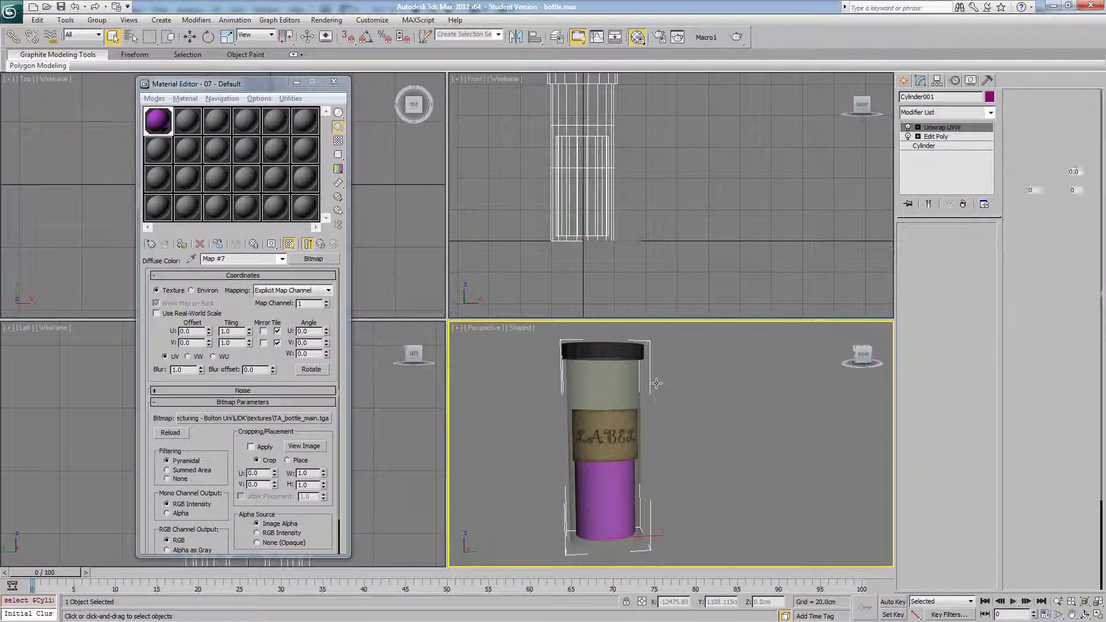
mouse_move(682, 379)
middle_mouse_down("alt")
mouse_move(689, 368)
mouse_move(628, 371)
mouse_move(695, 391)
middle_mouse_up("alt")
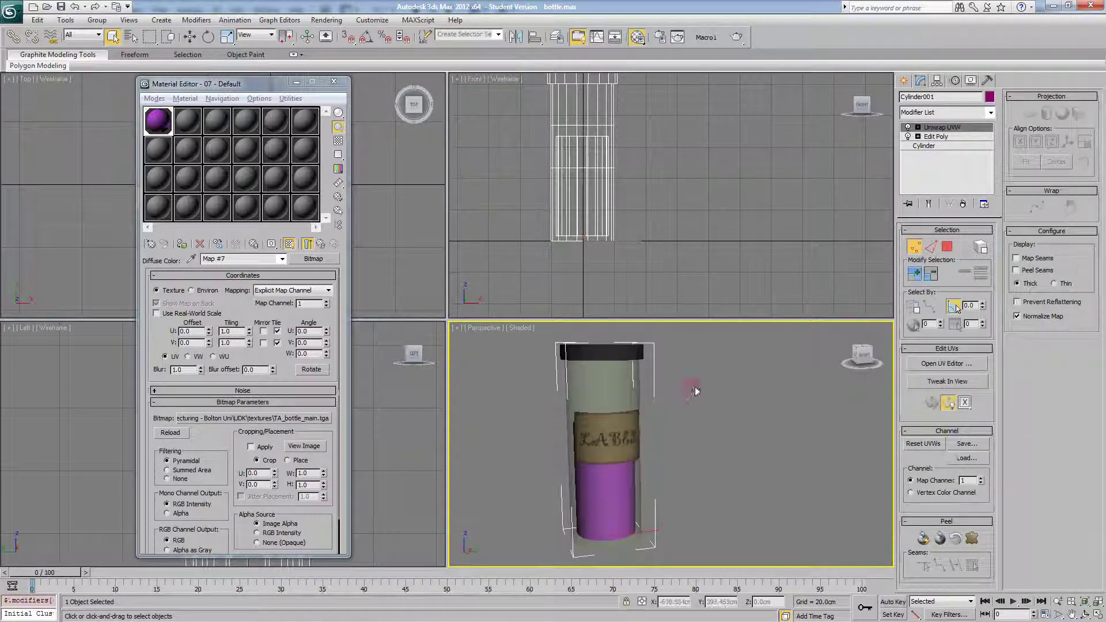
left_click(723, 360)
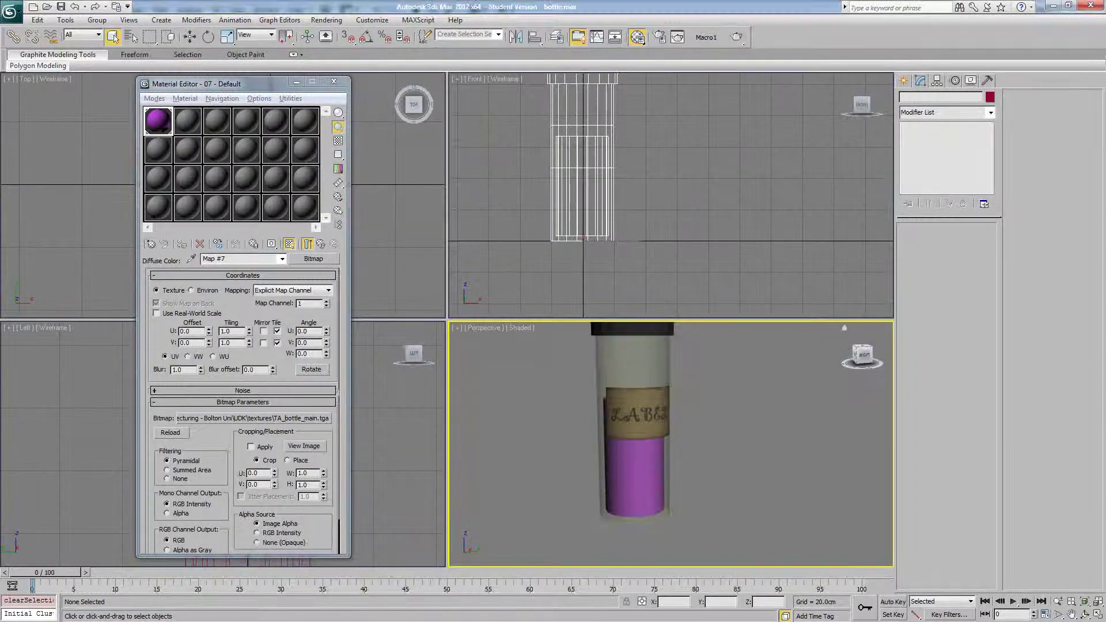
- Switch back to Photoshop, collapse the label group and create a layer group named liquid above the liquid layer
key("alt+Tab")
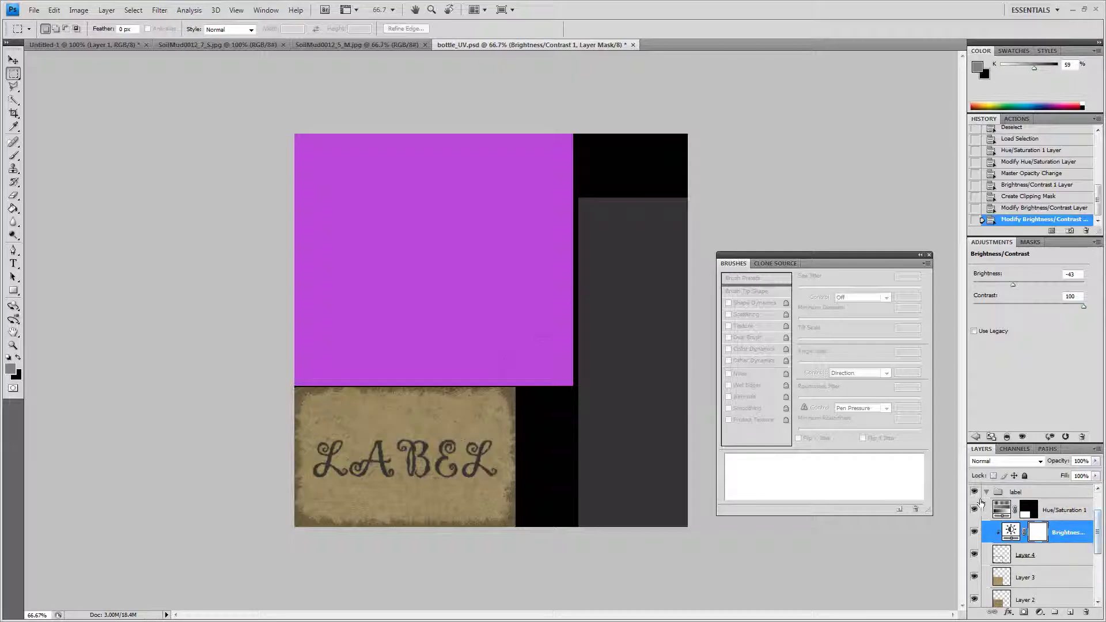
left_click(986, 491)
double_click(1054, 494)
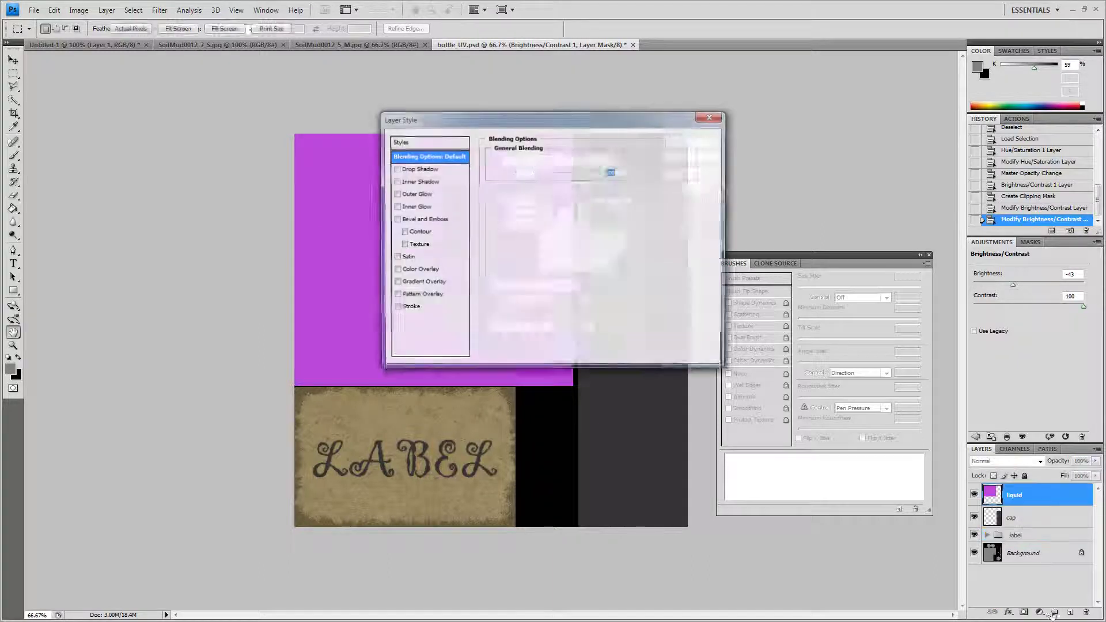
left_click(692, 155)
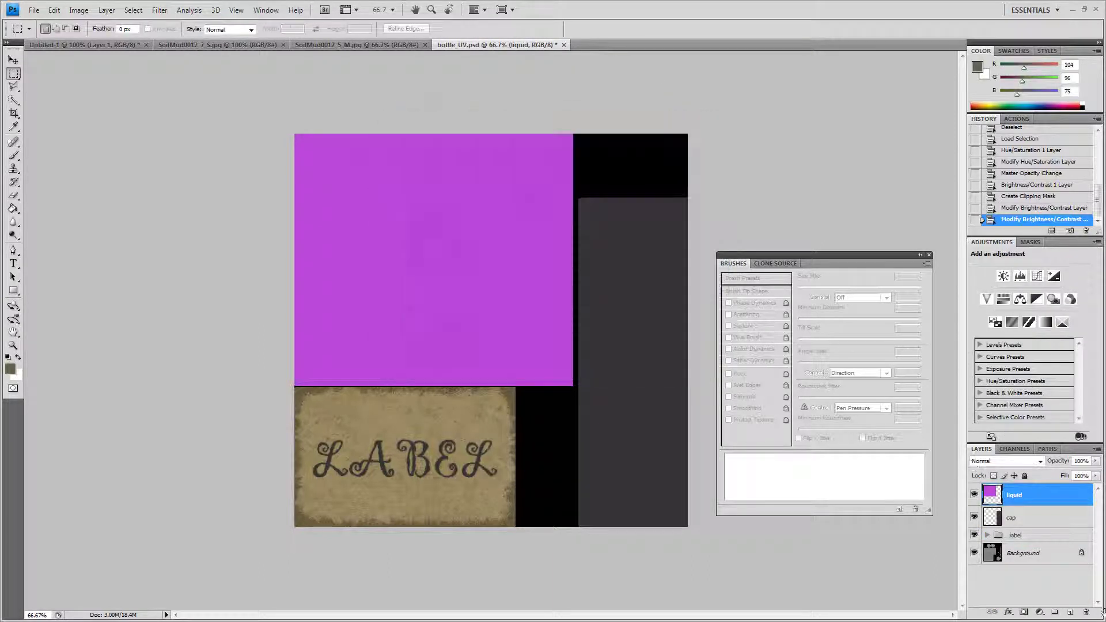
left_click(1053, 612)
double_click(1021, 490)
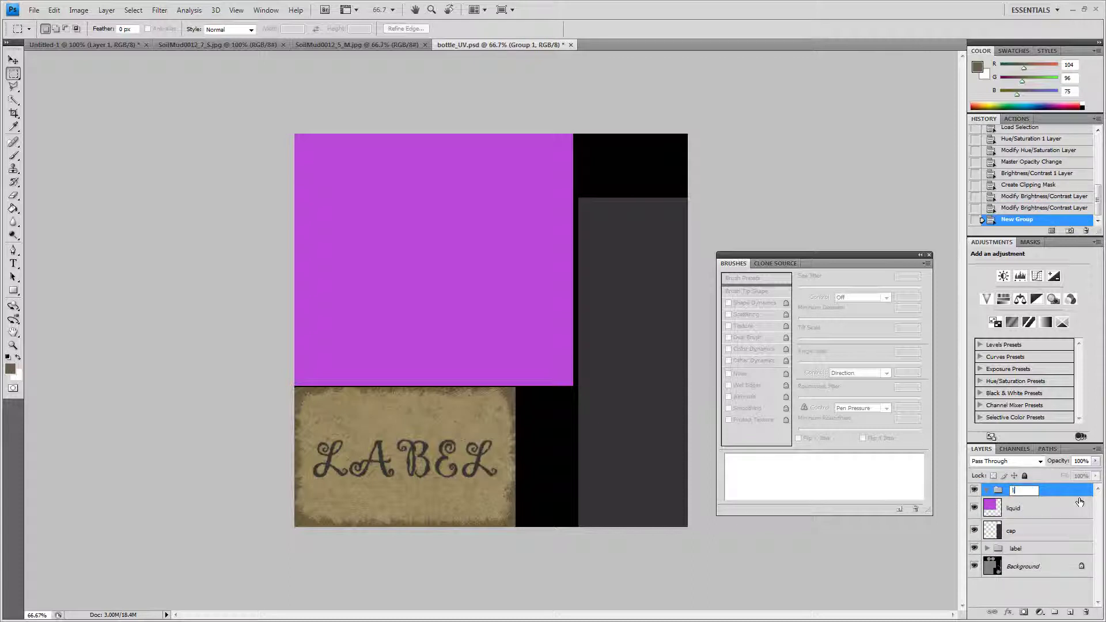
type("liquid")
key("Return")
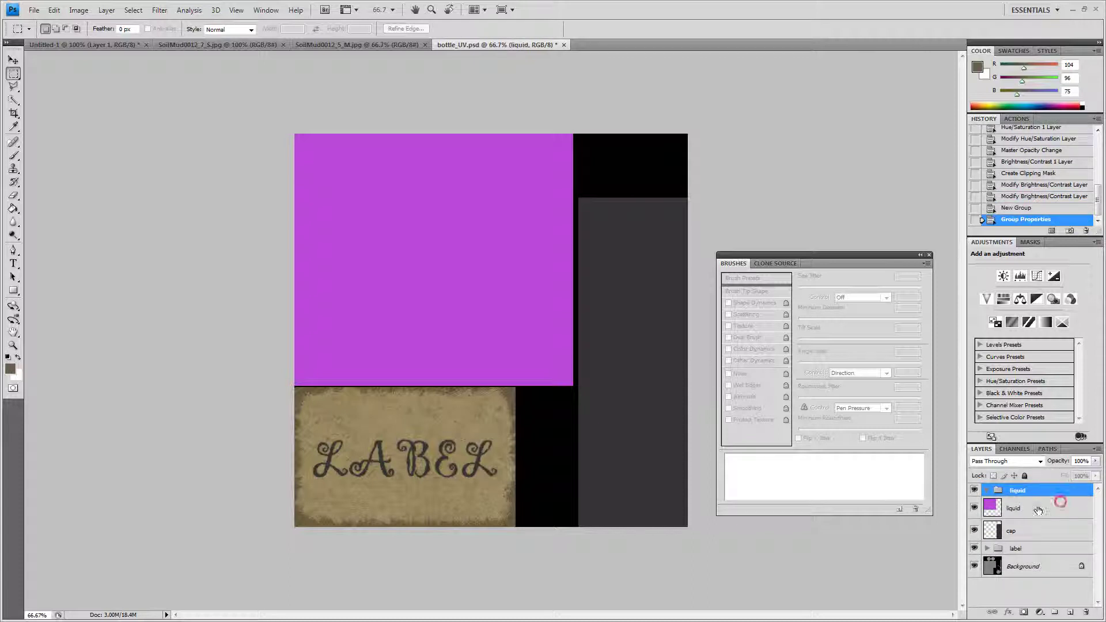
- Move the liquid layer into the liquid group and expand the group
left_click_drag(1061, 505, 1022, 491)
left_click(985, 492)
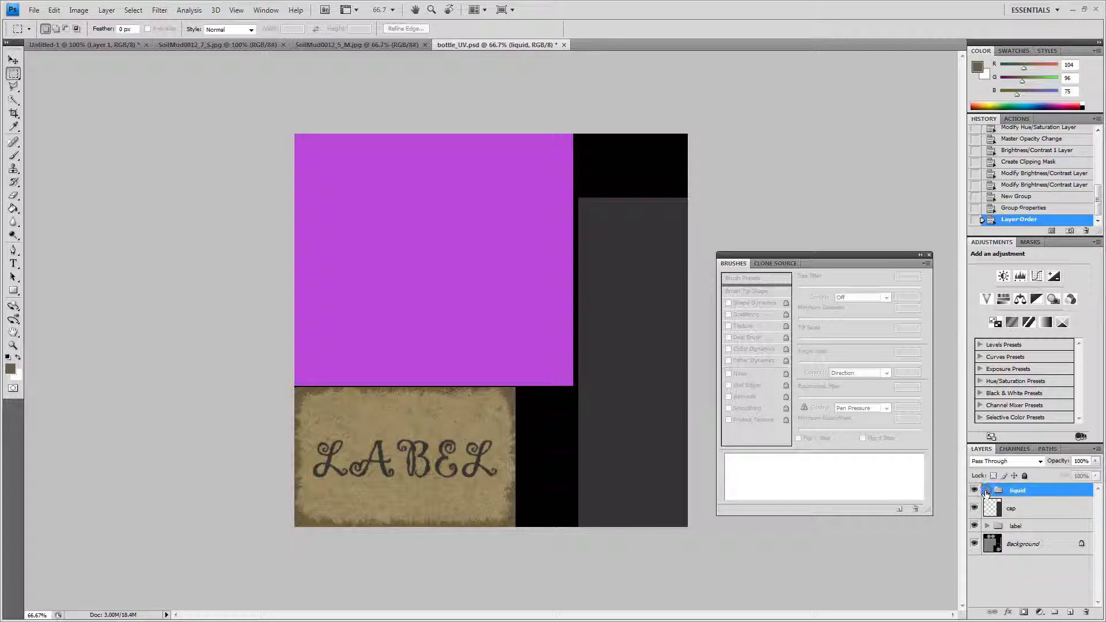
left_click(986, 491)
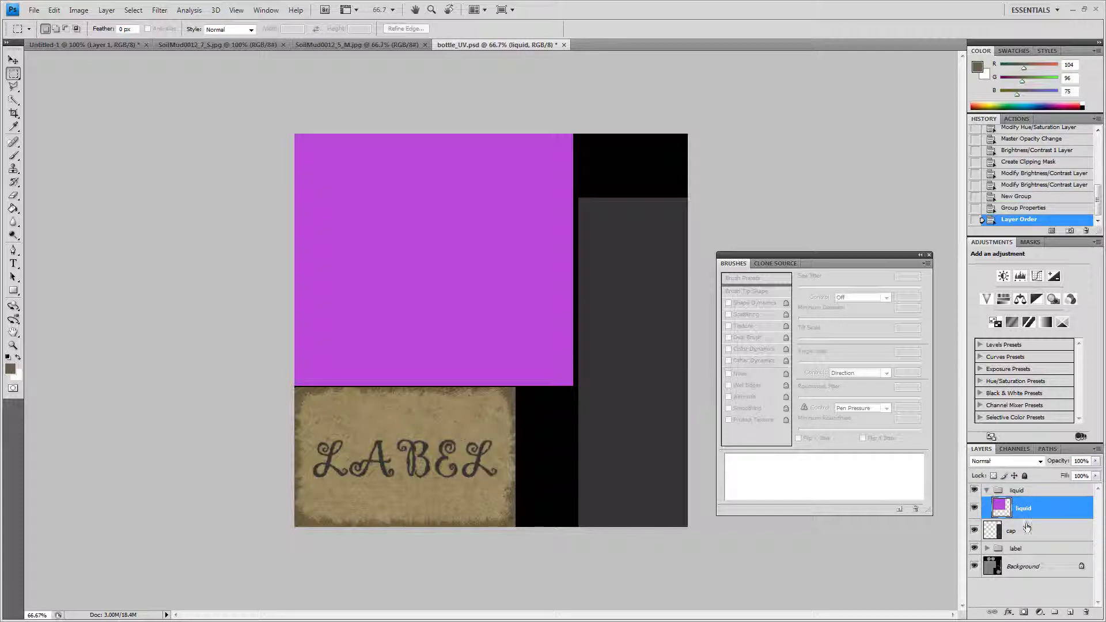
- Add a new layer above the liquid layer and load the purple liquid area as the selection
left_click(999, 510, "ctrl")
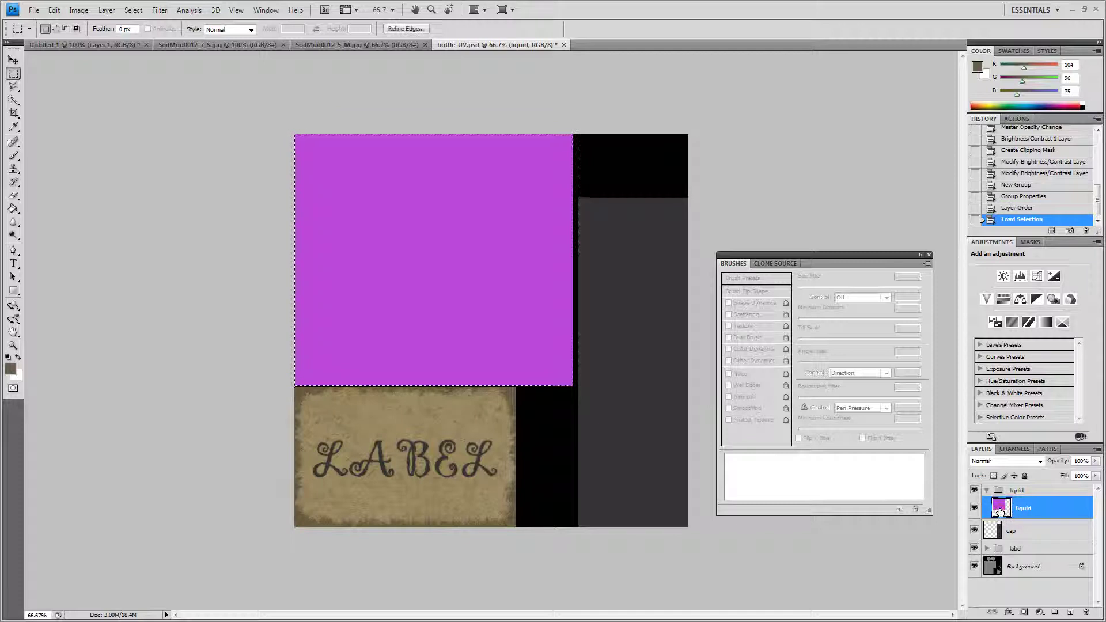
left_click(1069, 612)
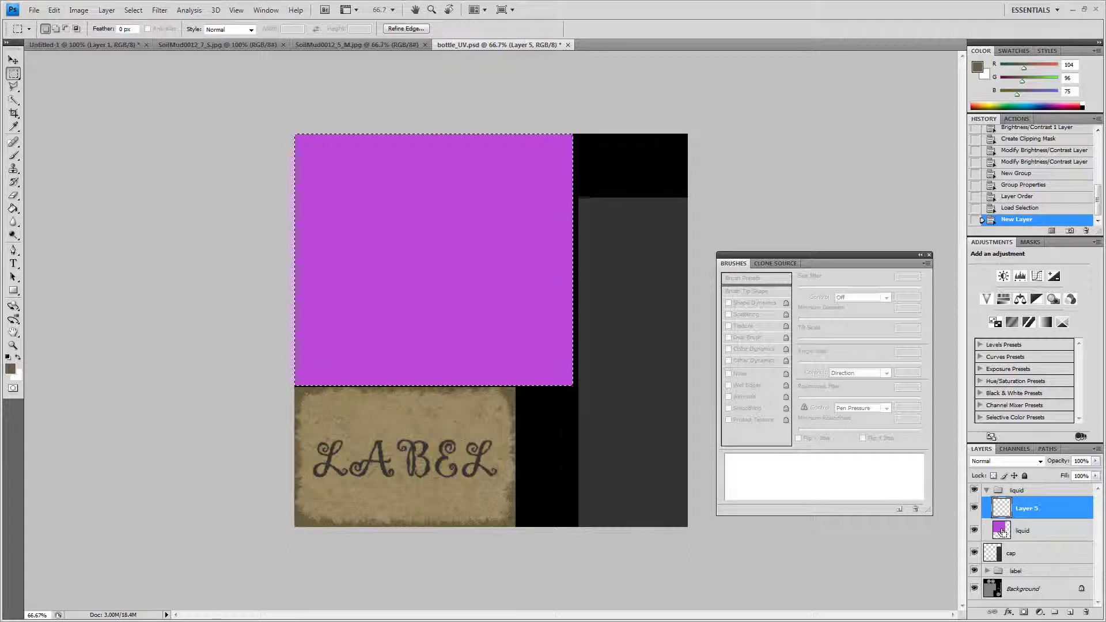
left_click(998, 555, "ctrl")
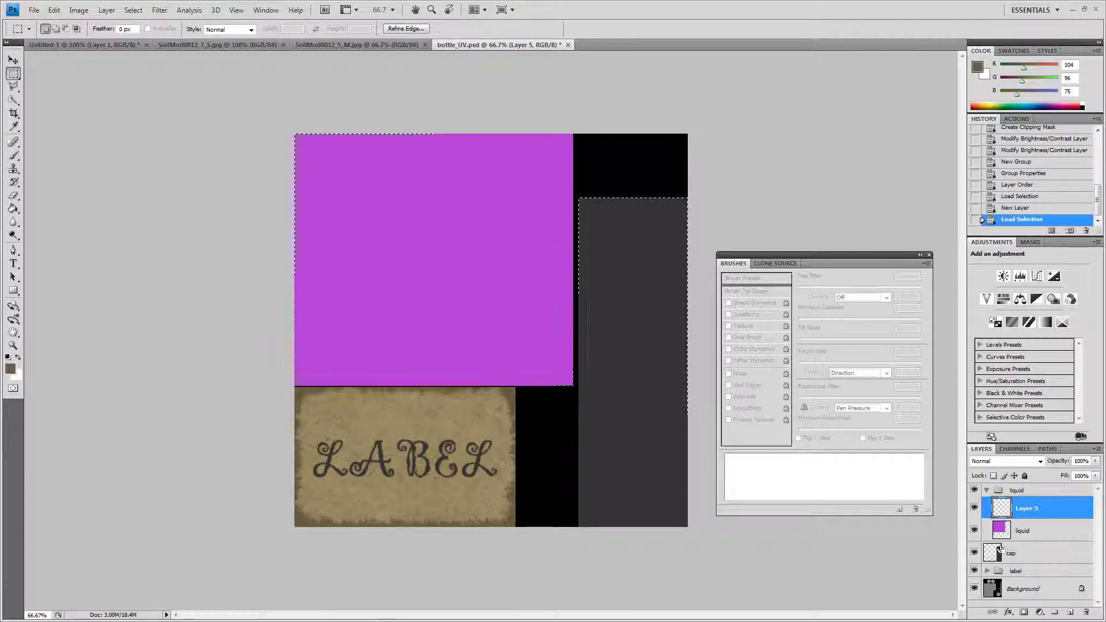
left_click(1005, 530, "ctrl")
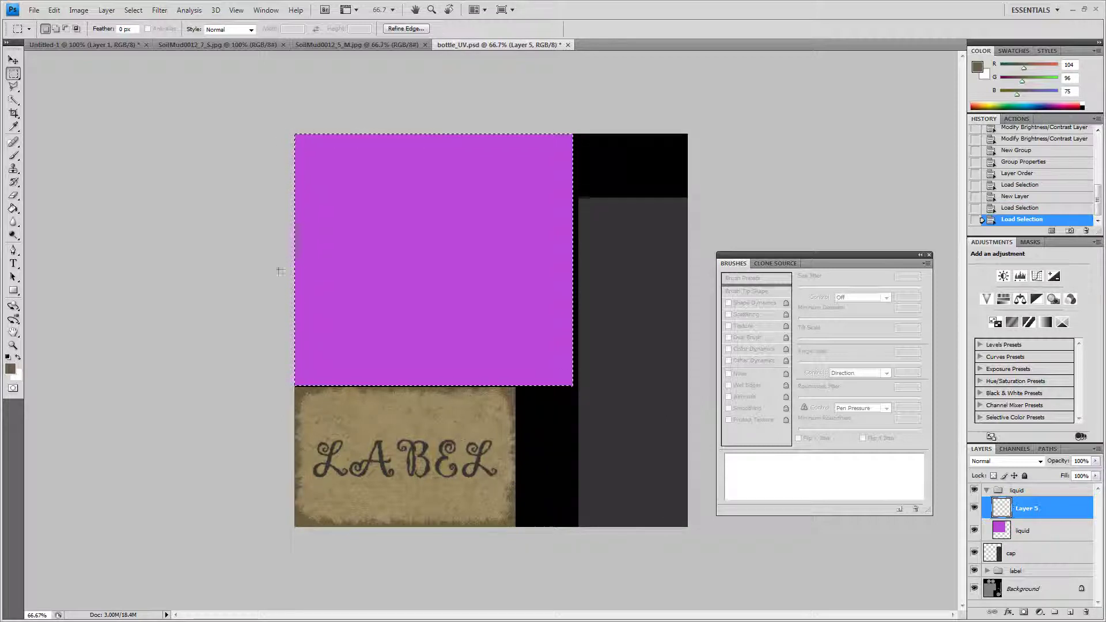
- Sample the liquid's purple, lighten the foreground colour to #d775f2 and activate the Brush tool
left_click(14, 155)
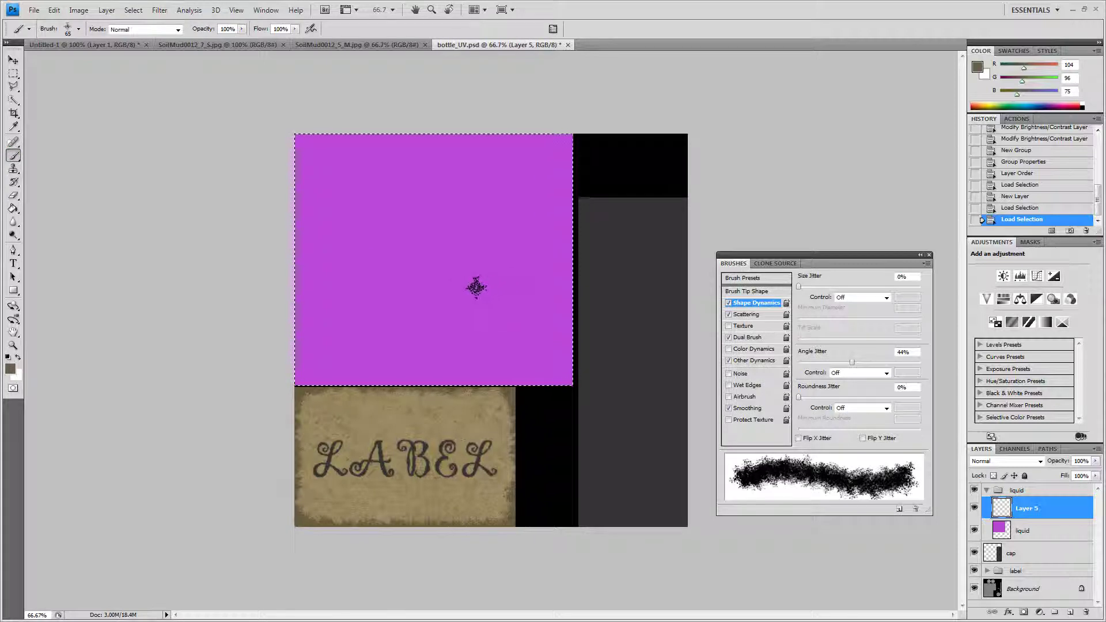
key("alt")
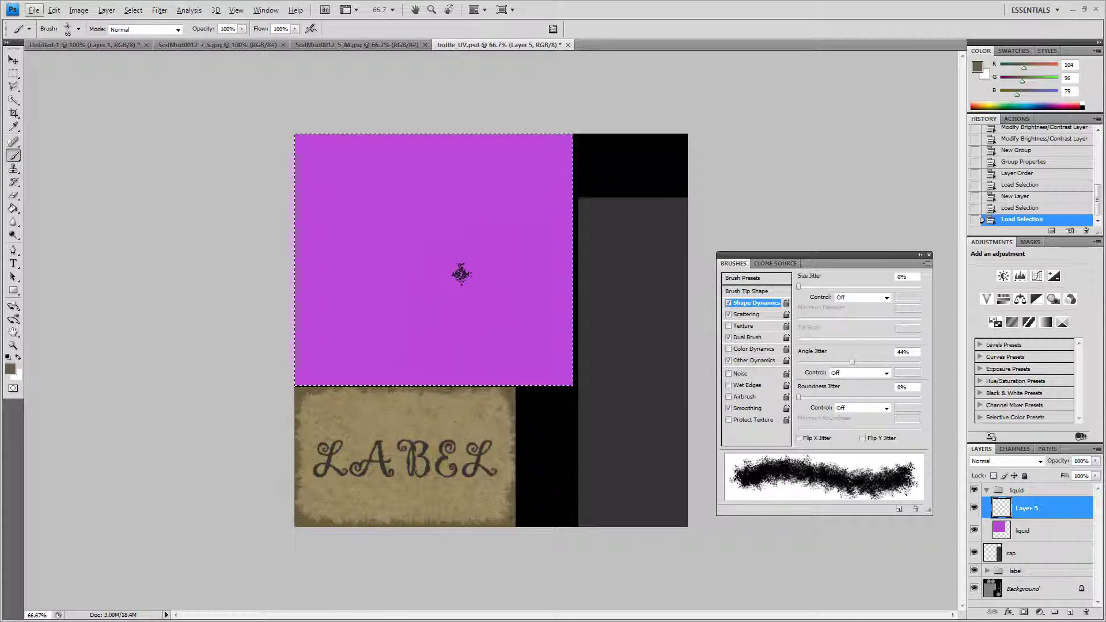
left_click(465, 268, "alt")
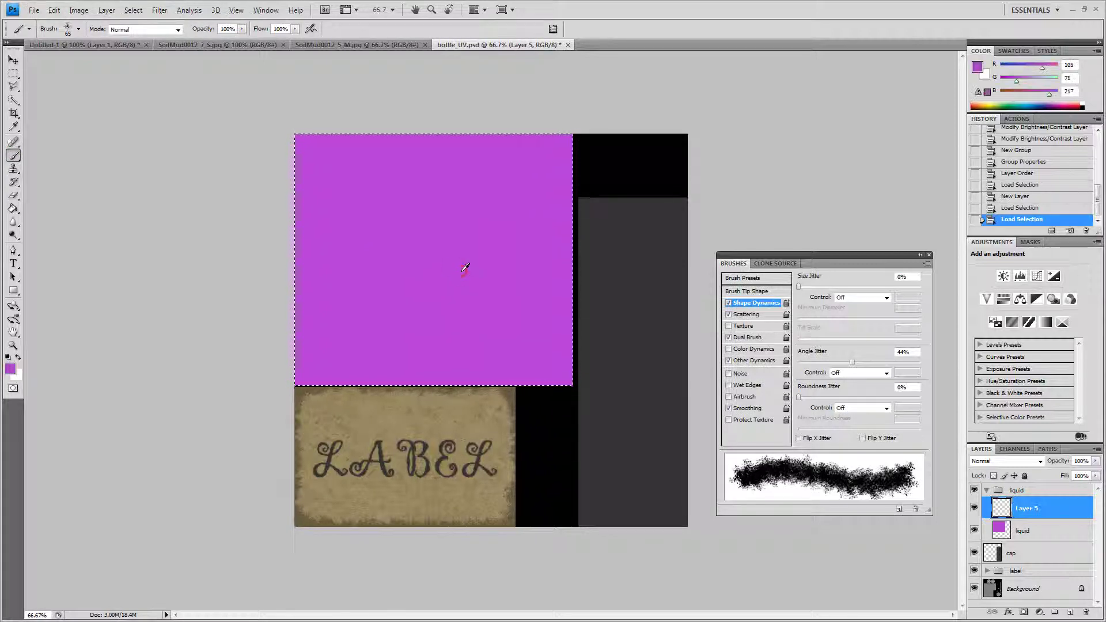
key("i")
left_click(12, 370)
left_click_drag(501, 183, 480, 168)
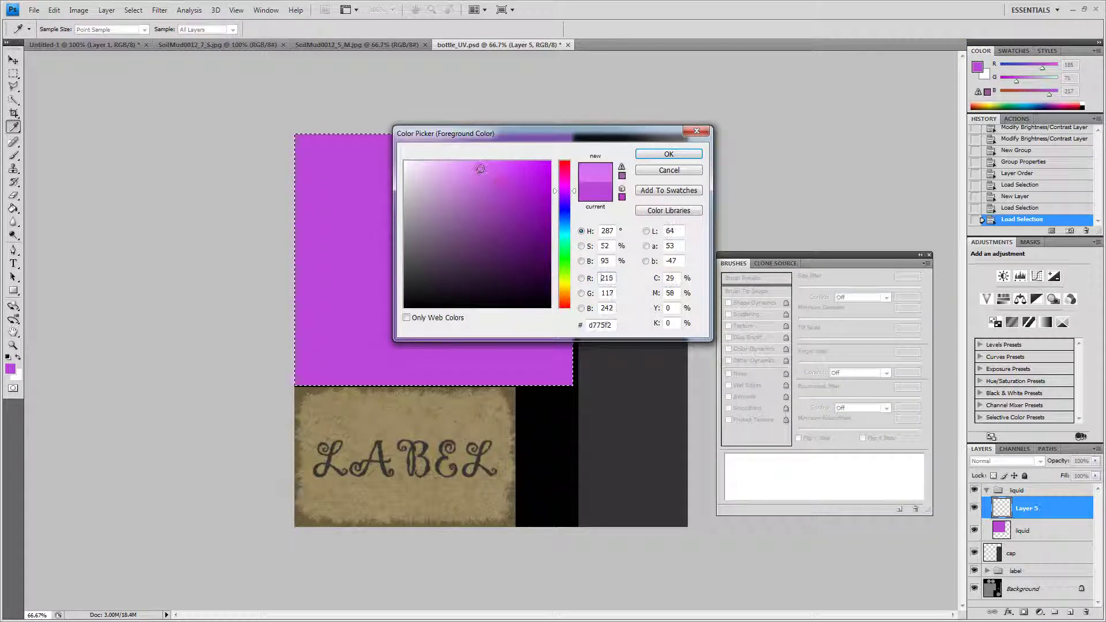
left_click(657, 156)
key("b")
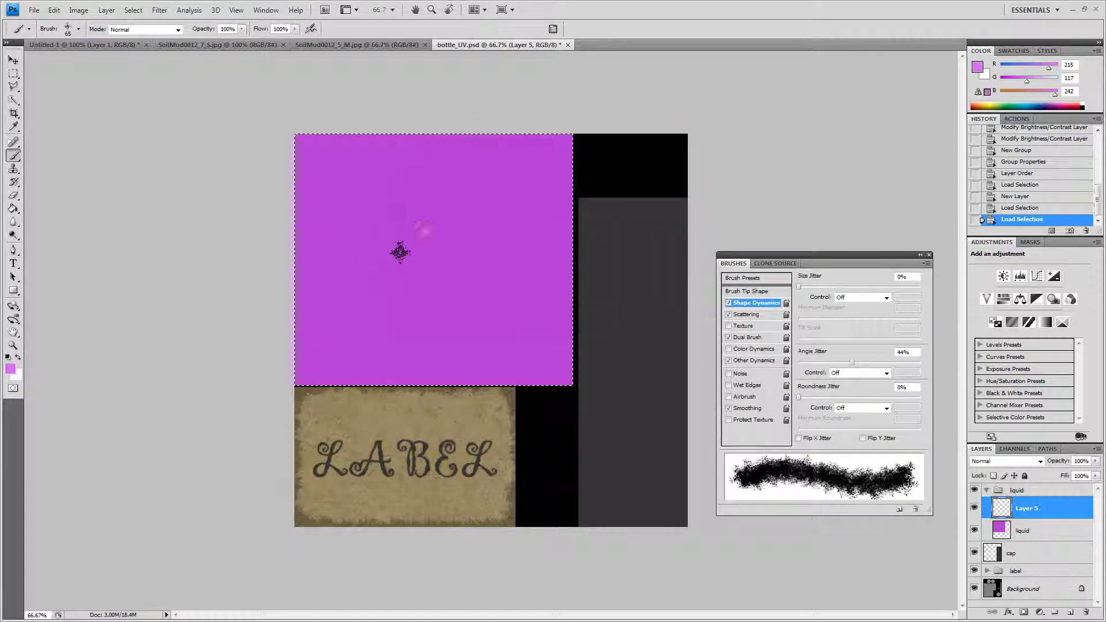
- Choose the streaky 100 px brush preset and enable Scattering with scatter at 521%
right_click(506, 276)
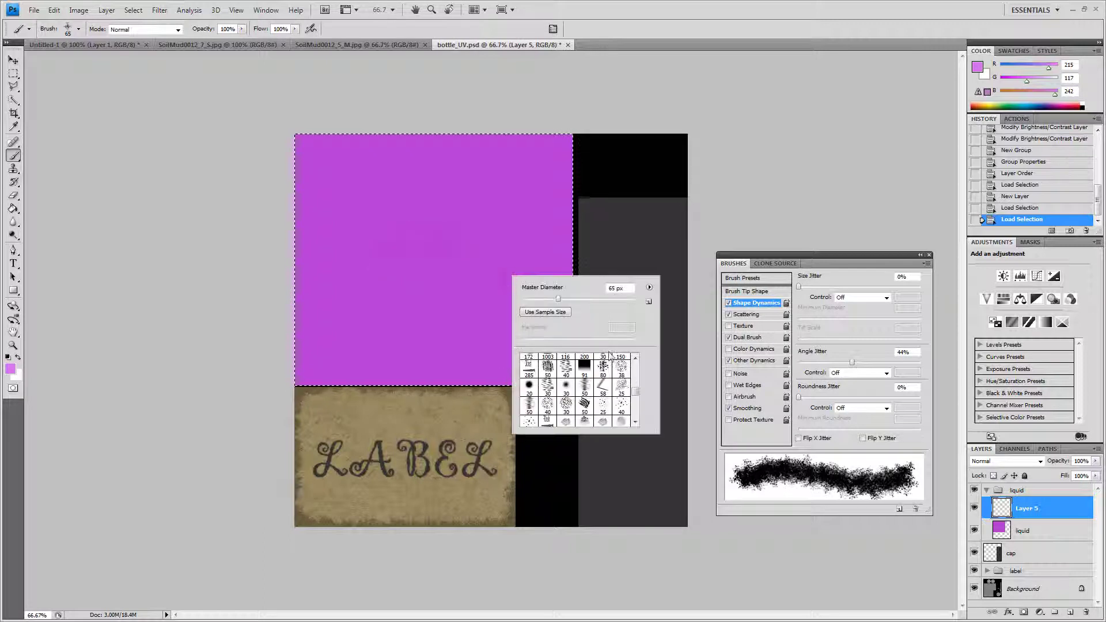
left_click_drag(635, 397, 636, 417)
left_click(566, 381)
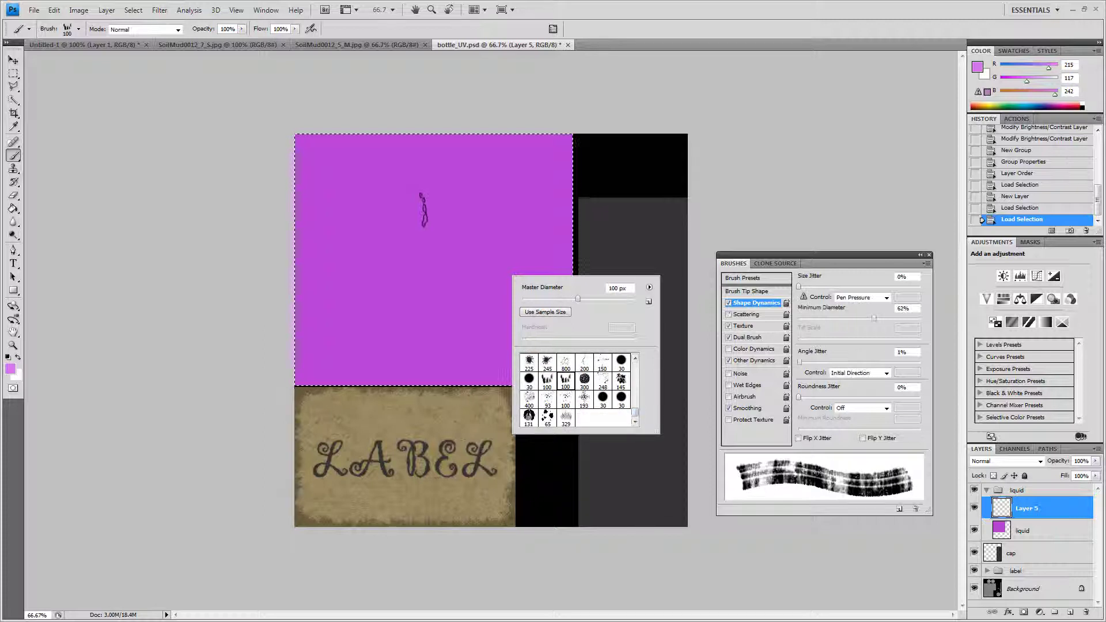
left_click(738, 315)
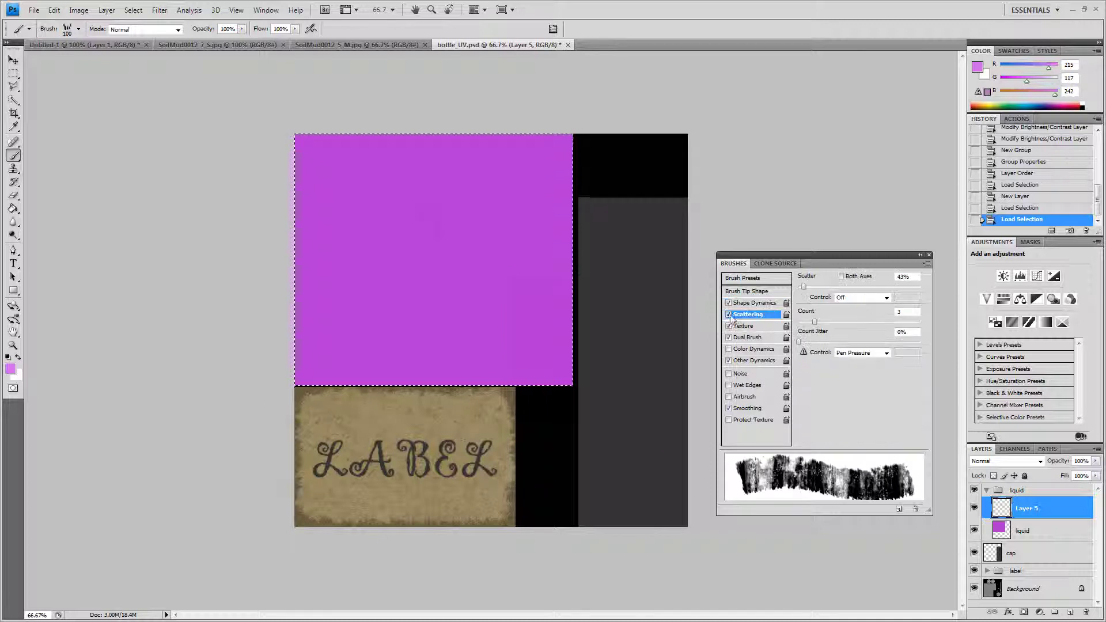
left_click_drag(826, 290, 864, 292)
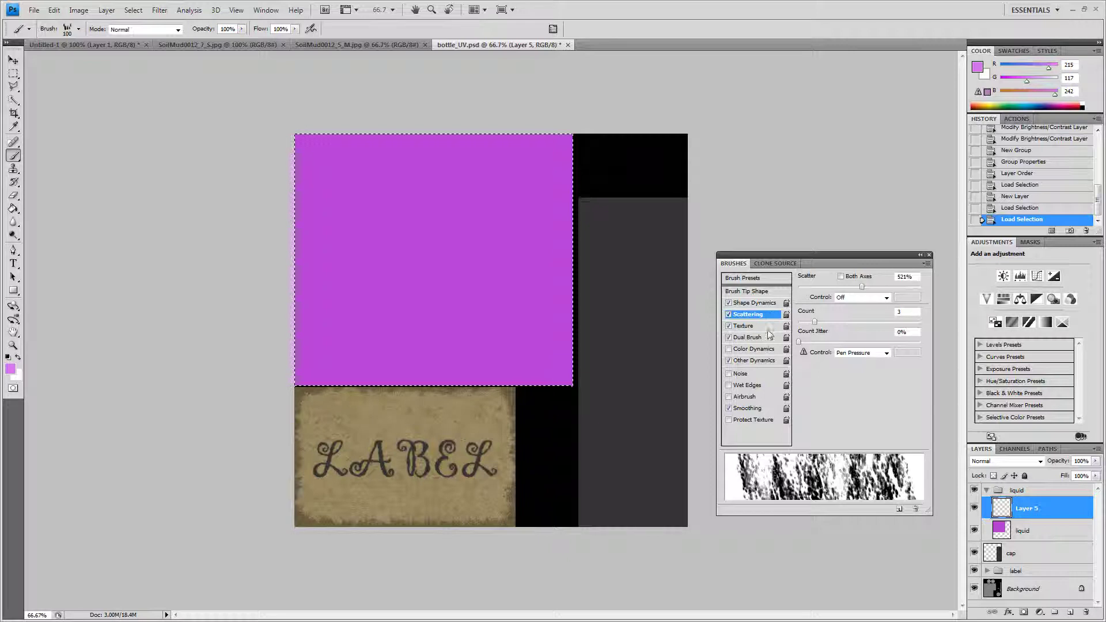
- Compare the brush with and without Dual Brush, keep it on, and paint light purple streaks across the selected liquid area
left_click(728, 338)
left_click(727, 338)
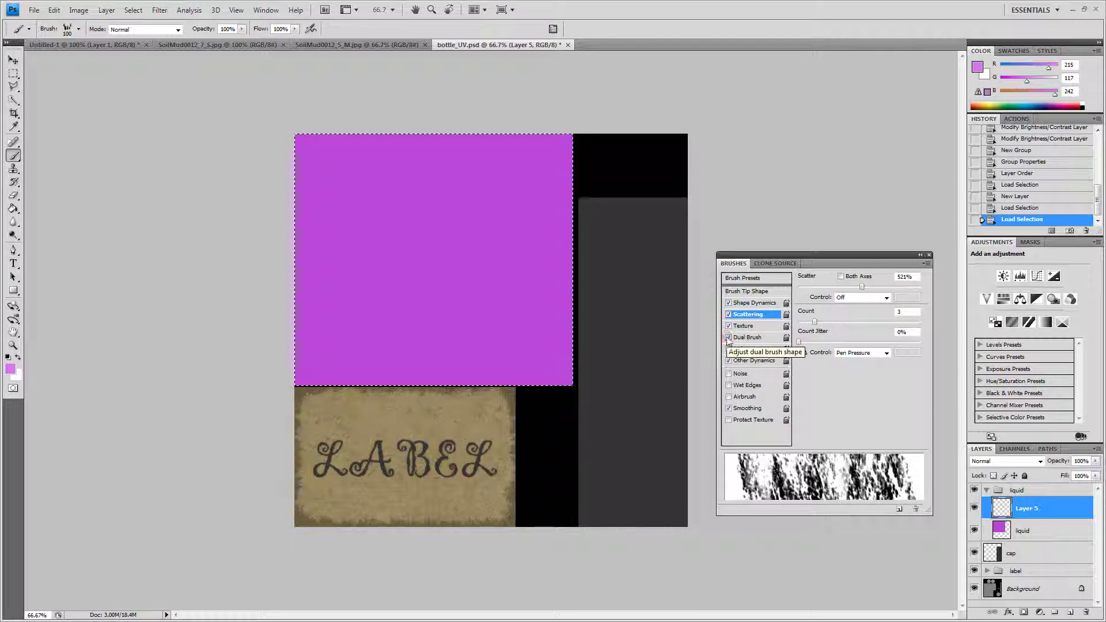
mouse_move(475, 216)
left_mouse_down()
mouse_move(439, 224)
mouse_move(489, 311)
left_mouse_up()
mouse_move(315, 288)
left_mouse_down()
mouse_move(266, 308)
mouse_move(224, 358)
mouse_move(340, 304)
left_mouse_up()
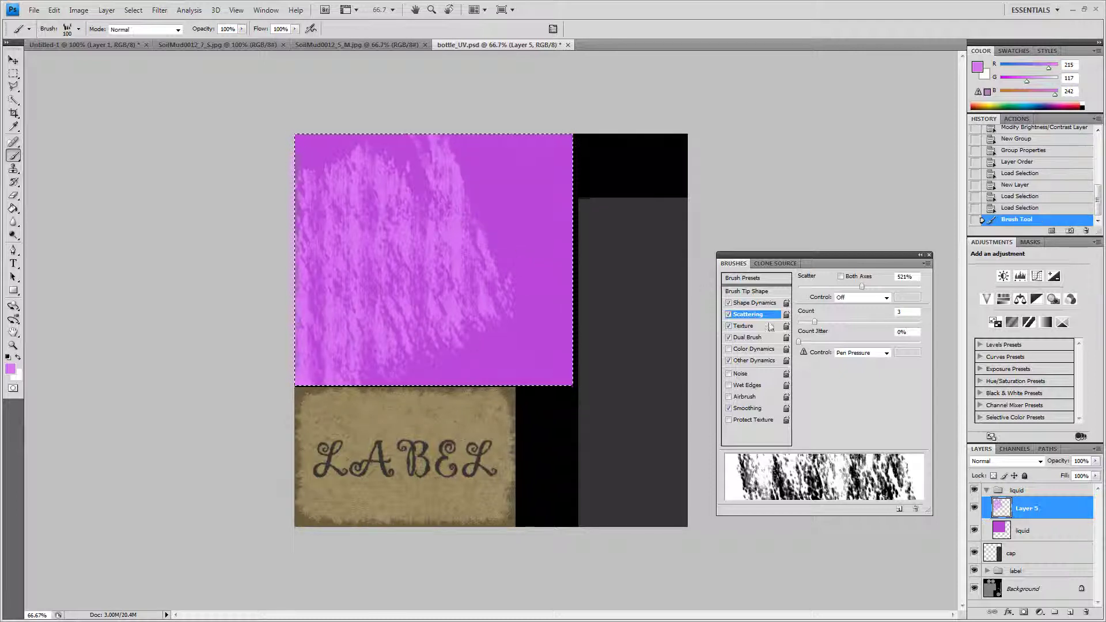
- Undo the light purple streaks and choose the branching 267 px brush preset
key("ctrl+z")
right_click(468, 240)
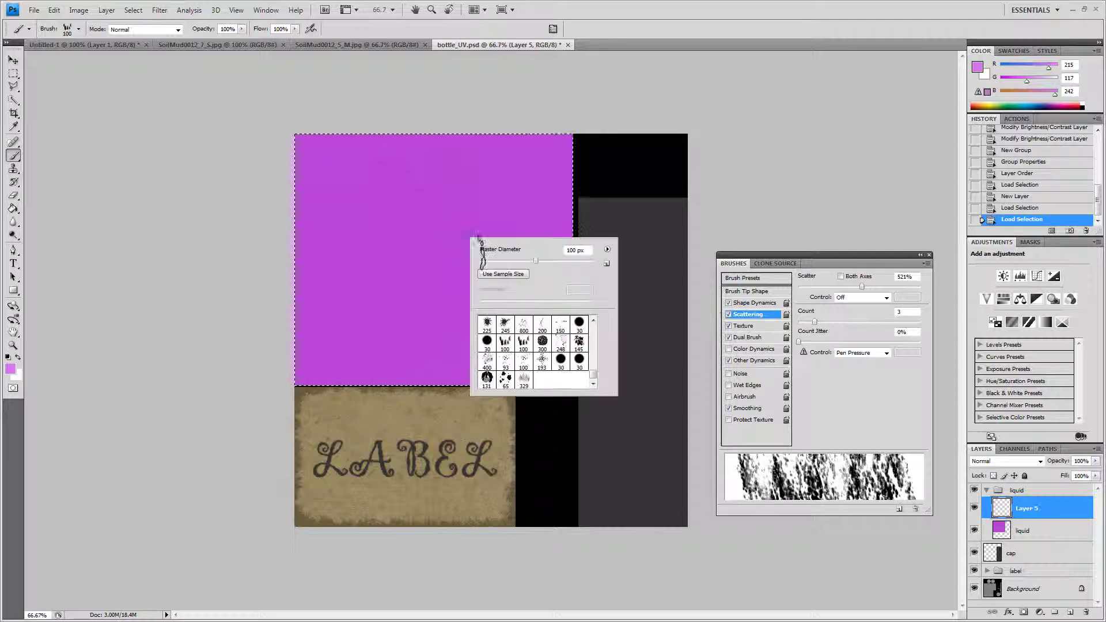
left_click_drag(593, 371, 592, 375)
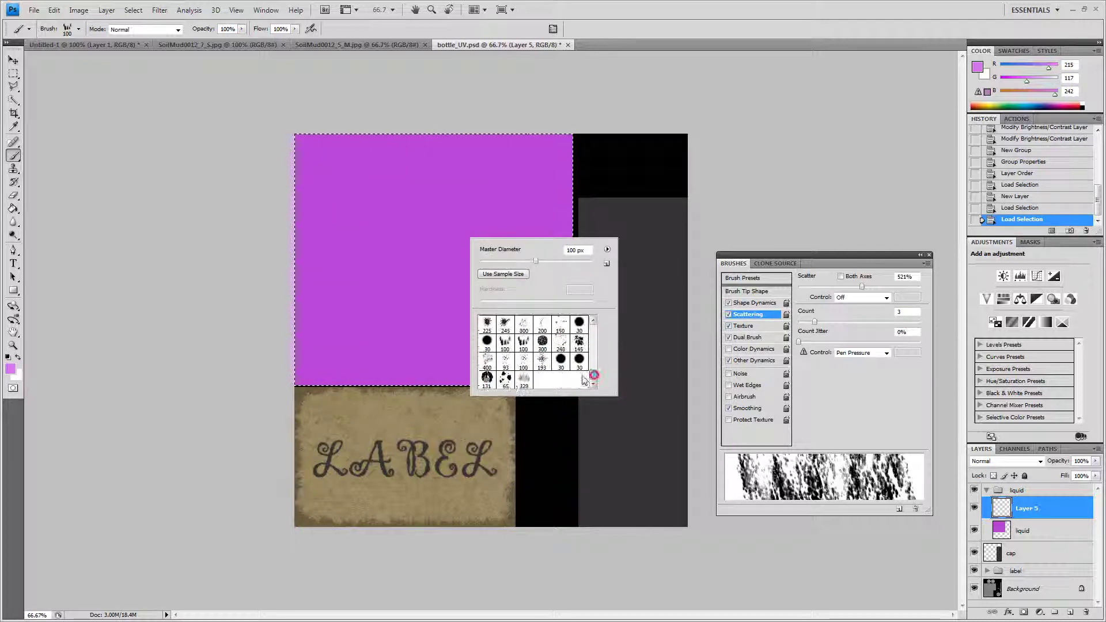
mouse_move(596, 375)
left_mouse_down()
mouse_move(598, 355)
mouse_move(598, 365)
left_mouse_up()
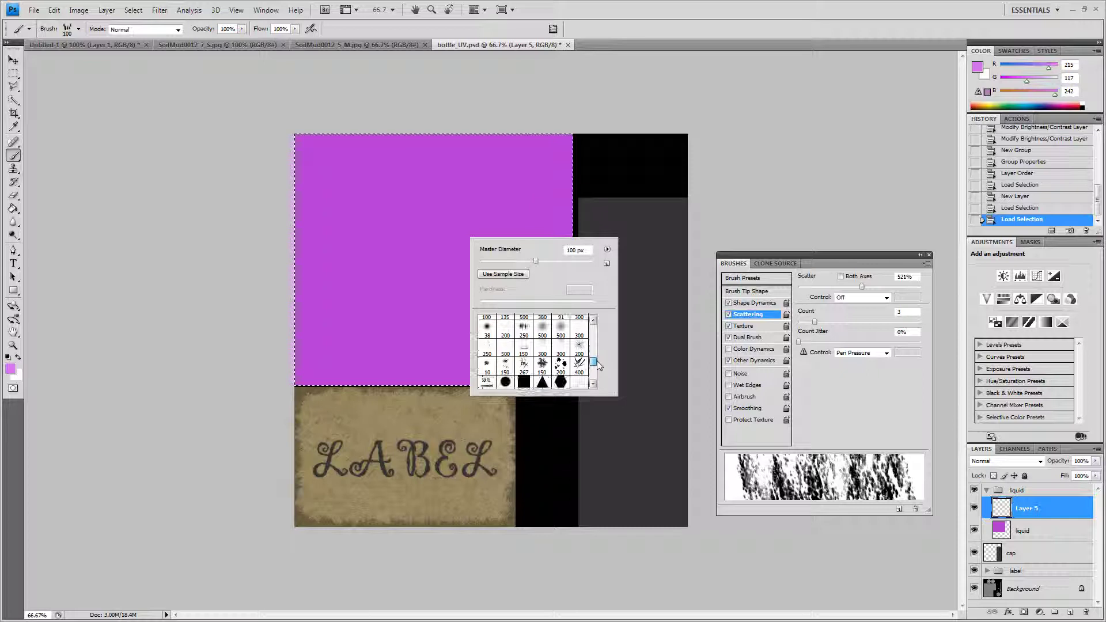
left_click(524, 363)
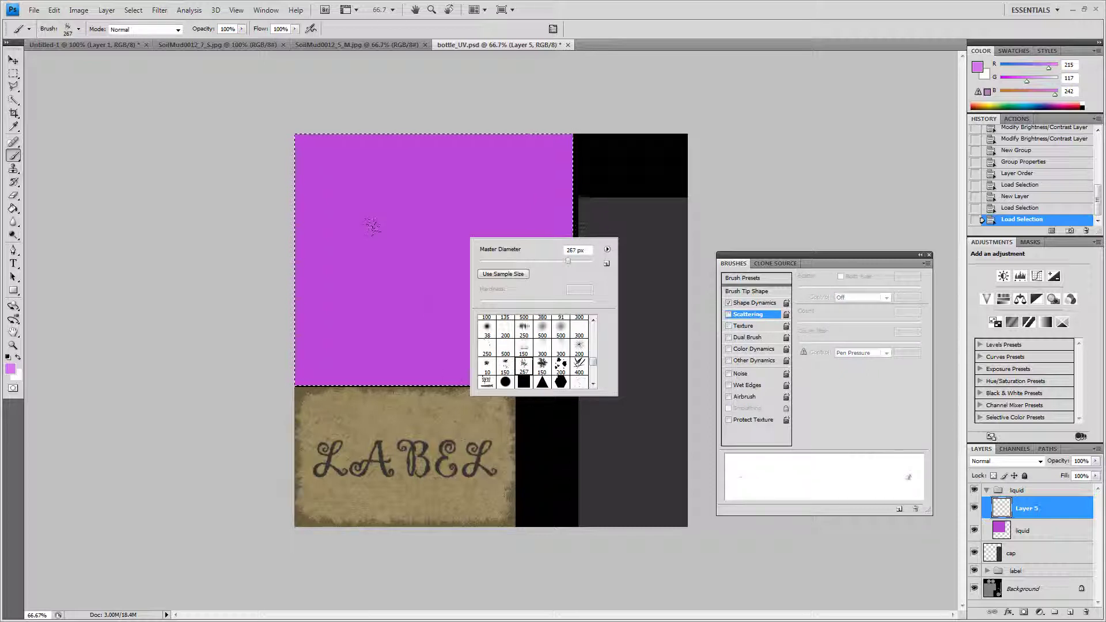
- Keep Scattering off, lower the brush's size jitter to 2% and paint light purple veins across the selected liquid area
left_click(730, 314)
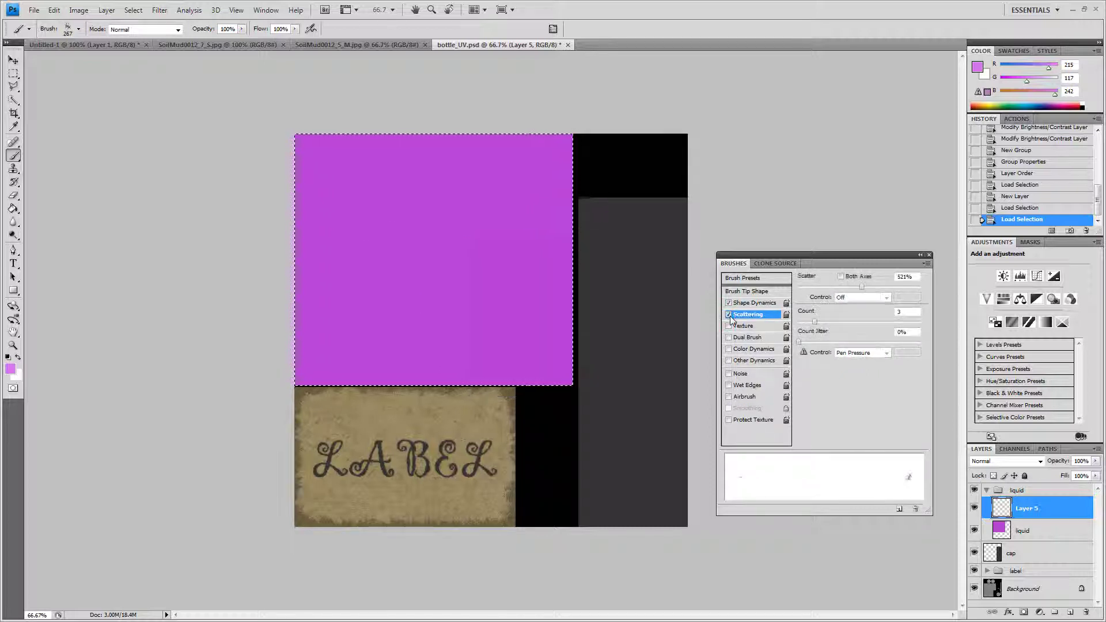
left_click(729, 315)
left_click(751, 303)
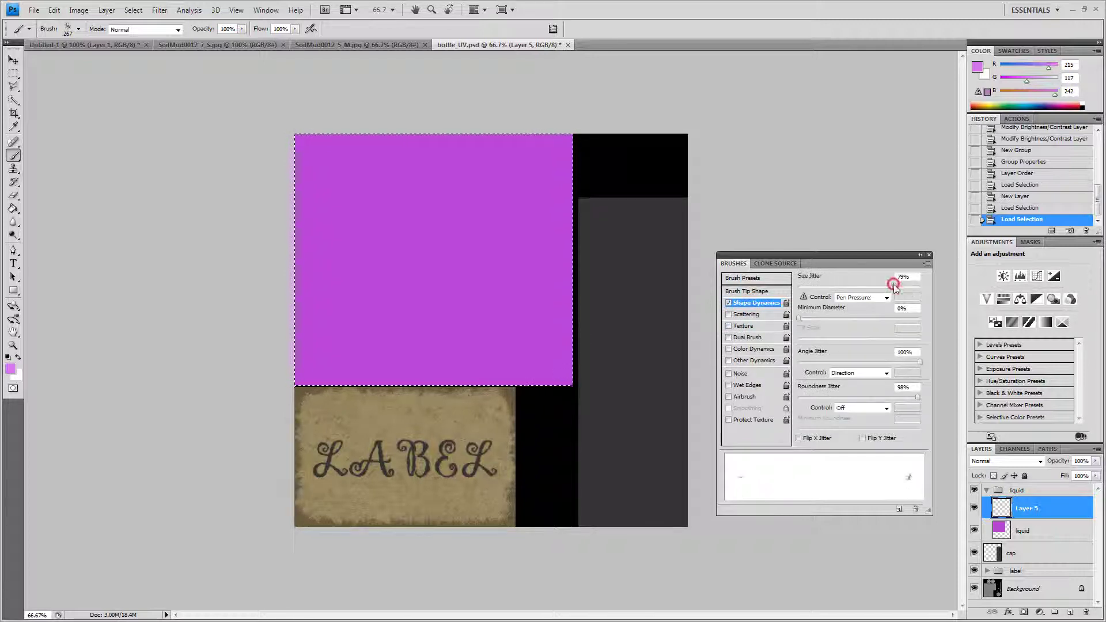
left_click_drag(894, 286, 769, 283)
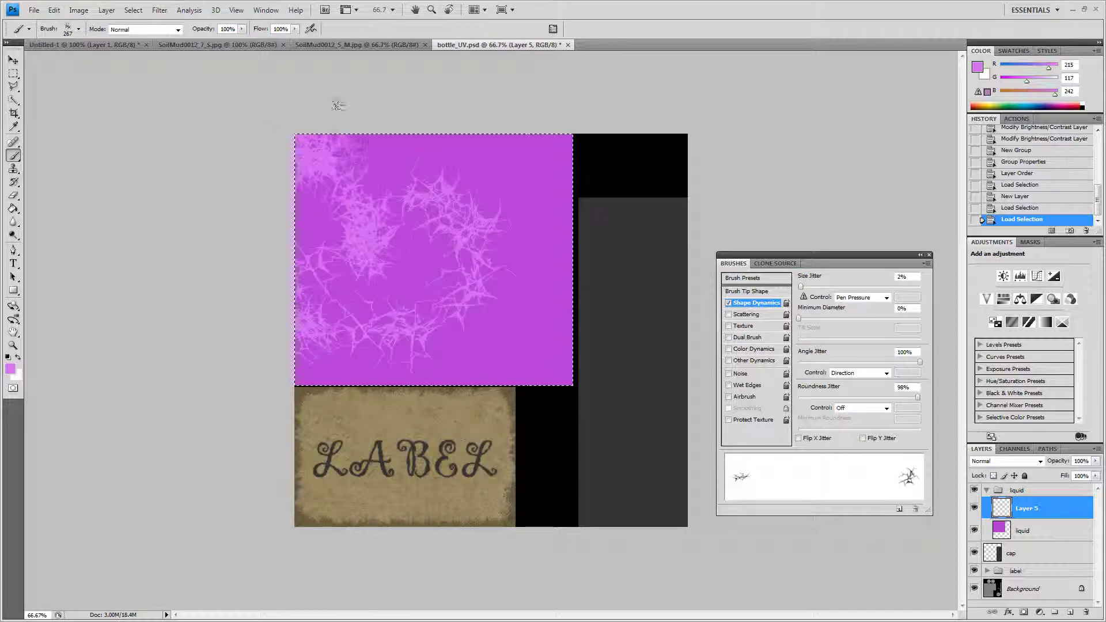
mouse_move(511, 170)
left_mouse_down()
mouse_move(537, 352)
mouse_move(303, 347)
left_mouse_up()
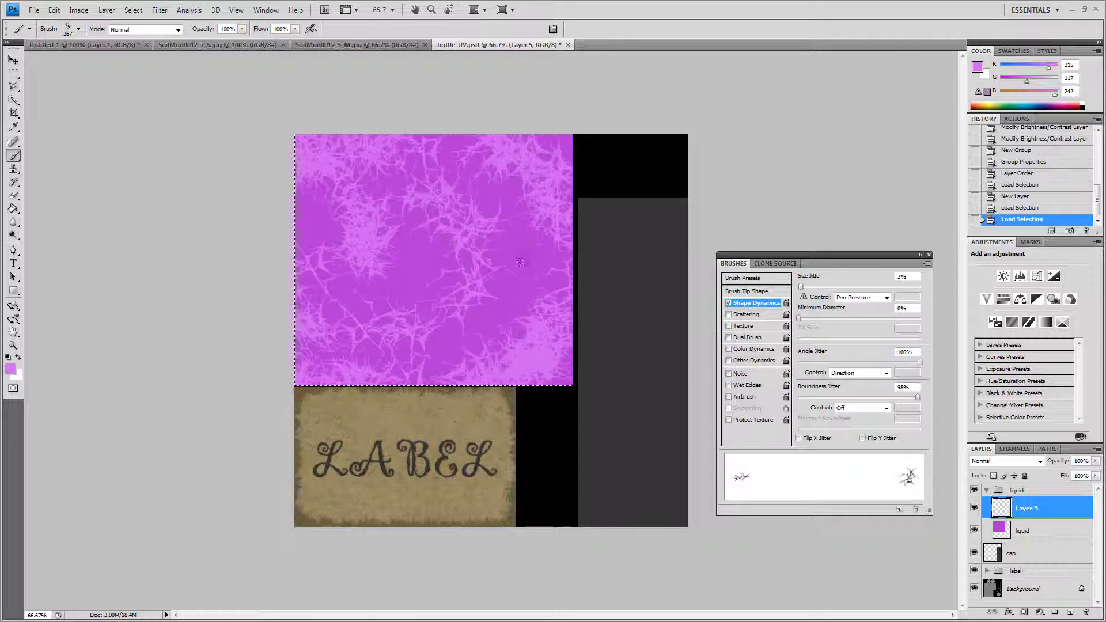
left_click_drag(520, 263, 528, 237)
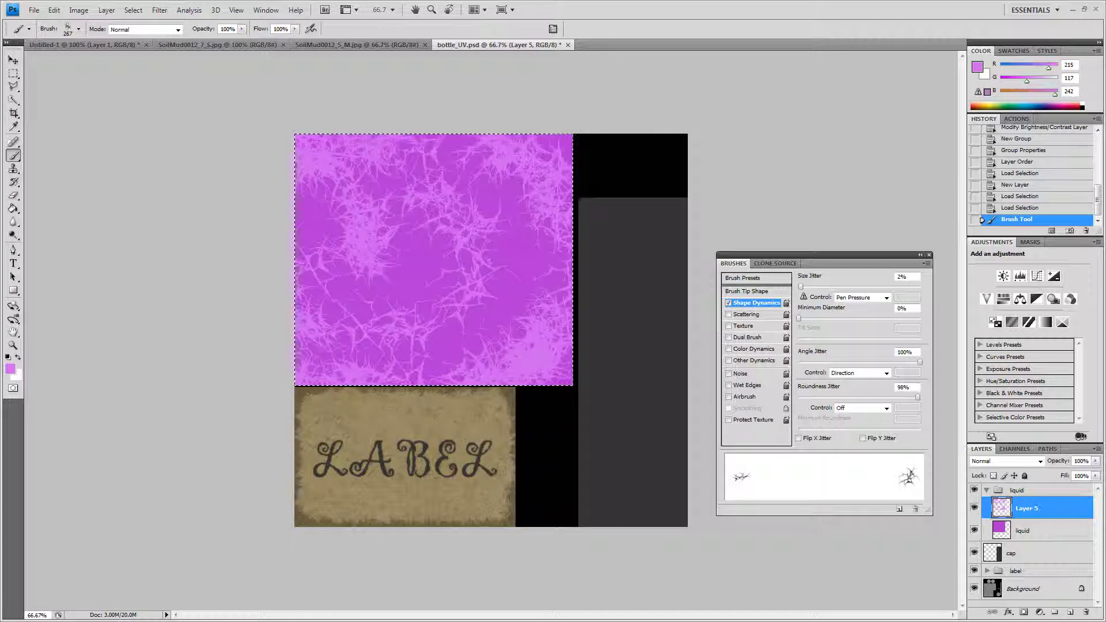
- Darken the foreground colour to RGB 137, 25, 169 and enable Scattering at 521% for the vein brush
left_click(10, 369)
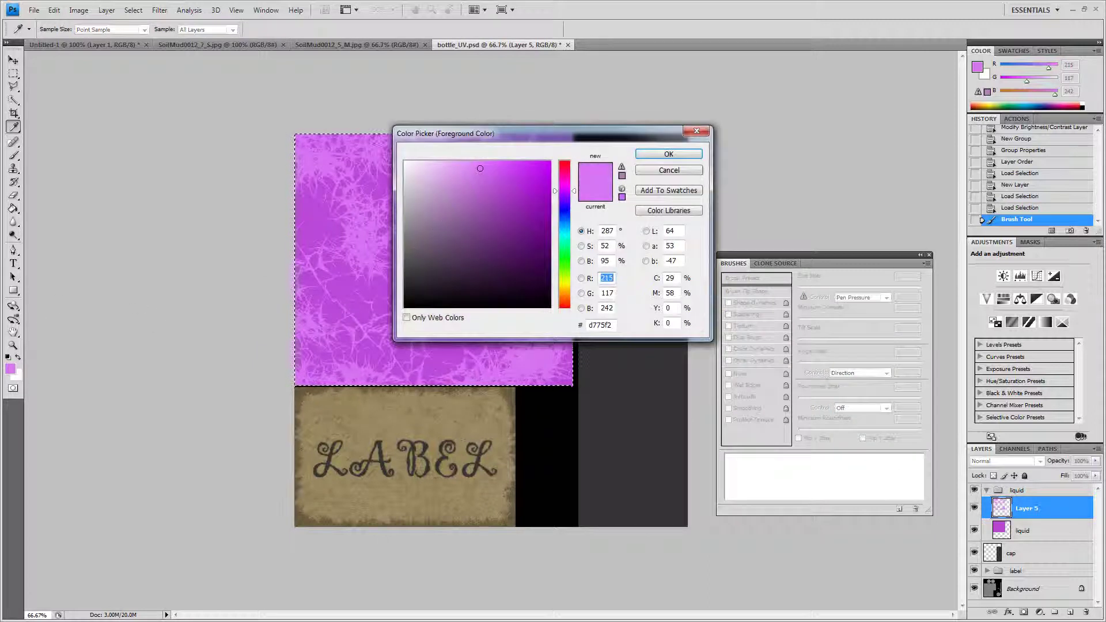
left_click(668, 155)
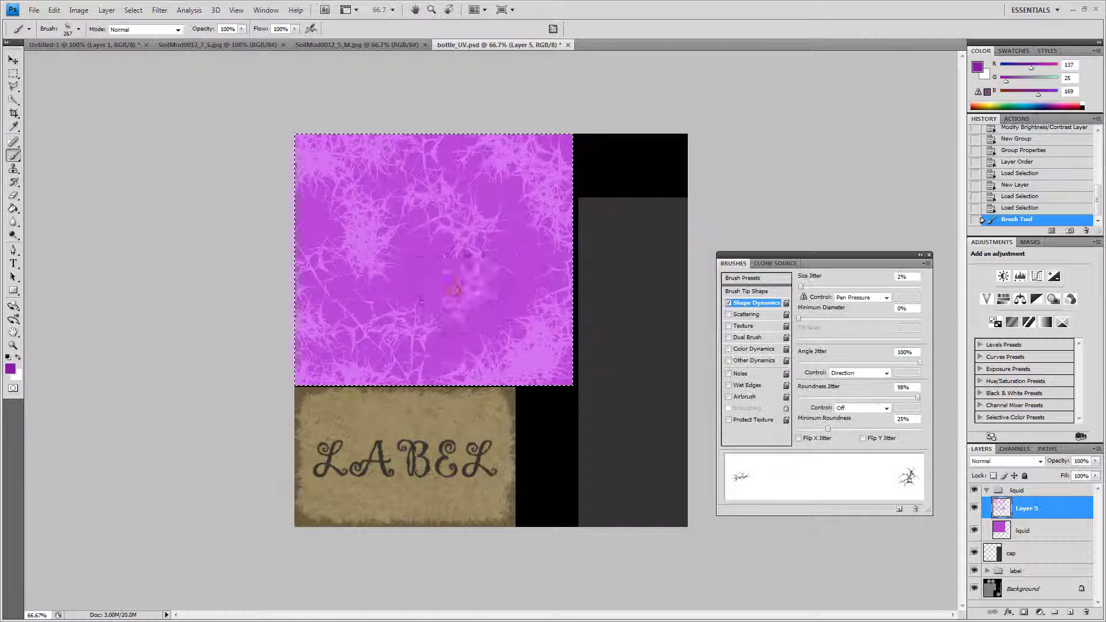
left_click_drag(455, 291, 456, 296)
key("ctrl+z")
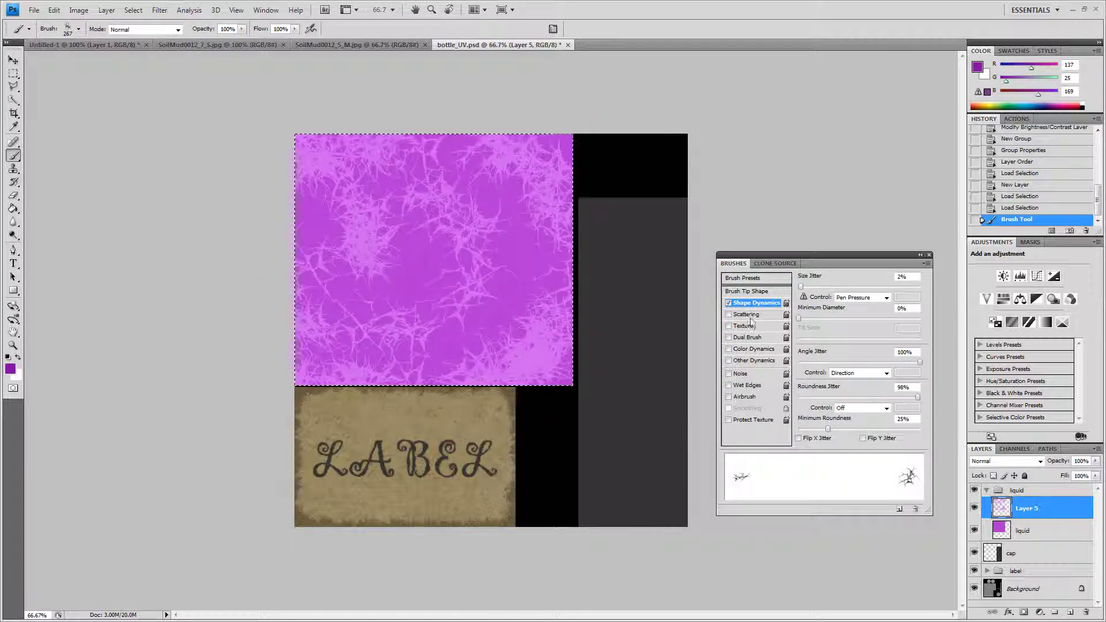
left_click(770, 316)
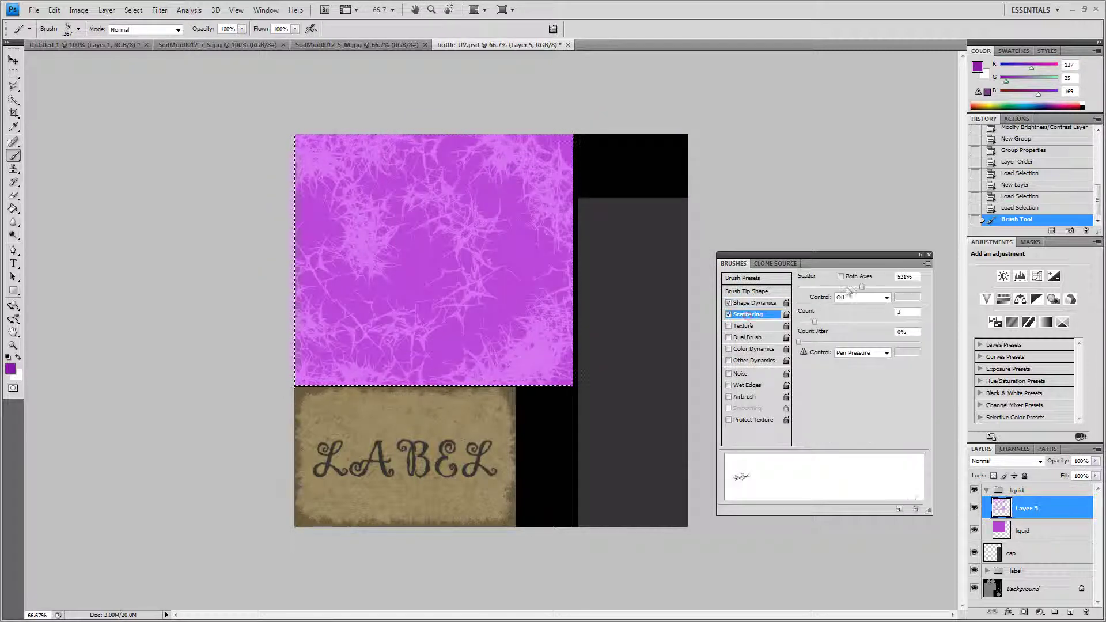
- Paint dark purple veins over the light ones across the liquid area, undoing the strokes that are too dense
left_click_drag(372, 248, 394, 298)
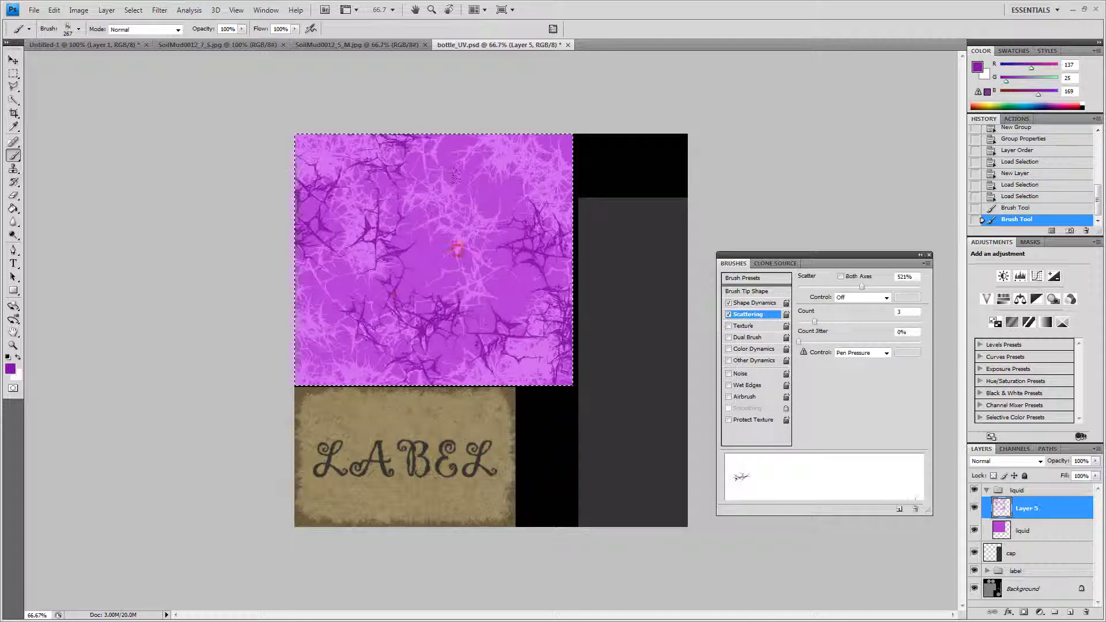
left_click(465, 148)
left_click(418, 299)
key("ctrl+z")
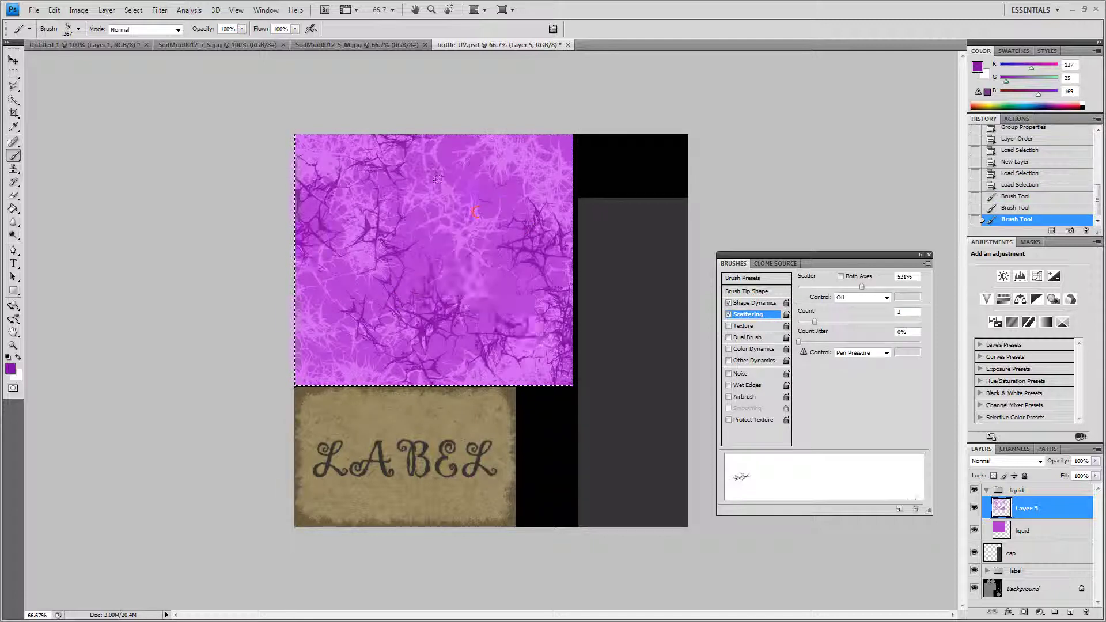
left_click_drag(429, 288, 436, 261)
left_click(481, 209)
key("ctrl+z")
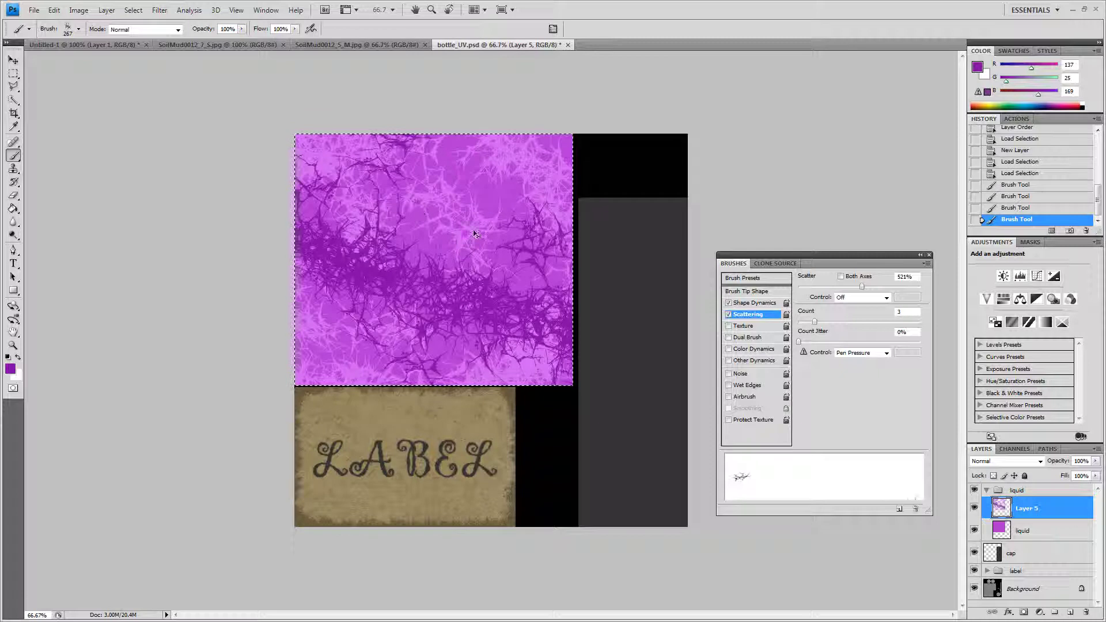
key("ctrl+alt+z")
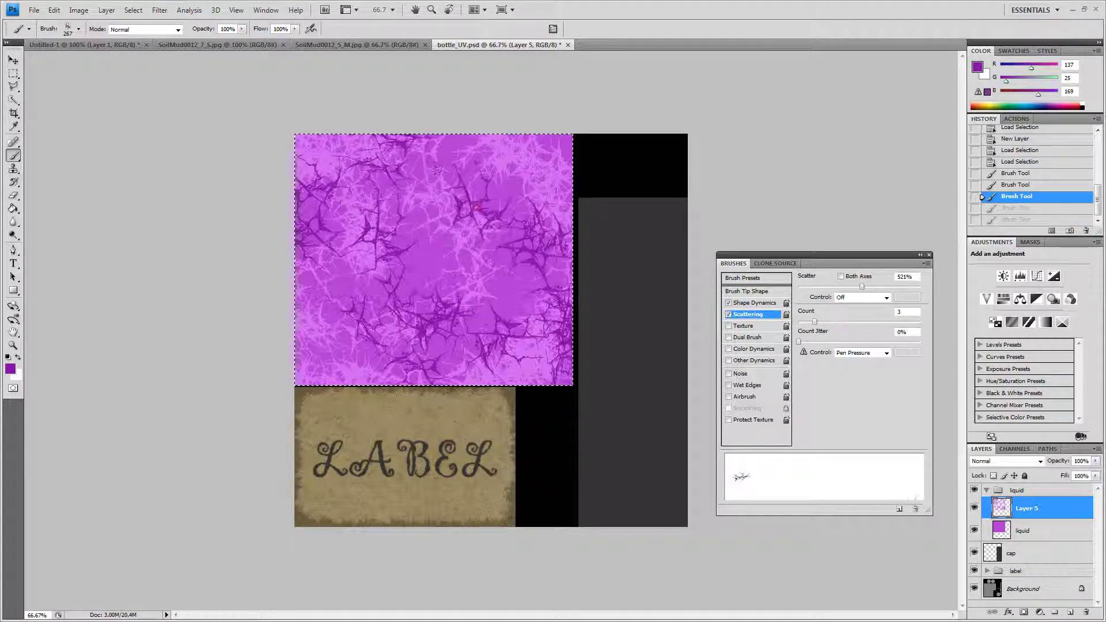
left_click(354, 263)
left_click(280, 284)
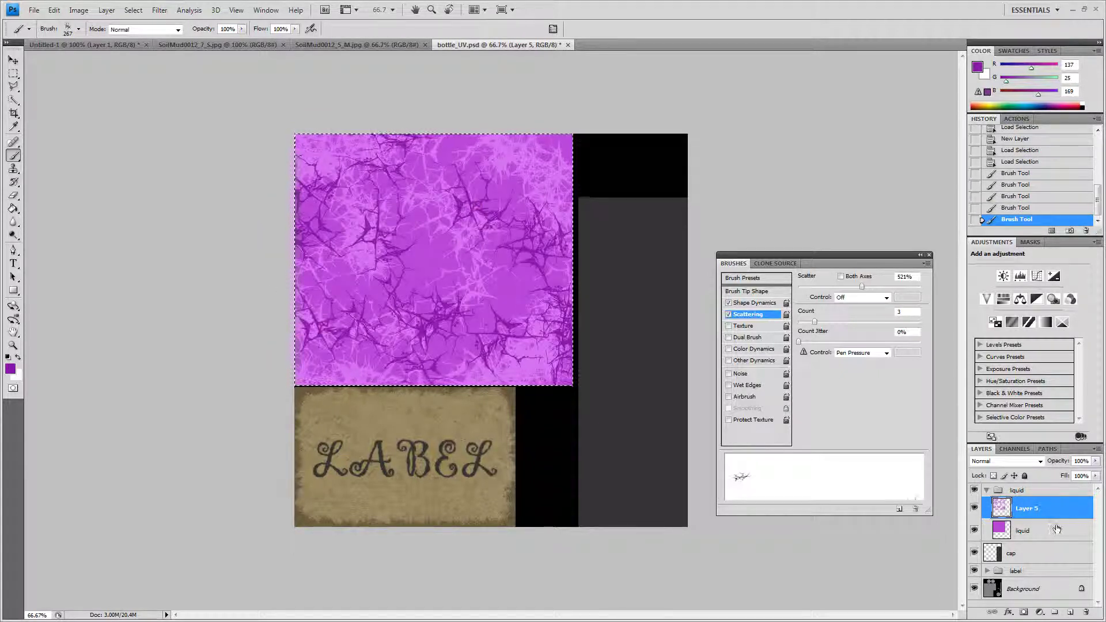
- Try a Gaussian Blur on the painted vein layer and undo it
left_click(160, 10)
left_click(150, 23)
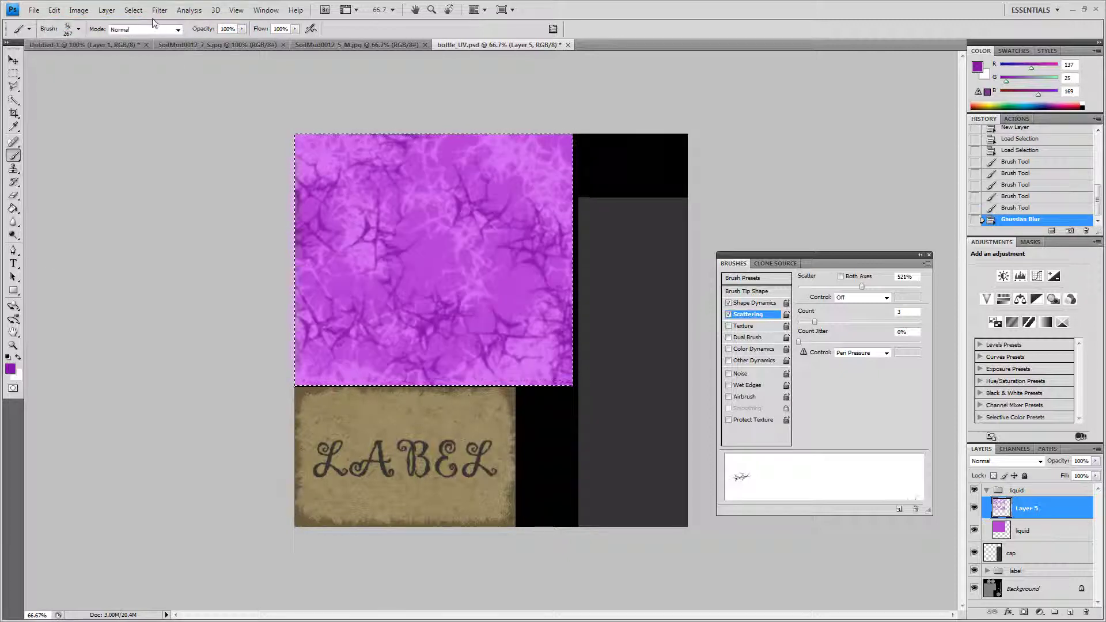
key("ctrl+z")
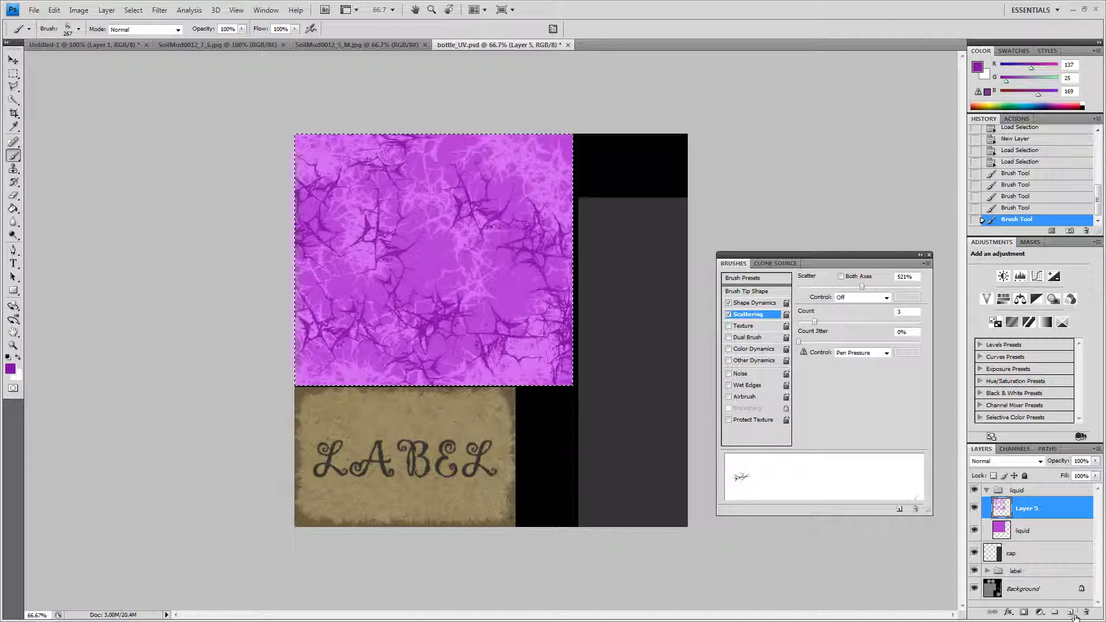
- Add a new layer between the vein layer and the liquid layer and choose the cloud-like 500 px brush preset
left_click(1070, 612)
left_click_drag(1027, 508, 1028, 541)
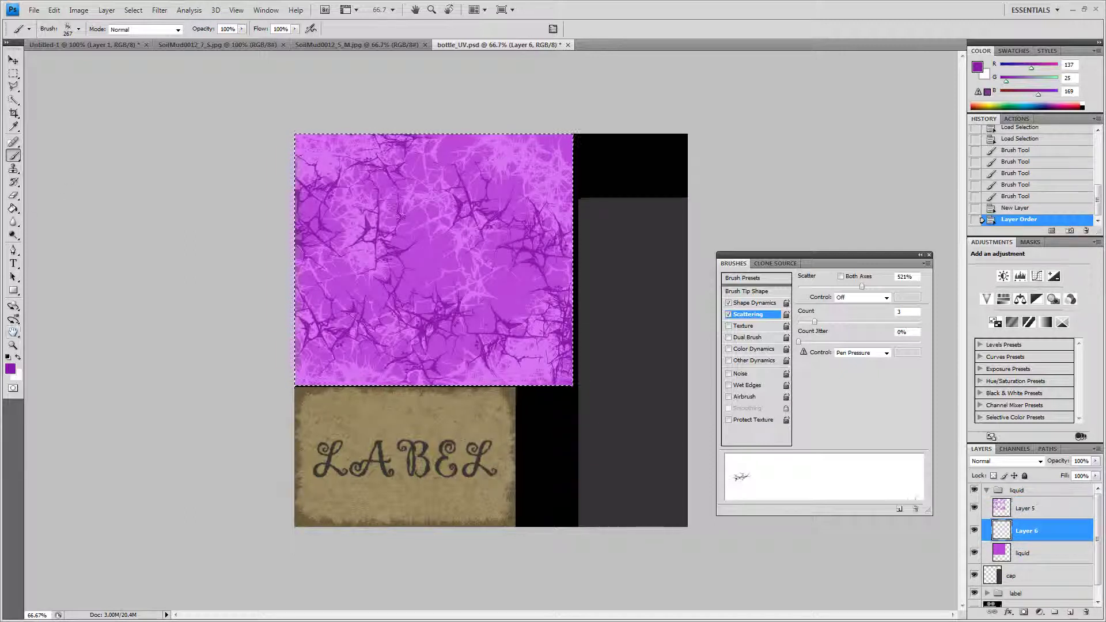
right_click(447, 266)
mouse_move(575, 397)
left_mouse_down()
mouse_move(577, 409)
mouse_move(575, 384)
left_mouse_up()
left_click(524, 377)
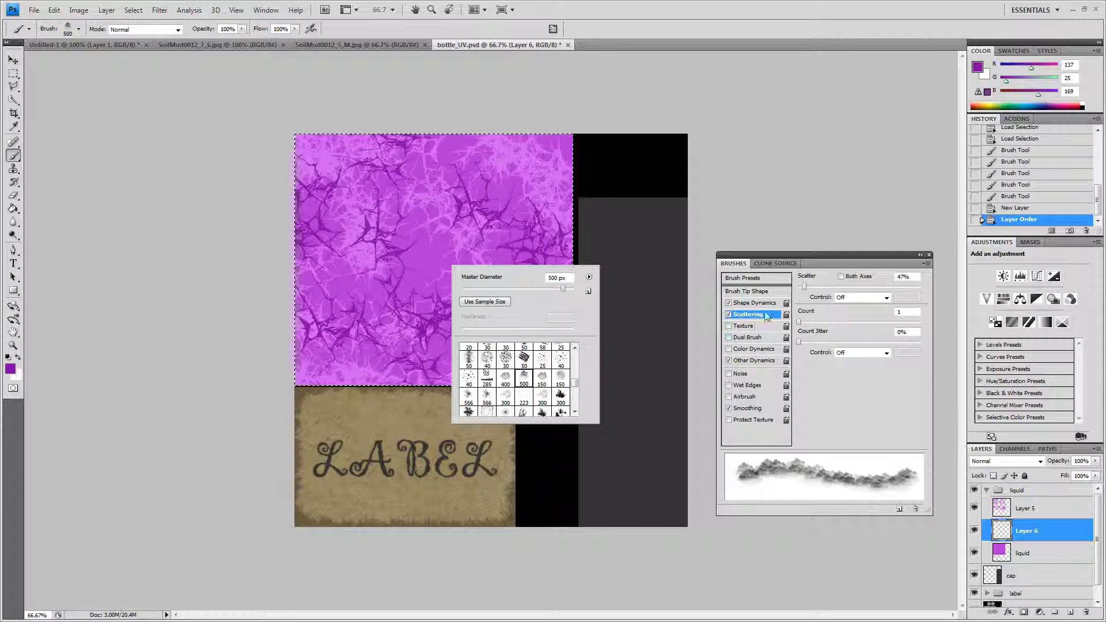
- Set the cloud brush's scatter to 71% and try the Texture and Dual Brush options, leaving both off
left_click(805, 287)
left_click_drag(805, 286, 807, 288)
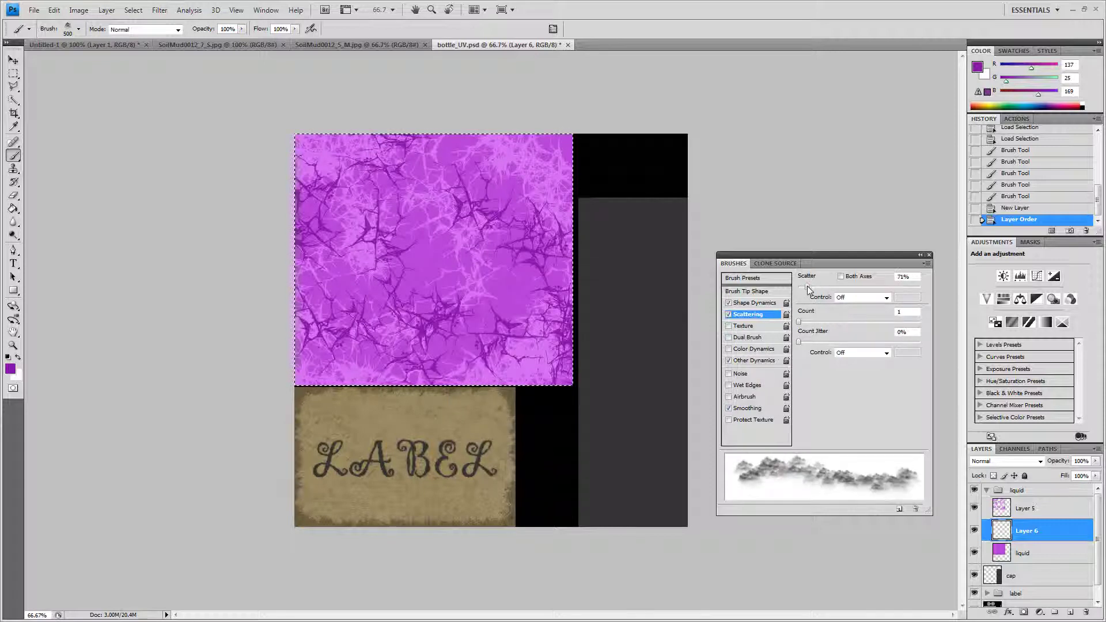
left_click(728, 314)
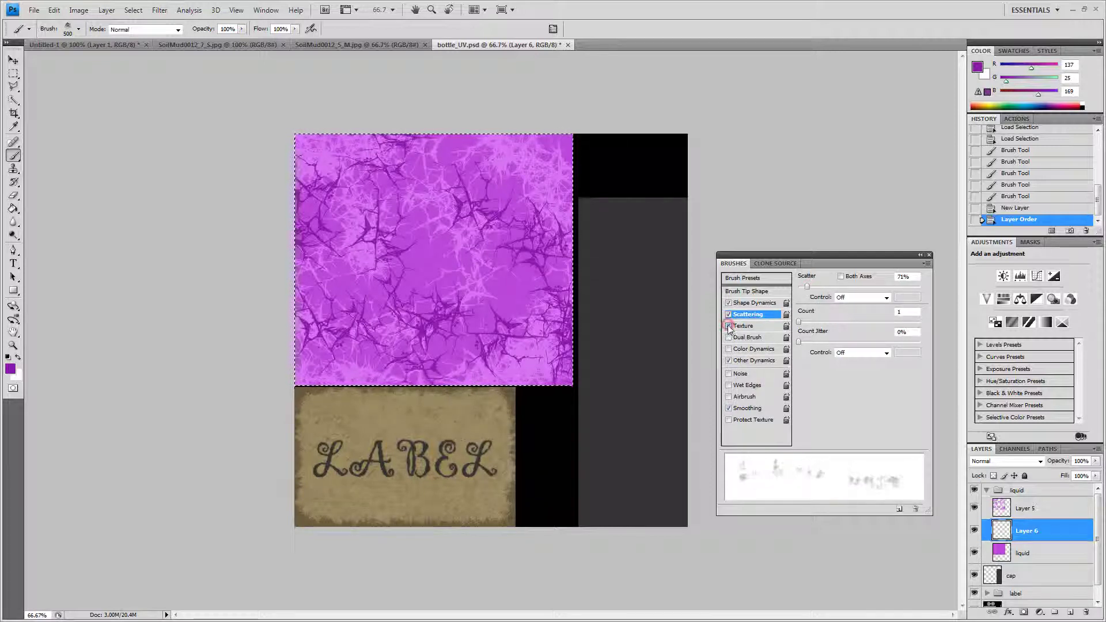
left_click(728, 315)
left_click(727, 338)
left_click(727, 338)
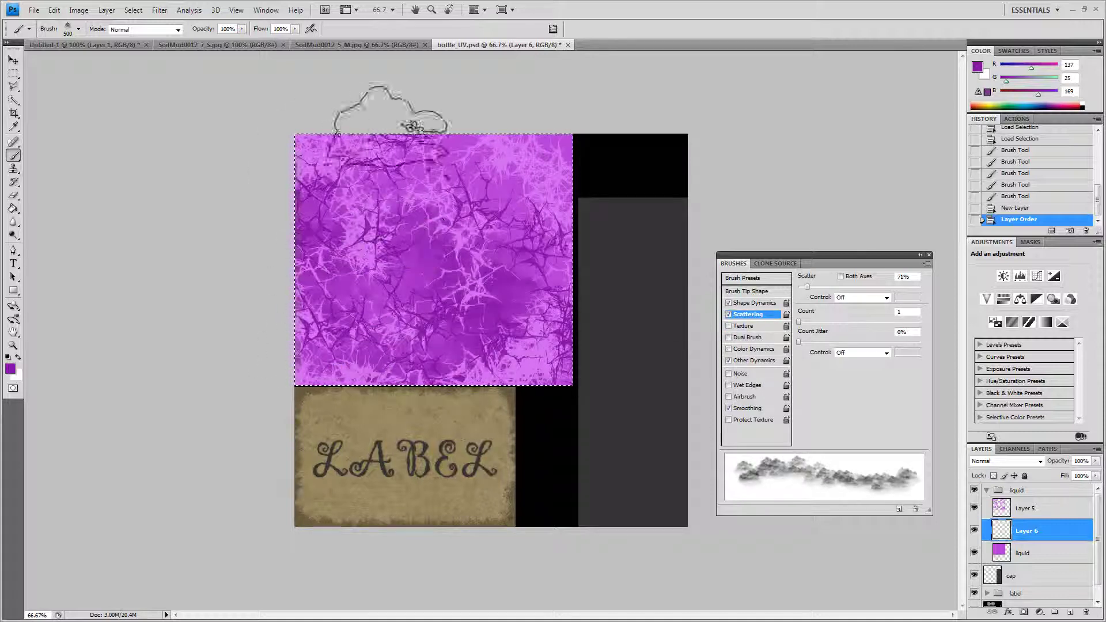
- Paint dark purple clouds over the liquid area and move their layer above the vein layer
left_click(501, 180)
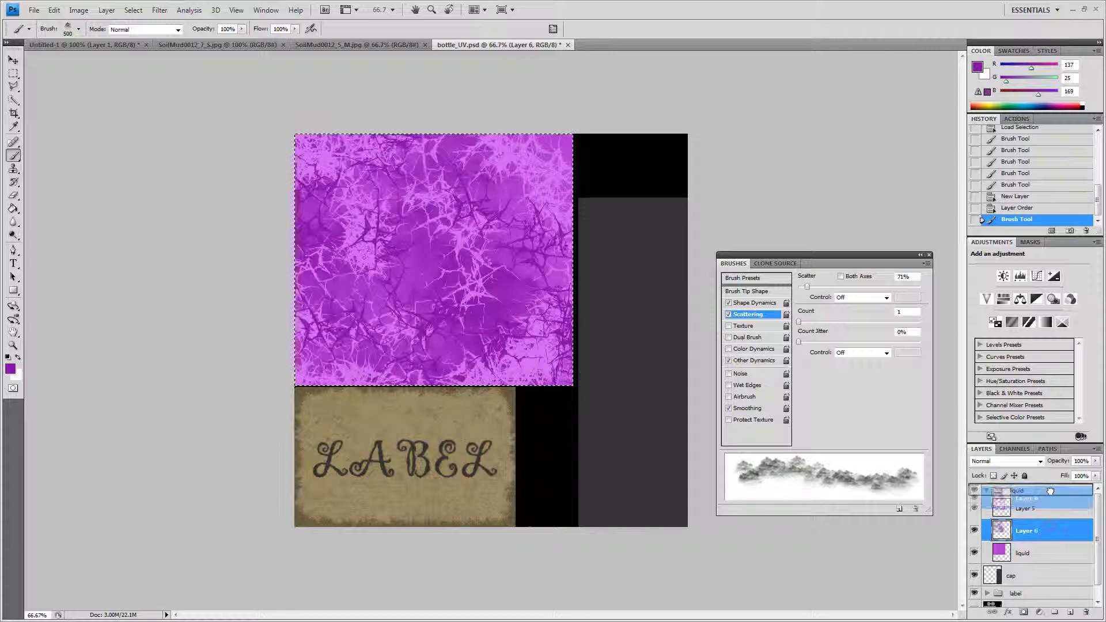
left_click_drag(1051, 530, 1050, 563)
left_click_drag(1050, 491, 1050, 495)
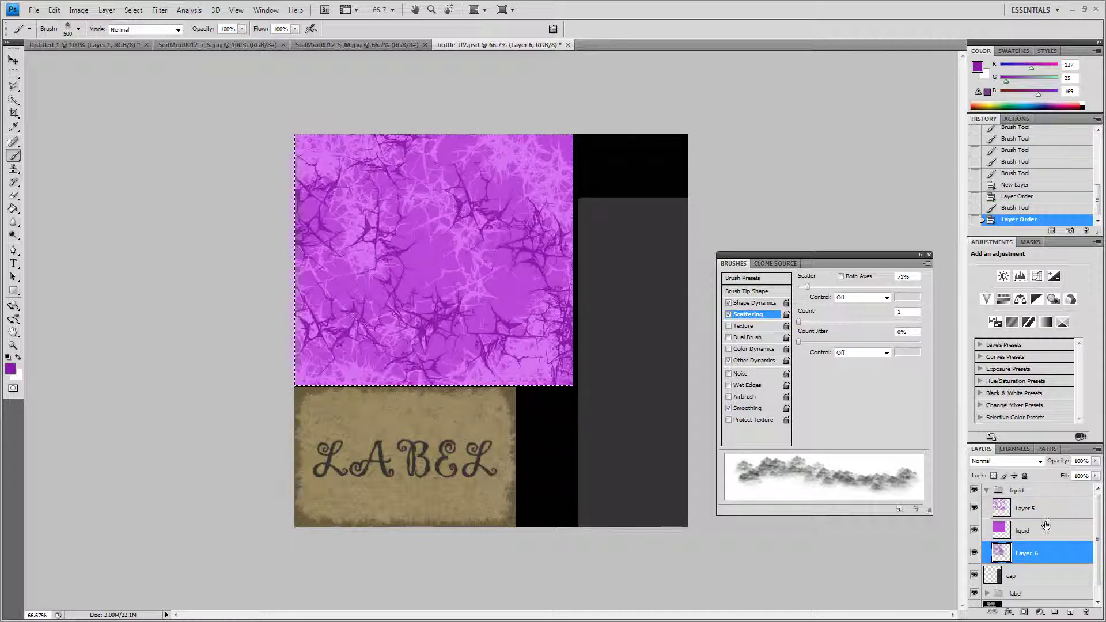
left_click_drag(1042, 551, 1034, 499)
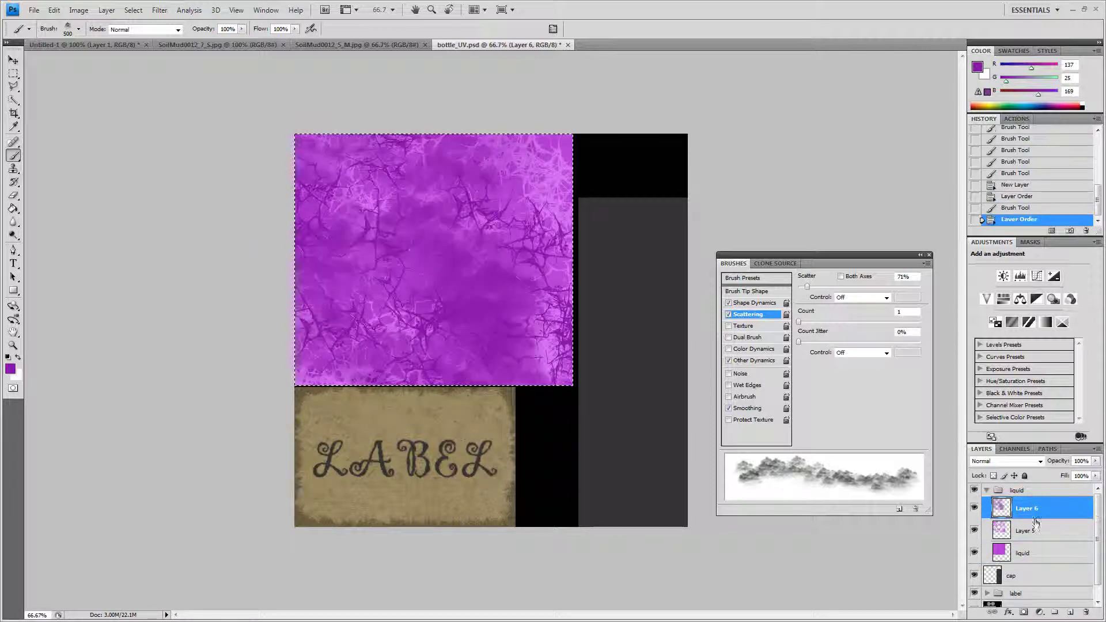
- Darken the foreground colour to RGB 93, 20, 113 and add a new layer above the cloud layer
left_click(10, 370)
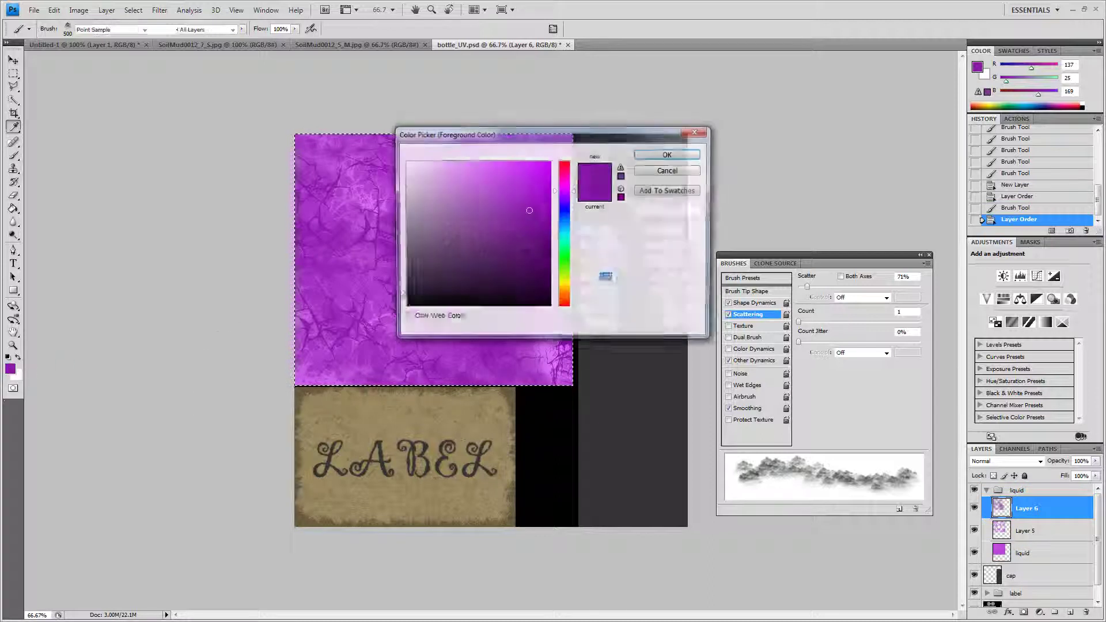
left_click(525, 244)
left_click(665, 156)
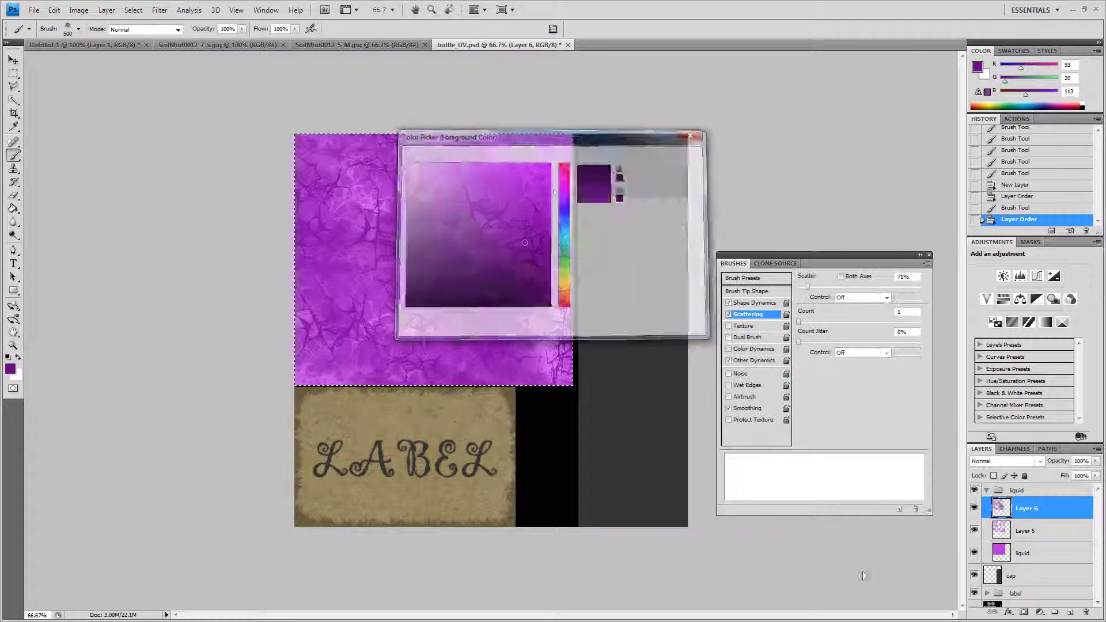
key("b")
left_click(1070, 612)
- Paint darker purple clouds across the liquid area on the new layer with the 500 px cloud brush
mouse_move(486, 328)
left_mouse_down()
mouse_move(555, 321)
mouse_move(574, 252)
left_mouse_up()
mouse_move(481, 124)
left_mouse_down()
mouse_move(321, 198)
mouse_move(284, 310)
mouse_move(371, 380)
mouse_move(420, 253)
mouse_move(334, 305)
mouse_move(345, 345)
left_mouse_up()
mouse_move(518, 369)
left_mouse_down()
mouse_move(553, 352)
mouse_move(566, 173)
mouse_move(673, 166)
left_mouse_up()
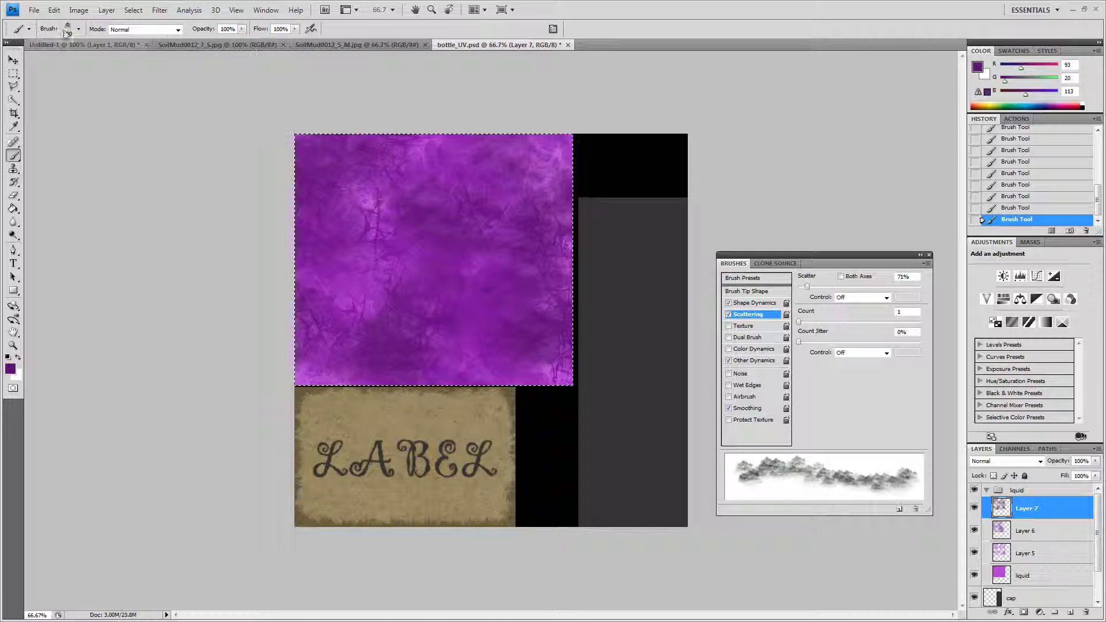
- Save a Targa copy of the bottle texture into the textures folder, replacing TA_bottle_main.tga
left_click(34, 9)
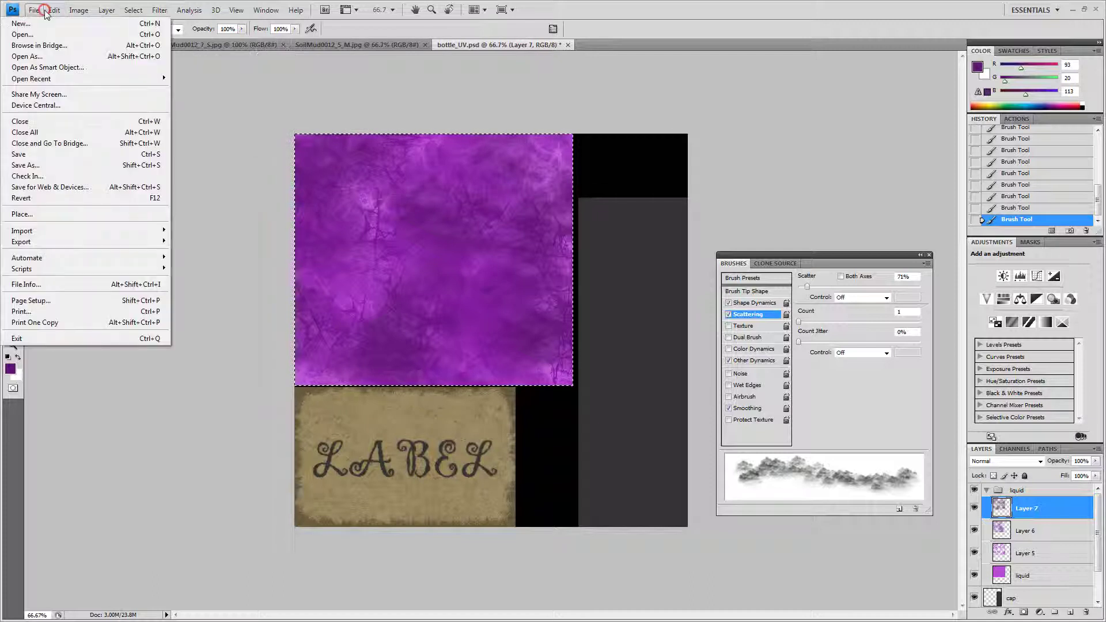
left_click(78, 165)
left_click(383, 480)
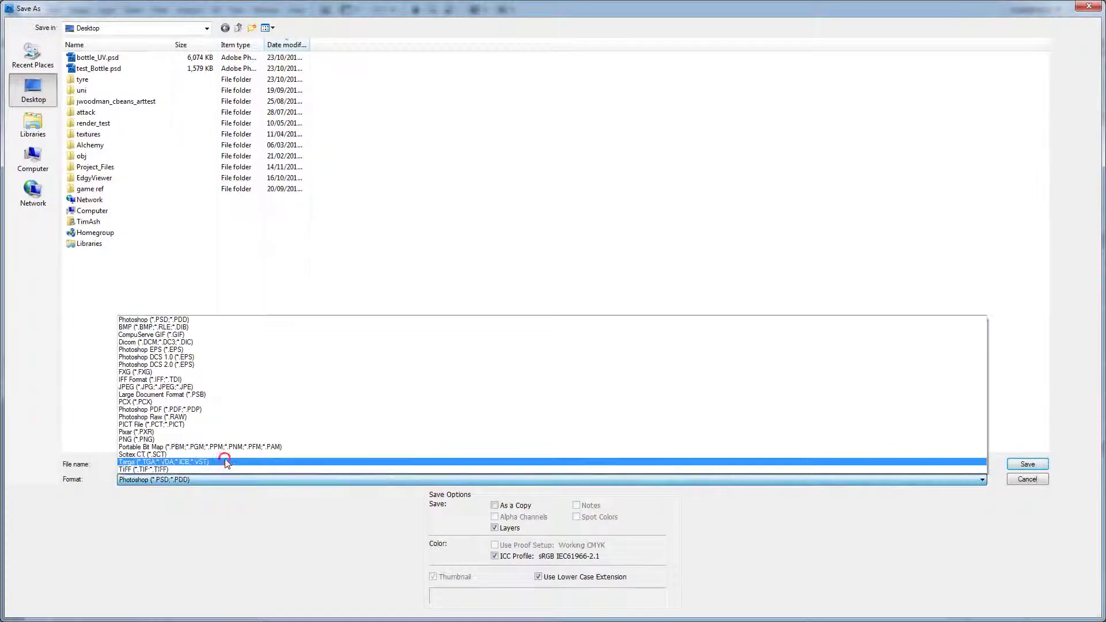
left_click(227, 462)
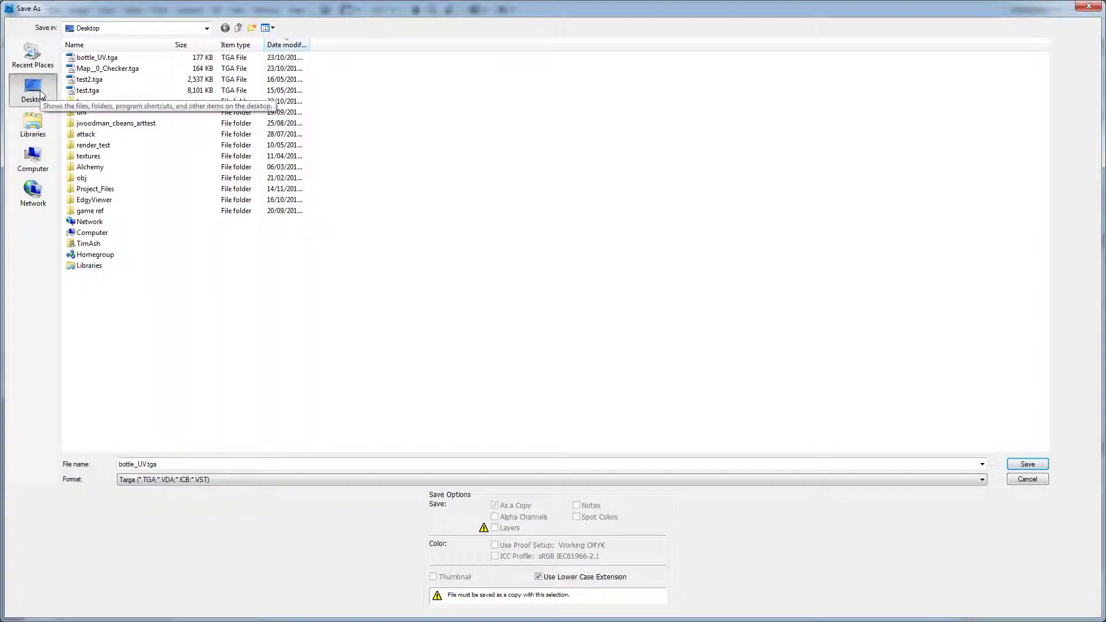
left_click(54, 64)
double_click(86, 57)
left_click(147, 64)
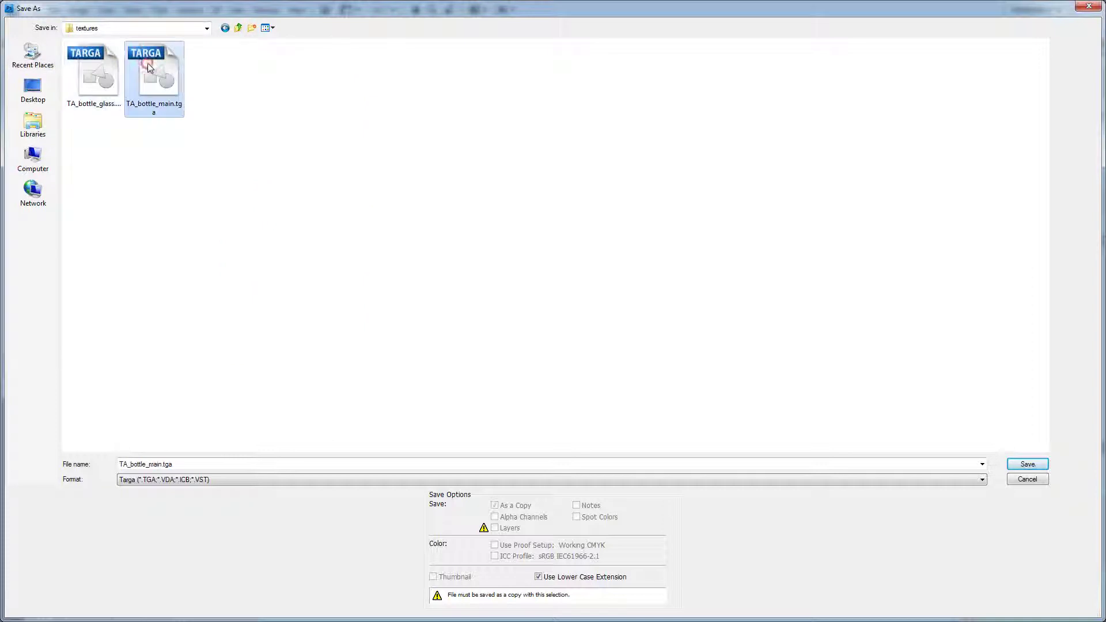
double_click(169, 73)
left_click(528, 236)
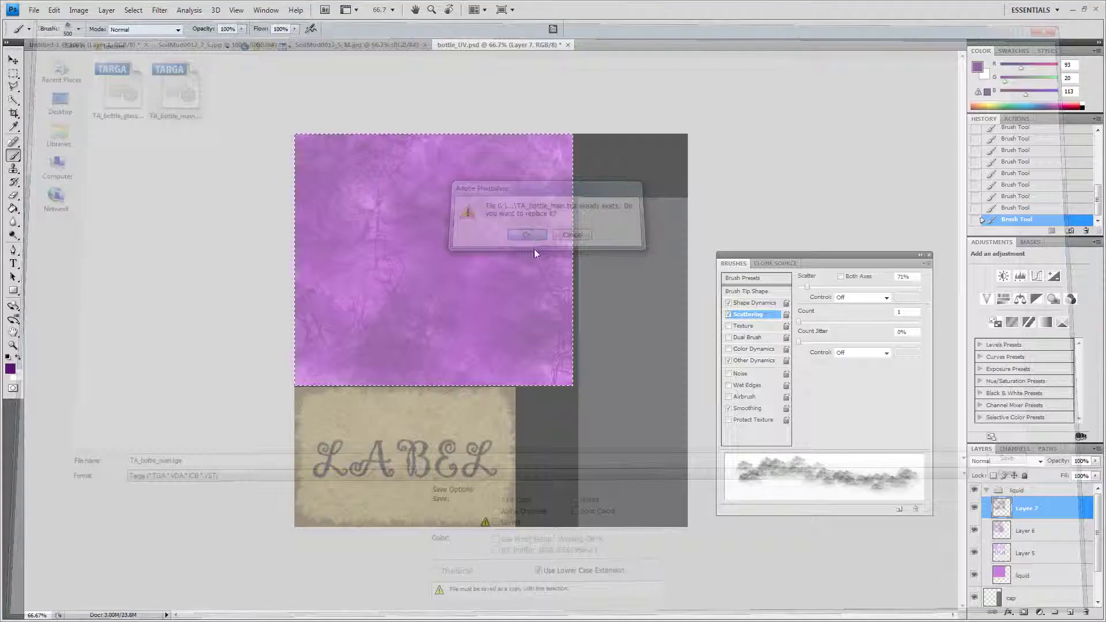
left_click(586, 312)
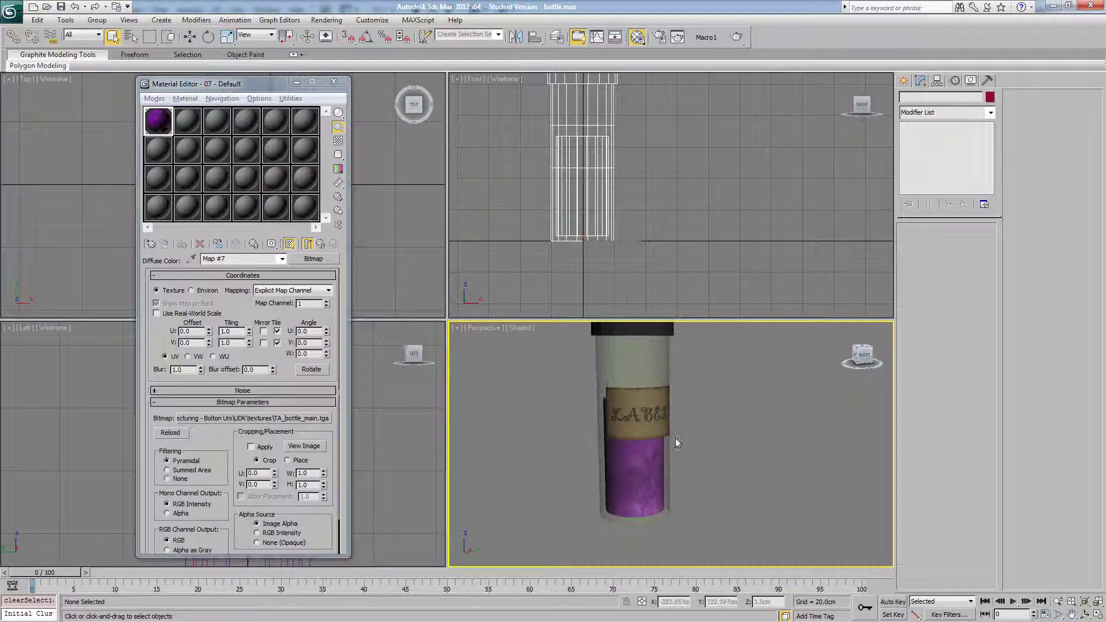
- Switch to 3ds Max and examine the updated texture on the bottle from several angles, with and without edged faces
middle_click_drag(680, 432, 610, 390, "alt")
left_click(575, 403)
key("alt+x")
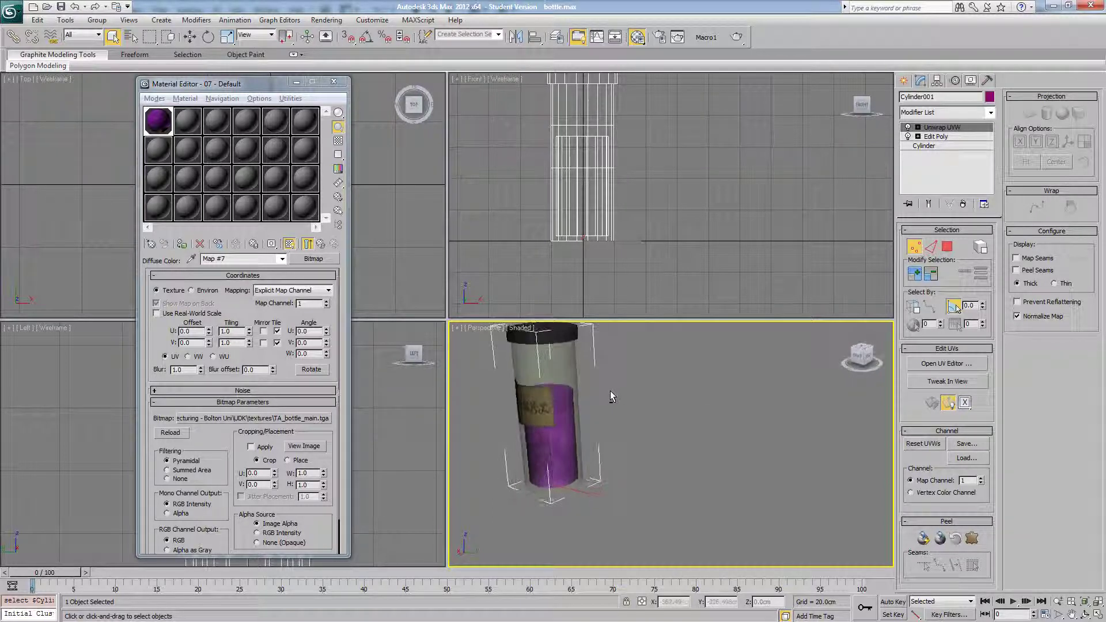
middle_click_drag(772, 361, 792, 340, "alt")
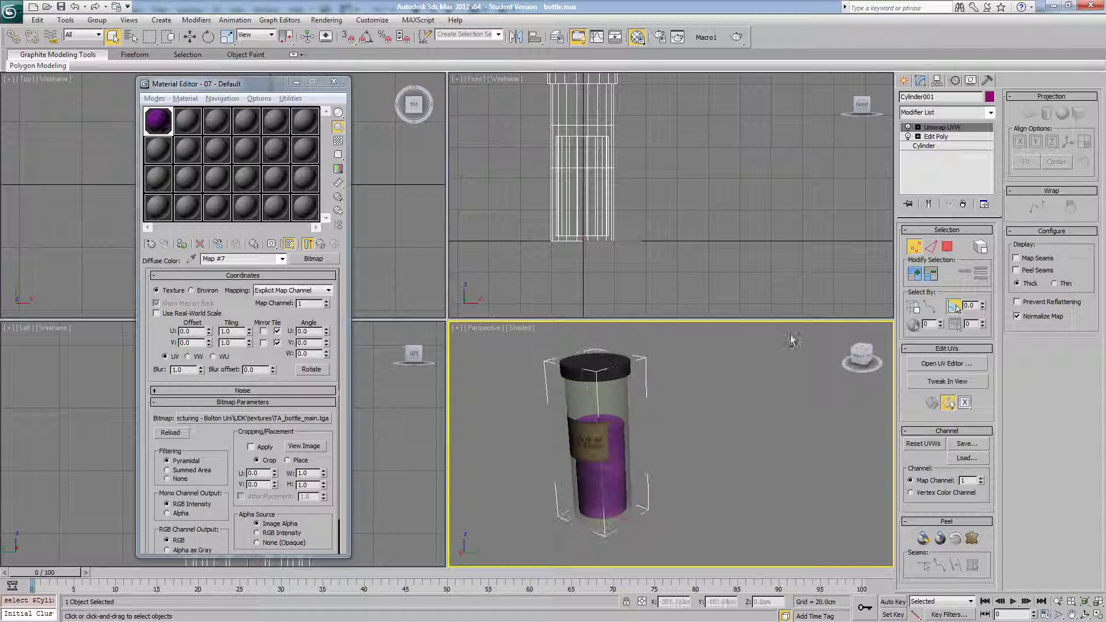
key("F4")
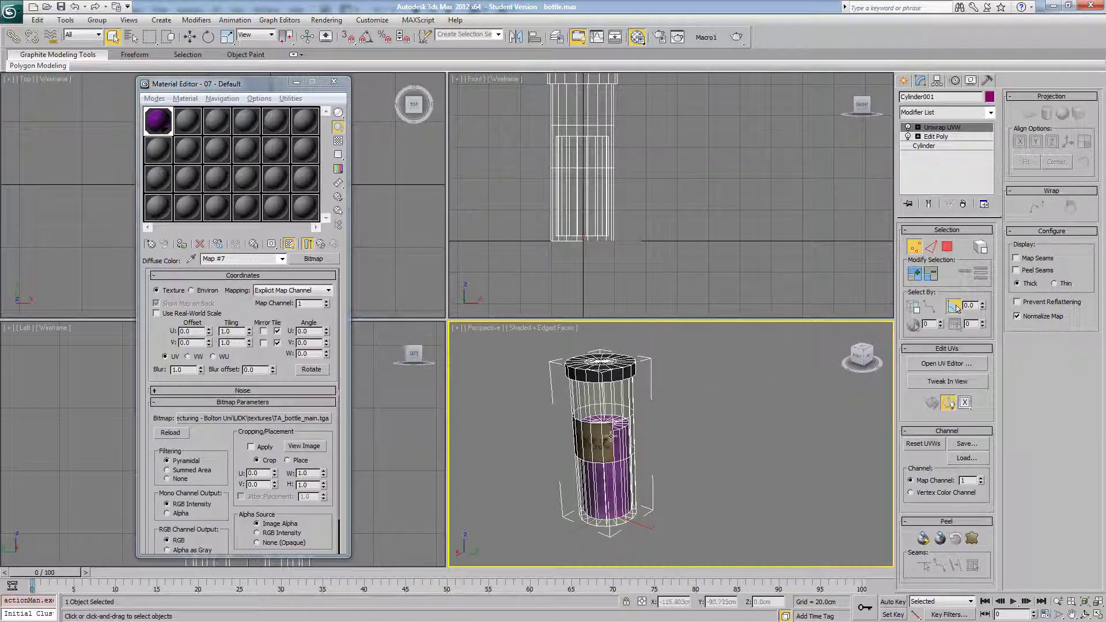
key("F4")
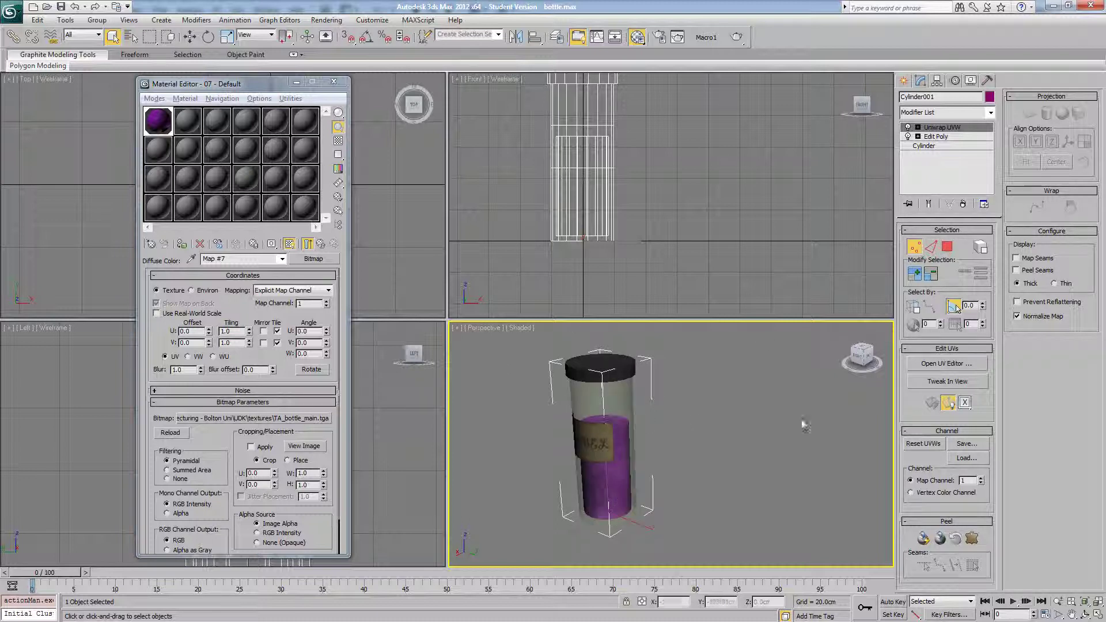
middle_click_drag(654, 402, 623, 398, "alt")
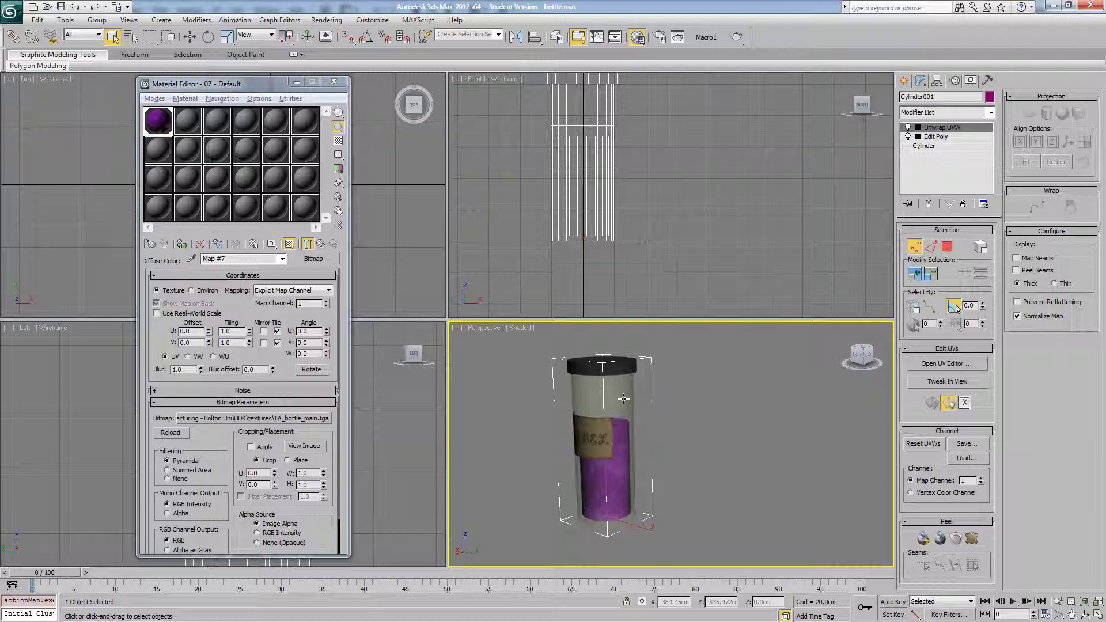
middle_click_drag(621, 391, 653, 442, "alt")
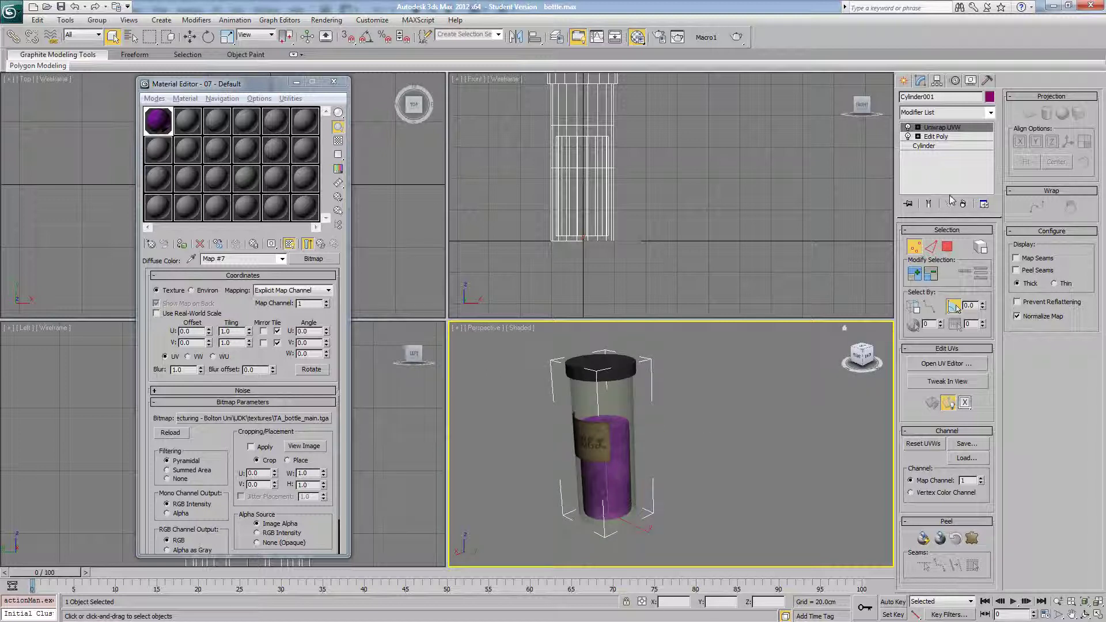
- Add an Edit Poly modifier above Unwrap UVW and select the vertices of the liquid's top surface
left_click(948, 112)
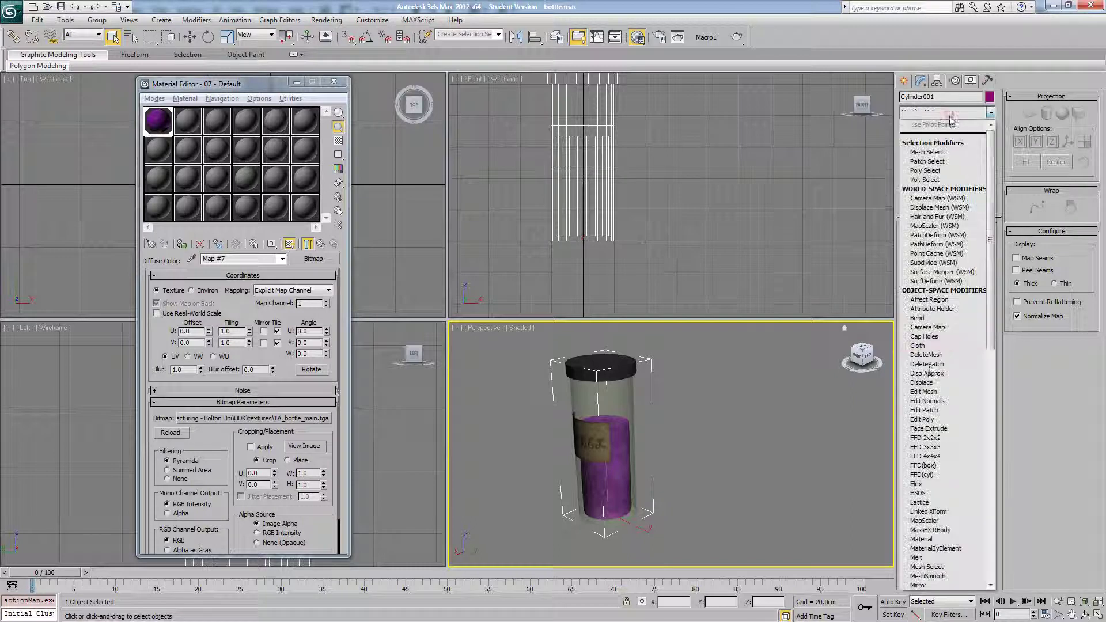
left_click(923, 418)
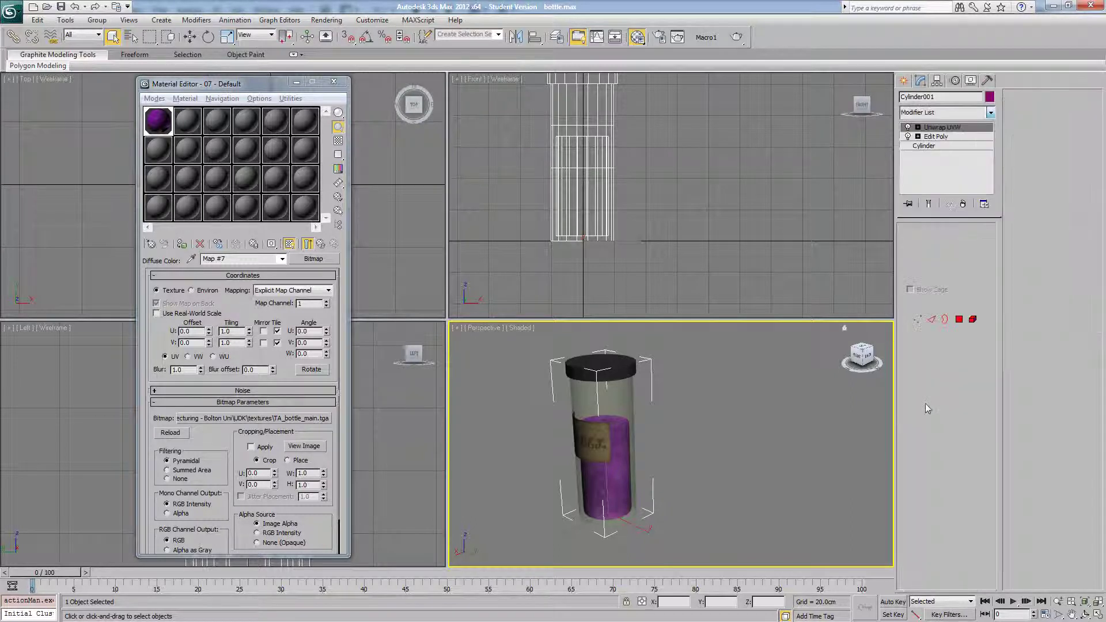
left_click(917, 319)
middle_click_drag(609, 442, 565, 417, "alt")
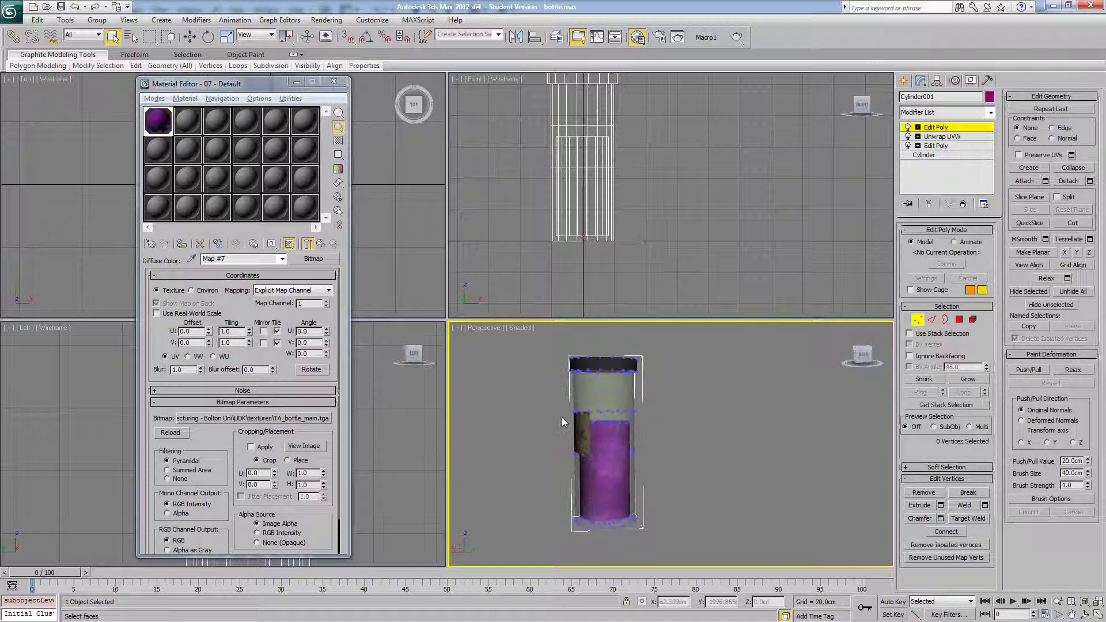
key("F3")
scroll(571, 422, "up", 3)
left_click_drag(490, 403, 616, 424)
mouse_move(616, 424)
middle_mouse_down("alt")
mouse_move(640, 447)
mouse_move(656, 444)
middle_mouse_up("alt")
key("F3")
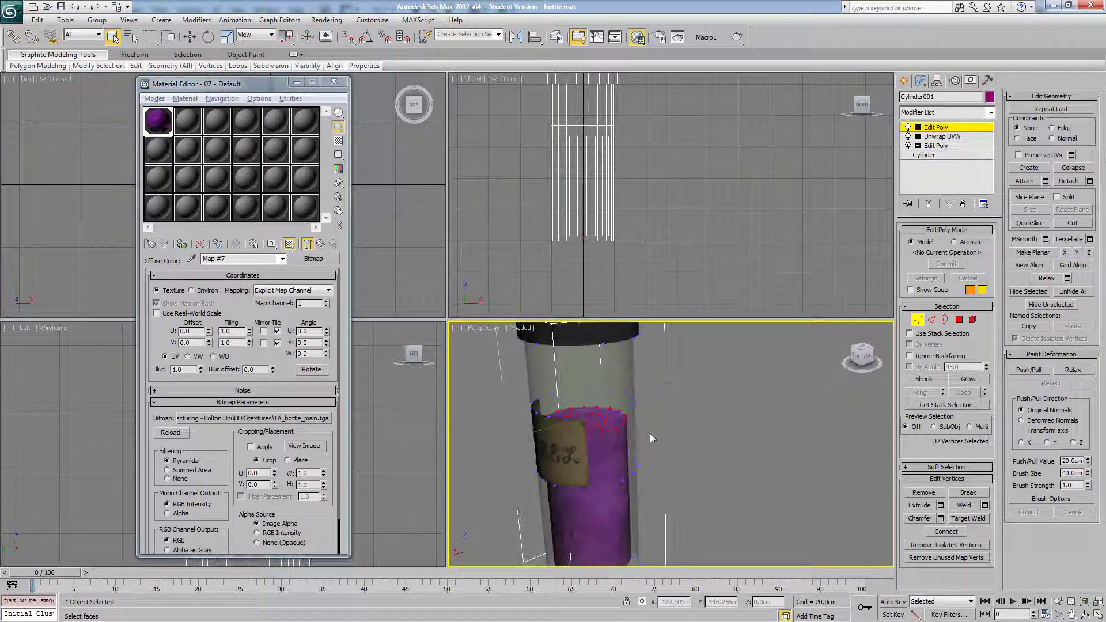
- Apply a Noise modifier to the selected liquid vertices with Fractal on, roughness 0.435 and Z strength 13.878 cm, then deselect the bottle
left_click(990, 113)
scroll(949, 322, "down", 5)
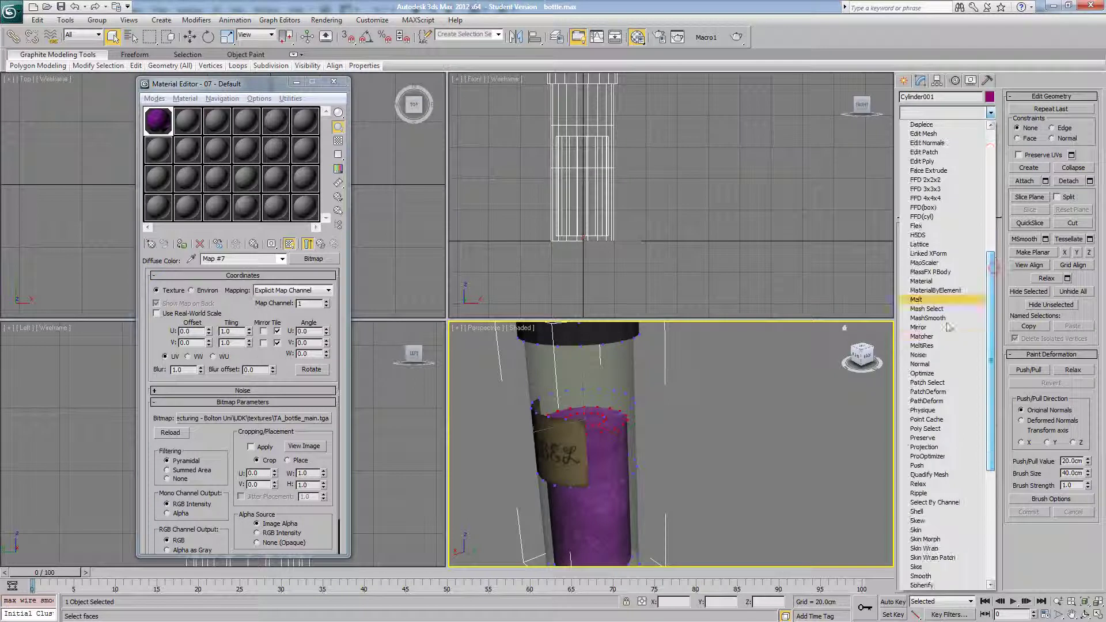
left_click(919, 355)
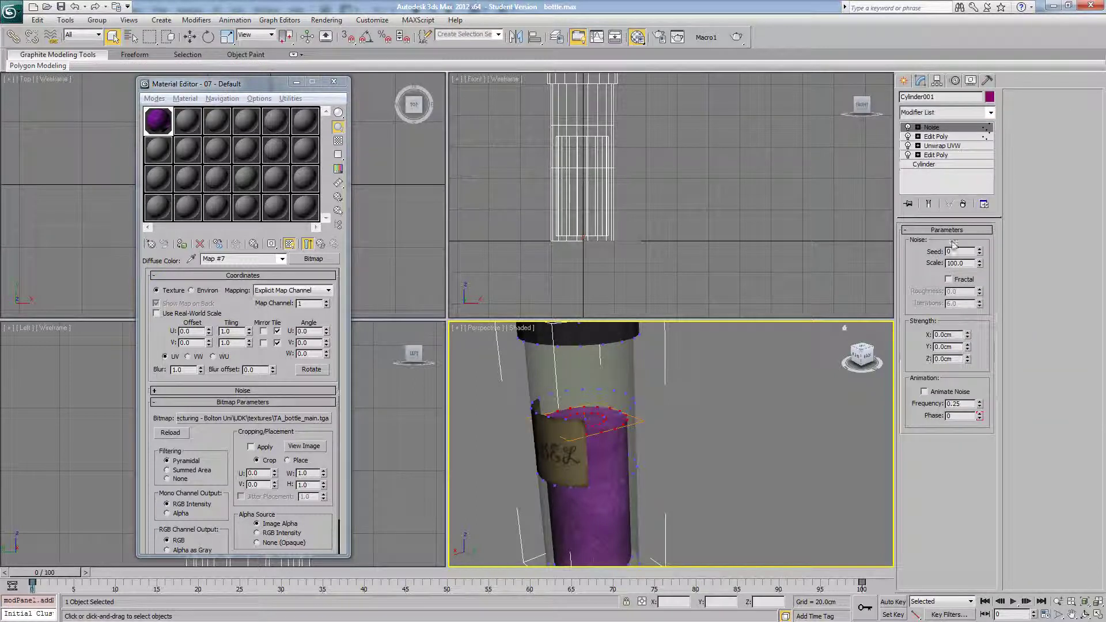
left_click(968, 281)
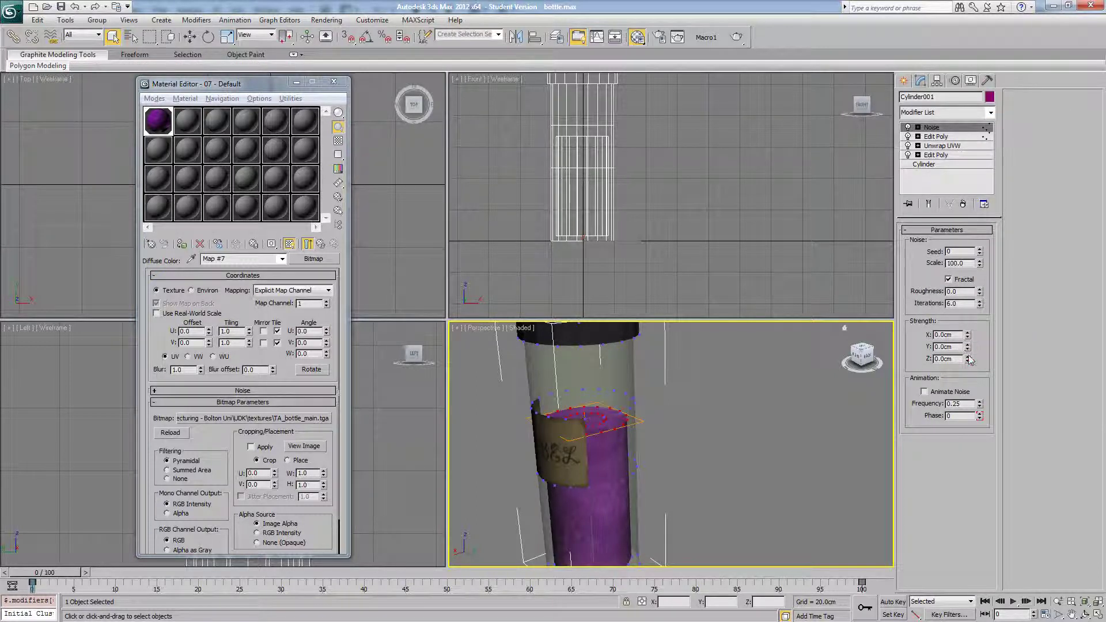
left_click_drag(968, 335, 1009, 211)
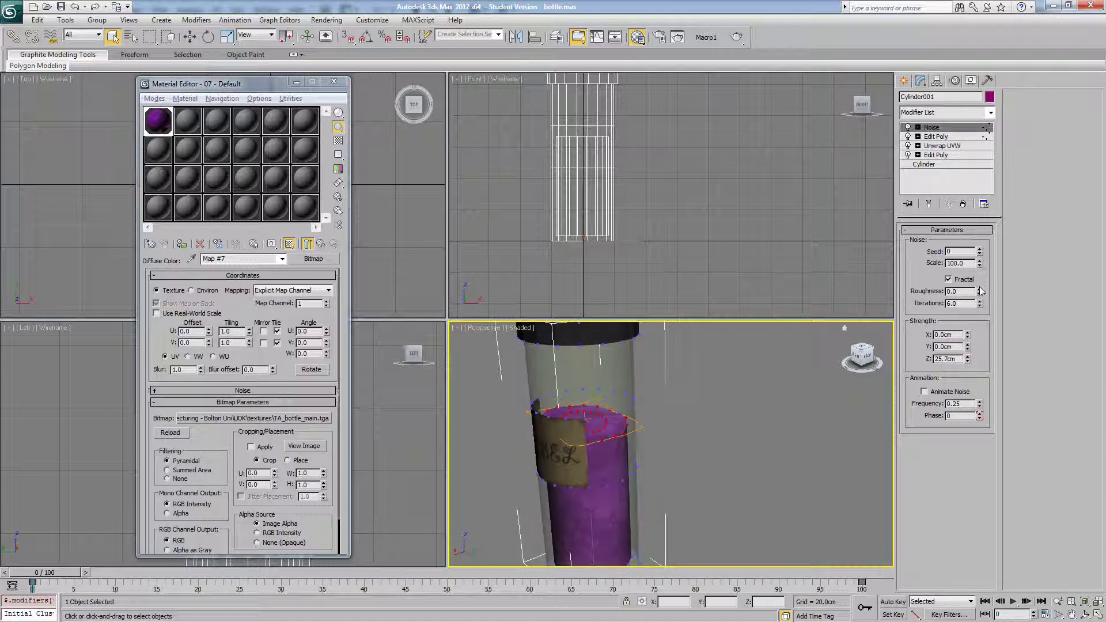
left_click_drag(980, 292, 976, 242)
left_click_drag(967, 360, 778, 436)
left_click(778, 436)
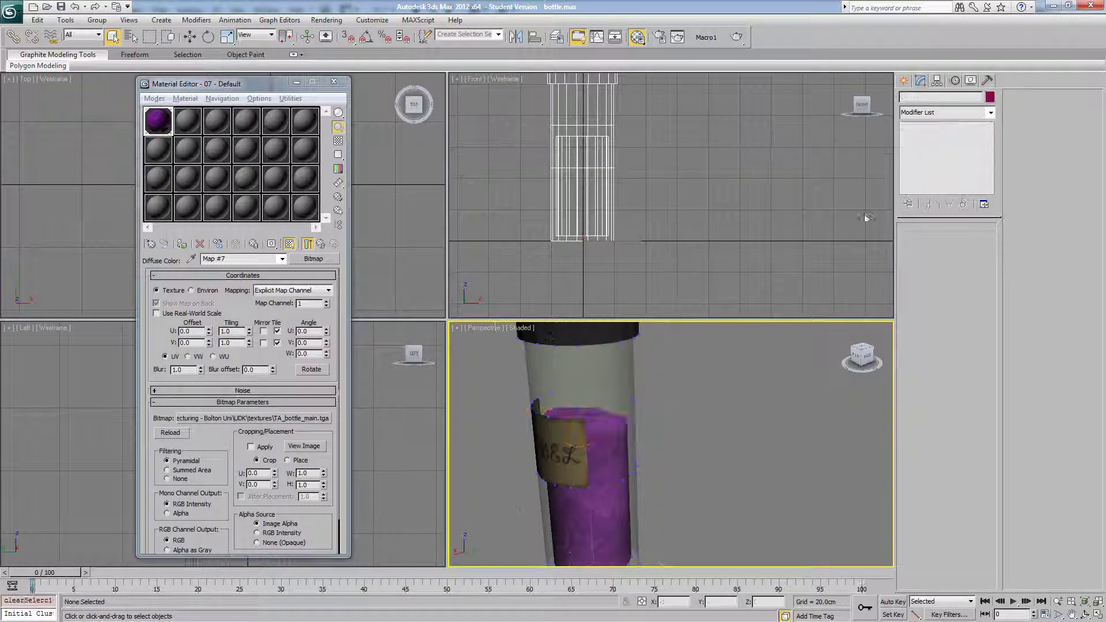
- Examine the noisy liquid surface inside the whole bottle from different angles
scroll(671, 417, "down", 2)
left_click(570, 414)
scroll(694, 437, "down", 4)
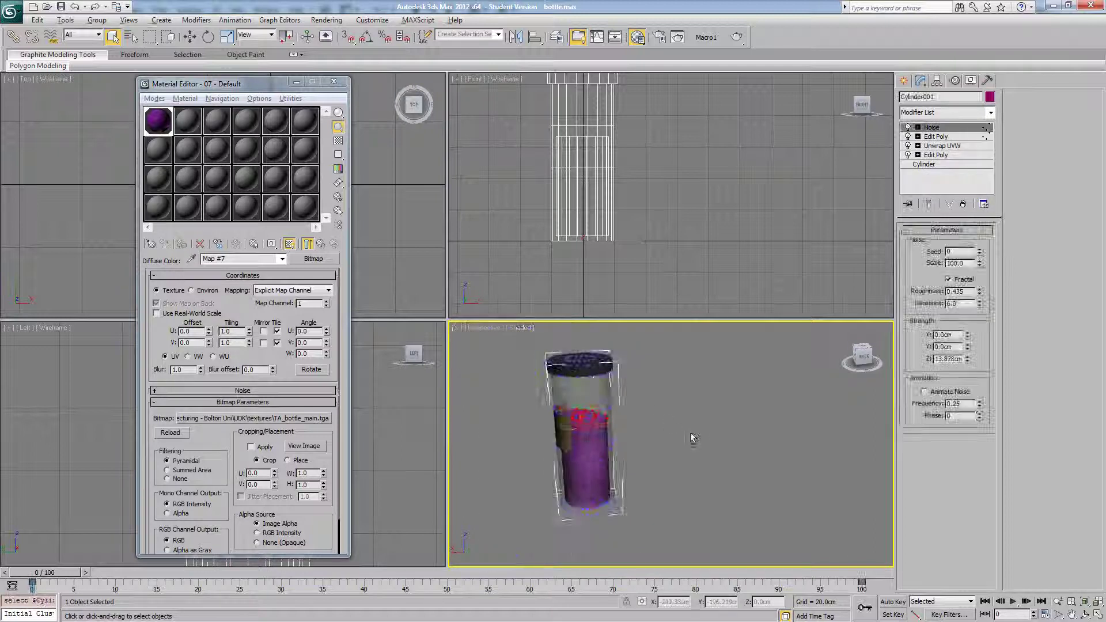
left_click(721, 420)
mouse_move(772, 419)
middle_mouse_down("alt")
mouse_move(855, 425)
mouse_move(927, 412)
mouse_move(720, 423)
mouse_move(765, 420)
middle_mouse_up("alt")
middle_click_drag(654, 397, 751, 437)
left_click(674, 437)
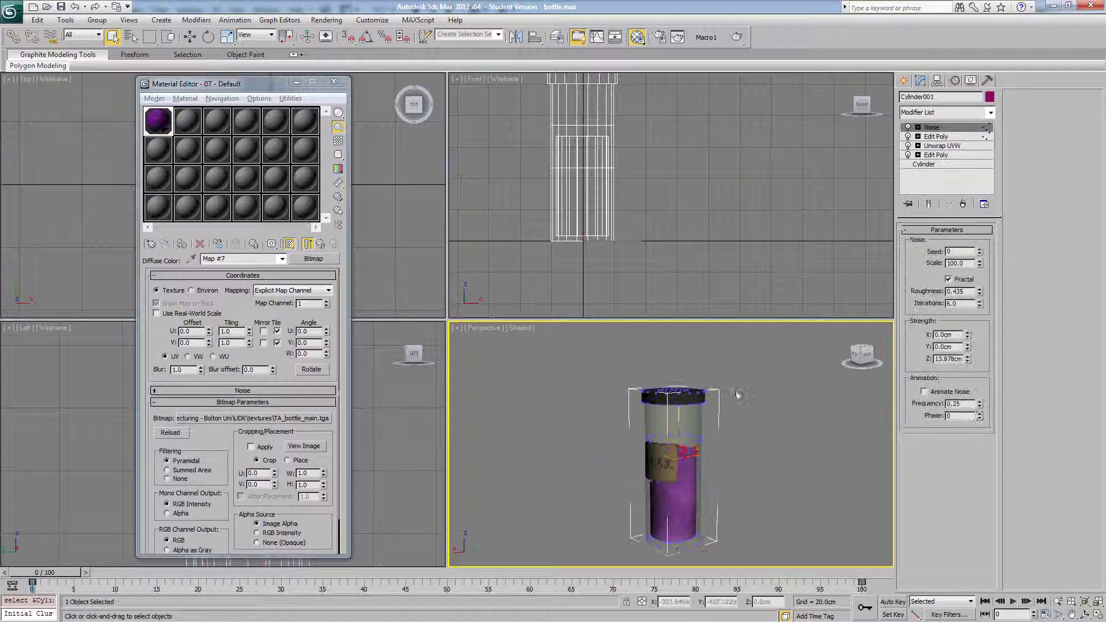
- Switch back to Photoshop, clear the selection around the liquid area and collapse the liquid group
key("alt+Tab")
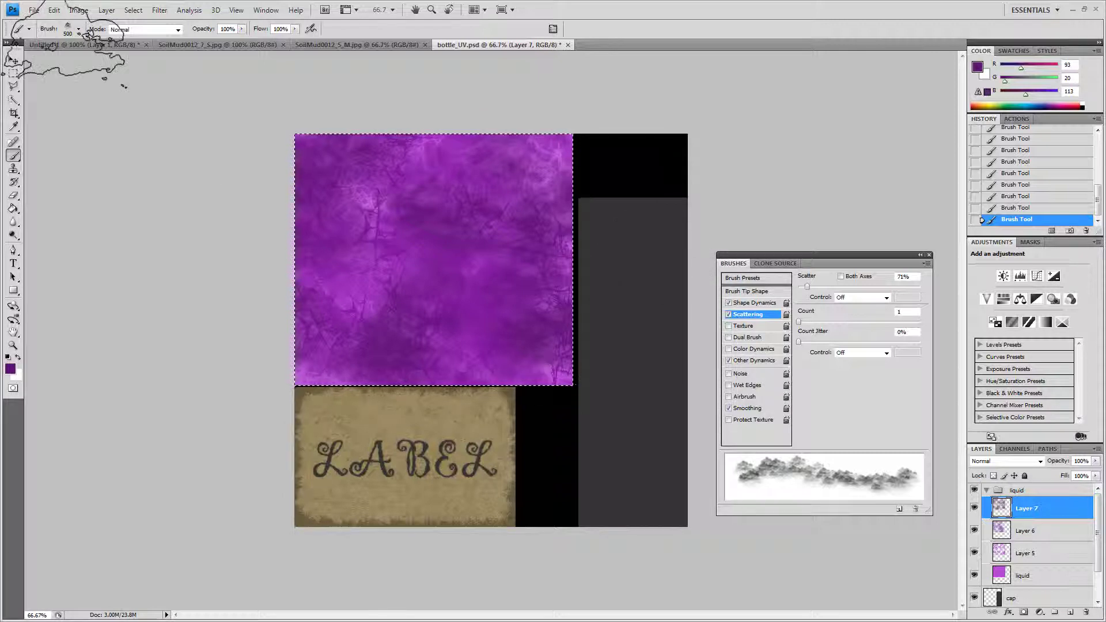
left_click(14, 76)
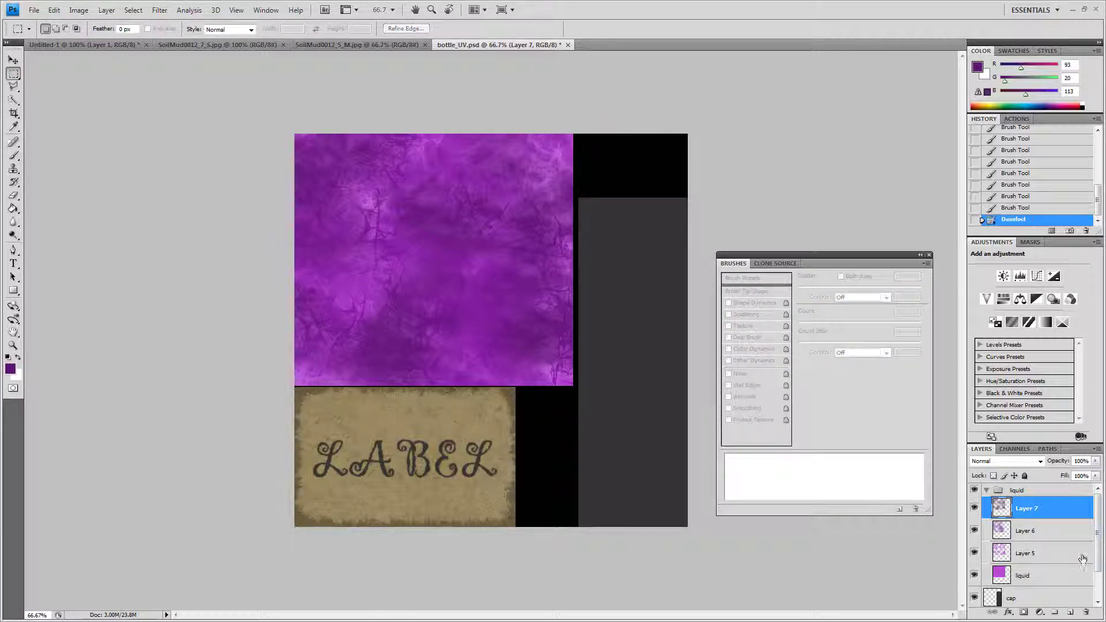
mouse_move(1096, 535)
left_mouse_down()
mouse_move(1095, 546)
mouse_move(1099, 515)
left_mouse_up()
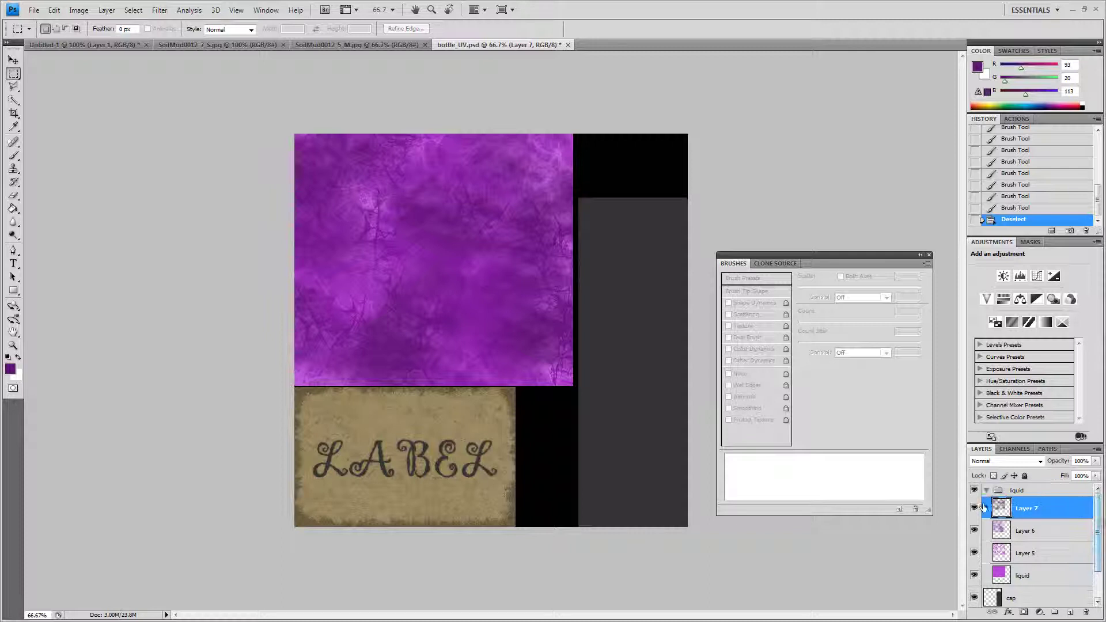
left_click(986, 490)
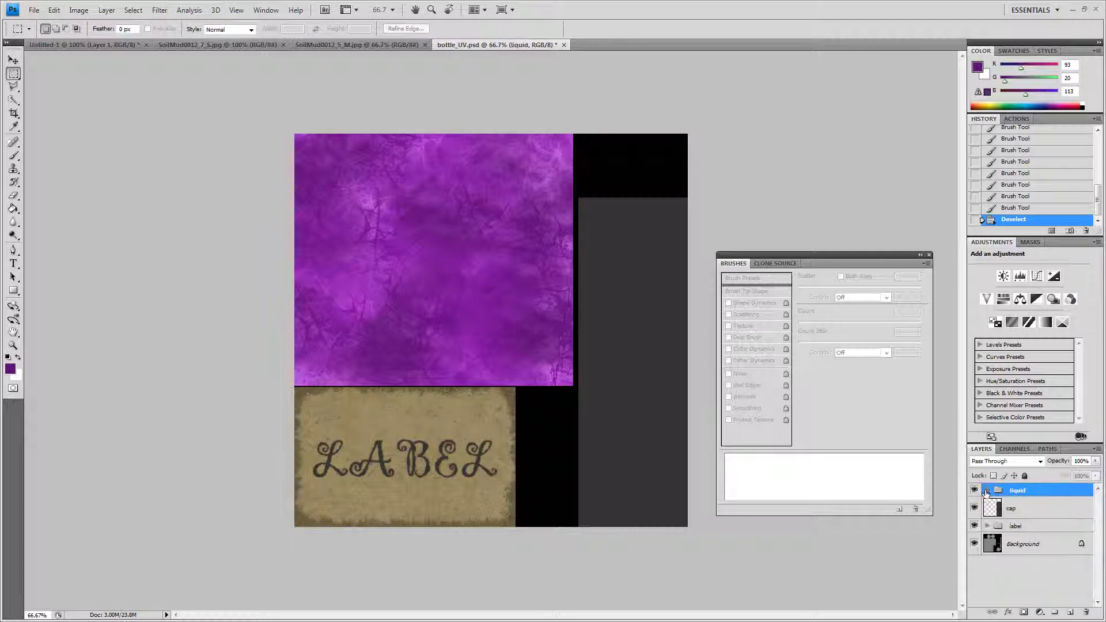
- Create a layer group named cap above the cap layer and move the cap layer into it
left_click(1011, 512)
left_click(1055, 612)
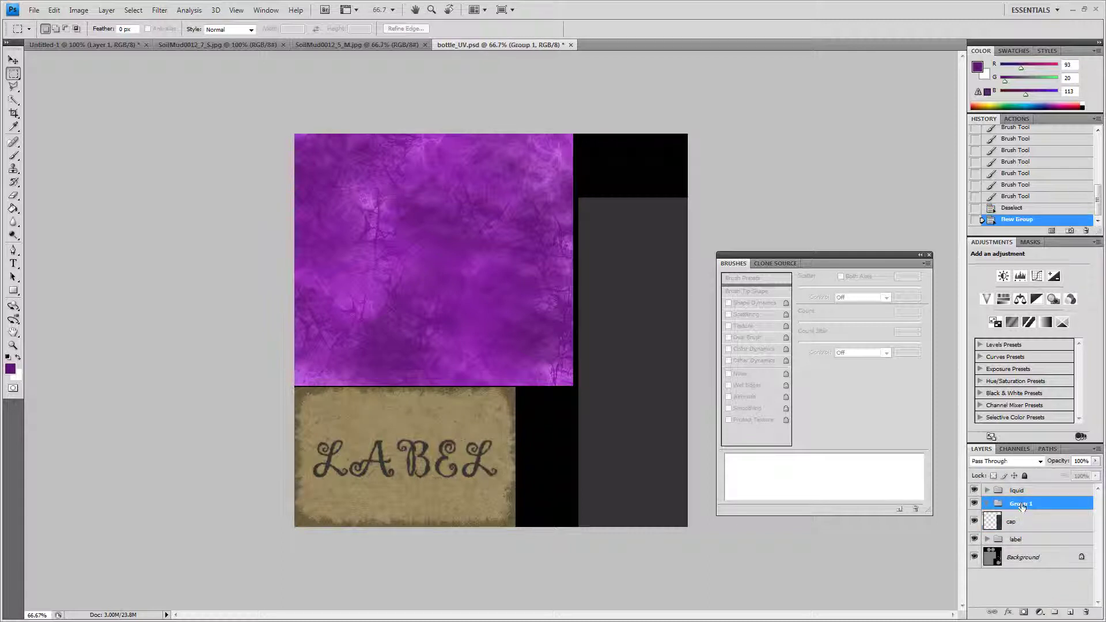
left_click(1022, 503)
type("cap")
key("Return")
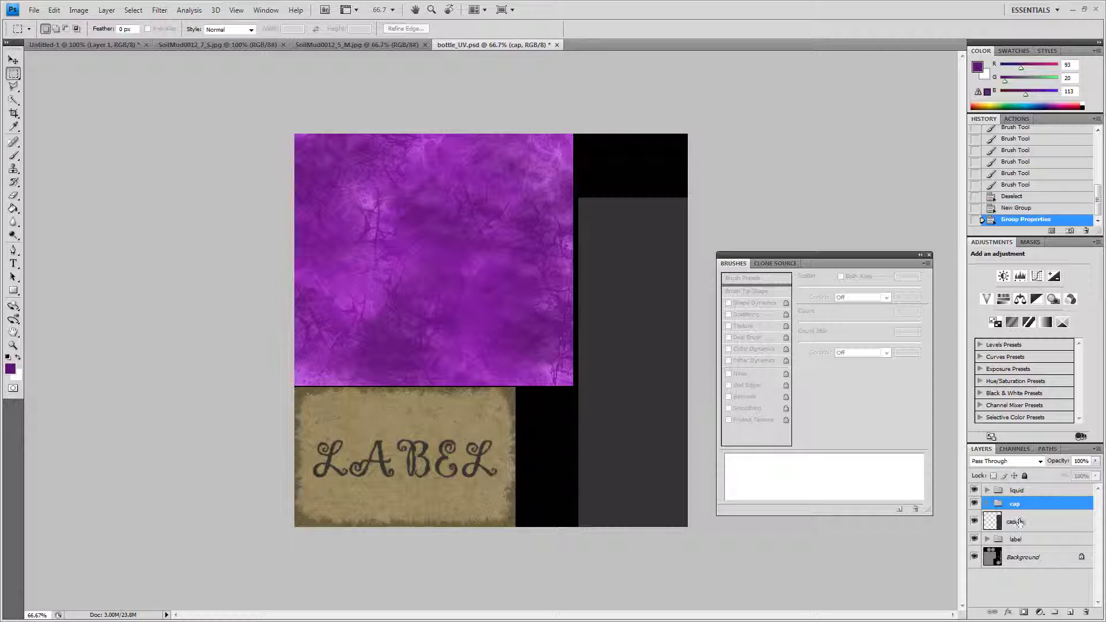
left_click_drag(1018, 521, 1013, 504)
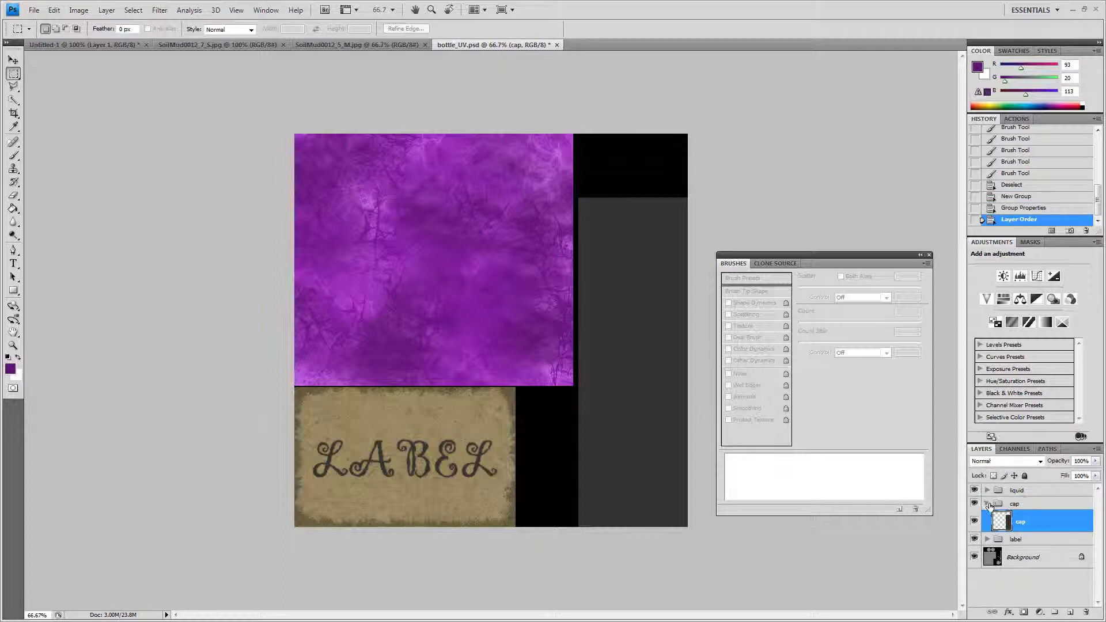
left_click(987, 505)
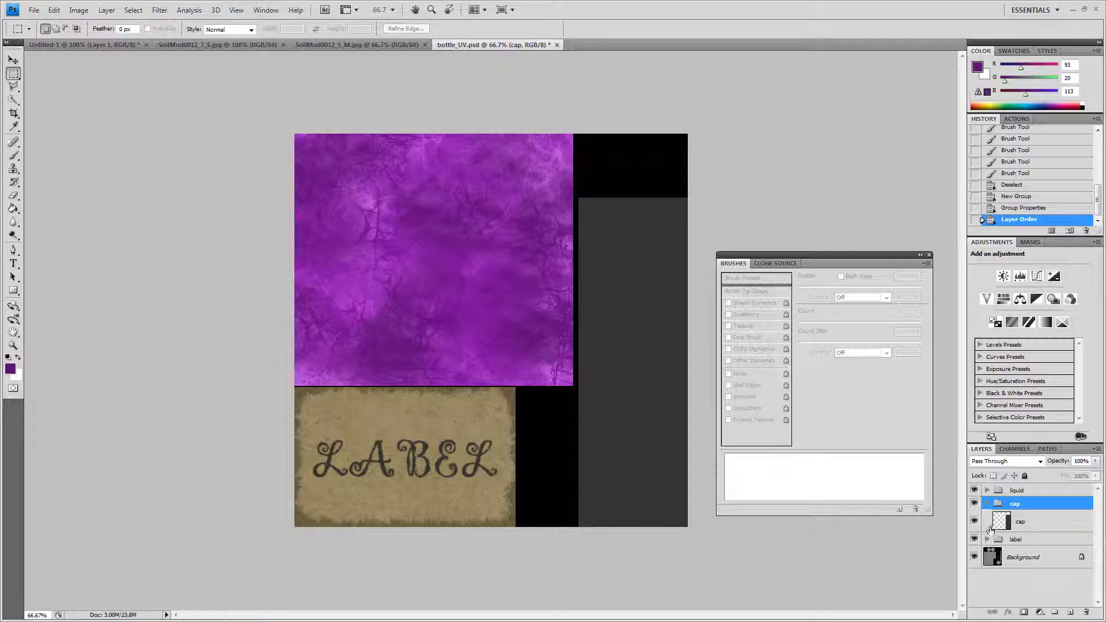
- Select the cap layer and hide it to expose the cap's UV wireframe
left_click(974, 521)
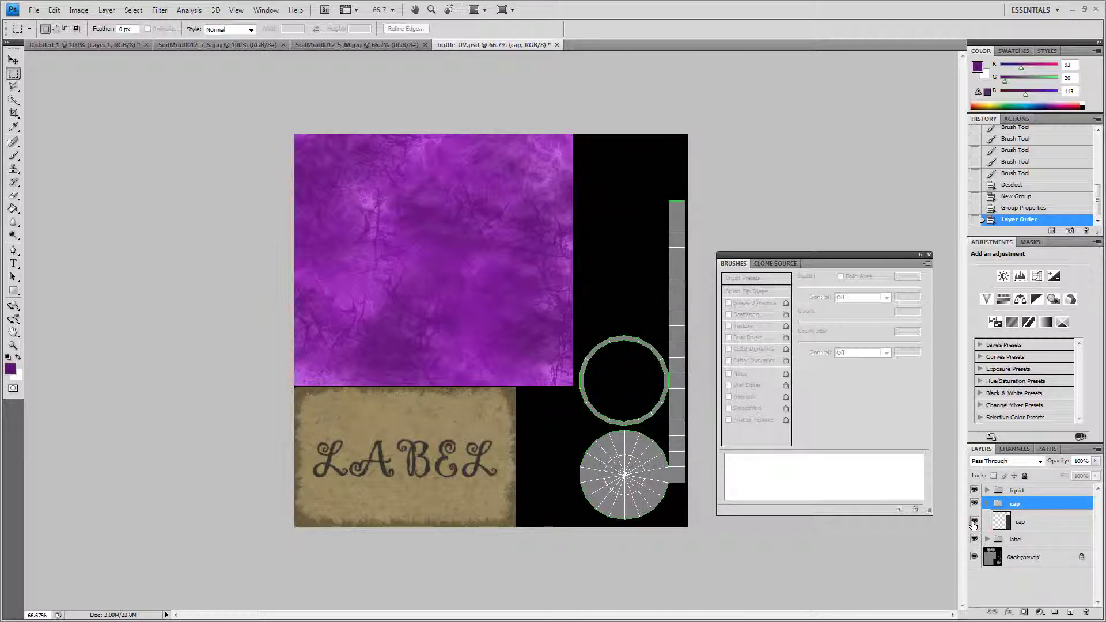
left_click(973, 522)
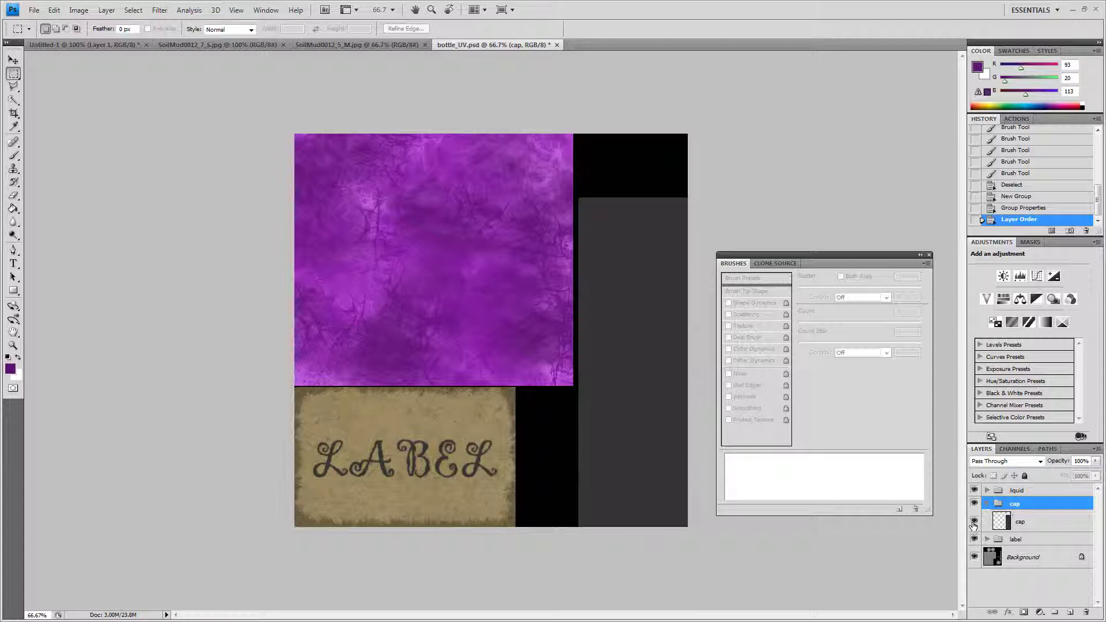
left_click(1007, 521)
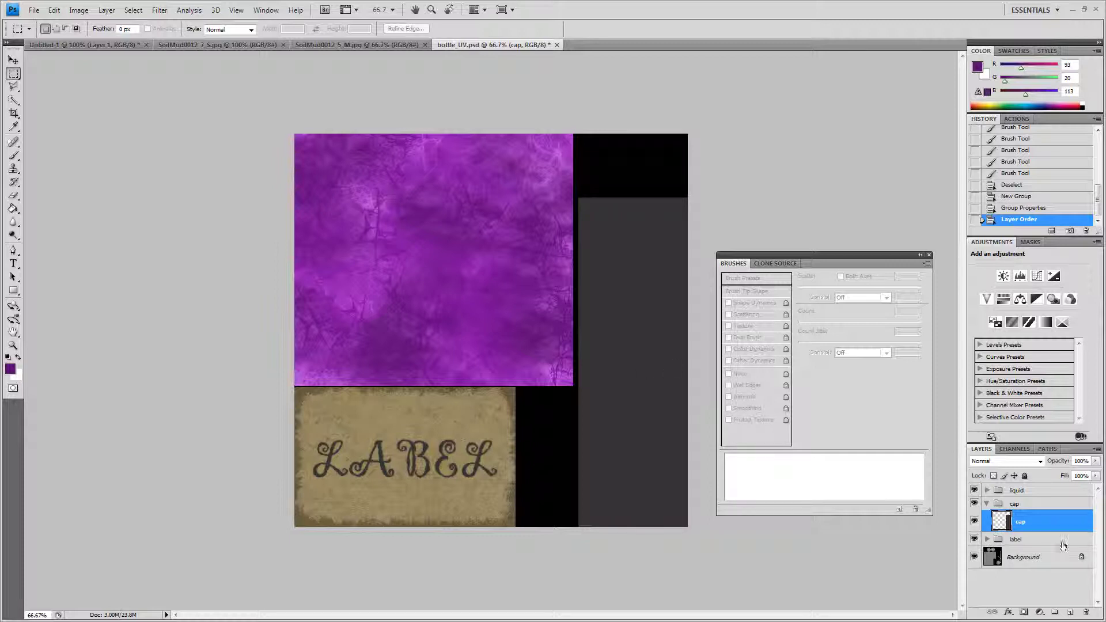
left_click(975, 524)
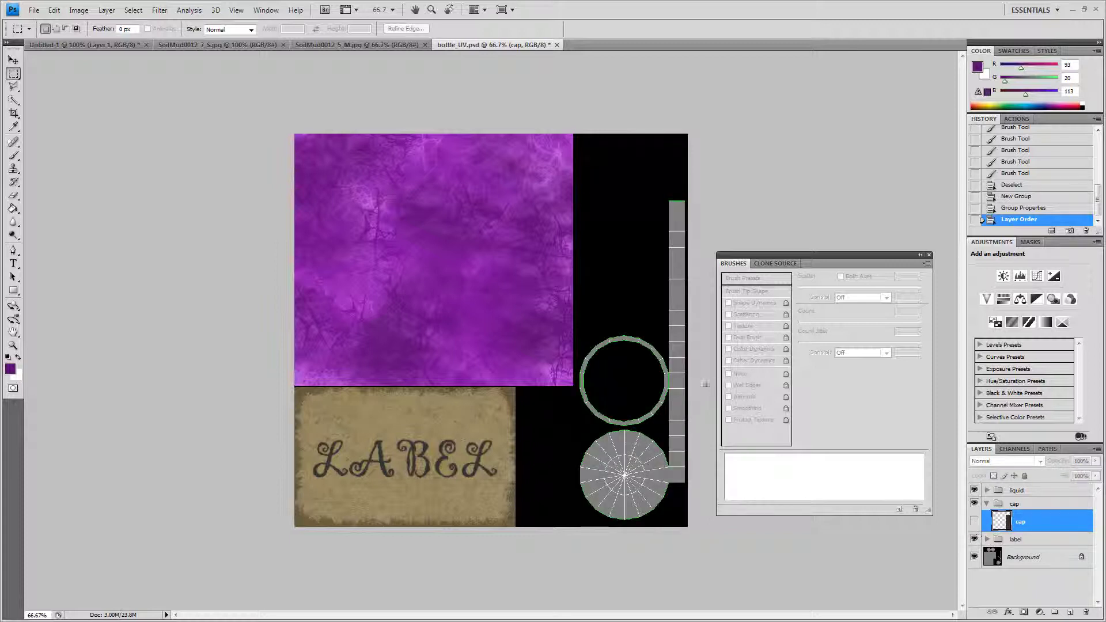
- Create a new layer above the cap layer and set the foreground colour to light grey b8b8b8 for the Brush tool
left_click(1069, 611)
left_click(13, 345)
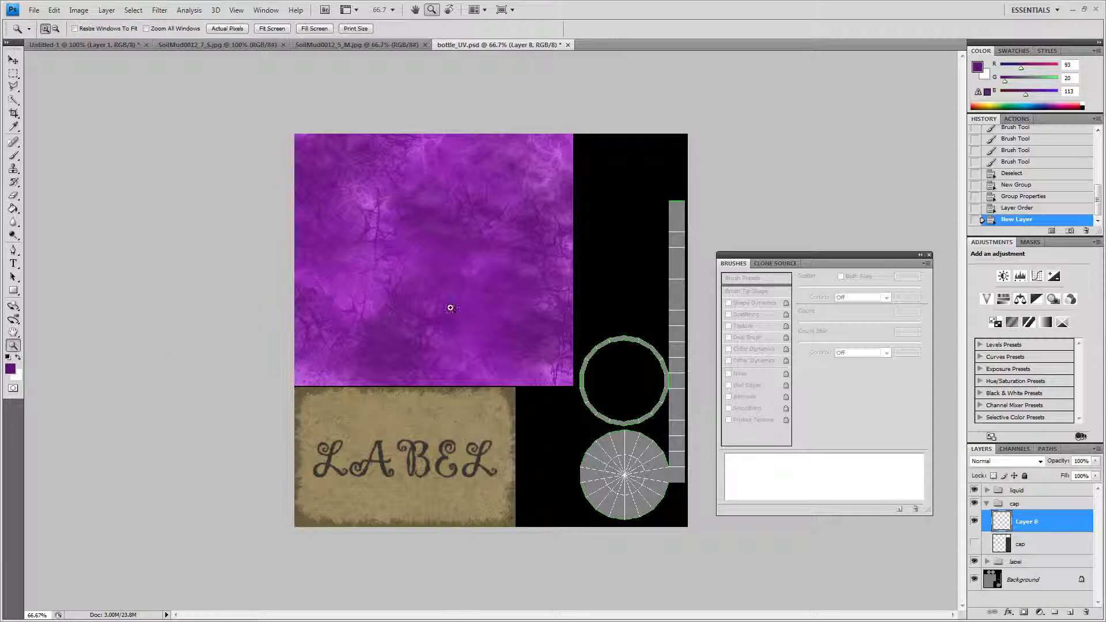
left_click_drag(704, 181, 559, 534)
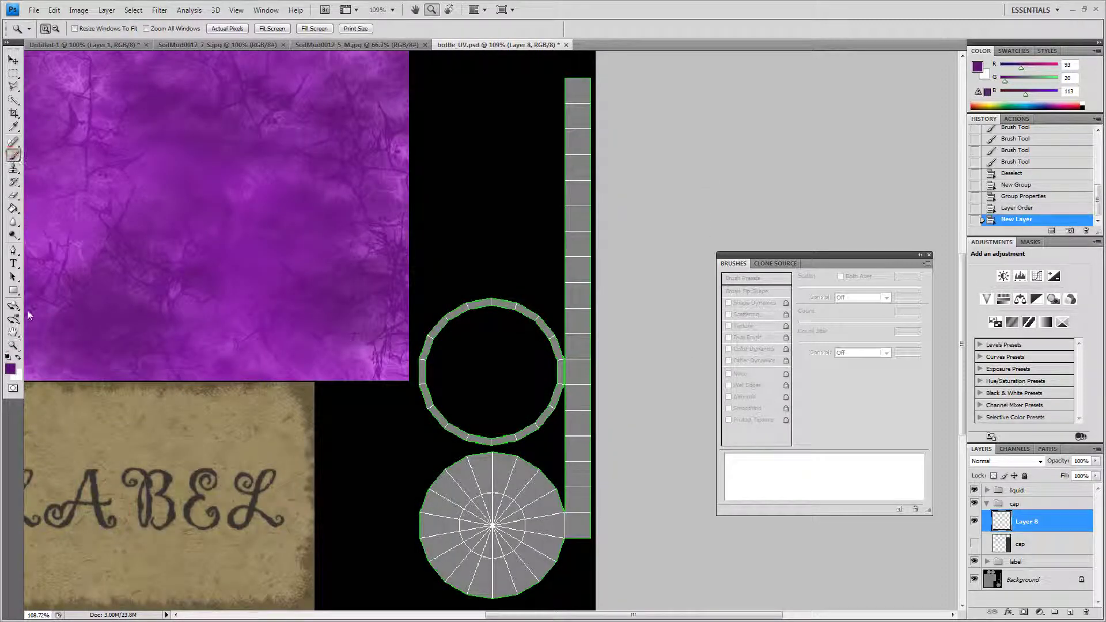
left_click(11, 154)
left_click(10, 368)
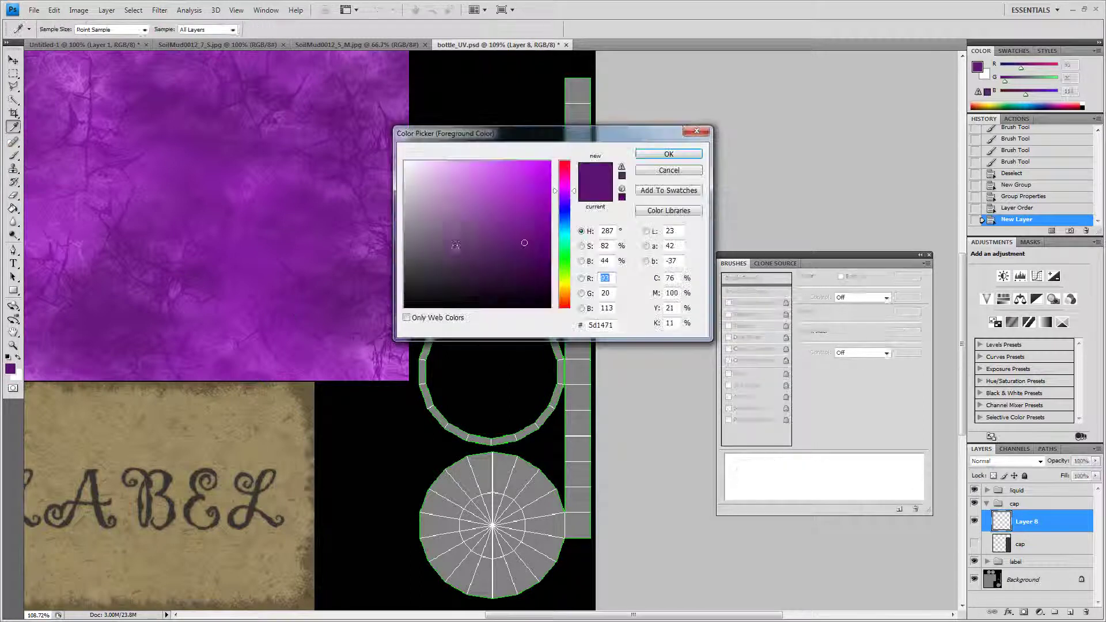
left_click_drag(466, 229, 389, 201)
left_click(648, 158)
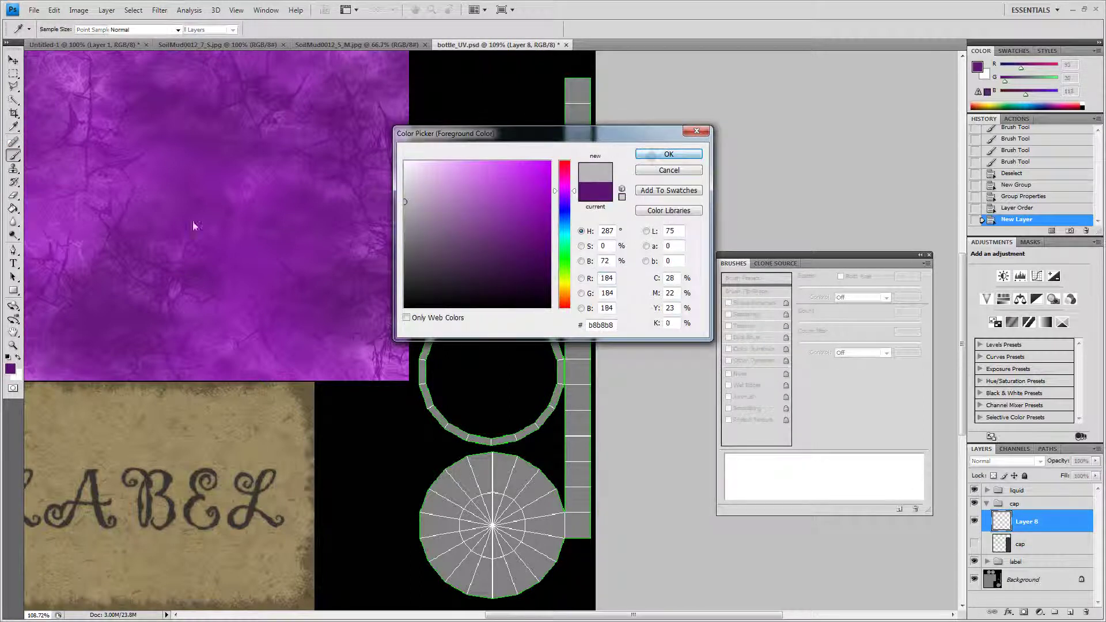
- Choose the rough 63 px brush tip, reduce its diameter to 15 px, and undo a test stroke beside the cap's side strip
right_click(490, 289)
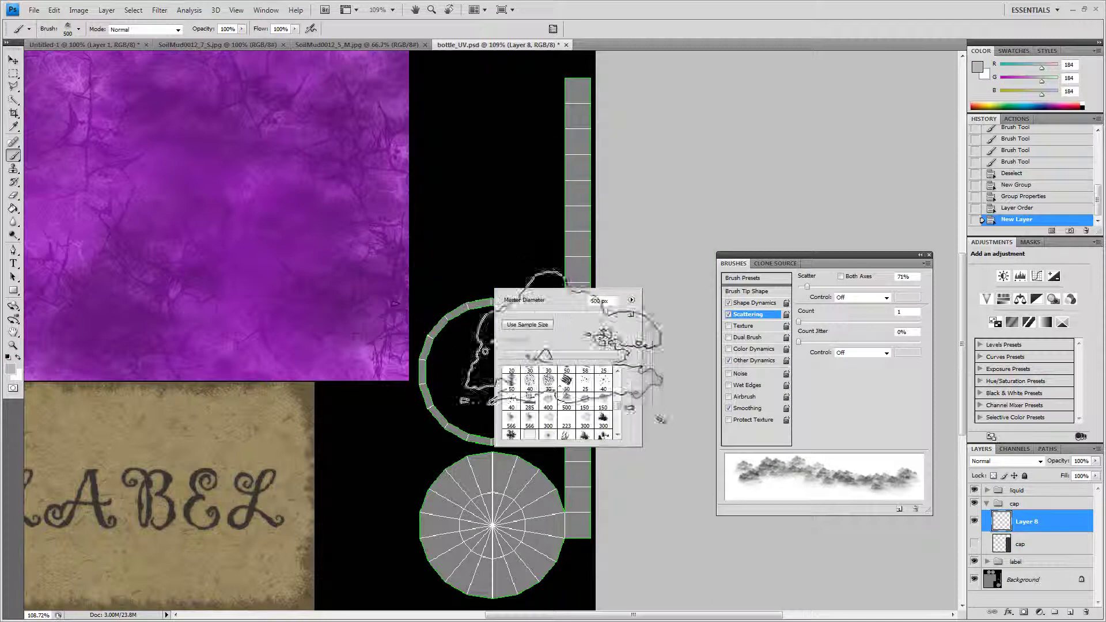
mouse_move(617, 406)
left_mouse_down()
mouse_move(619, 427)
mouse_move(618, 391)
left_mouse_up()
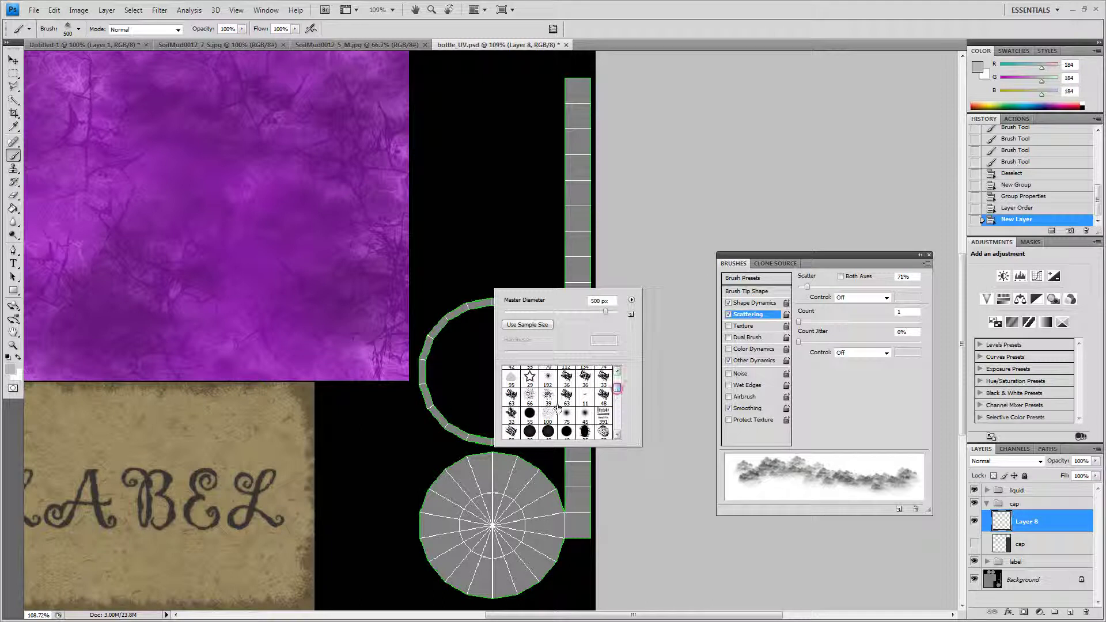
left_click(529, 396)
left_click(515, 398)
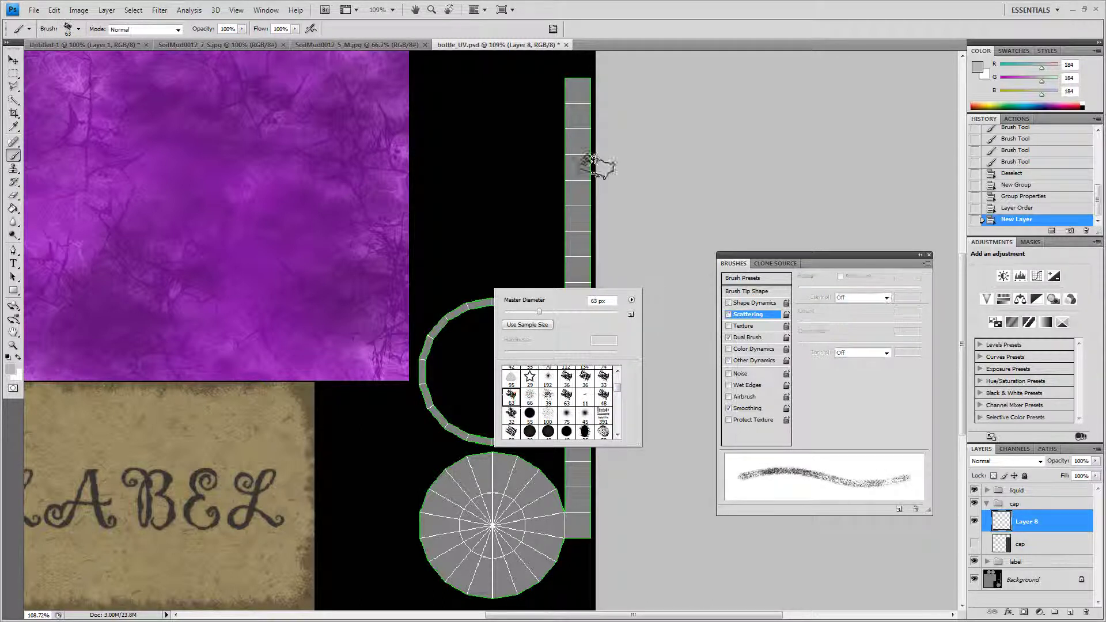
left_click(553, 157)
right_click(558, 163)
left_click(579, 187)
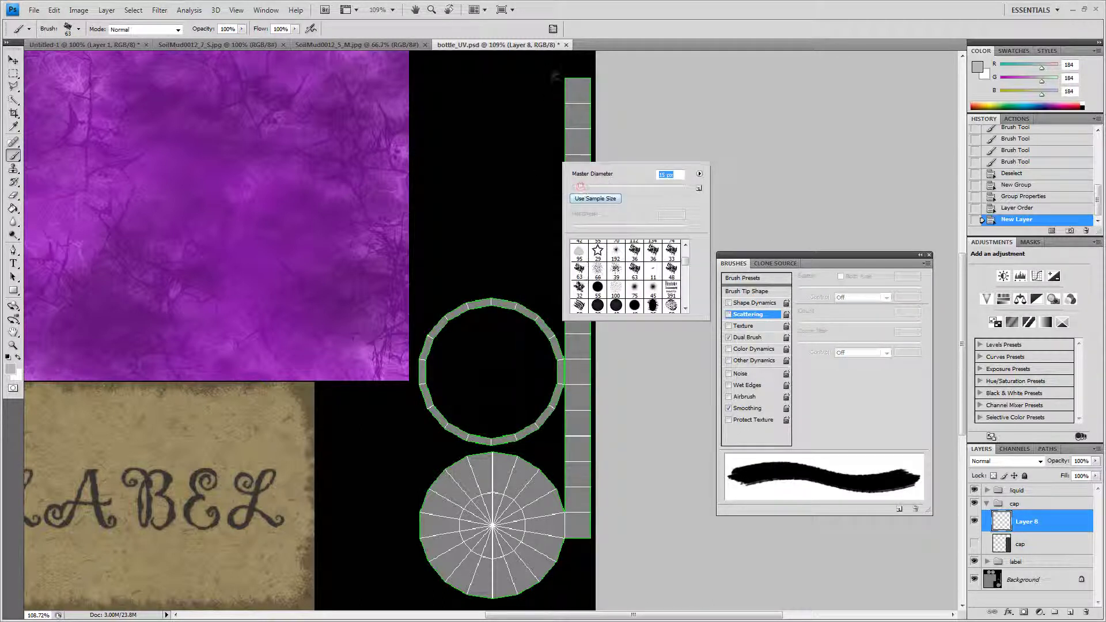
left_click(561, 77)
left_click_drag(561, 77, 560, 102)
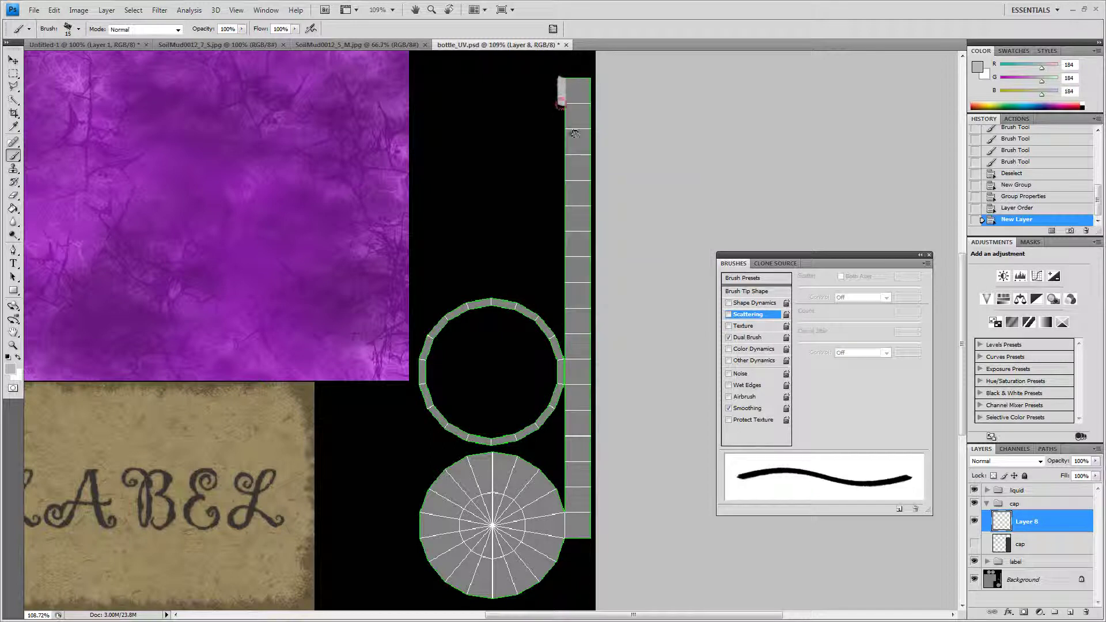
key("ctrl+z")
- Enable Shape Dynamics for the brush with 100% size jitter and 0% minimum diameter
left_click(729, 315)
left_click(729, 315)
left_click(741, 303)
left_click(746, 303)
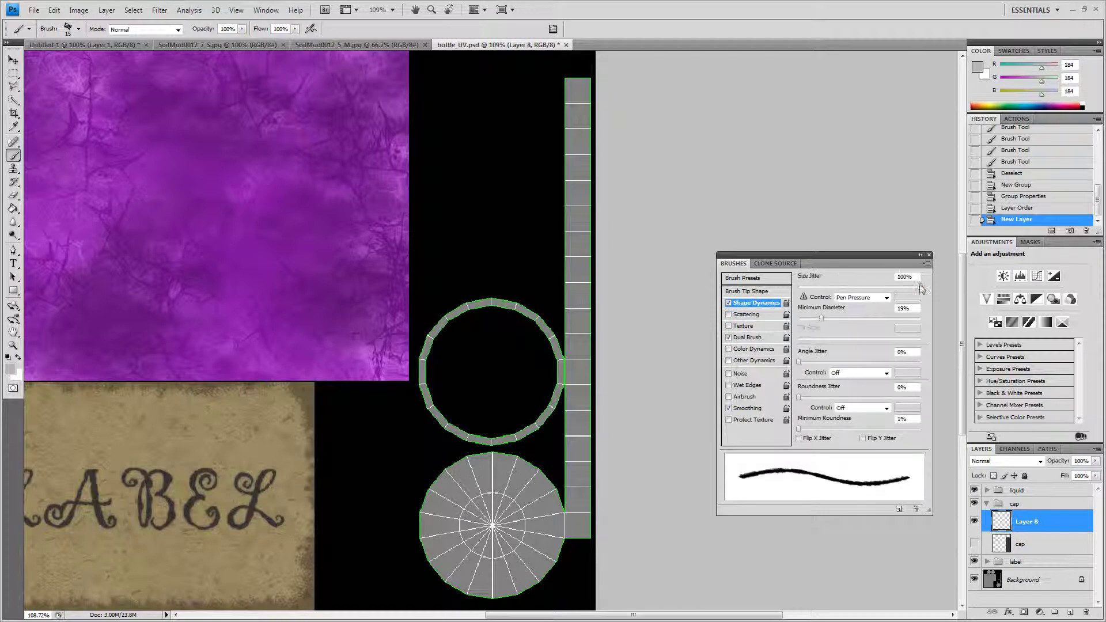
mouse_move(919, 283)
left_mouse_down()
mouse_move(847, 284)
mouse_move(920, 297)
left_mouse_up()
left_click_drag(821, 316, 798, 317)
- Paint straight, rough grey lines along both long edges of the cap's side strip
left_click_drag(565, 77, 563, 119)
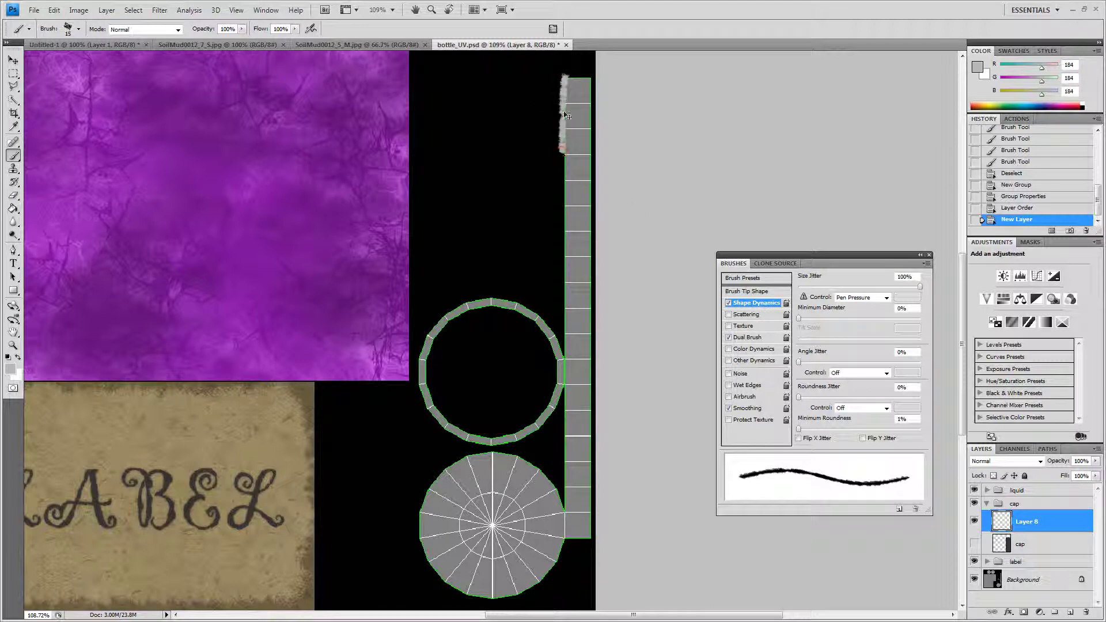
left_click_drag(565, 79, 563, 78)
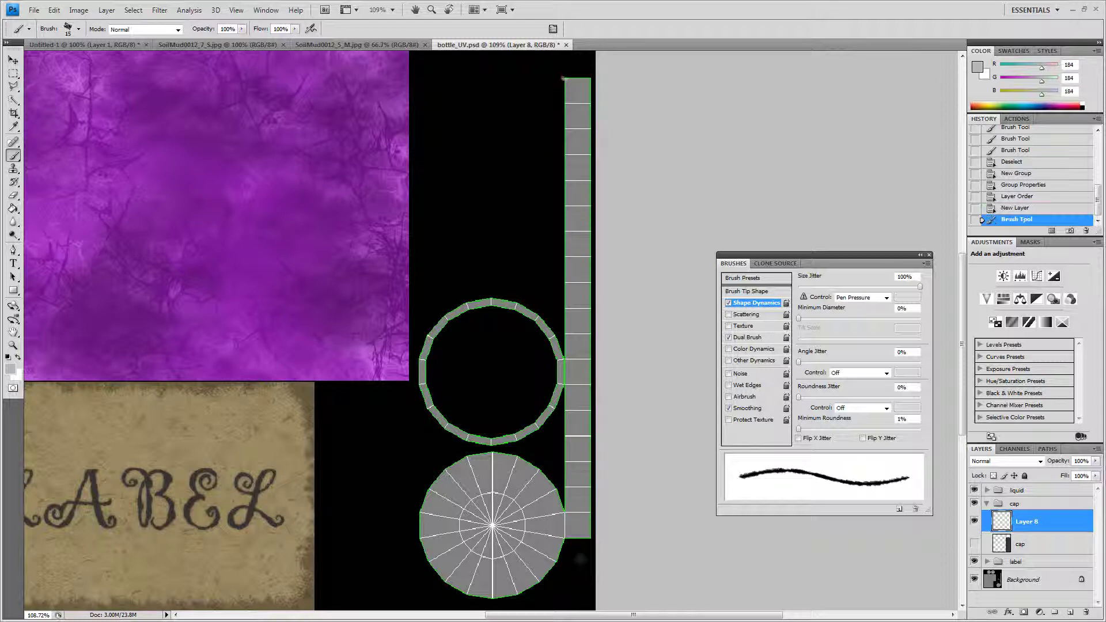
left_click(564, 540, "shift")
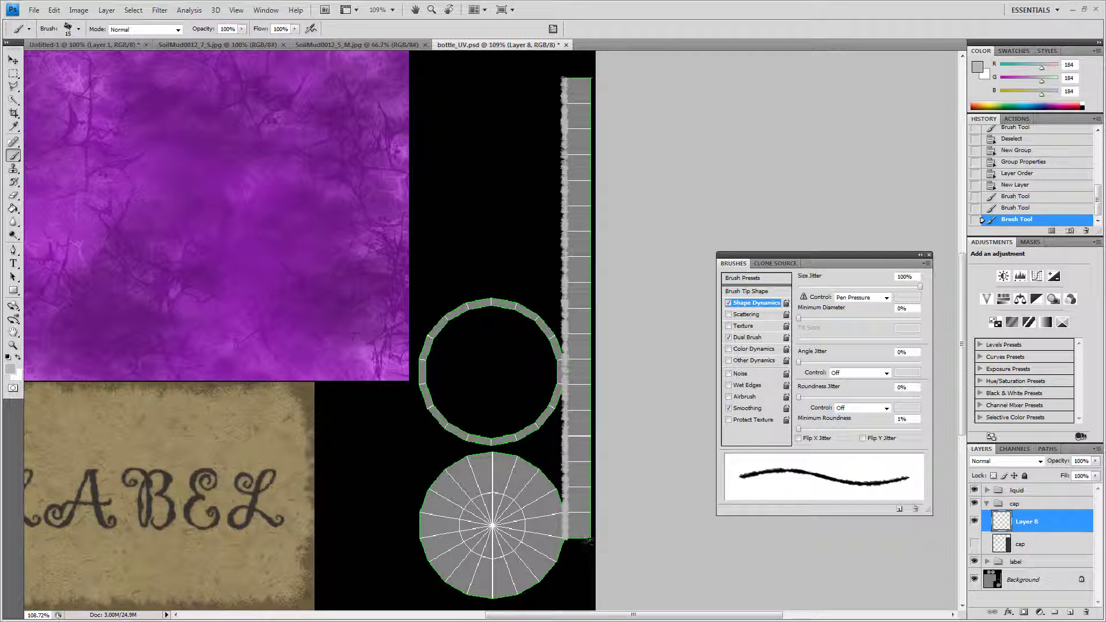
left_click(592, 539, "shift")
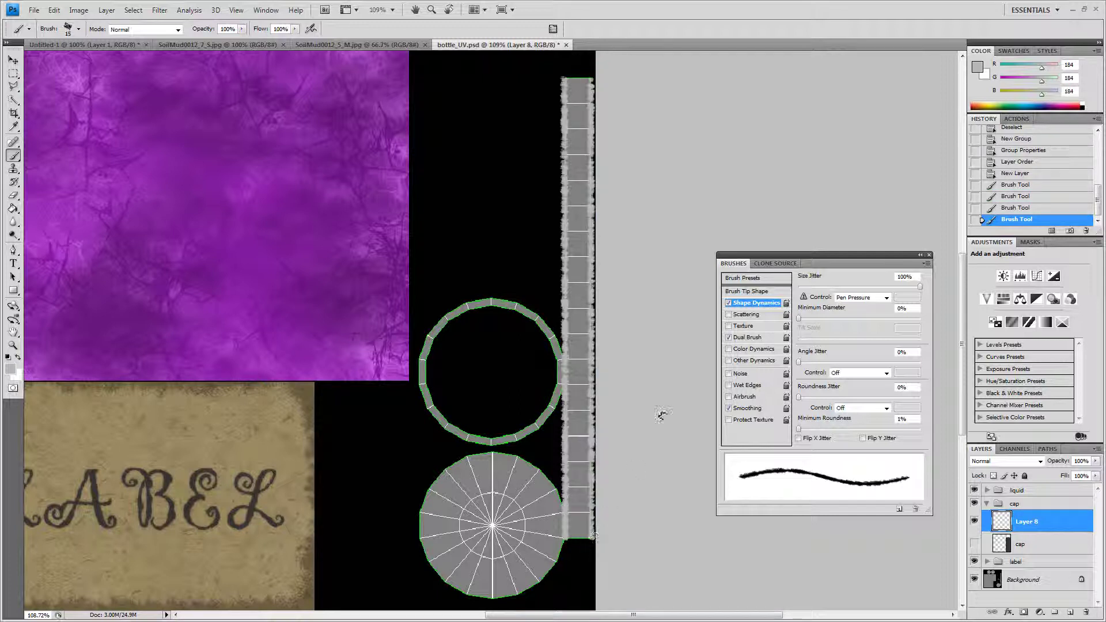
- Lower the stroke layer's opacity to 53% and preview the grey edge lines over the cap layer
left_click(982, 543)
left_click(974, 544)
left_click(974, 545)
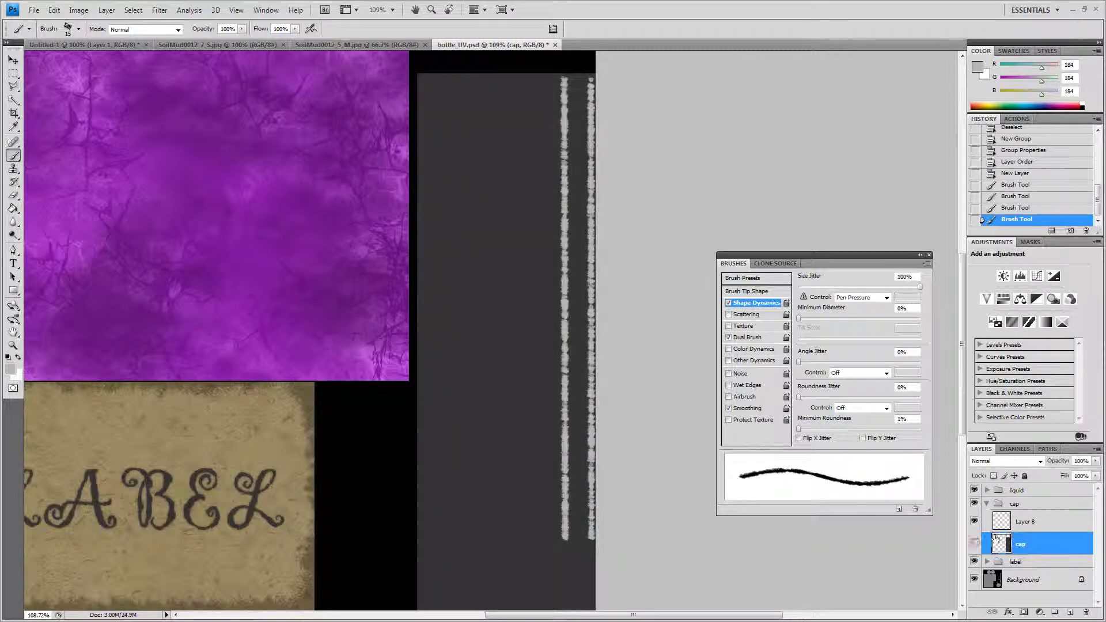
left_click(1024, 523)
left_click(1095, 461)
left_click_drag(1096, 461, 1068, 473)
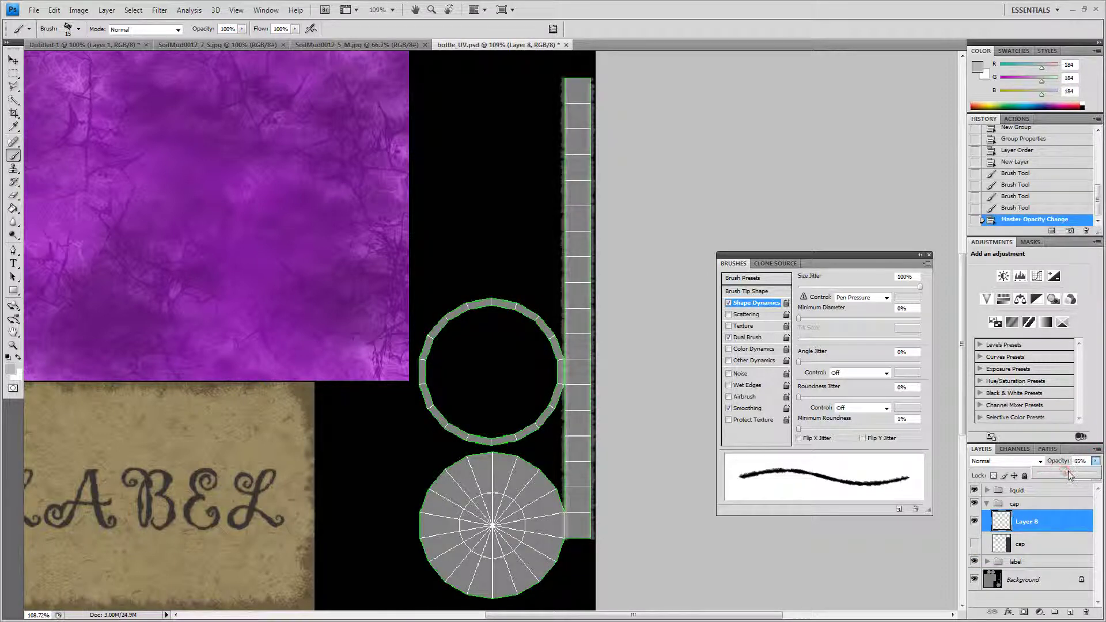
left_click(978, 545)
left_click(978, 545)
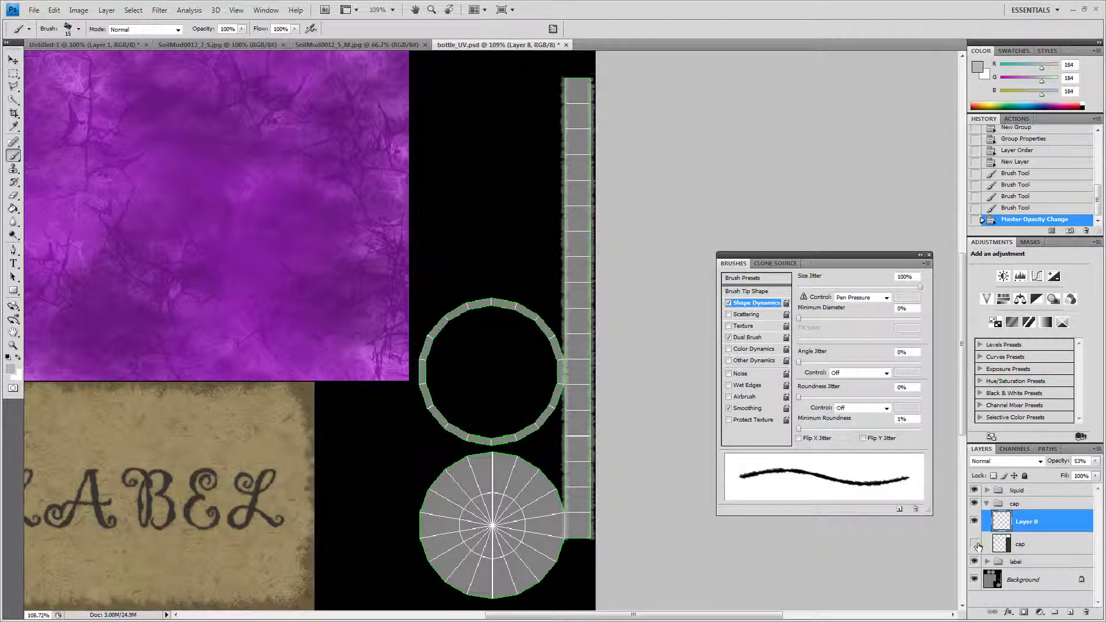
left_click(978, 546)
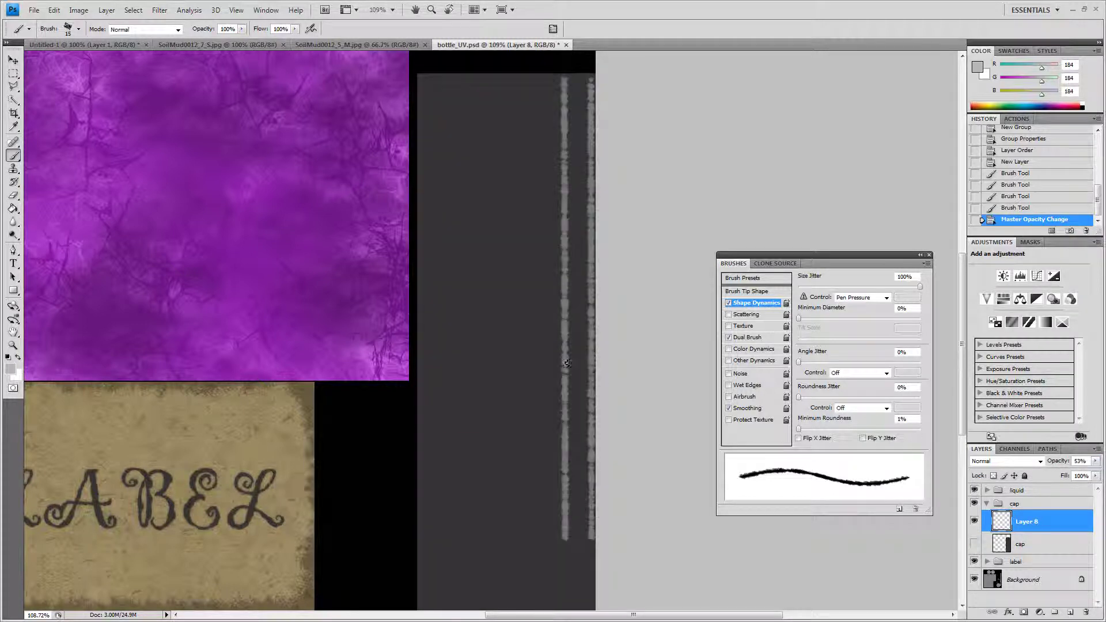
- Hide the cap layer and paint rough grey outlines around the cap's ring and disc in the UV map
left_click(978, 545)
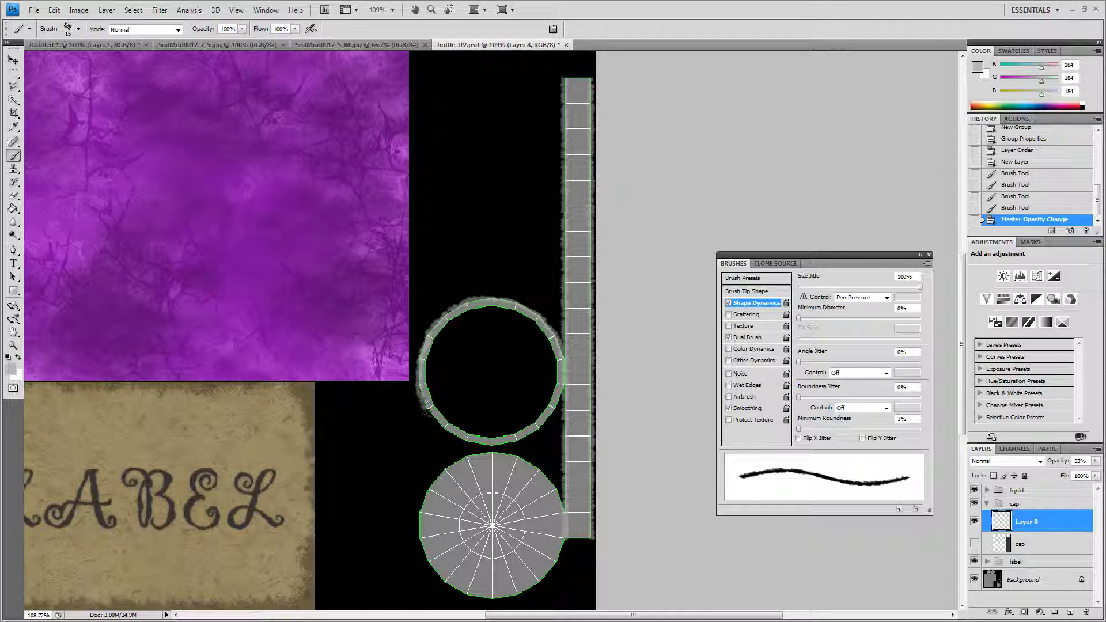
mouse_move(436, 422)
left_mouse_down()
mouse_move(487, 445)
mouse_move(527, 436)
left_mouse_up()
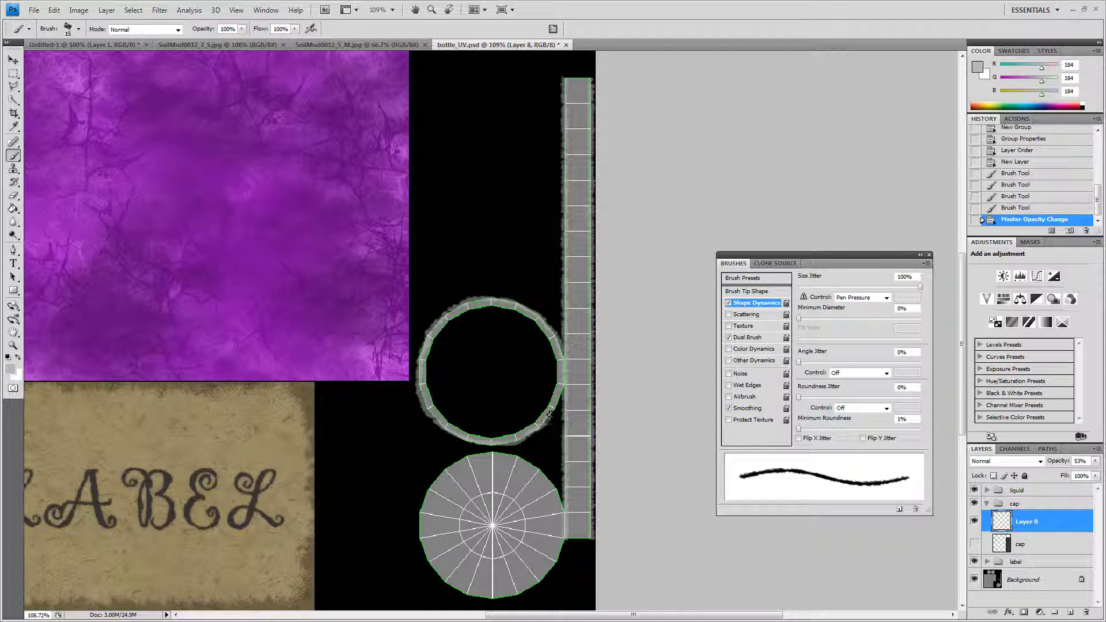
left_click_drag(559, 386, 562, 405)
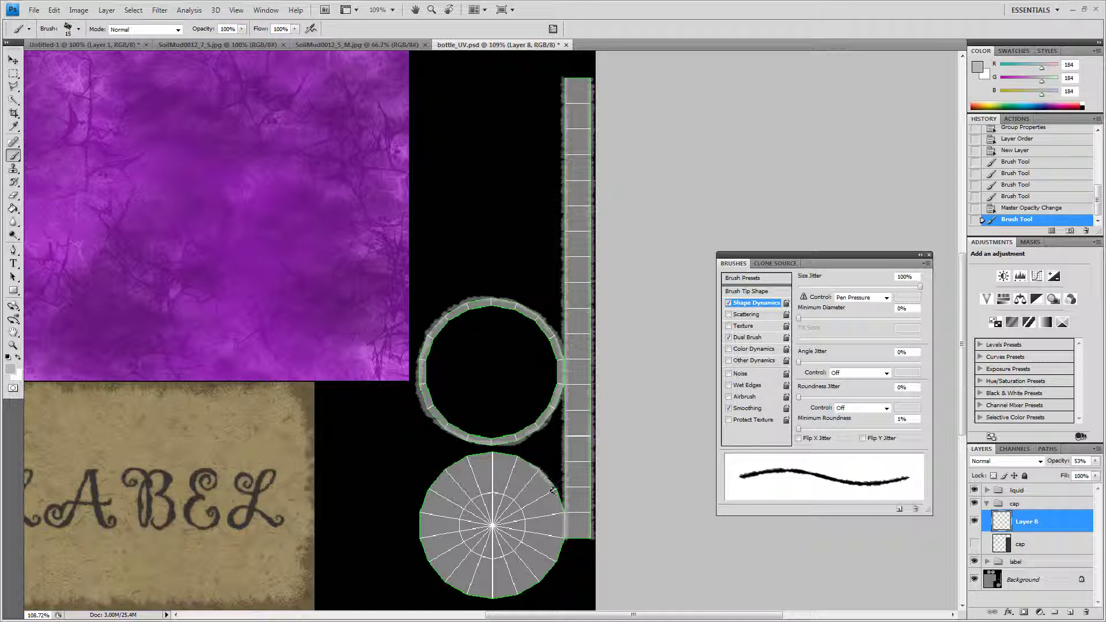
left_click(560, 504)
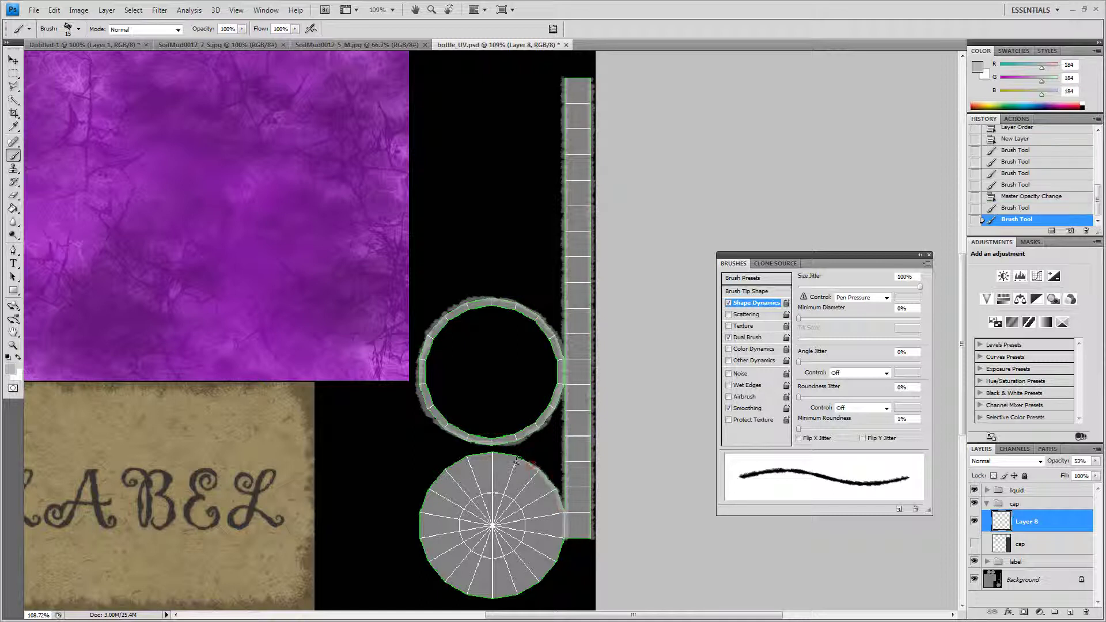
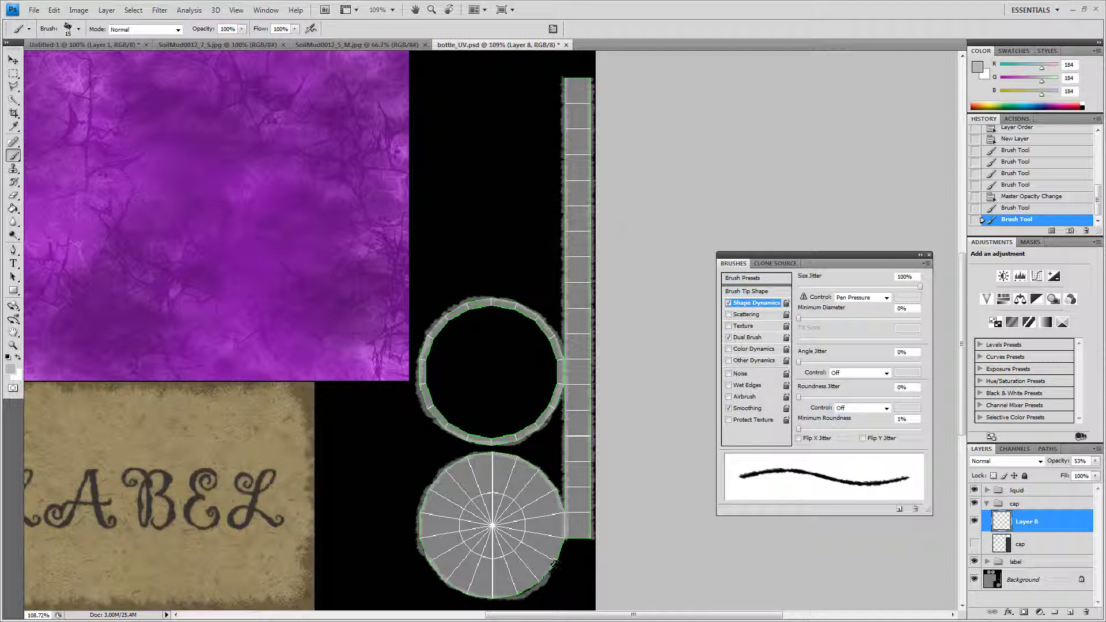
left_click_drag(528, 586, 521, 591)
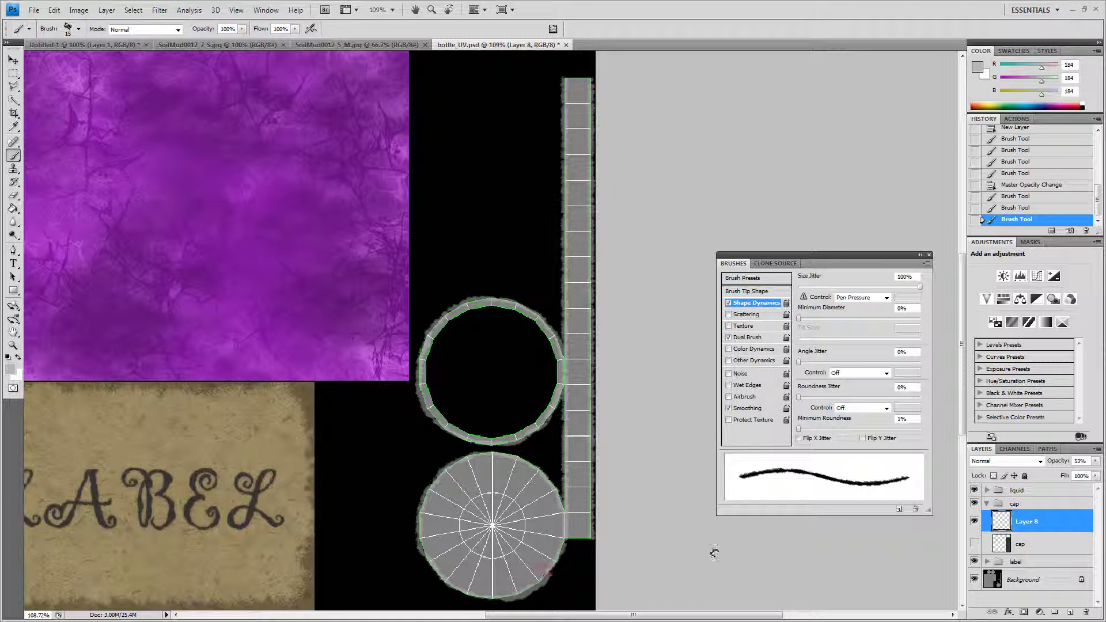
- Erase the excess grey paint outside the disc's lower edge using a hard 9 px eraser
key("e")
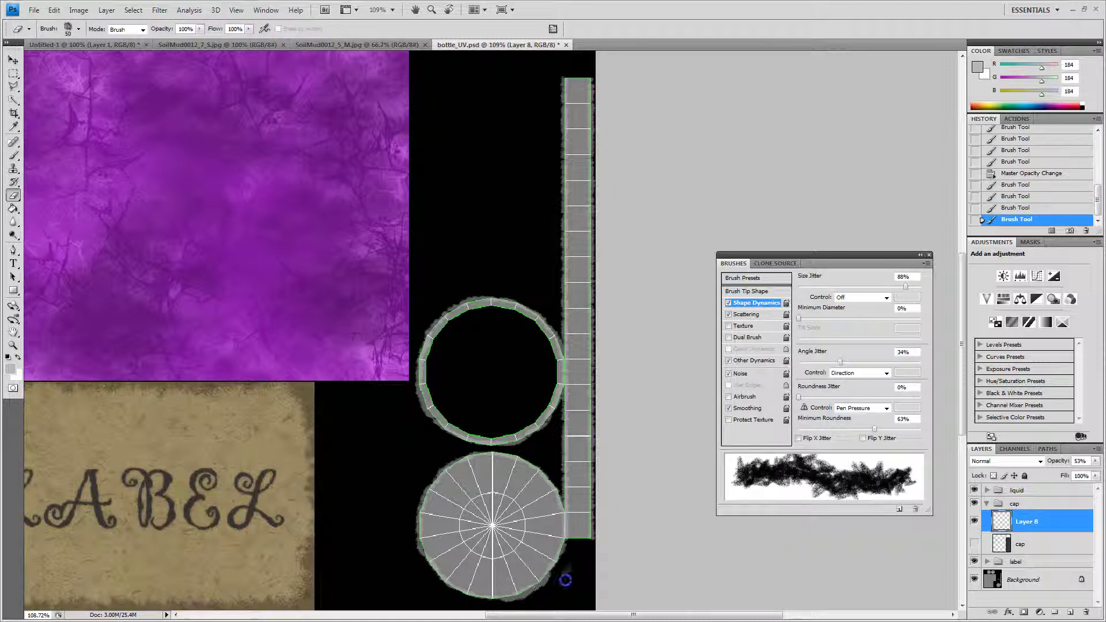
right_click(565, 580)
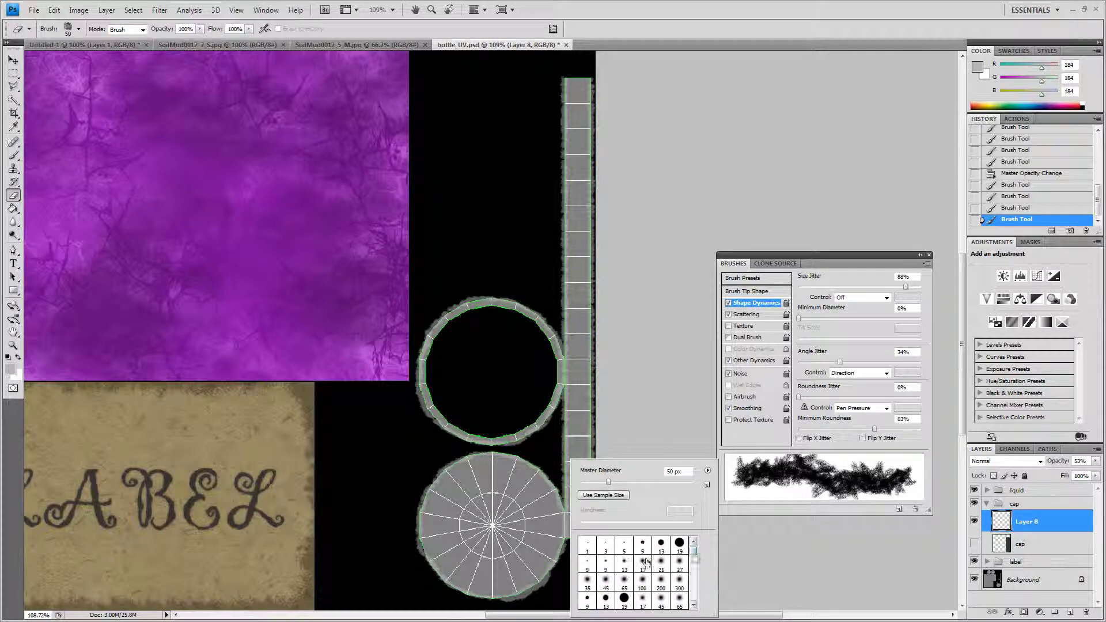
left_click(642, 543)
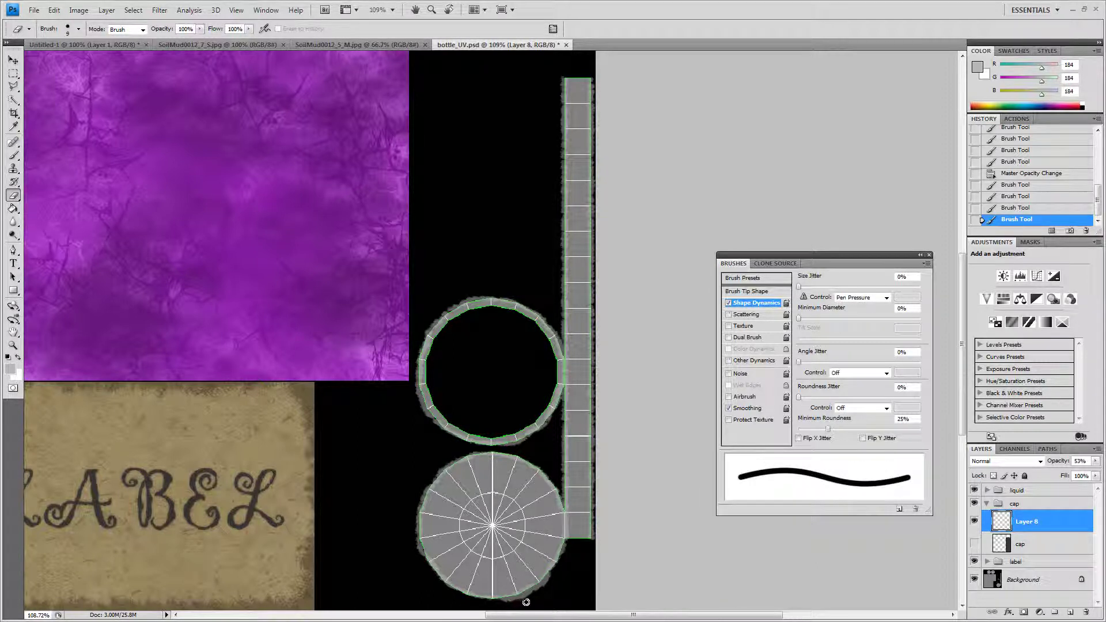
left_click(551, 574)
- Show the cap layer and lower the opacity of the painted edge layer to 22%
left_click(973, 544)
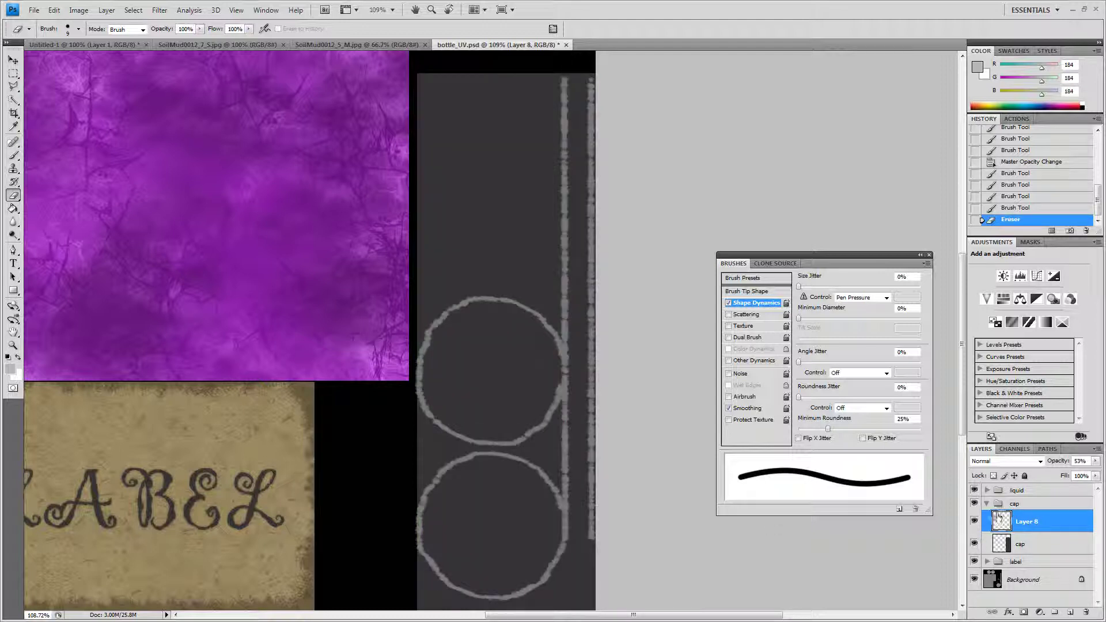
left_click(1095, 461)
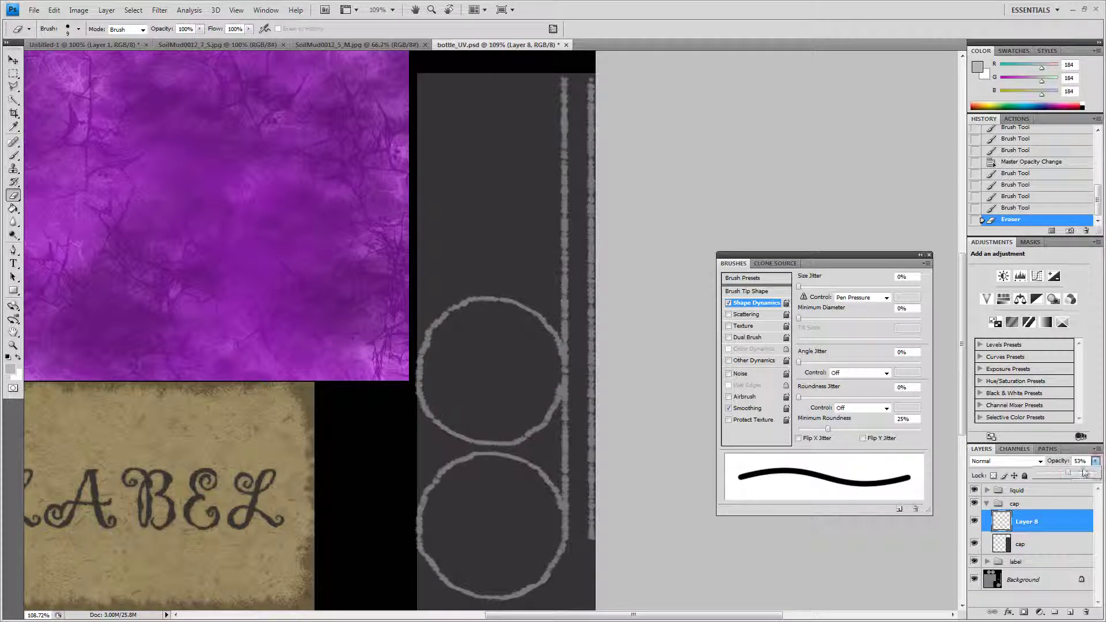
left_click_drag(1084, 472, 1047, 476)
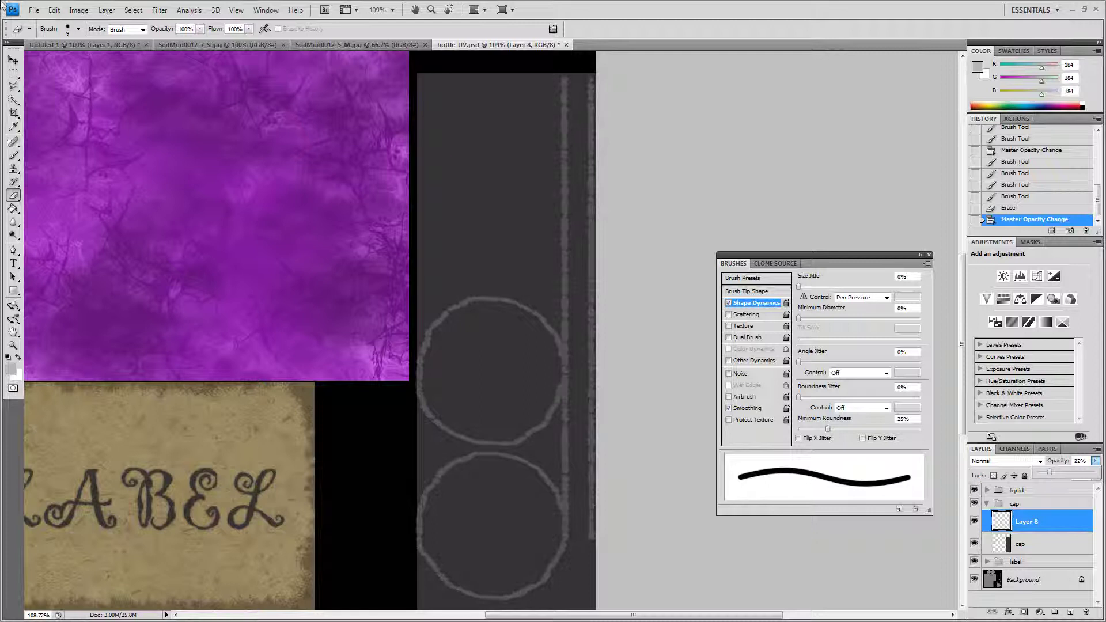
- Start saving a copy as bottle_UV.tga in Targa format and browse the recent places for its destination folder
left_click(34, 10)
left_click(61, 163)
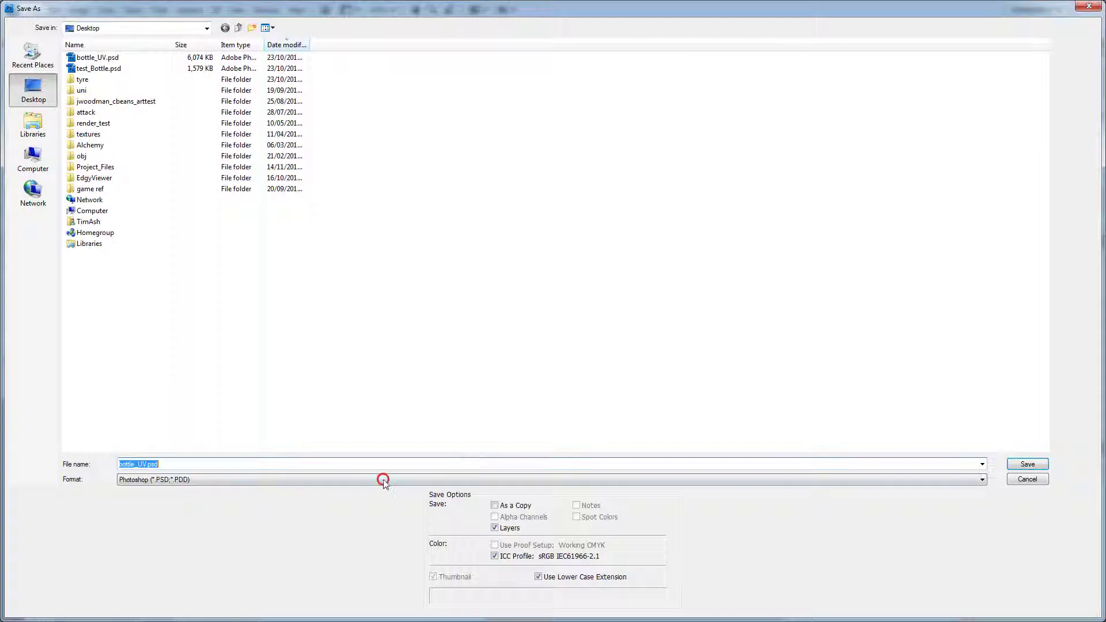
left_click(382, 479)
left_click(292, 465)
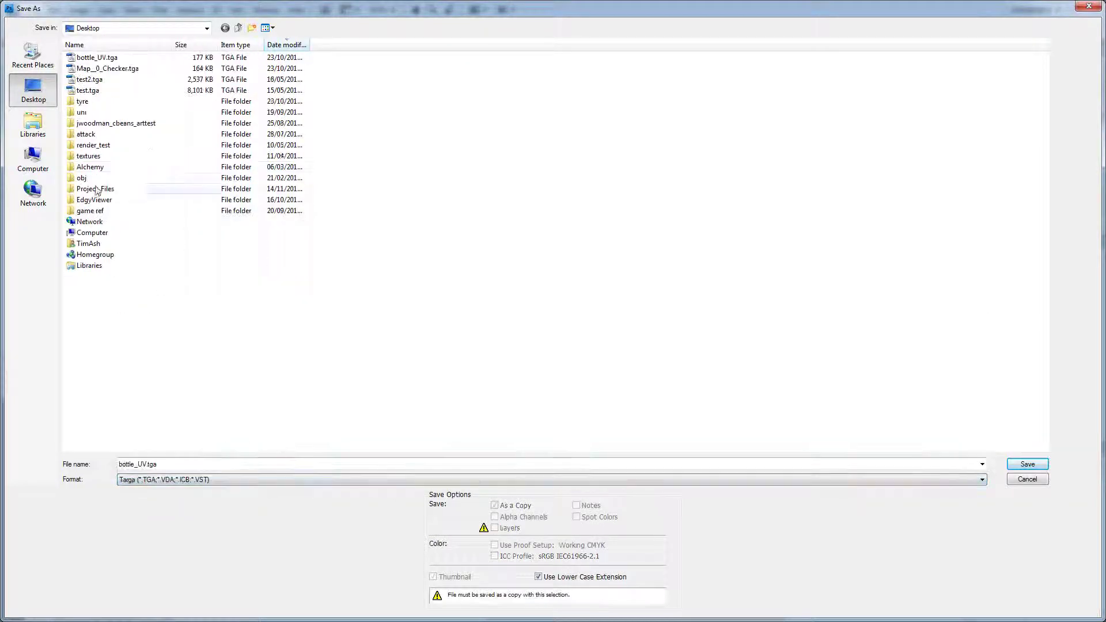
left_click(32, 53)
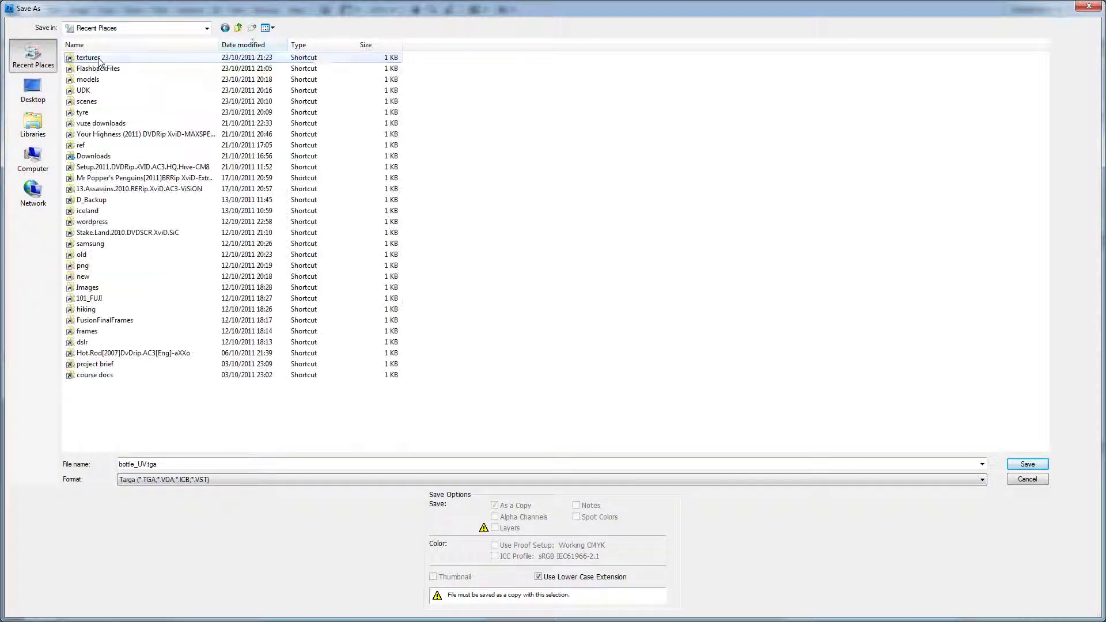
- Save a Targa copy of the texture into the textures folder, overwriting TA_bottle_main.tga at 32 bits/pixel
double_click(99, 59)
double_click(153, 73)
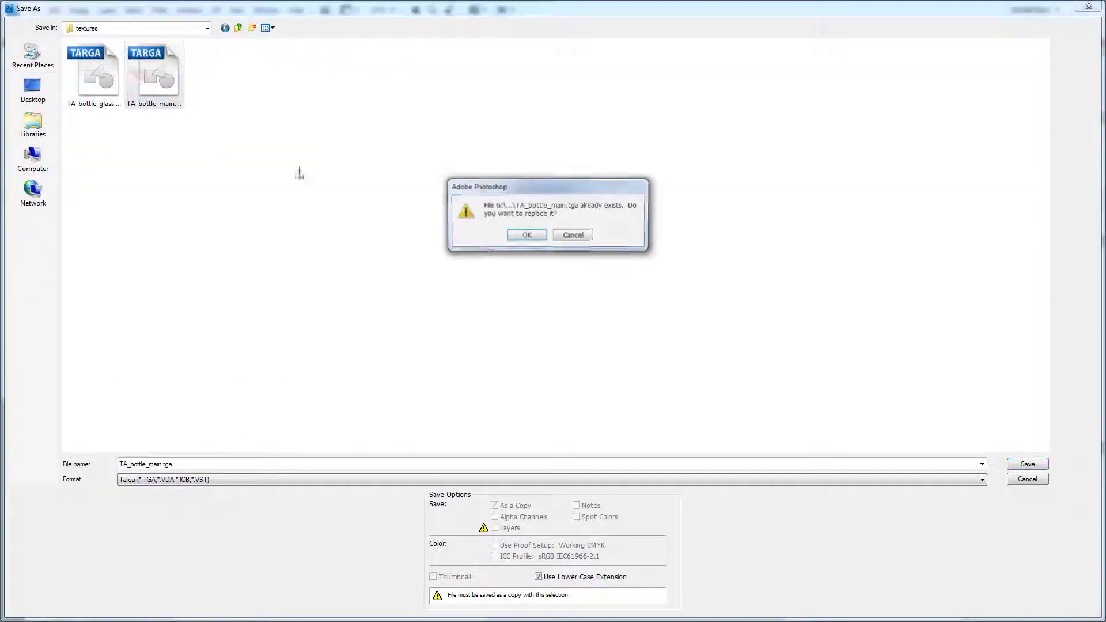
left_click(526, 235)
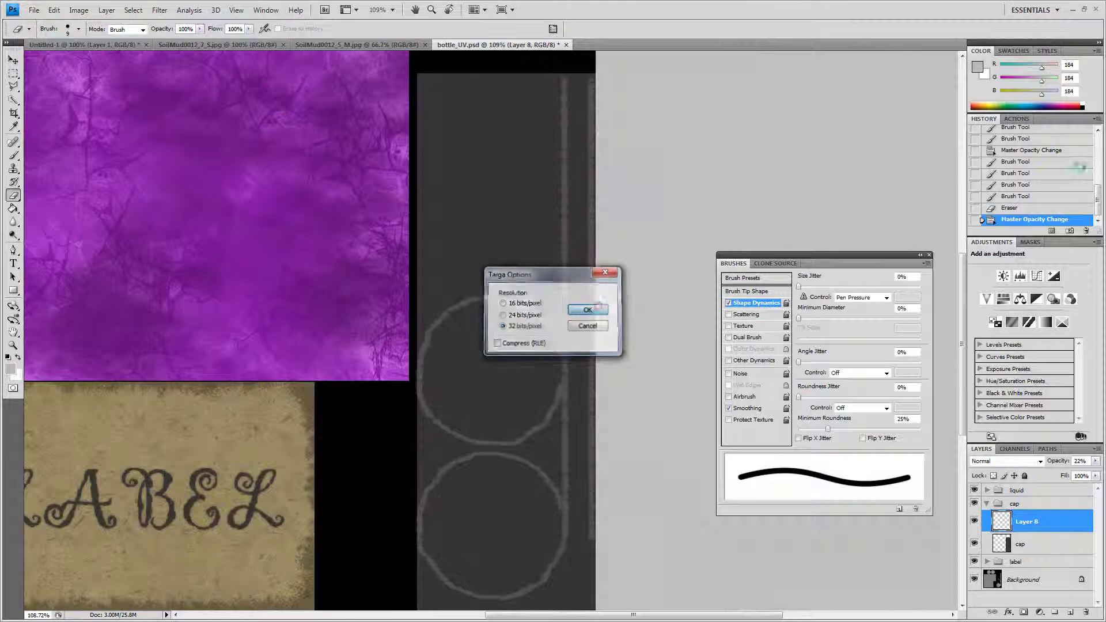
left_click(596, 308)
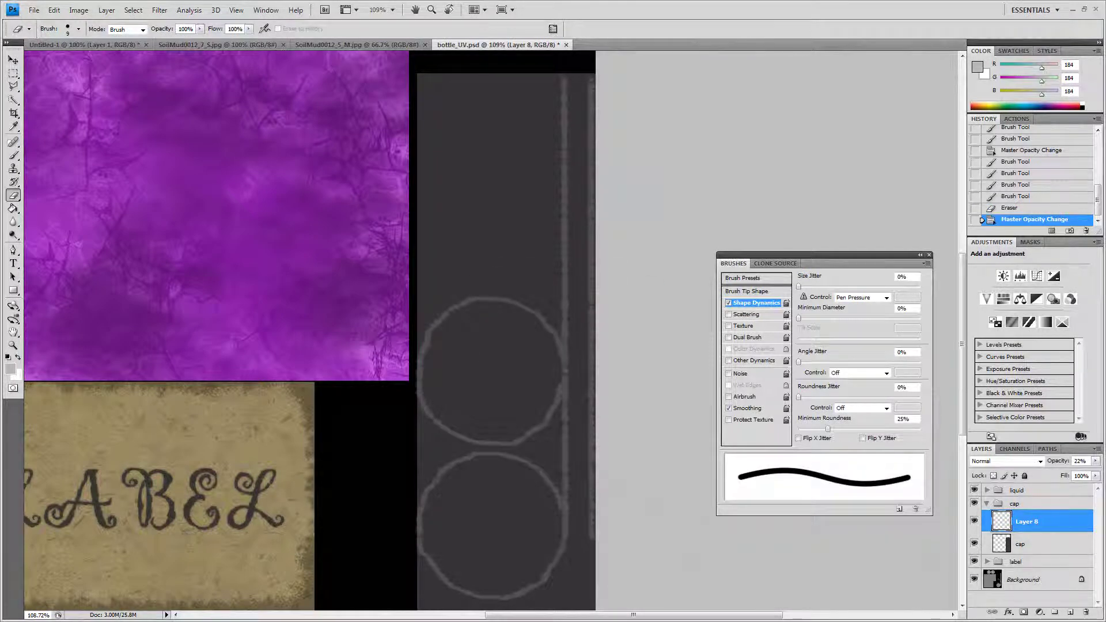
- Switch to 3ds Max and add an Edit Poly modifier above the Noise modifier on the bottle
key("alt+Tab")
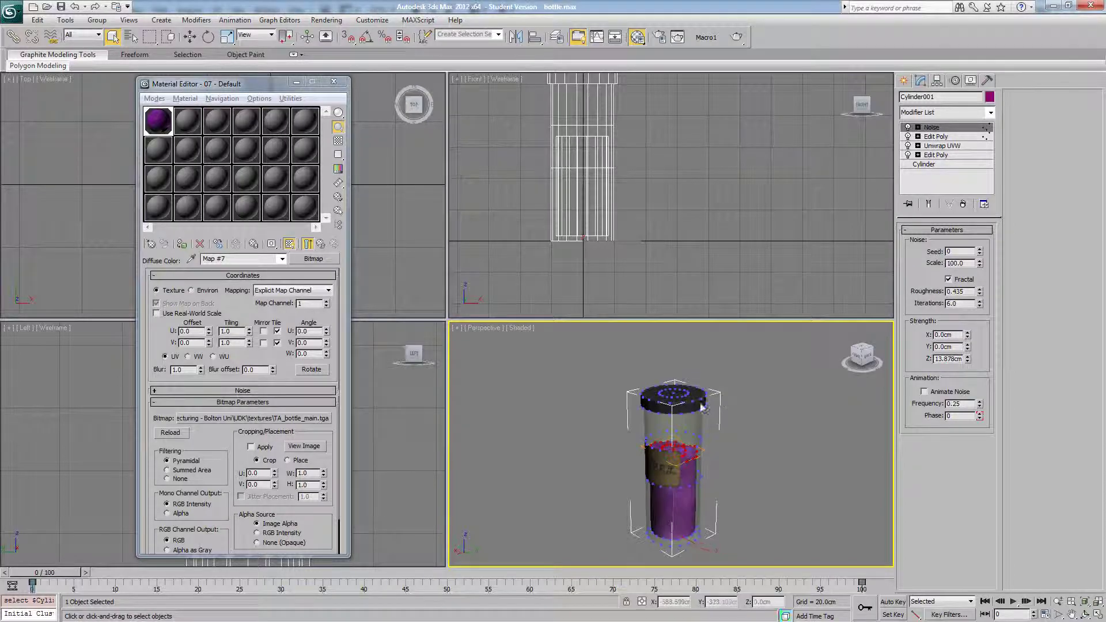
left_click(939, 137)
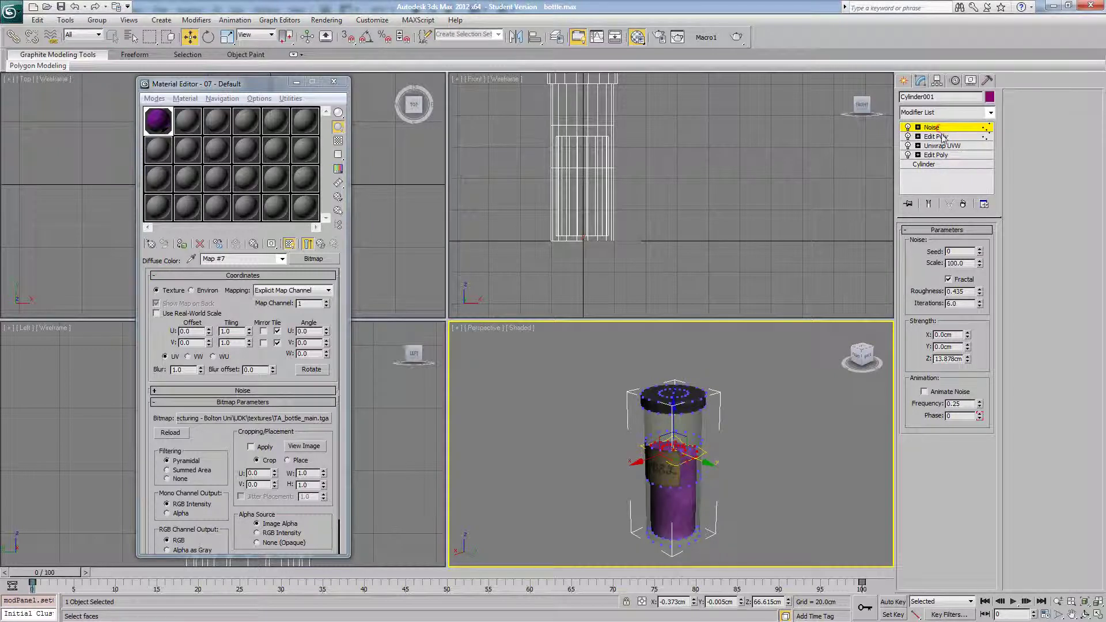
left_click(943, 128)
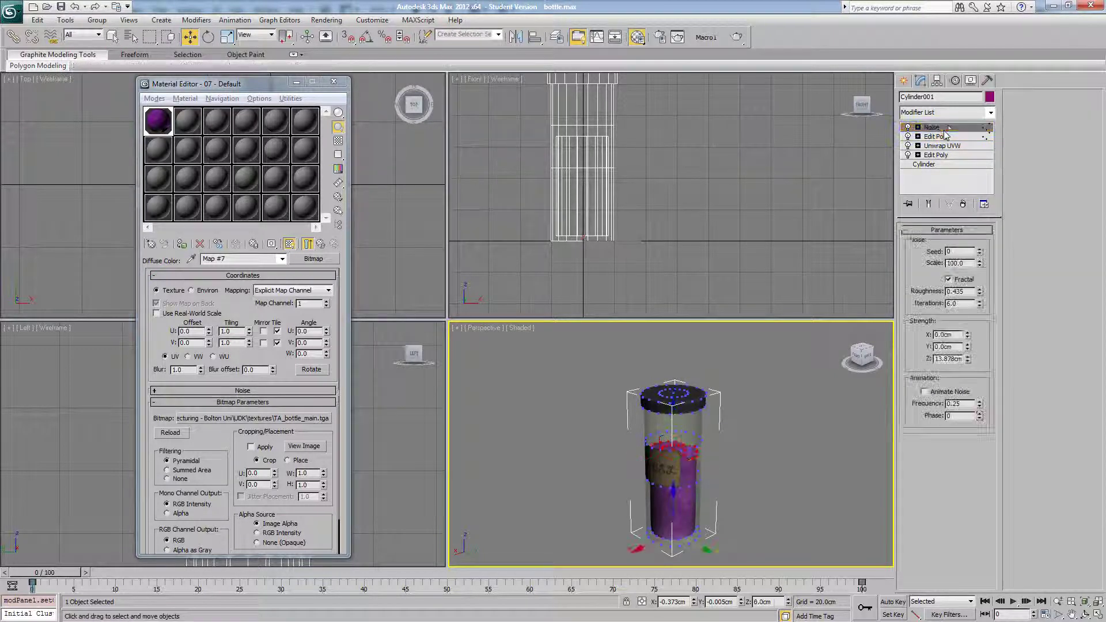
left_click(954, 114)
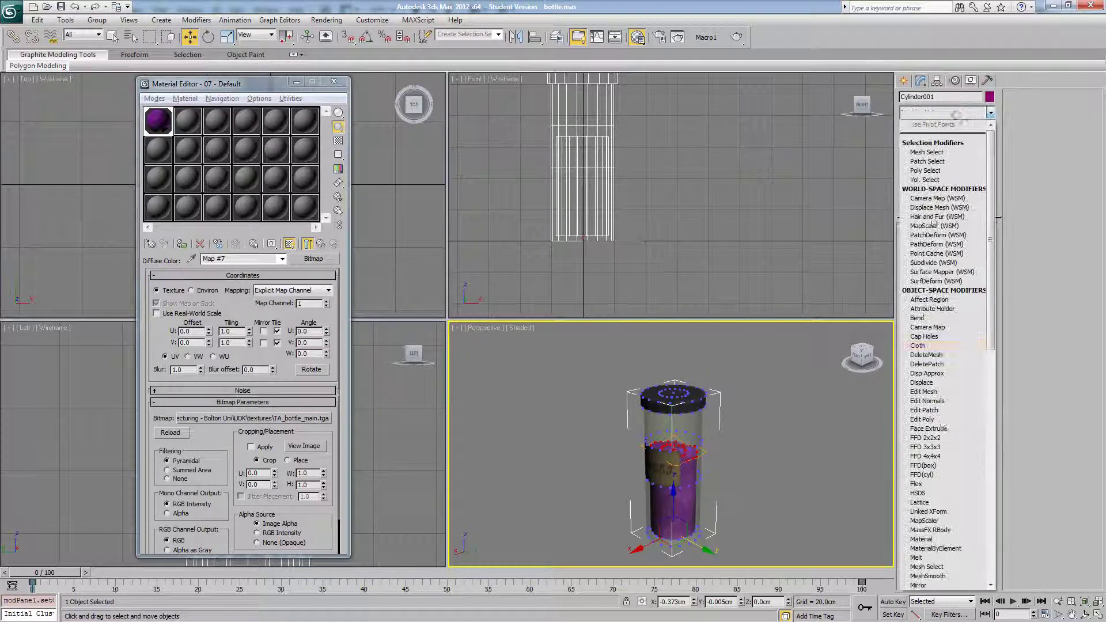
left_click(943, 418)
- Maximize the Perspective viewport, select the bottle and display its edged faces
left_click(804, 412)
scroll(699, 398, "up", 5)
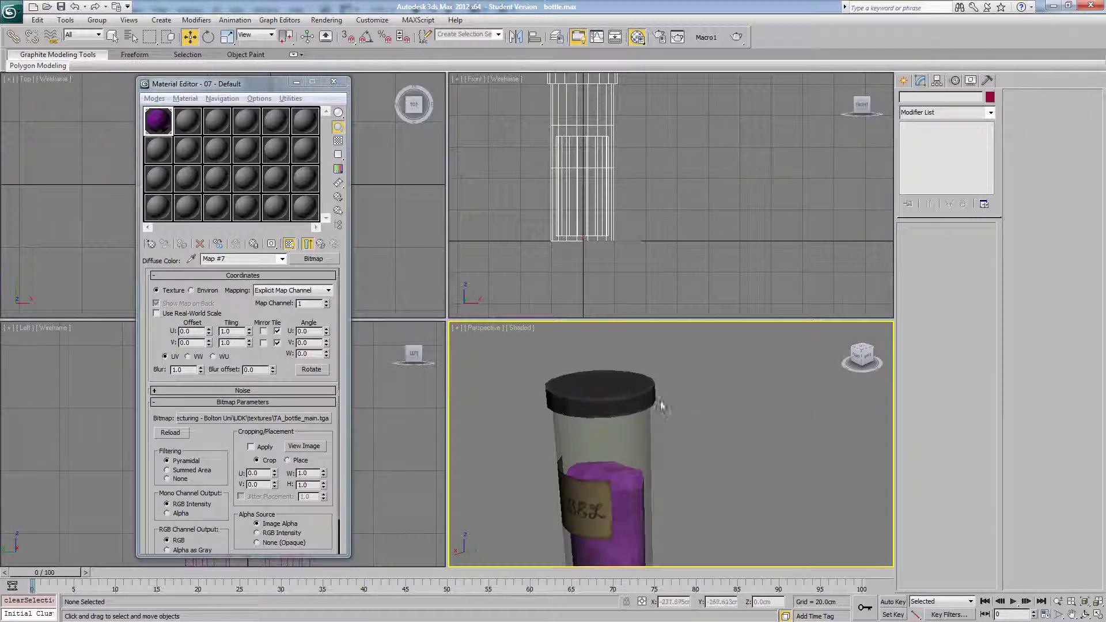
middle_click_drag(703, 403, 661, 382, "alt")
scroll(644, 390, "down", 3)
left_click(1095, 615)
middle_click_drag(491, 297, 604, 314, "alt")
scroll(604, 314, "up", 3)
left_click(617, 326)
key("F4")
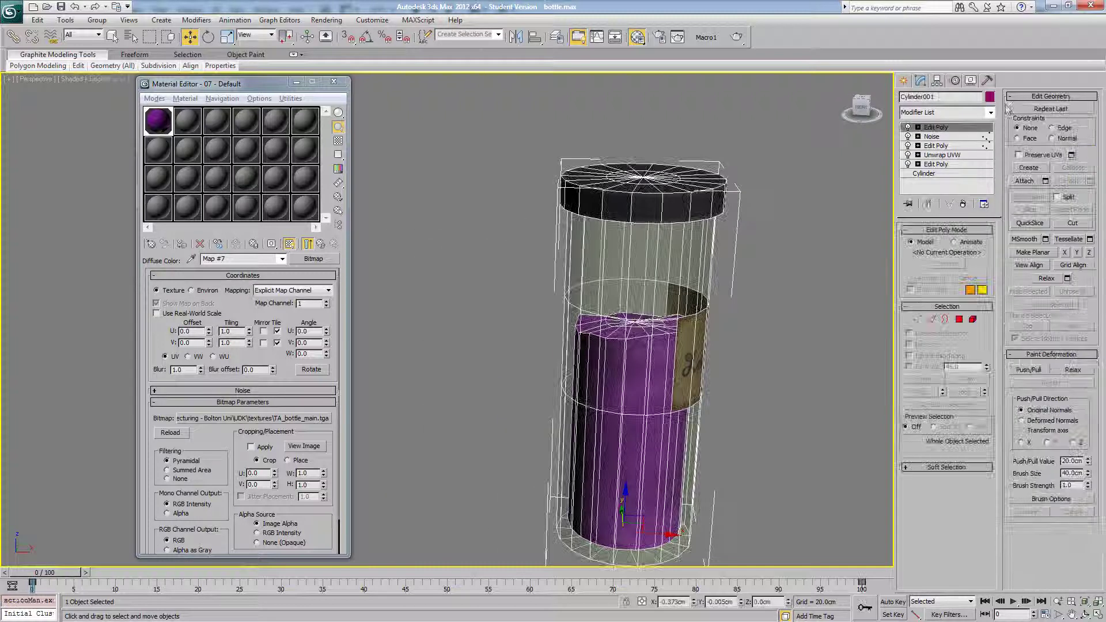
- Lower a single vertex on the rim of the purple liquid's surface to a Z height of about 65.0 cm
left_click(917, 319)
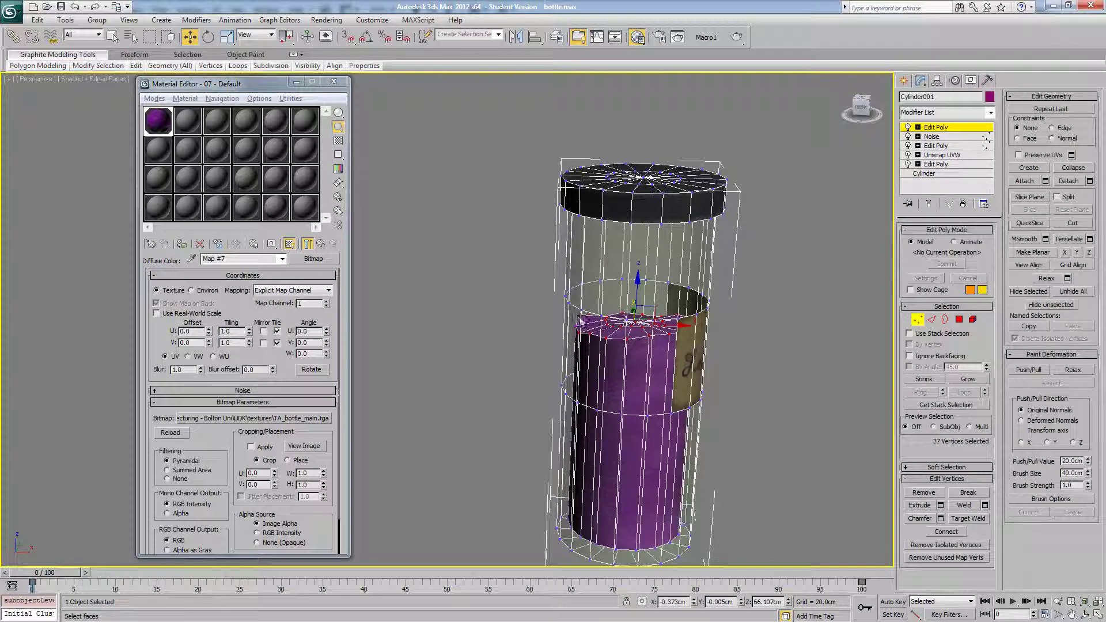
left_click(578, 315)
left_click_drag(583, 289, 582, 295)
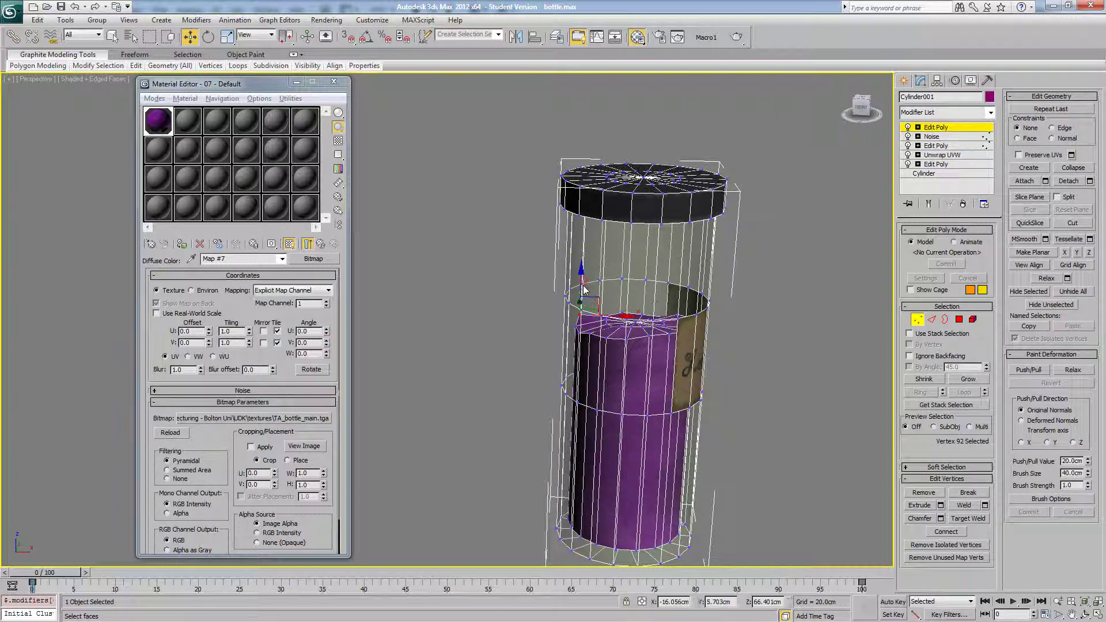
- Lower the raised rim vertices on the opposite side of the liquid's surface and leave vertex editing
middle_click_drag(743, 311, 764, 302, "alt")
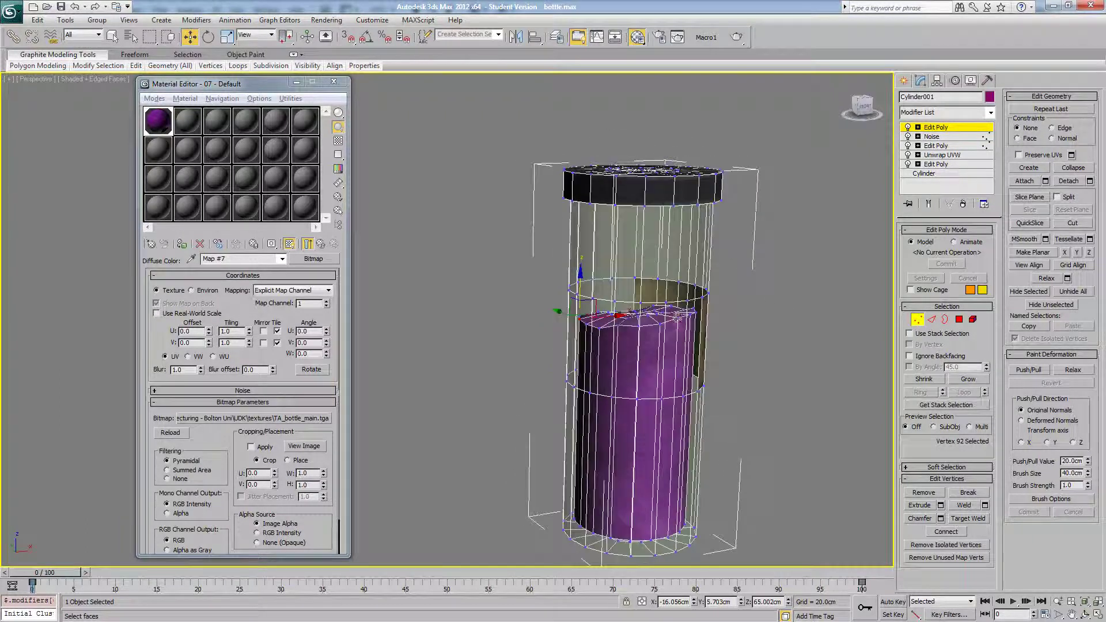
left_click(689, 314)
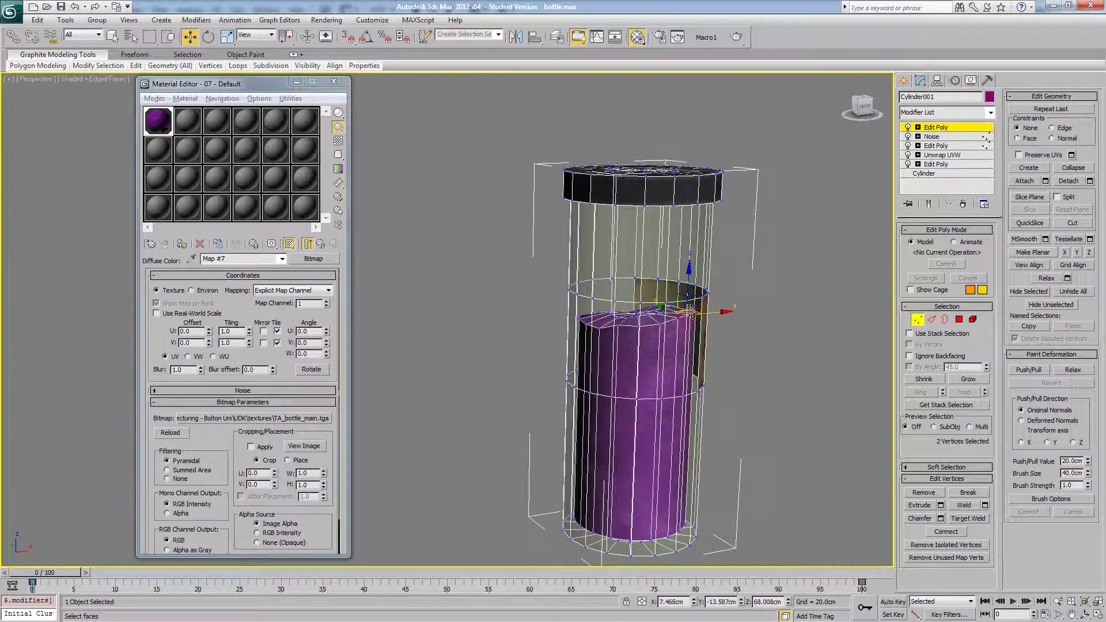
left_click(693, 314, "ctrl")
left_click_drag(689, 289, 695, 290)
left_click(694, 292)
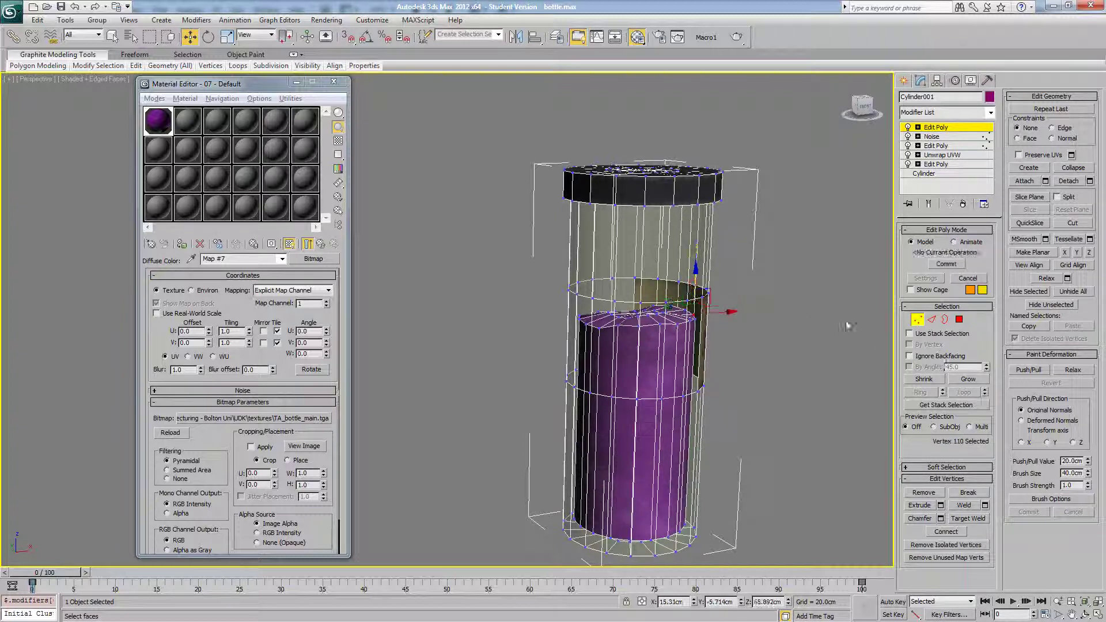
left_click(917, 319)
- Turn off edged faces and examine the reshaped liquid, label and cap from several sides of the bottle
middle_click_drag(771, 295, 842, 297, "alt")
left_click(744, 290)
key("F4")
scroll(740, 291, "down", 3)
left_click(586, 299)
middle_click_drag(585, 299, 510, 299, "alt")
left_click(689, 294)
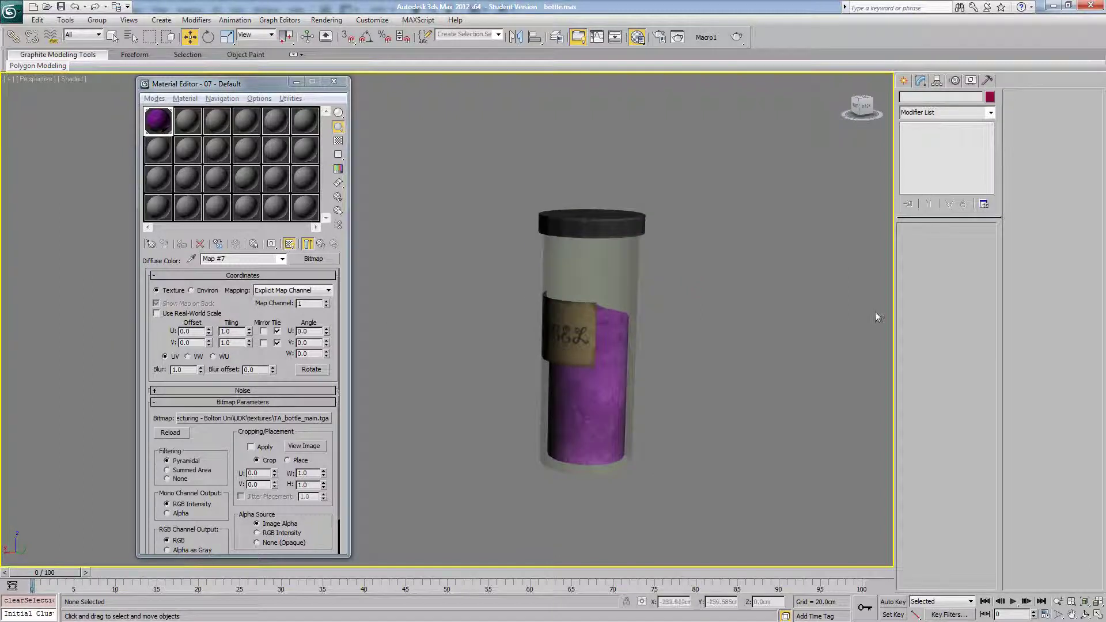
left_click(626, 269)
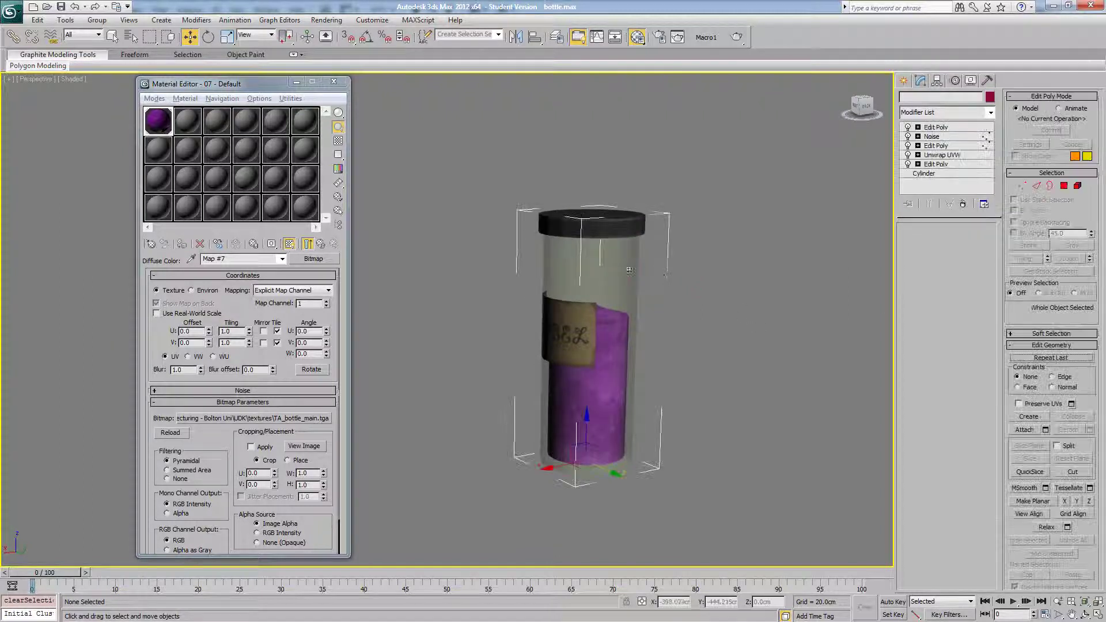
middle_click_drag(626, 269, 740, 232, "alt")
middle_click_drag(668, 258, 658, 266, "alt")
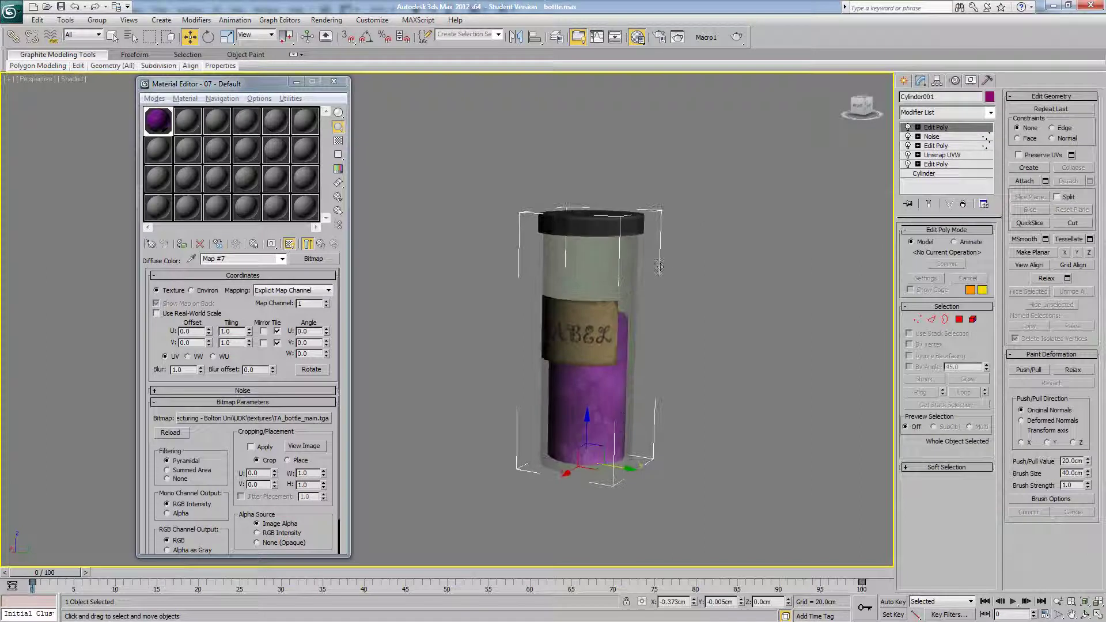
- Start exporting the bottle and choose the Lecturing - Bolton Uni > UDK > models folder on the G: drive as destination
left_click(12, 19)
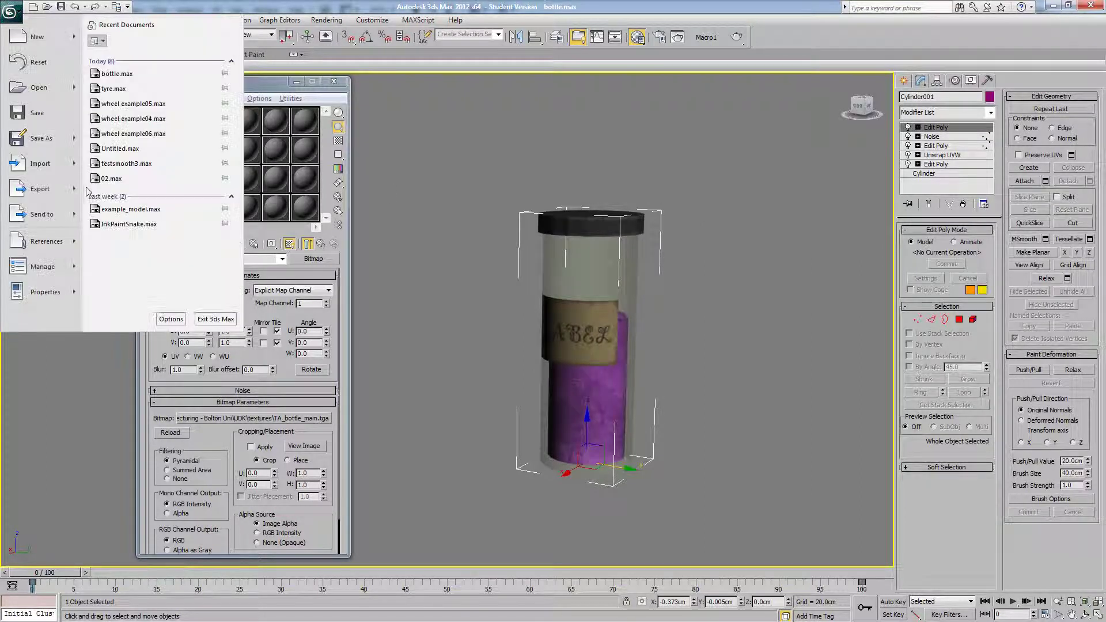
mouse_move(40, 189)
left_click(148, 101)
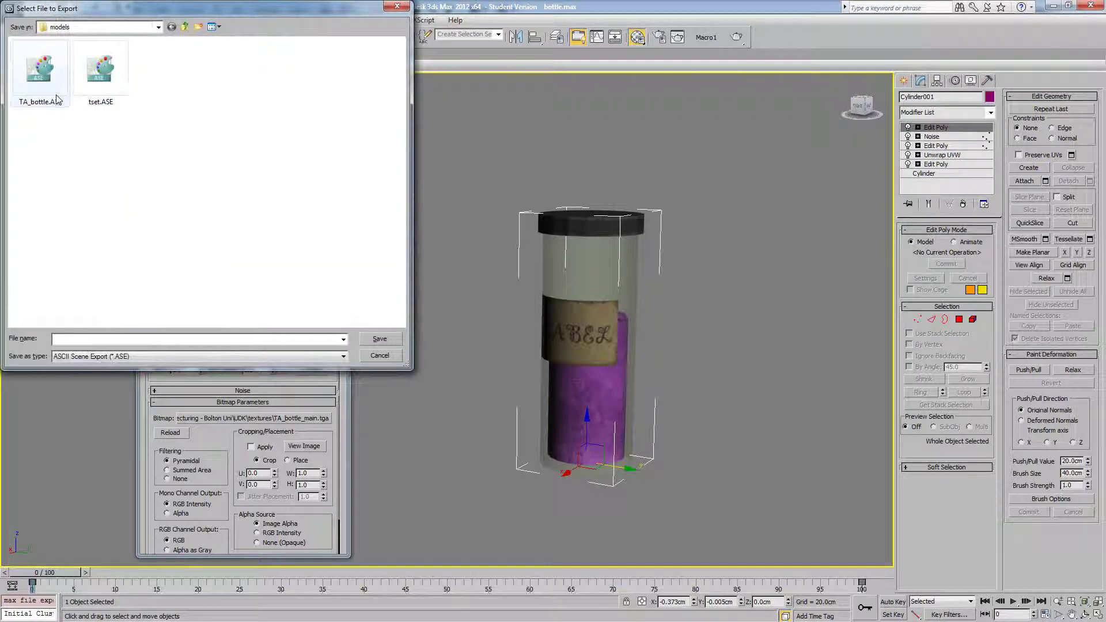
left_click(131, 27)
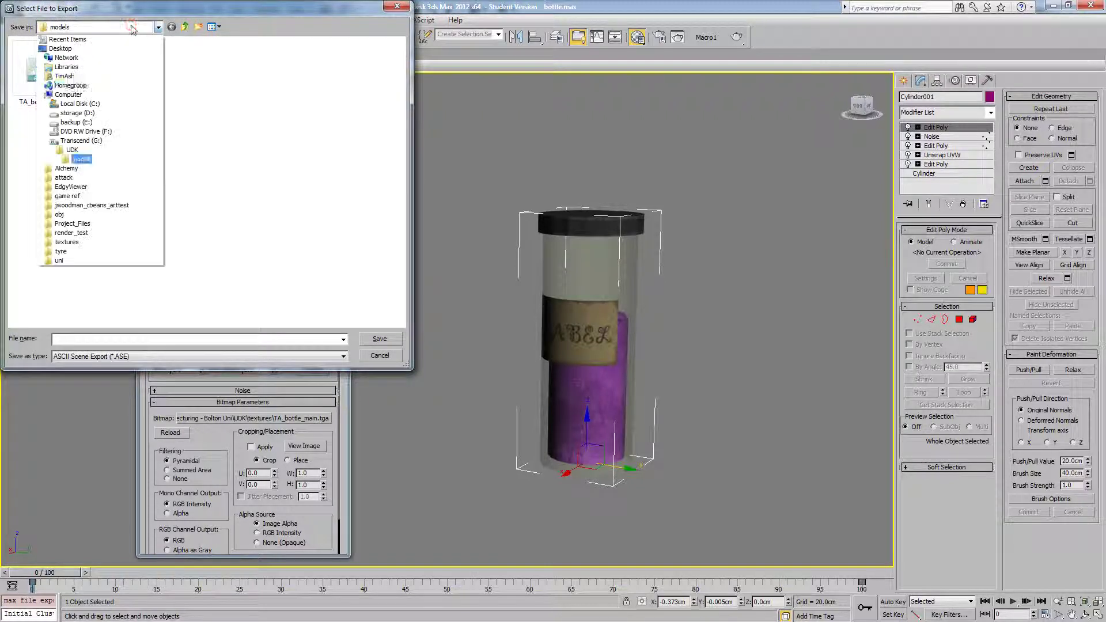
left_click(100, 141)
double_click(72, 120)
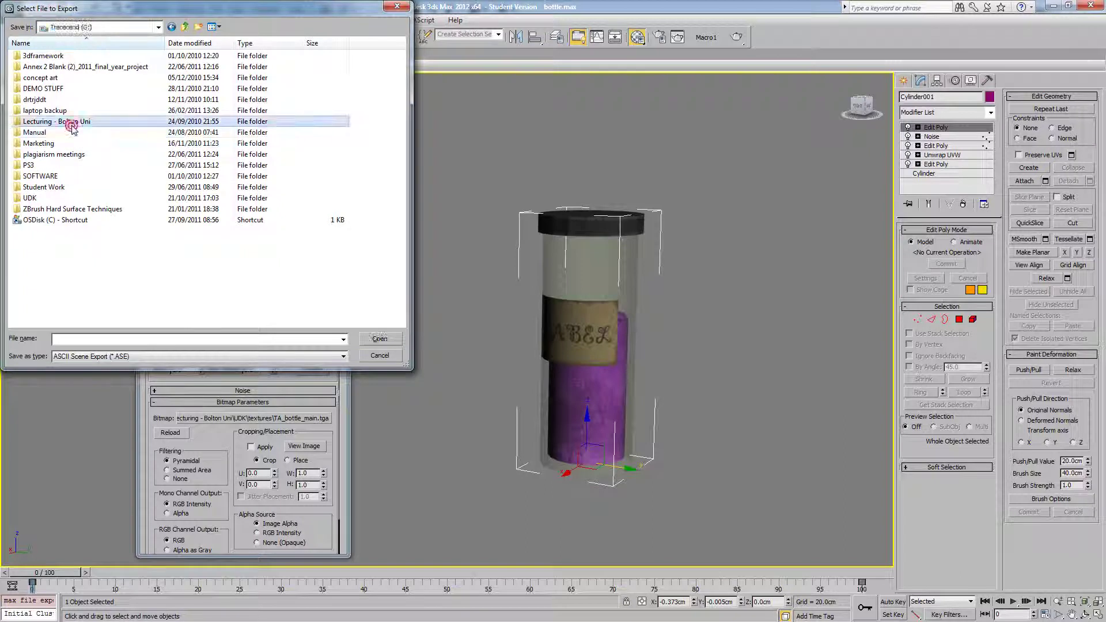
double_click(53, 219)
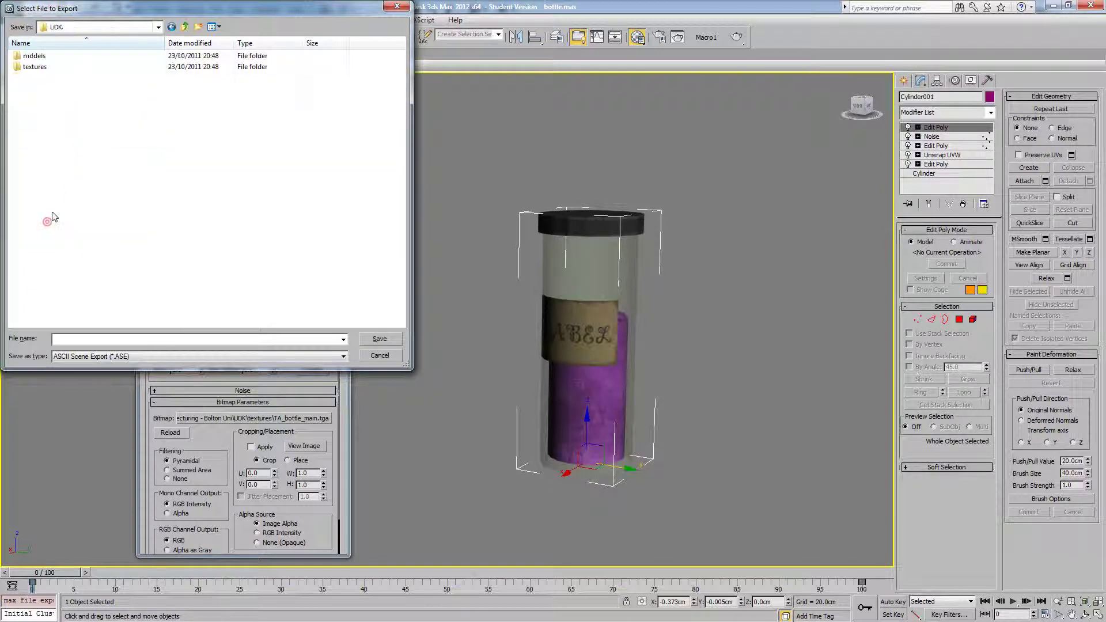
left_click(45, 57)
double_click(45, 57)
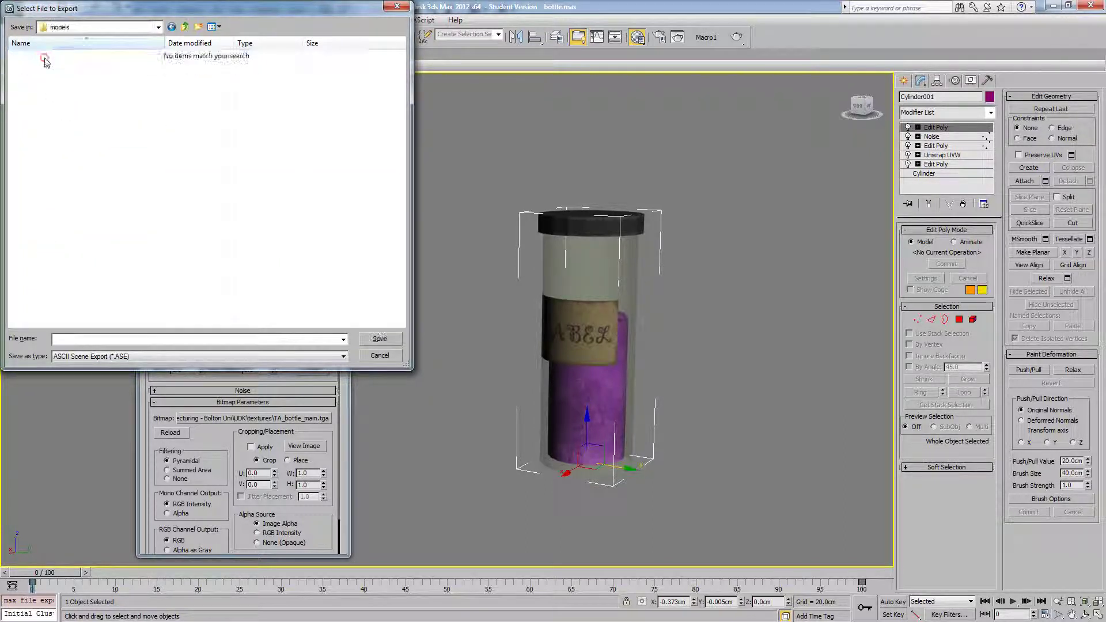
- Export the bottle as TA_bottle in ASCII Scene Export (ASE) format with the current export options
left_click(115, 357)
left_click(108, 336)
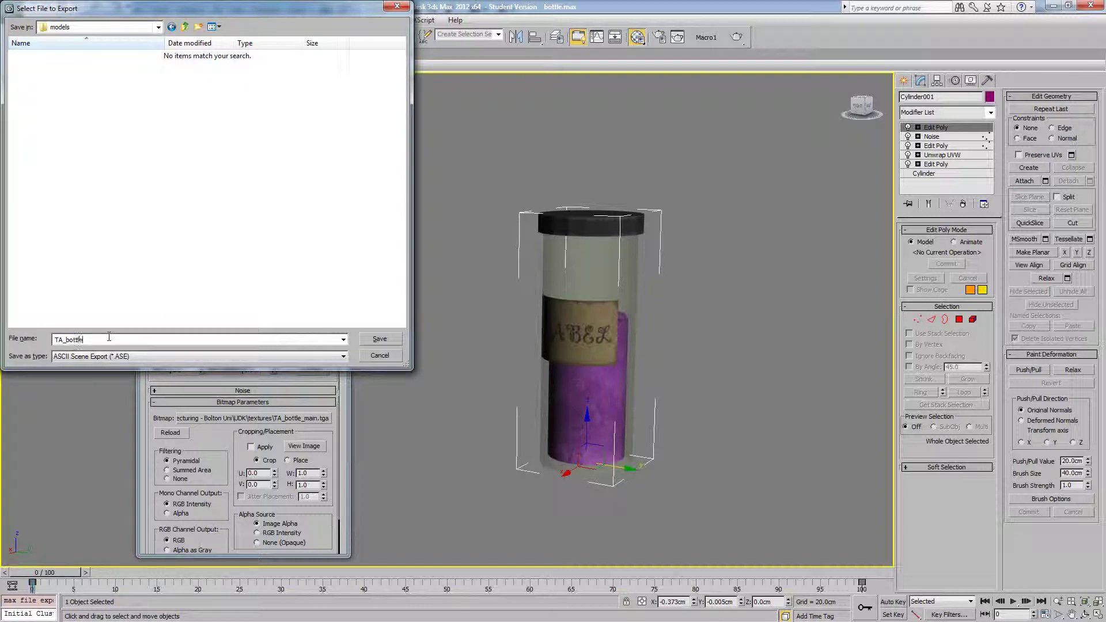
key("Return")
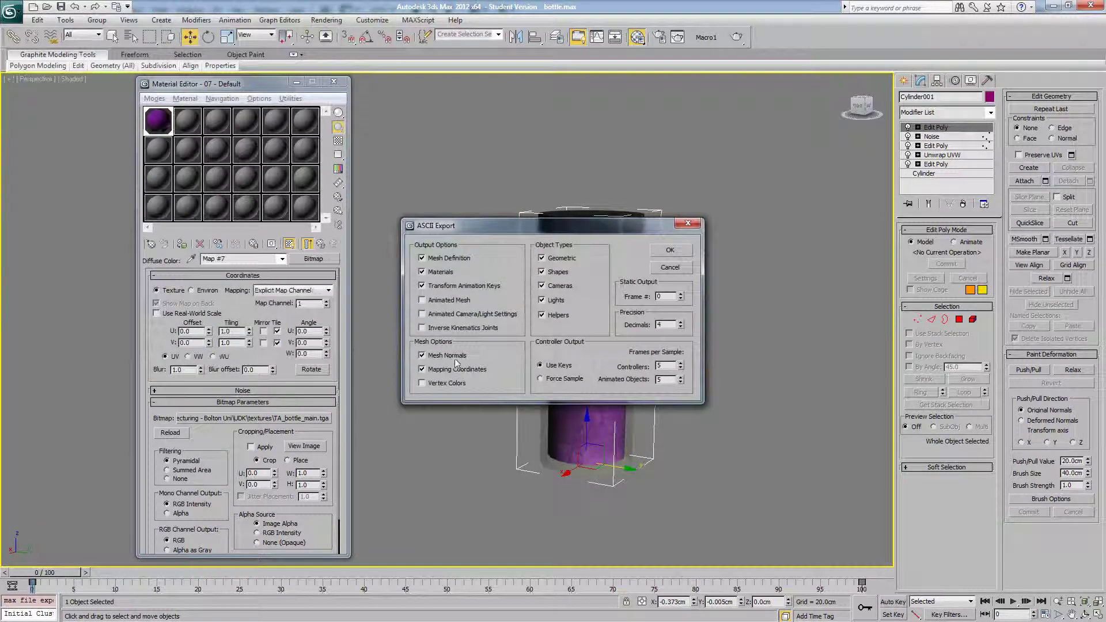
left_click(668, 250)
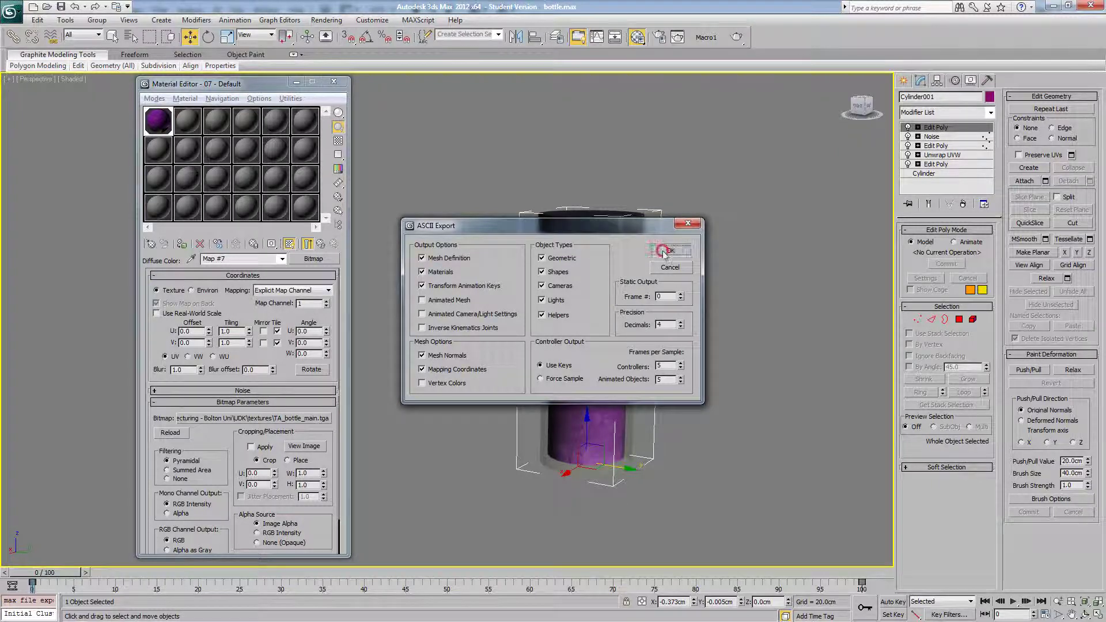
- Review the bottle's Multi/Sub-Object material with its bottle_main and glass sub-materials and their appearance on the model
middle_click_drag(623, 306, 429, 285, "alt")
left_click(326, 243)
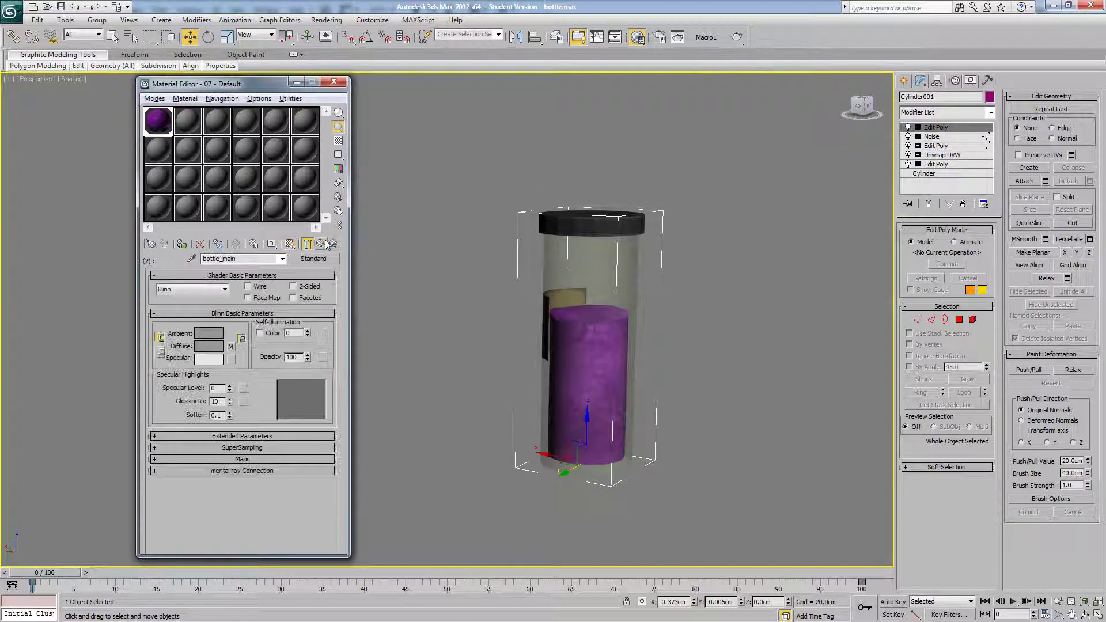
left_click(326, 244)
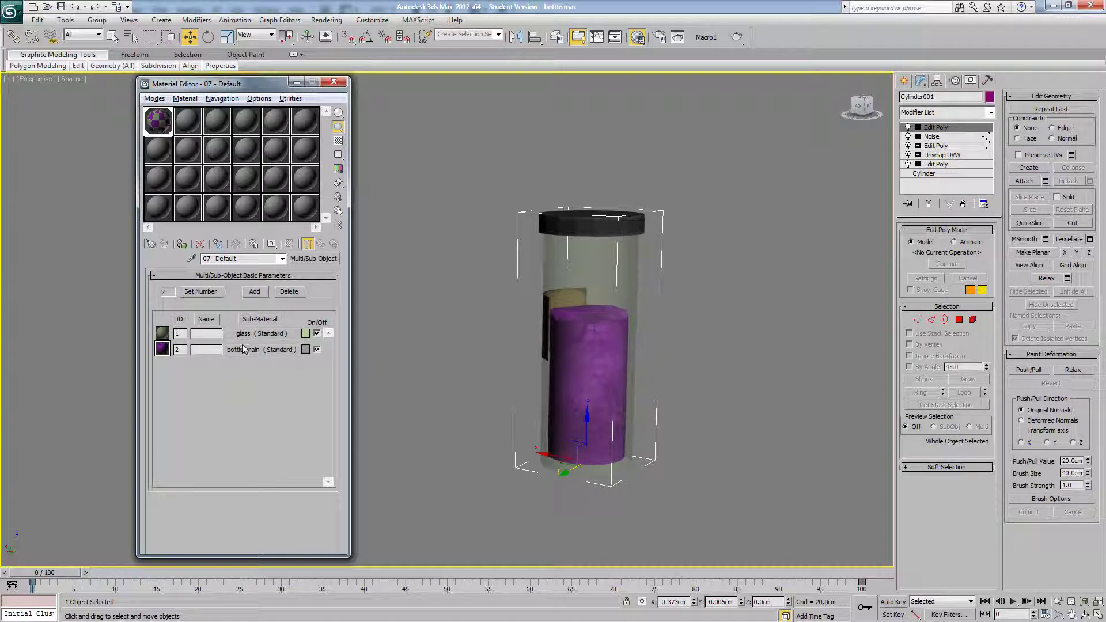
left_click(281, 334)
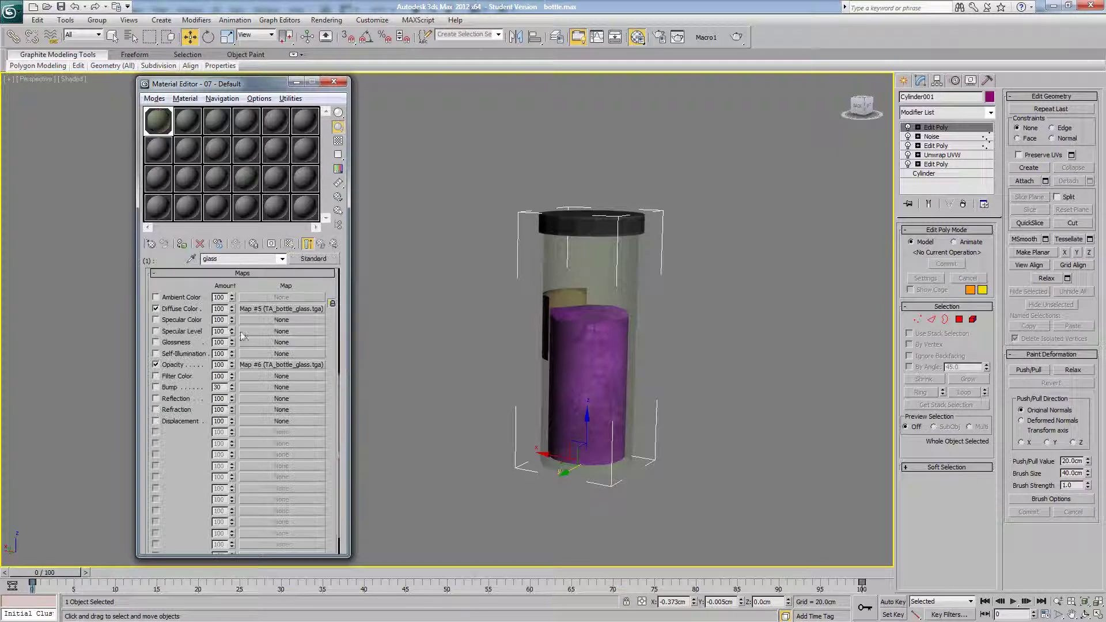
left_click(307, 244)
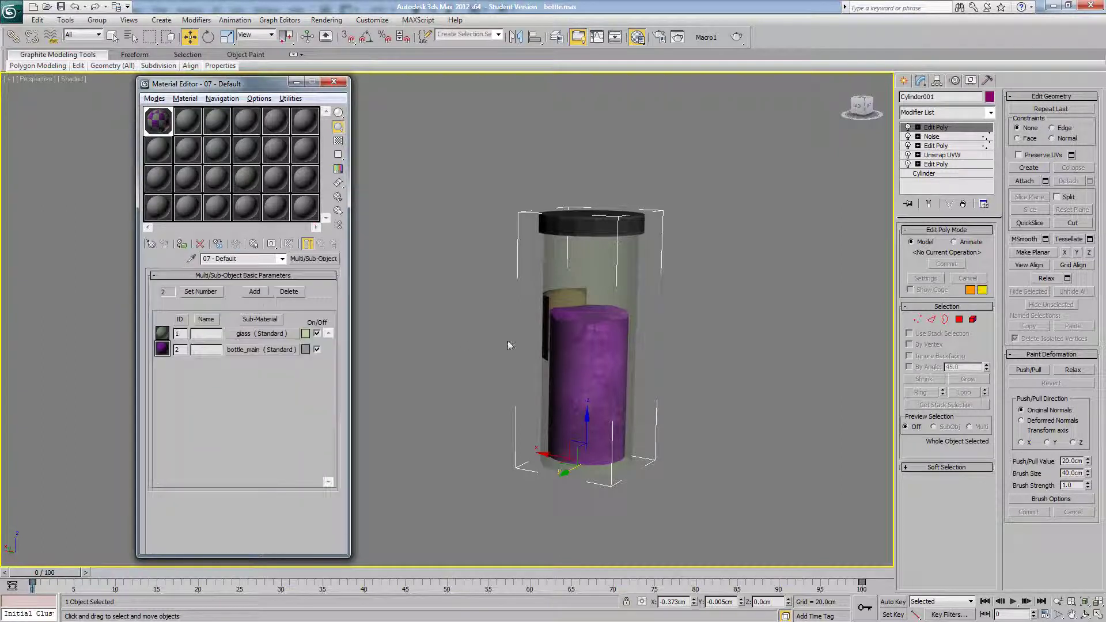
middle_click_drag(613, 342, 548, 354, "alt")
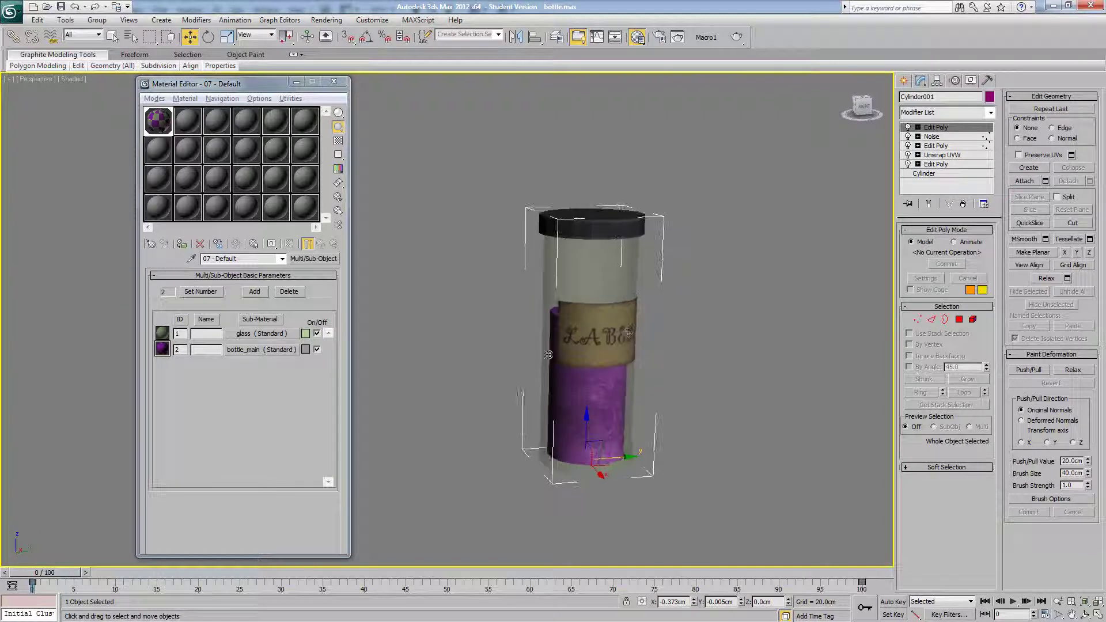
middle_click_drag(629, 305, 609, 299, "alt")
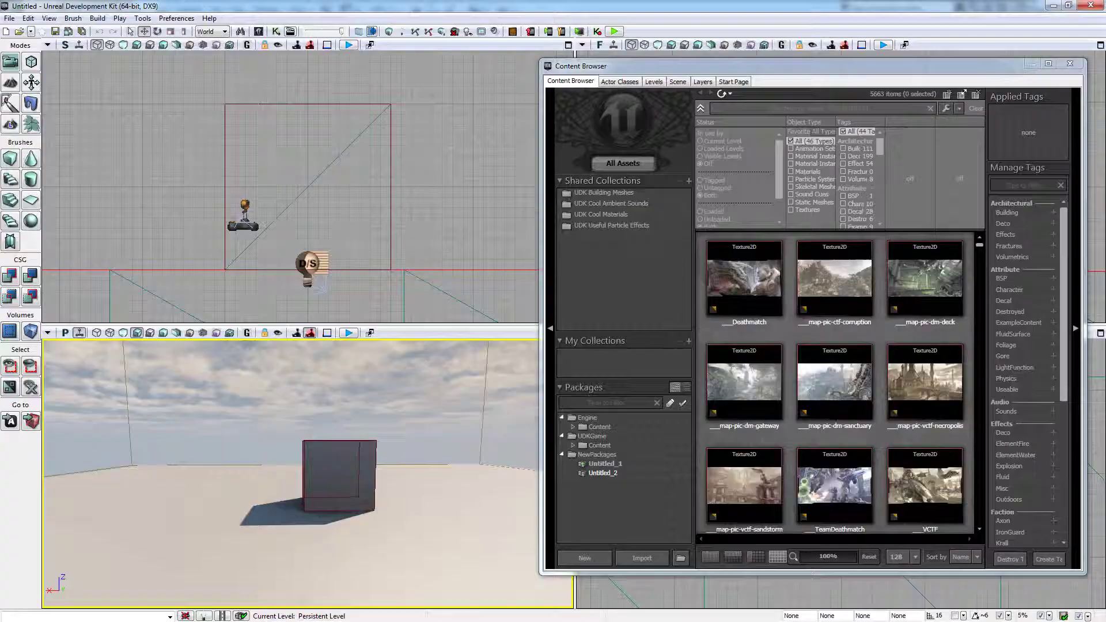
- Switch to Unreal Development Kit, show the NewPackages assets in the Content Browser and look around the cube in the level
left_click(593, 455)
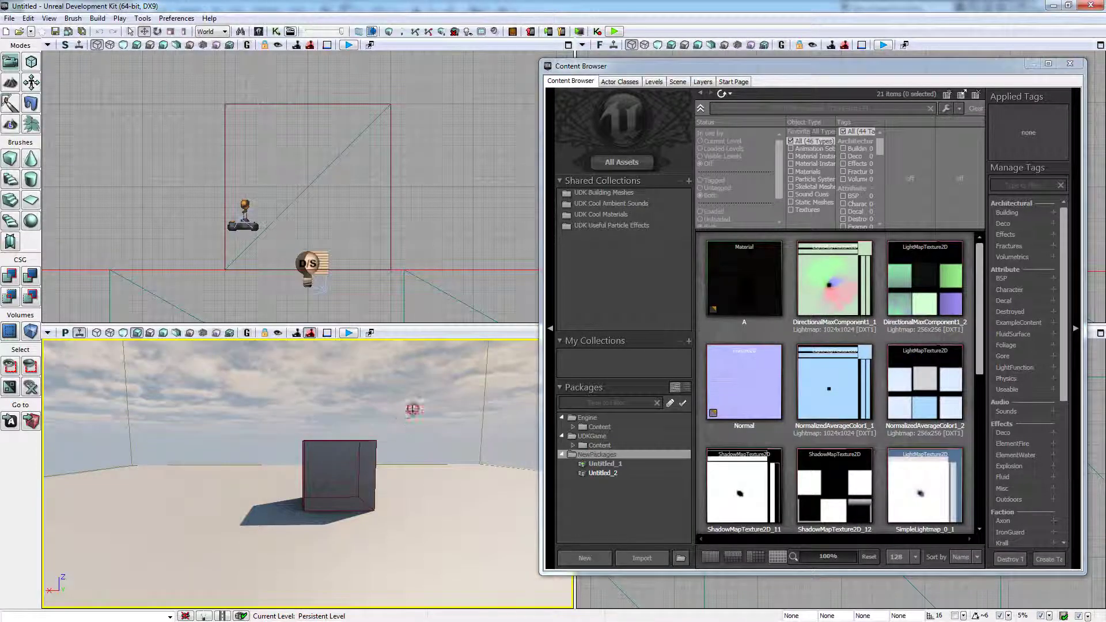
left_click_drag(412, 400, 487, 454)
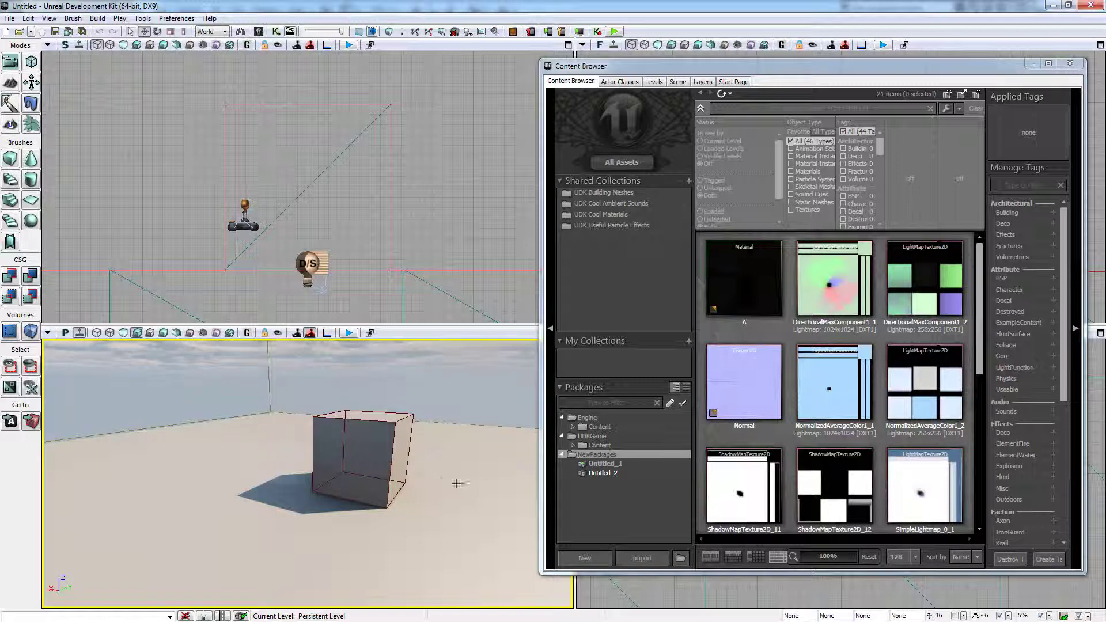
left_click_drag(447, 473, 410, 476)
scroll(410, 476, "down", 1)
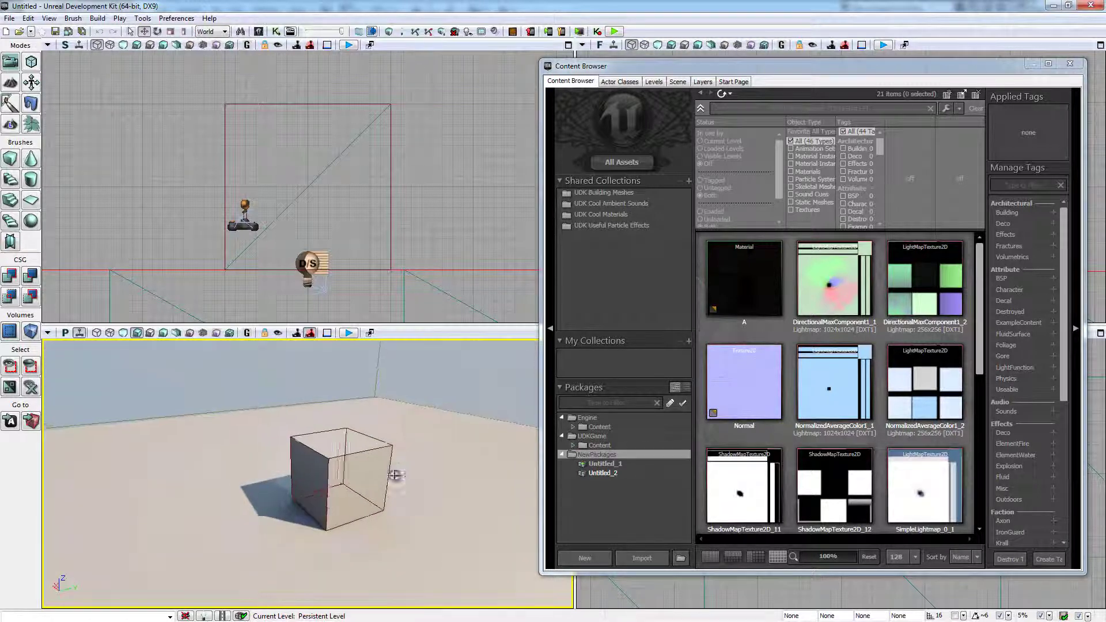
right_click(395, 474)
left_click(376, 483)
scroll(381, 484, "up", 2)
mouse_move(476, 482)
left_mouse_down()
mouse_move(491, 472)
mouse_move(489, 485)
left_mouse_up()
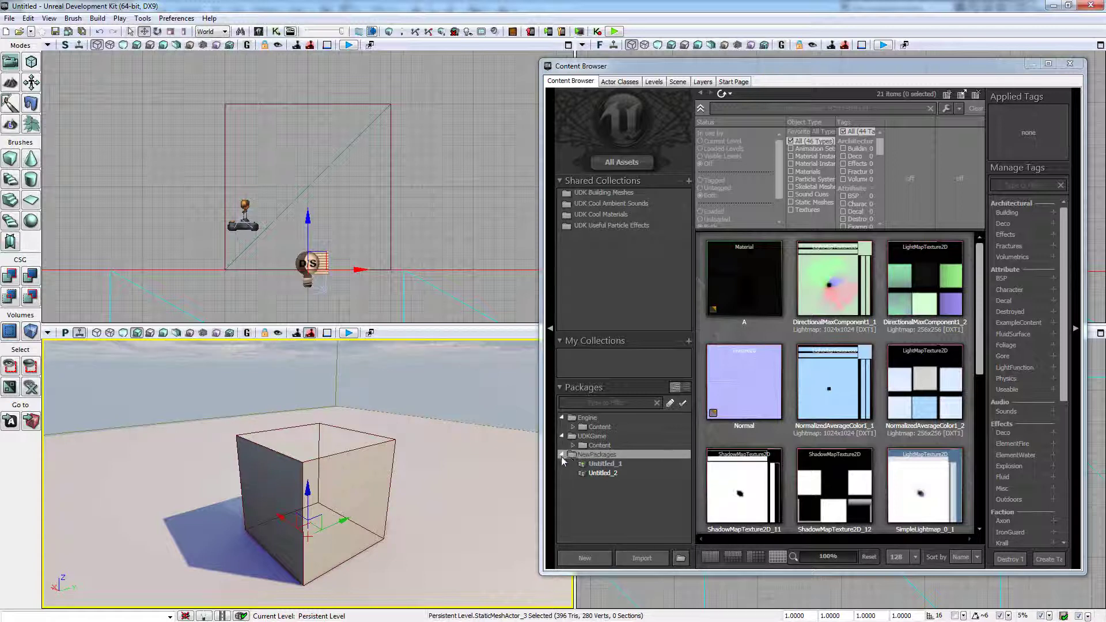
- Create a new package named TA_inventors_lab, using an AnimSet as its first asset
left_click(585, 557)
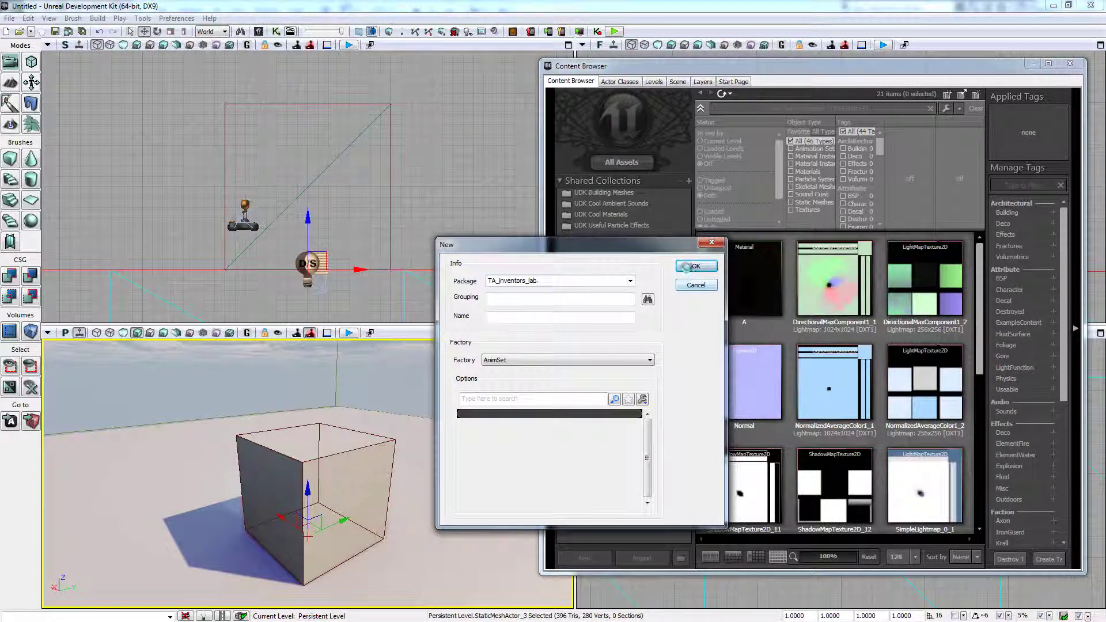
left_click(694, 266)
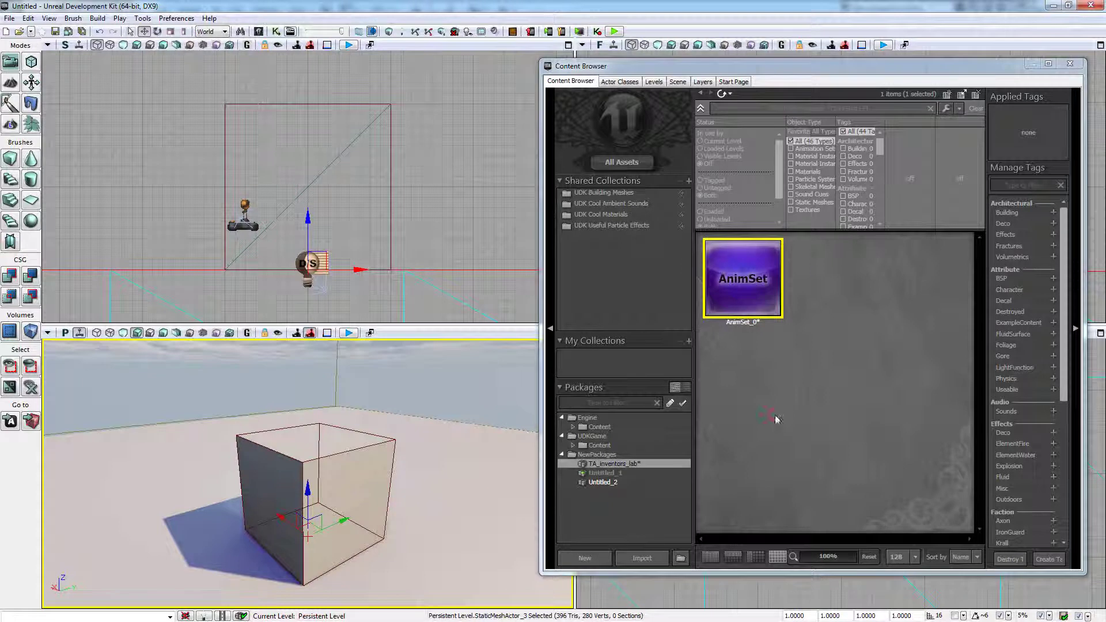
left_click(634, 559)
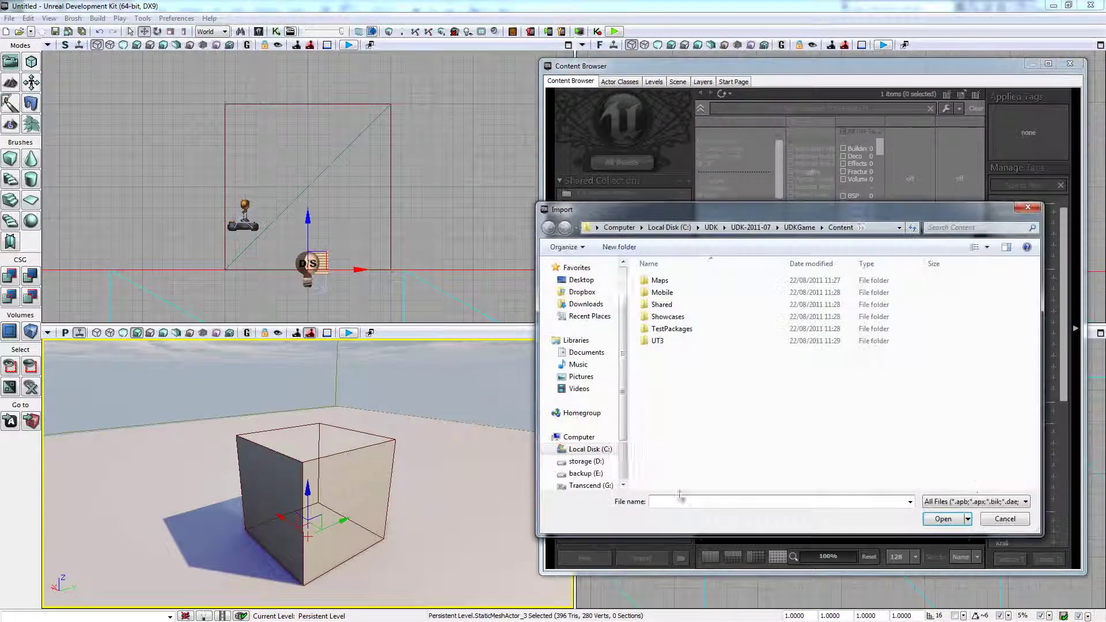
left_click(1003, 517)
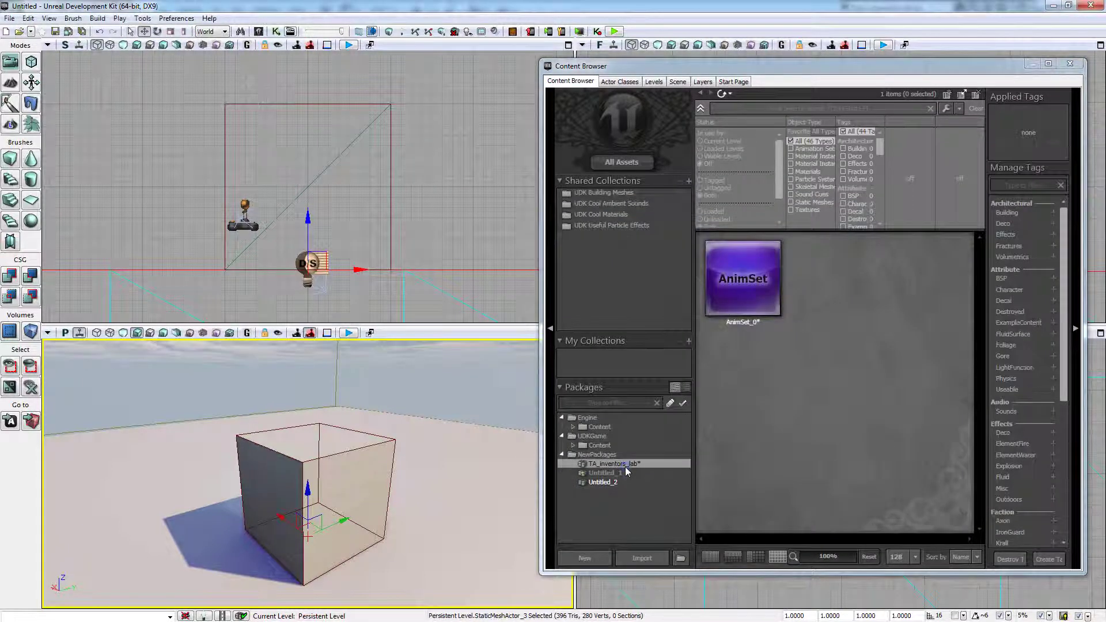
- Save the new package as TA_inventors_lab.upk in the Lecturing - Bolton Uni > UDK folder on the G: drive
right_click(624, 466)
left_click(599, 478)
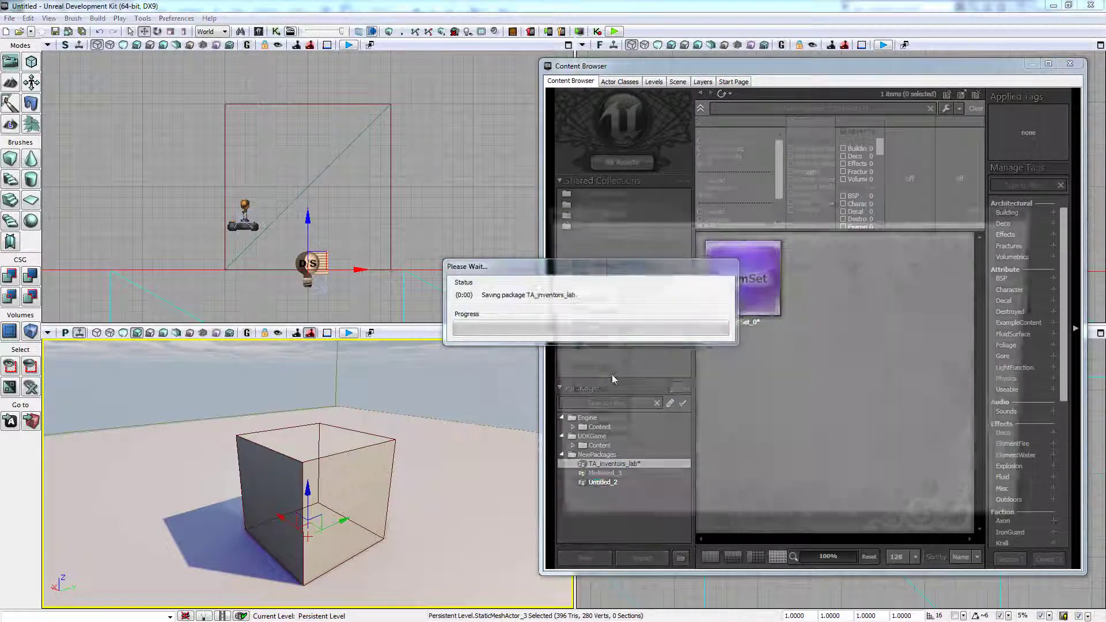
left_click(587, 316)
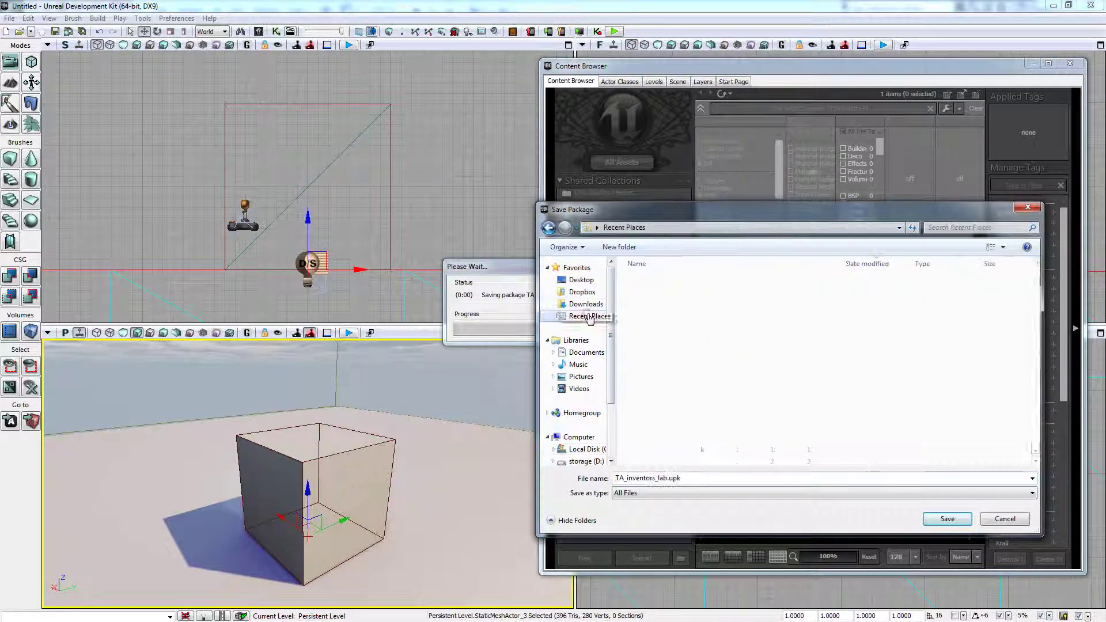
double_click(665, 289)
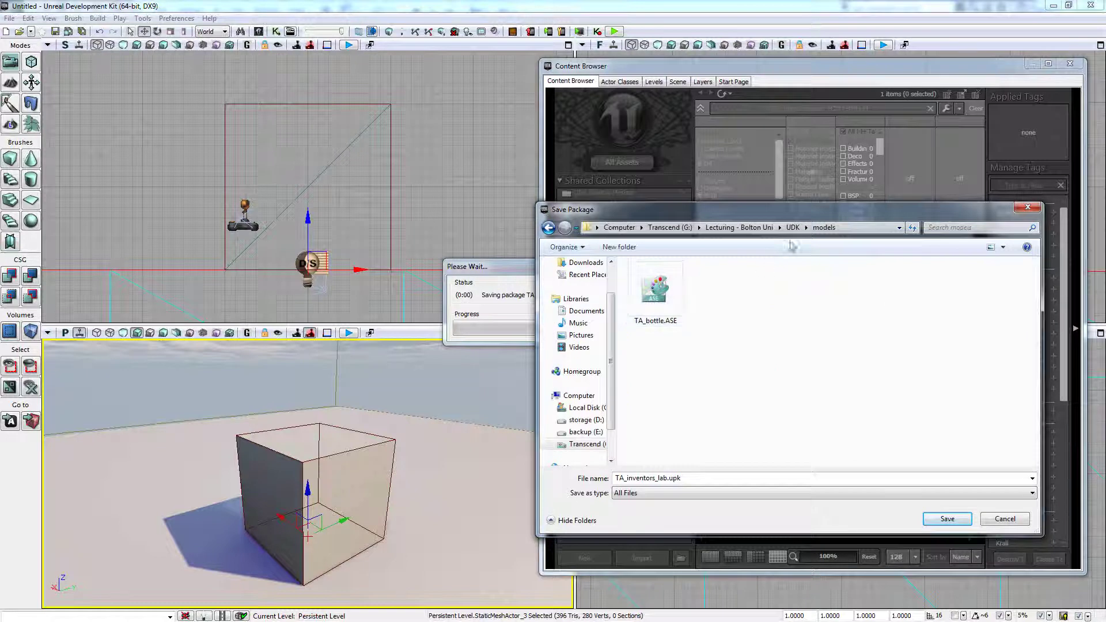
key("BackSpace")
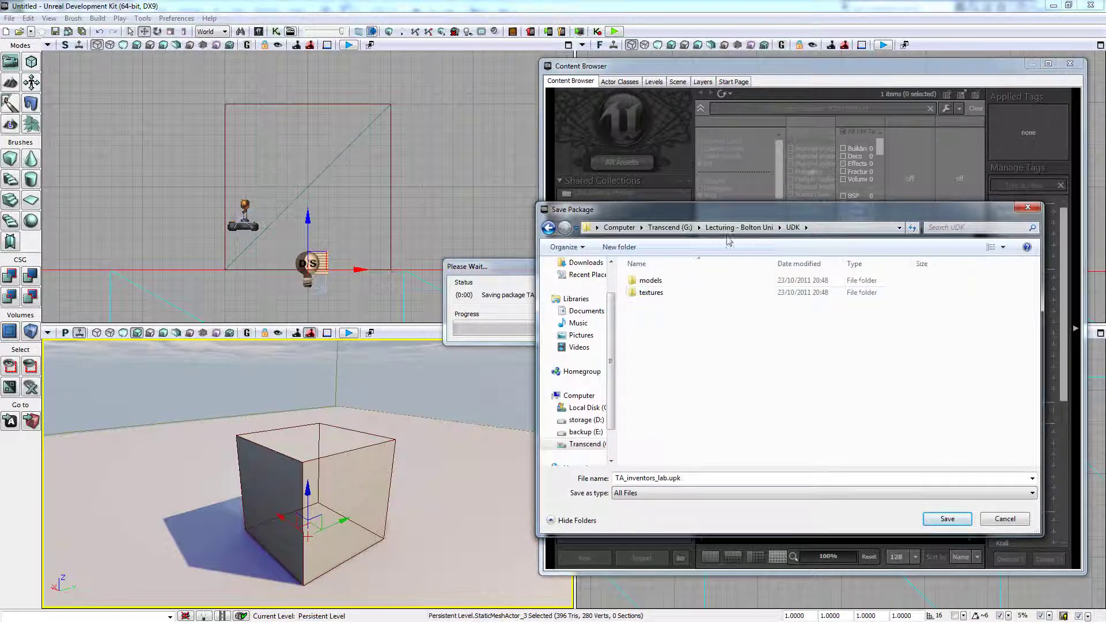
left_click(698, 479)
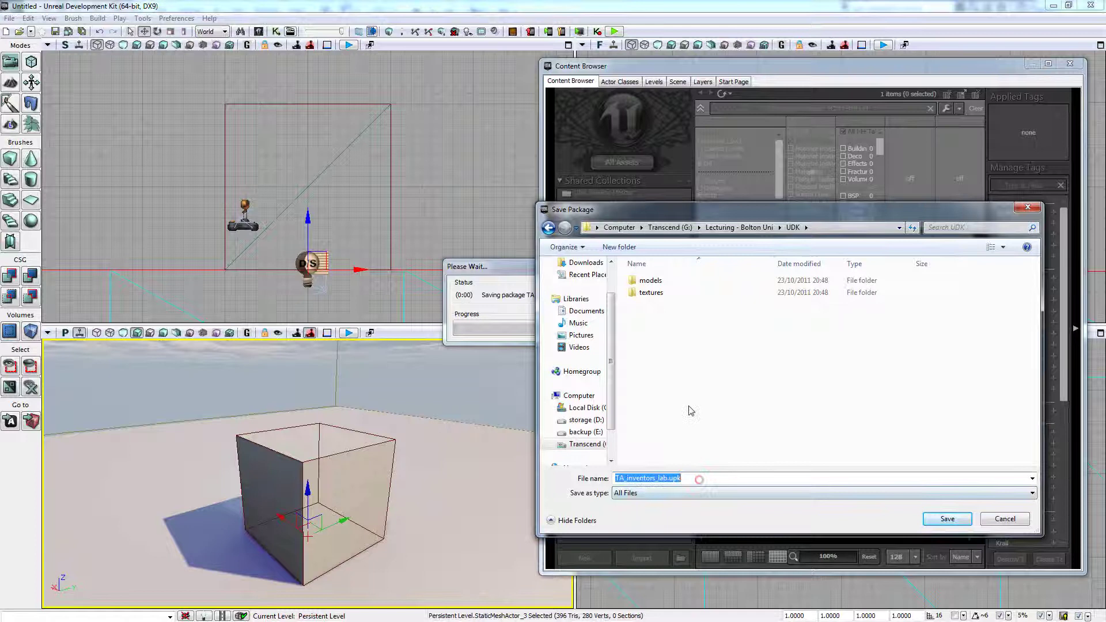
left_click(938, 516)
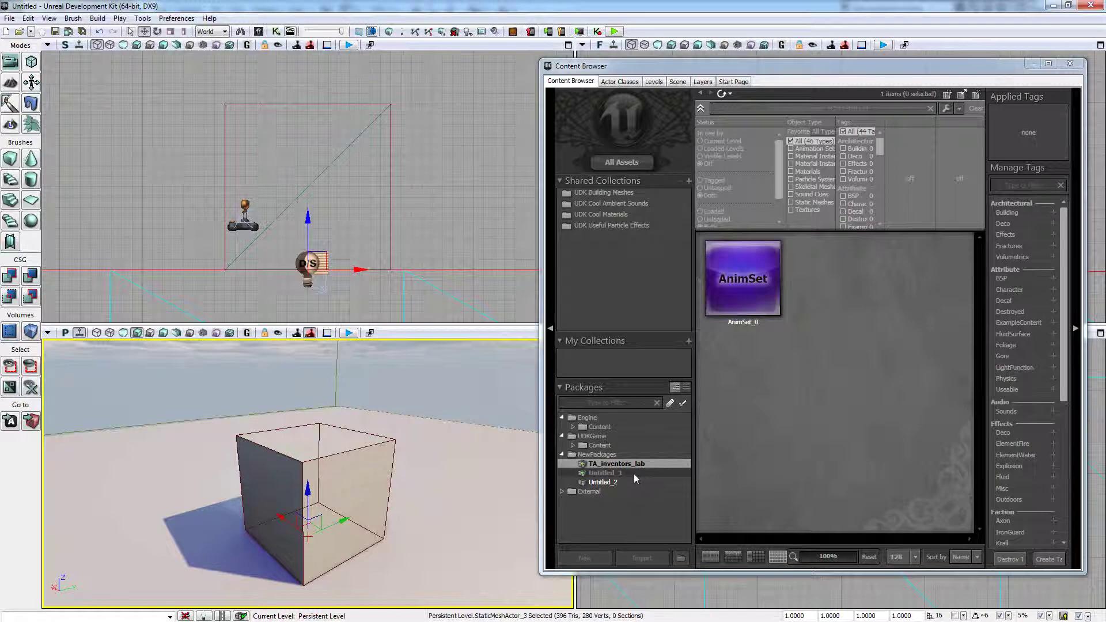
- Import TA_bottle.ASE from the UDK > models folder into the TA_inventors_lab package, keeping the name TA_bottle
left_click(563, 492)
left_click(587, 501)
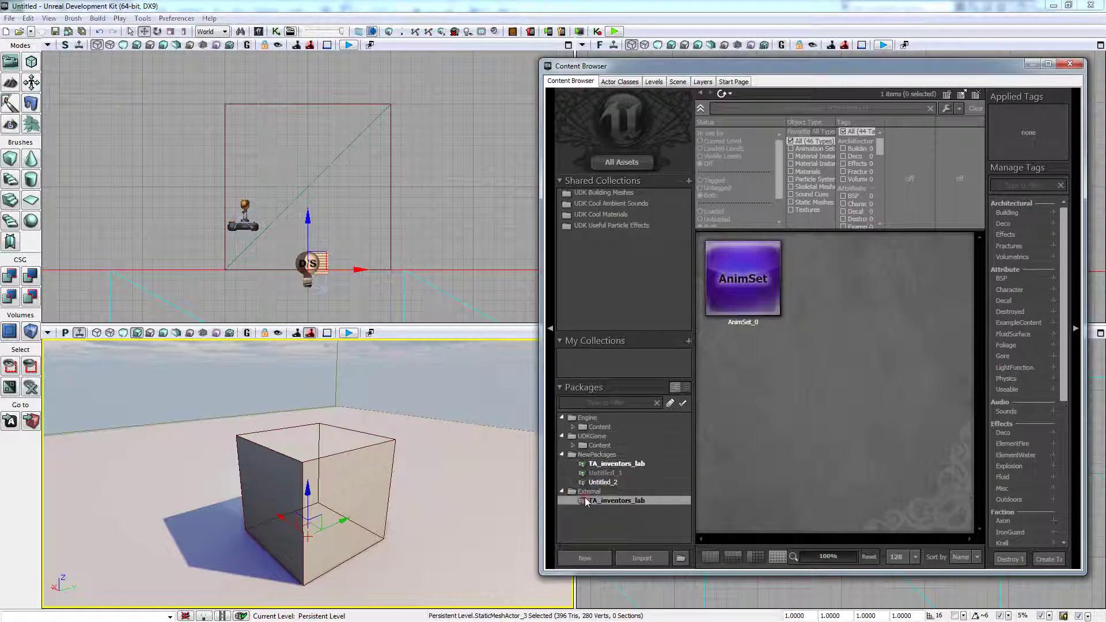
left_click(739, 431)
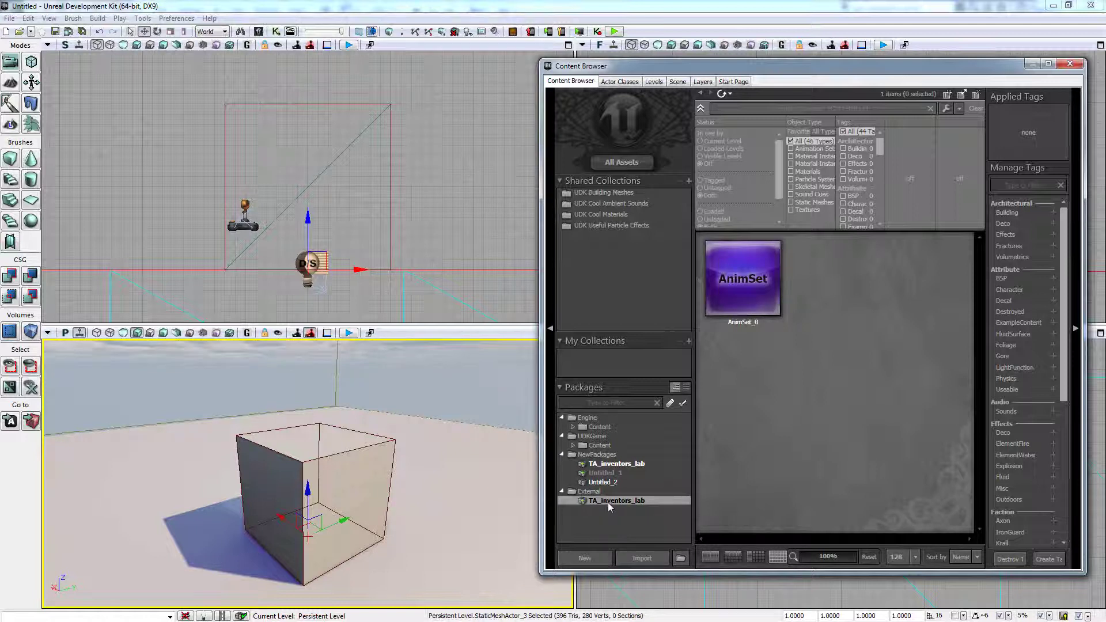
left_click(640, 559)
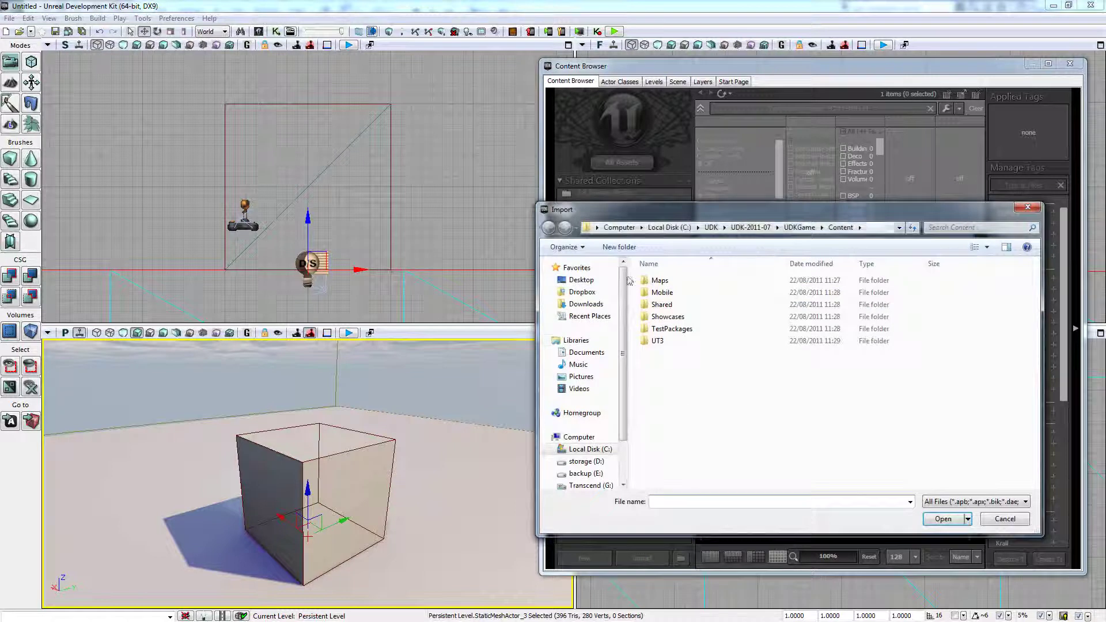
left_click(593, 316)
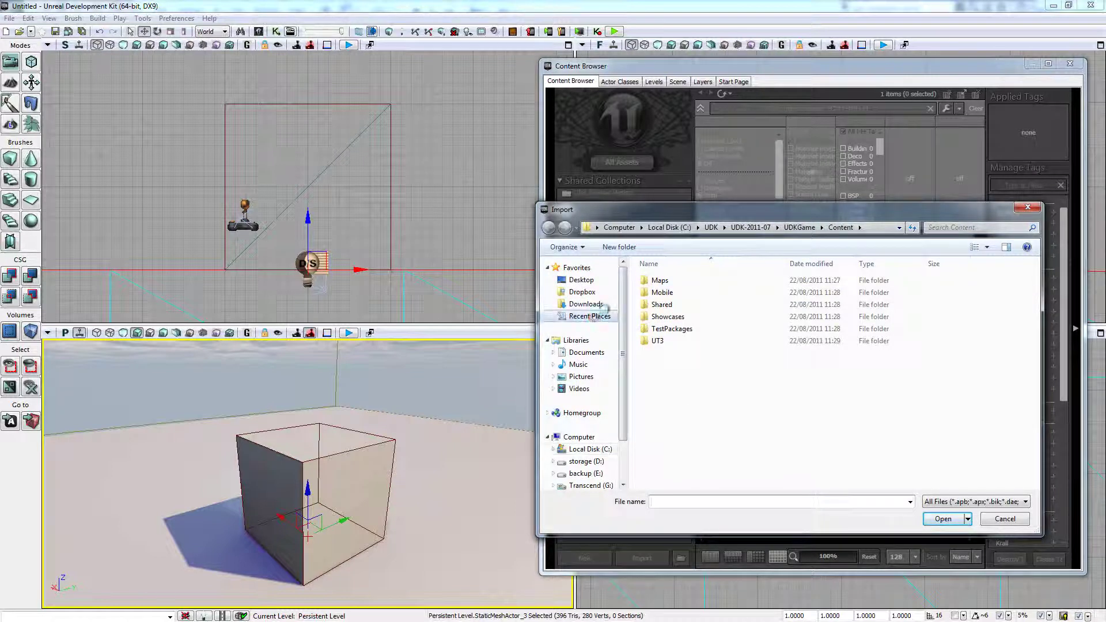
double_click(661, 292)
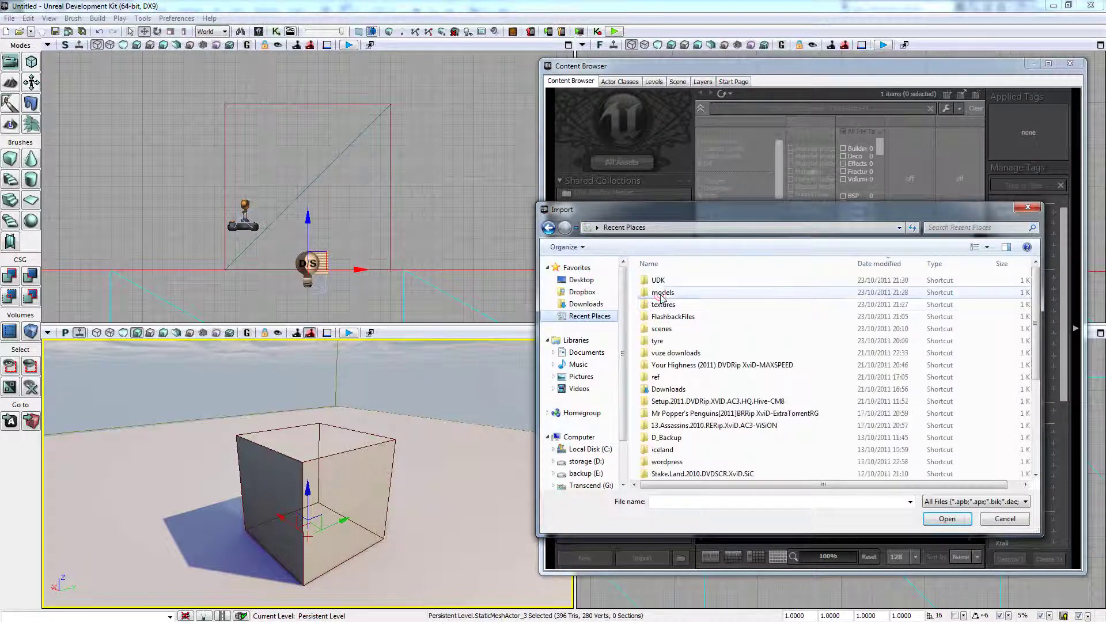
left_click(664, 293)
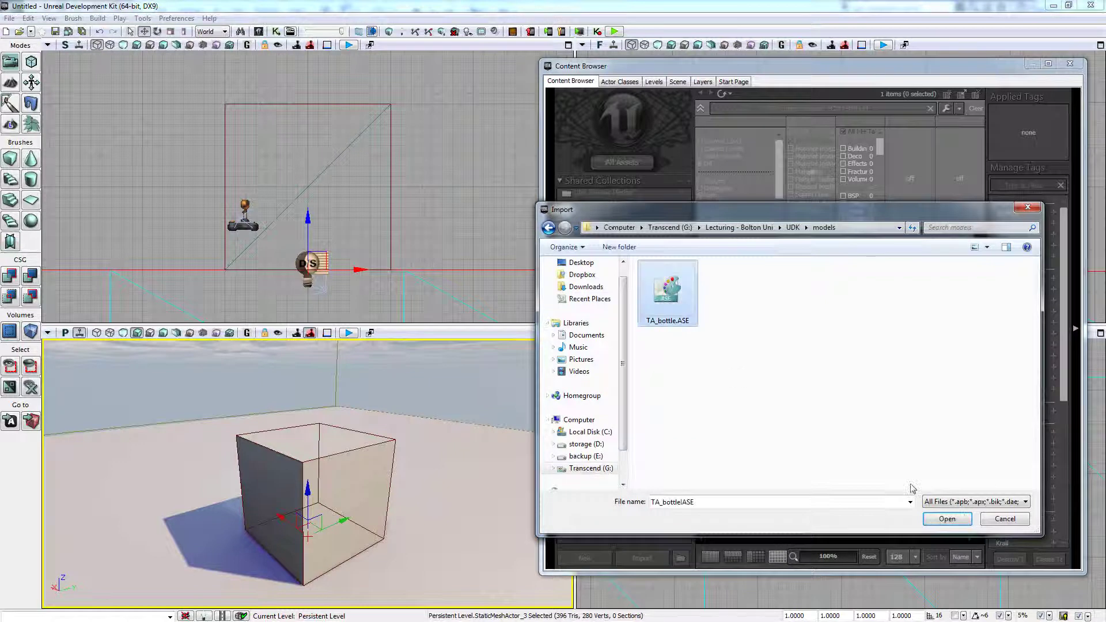
left_click(944, 518)
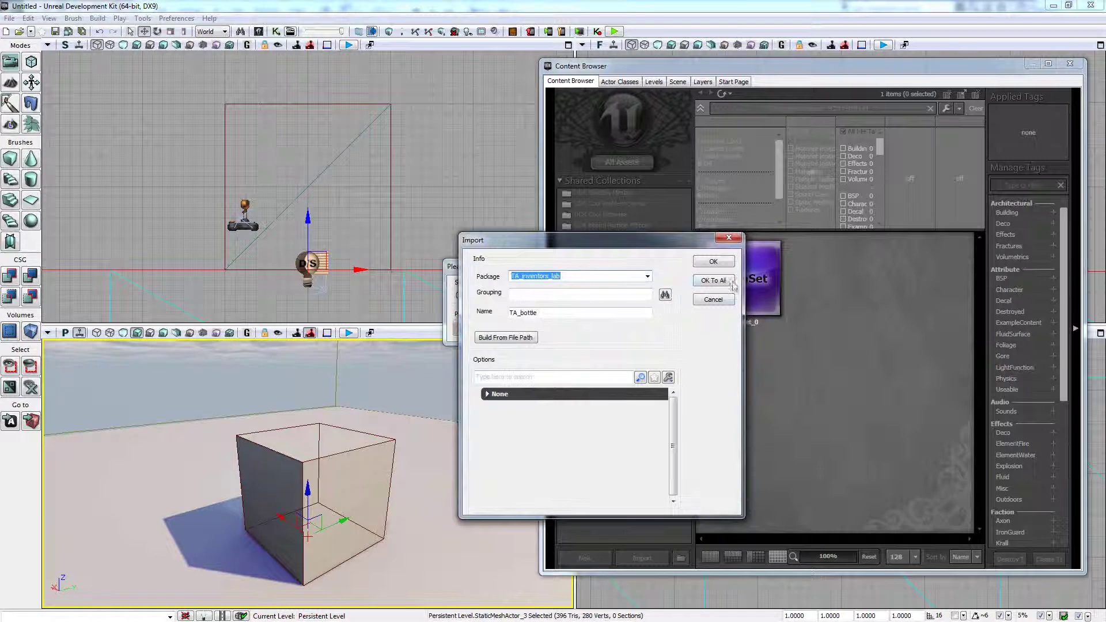
left_click(727, 280)
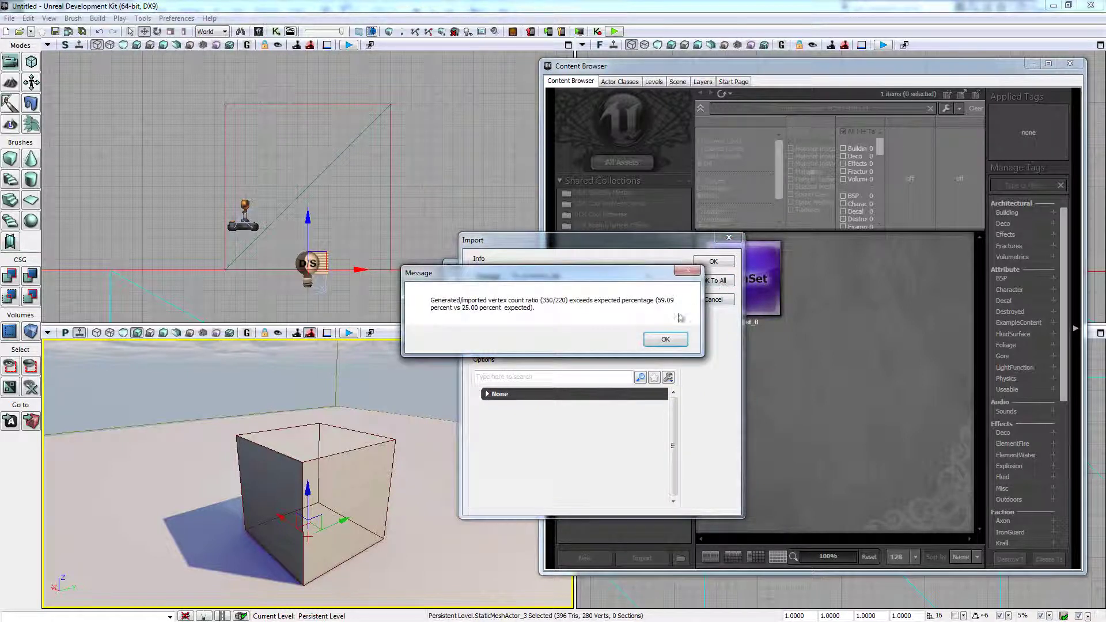
left_click(666, 339)
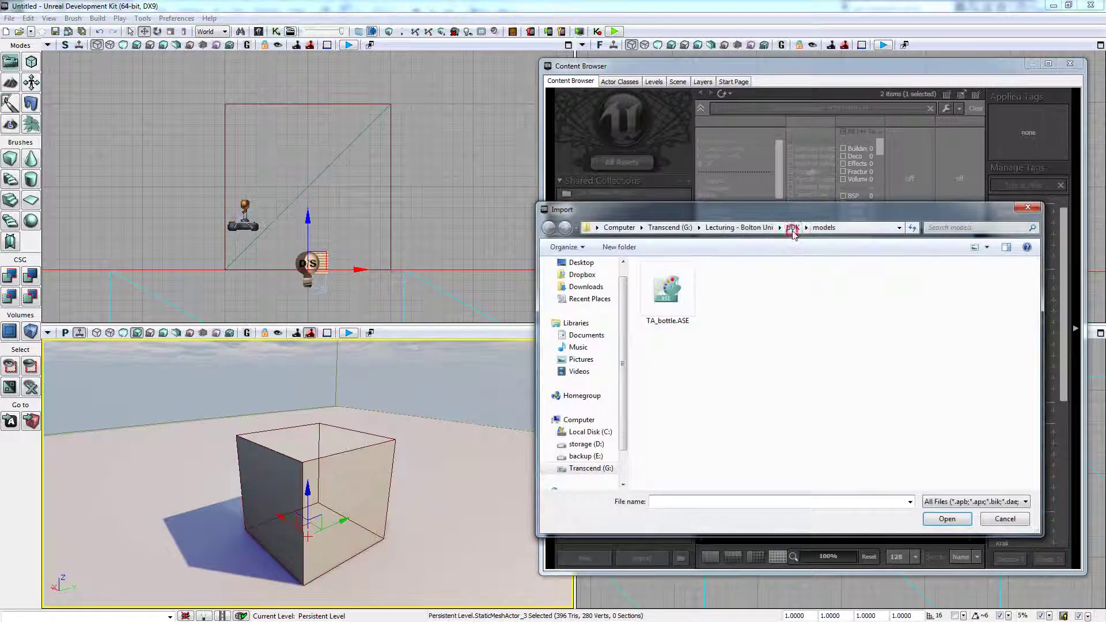
- Import the TA_bottle_glass and TA_bottle_main textures from the UDK > textures folder into TA_inventors_lab with the default options
left_click(791, 227)
double_click(678, 296)
left_click_drag(648, 380, 746, 278)
left_click(949, 519)
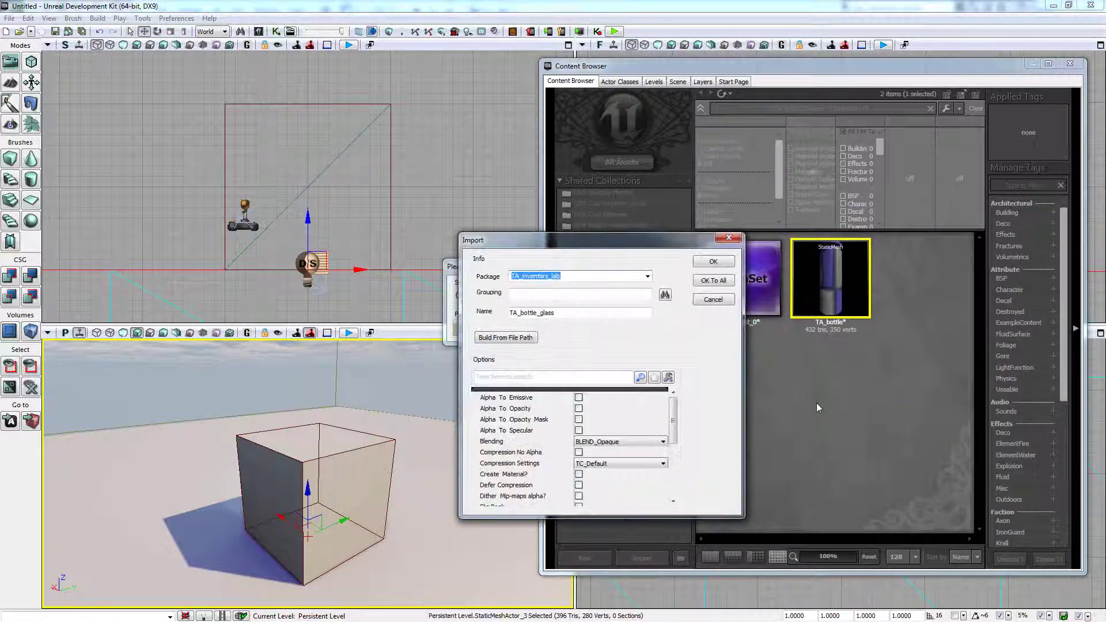
left_click(713, 287)
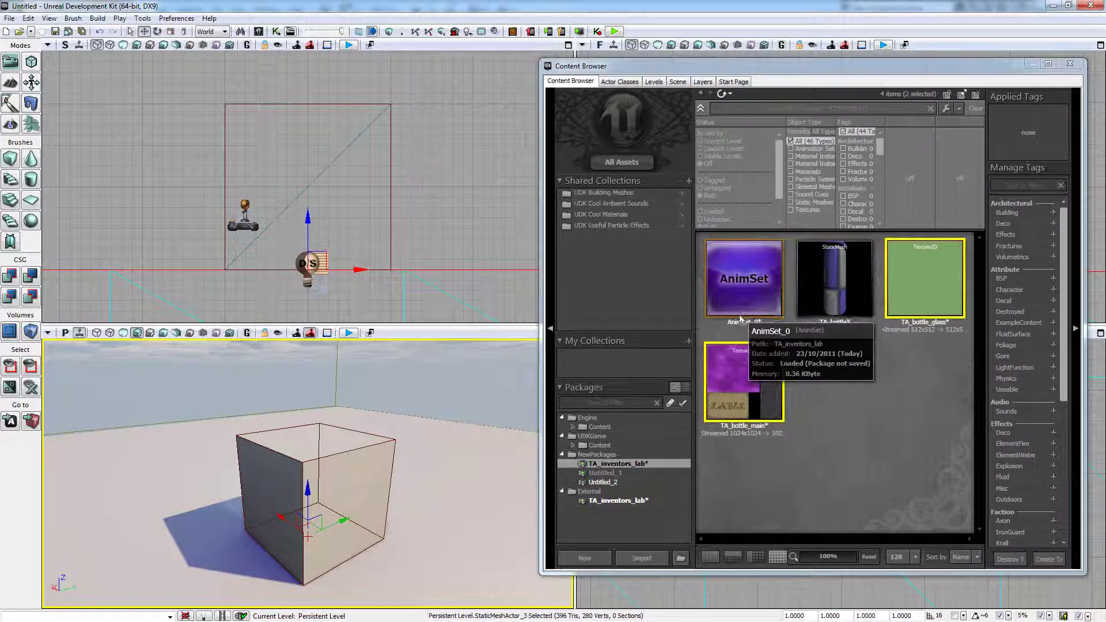
- Save the TA_inventors_lab package with the imported mesh and textures
left_click(821, 430)
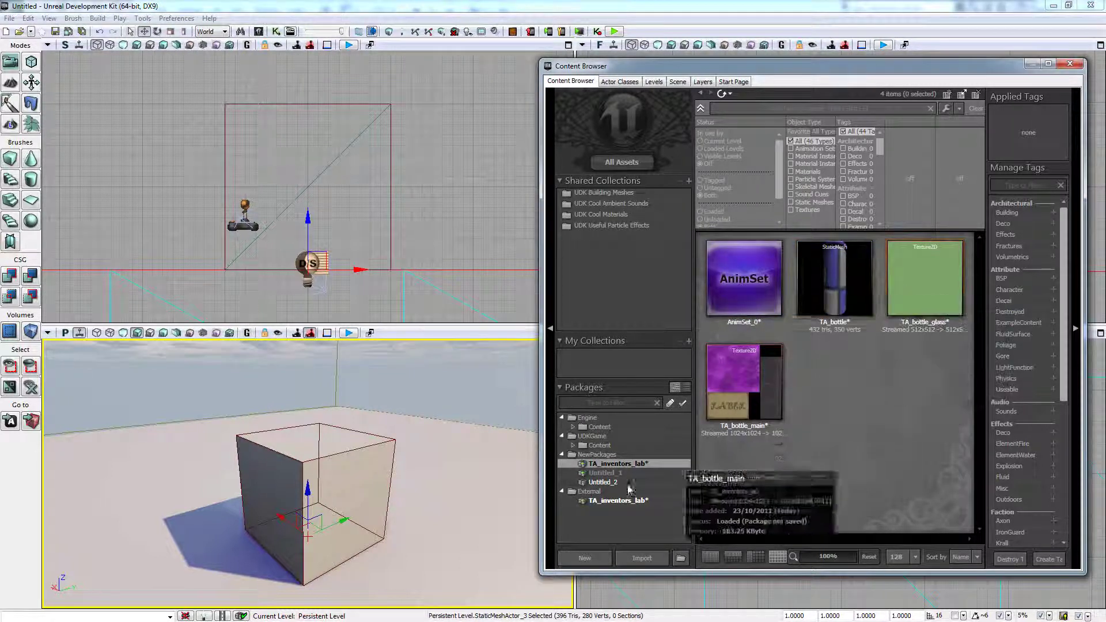
right_click(619, 500)
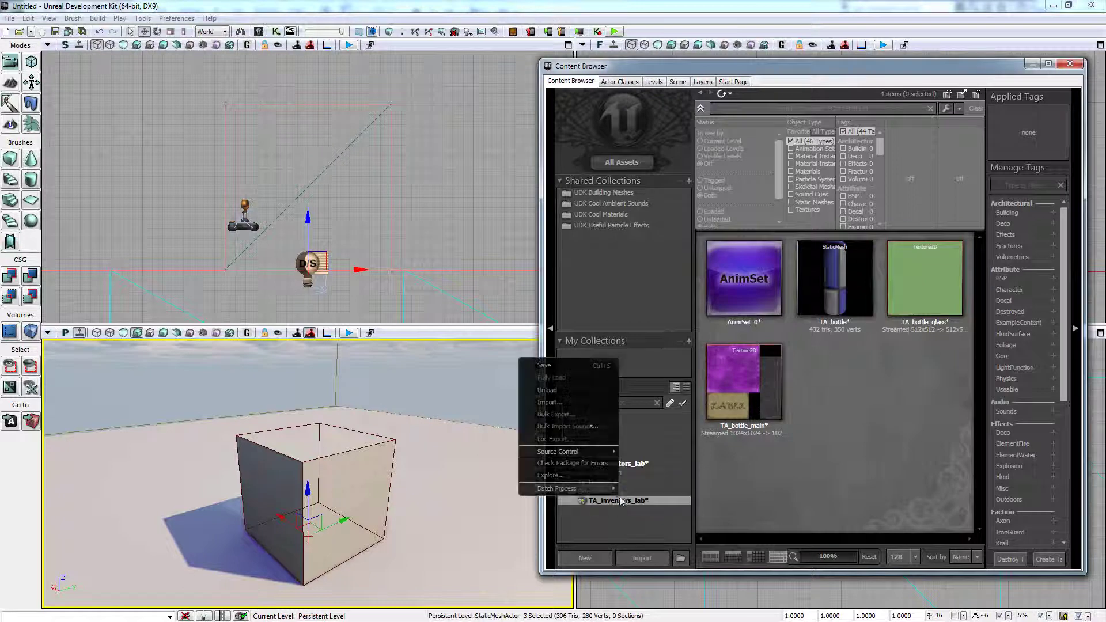
left_click(571, 364)
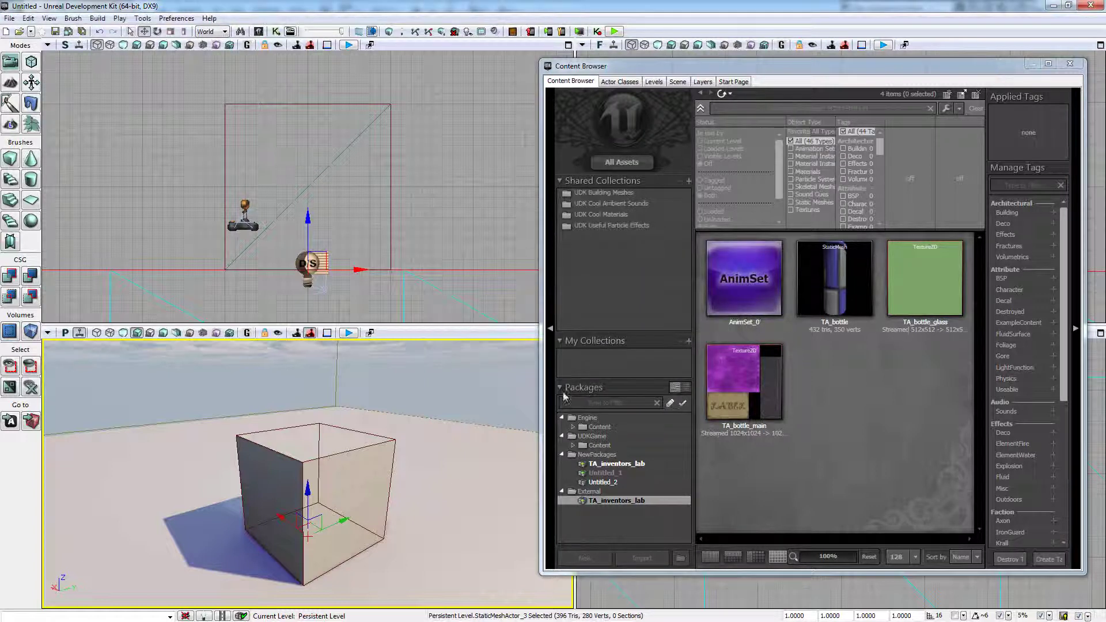
- Place the TA_bottle static mesh on the floor beside the cube, inside the cube's shadow
right_click_drag(434, 493, 403, 562)
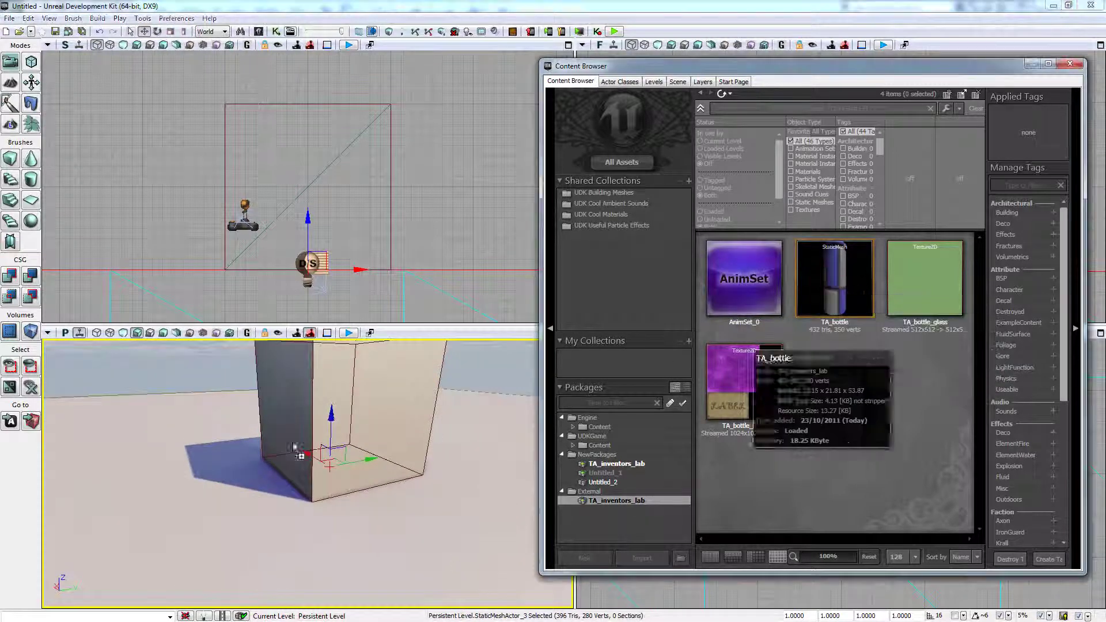
left_click_drag(847, 286, 217, 478)
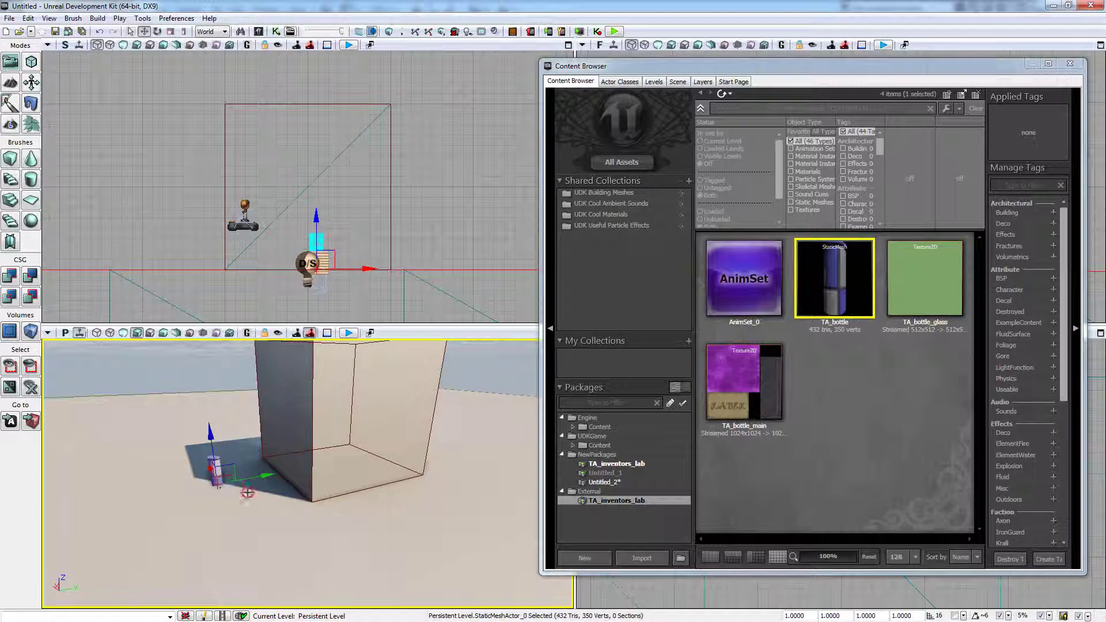
left_click(248, 494)
scroll(242, 477, "up", 2)
right_click_drag(207, 482, 157, 471)
middle_click_drag(157, 471, 109, 478)
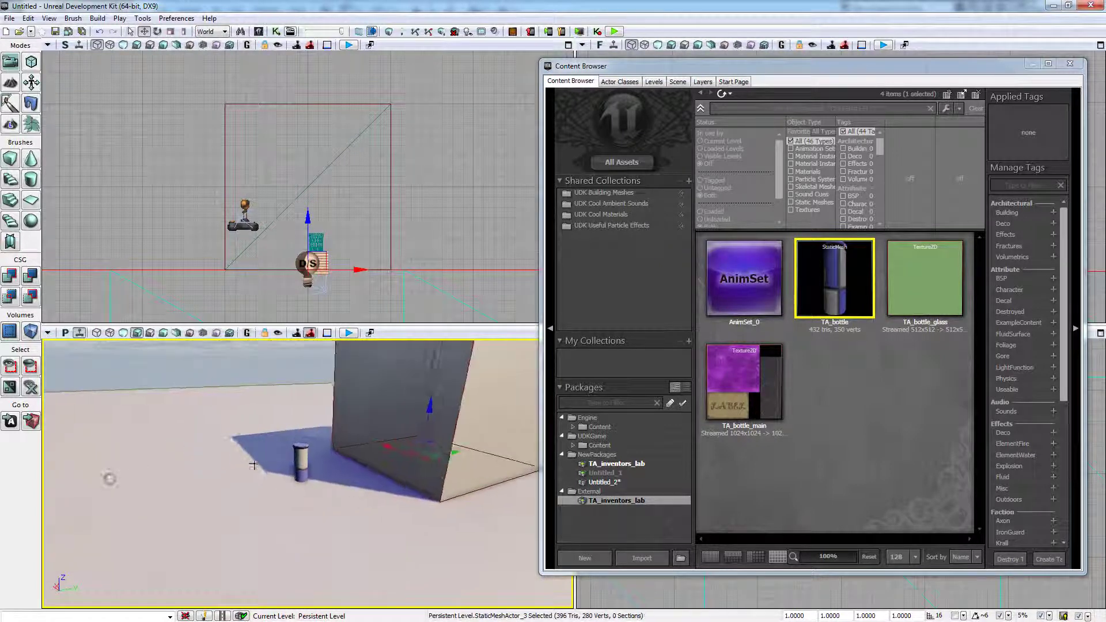
scroll(109, 479, "up", 2)
middle_click_drag(366, 483, 399, 439)
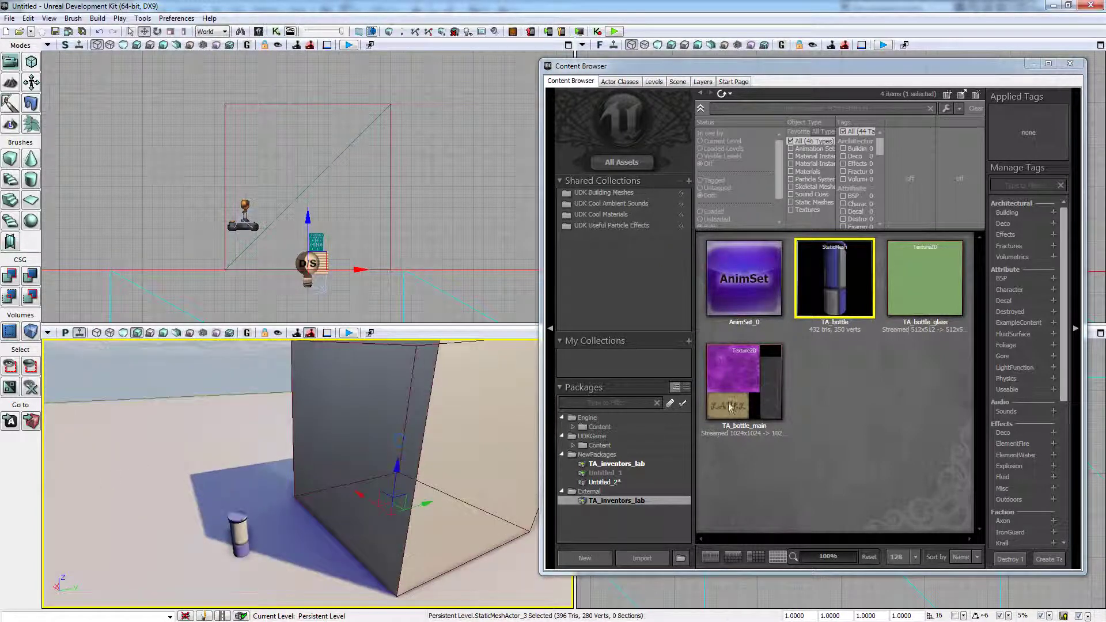
- Try to apply the TA_bottle_main texture directly to the cube and the bottle in the level
left_click(742, 380)
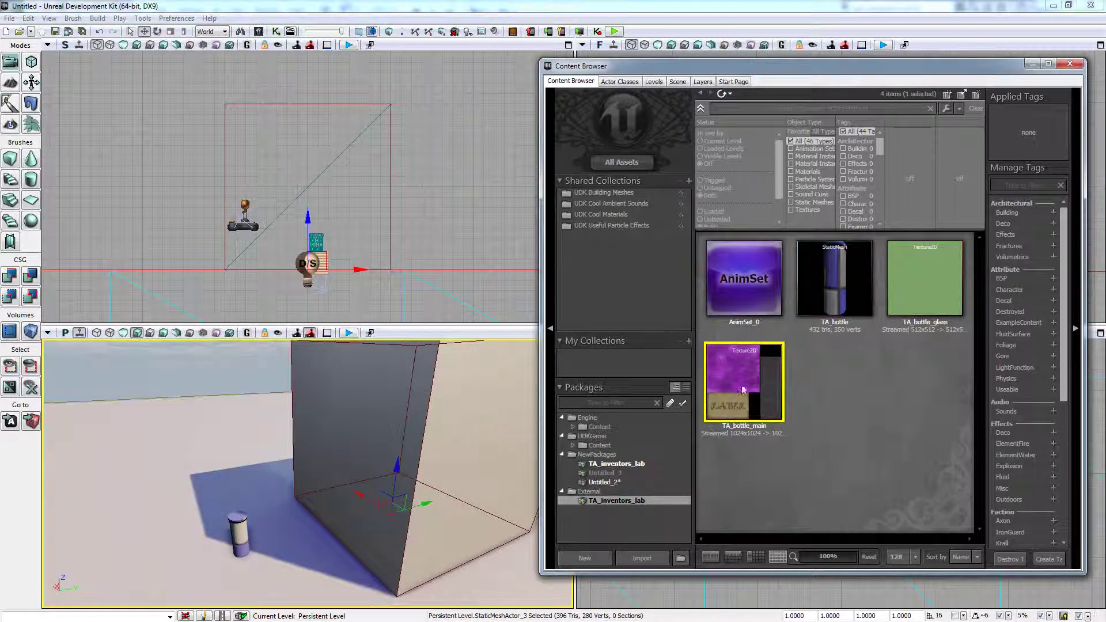
left_click_drag(743, 390, 480, 413)
right_click_drag(480, 413, 491, 400)
scroll(486, 412, "down", 5)
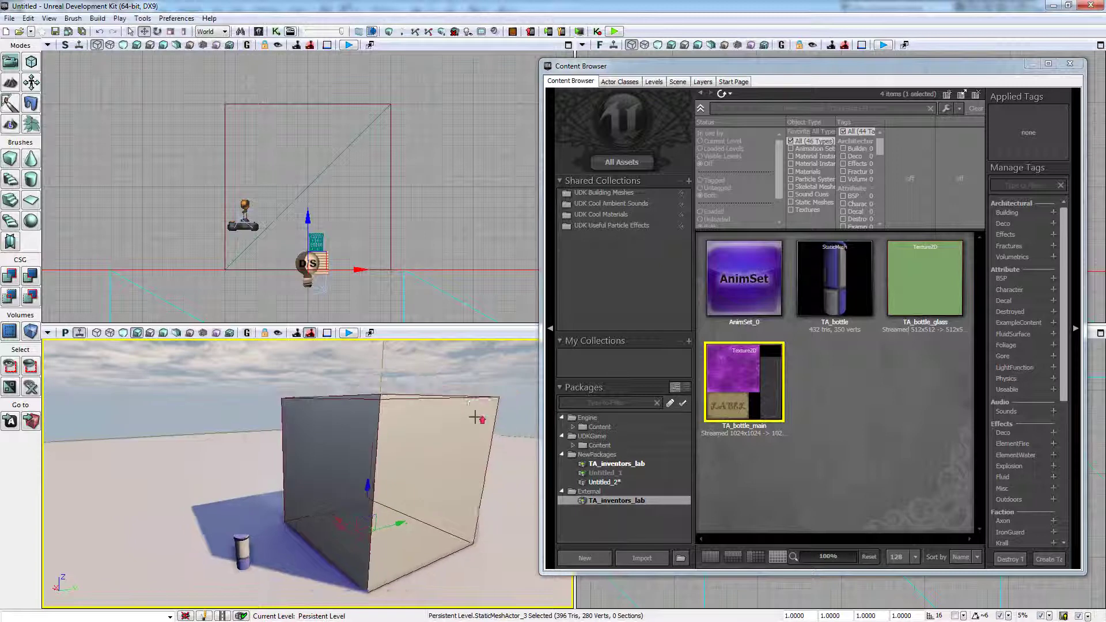
scroll(476, 417, "up", 3)
left_click_drag(742, 391, 242, 520)
right_click_drag(242, 520, 231, 531)
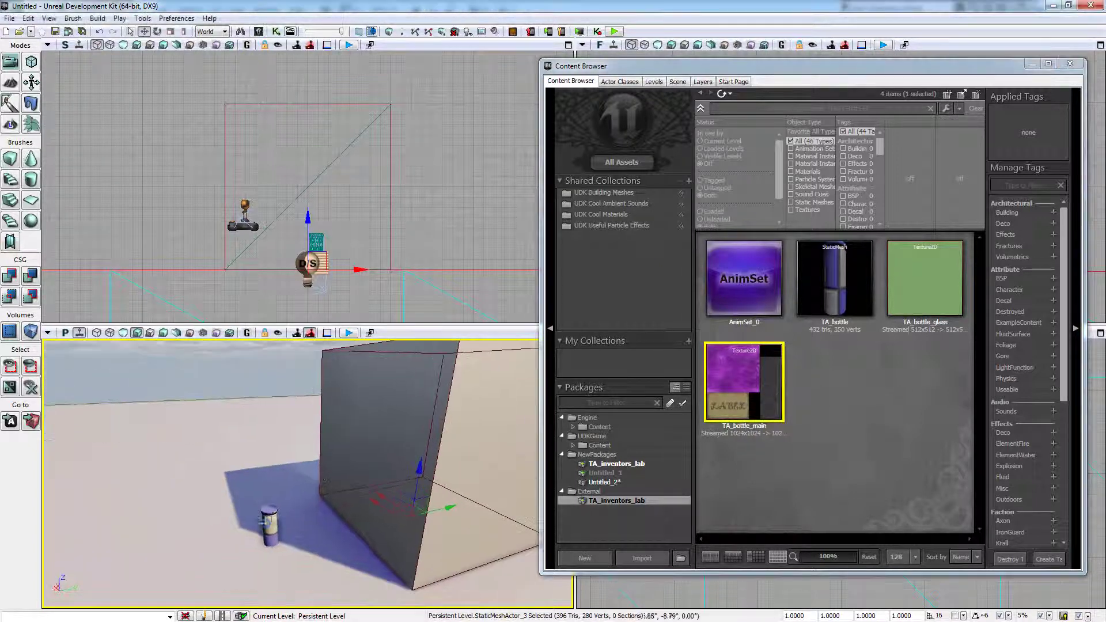
left_click(850, 396)
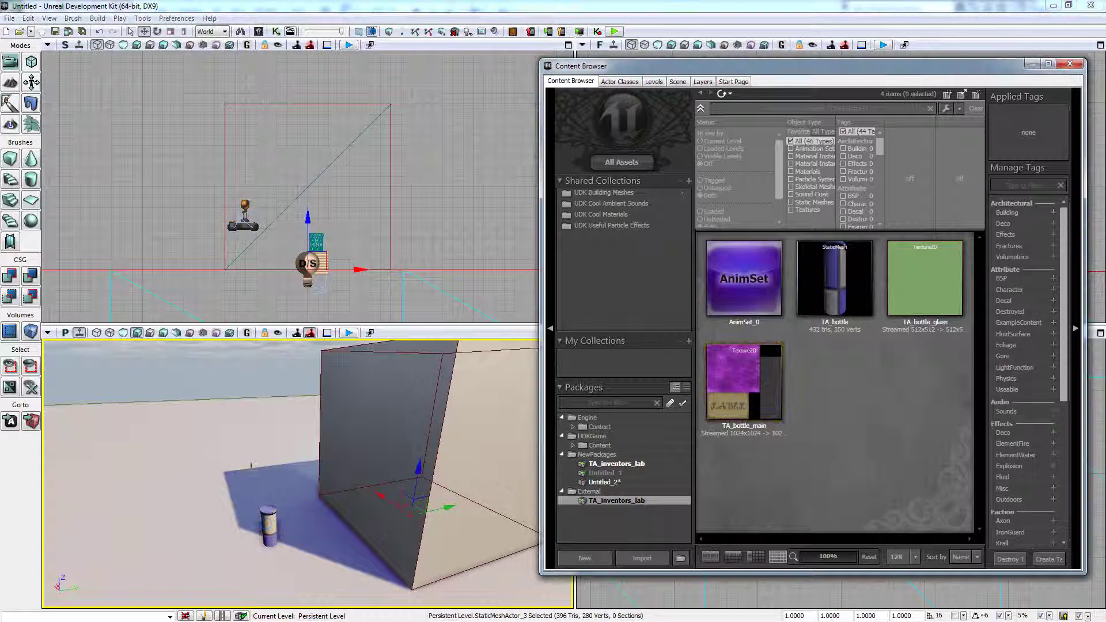
- Play the level from the floor in front of the bottle, accepting the external-package warning, and look at the bottle from several sides
left_click(441, 32)
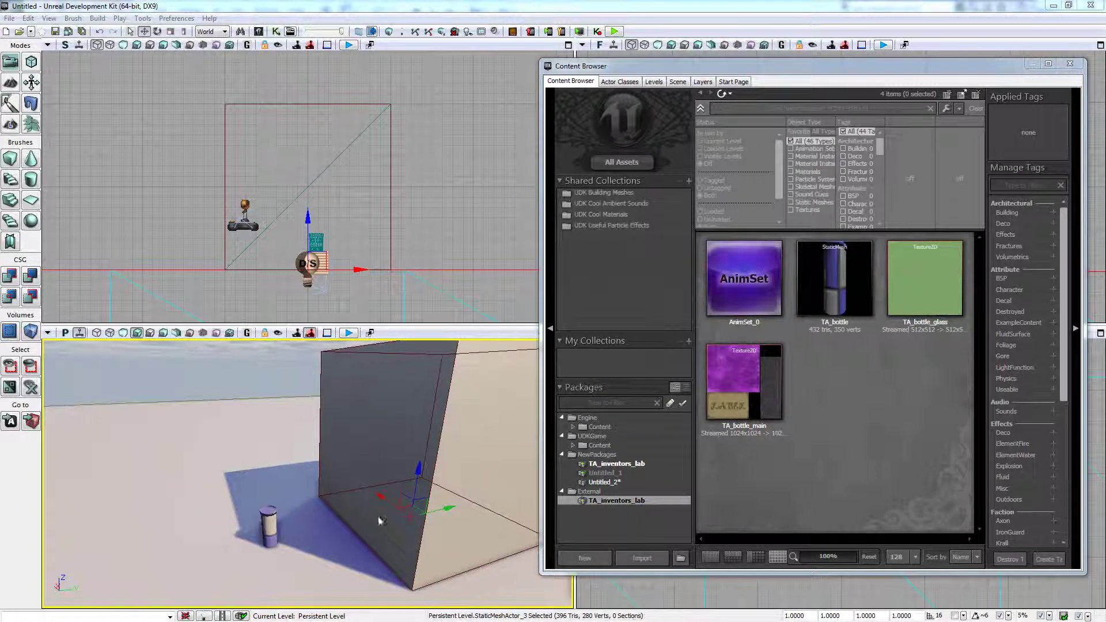
right_click(301, 550)
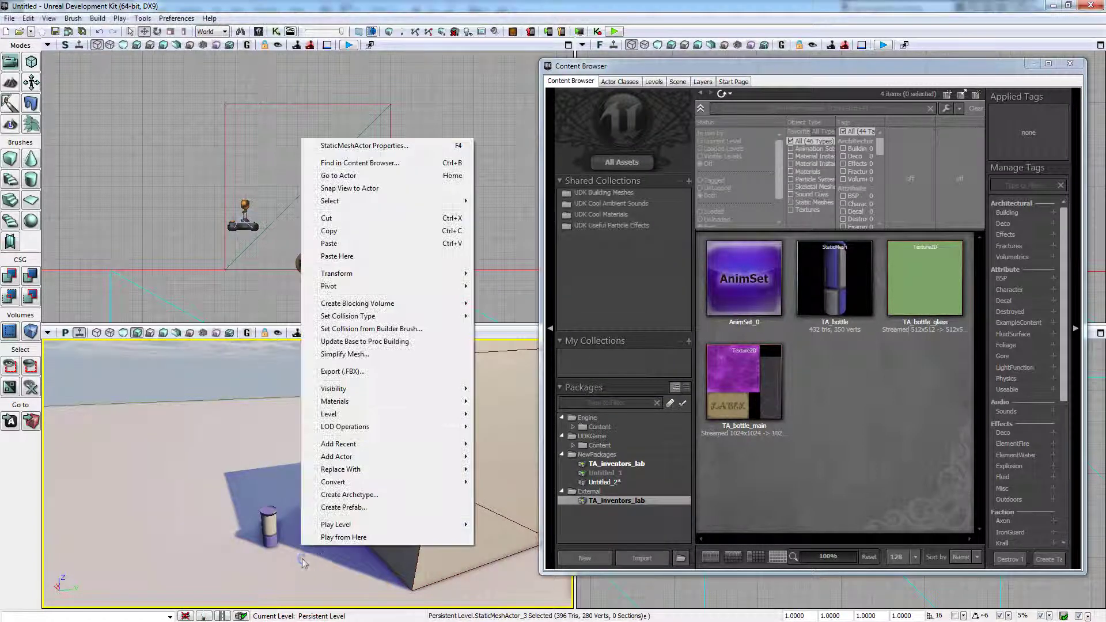
left_click(323, 537)
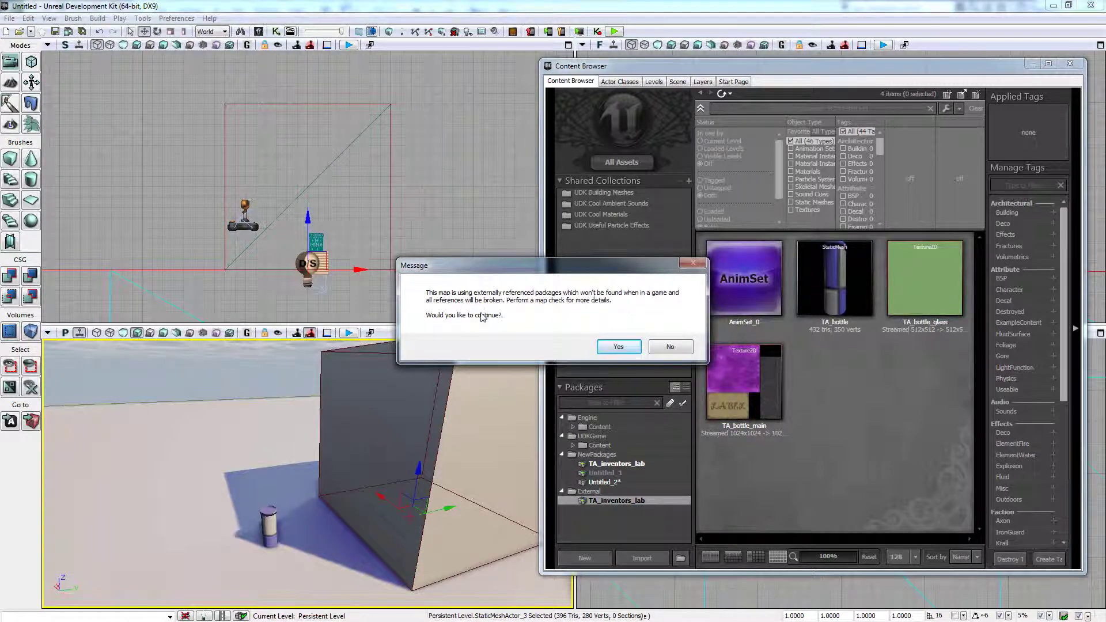
left_click_drag(599, 265, 440, 349)
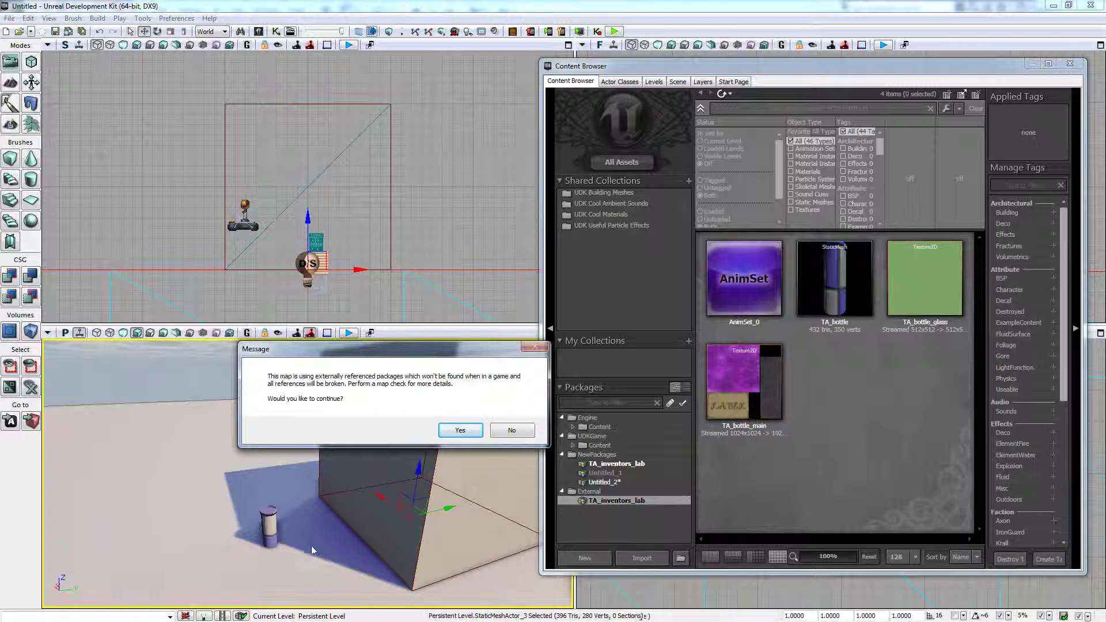
left_click(460, 431)
key("s")
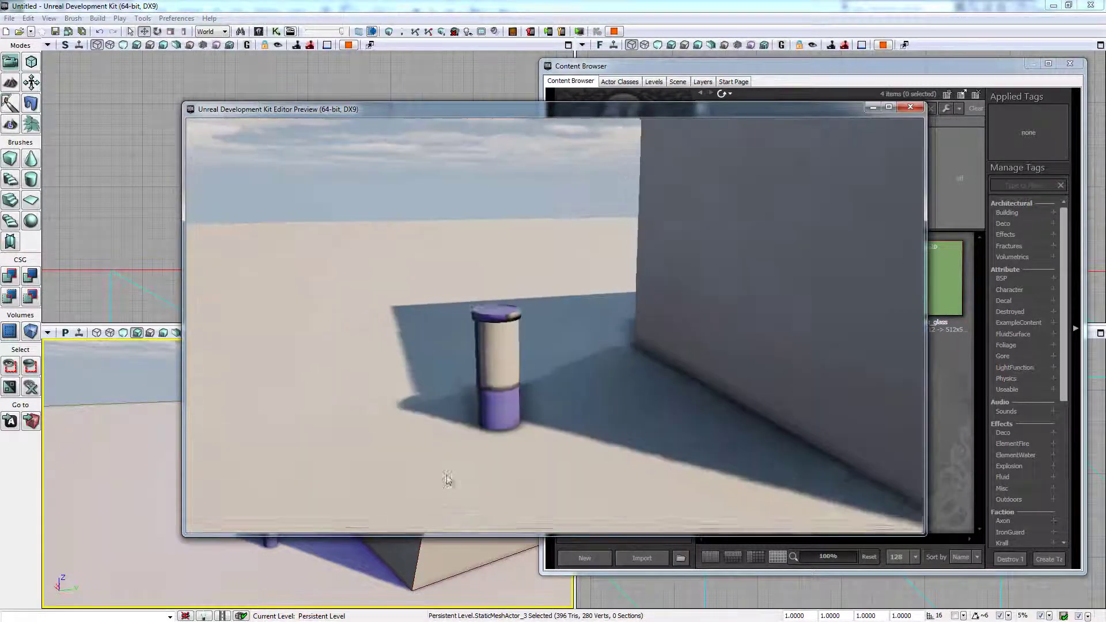
key("d")
key("w")
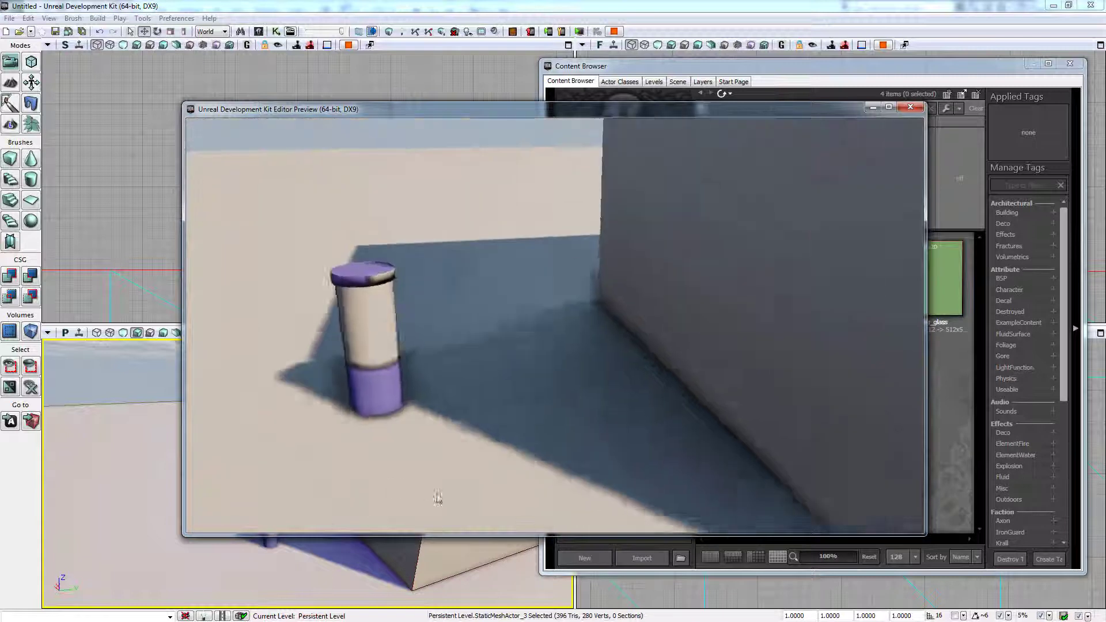
key("a")
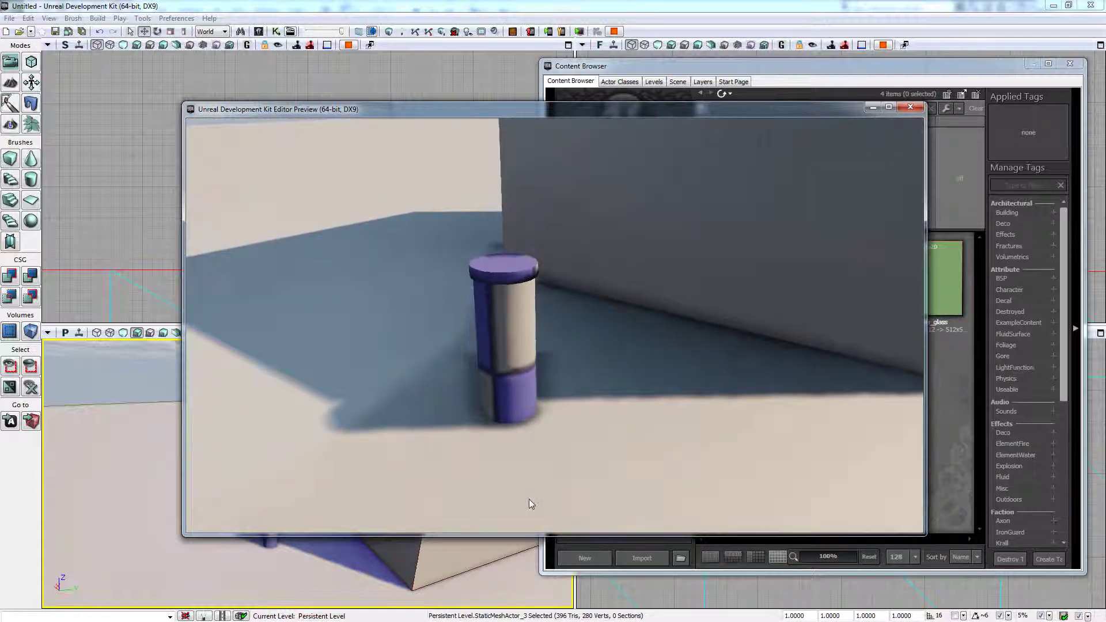
key("Escape")
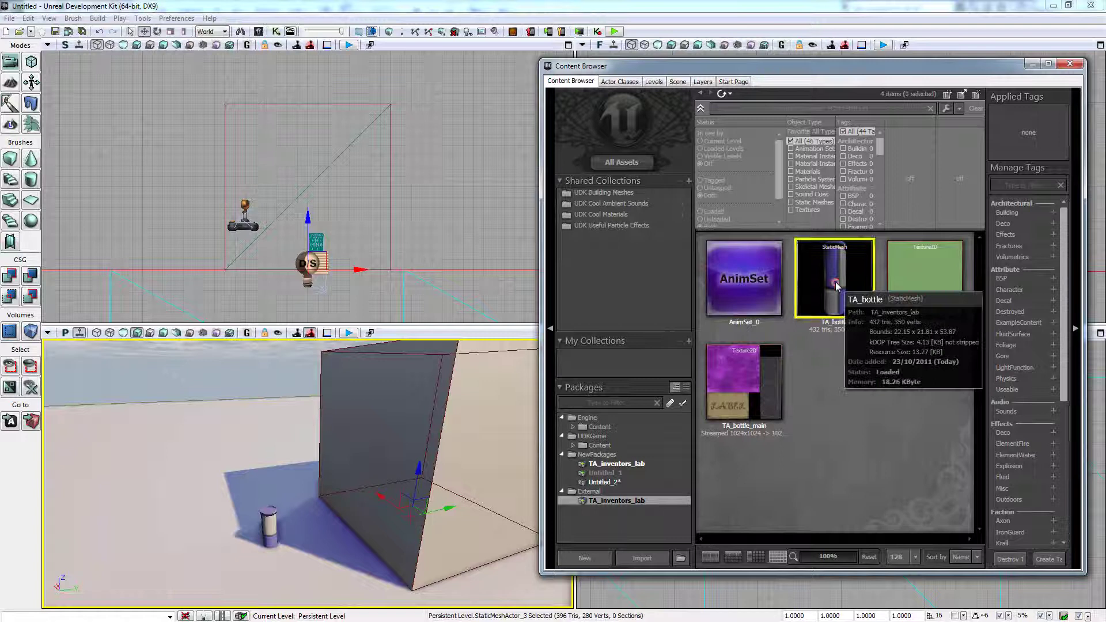
- Open the TA_bottle mesh for editing and expand the material settings of both elements, [0] and [1], under its LODInfo
double_click(836, 286)
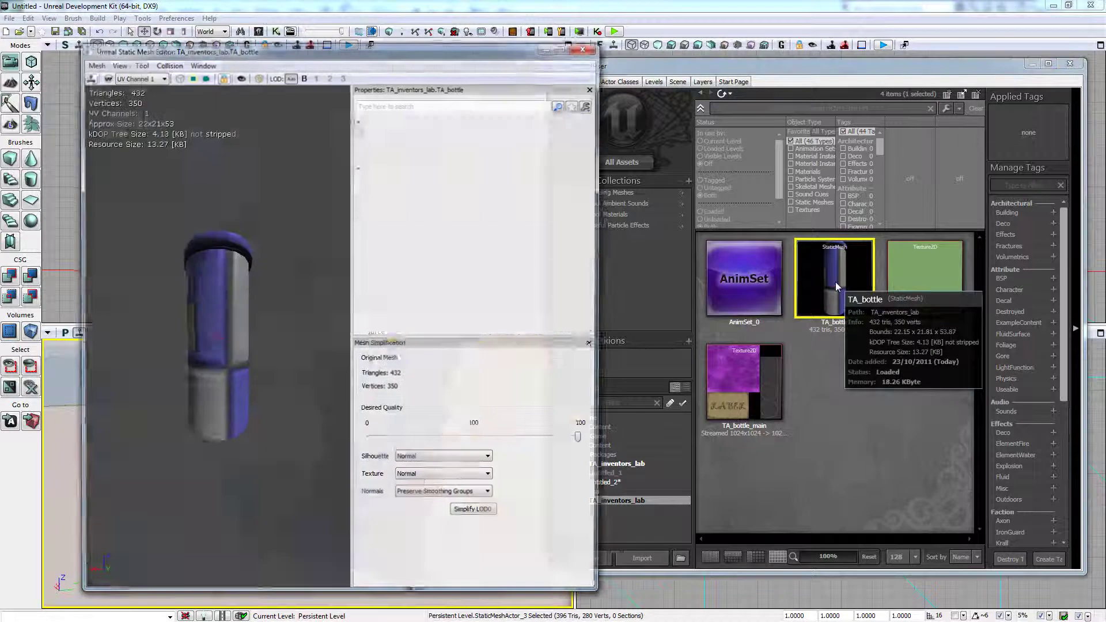
left_click(384, 223)
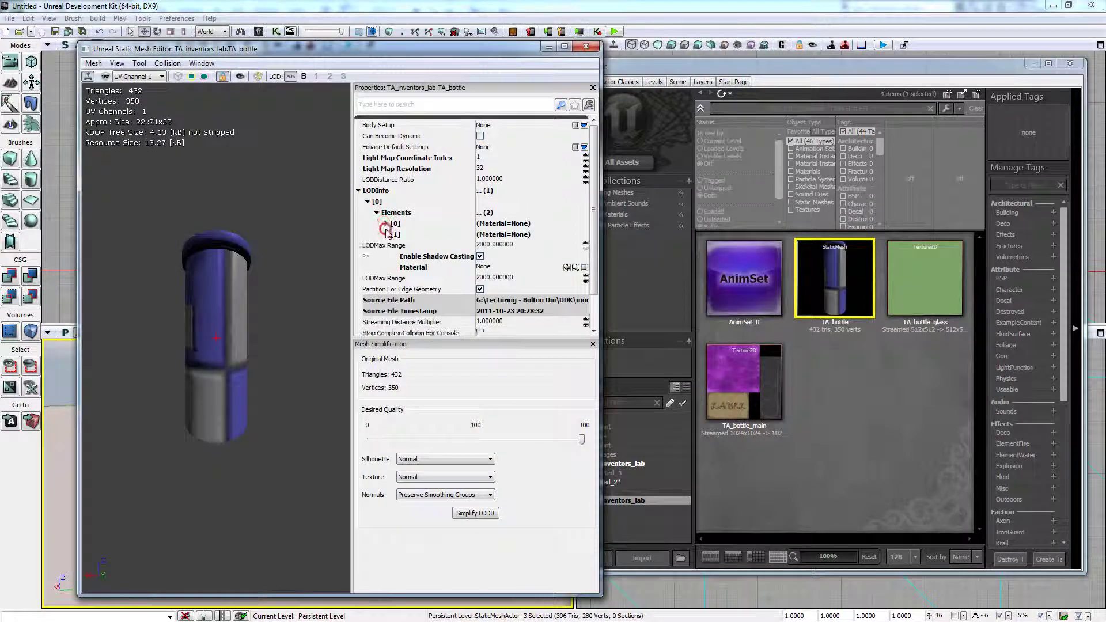
left_click(385, 234)
left_click(376, 213)
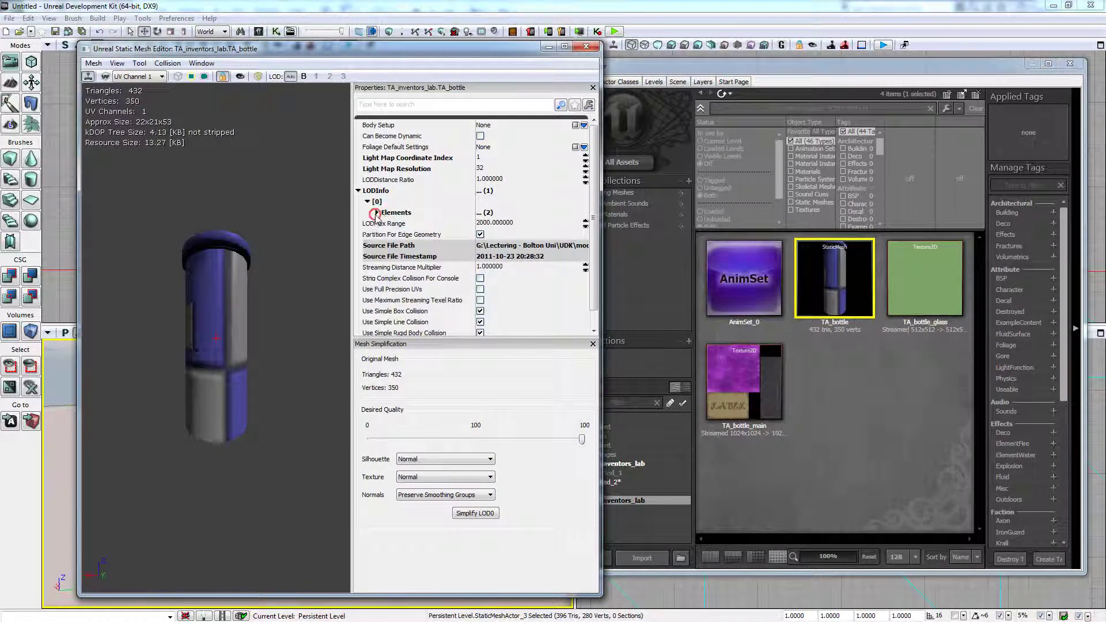
left_click(376, 212)
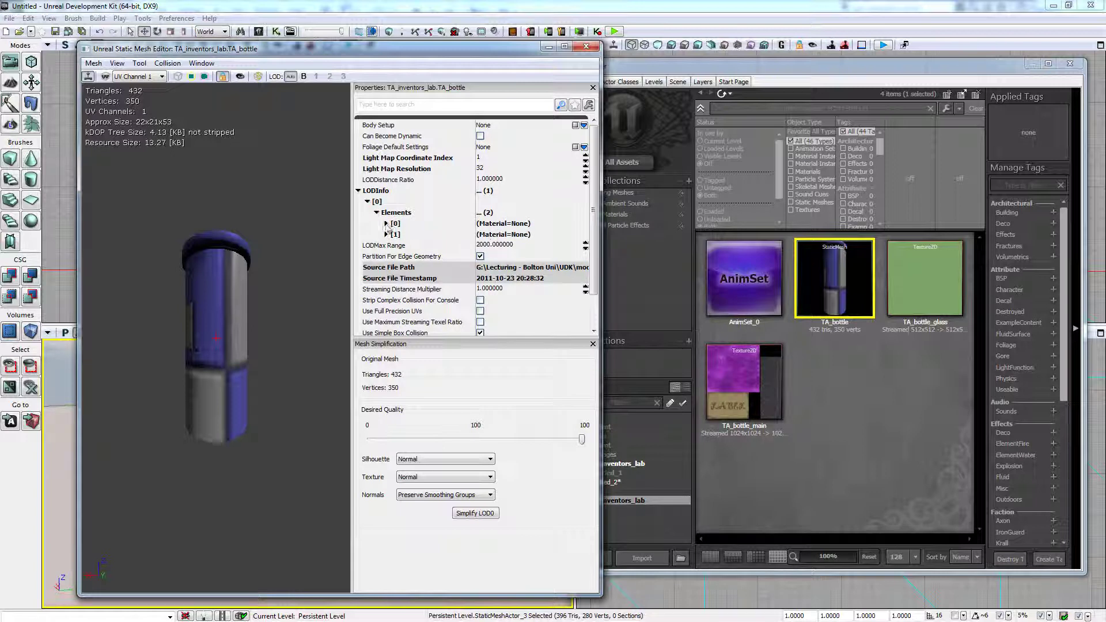
left_click(385, 223)
left_click(385, 267)
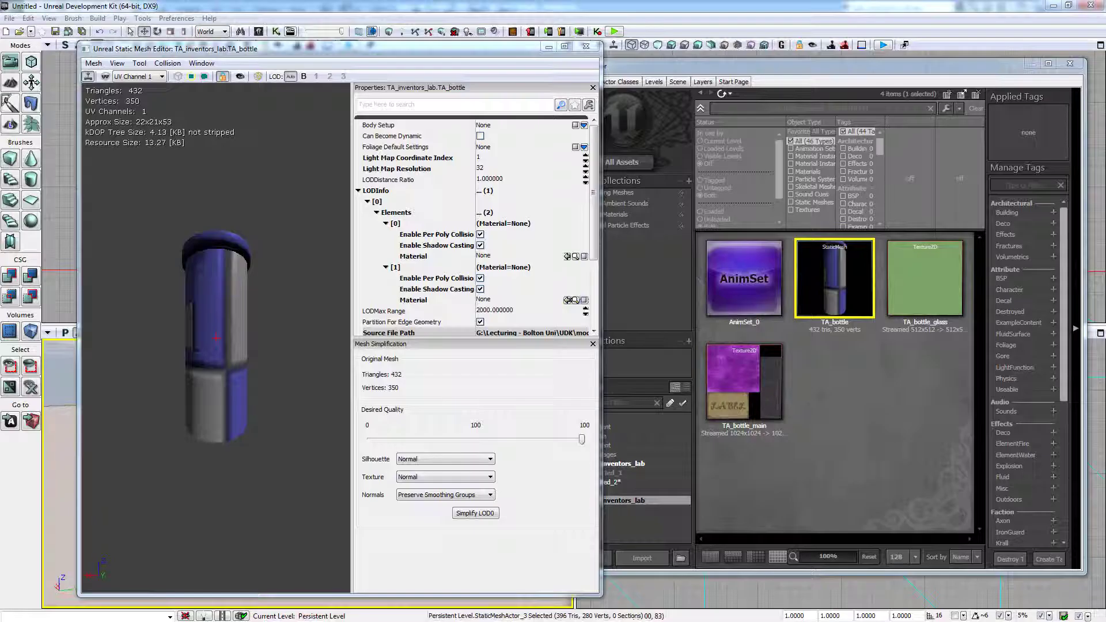
- Create a new material named TA_bottle_glass_MAT in the TA_inventors_lab package
right_click(835, 427)
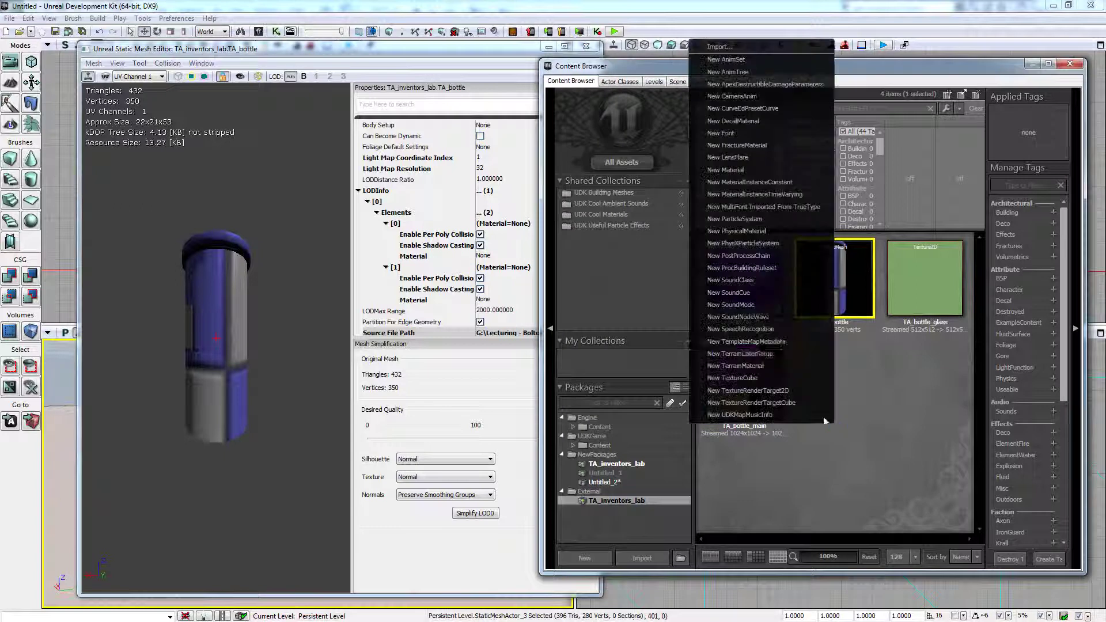
left_click(760, 172)
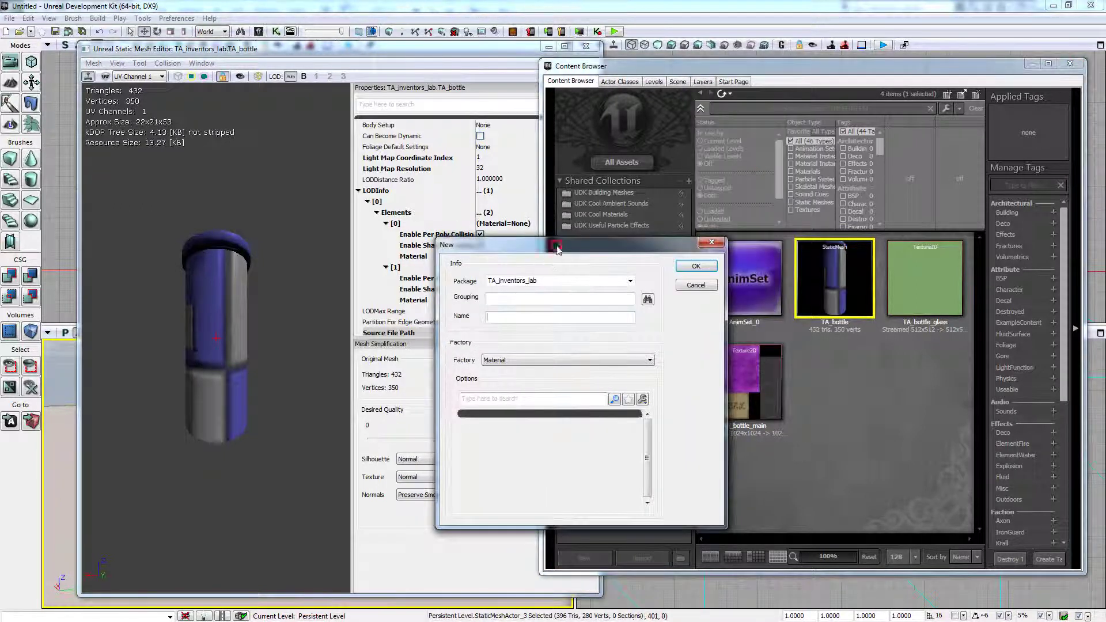
left_click_drag(557, 247, 479, 247)
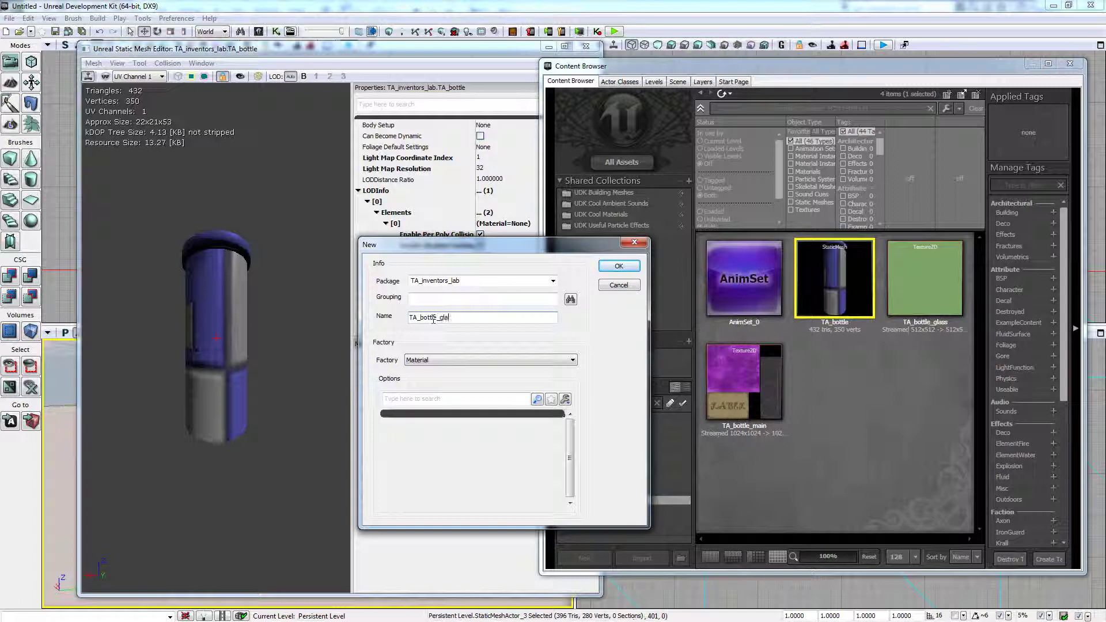
type("AT")
left_click(632, 265)
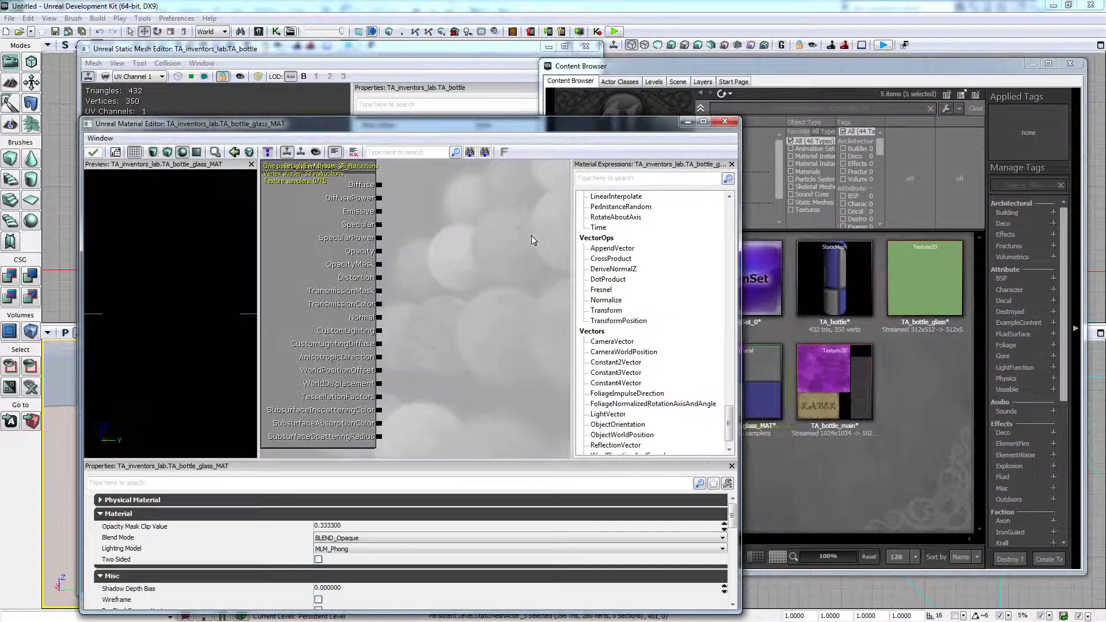
- Add the TA_bottle_glass texture to the material graph, wiring its colour output to Diffuse and its alpha output to Opacity
left_click(924, 278)
left_click_drag(924, 278, 380, 184)
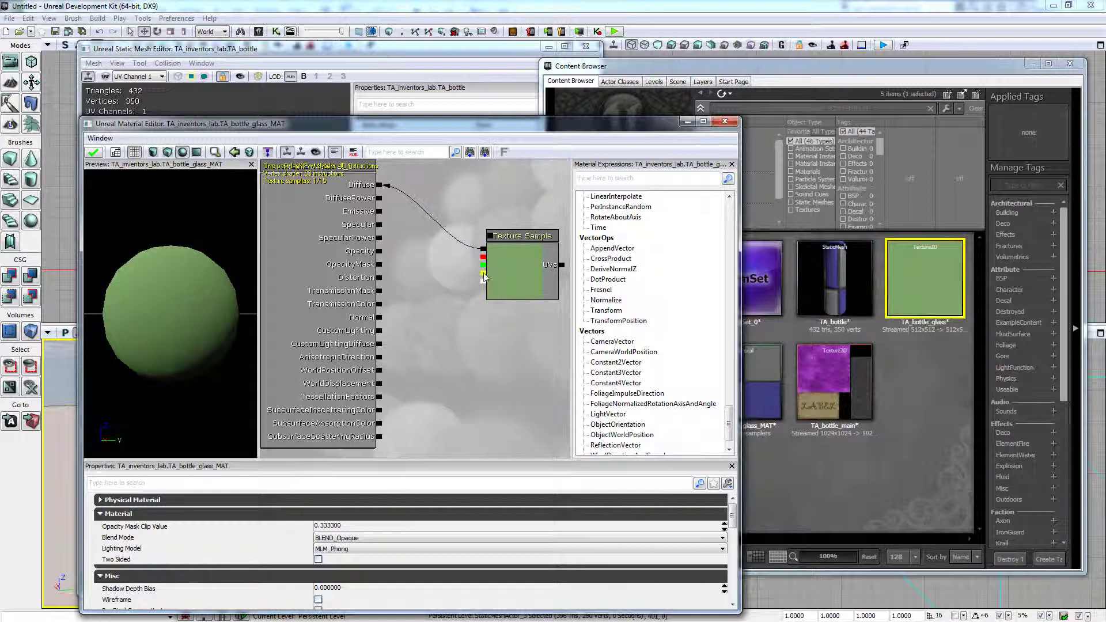
left_click_drag(482, 282, 381, 255)
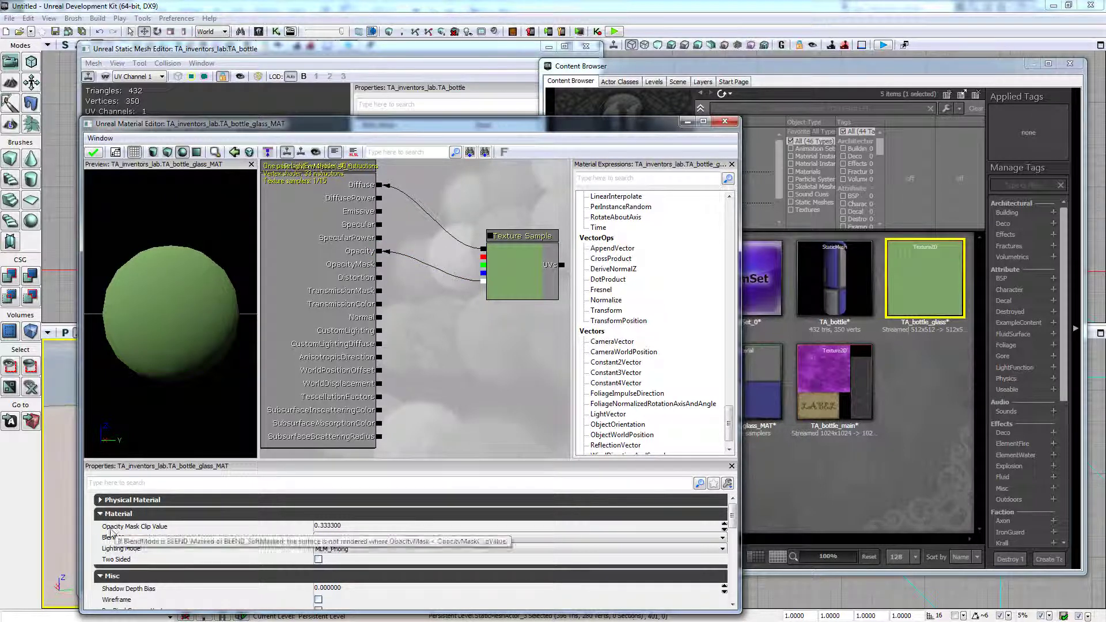
- Set the glass material's blend mode to BLEND_Translucent, apply the changes and close the material
left_click(330, 538)
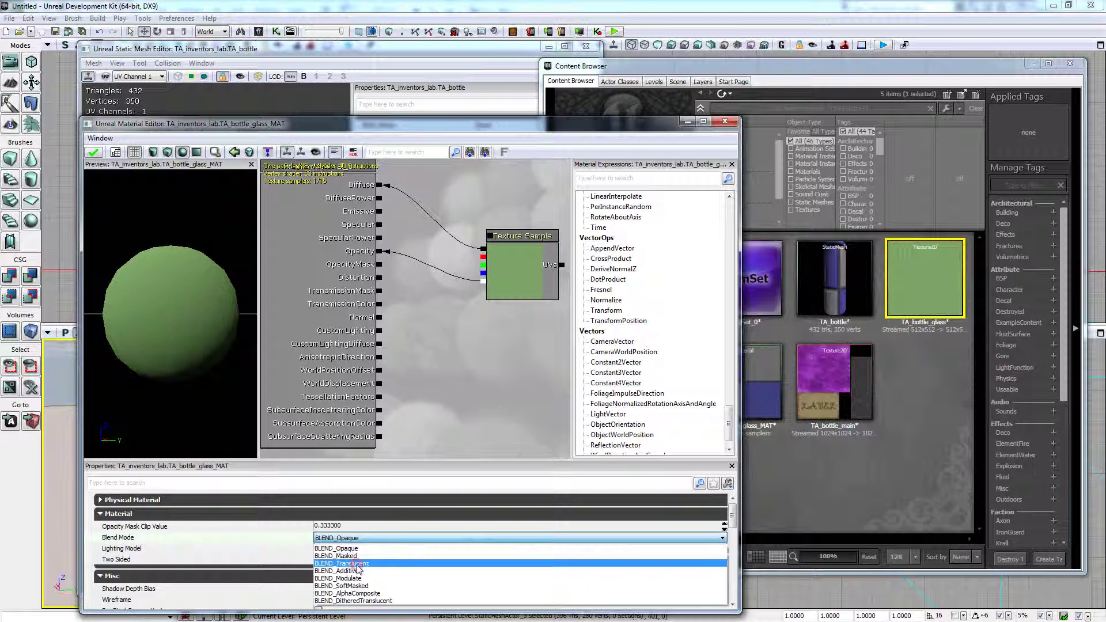
left_click(351, 563)
mouse_move(246, 288)
left_mouse_down()
mouse_move(217, 353)
mouse_move(119, 343)
mouse_move(226, 189)
left_mouse_up()
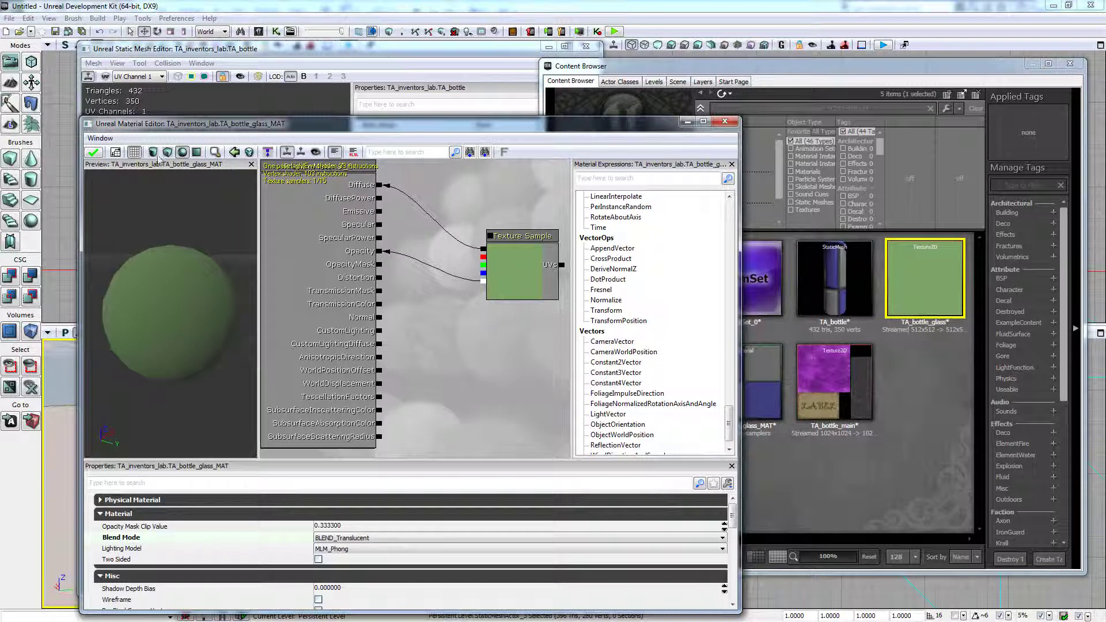
left_click(93, 152)
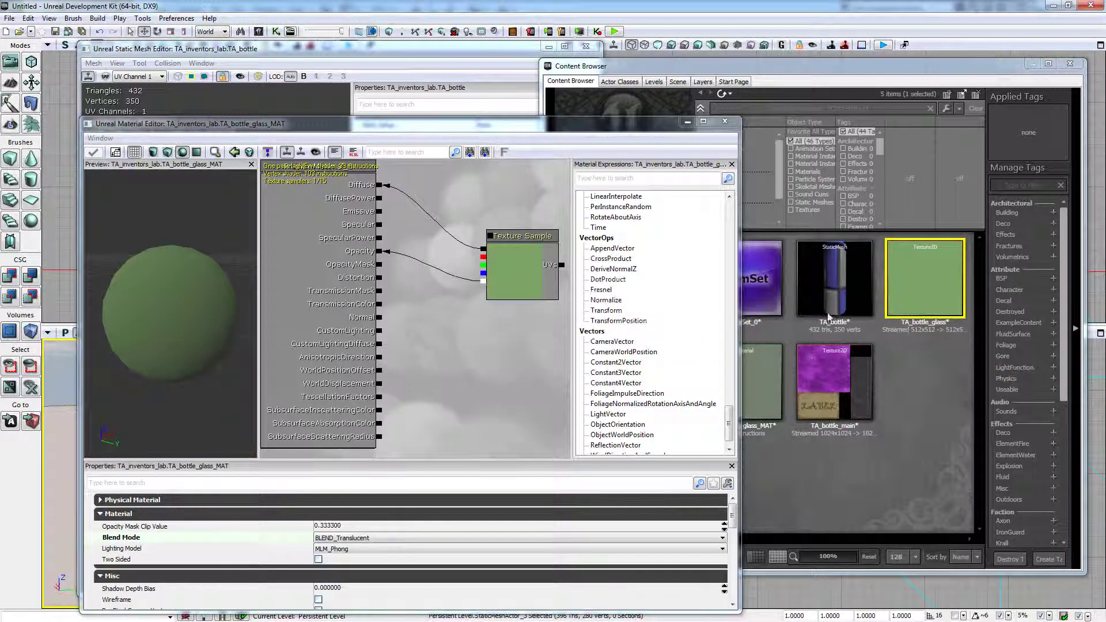
left_click(724, 121)
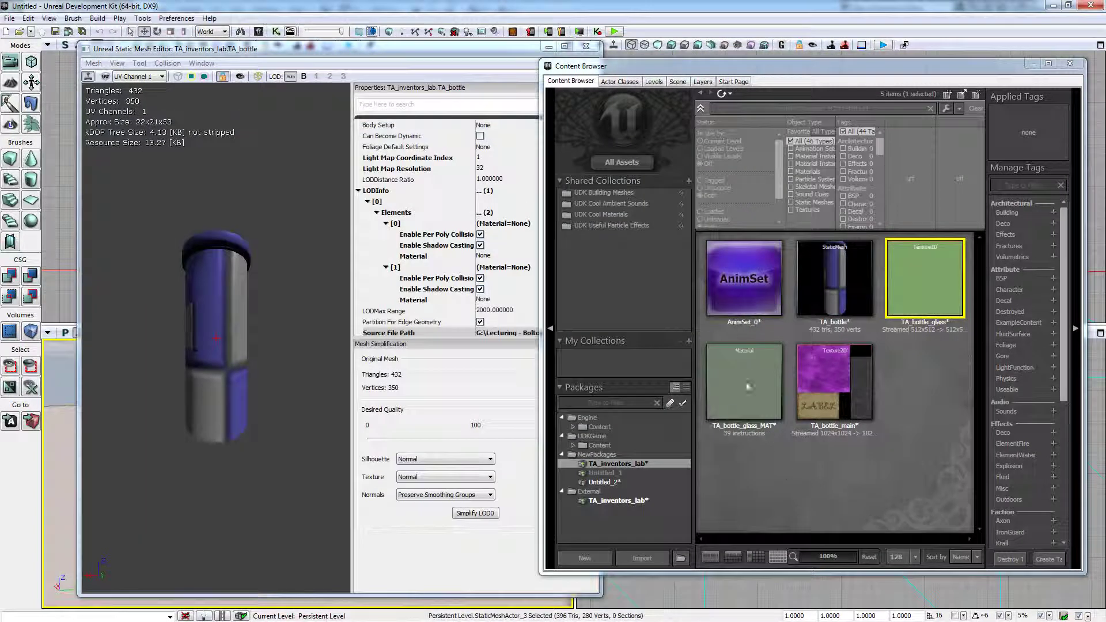
- Assign TA_bottle_glass_MAT to element [0] of the TA_bottle mesh and inspect the bottle preview from different angles
right_click(859, 455)
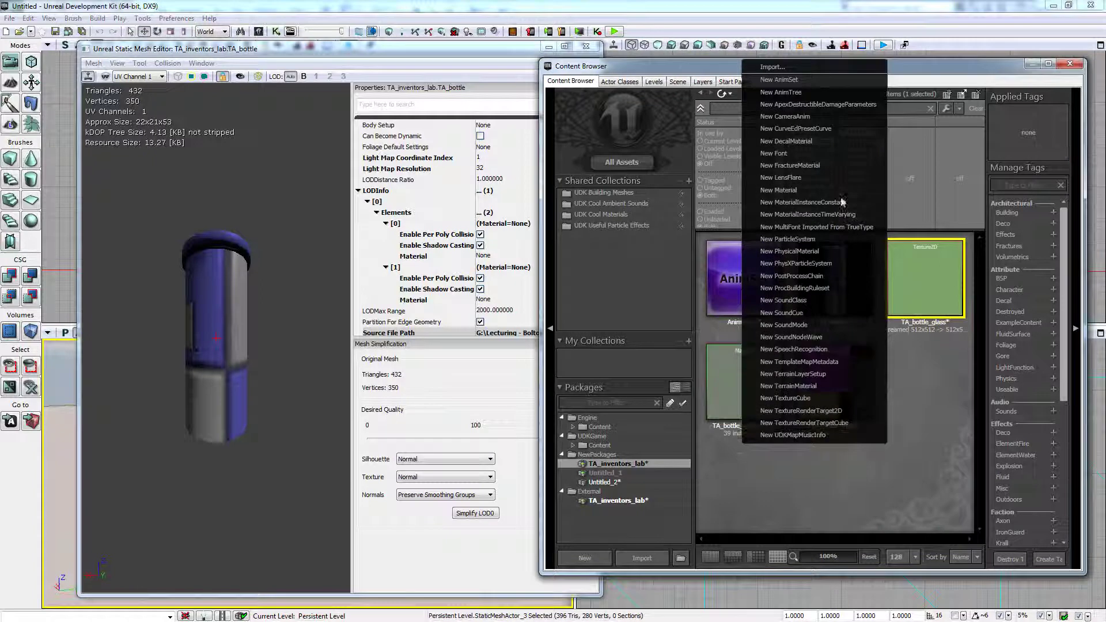
left_click(745, 475)
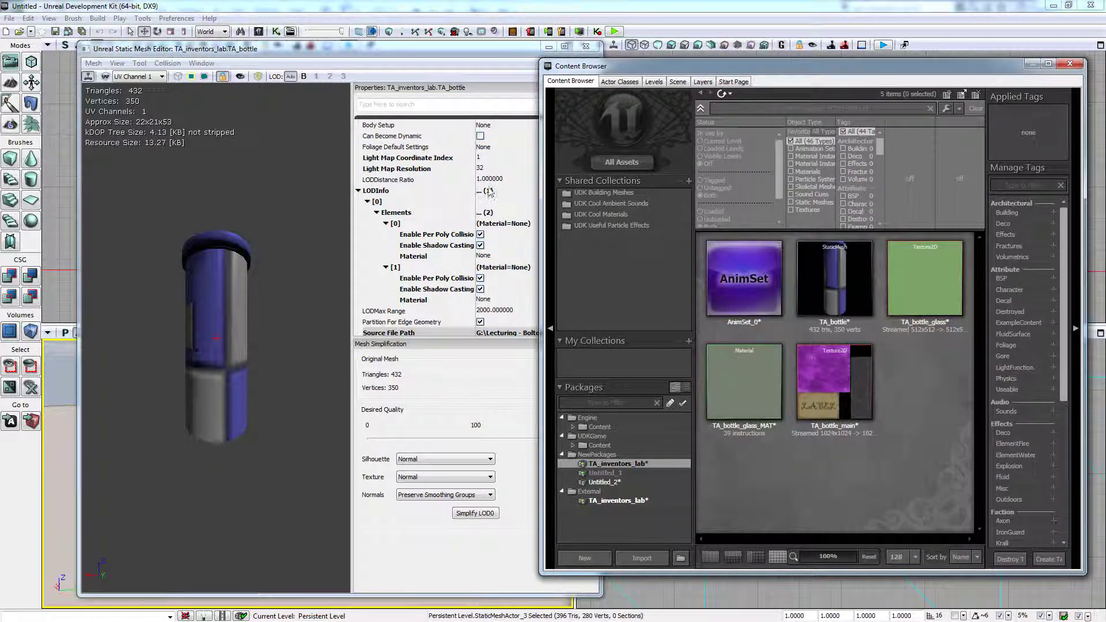
left_click(750, 369)
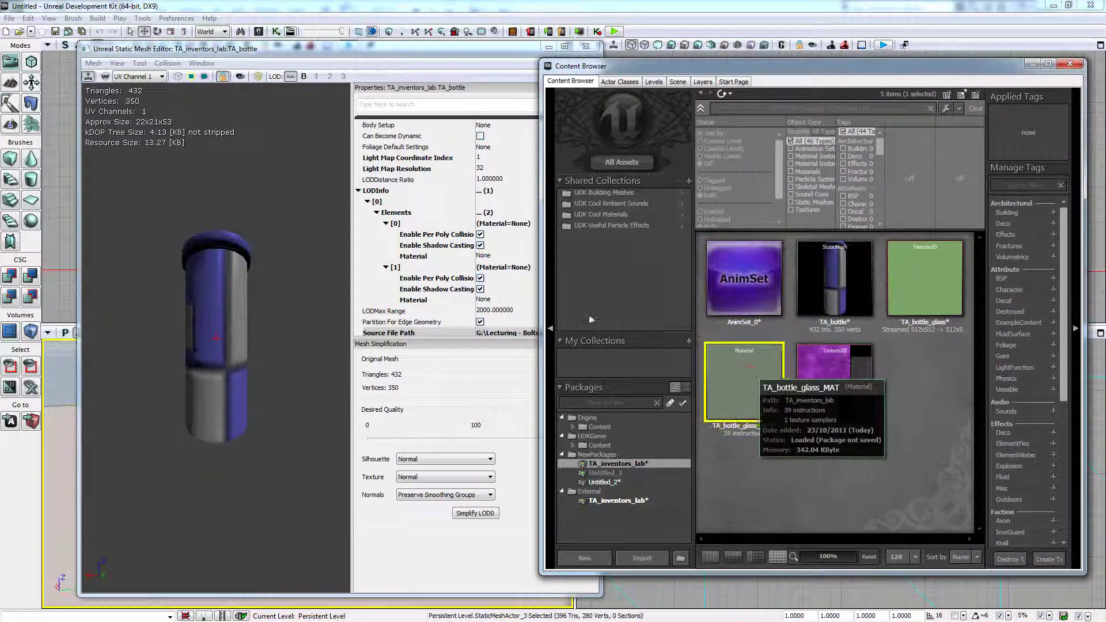
left_click(400, 238)
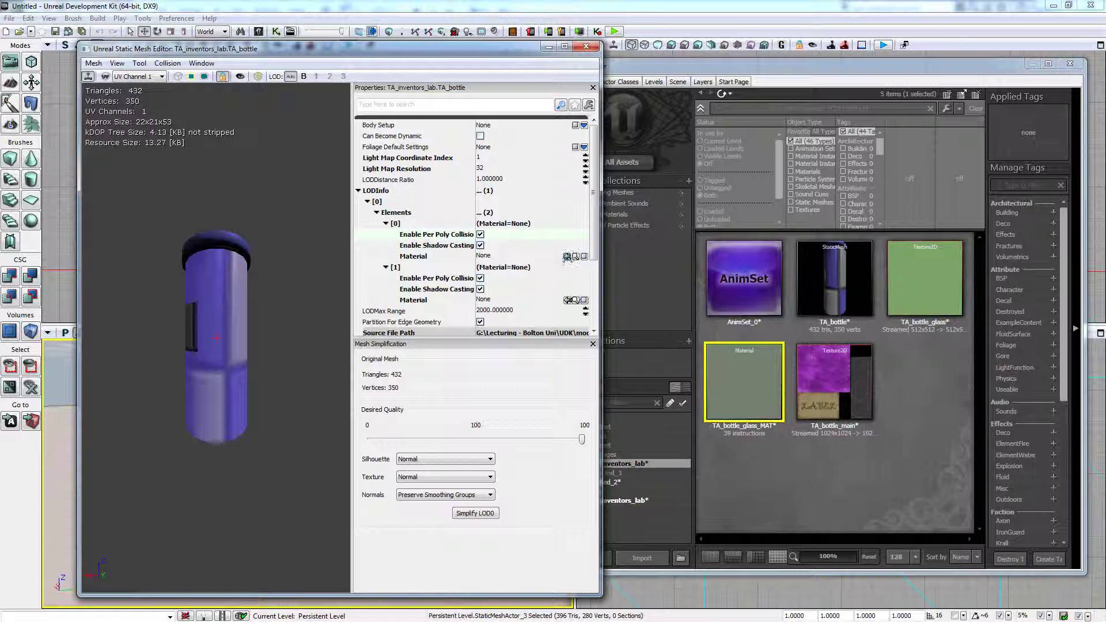
left_click(567, 256)
scroll(318, 266, "down", 2)
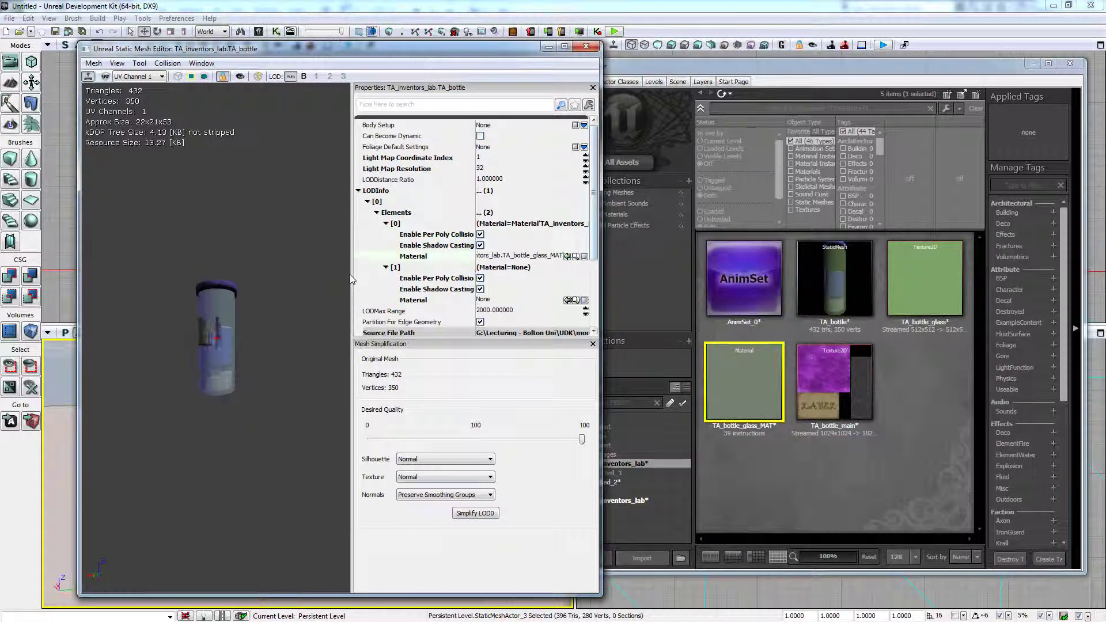
scroll(313, 261, "up", 3)
scroll(309, 264, "down", 2)
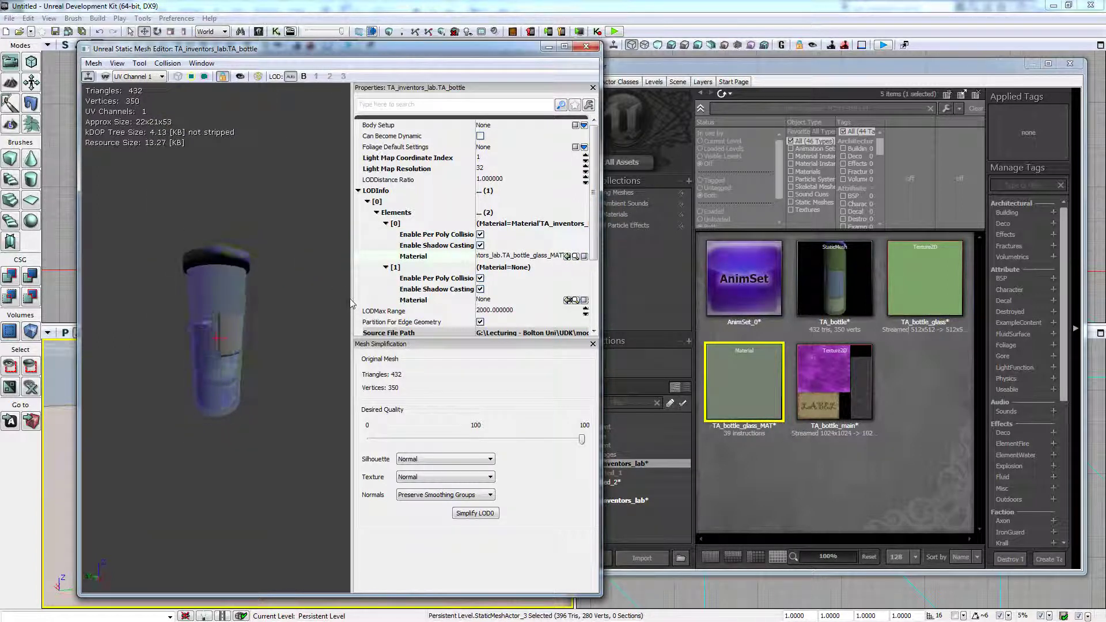
left_click_drag(350, 304, 82, 268)
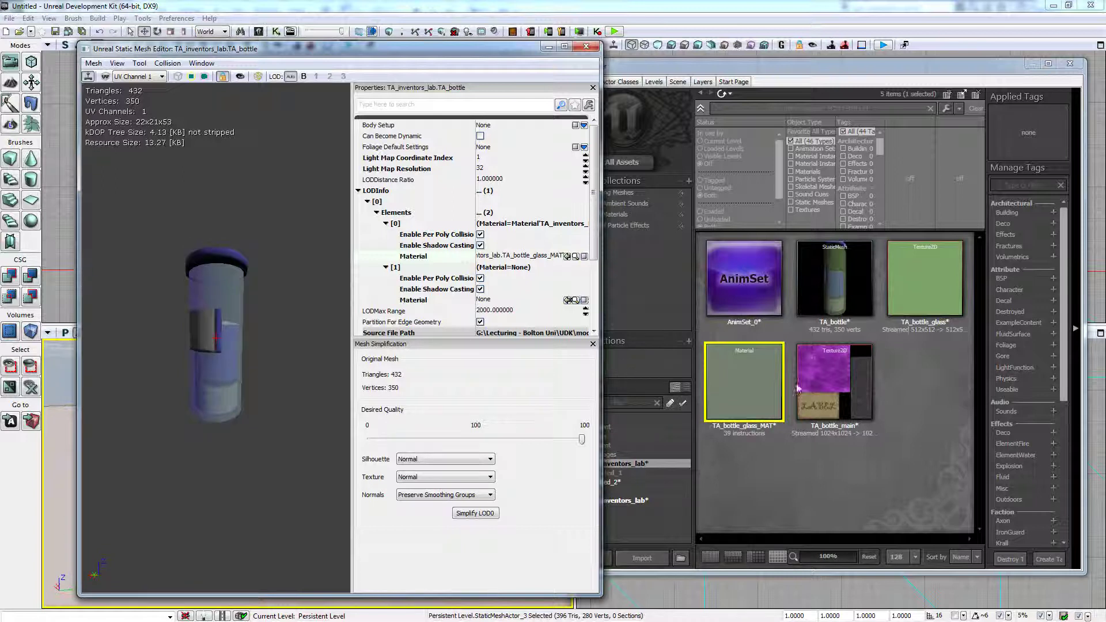
- Create a new material named TA_bottle_main_MAT in the TA_inventors_lab package
left_click(962, 387)
right_click(948, 387)
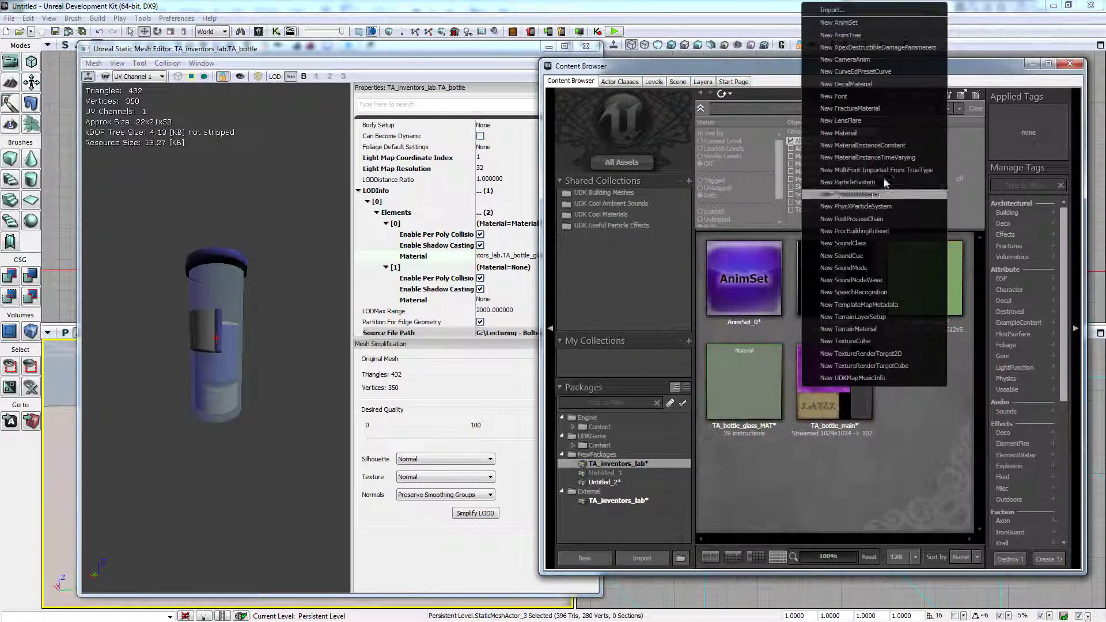
left_click(887, 133)
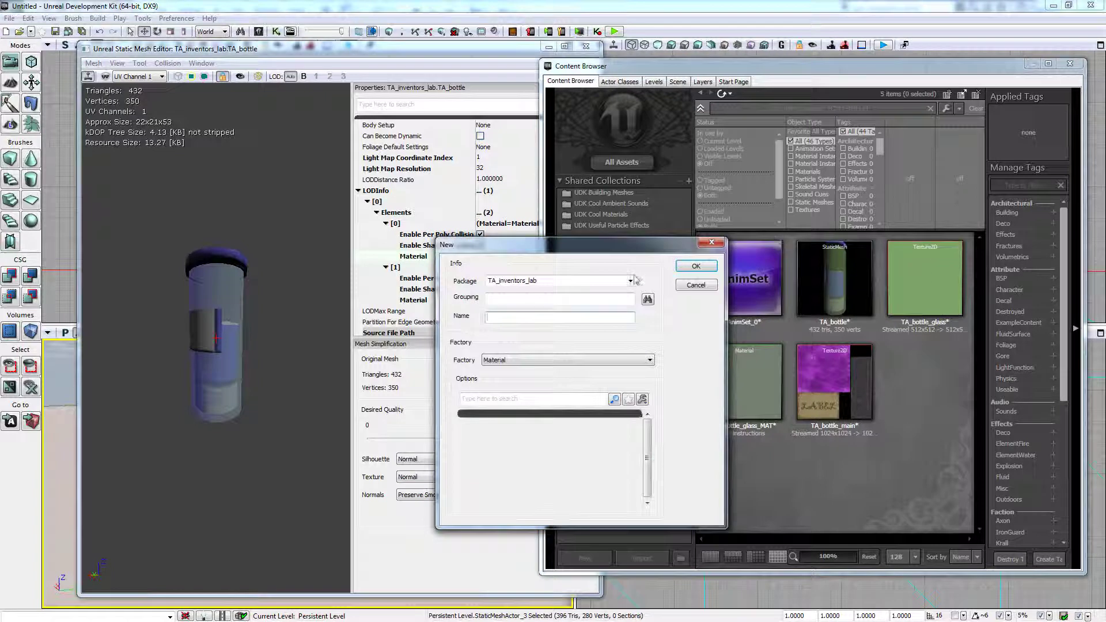
type("TA_bottle_main_MAT")
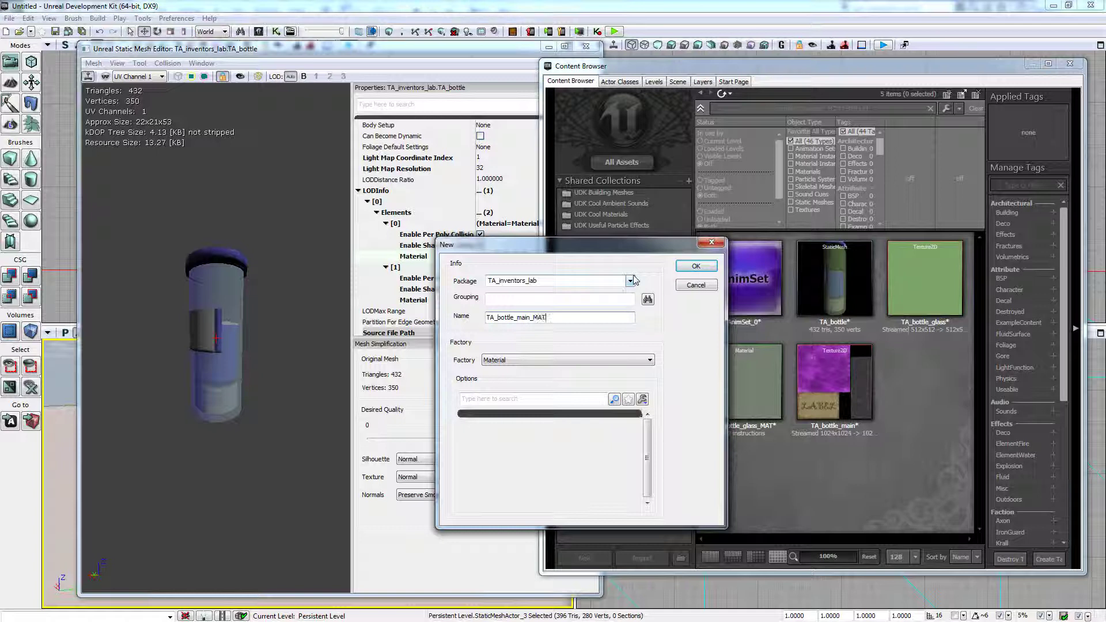
key("Return")
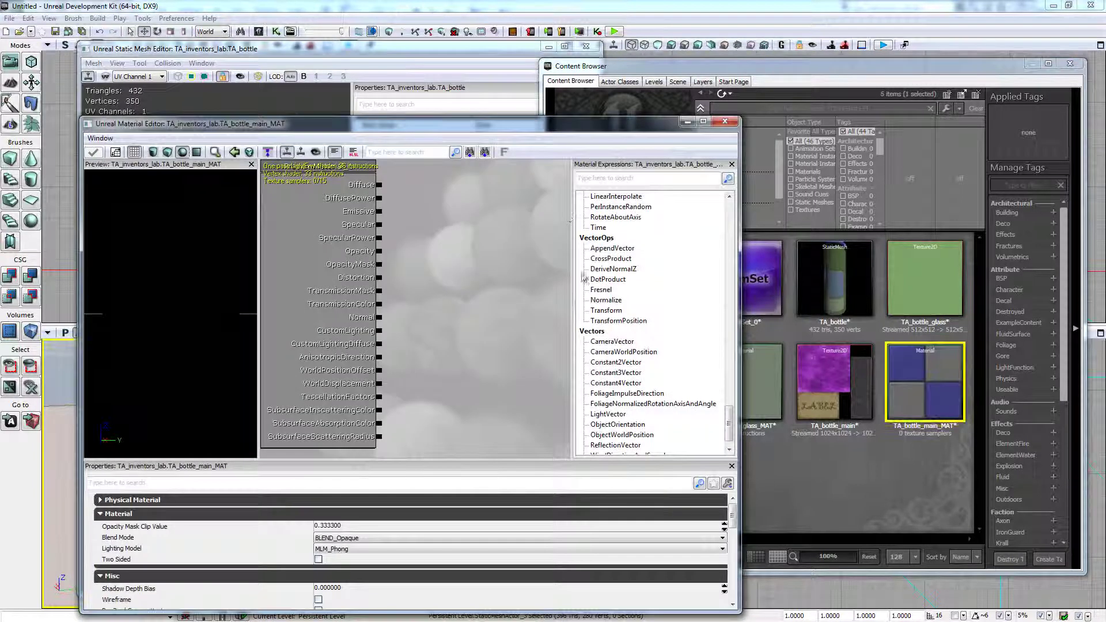
- Add the TA_bottle_main texture to the material graph, wire its colour output to Diffuse, apply the changes and close the material
left_click(828, 392)
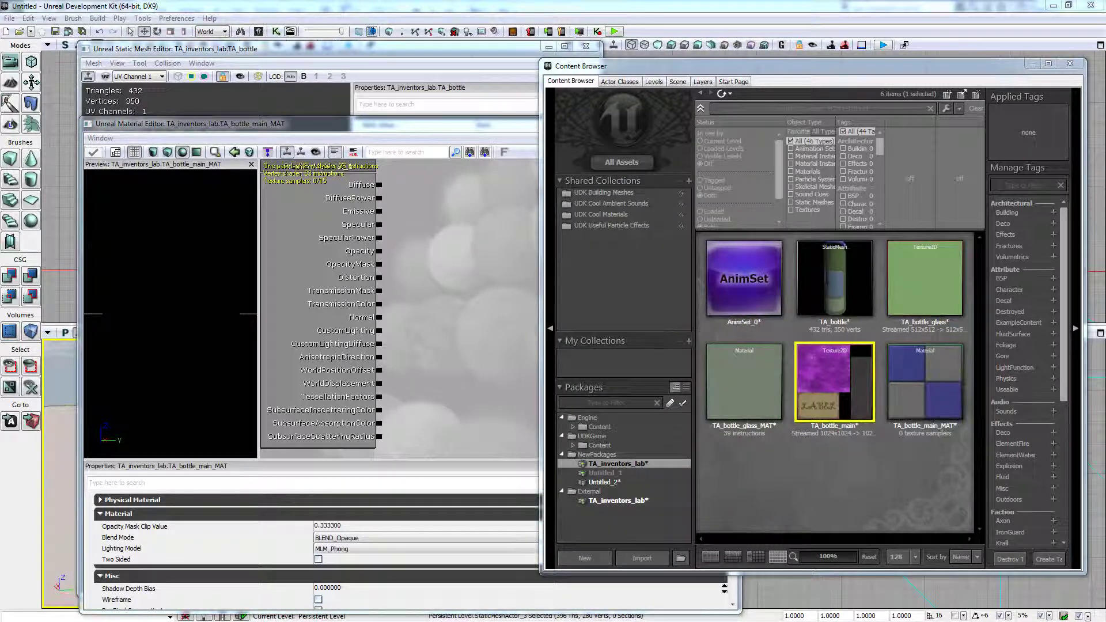
left_click_drag(829, 377, 380, 185)
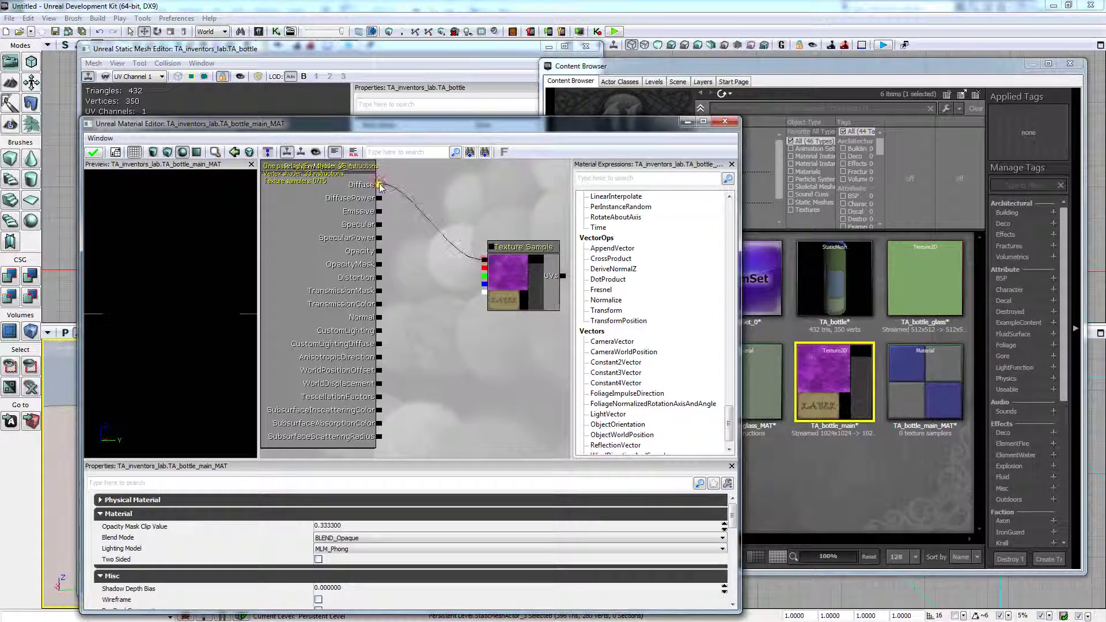
left_click(93, 152)
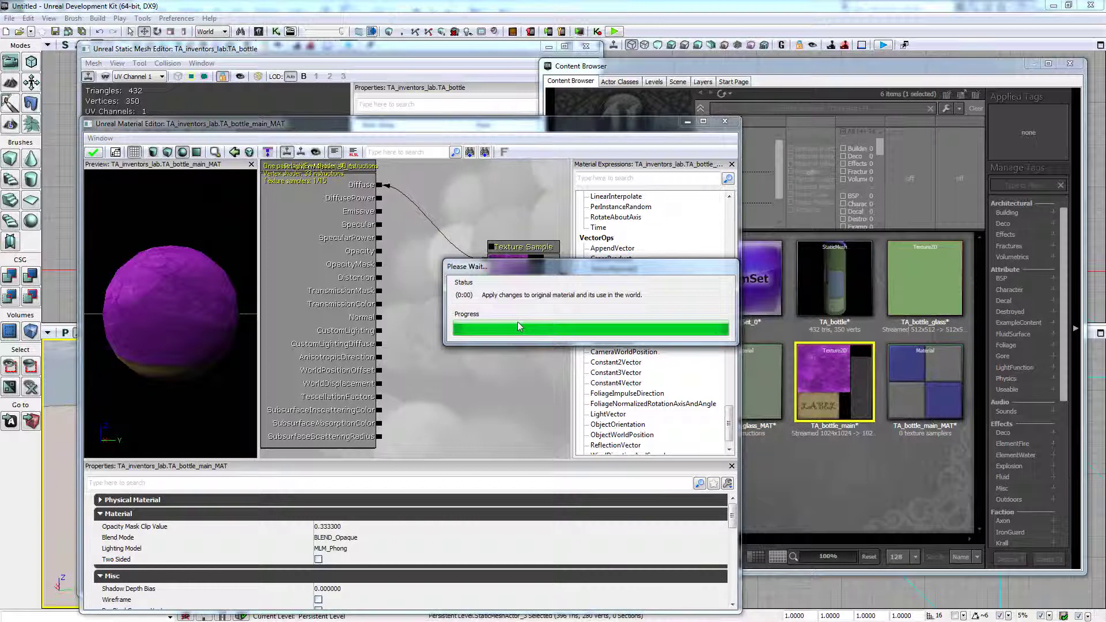
left_click(724, 121)
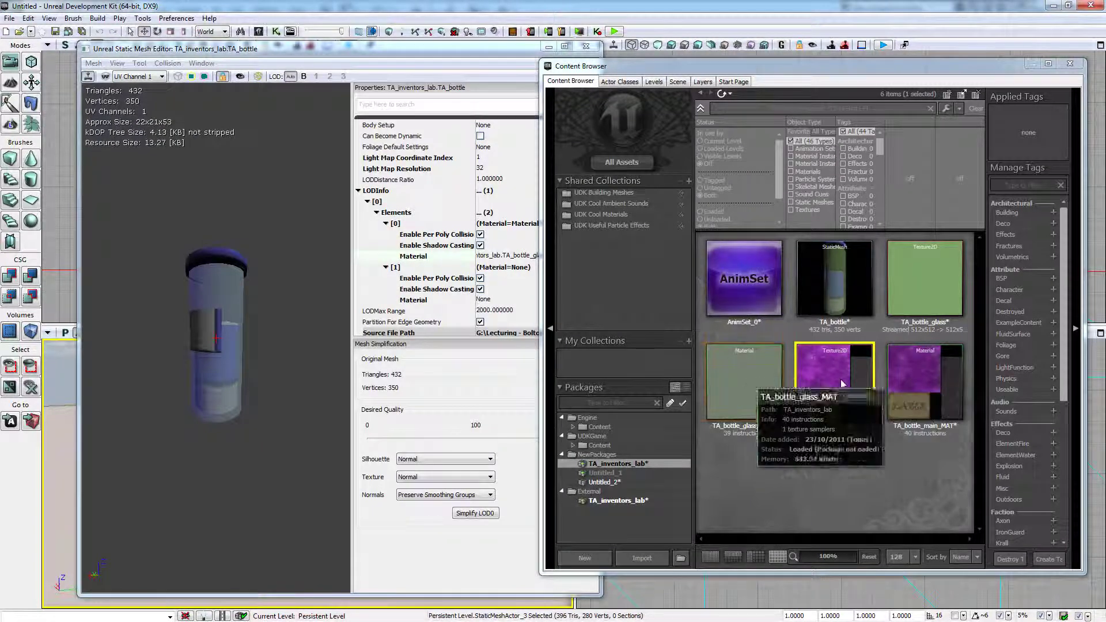
- Assign TA_bottle_main_MAT to element [1] of the TA_bottle mesh
left_click(923, 381)
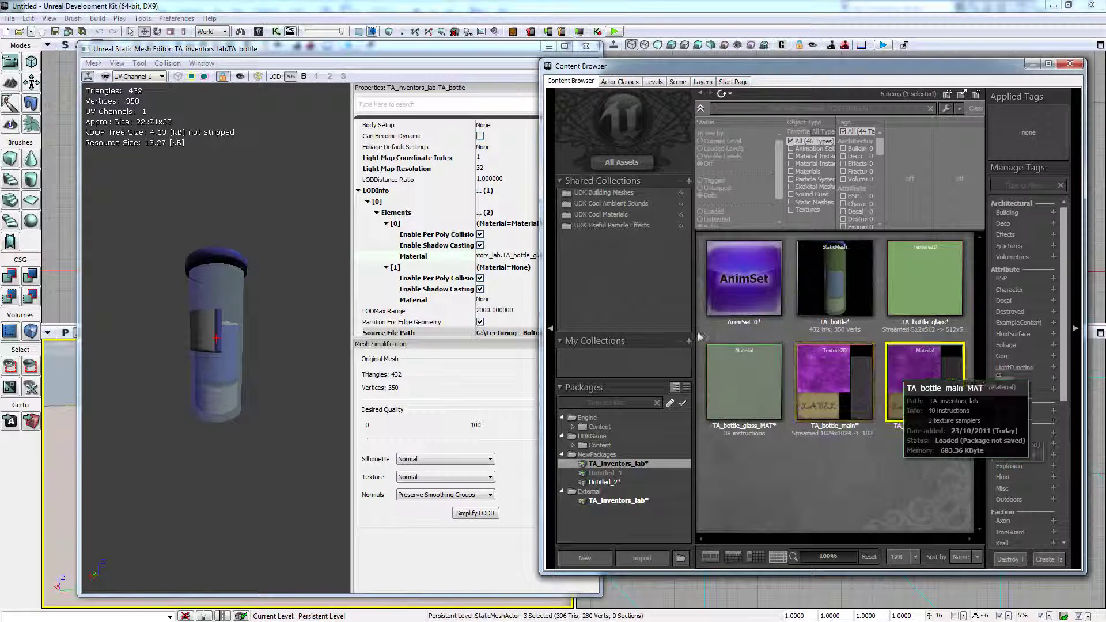
left_click(498, 277)
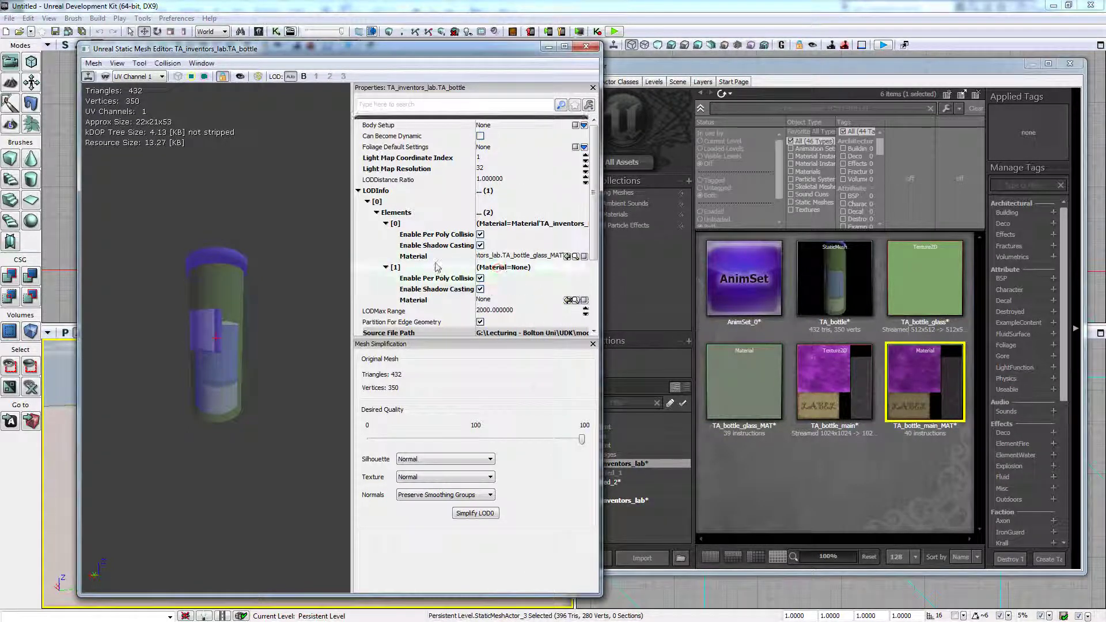
left_click(396, 269)
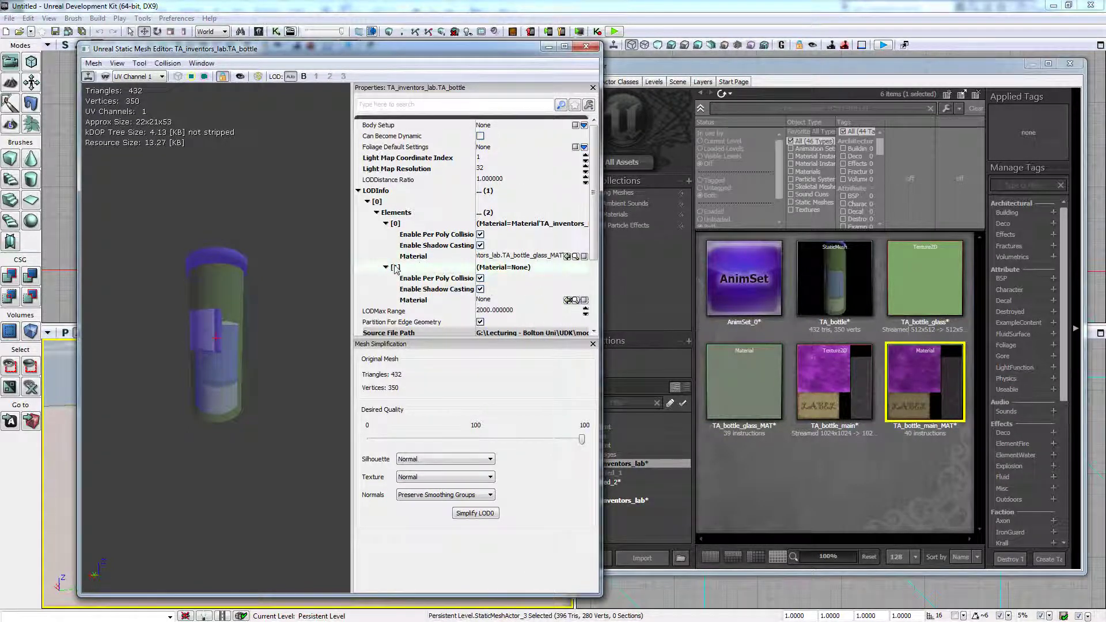
left_click(566, 300)
left_click(567, 301)
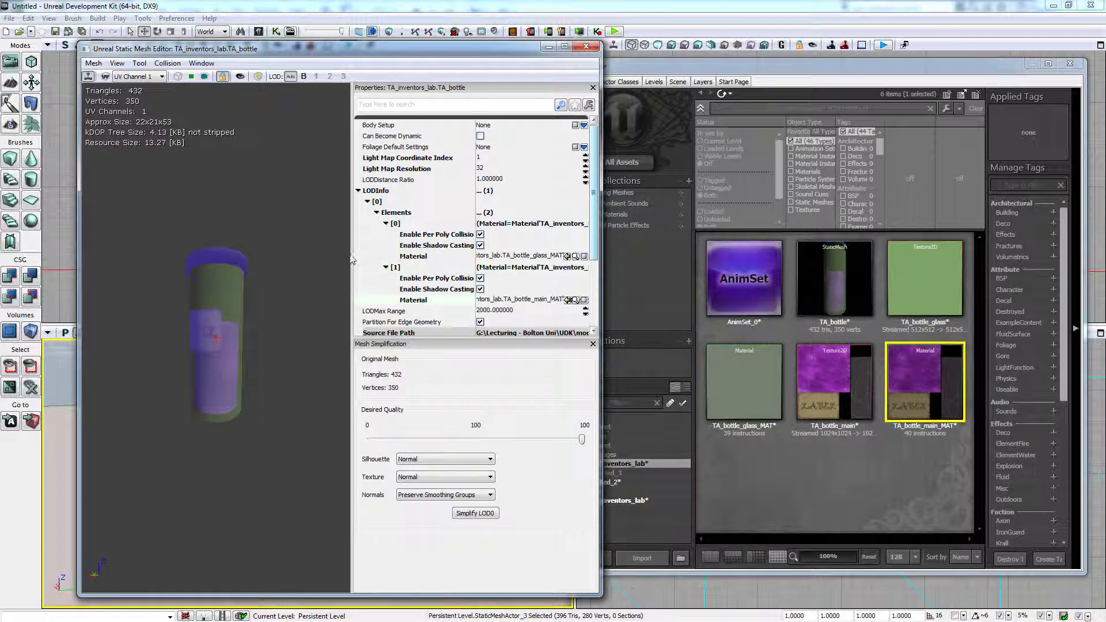
- Inspect the textured bottle from several angles, first in the mesh preview and, with that editor closed, up close in the level
left_click_drag(302, 227, 350, 252)
scroll(292, 219, "up", 5)
scroll(292, 219, "down", 3)
left_click(222, 179)
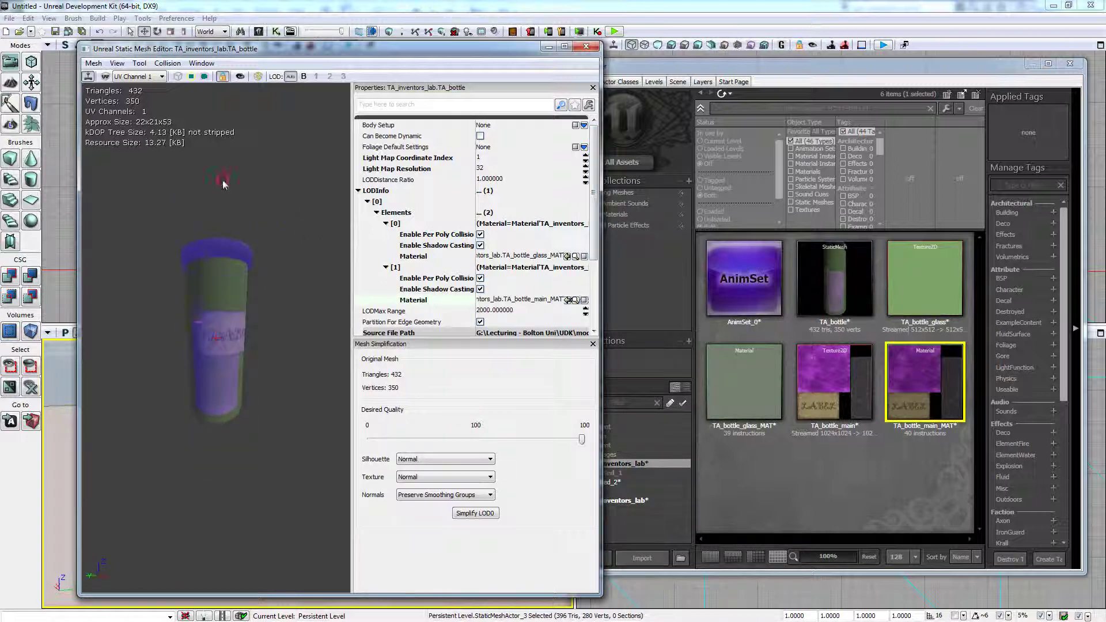
mouse_move(249, 186)
right_mouse_down()
mouse_move(229, 239)
mouse_move(232, 193)
right_mouse_up()
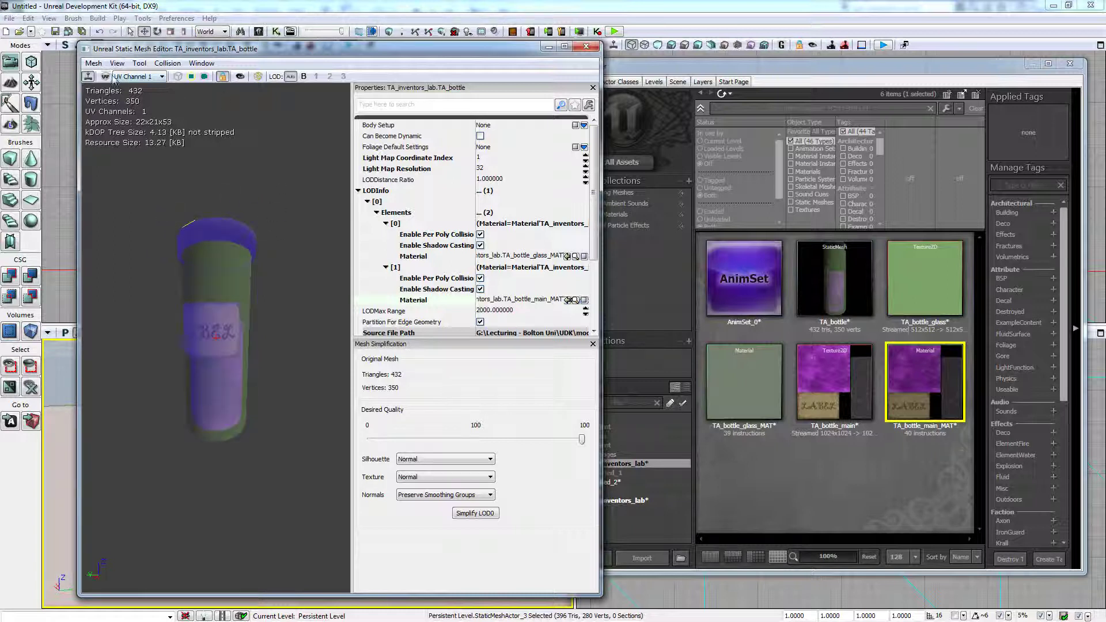
left_click(586, 46)
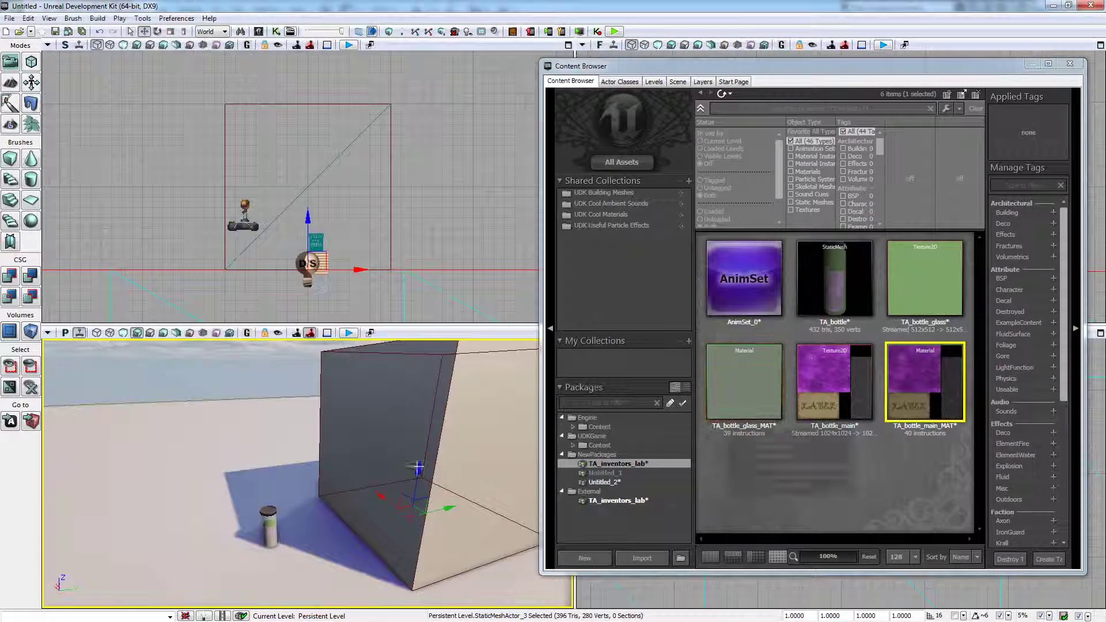
left_click_drag(269, 448, 289, 468)
left_click_drag(368, 465, 536, 463)
right_click_drag(572, 467, 349, 420)
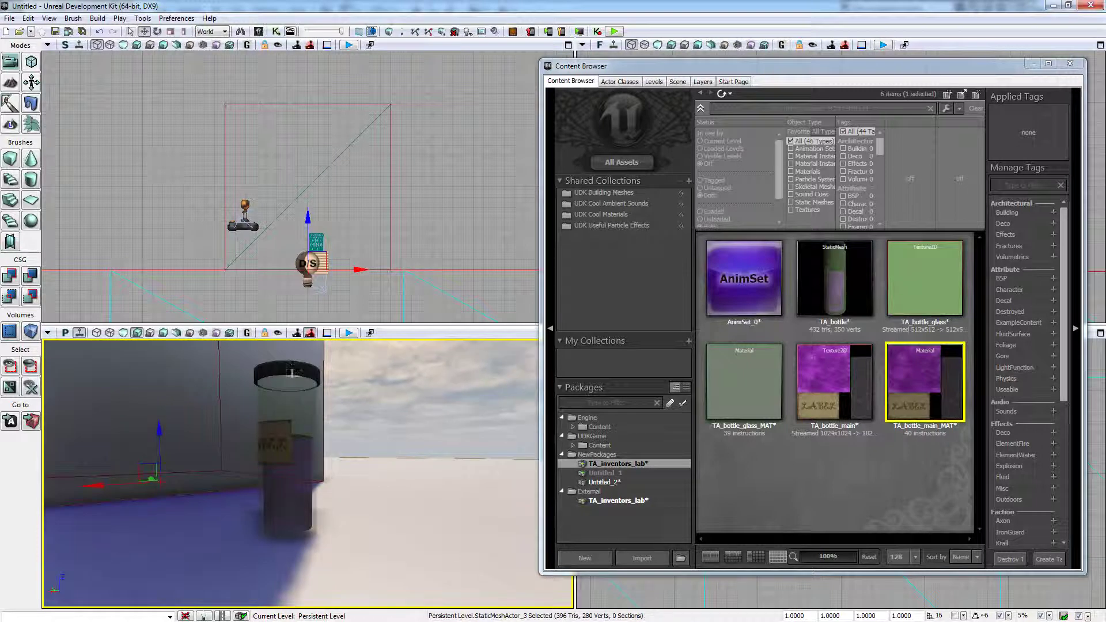
right_click_drag(406, 456, 438, 455)
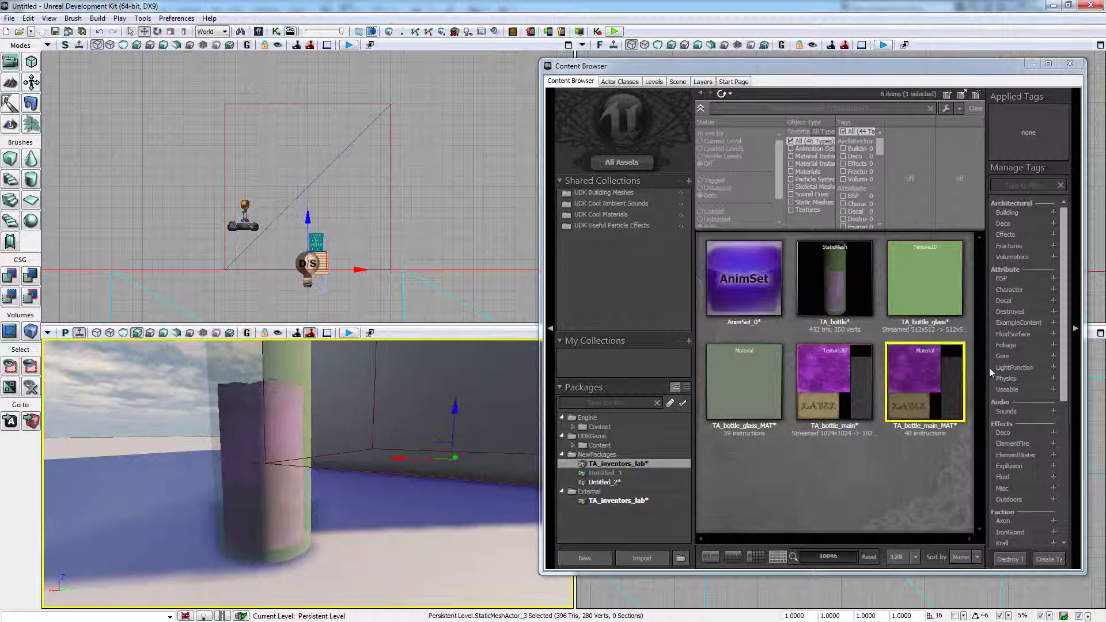
- Make TA_bottle_main_MAT two-sided, apply the change and close the material
double_click(915, 357)
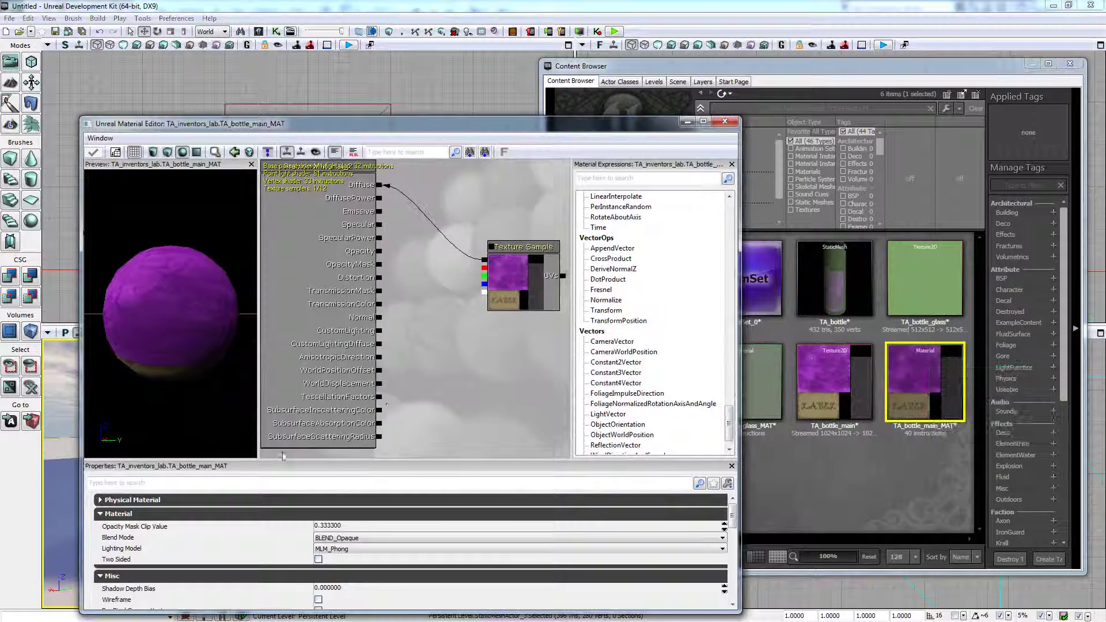
left_click_drag(733, 521, 734, 523)
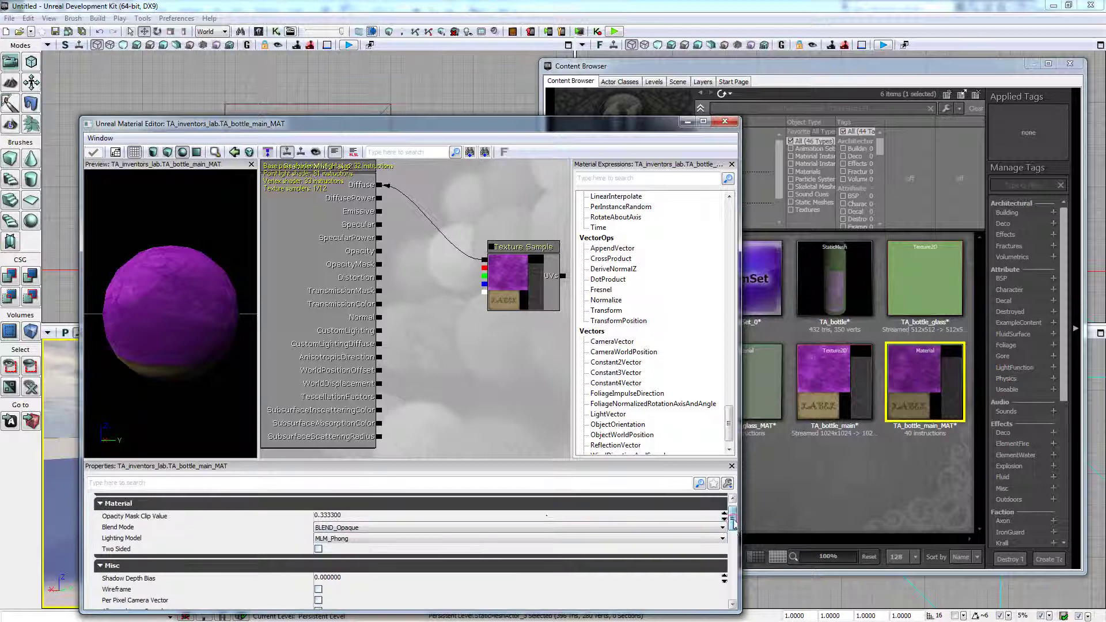
left_click(318, 549)
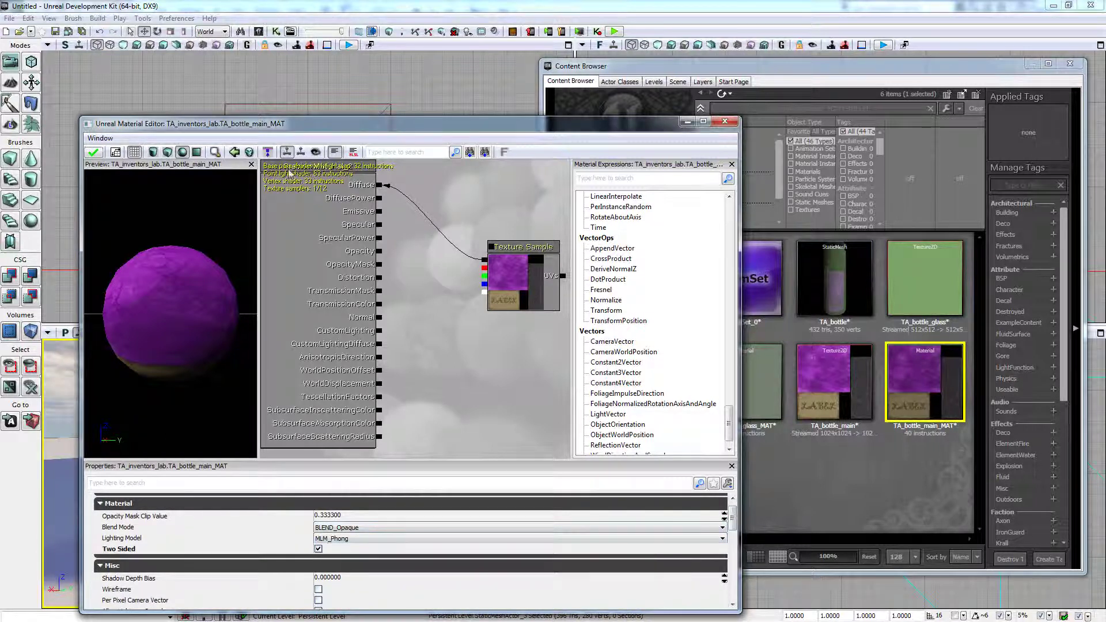
left_click(93, 152)
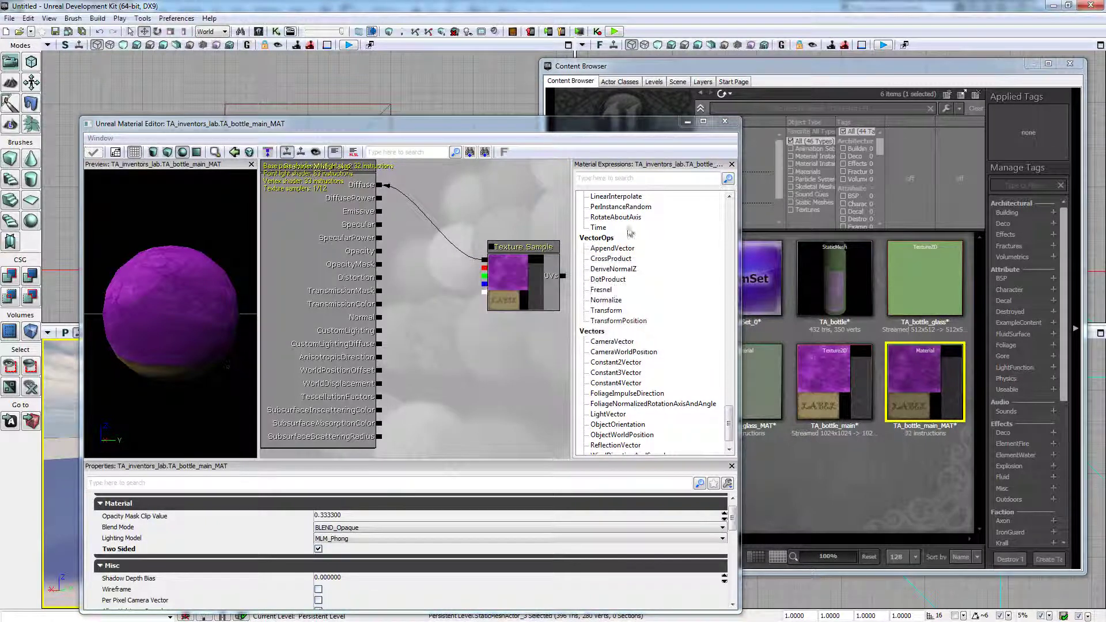
left_click(725, 121)
- Rotate the placed bottle in the level to turn its label towards the open, sunlit side and check it from a distance
right_click_drag(319, 409, 401, 375)
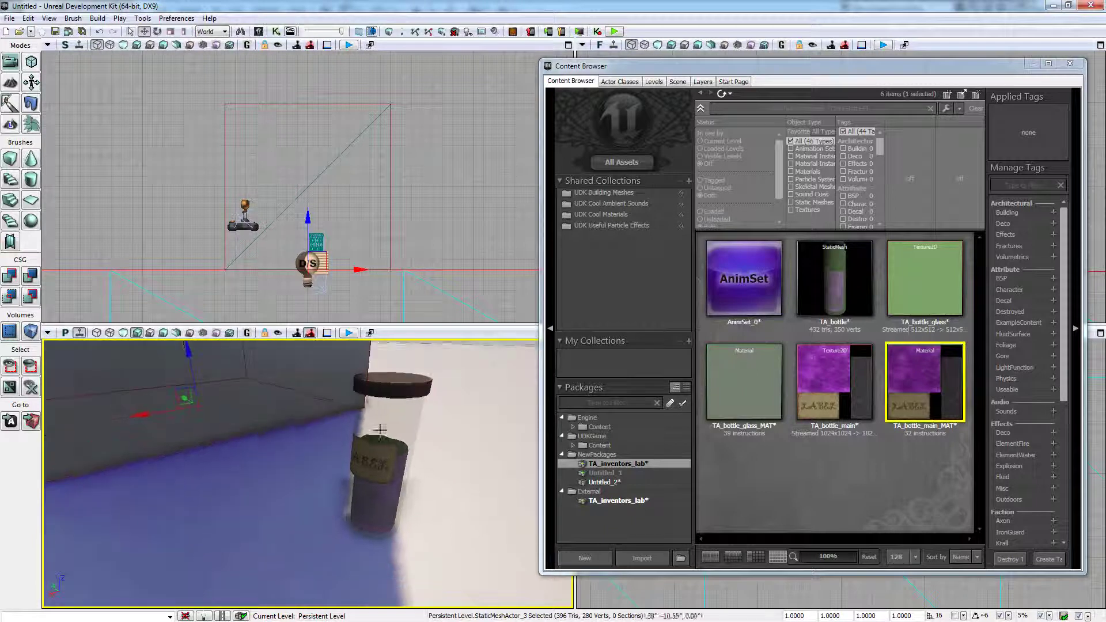
left_click(401, 375)
left_click(401, 375)
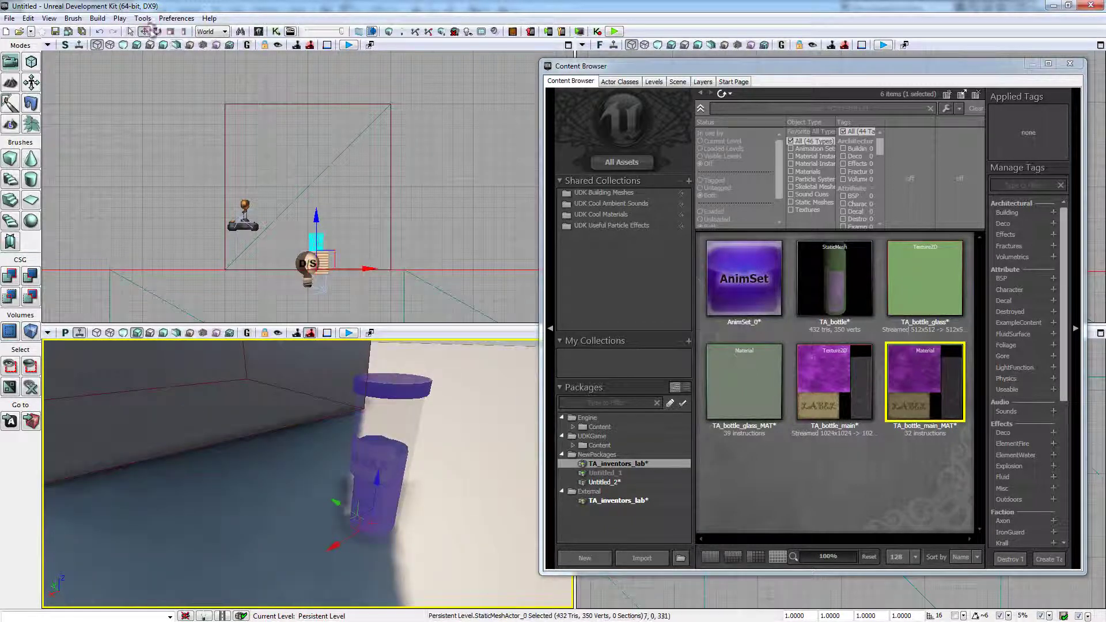
left_click(157, 32)
left_click_drag(355, 560, 312, 522)
right_click_drag(312, 523, 42, 446)
left_click(231, 388)
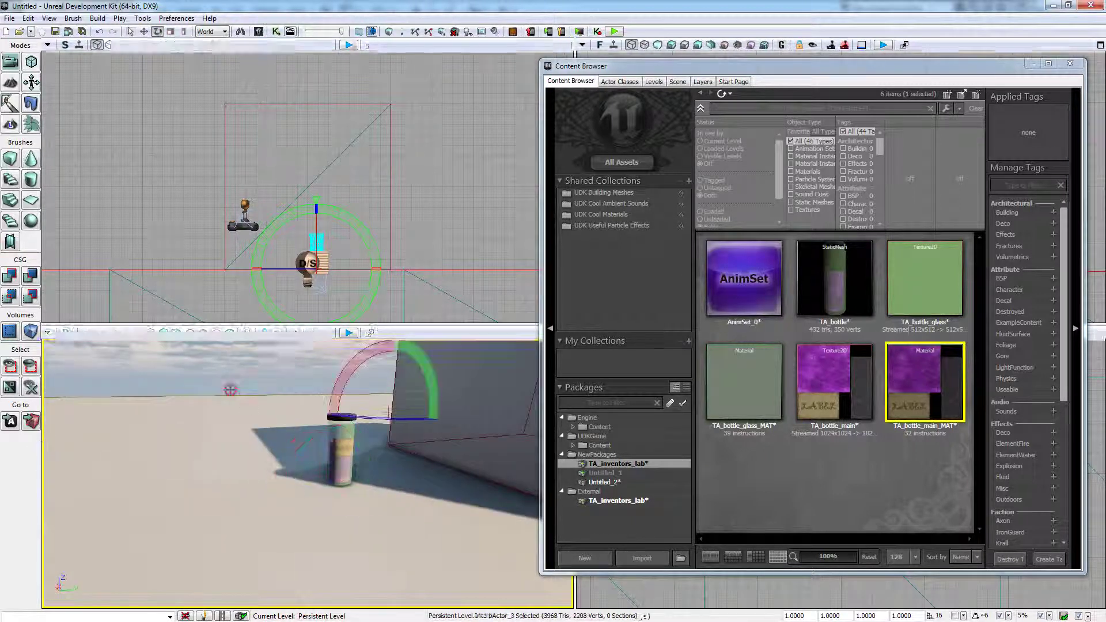
scroll(339, 421, "up", 3)
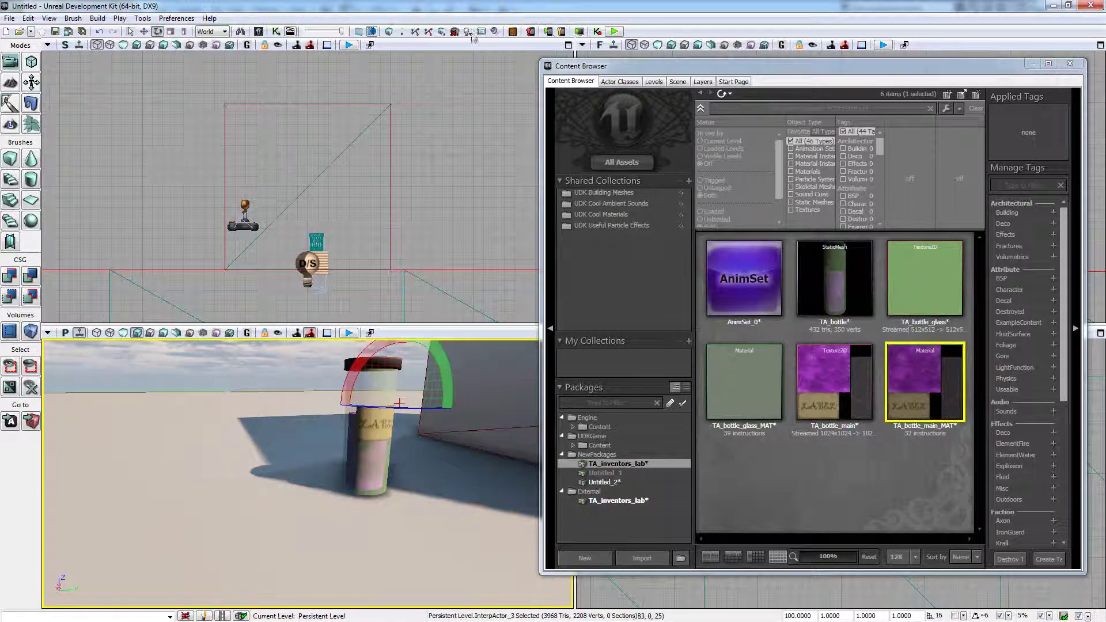
- Build the level with its lighting and dismiss the map check and lighting results
left_click(441, 31)
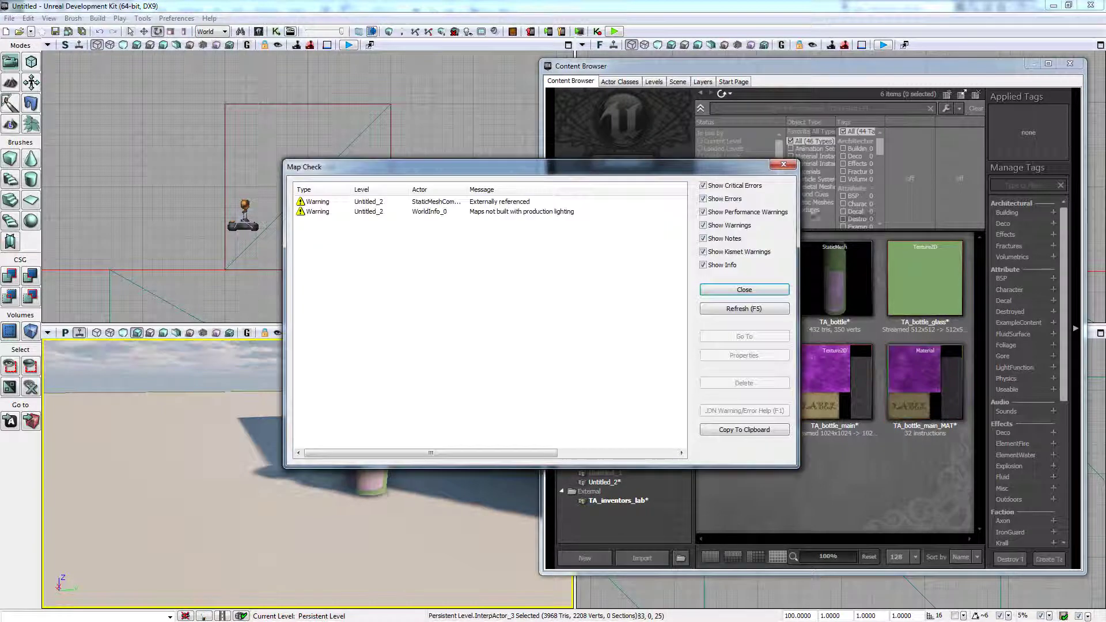
left_click(734, 290)
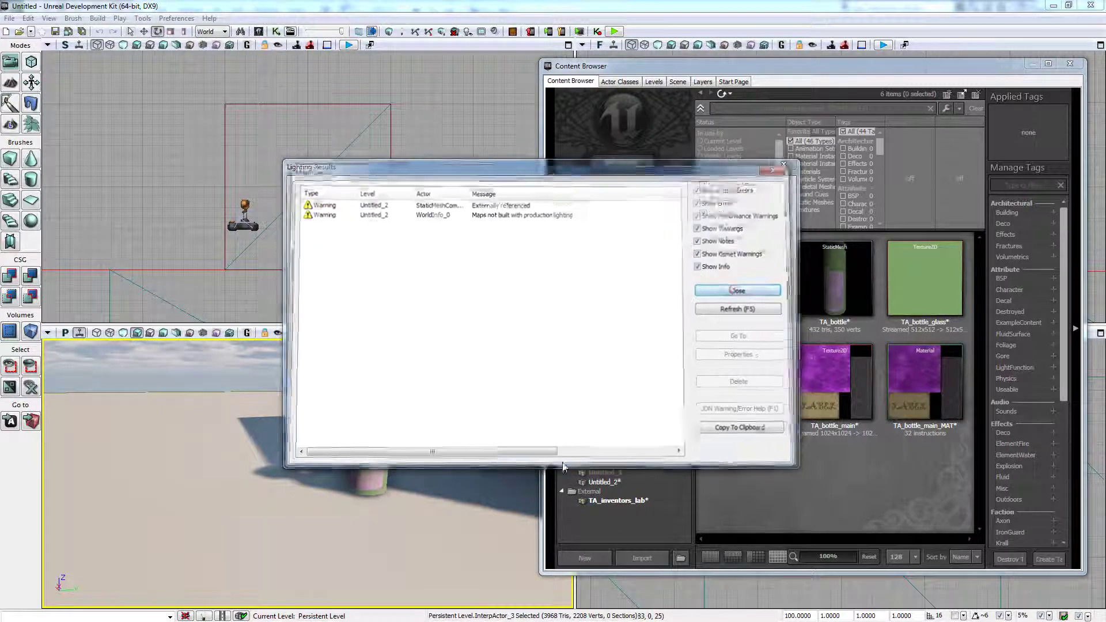
left_click(771, 291)
- Save the external TA_inventors_lab package, accepting its references to external packages
left_click(640, 505)
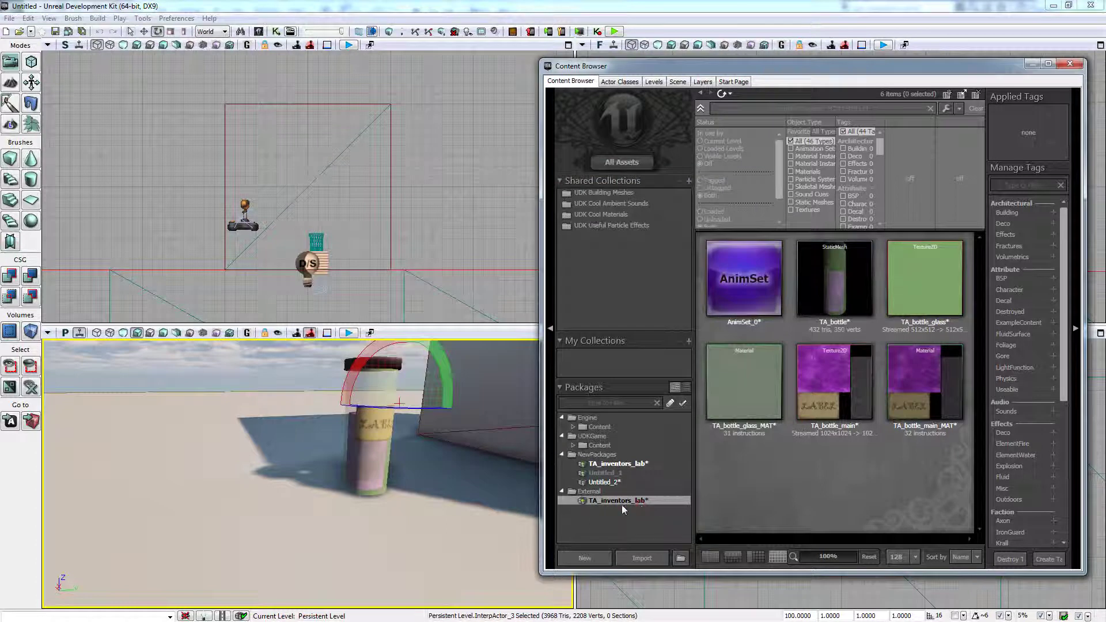
right_click(624, 502)
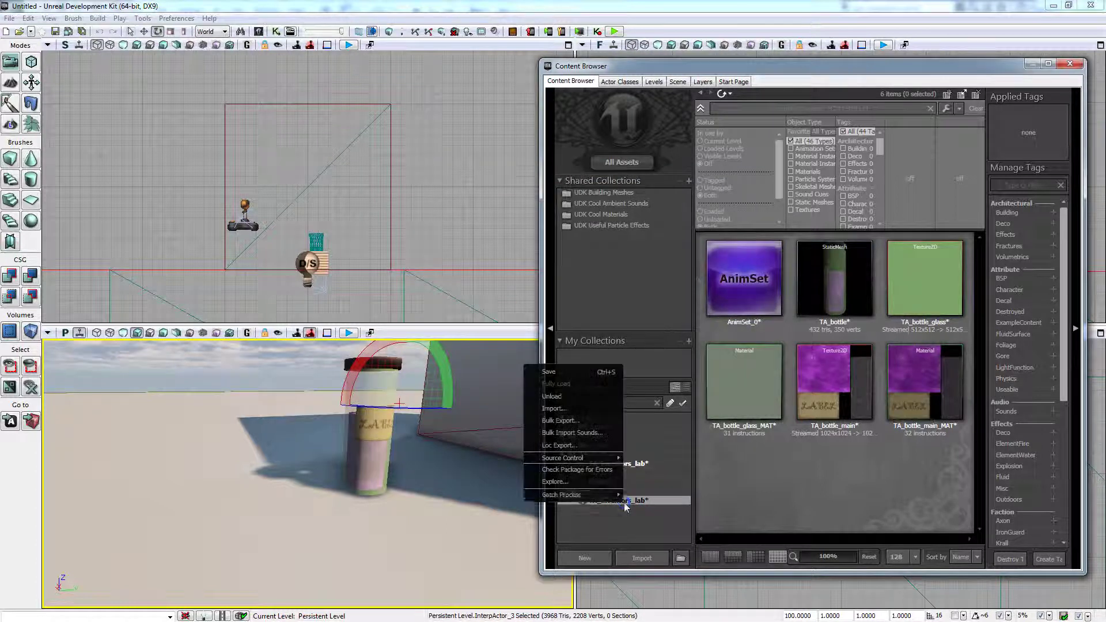
left_click(578, 373)
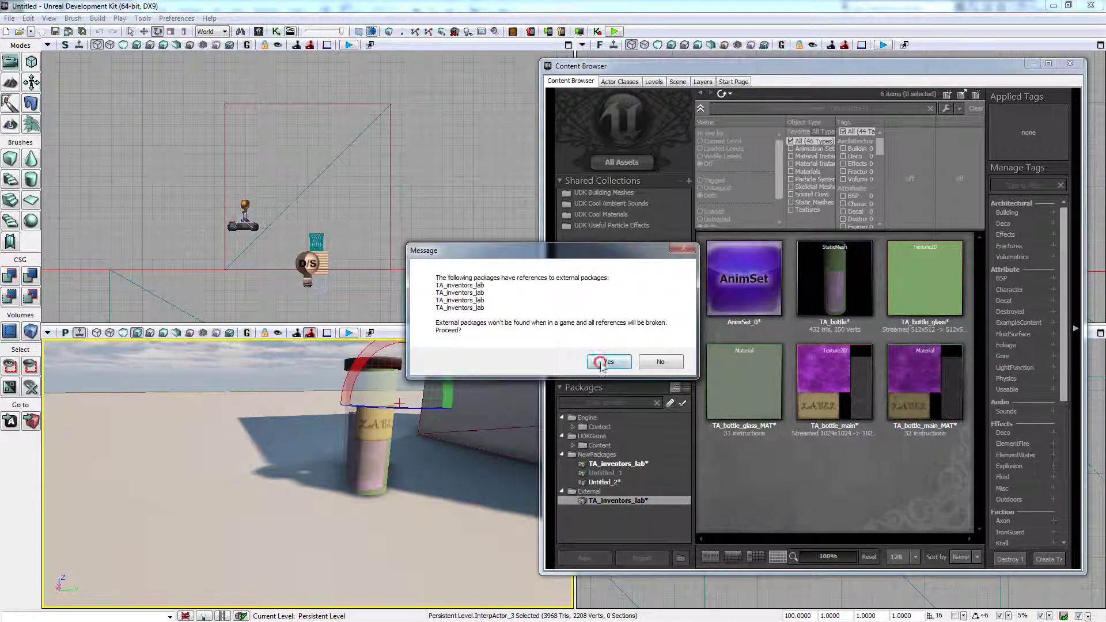
left_click(600, 362)
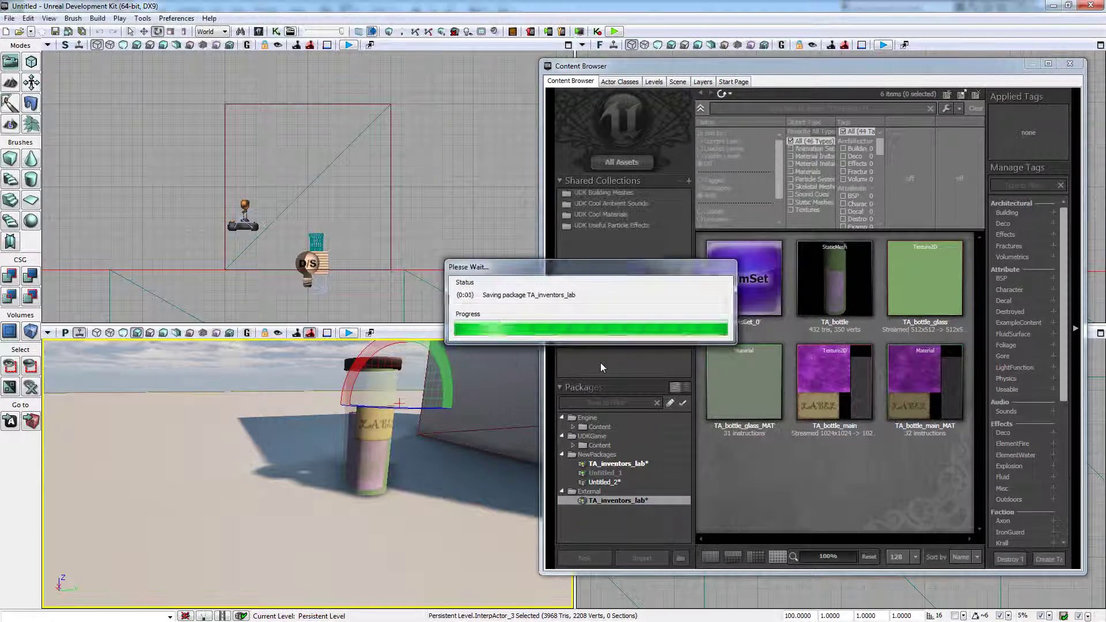
- Start playing the level from the ground in front of the bottle, continuing despite the externally referenced packages
right_click(366, 529)
left_click(381, 509)
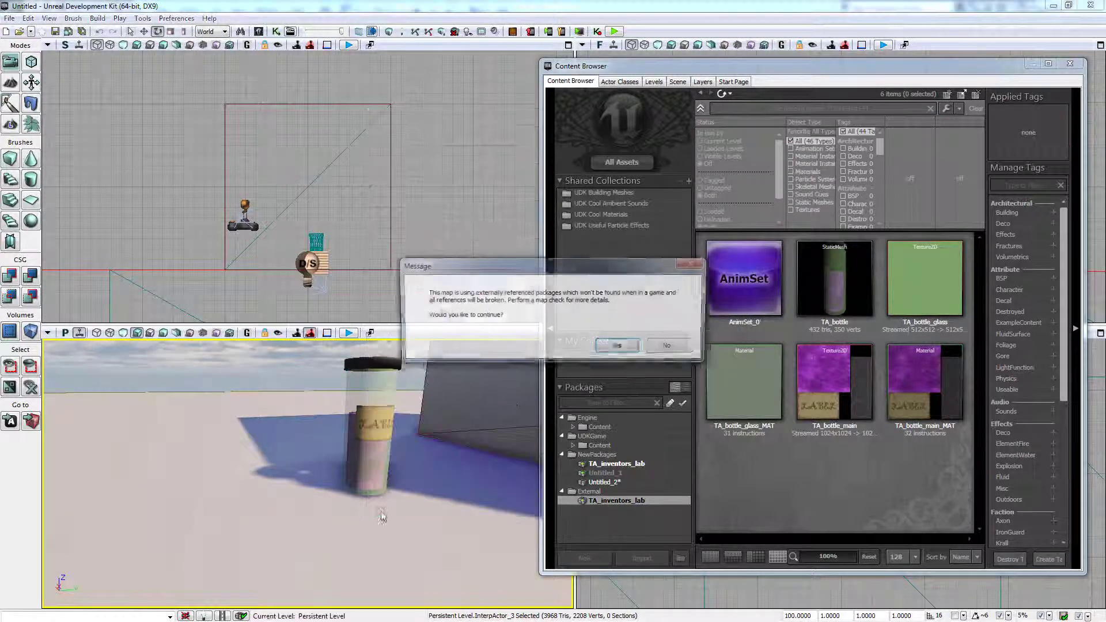
left_click(599, 348)
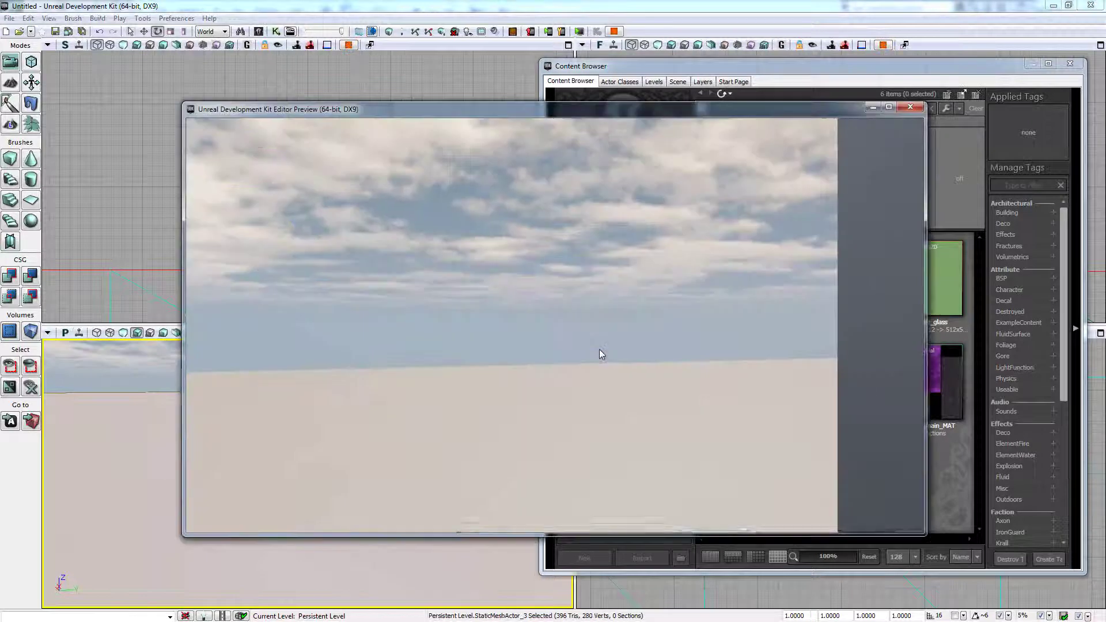
- Walk around the bottle in the play preview and examine its glass, label and contents from all sides
key("w")
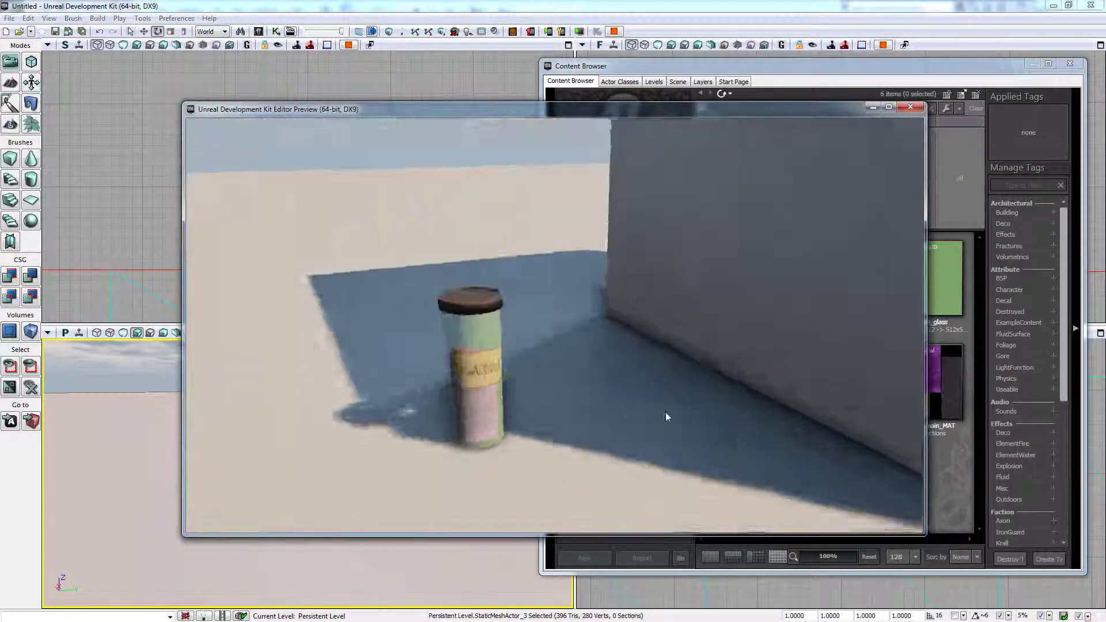
key("a")
key("s")
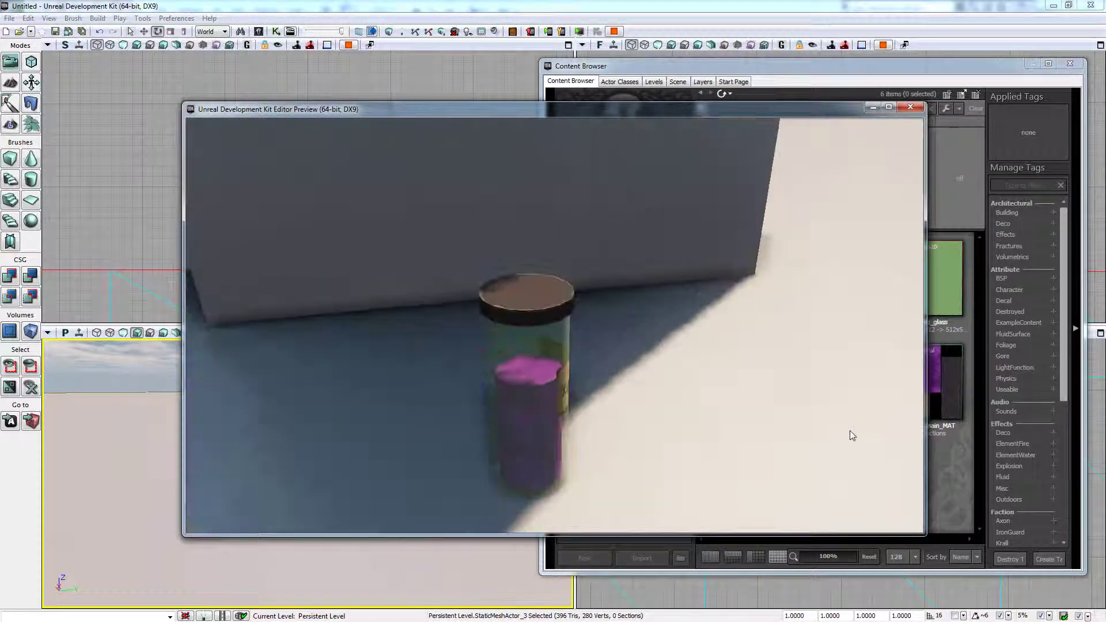
key("s")
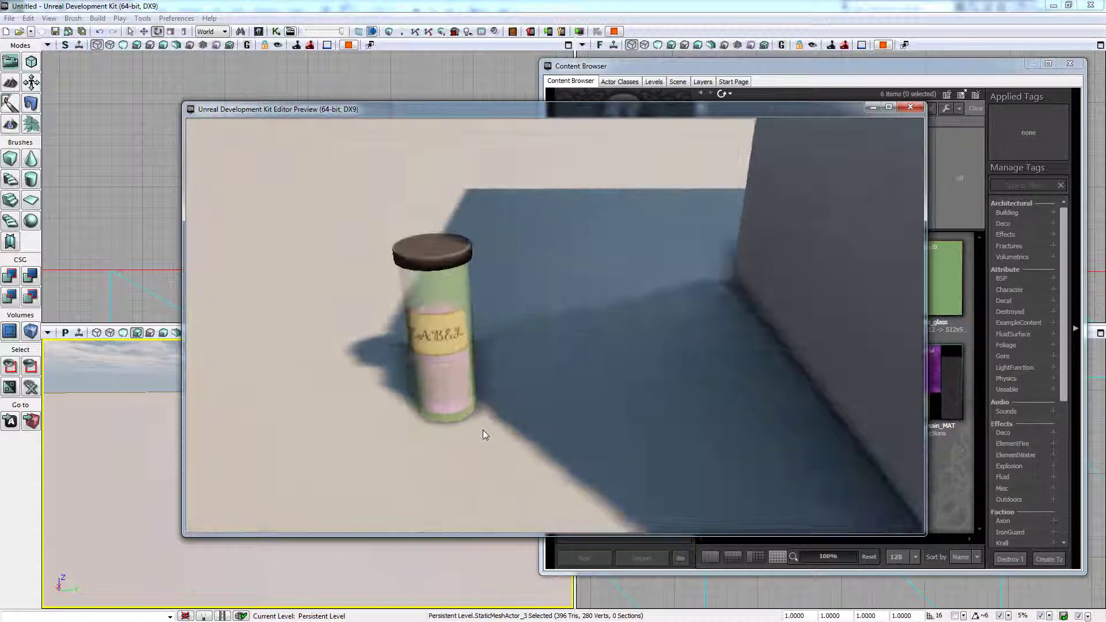
key("w")
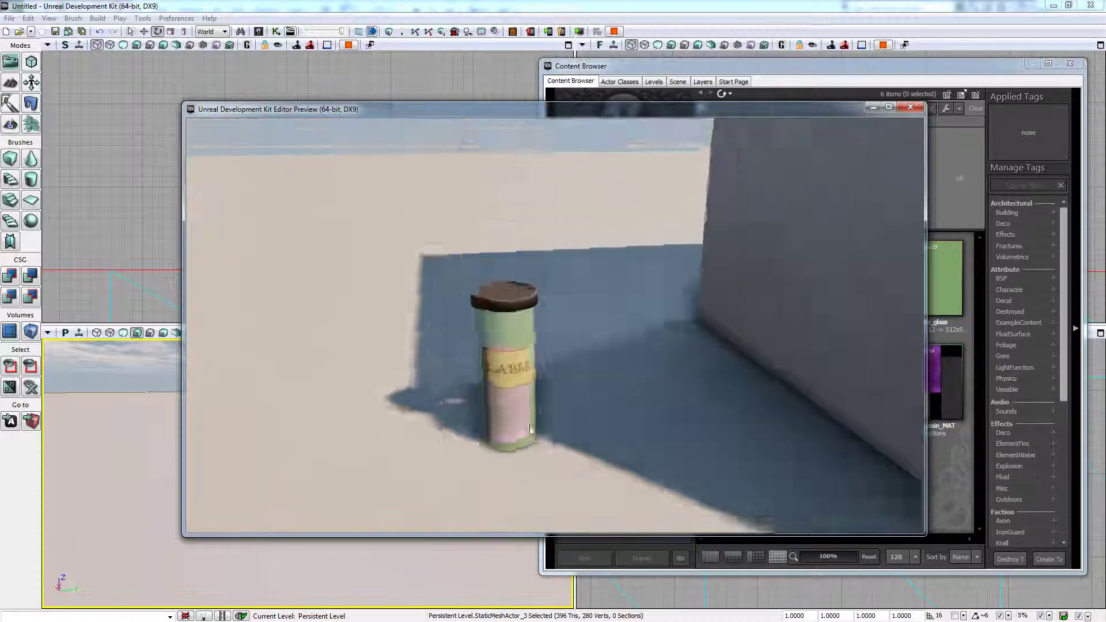
key("a")
key("d")
key("d")
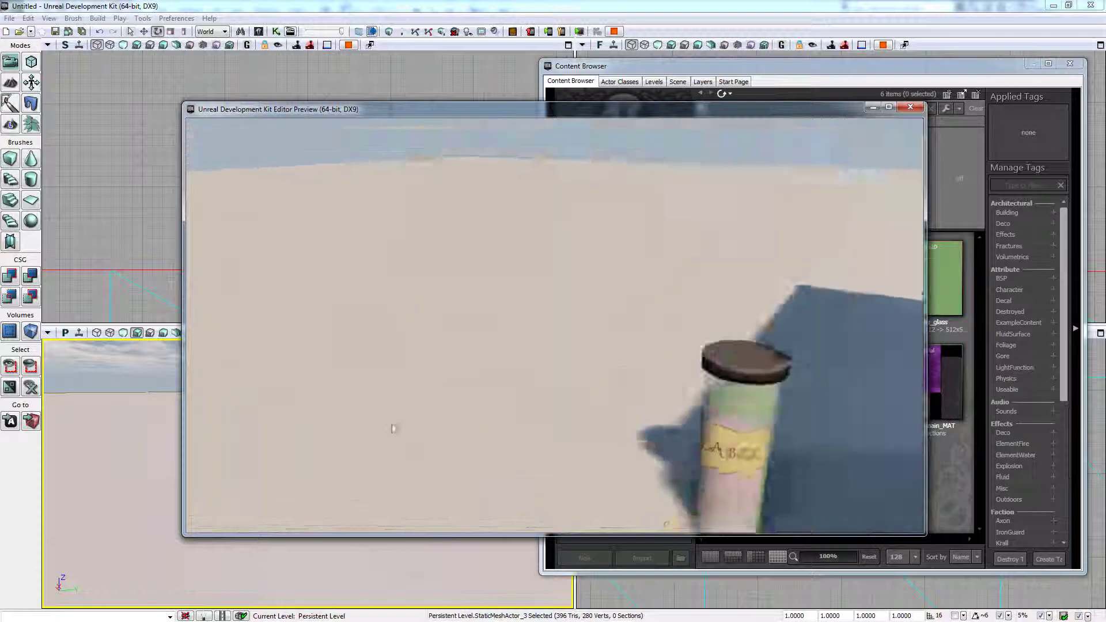
key("w")
key("d")
key("a")
key("s")
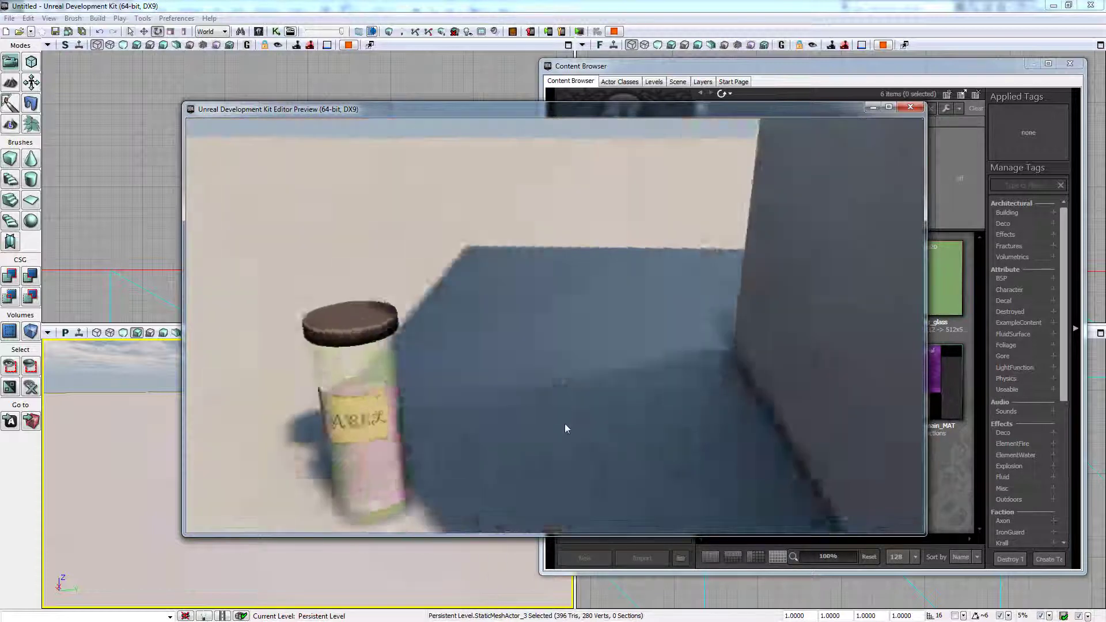
- Finish viewing the bottle beside the shaded wall and leave the play preview
key("s")
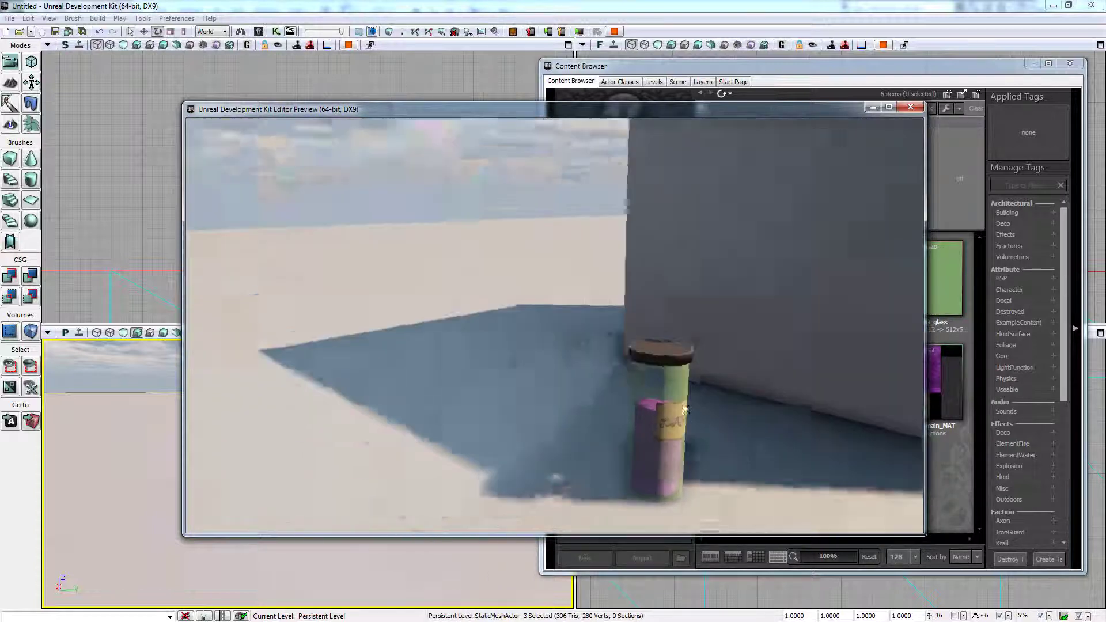
key("d")
key("Escape")
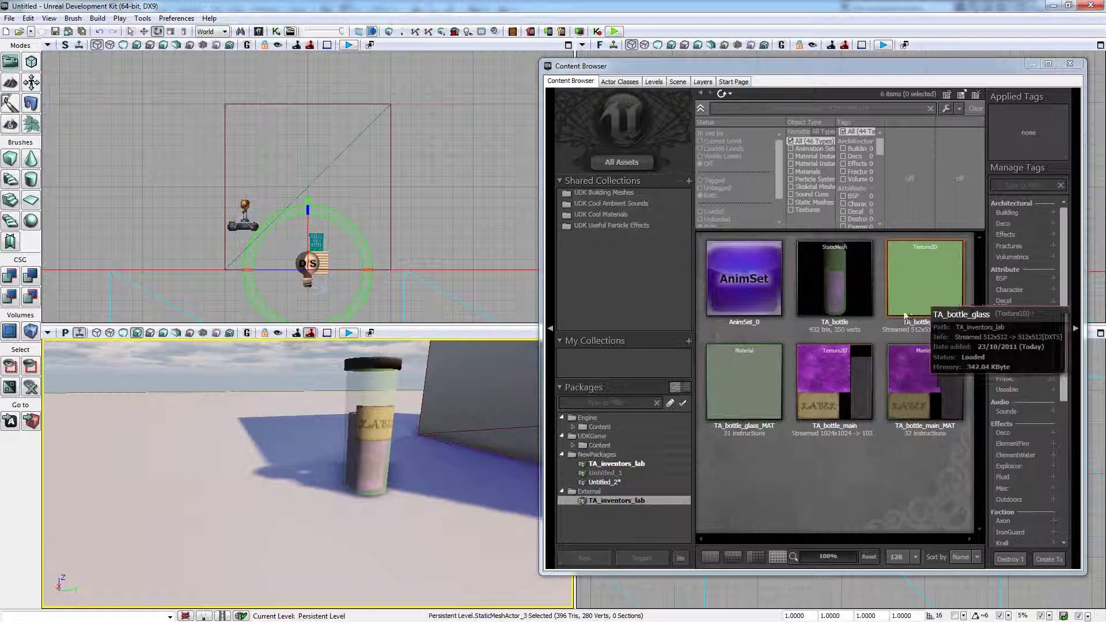
- Open the TA_bottle_glass_MAT material and add a Constant3Vector node below its texture sample
left_click(731, 385)
double_click(728, 382)
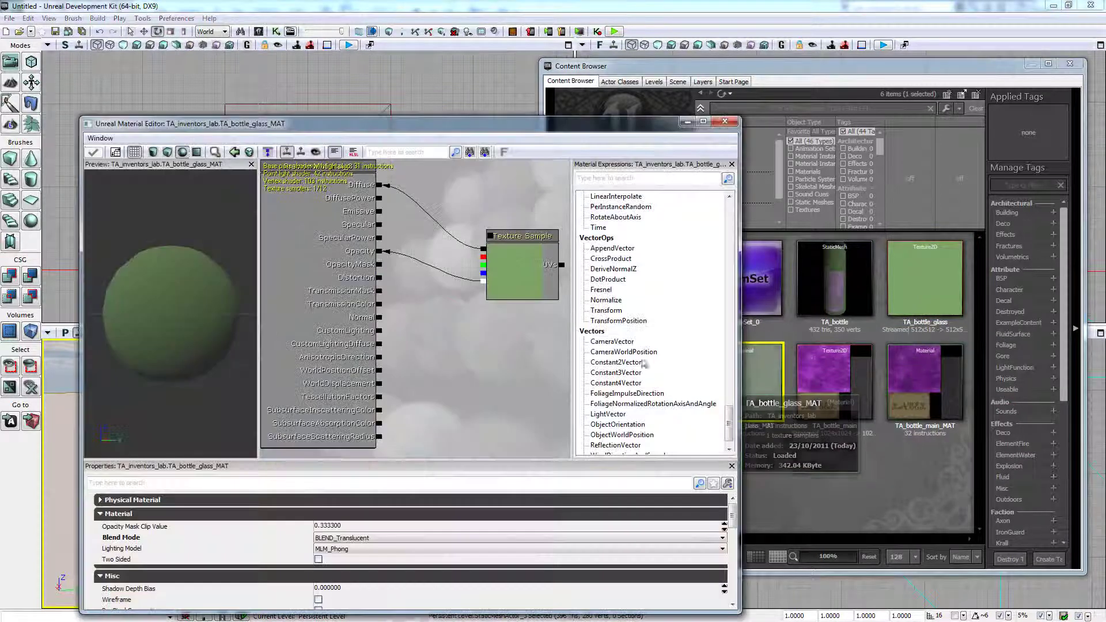
left_click_drag(727, 406, 725, 202)
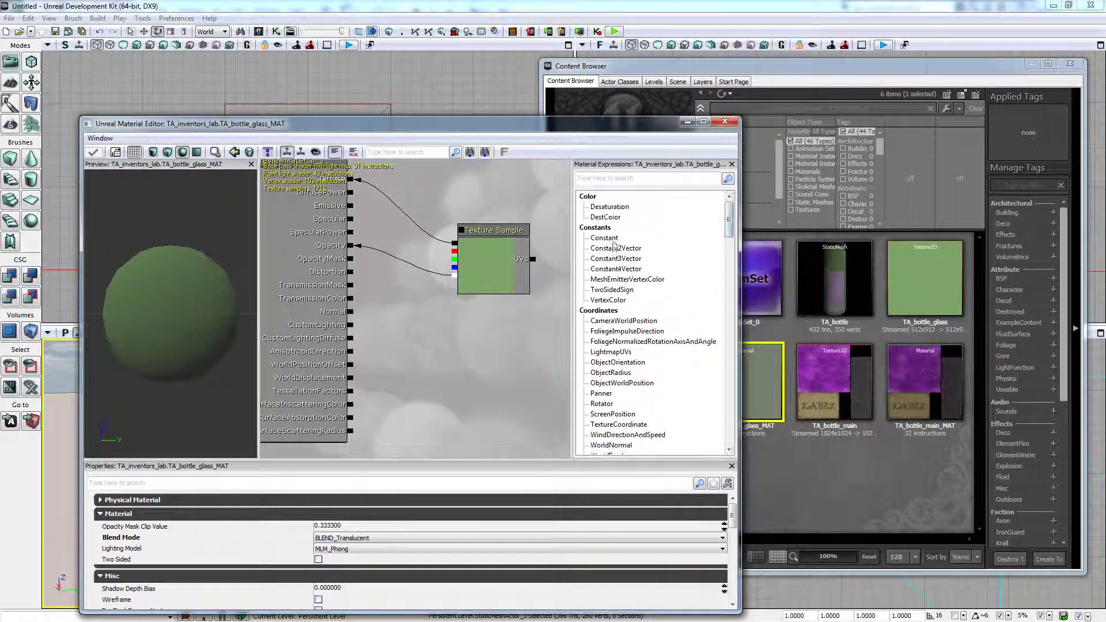
left_click(613, 248)
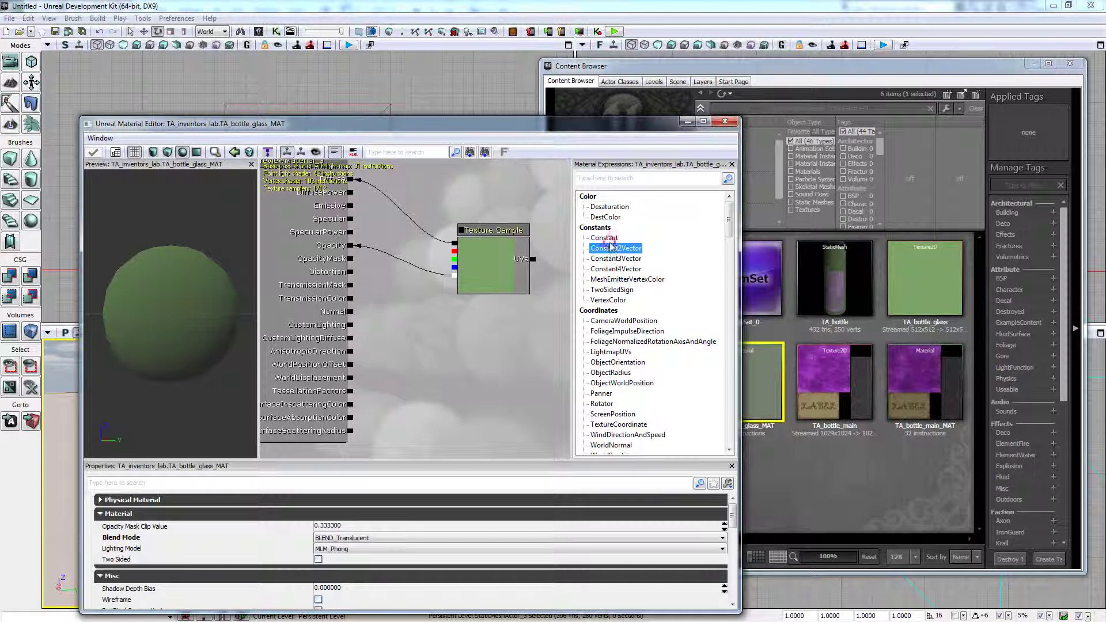
left_click(609, 237)
left_click(610, 248)
left_click_drag(615, 257, 501, 337)
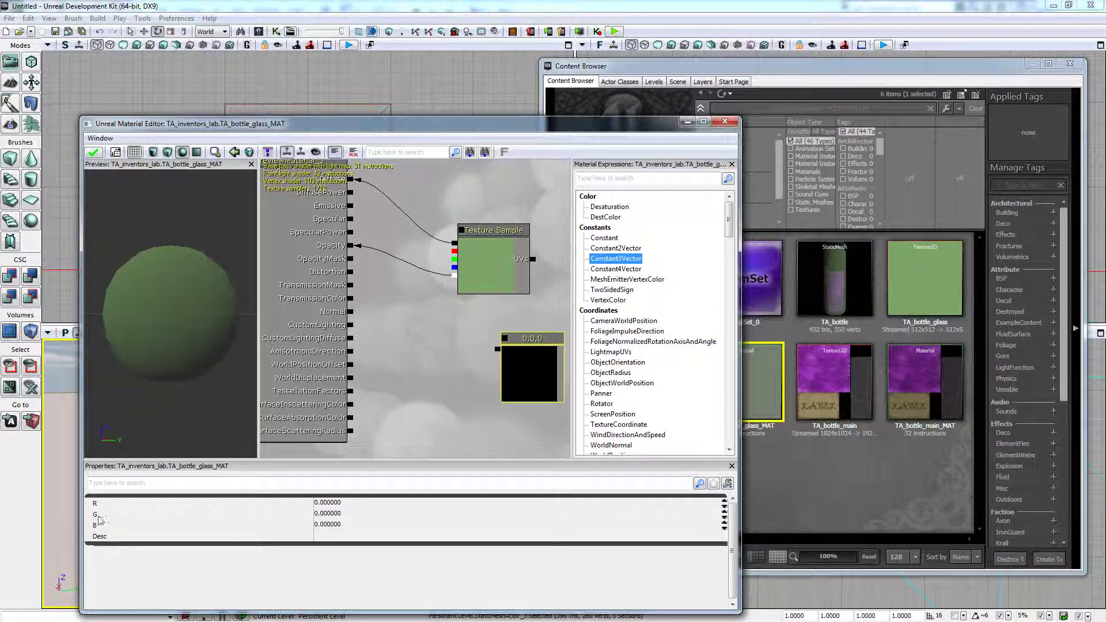
- Set the Constant3Vector's R to 1, connect it to the Specular input and check the highlight on the preview sphere
left_click(326, 503)
type("1")
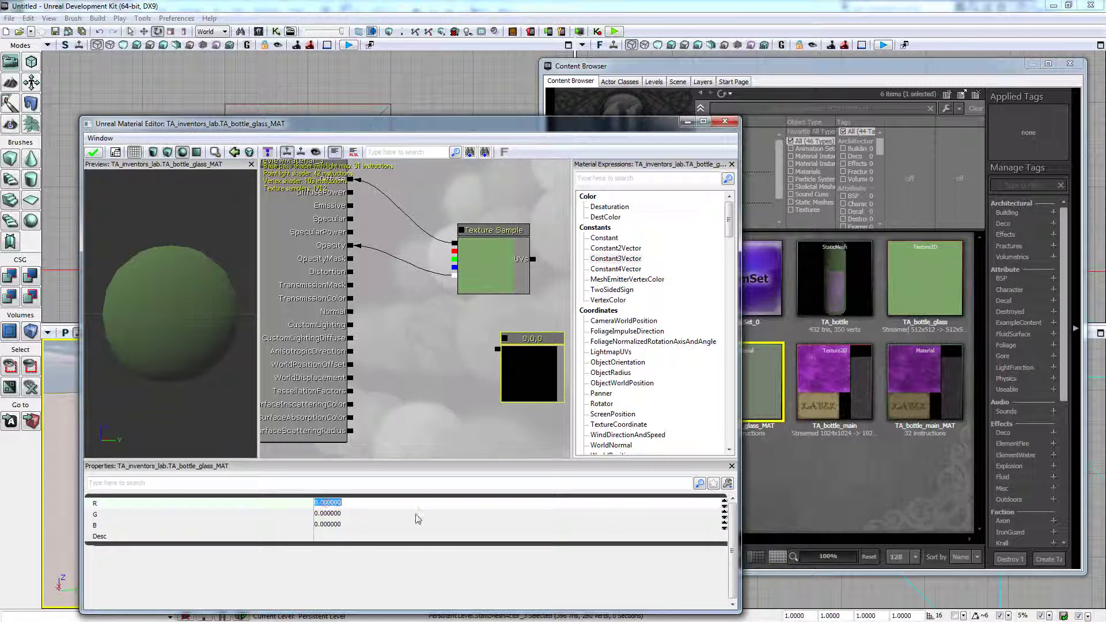
key("Return")
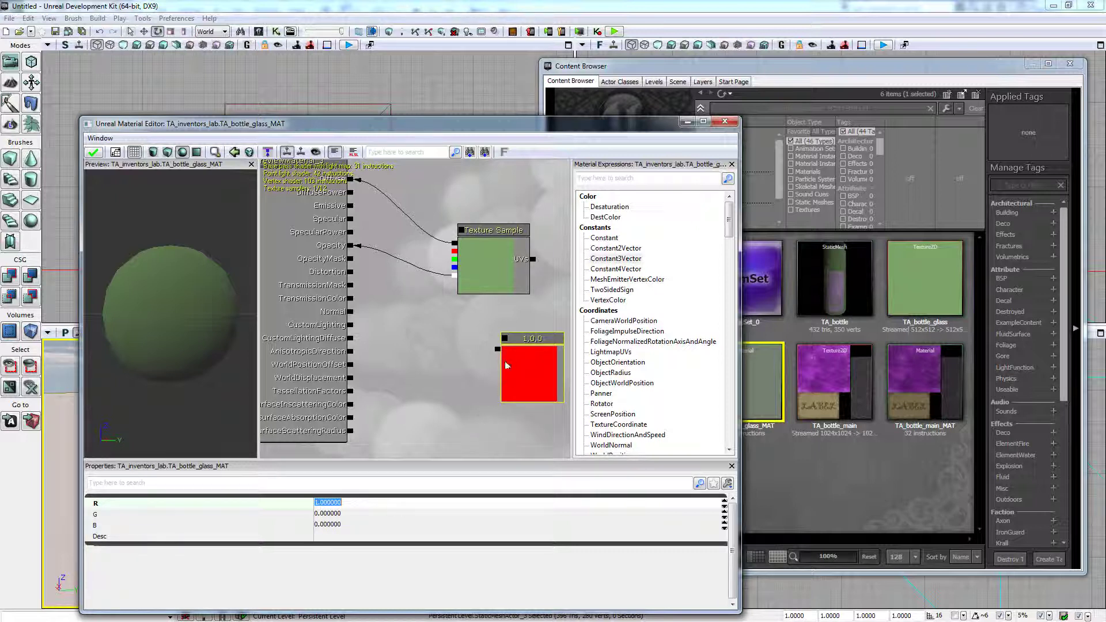
left_click_drag(495, 349, 349, 220)
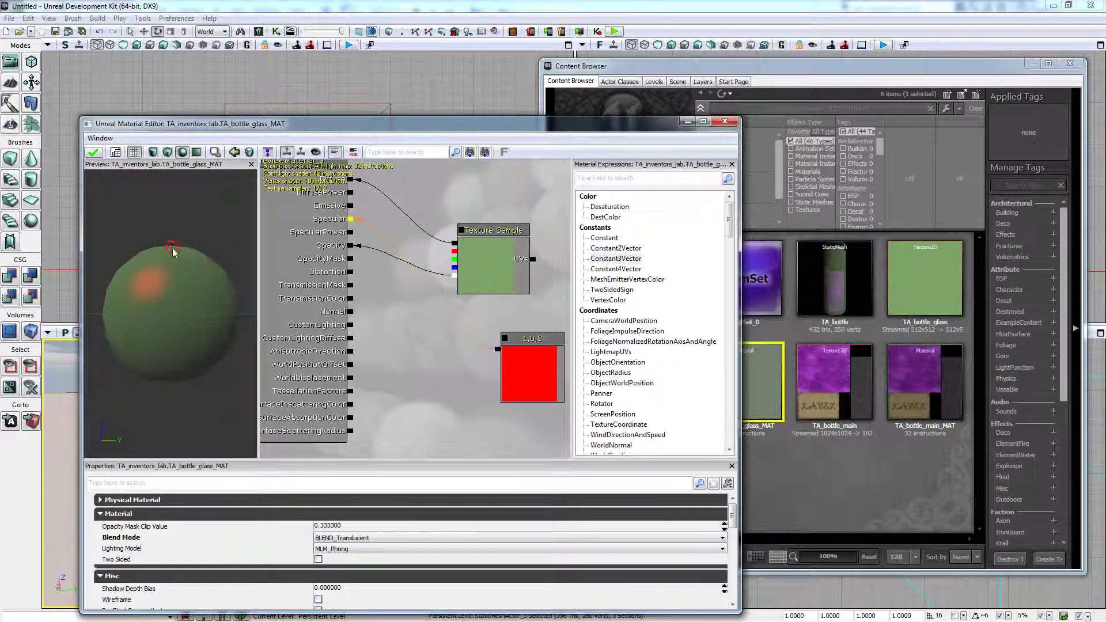
mouse_move(171, 248)
left_mouse_down()
mouse_move(193, 349)
mouse_move(84, 173)
mouse_move(121, 327)
mouse_move(192, 326)
left_mouse_up()
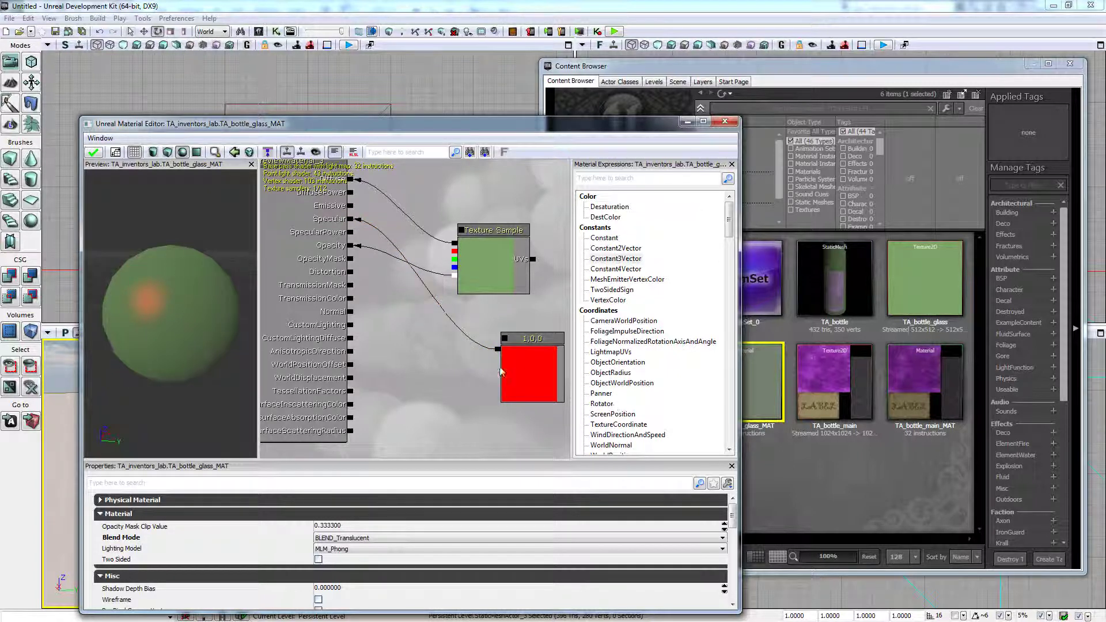
- Set both the R and B values of the specular colour constant to 0.1
left_click(521, 376)
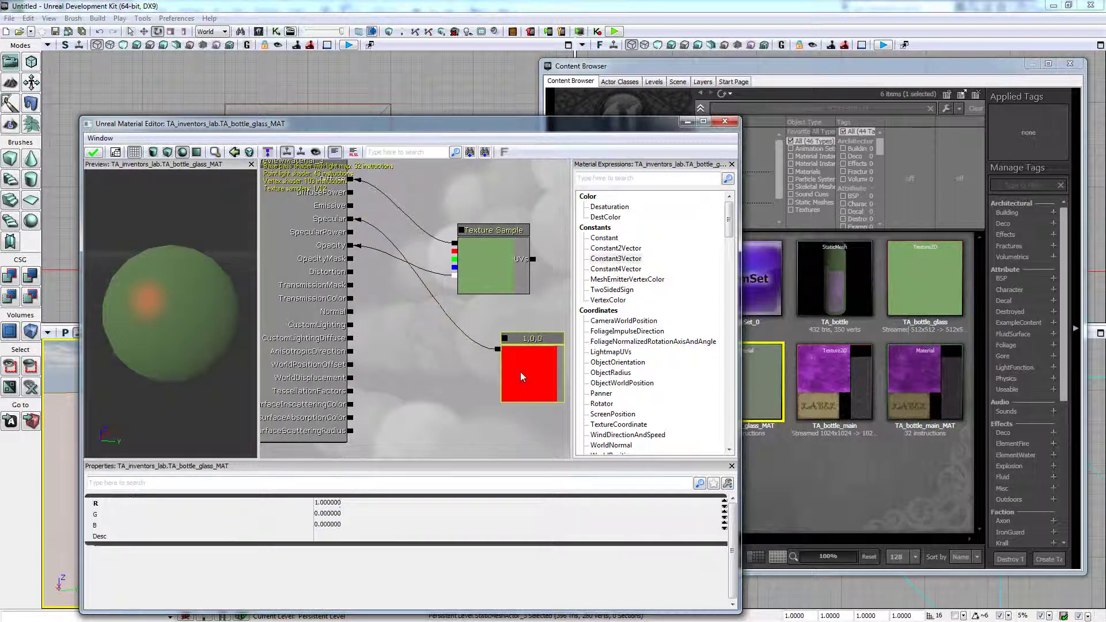
left_click(344, 503)
type("0.")
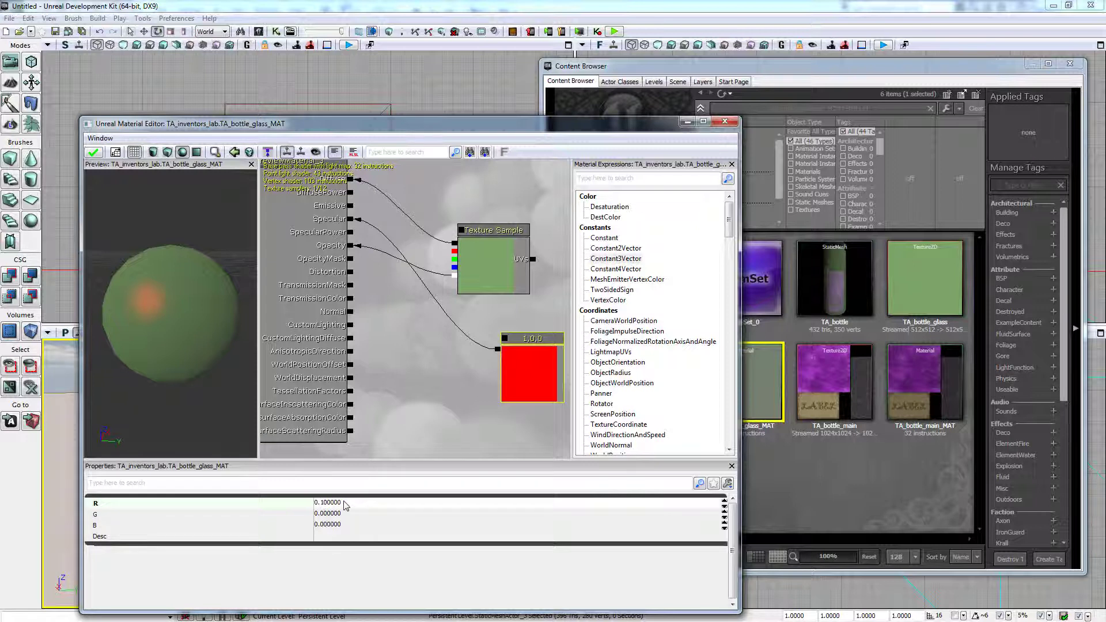
left_click(403, 525)
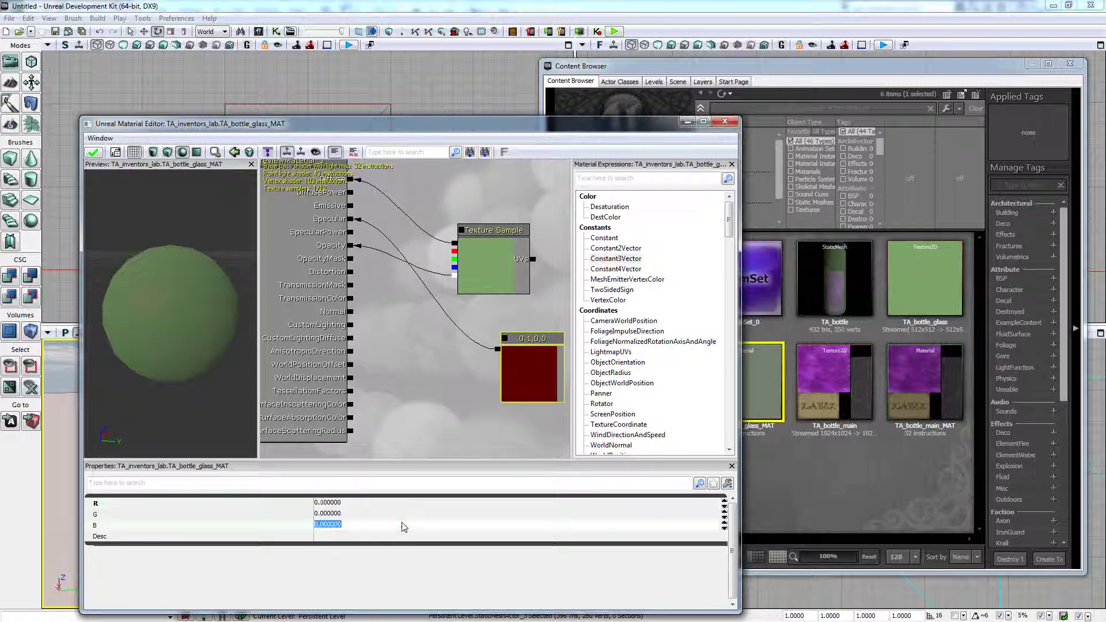
type("0")
key("Return")
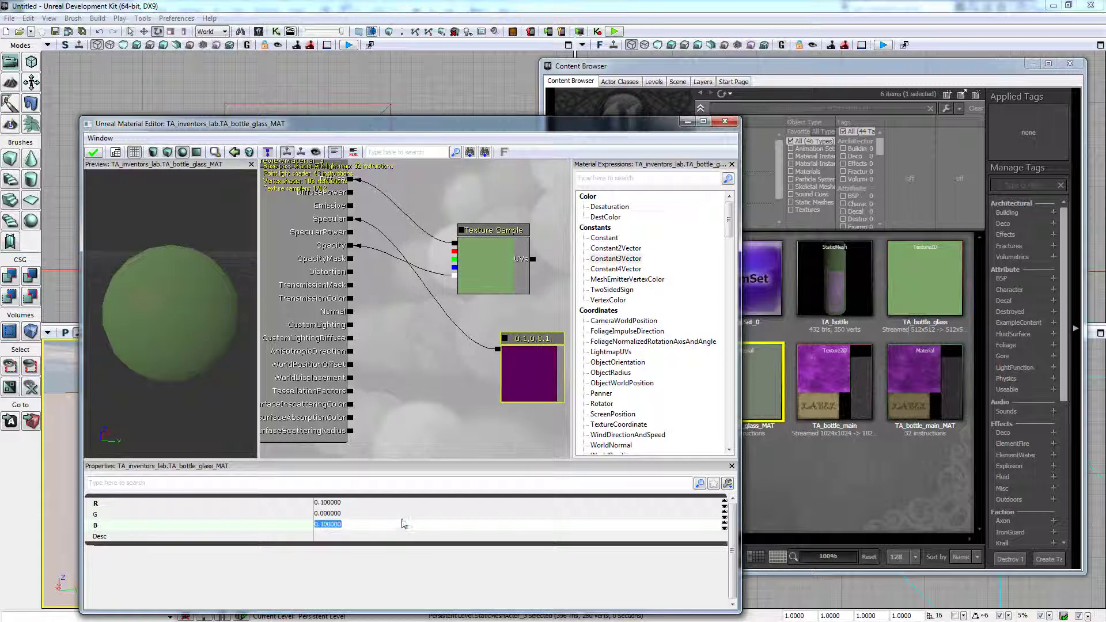
- Try G values of 2, 12 and 10 on the specular colour constant
left_click(403, 513)
type("2")
key("Return")
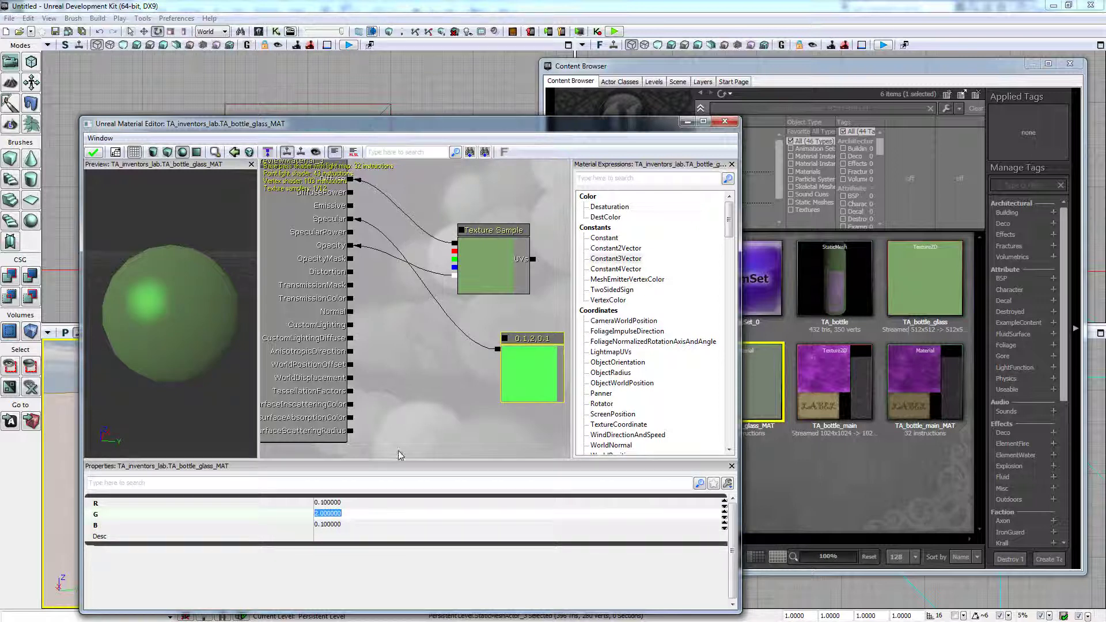
type("12")
key("Return")
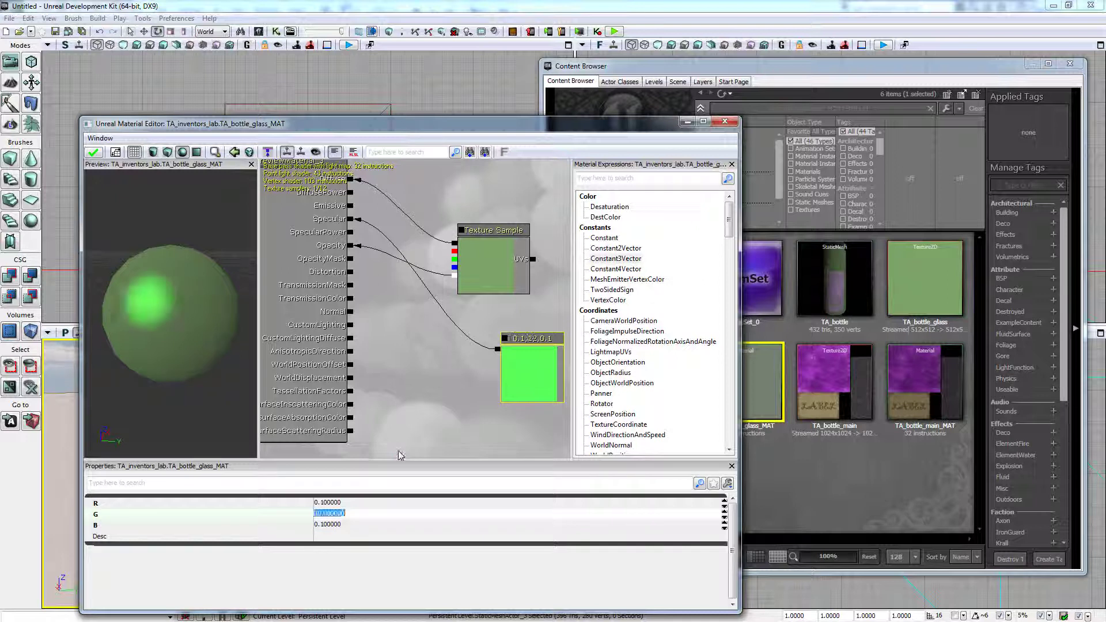
type("10")
key("Return")
- Add a Constant node, move the specular colour above the texture sample, and connect the new constant to SpecularPower
left_click(604, 238)
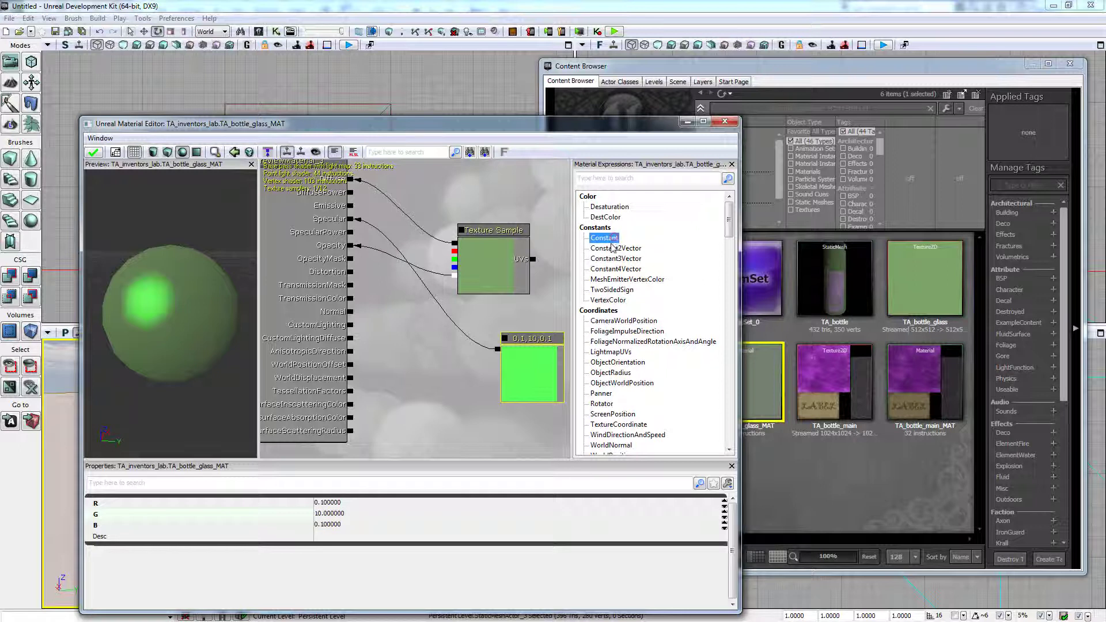
left_click_drag(611, 242, 465, 379)
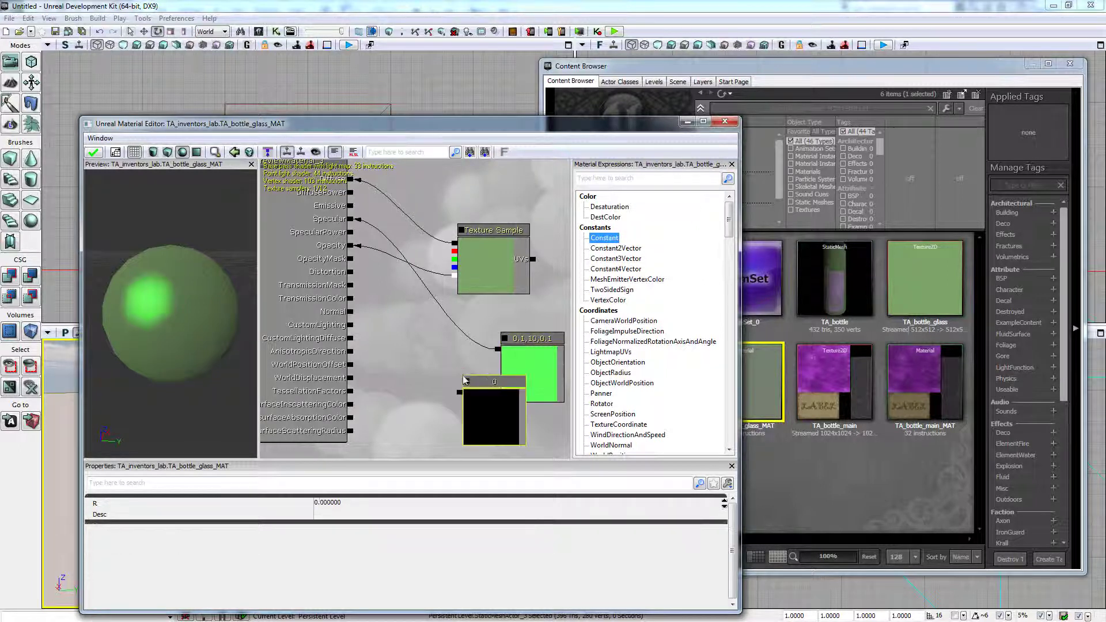
left_click_drag(544, 344, 497, 268)
left_click(502, 401)
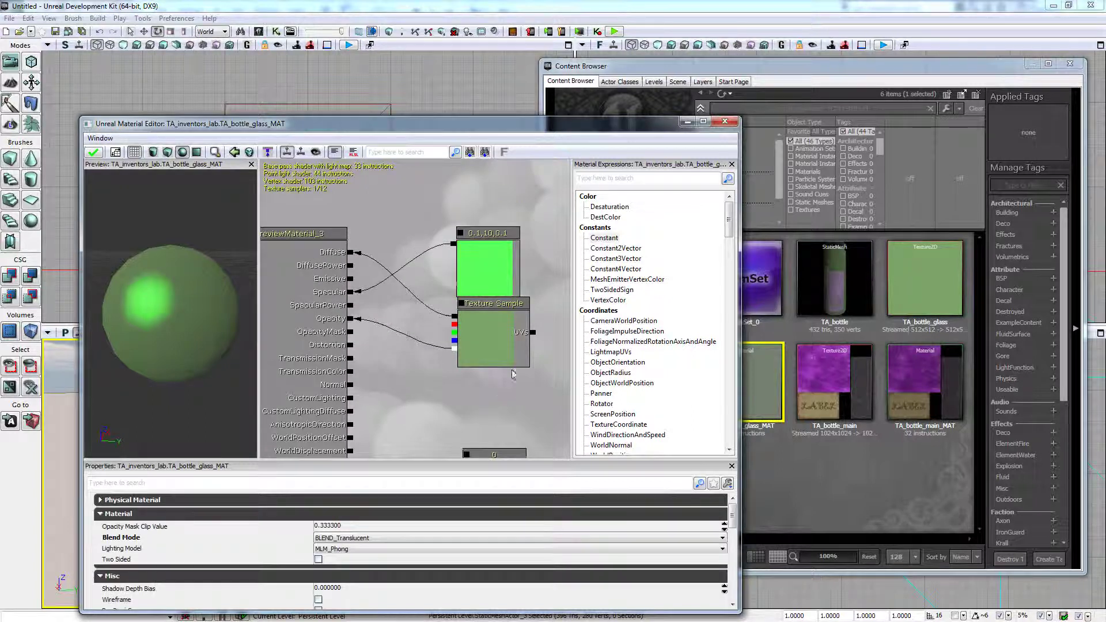
left_click_drag(495, 455, 357, 292)
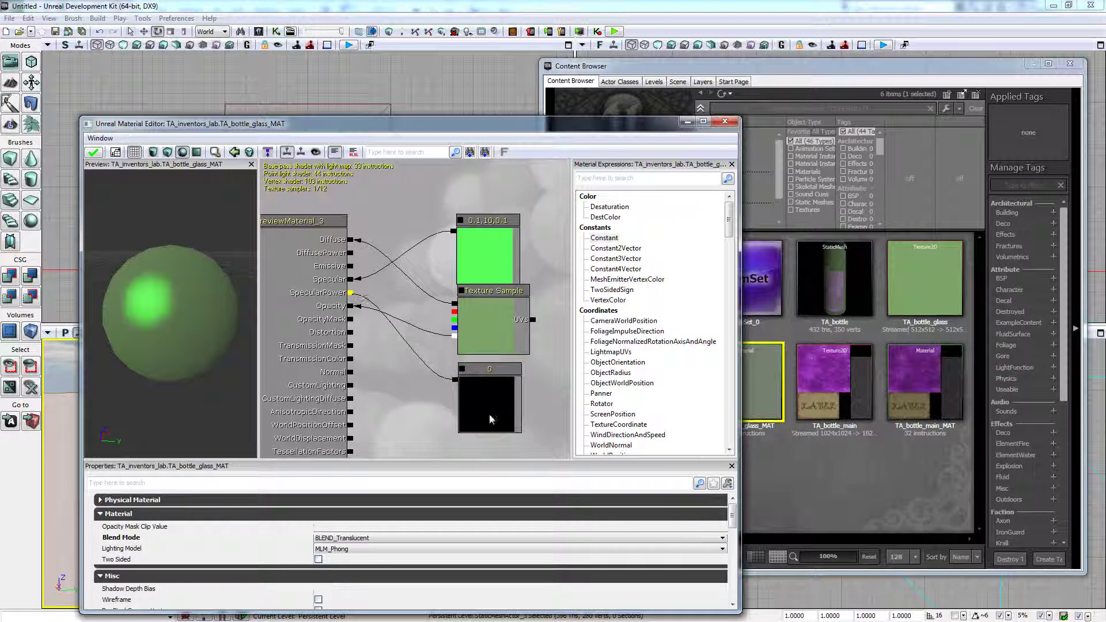
- Set the SpecularPower constant to 100 after comparing it with 10, and check the highlight under rotated preview lighting
left_click(490, 417)
left_click(368, 503)
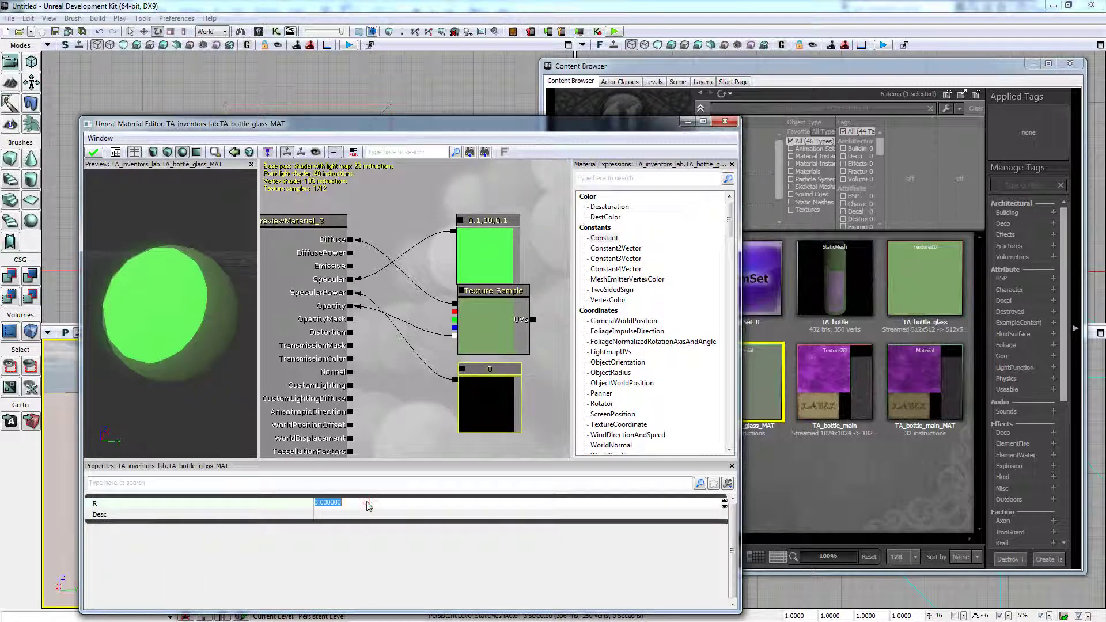
type("10")
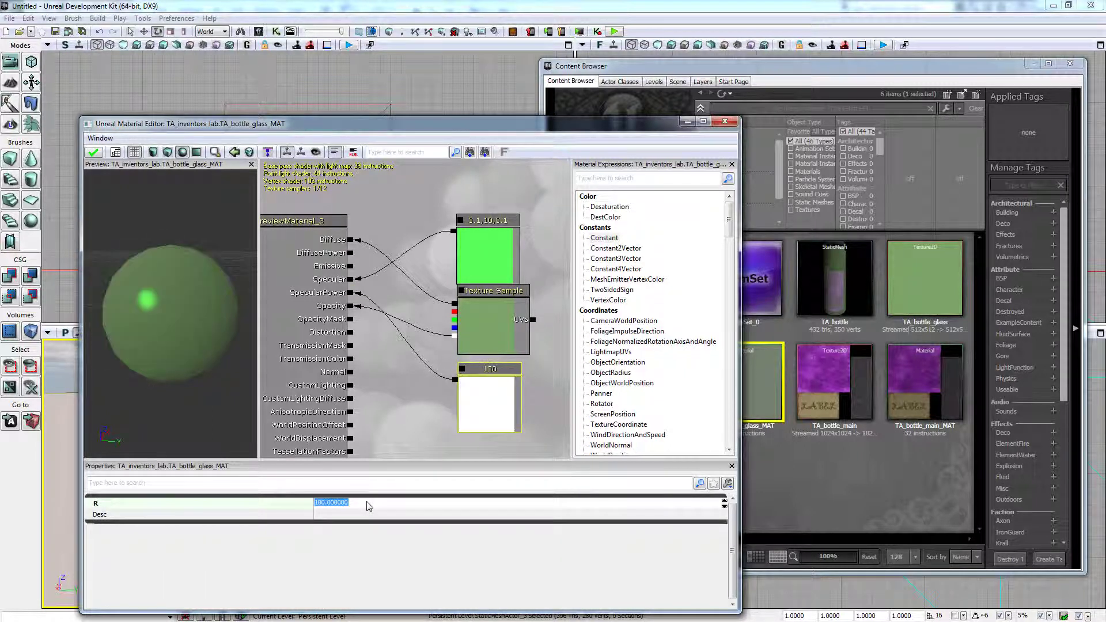
type("10")
key("Return")
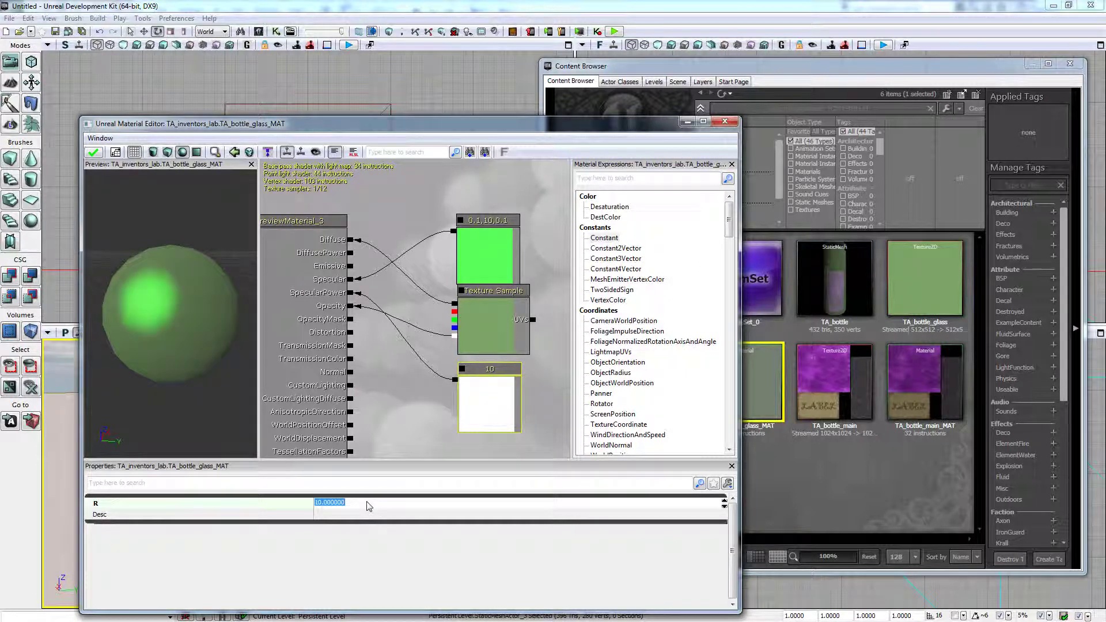
type("10")
key("BackSpace")
key("BackSpace")
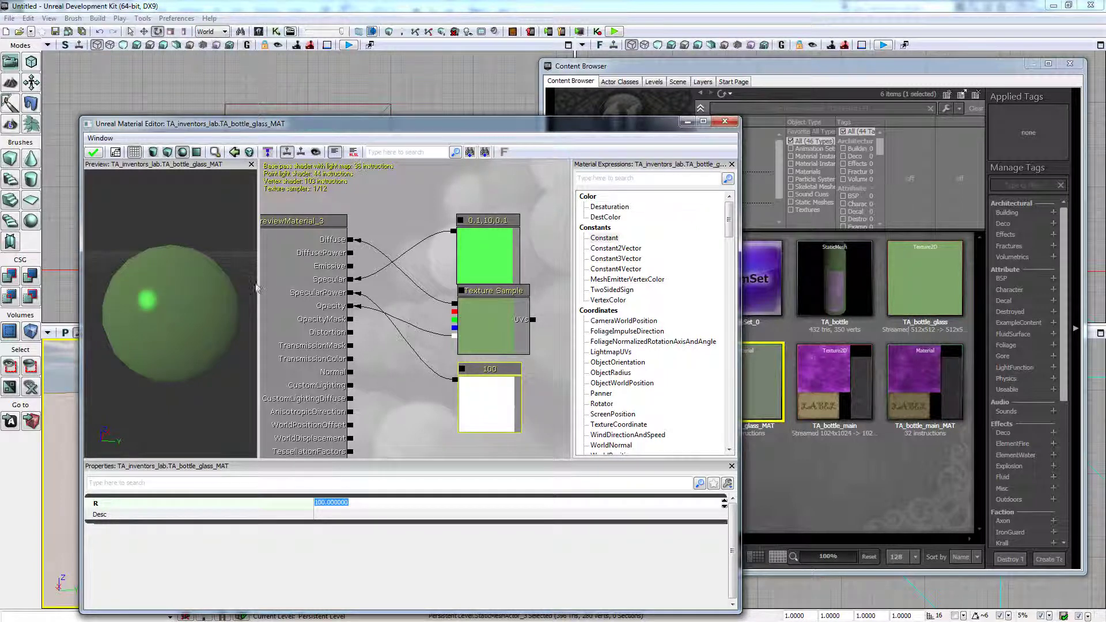
left_click_drag(257, 198, 258, 256)
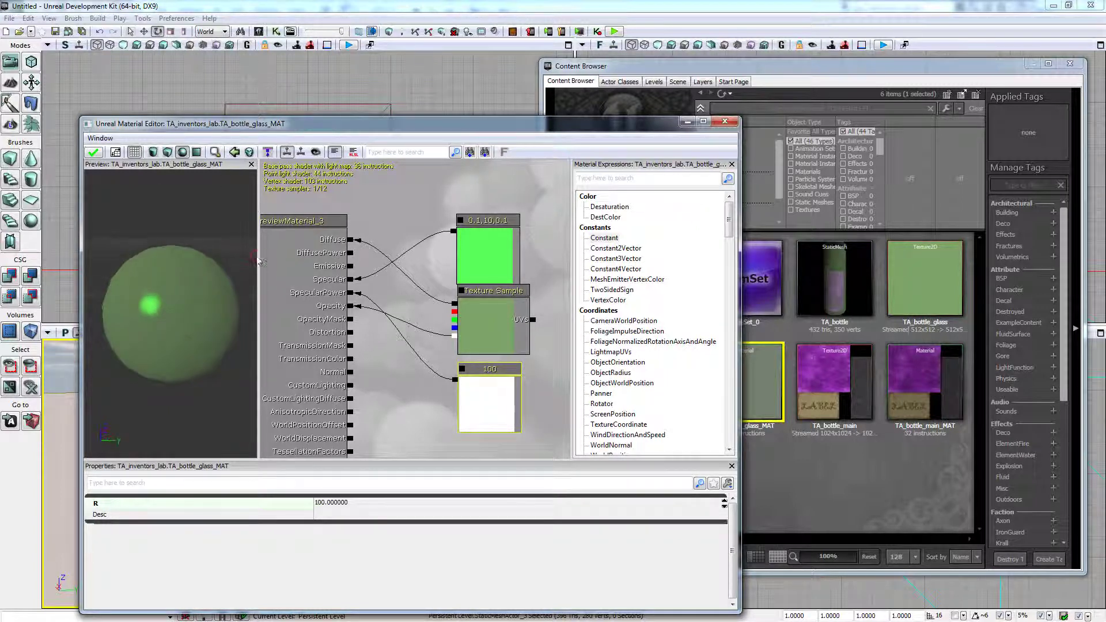
left_click(375, 502)
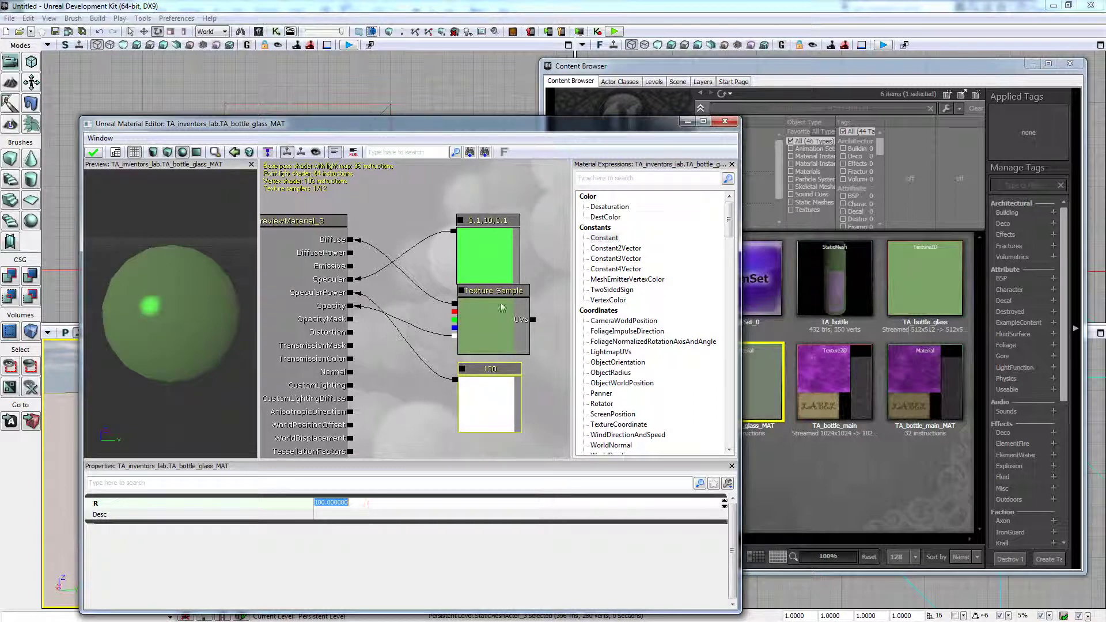
- Set the G value of the specular colour constant to 0.5
left_click(490, 251)
left_click(345, 513)
type("0")
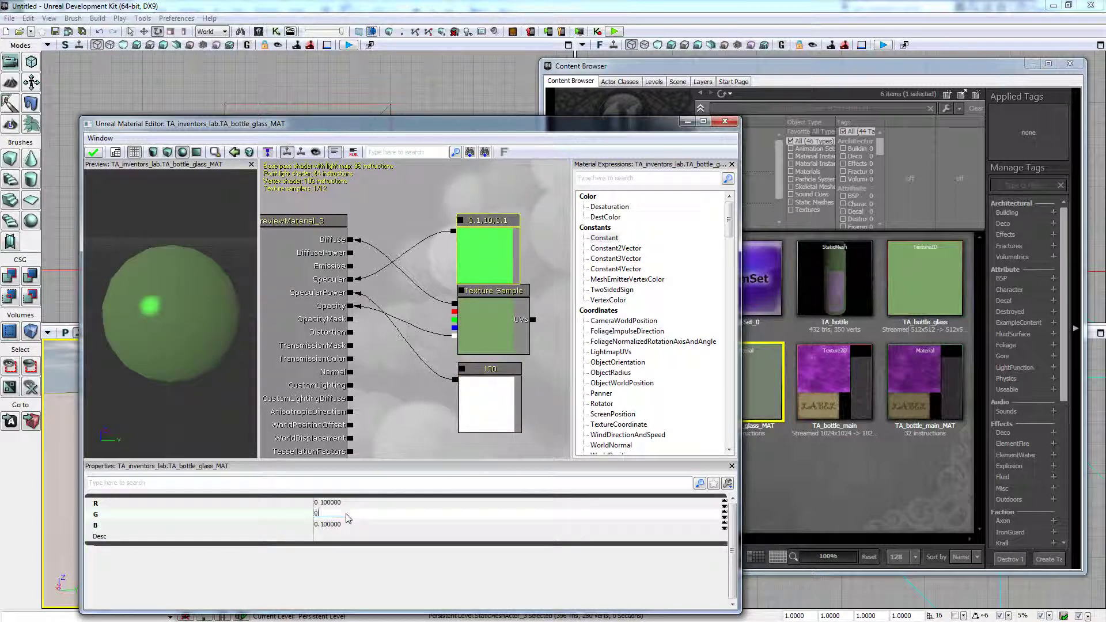
type(".5")
key("Return")
key("Return")
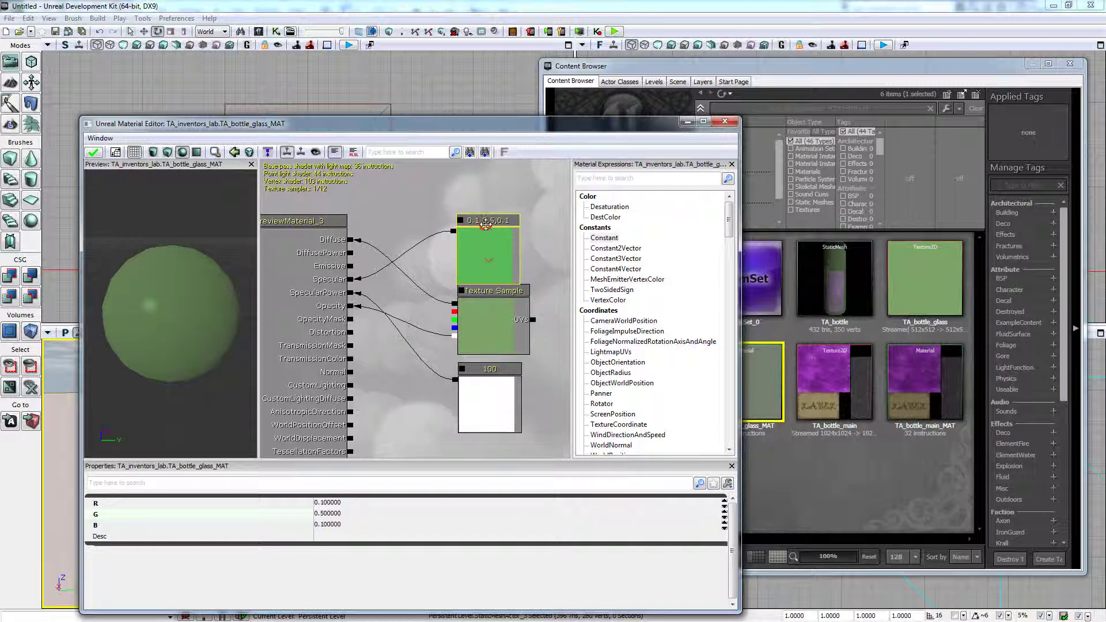
- Space the two constant nodes apart from the texture sample and close the glass material, applying its changes
left_click_drag(485, 222, 489, 210)
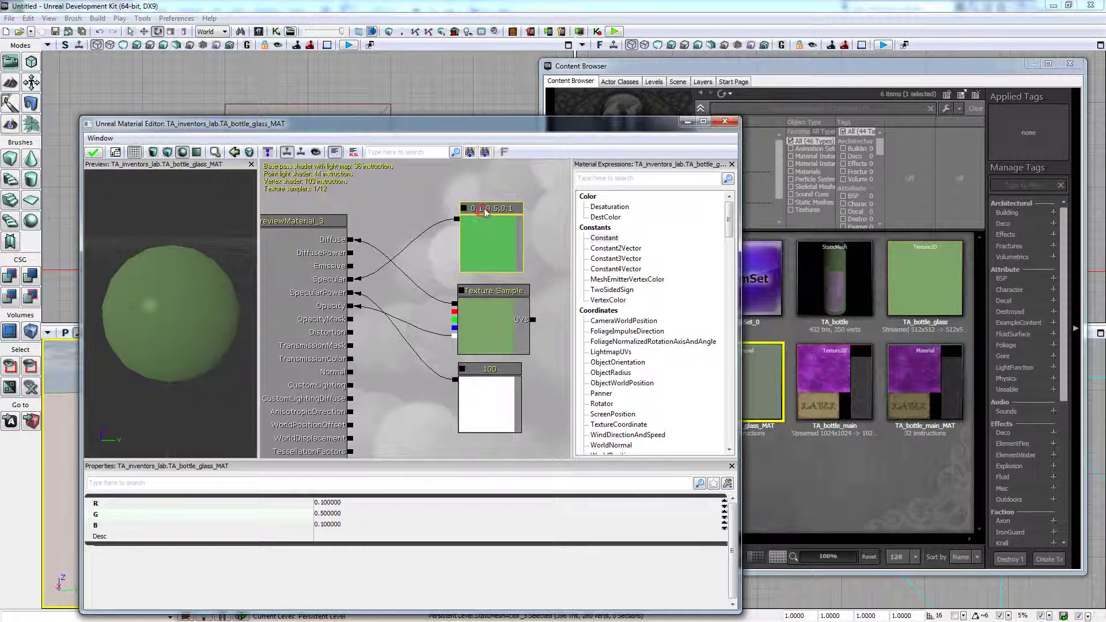
mouse_move(483, 209)
left_mouse_down()
mouse_move(495, 194)
mouse_move(482, 207)
left_mouse_up()
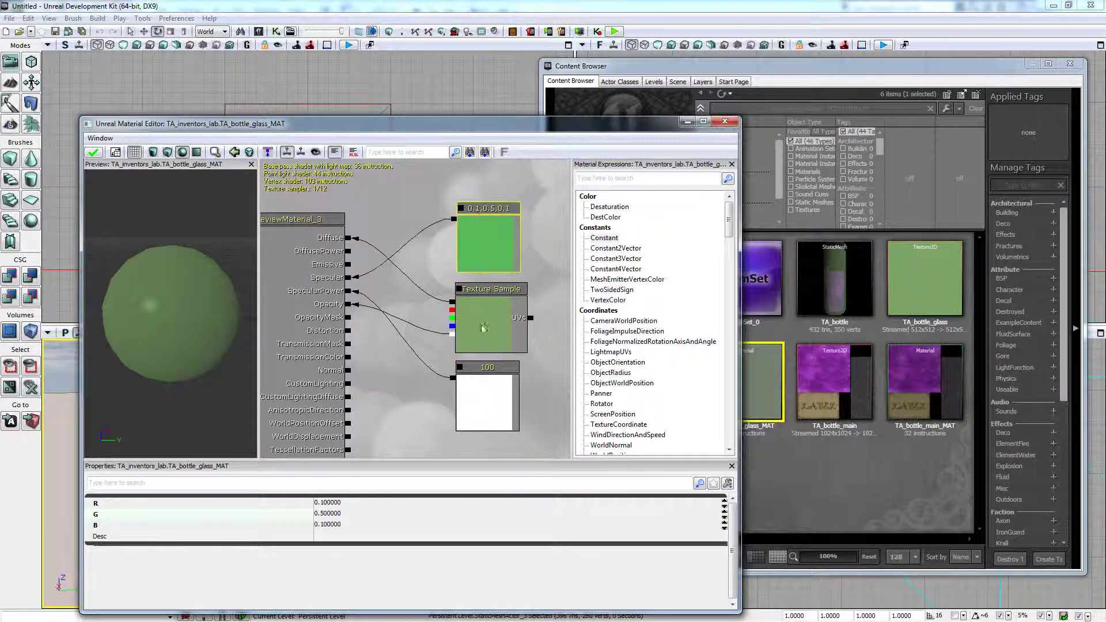
left_click(484, 367)
mouse_move(485, 367)
left_mouse_down("ctrl")
mouse_move(497, 359)
mouse_move(485, 371)
left_mouse_up("ctrl")
left_click_drag(224, 302, 235, 314)
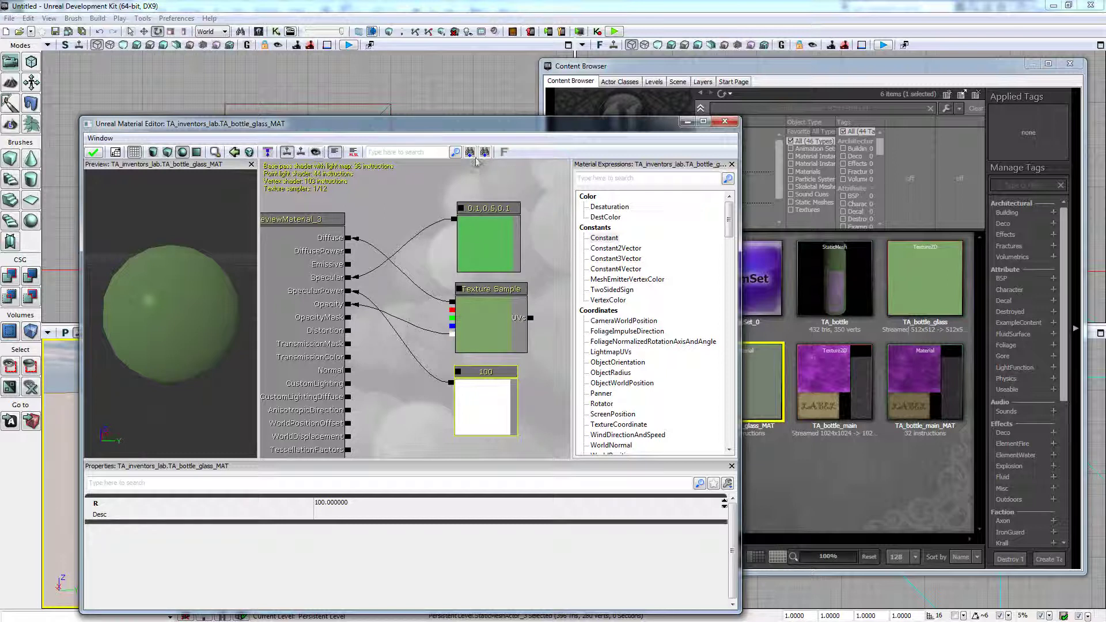
left_click(724, 121)
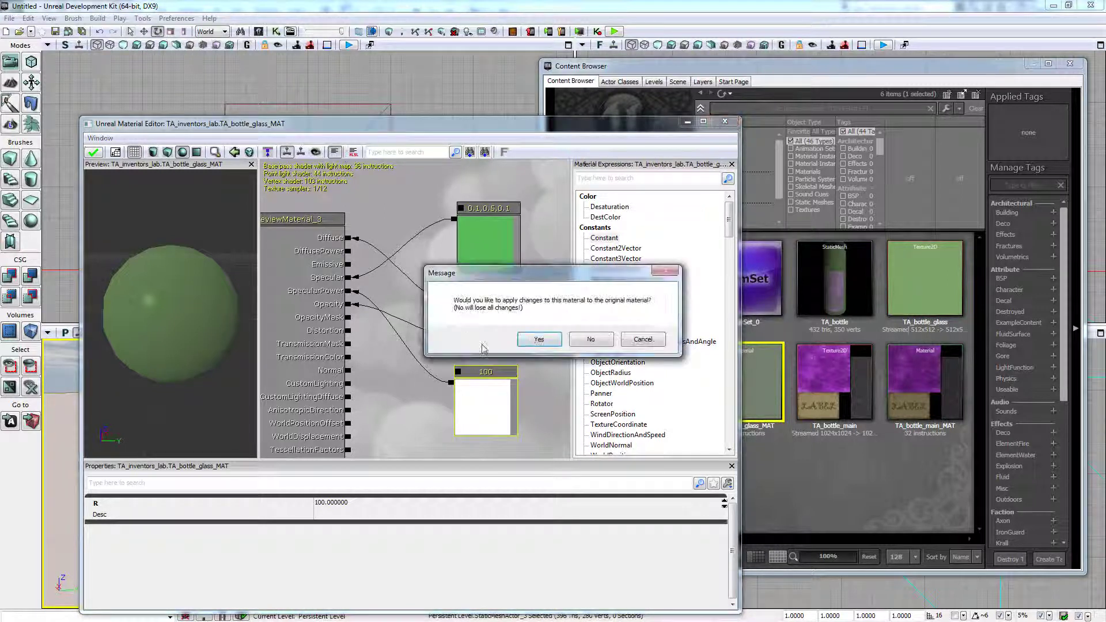
left_click(540, 339)
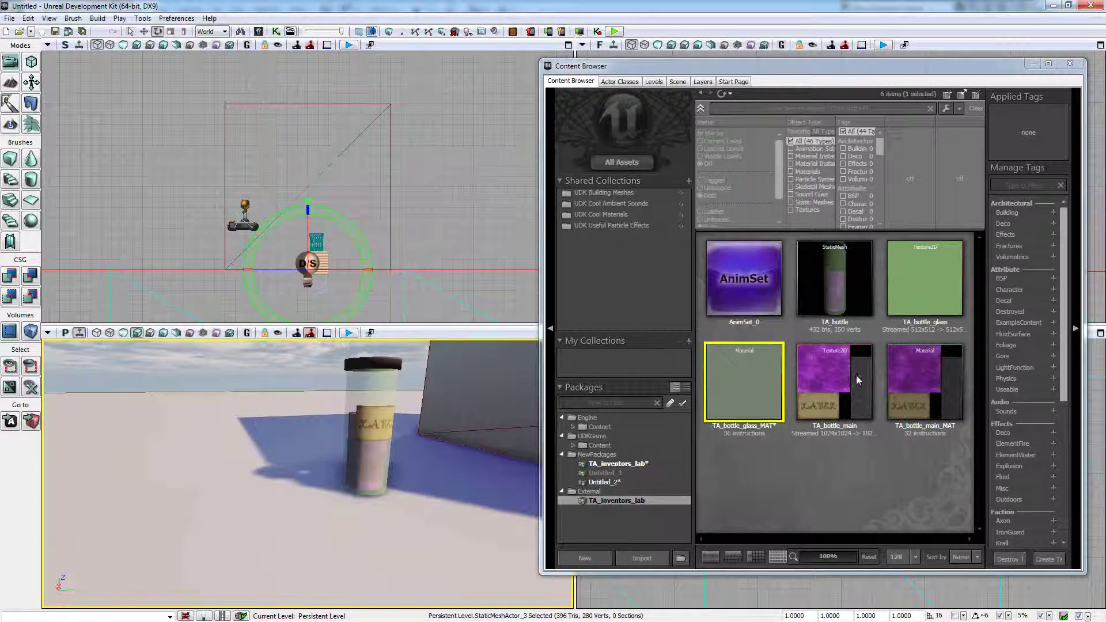
- Open the TA_bottle_main_MAT material and connect the texture sample's colour output to Specular as well
double_click(893, 371)
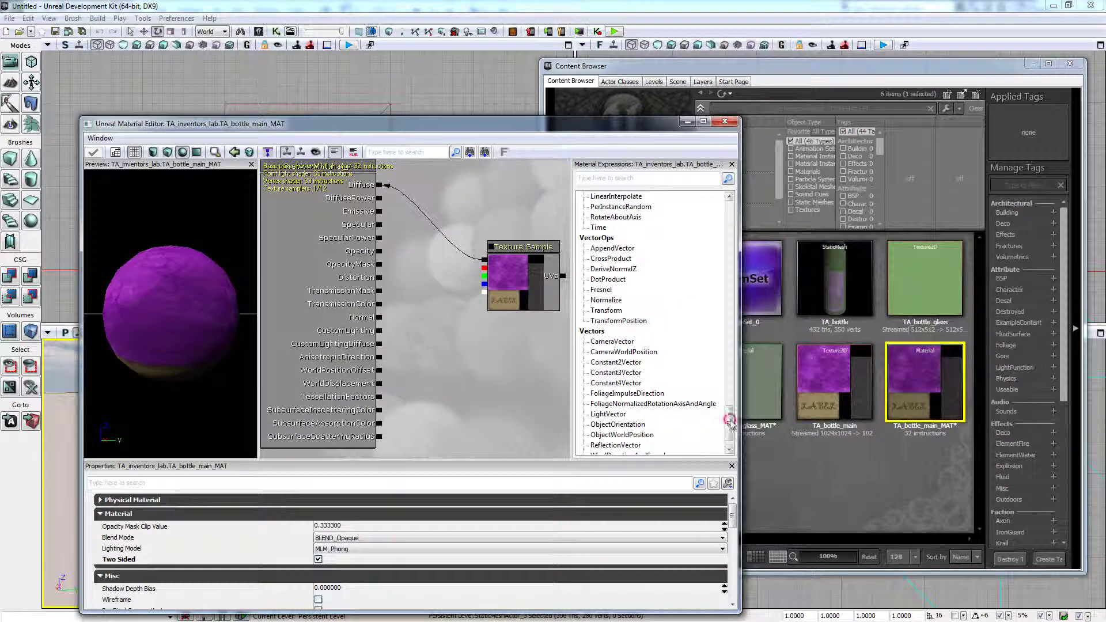
left_click_drag(728, 416, 729, 368)
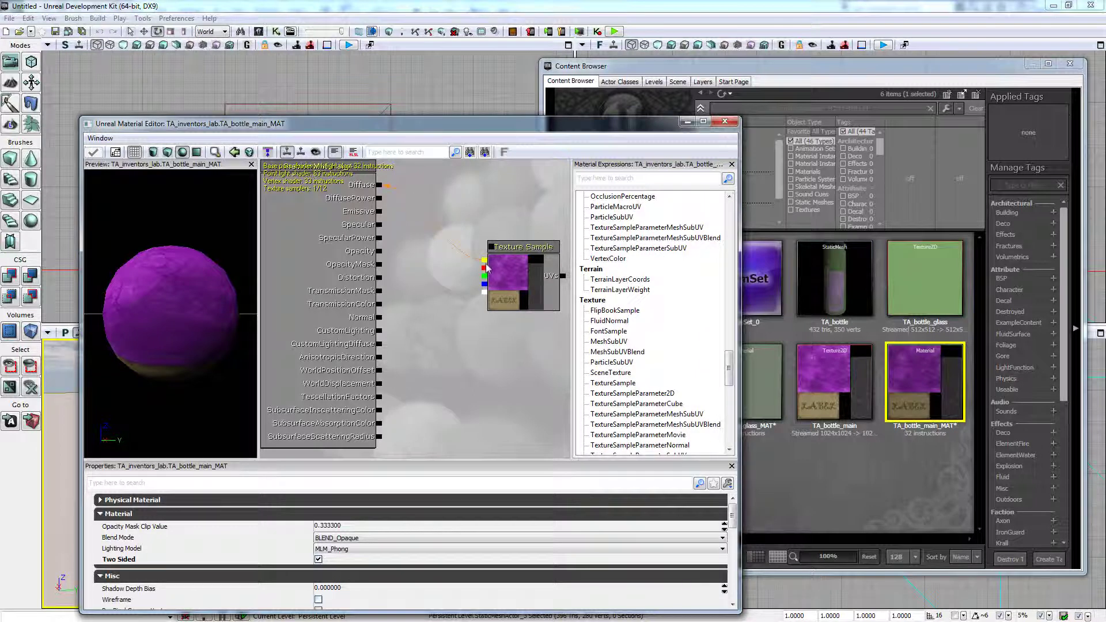
left_click_drag(486, 263, 381, 233)
mouse_move(206, 262)
left_mouse_down()
mouse_move(209, 249)
mouse_move(207, 264)
left_mouse_up()
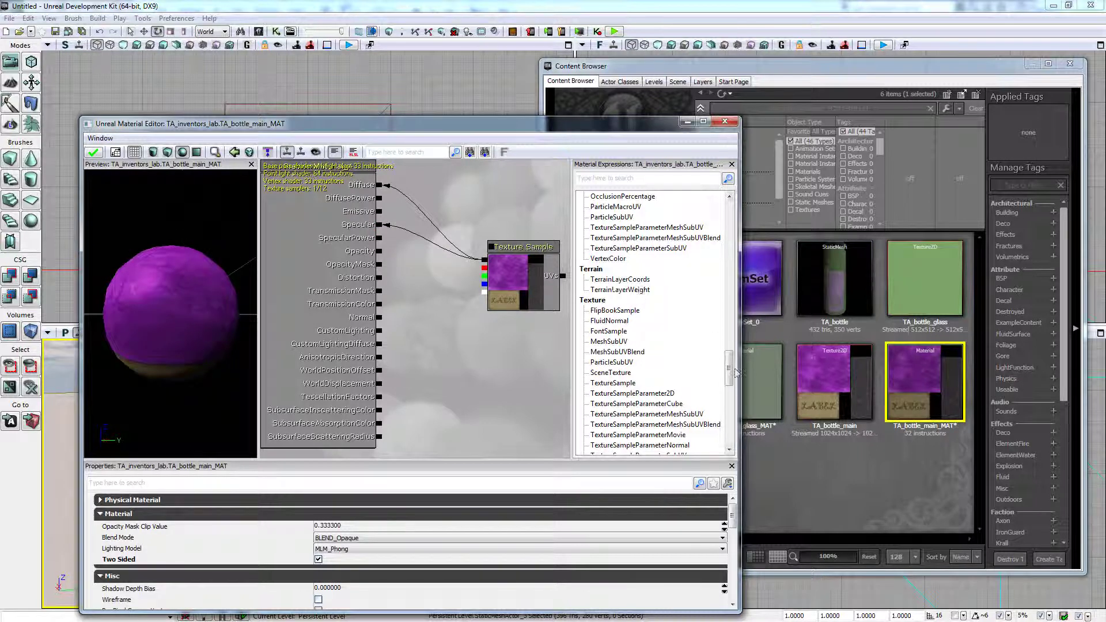
- Add a Constant node below the texture sample and connect it to SpecularPower
left_click_drag(729, 365, 716, 217)
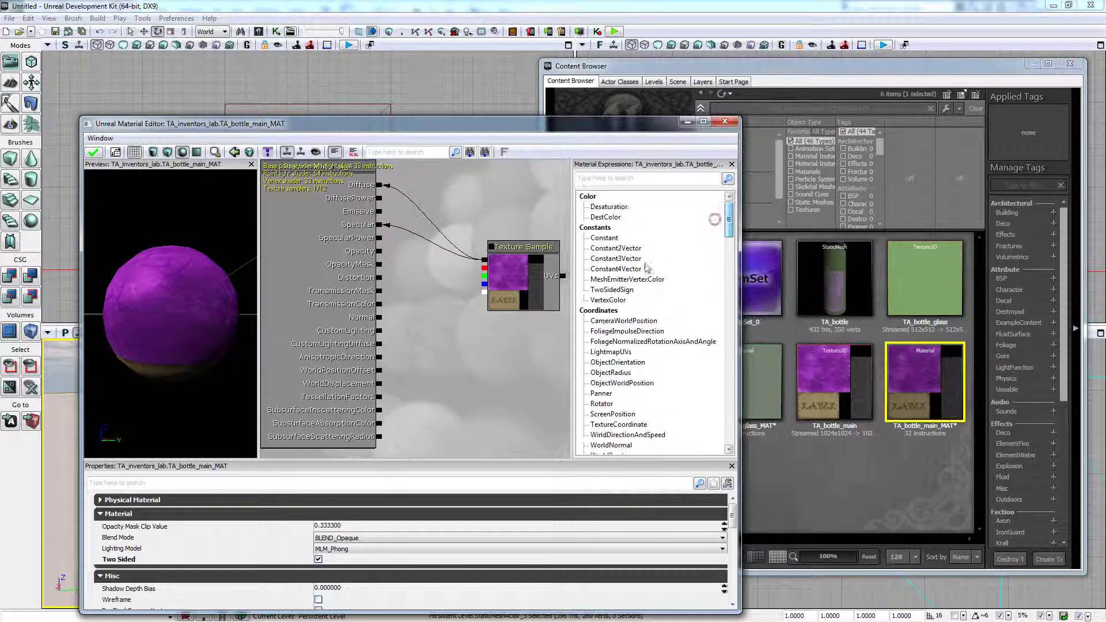
left_click(604, 238)
left_click(456, 367)
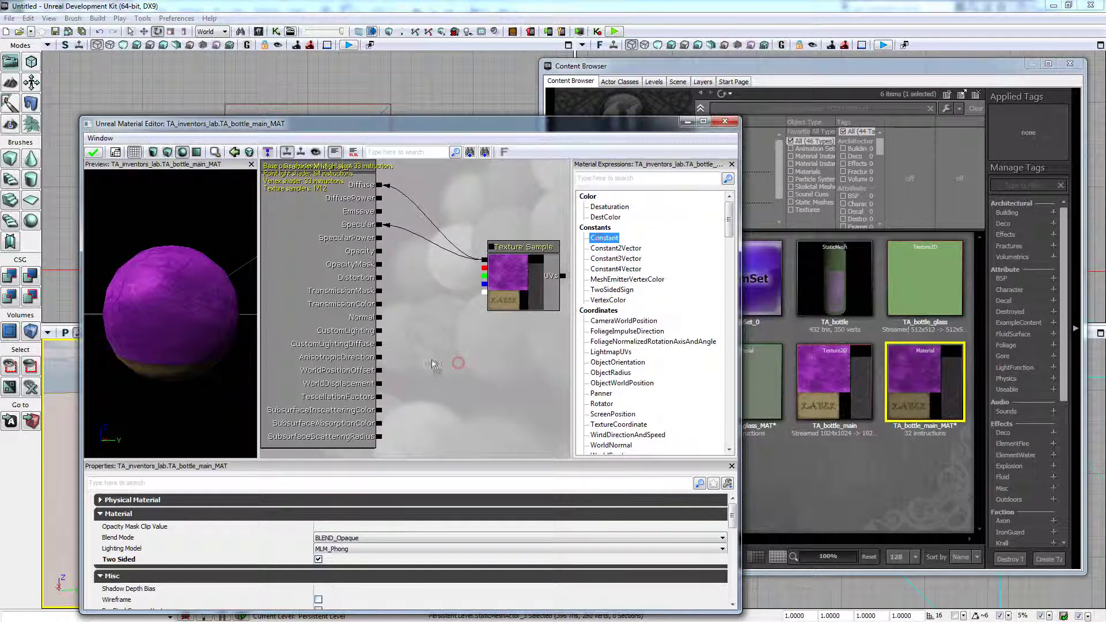
left_click_drag(186, 309, 259, 401)
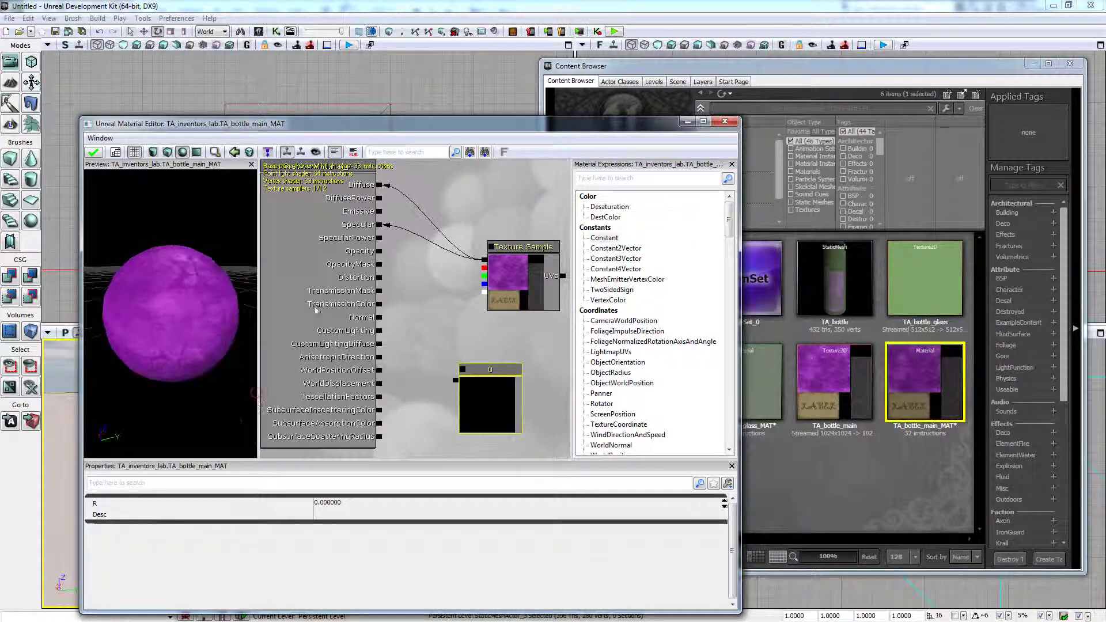
left_click_drag(458, 380, 381, 240)
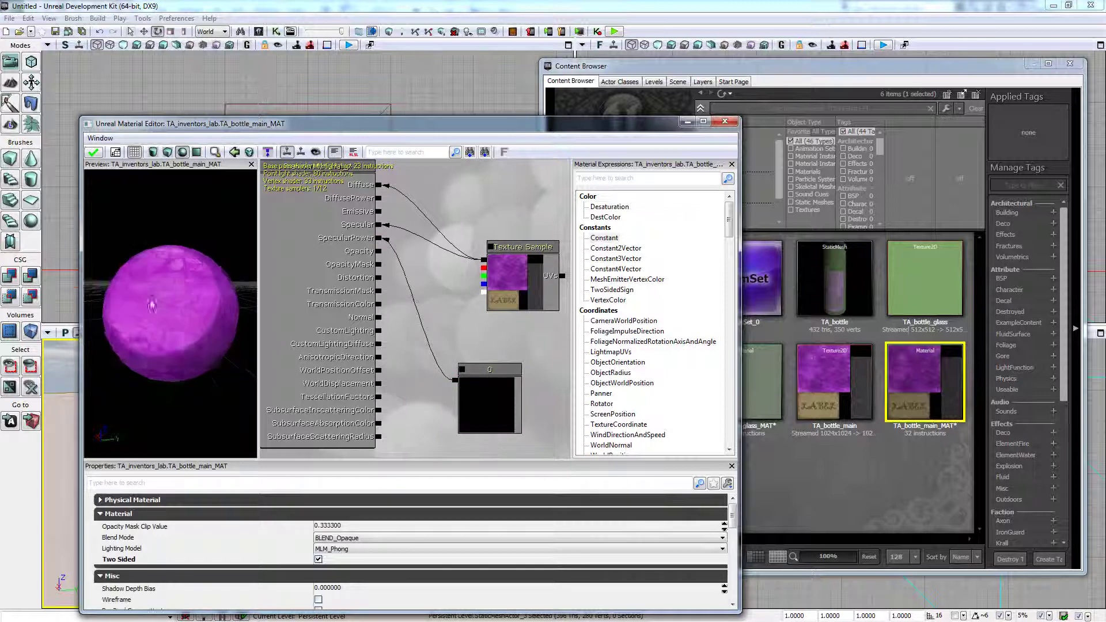
- Set the SpecularPower constant to 2 after trying 1, and check the highlight under rotated preview lighting
left_click(492, 407)
left_click(345, 503)
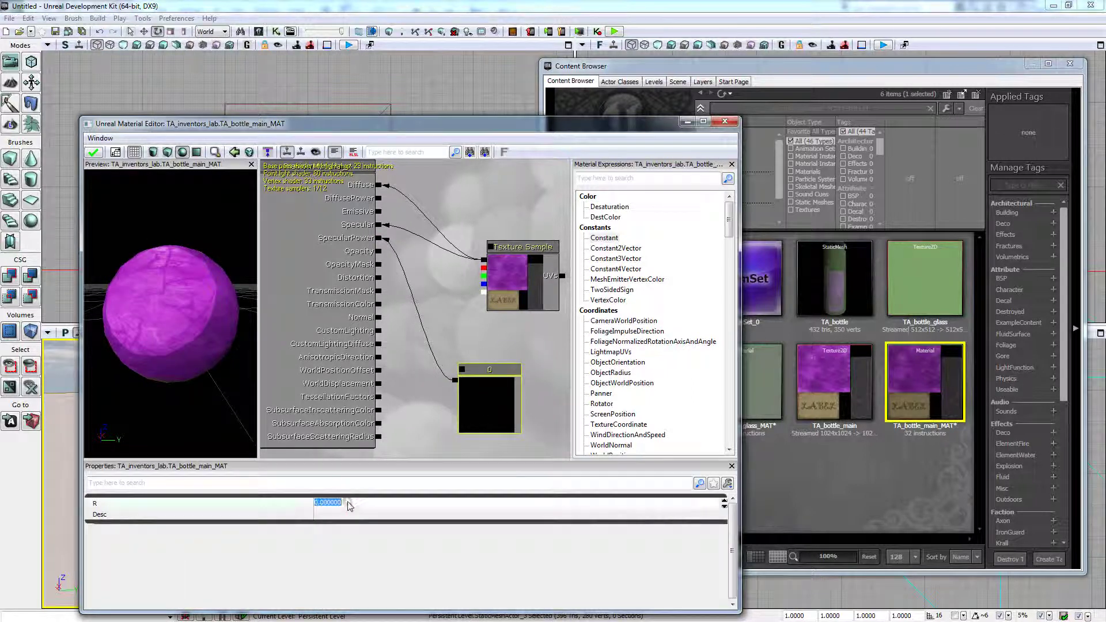
key("Return")
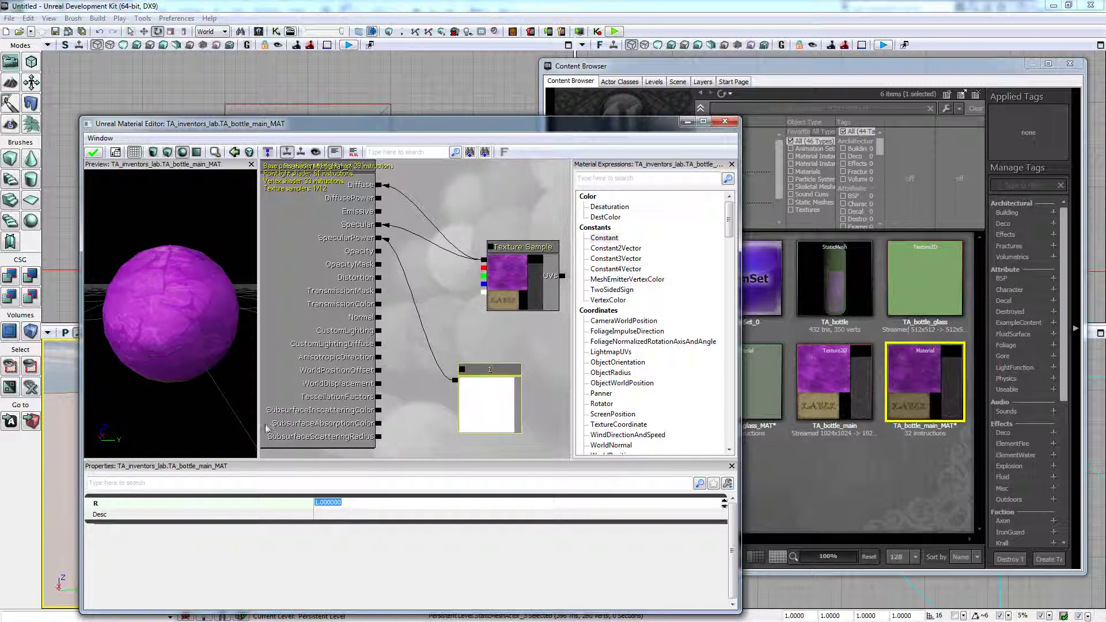
type("2")
key("Return")
left_click_drag(185, 283, 178, 323)
left_click_drag(85, 175, 262, 280)
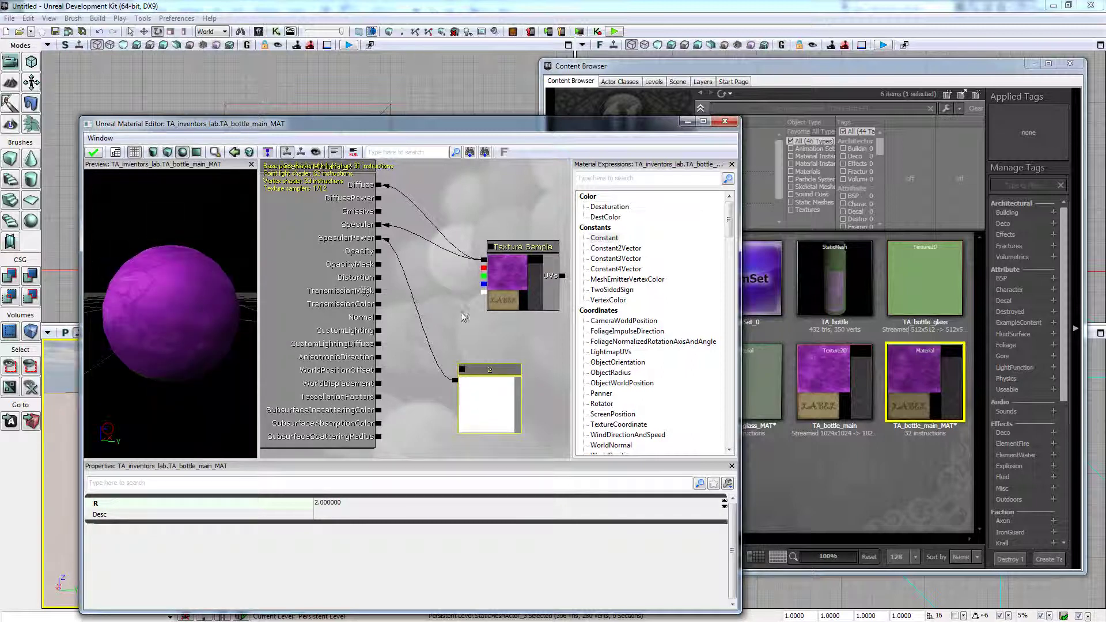
- Move the texture sample farther from the material inputs and add a Multiply node between them
left_click_drag(439, 296, 404, 291)
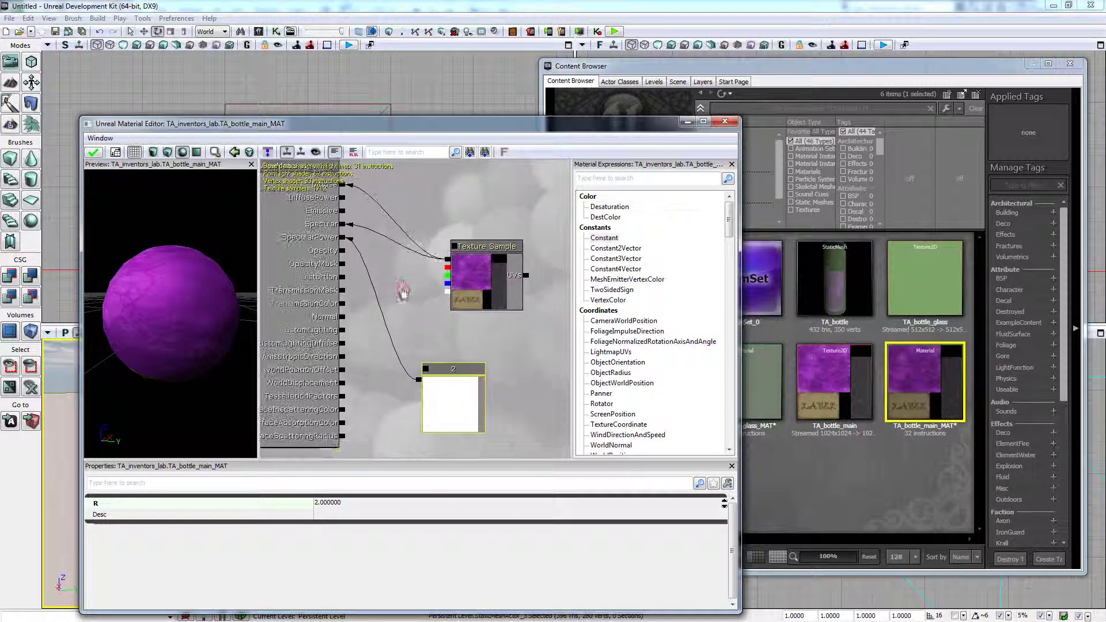
left_click(596, 248)
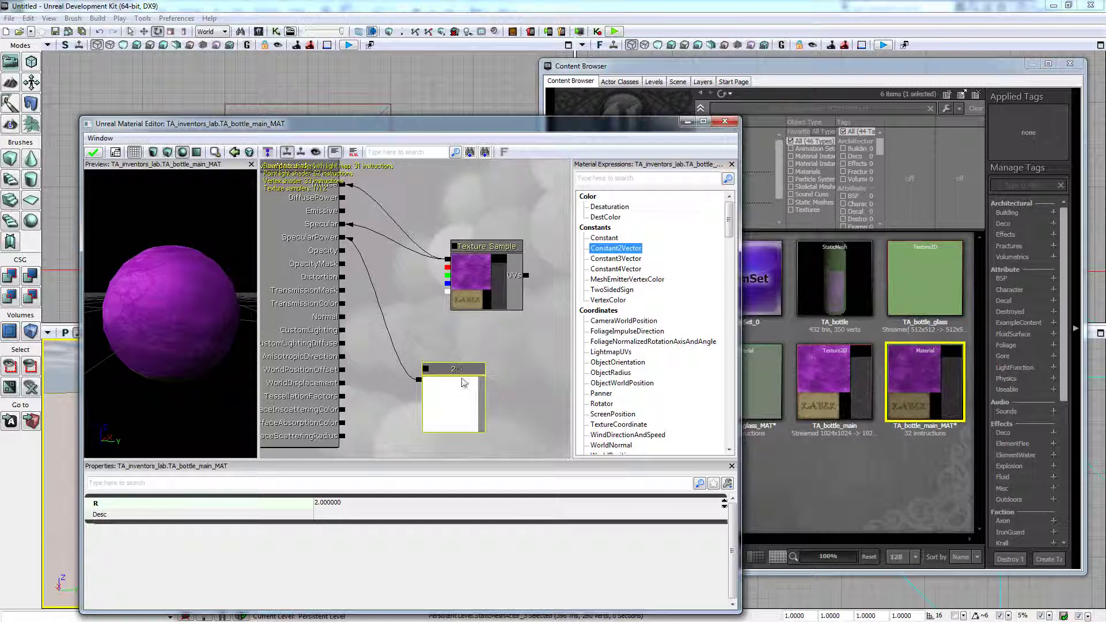
left_click_drag(516, 260, 570, 205)
left_click_drag(729, 236, 729, 300)
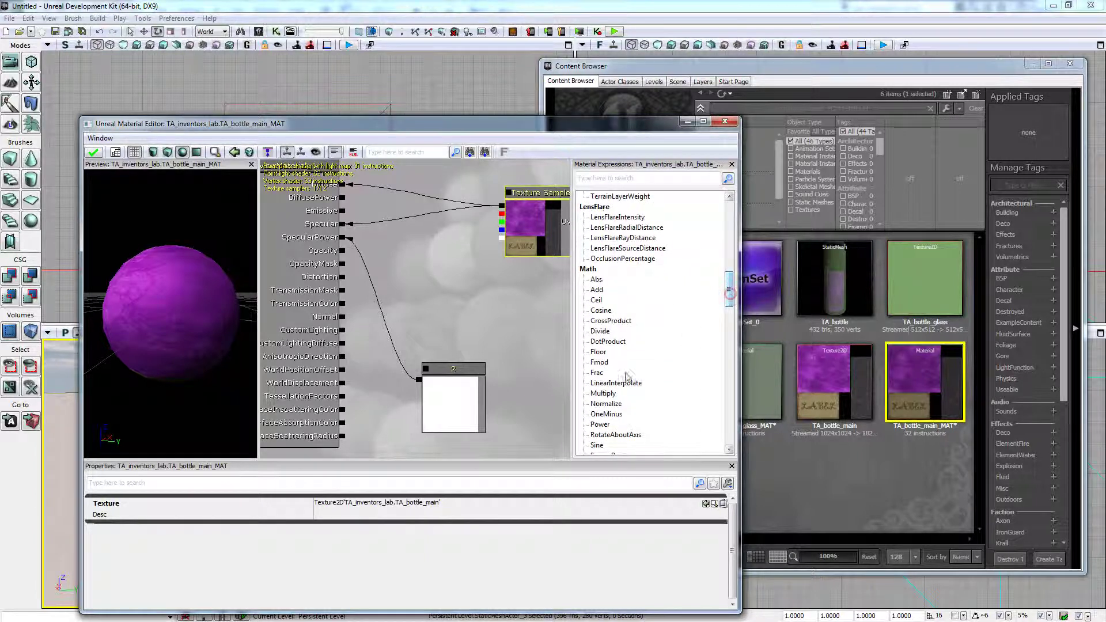
left_click(603, 393)
left_click_drag(603, 393, 447, 254)
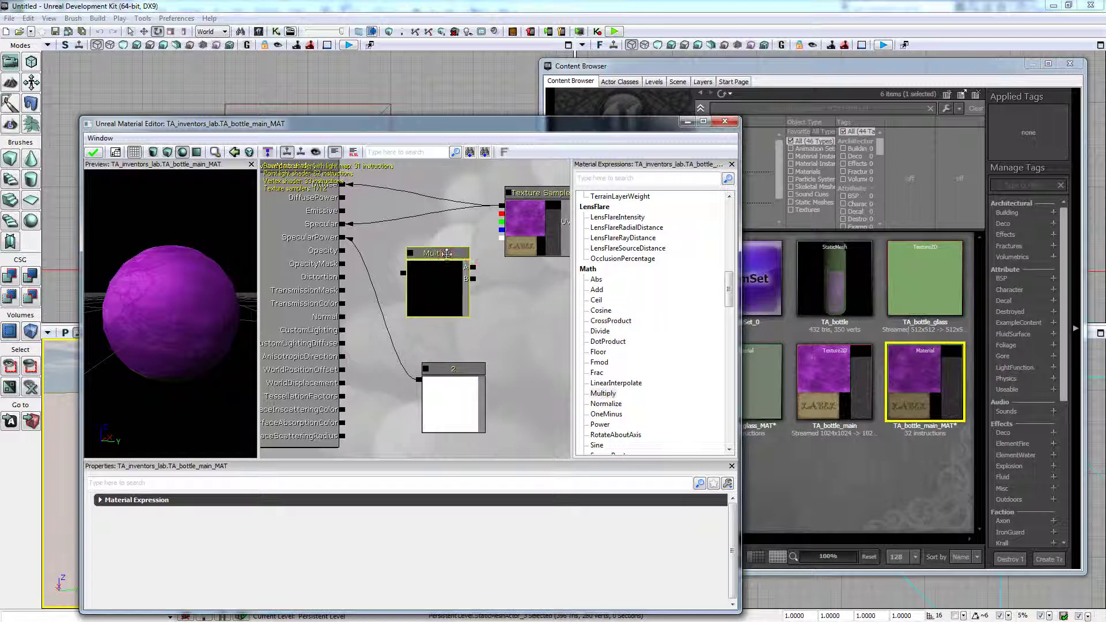
- Break the texture sample's links to the material and reconnect its colour output to Diffuse only
left_click(503, 206, "alt")
left_click_drag(501, 209, 472, 266)
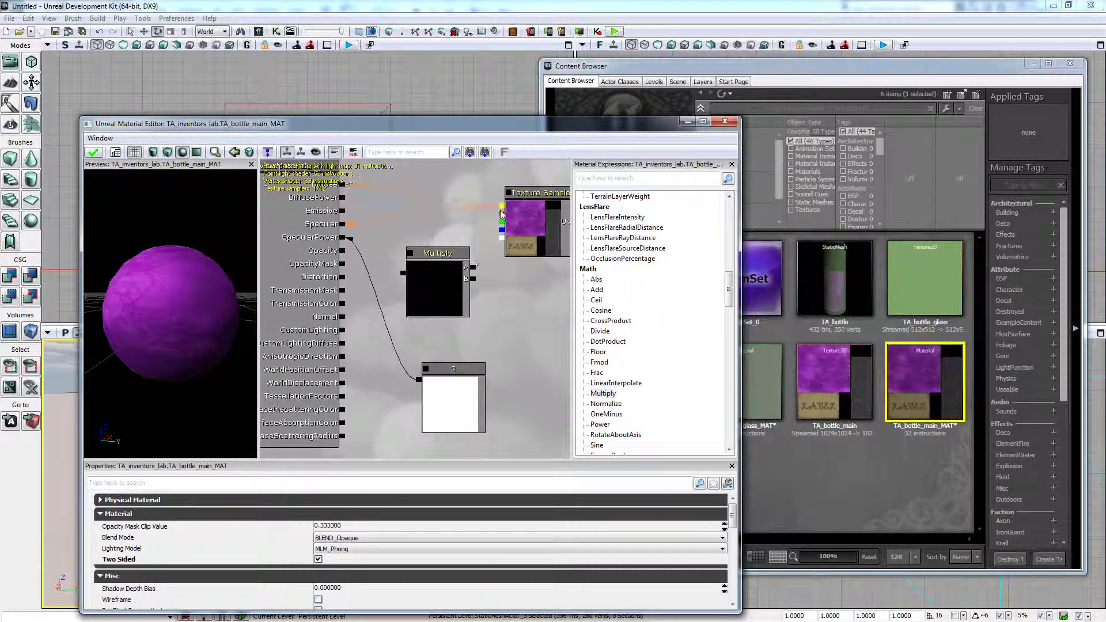
right_click(502, 206)
left_click(502, 212)
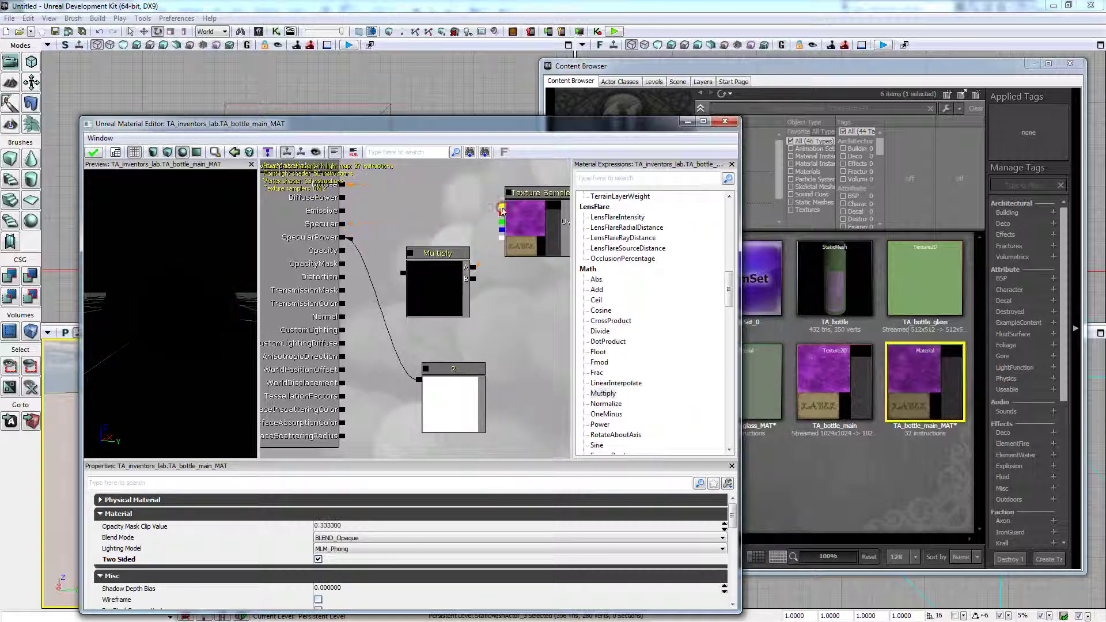
left_click_drag(501, 207, 343, 185)
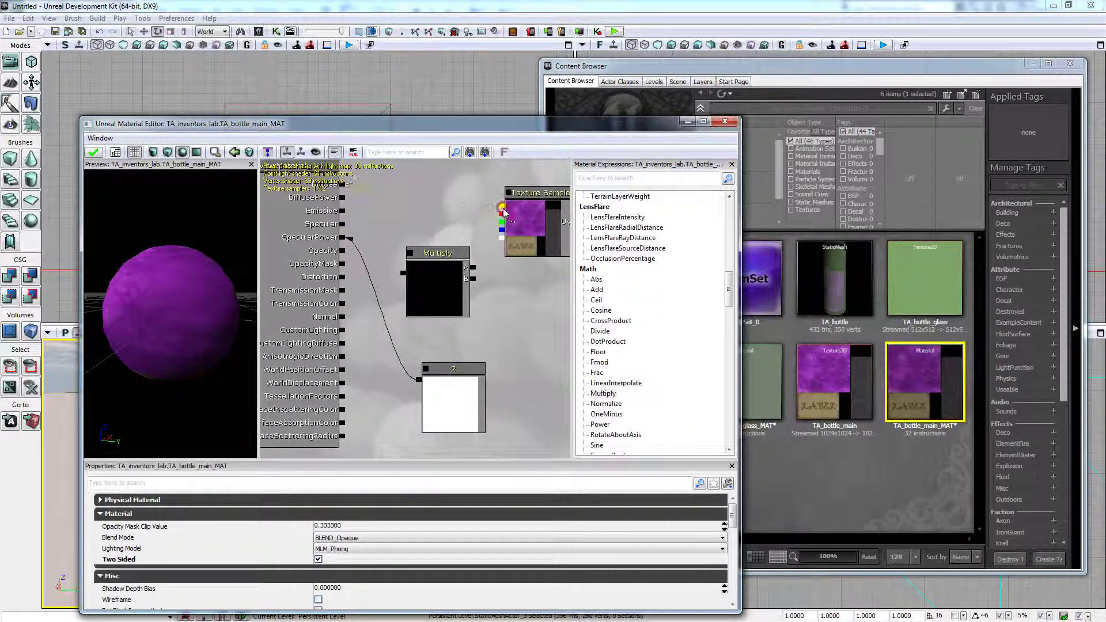
- Connect the texture sample's colour to Multiply's B input and the SpecularPower constant to A, and turn on the Multiply node's preview
left_click_drag(502, 206, 473, 278)
left_click_drag(419, 379, 473, 268)
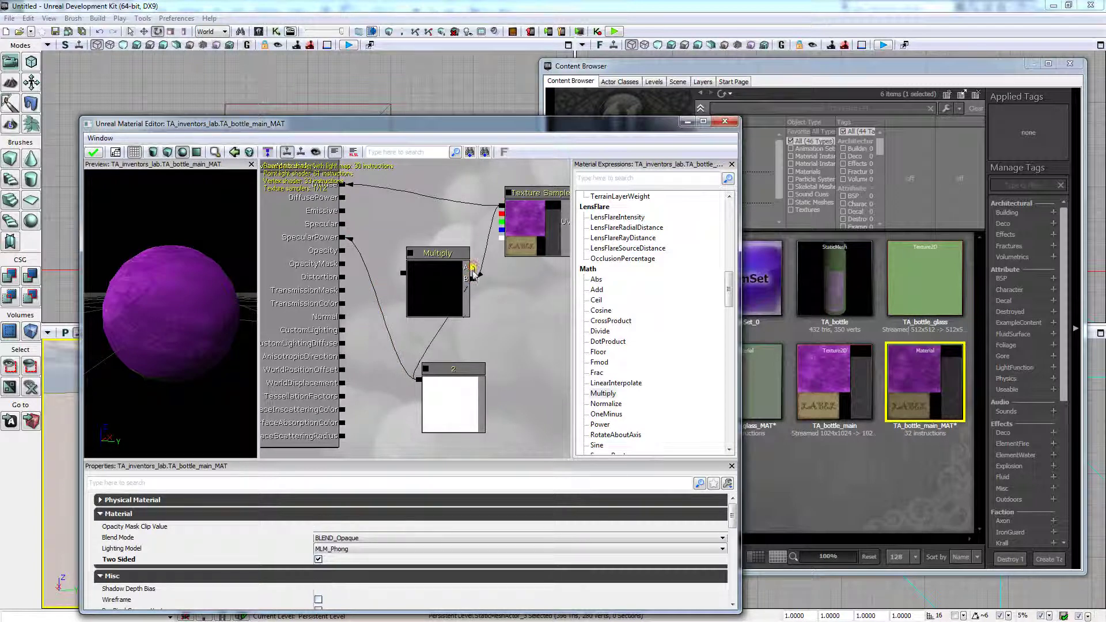
left_click(414, 254)
left_click(410, 253)
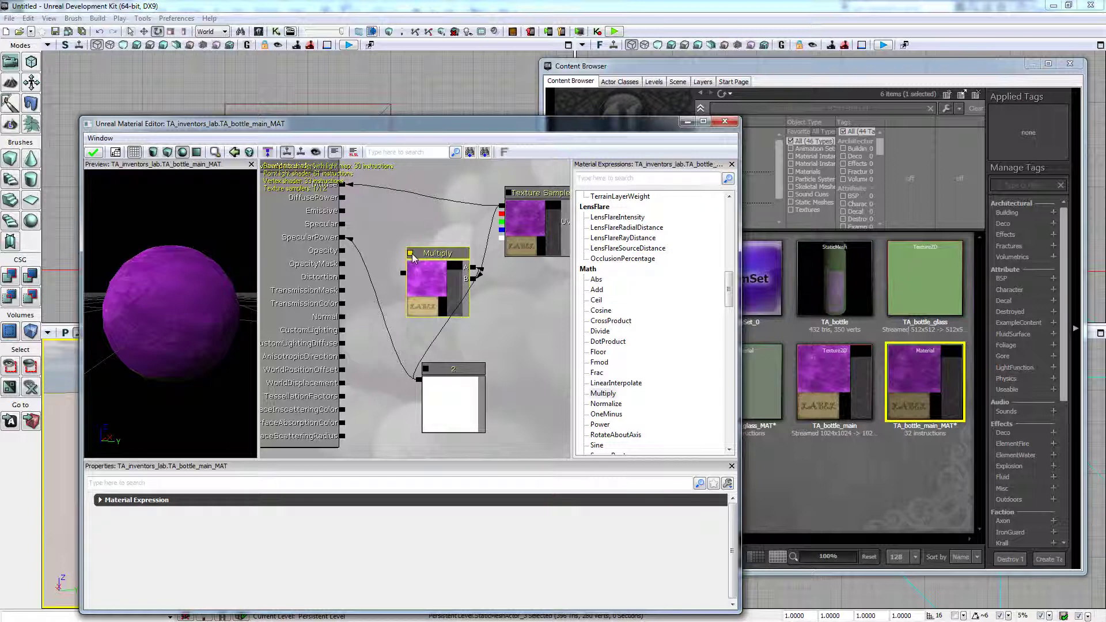
left_click(438, 371)
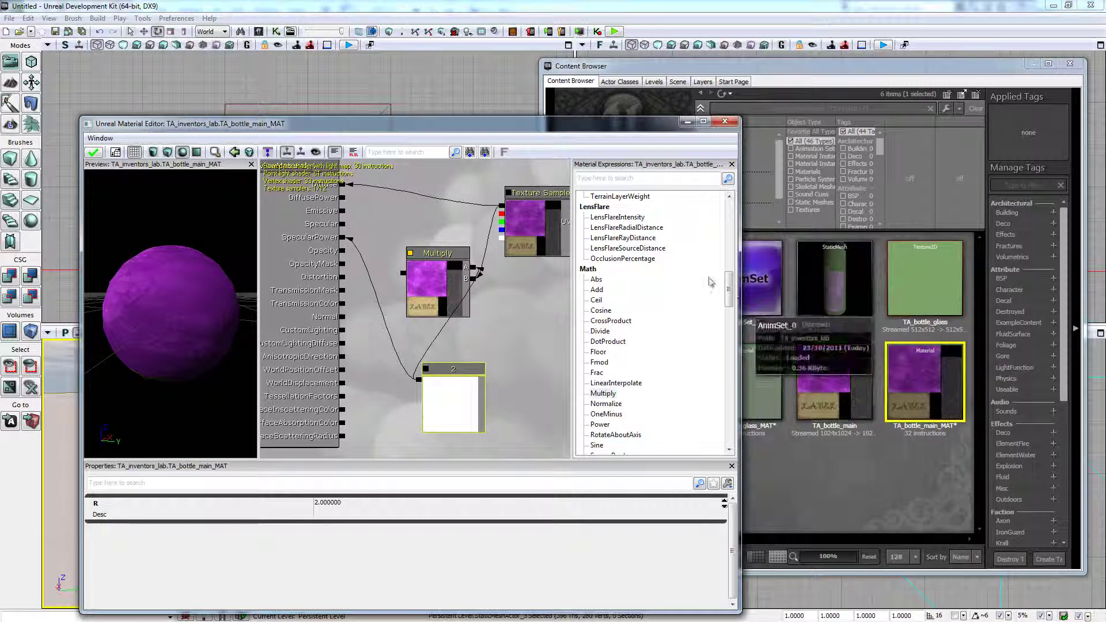
- Add another Constant node with a value of 100 and connect it to Multiply's A input in place of the SpecularPower constant
left_click_drag(728, 287, 725, 220)
left_click_drag(604, 238, 526, 304)
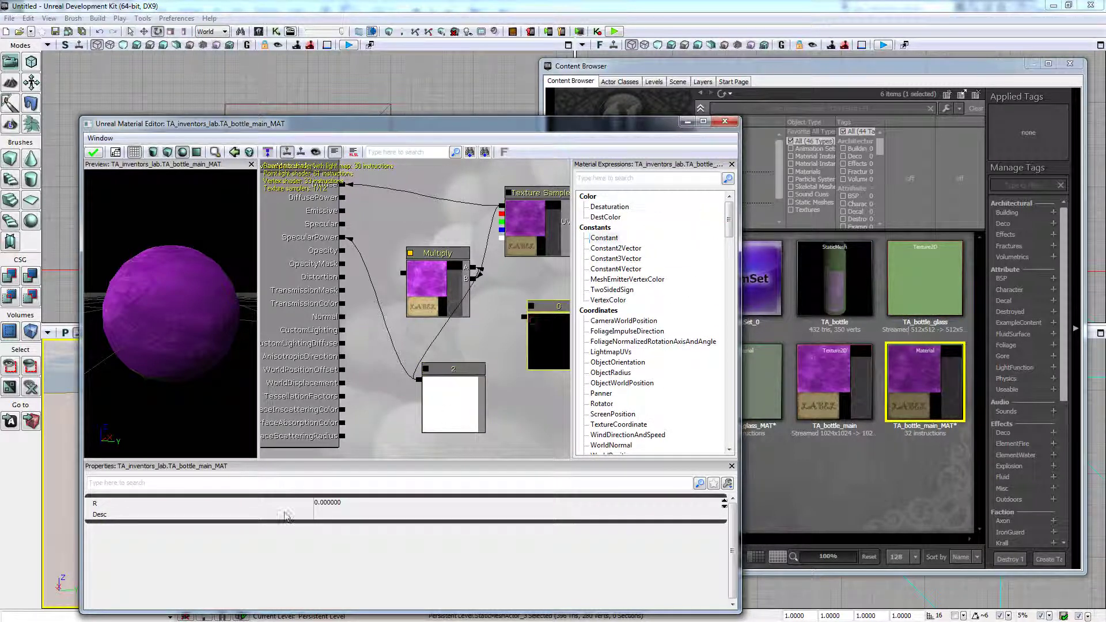
left_click(340, 503)
type("10")
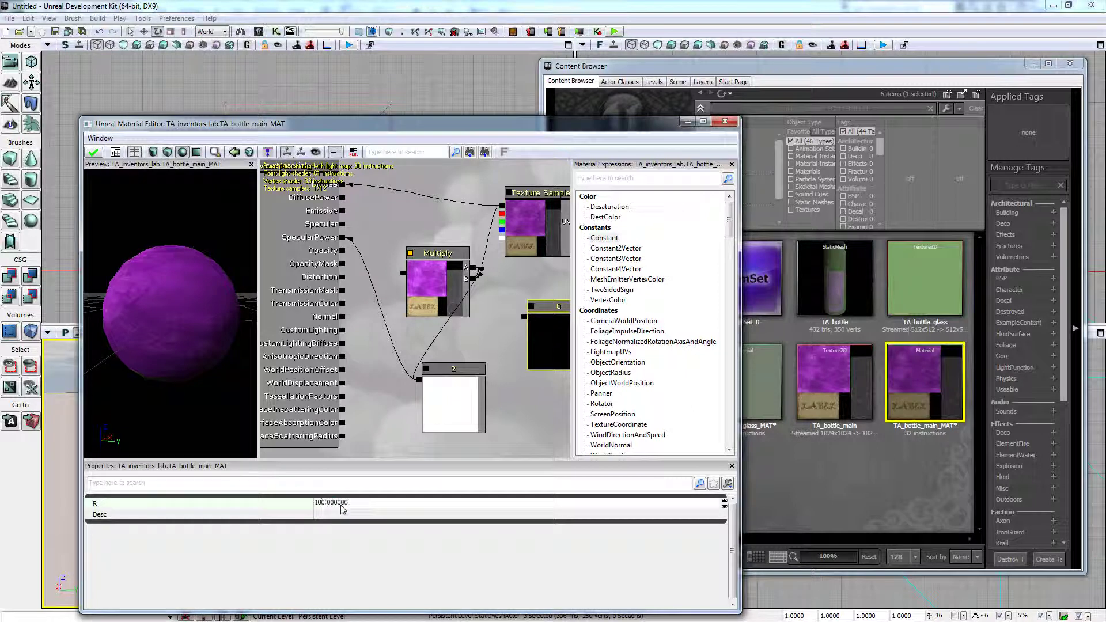
left_click_drag(524, 315, 476, 270)
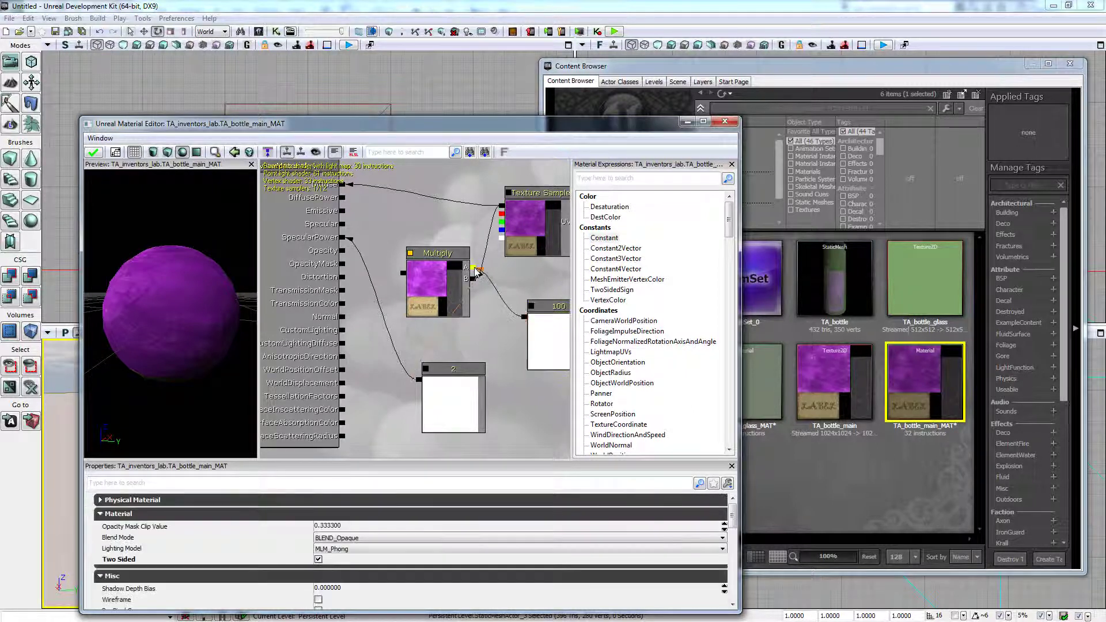
- Set the constant feeding Multiply to 5 after trying 10, and connect the Multiply output to Specular
left_click(543, 333)
left_click(354, 503)
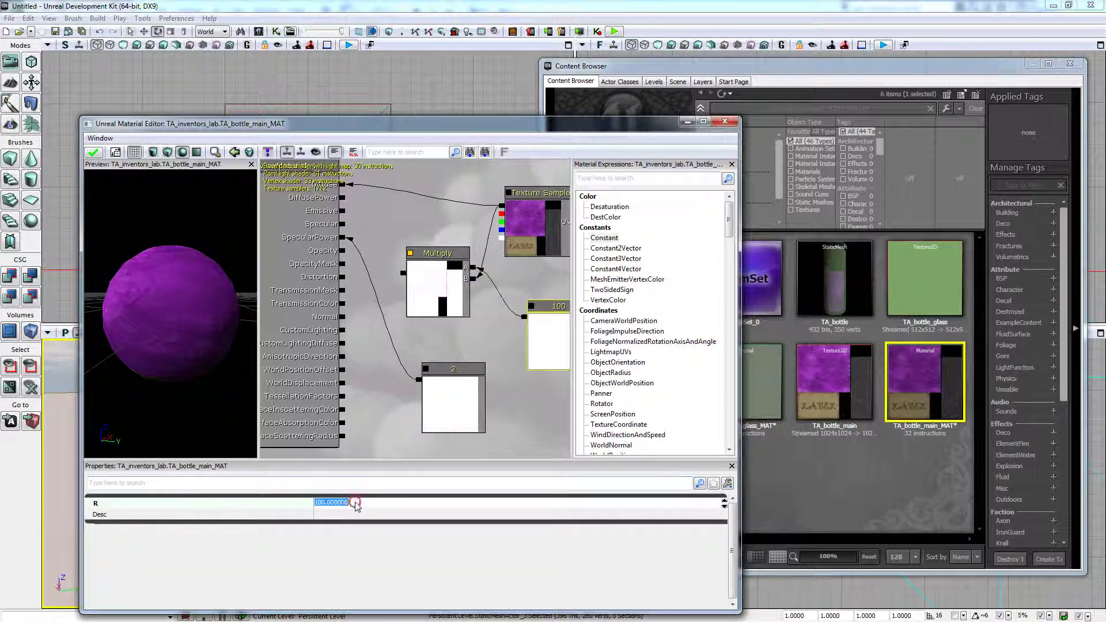
type("10")
key("Return")
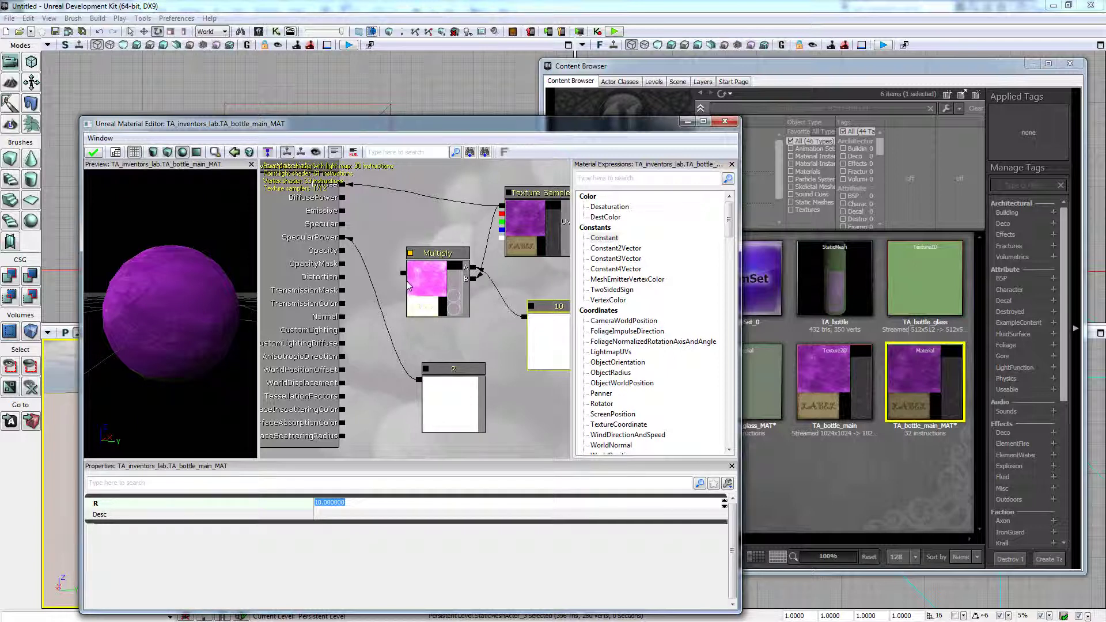
type("5")
key("Return")
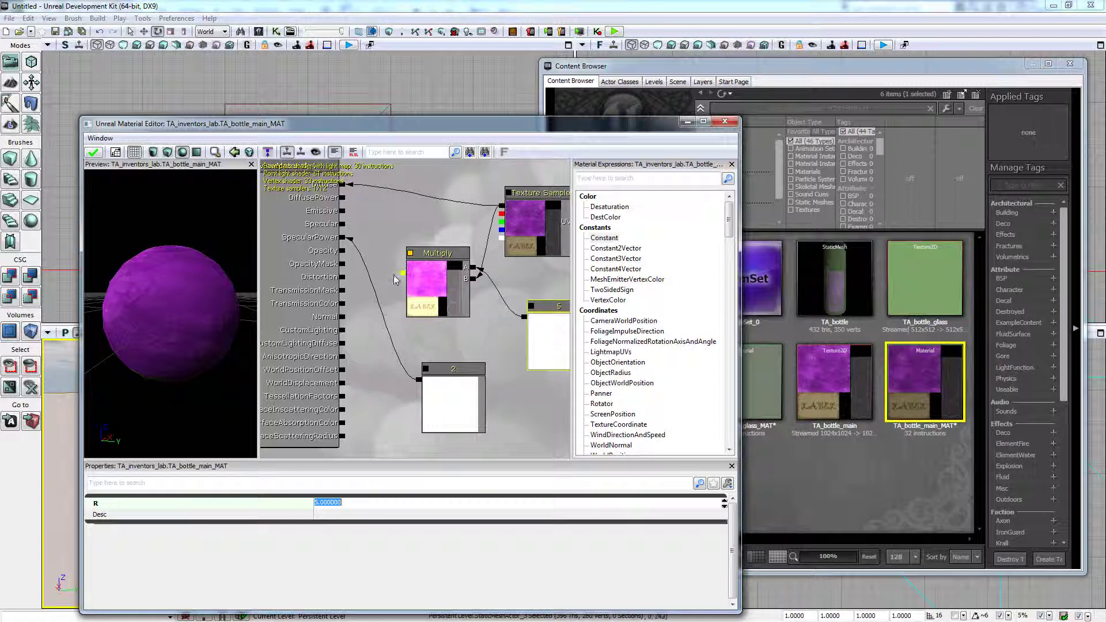
left_click_drag(403, 273, 344, 229)
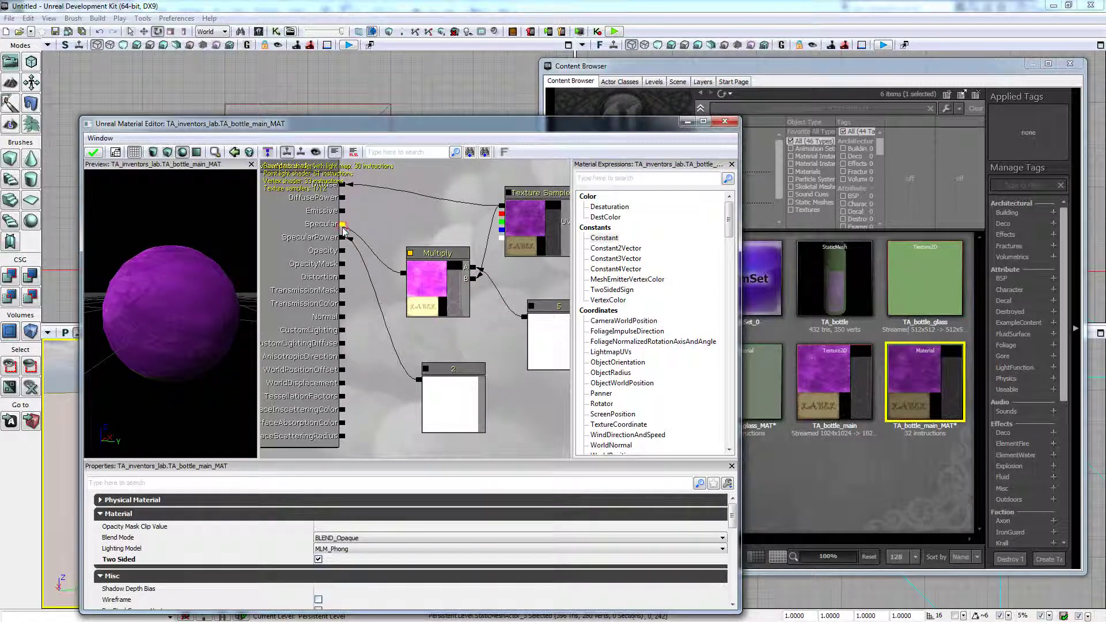
left_click_drag(195, 252, 291, 293)
- Set the SpecularPower constant to 10 after comparing 1 and 30 on the rotated preview sphere
left_click(443, 391)
left_click(368, 500)
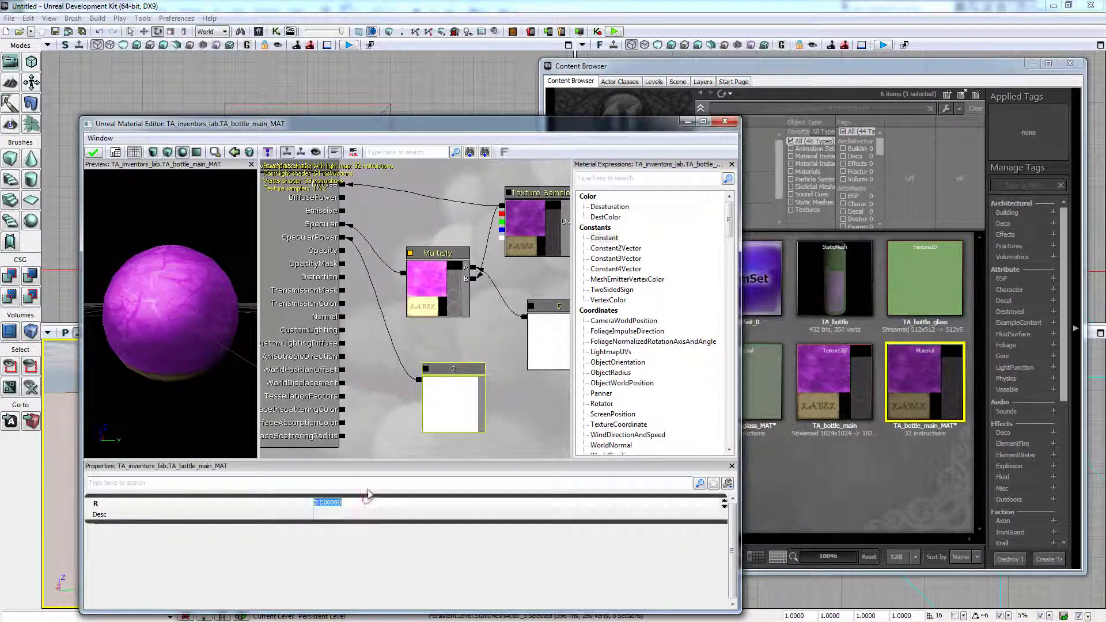
type("1")
key("Return")
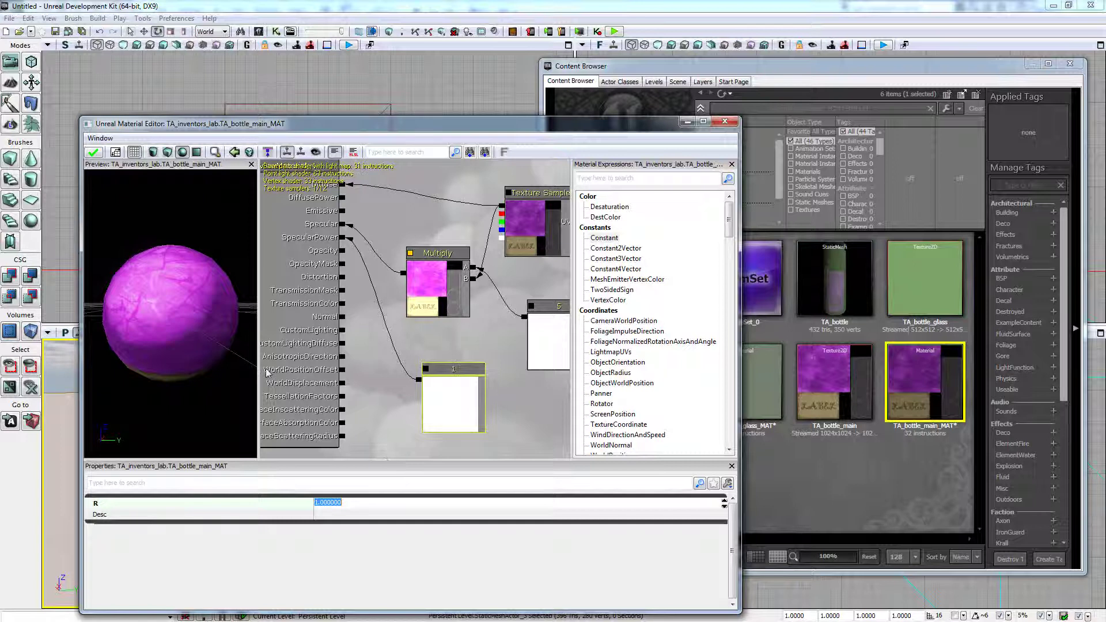
type("50")
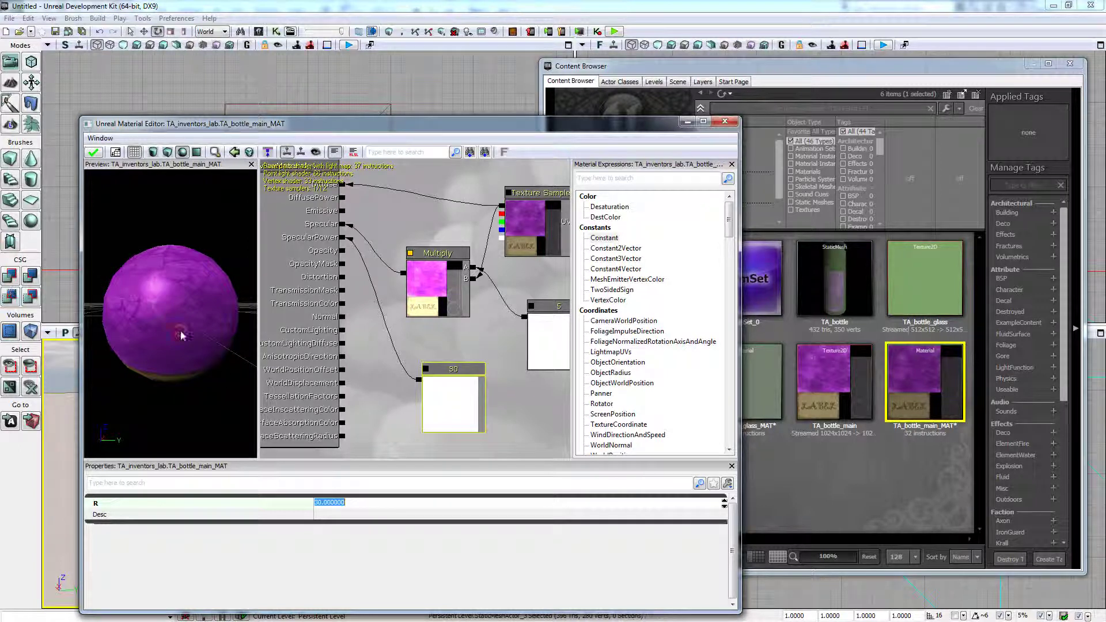
left_click_drag(181, 328, 242, 318)
left_click(360, 502)
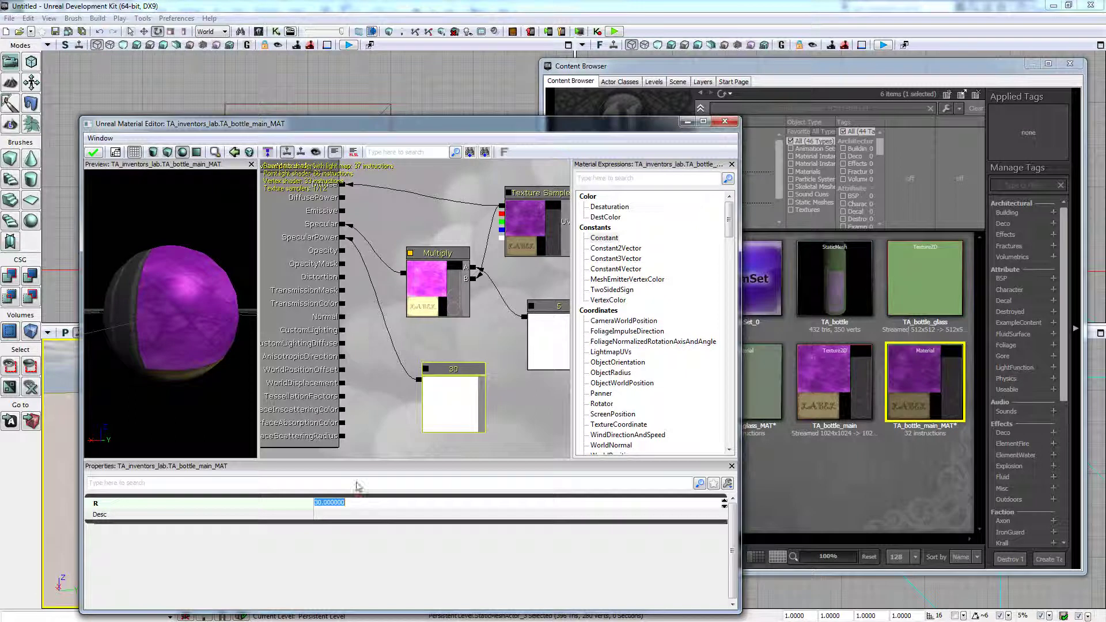
type("10")
key("Return")
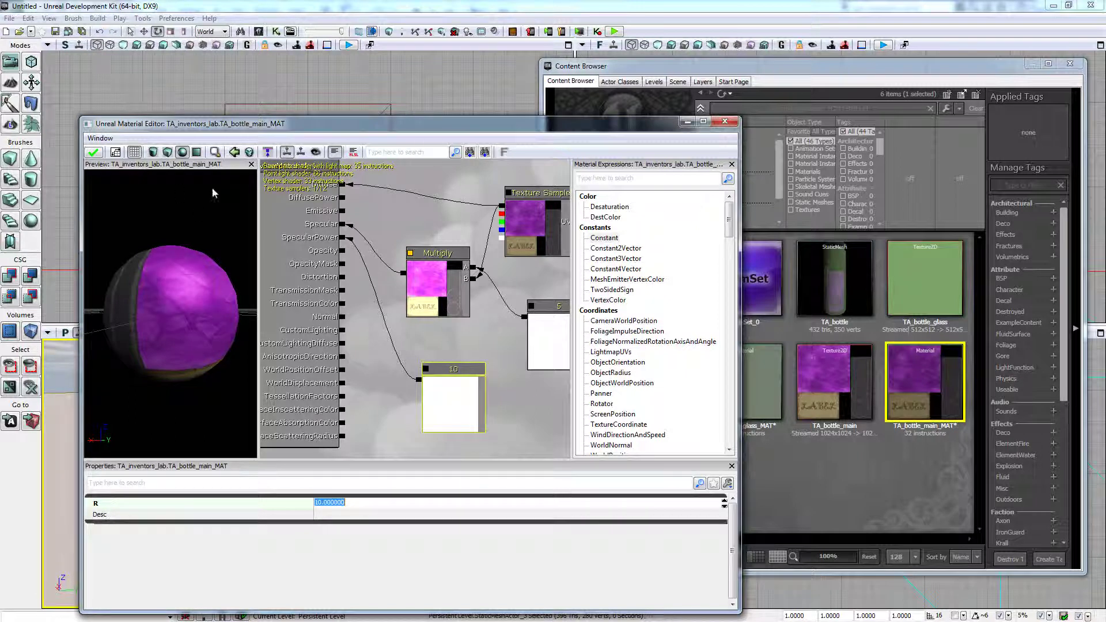
- Apply the changes to the main material, close it, and look at the bottle in the perspective view
left_click(92, 152)
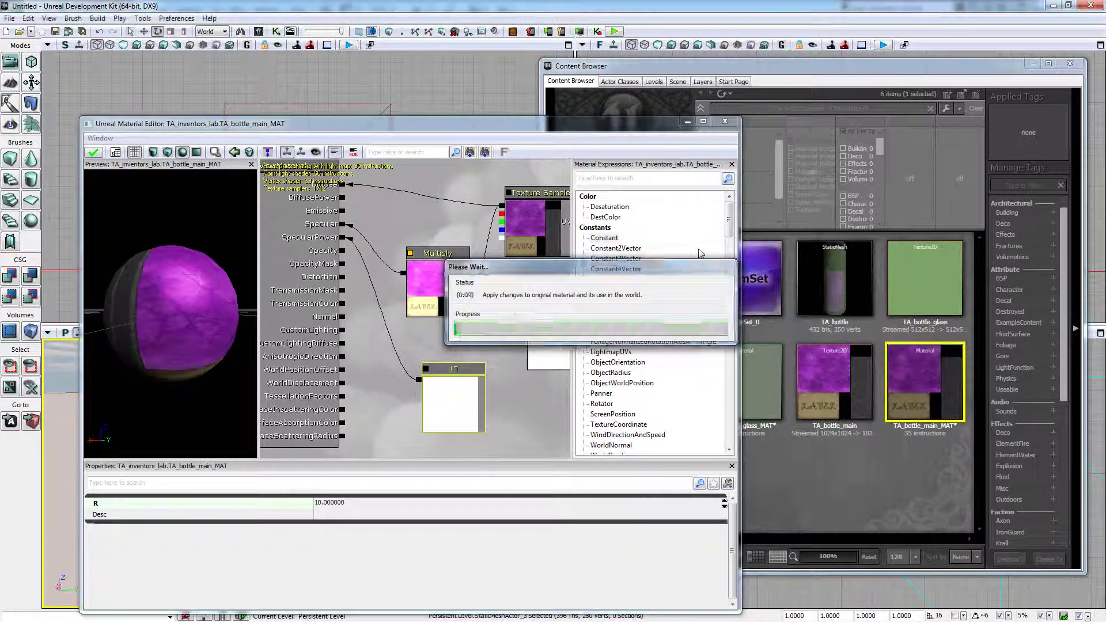
left_click(724, 121)
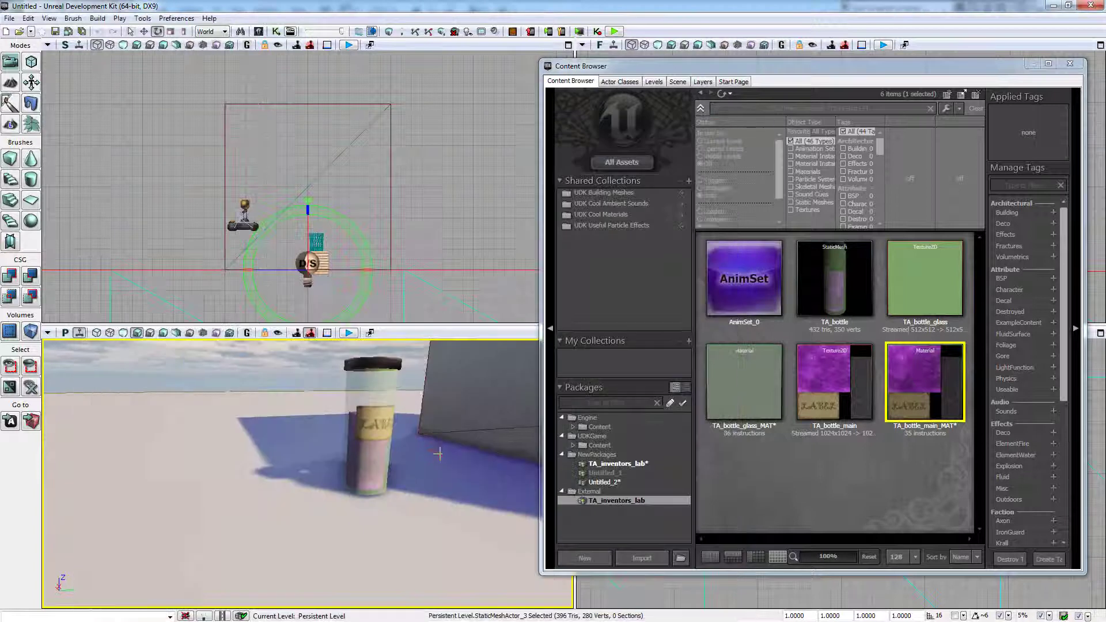
mouse_move(448, 447)
left_mouse_down()
mouse_move(431, 453)
mouse_move(436, 433)
left_mouse_up()
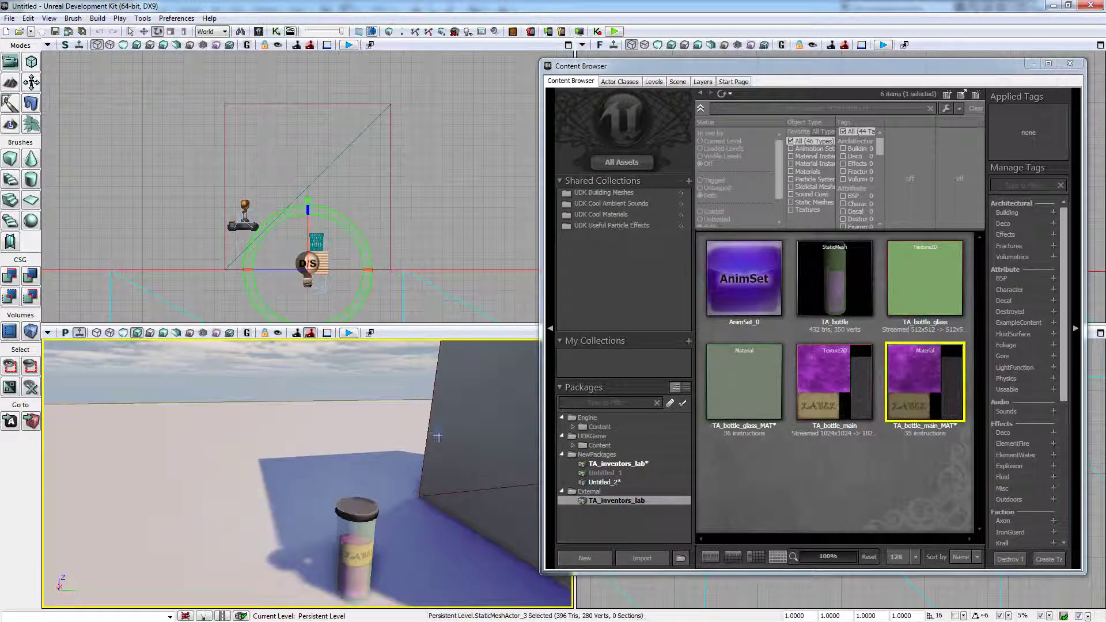
- Build the level's lighting and start playing the level from the floor beside the bottle, allowing the externally referenced packages
left_click(442, 31)
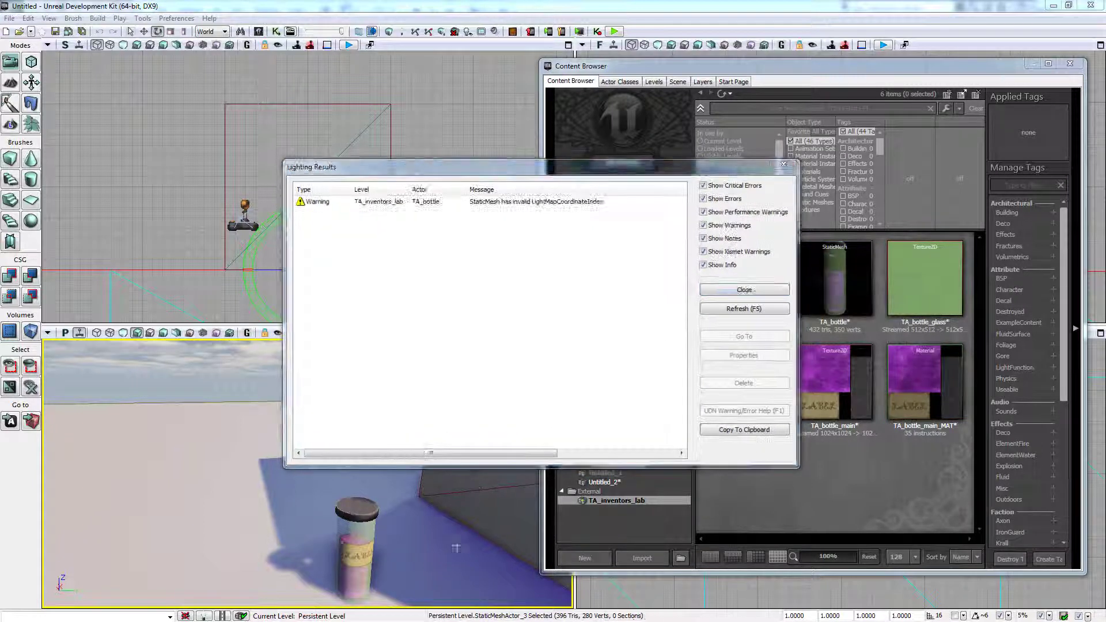
right_click(399, 593)
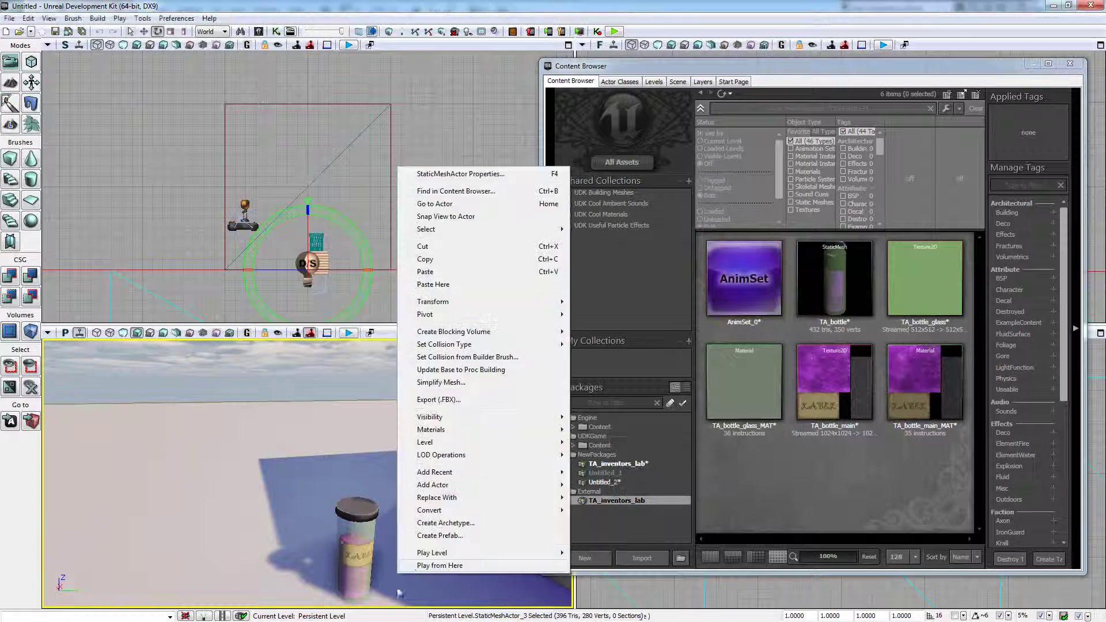
left_click(414, 566)
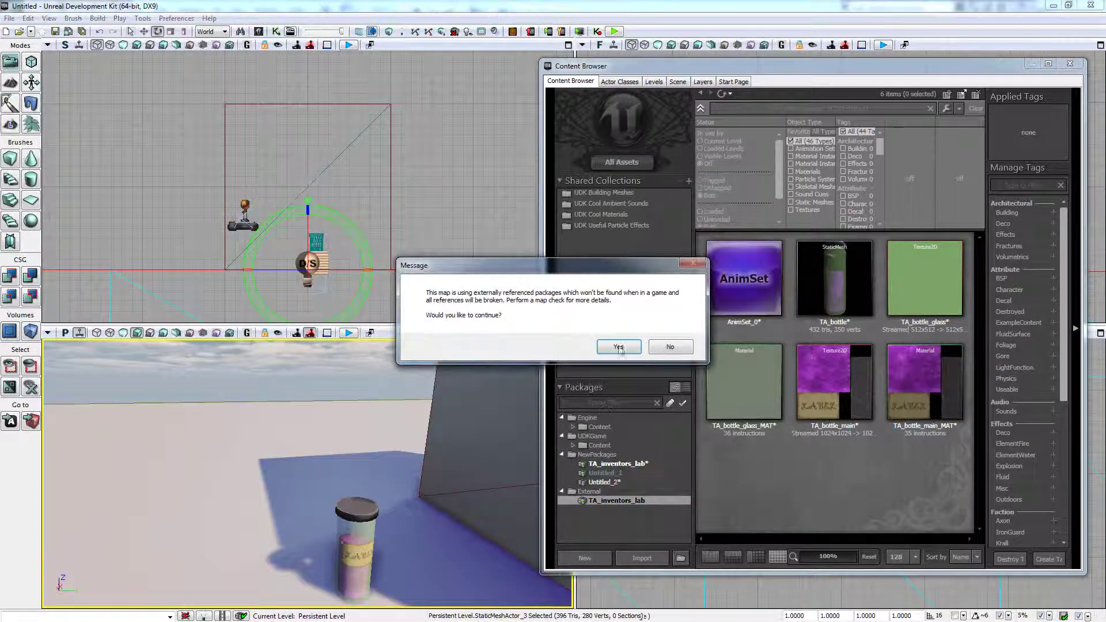
left_click(619, 348)
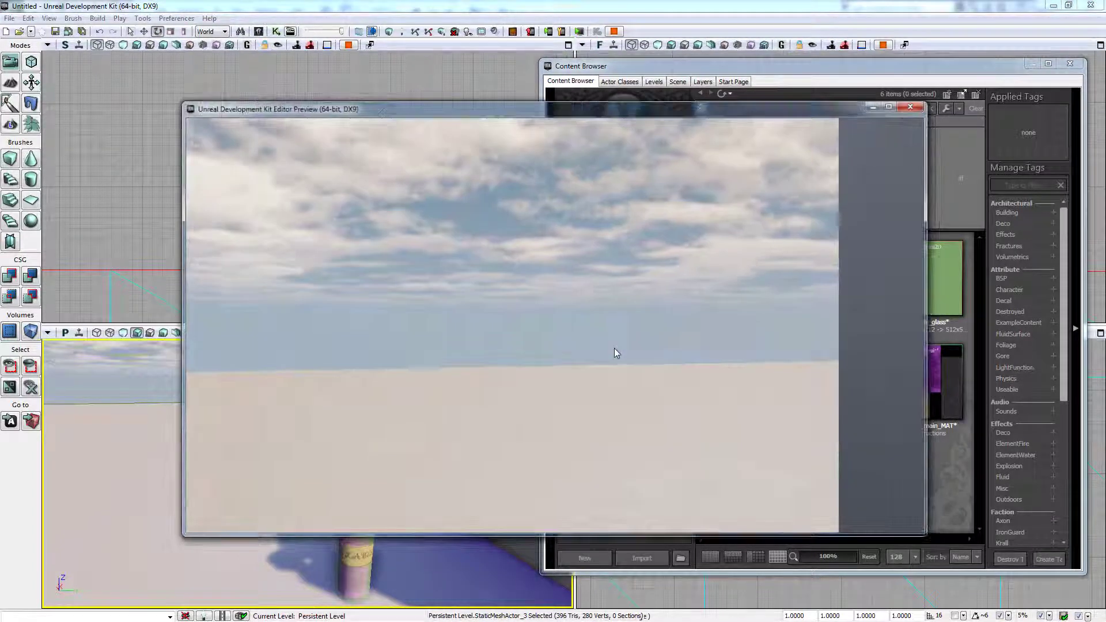
- Walk around the bottle in the play preview to examine its materials from several sides, and end the preview
key("s")
key("a")
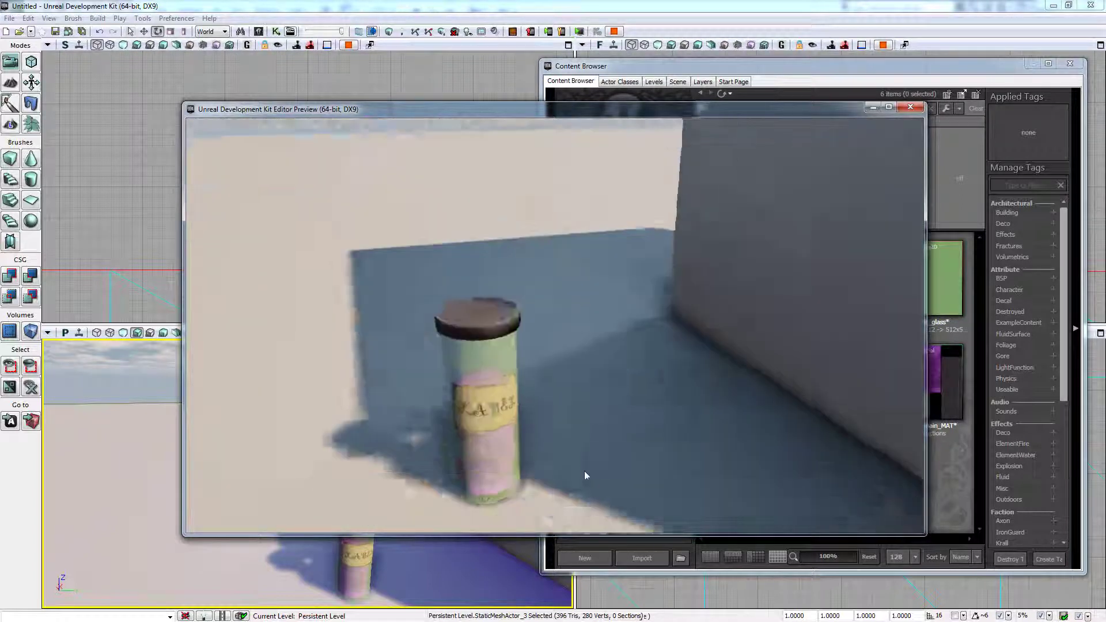
key("w")
key("s")
key("a")
key("d")
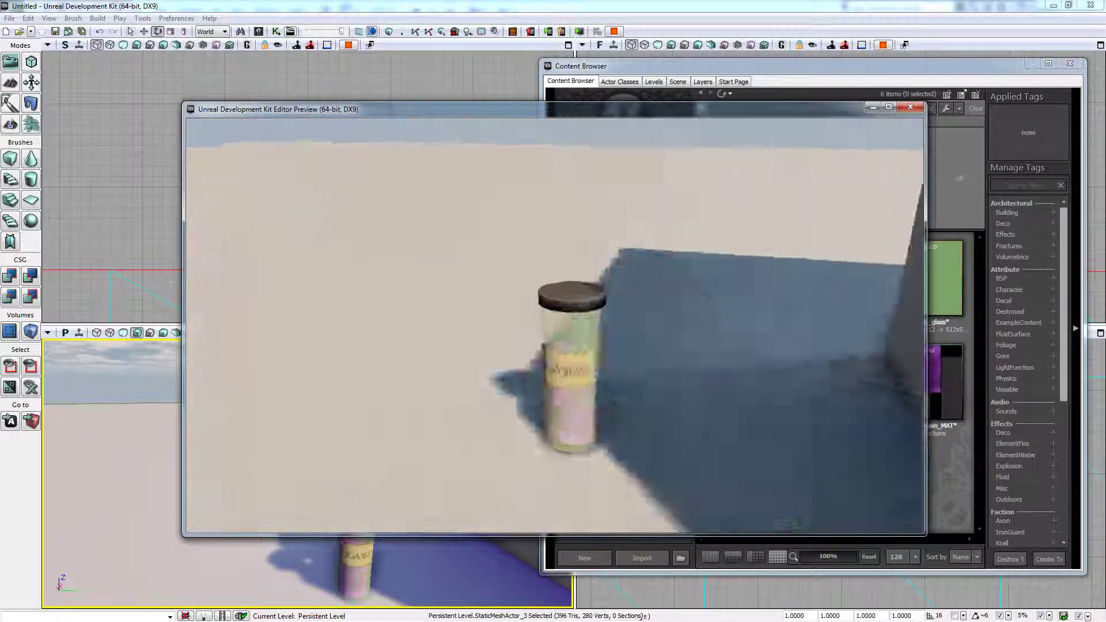
key("w")
key("d")
key("s")
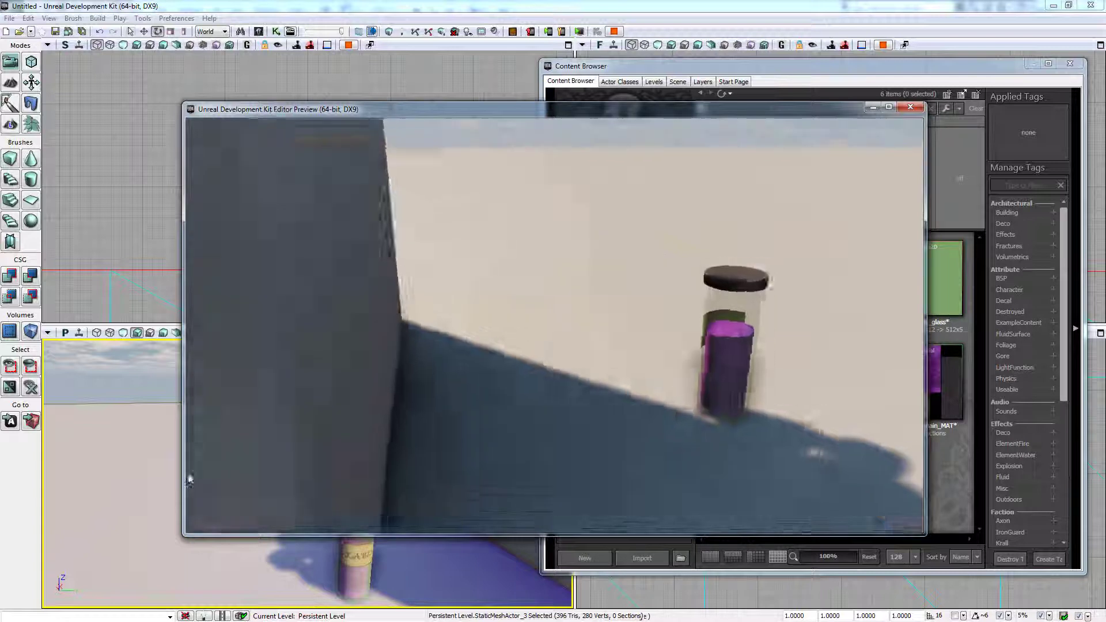
key("w")
key("d")
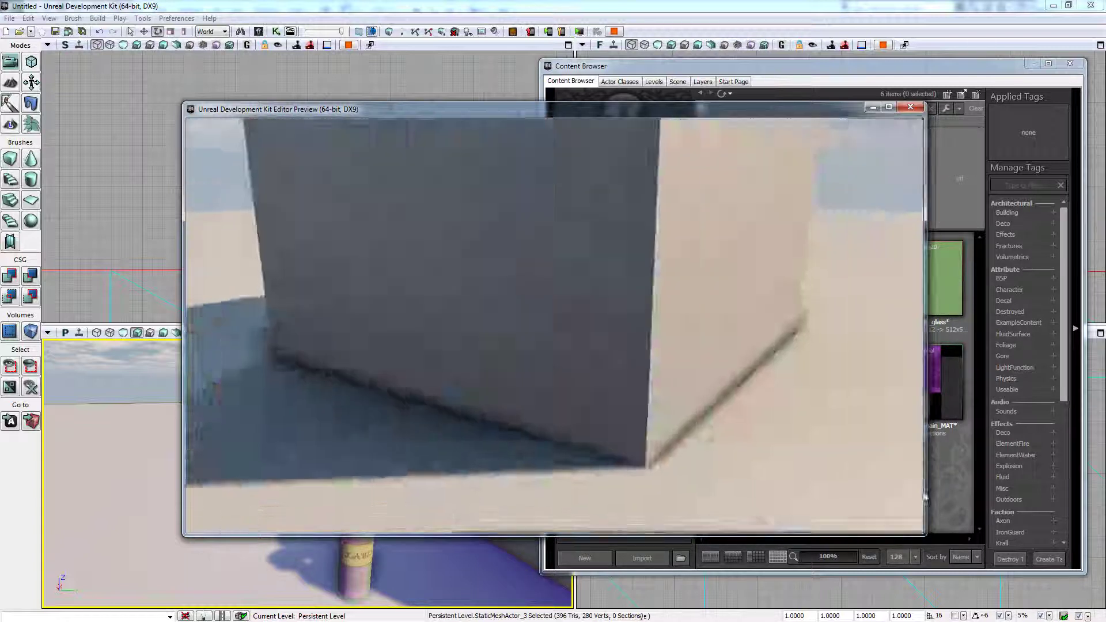
key("s")
key("w")
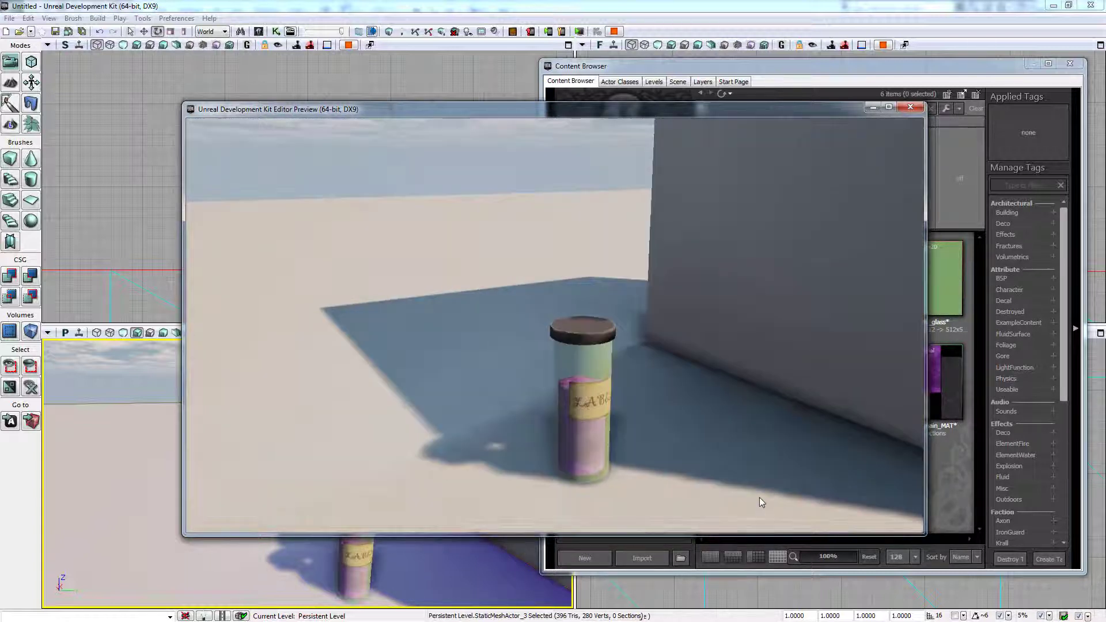
key("w")
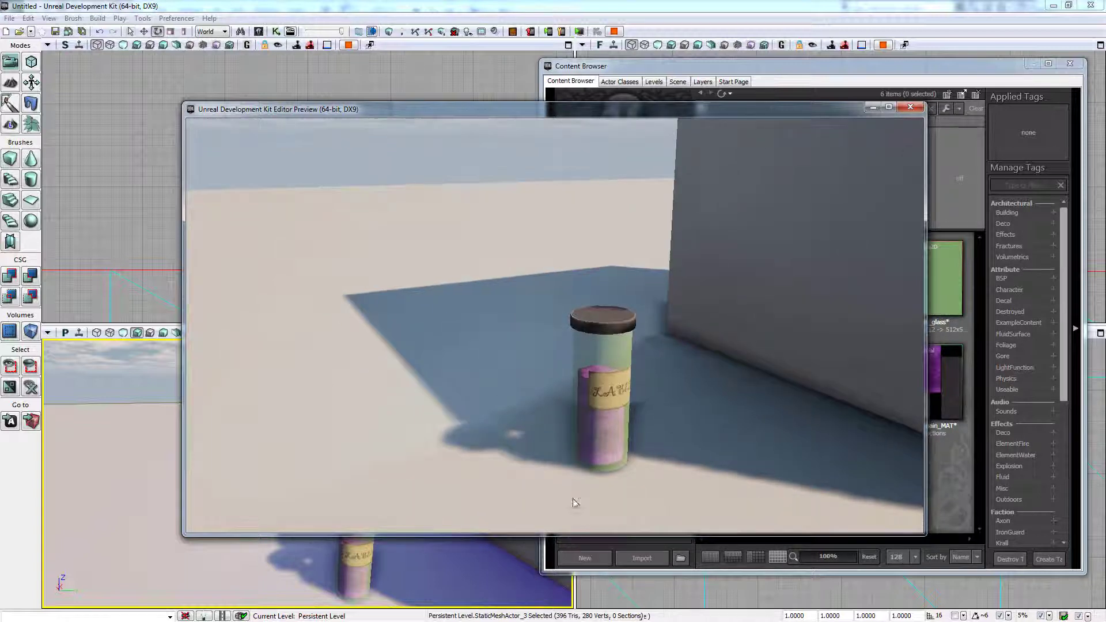
key("Escape")
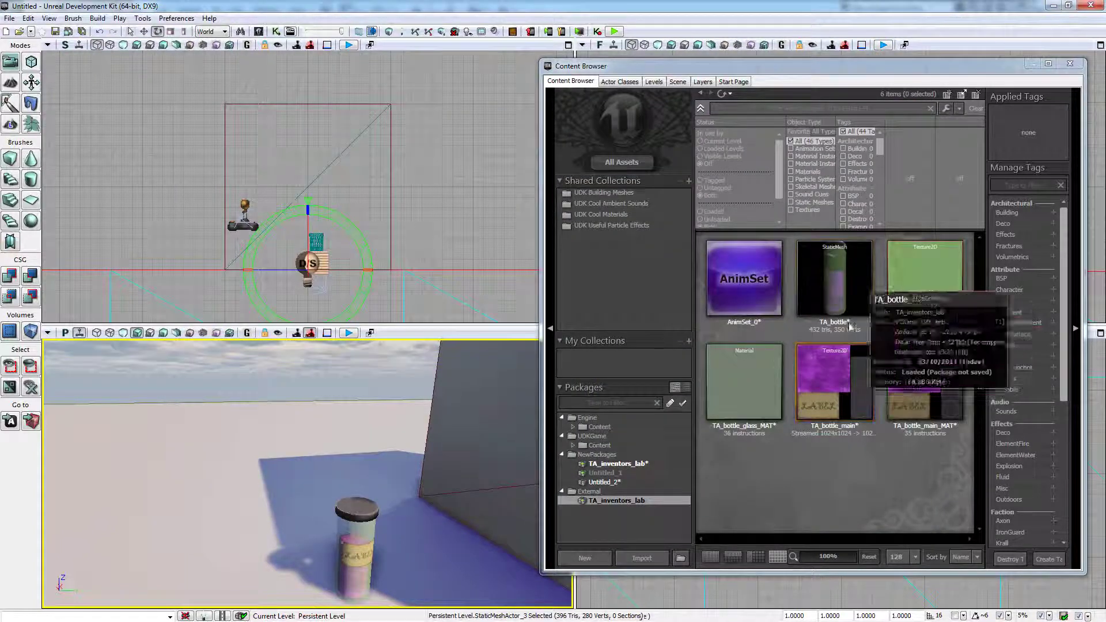
- Switch to 3ds Max and create a cylinder beside the bottle, about 9.8 cm in radius and 154 cm high
left_click(914, 277)
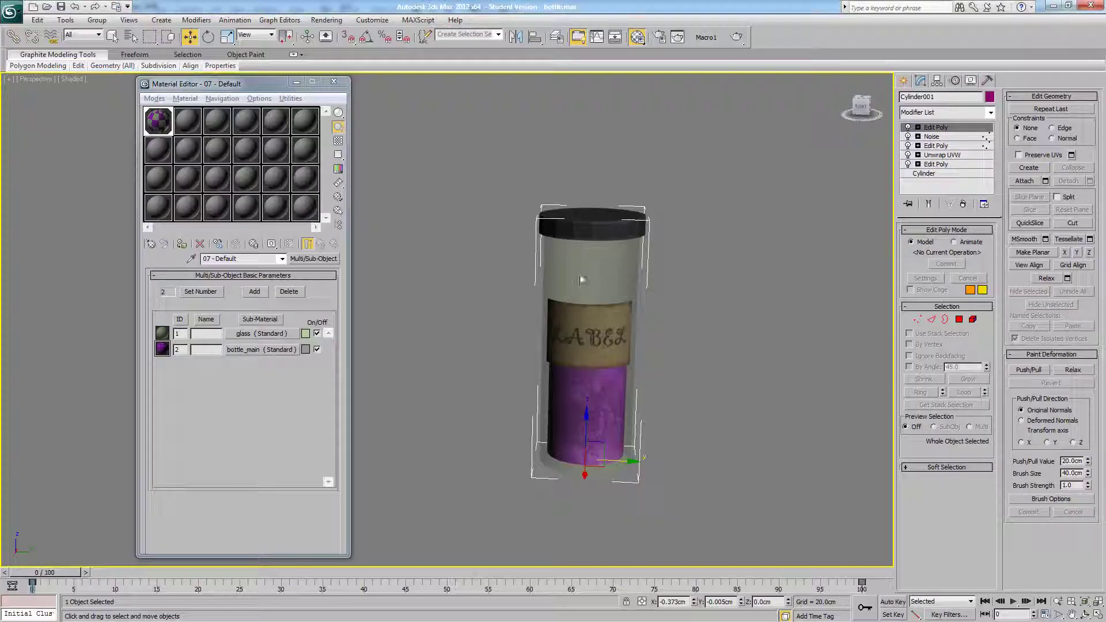
left_click(902, 80)
middle_click_drag(689, 301, 869, 222, "alt")
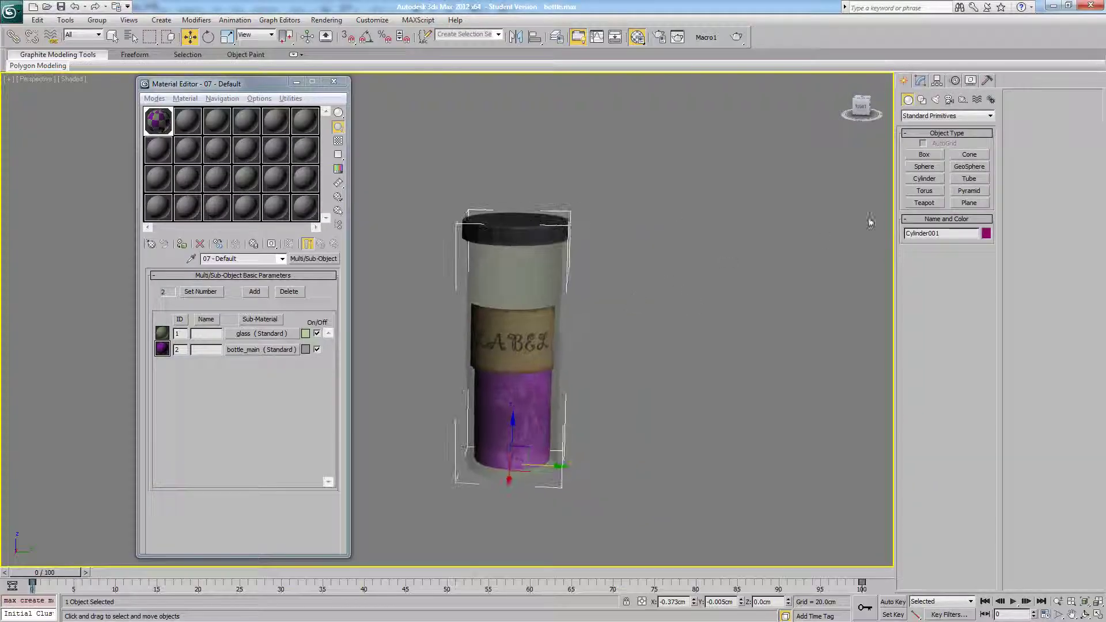
left_click(926, 155)
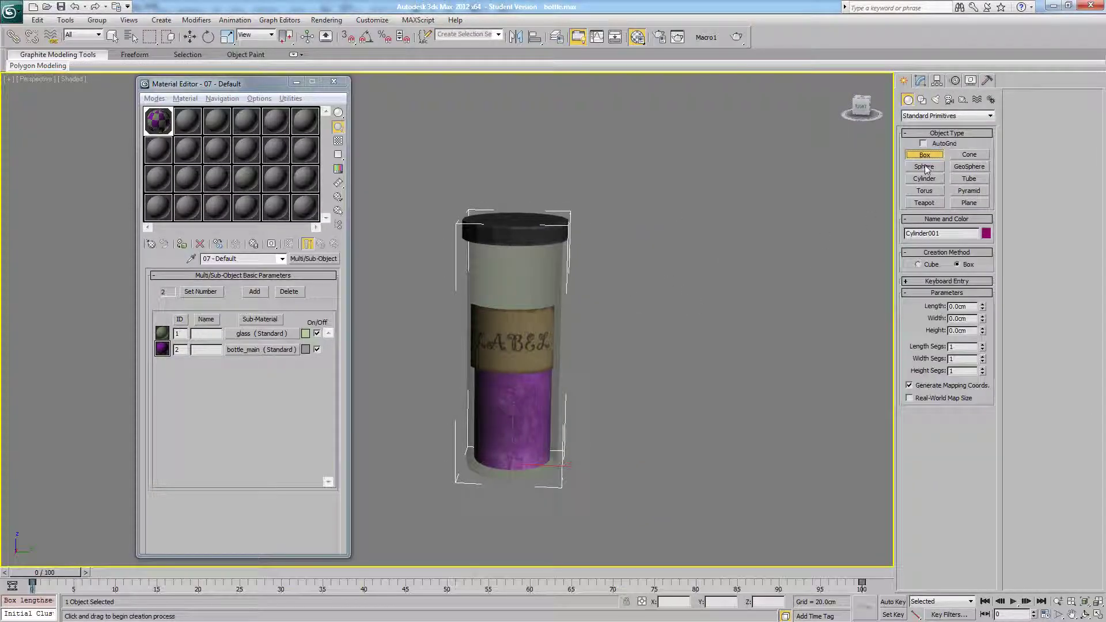
left_click(928, 179)
left_click_drag(709, 463, 714, 471)
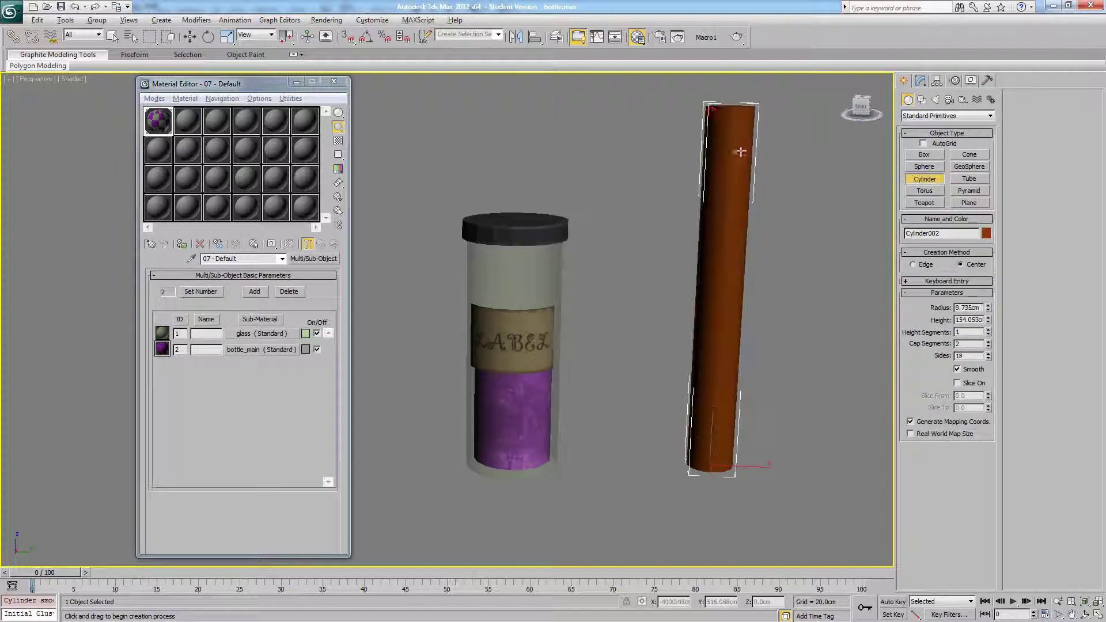
left_click(739, 155)
right_click(733, 153)
- Convert the new cylinder to an Editable Poly and display edged faces in the perspective view
right_click(730, 153)
mouse_move(760, 260)
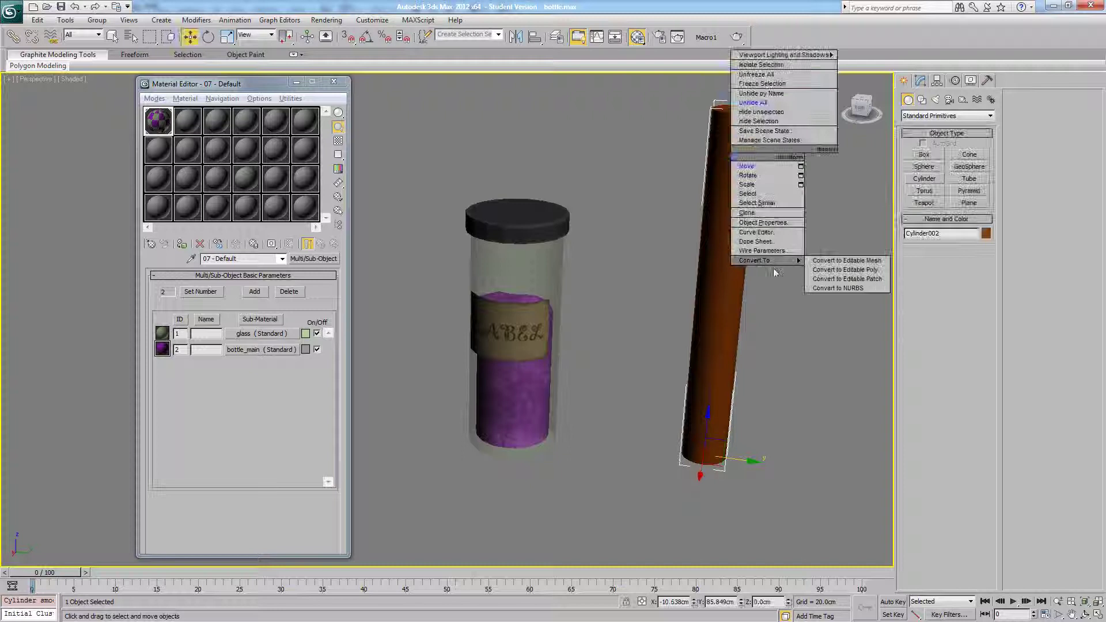
left_click(815, 270)
key("F4")
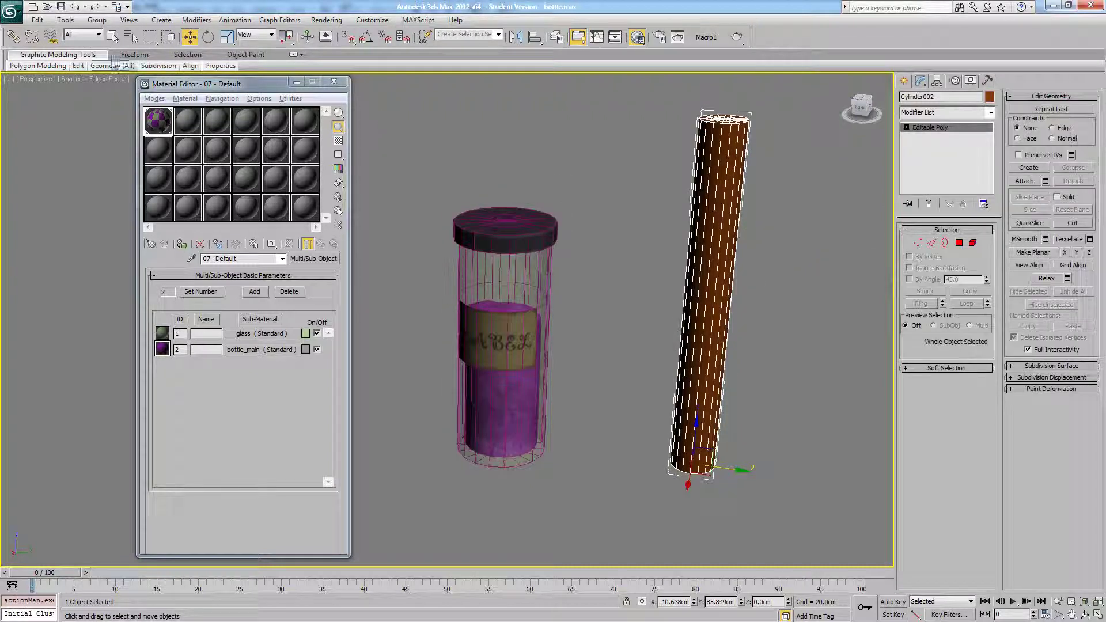
- Insert an edge loop around the cylinder just below its upper end with Swift Loop
mouse_move(81, 67)
left_click(103, 93)
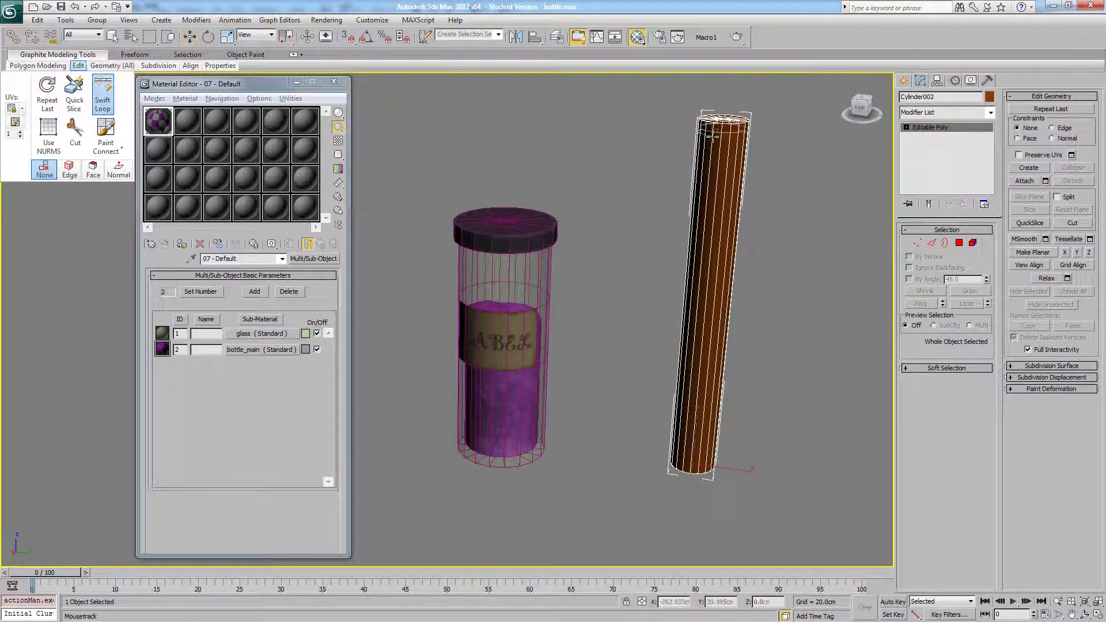
middle_click_drag(745, 214, 746, 199, "alt")
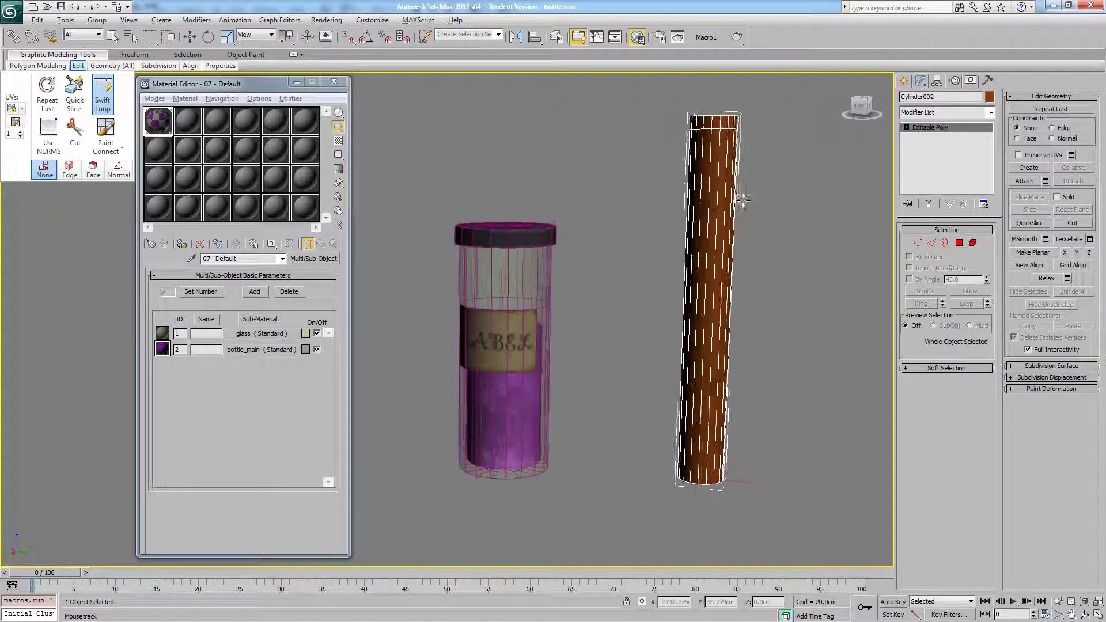
right_click(780, 228)
key("w")
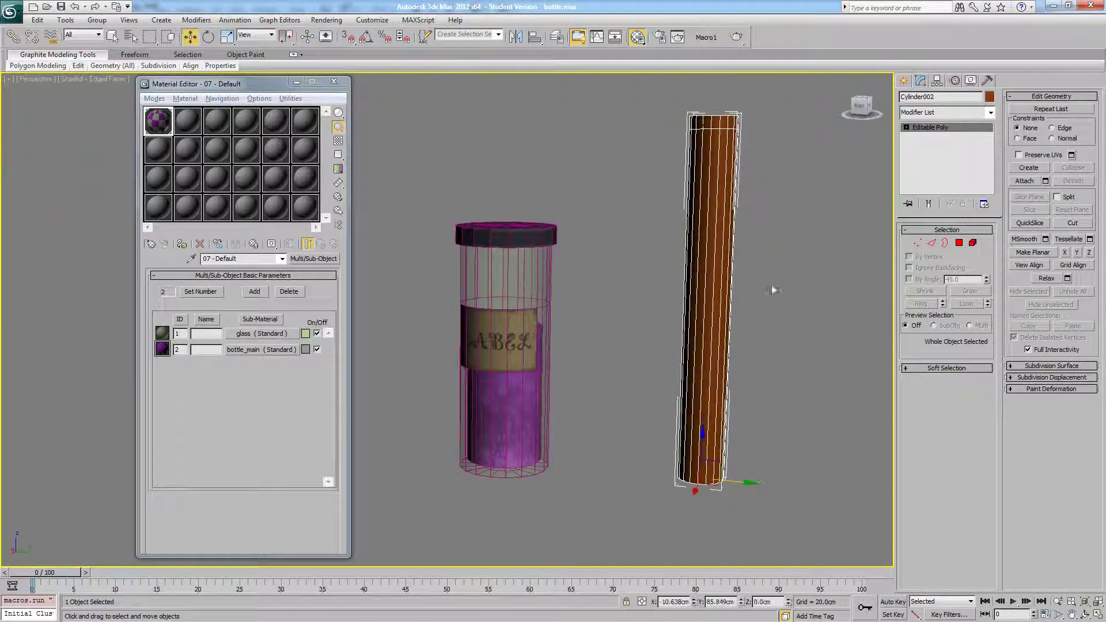
- Assign the bottle's Multi/Sub-Object material to the whole new cylinder
left_click(959, 243)
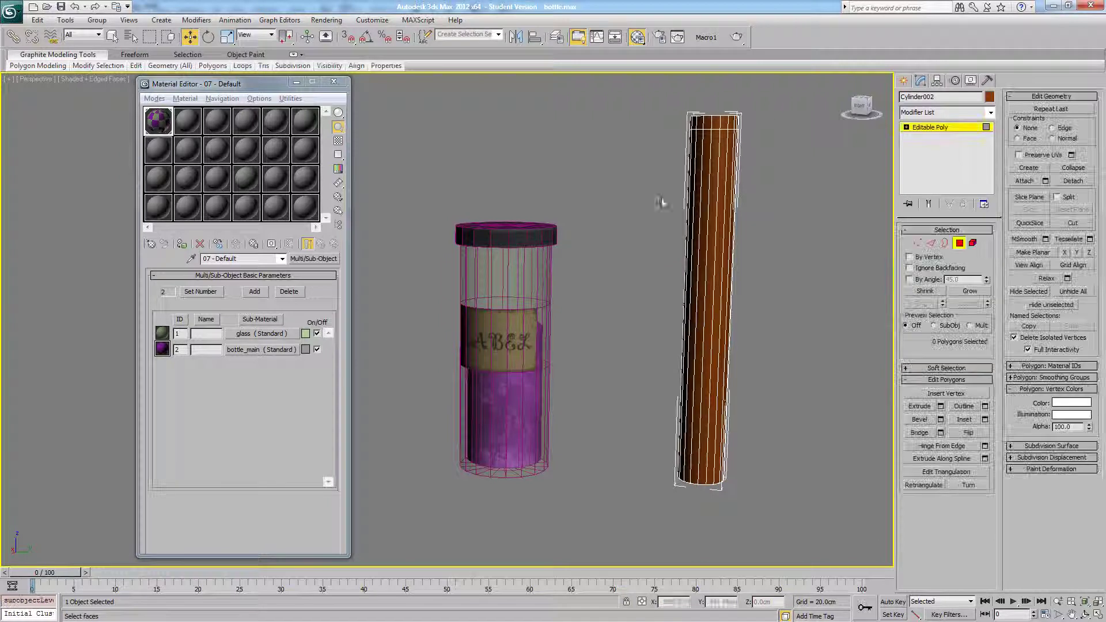
left_click(959, 243)
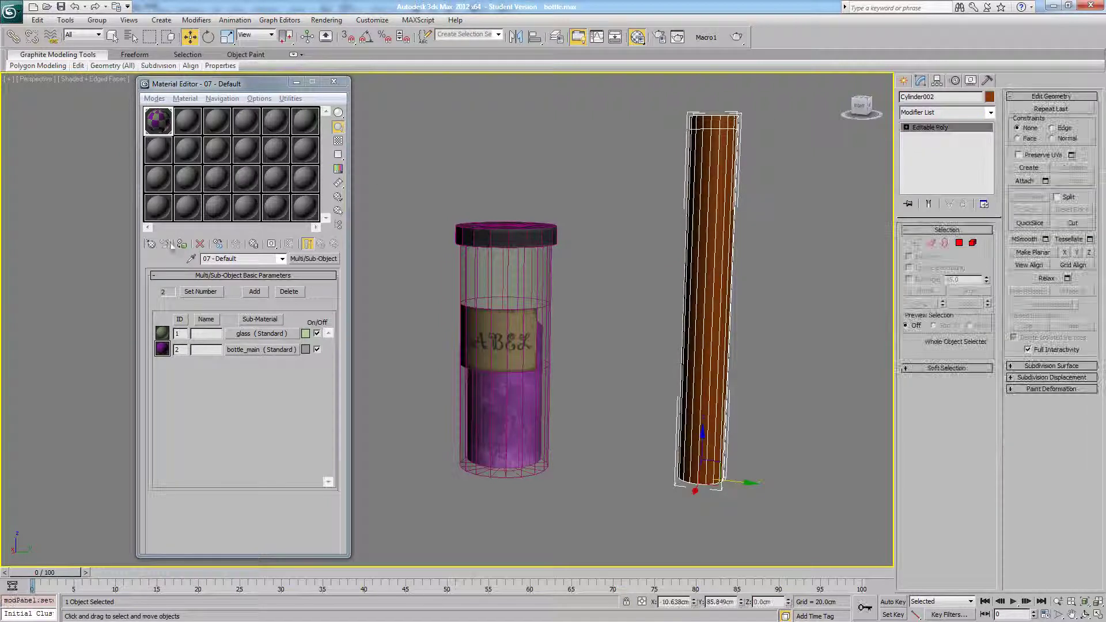
left_click(181, 244)
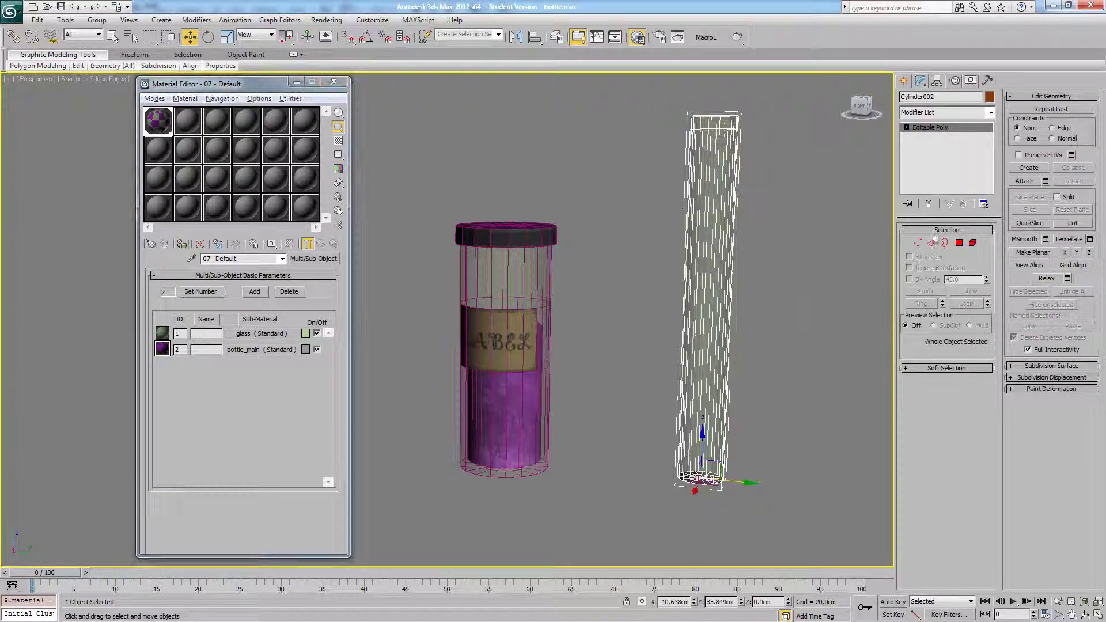
- Set material ID 2 on the cylinder's polygons above the upper edge loop and turn off edged faces
left_click(959, 243)
left_click_drag(659, 99, 755, 129)
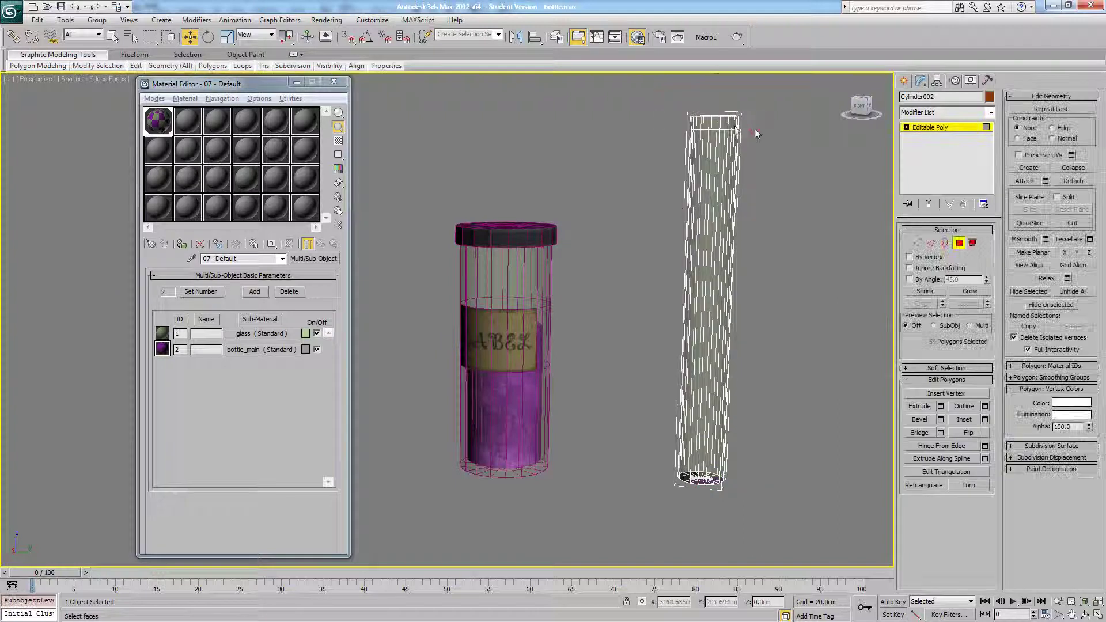
middle_click_drag(765, 150, 746, 169, "alt")
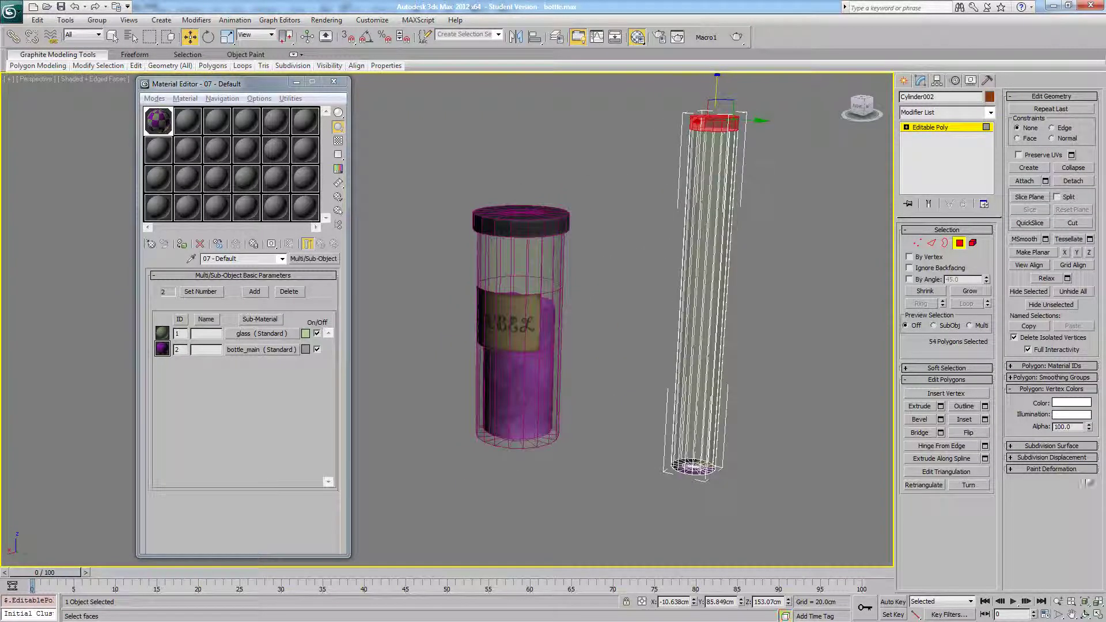
left_click(1063, 371)
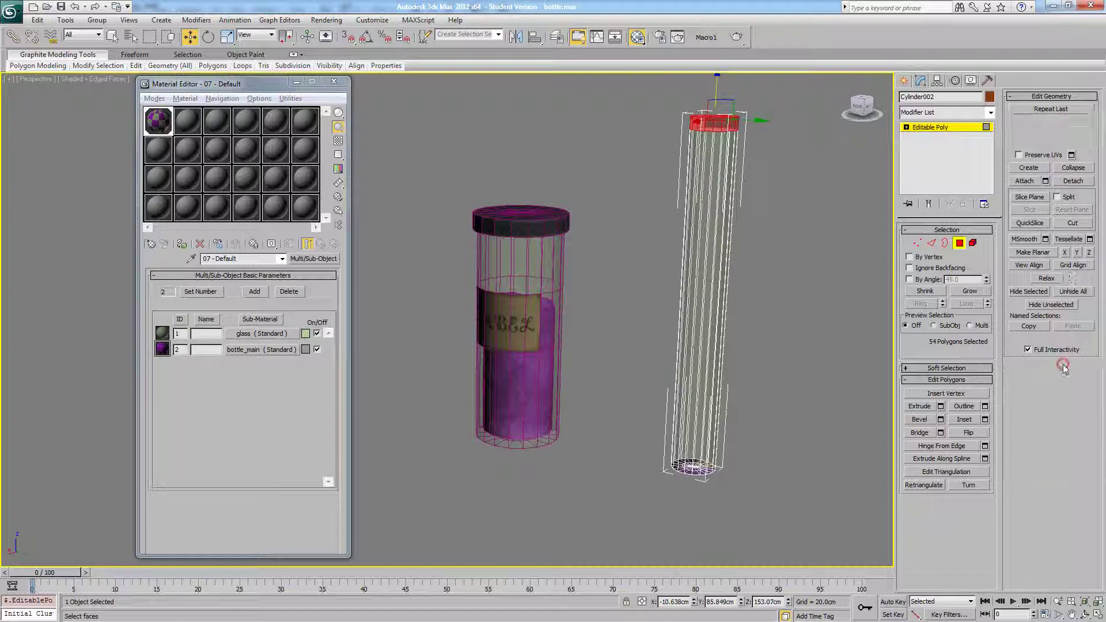
left_click(1065, 381)
key("Return")
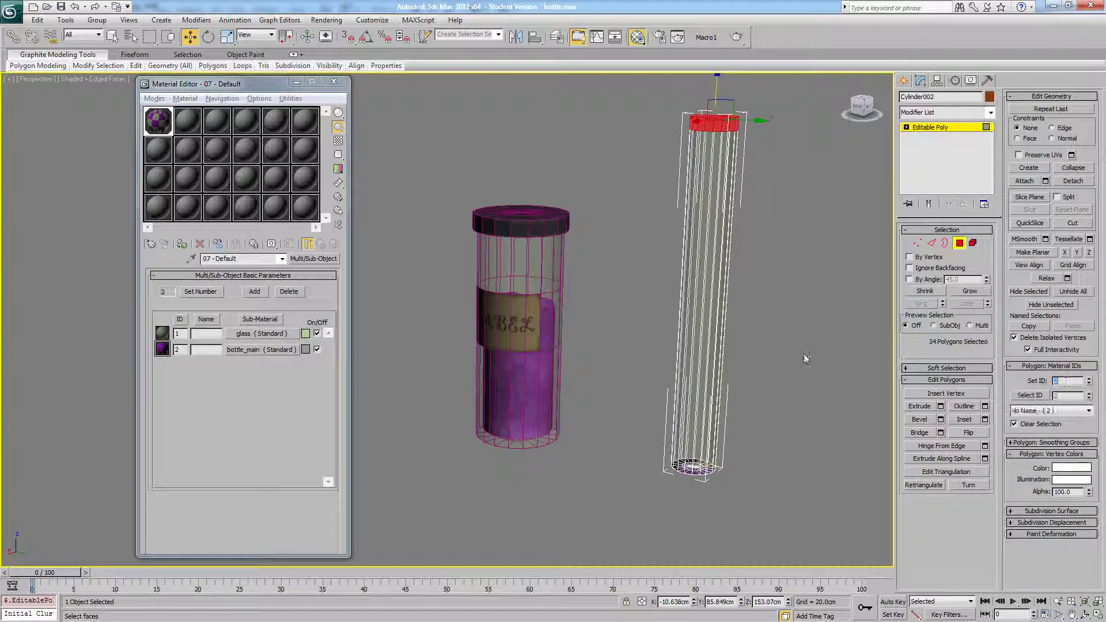
left_click(803, 353)
key("F4")
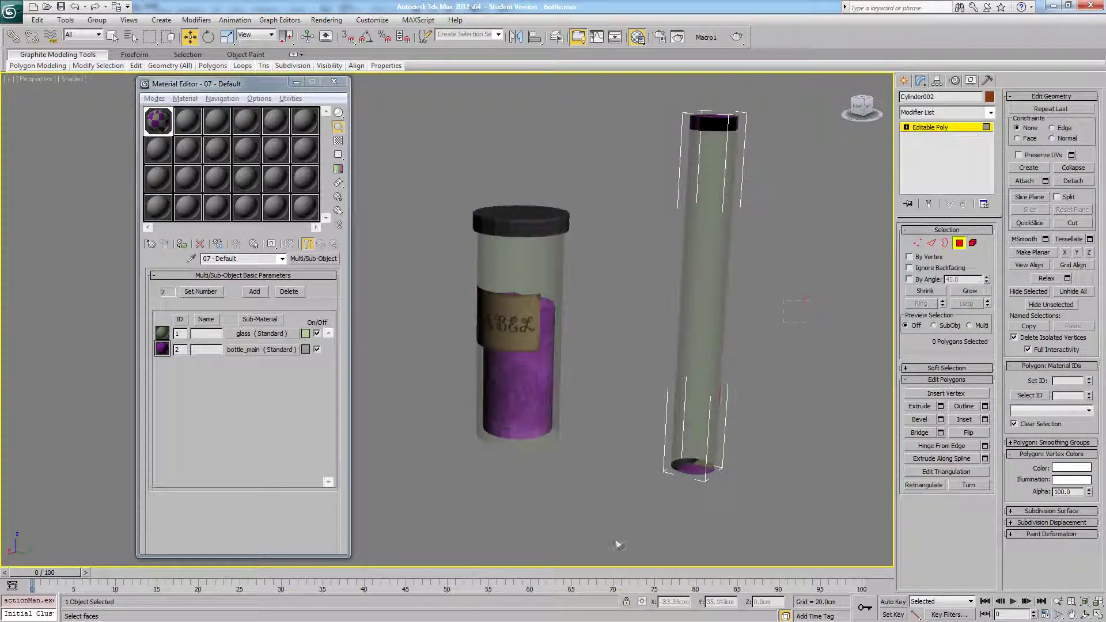
- Set material ID 1 on all remaining cylinder polygons below the cap and inspect the glass body from other angles
key("ctrl+a")
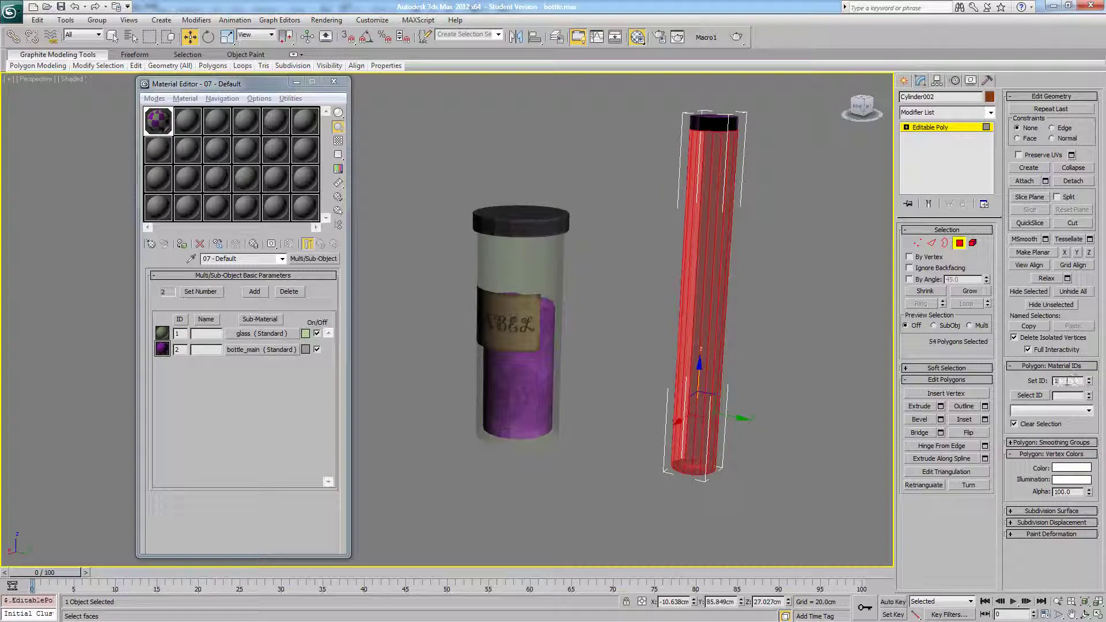
left_click(783, 357)
mouse_move(772, 363)
middle_mouse_down("alt")
mouse_move(785, 343)
mouse_move(821, 345)
mouse_move(741, 351)
mouse_move(769, 347)
middle_mouse_up("alt")
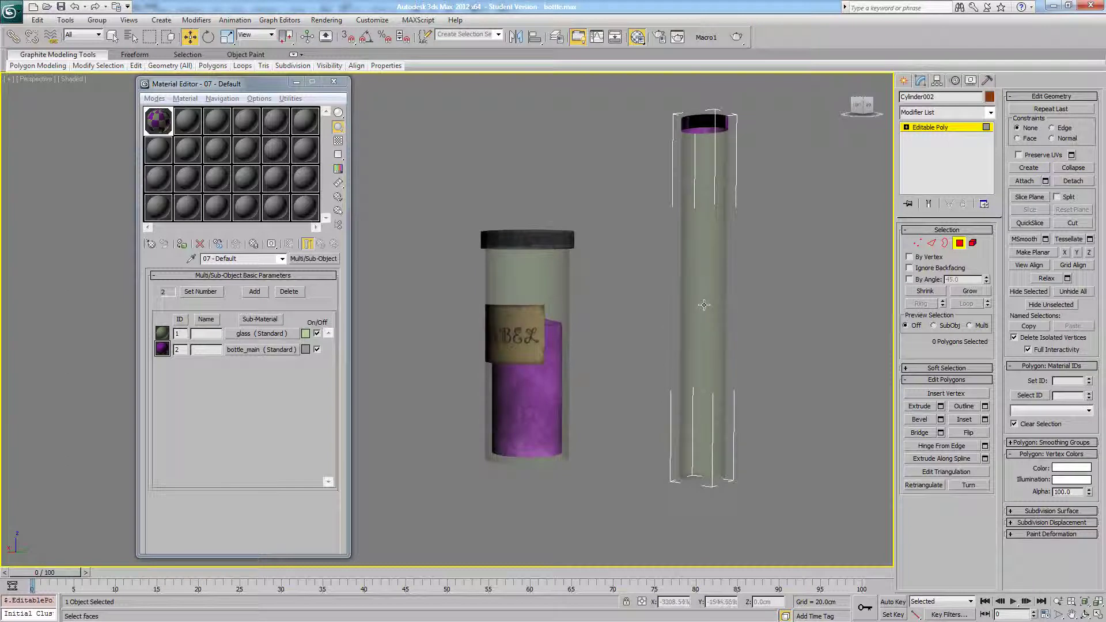
middle_click_drag(735, 225, 757, 229, "alt")
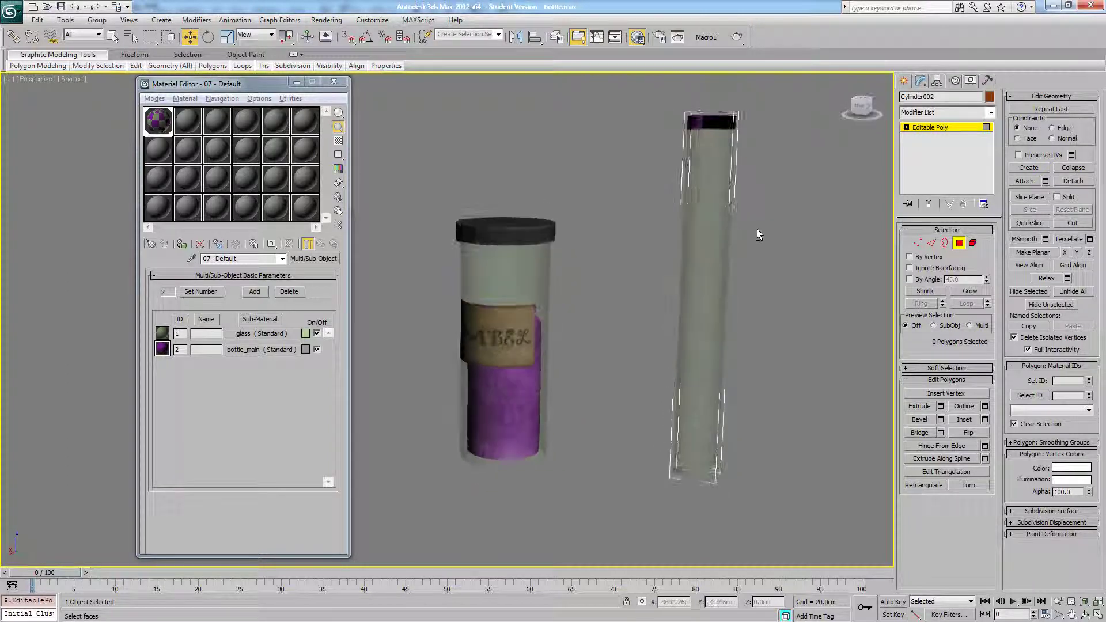
- Show edged faces, insert a Swift Loop edge near the cylinder's base, and set the polygons below it to material ID 2
key("F4")
mouse_move(98, 65)
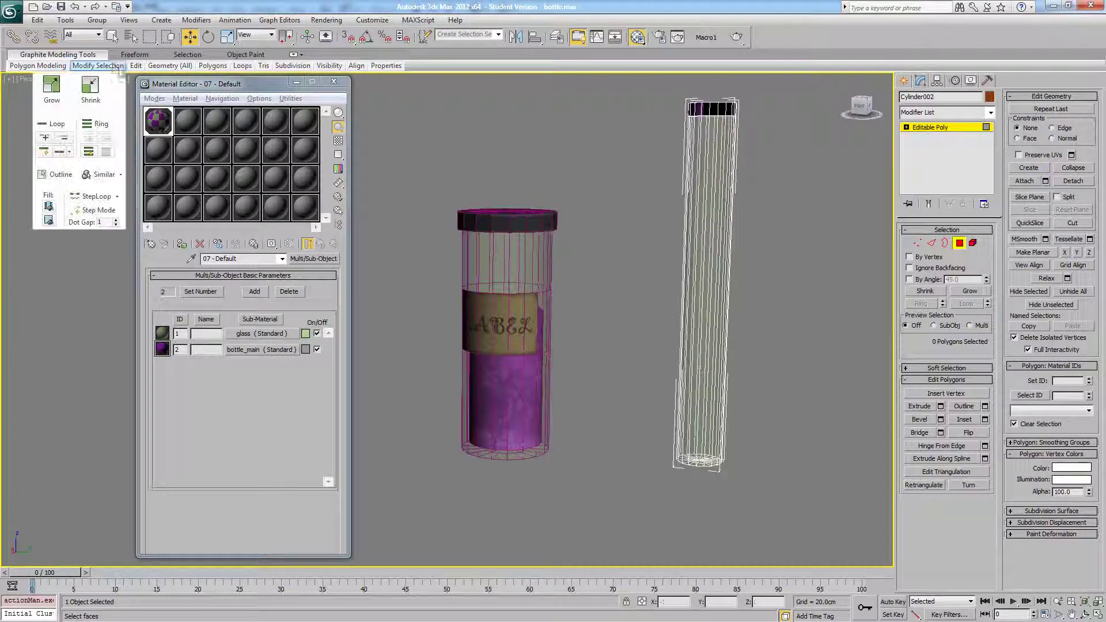
mouse_move(135, 65)
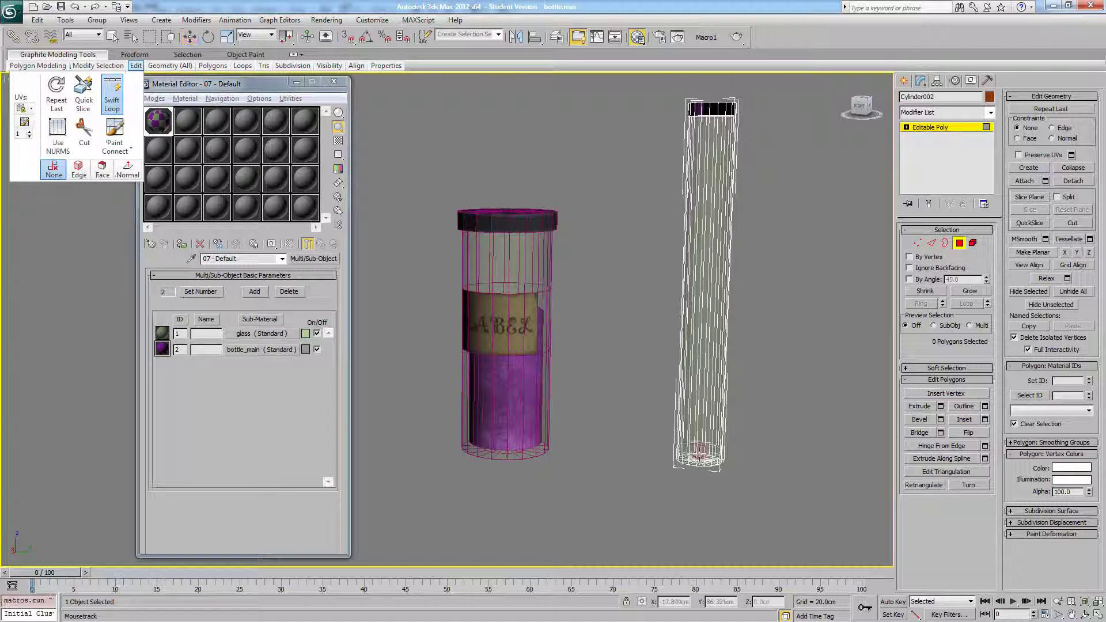
middle_click_drag(504, 254, 631, 431, "alt")
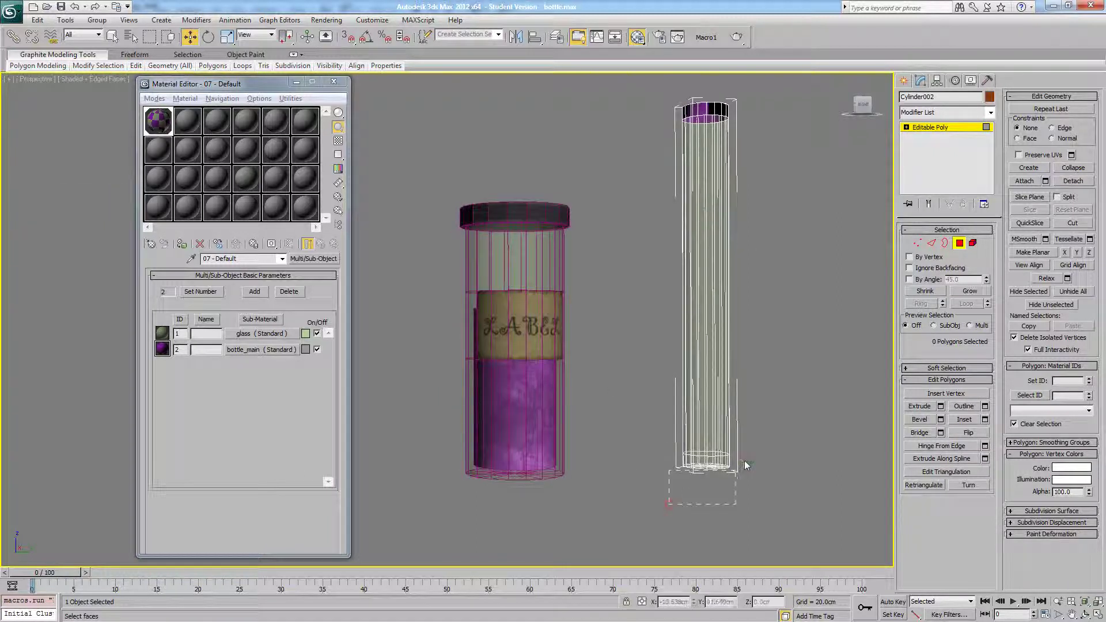
left_click_drag(745, 465, 745, 464)
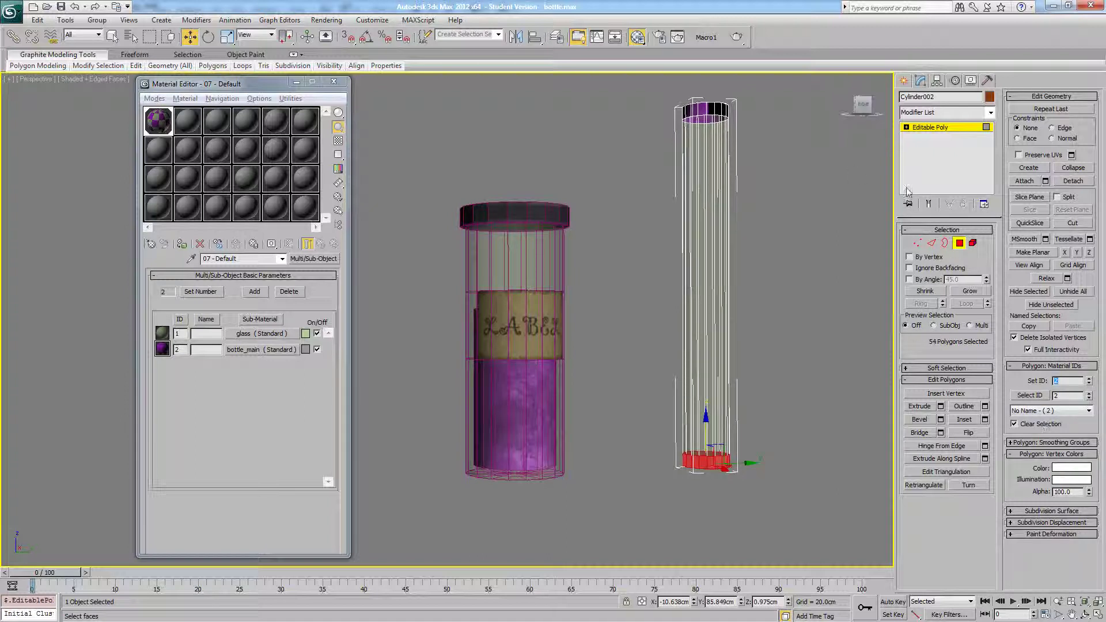
- Add an Unwrap UVW modifier to the new cylinder and open its UV editor
left_click(960, 244)
left_click(990, 112)
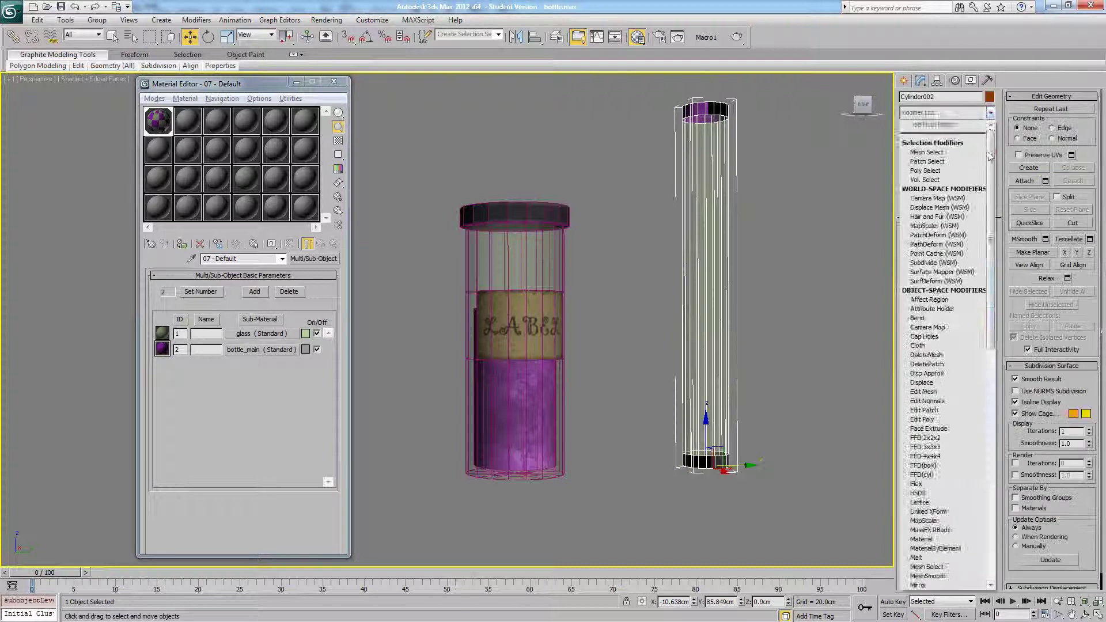
left_click_drag(990, 259, 990, 501)
left_click(930, 493)
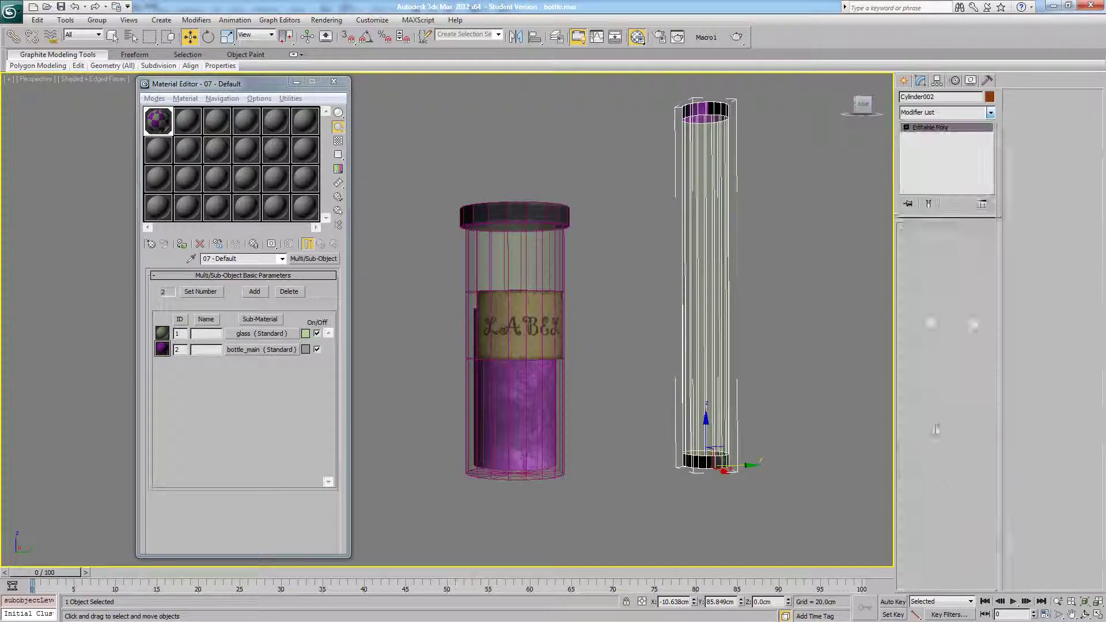
left_click(942, 364)
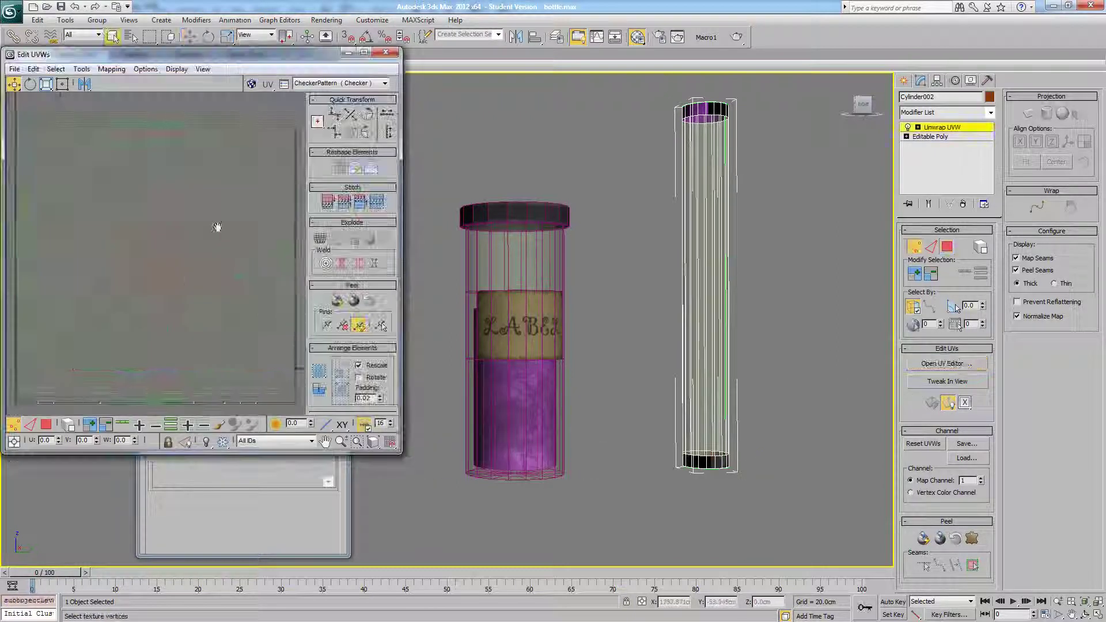
- Select all the cylinder's UV faces and apply Unfold Mapping with Walk to closest face and Normalize Clusters
left_click(46, 424)
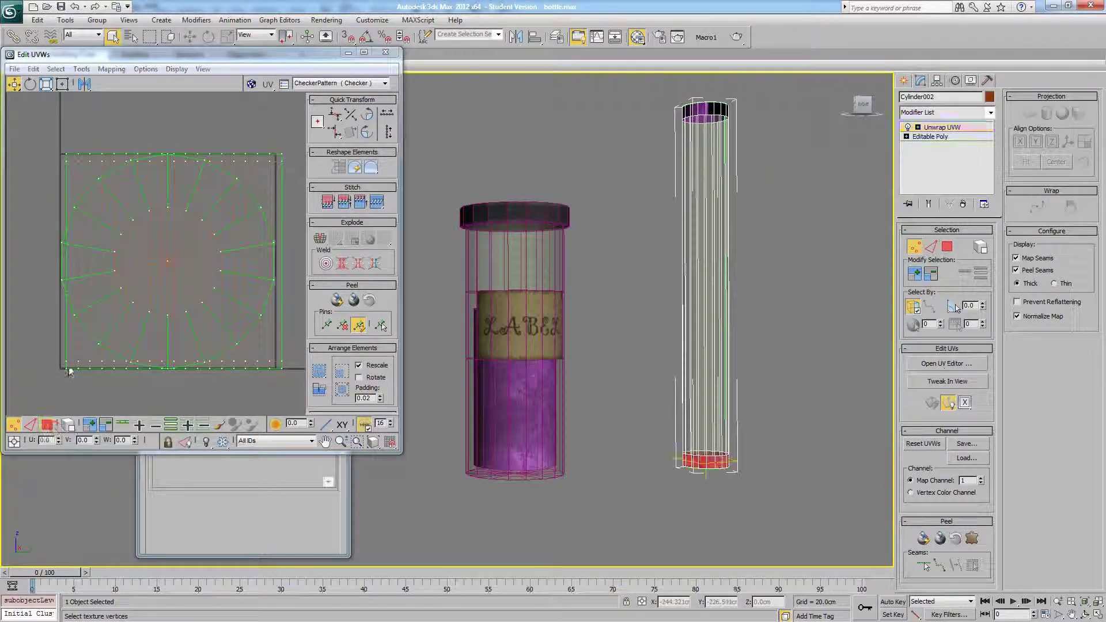
scroll(88, 310, "down", 4)
left_click_drag(253, 195, 254, 195)
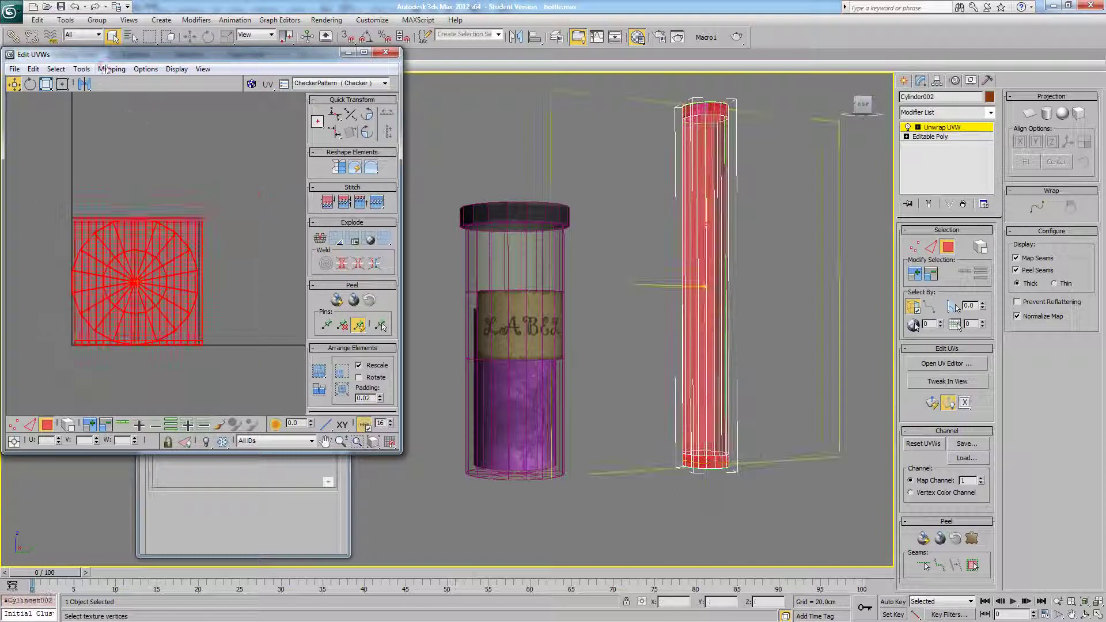
left_click(111, 68)
left_click(69, 109)
left_click(156, 26)
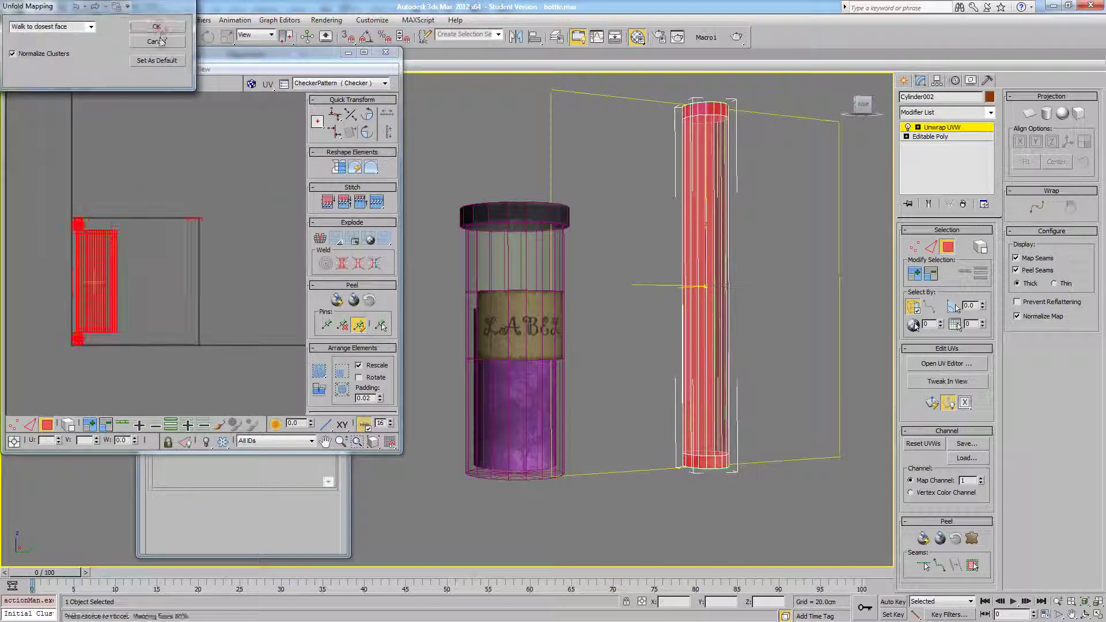
left_click(167, 171)
- Select all faces of the cylinder's base band and top cap together
middle_click_drag(716, 118, 694, 178)
left_click(711, 180)
middle_click_drag(688, 331, 688, 309)
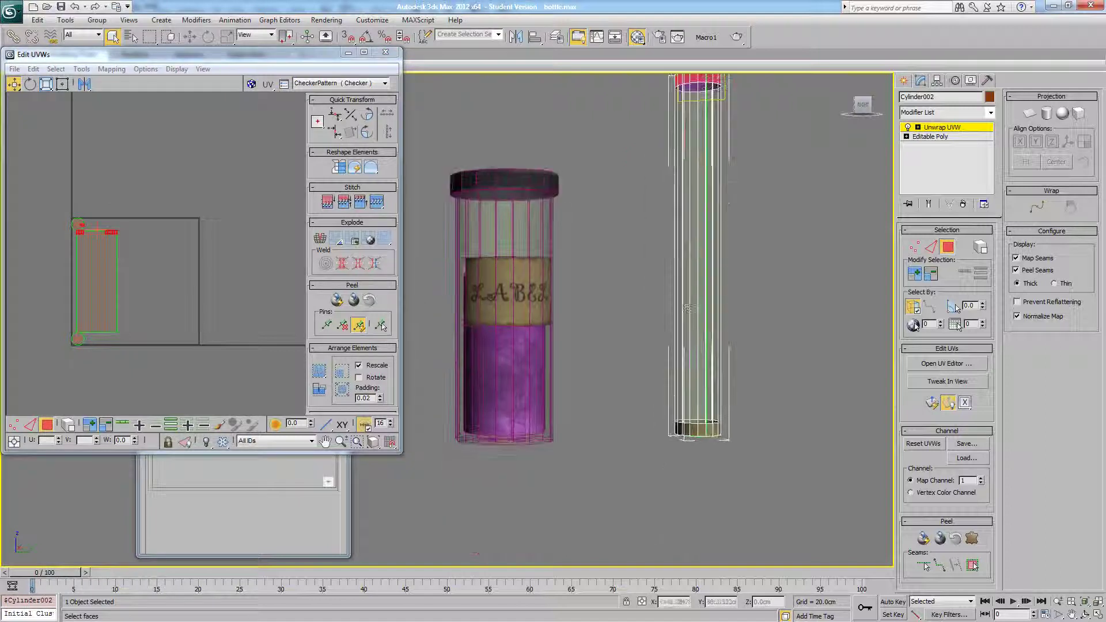
left_click(733, 435, "ctrl")
middle_click_drag(733, 435, 713, 410, "alt")
middle_click_drag(796, 367, 676, 446, "alt")
left_click_drag(752, 426, 750, 418)
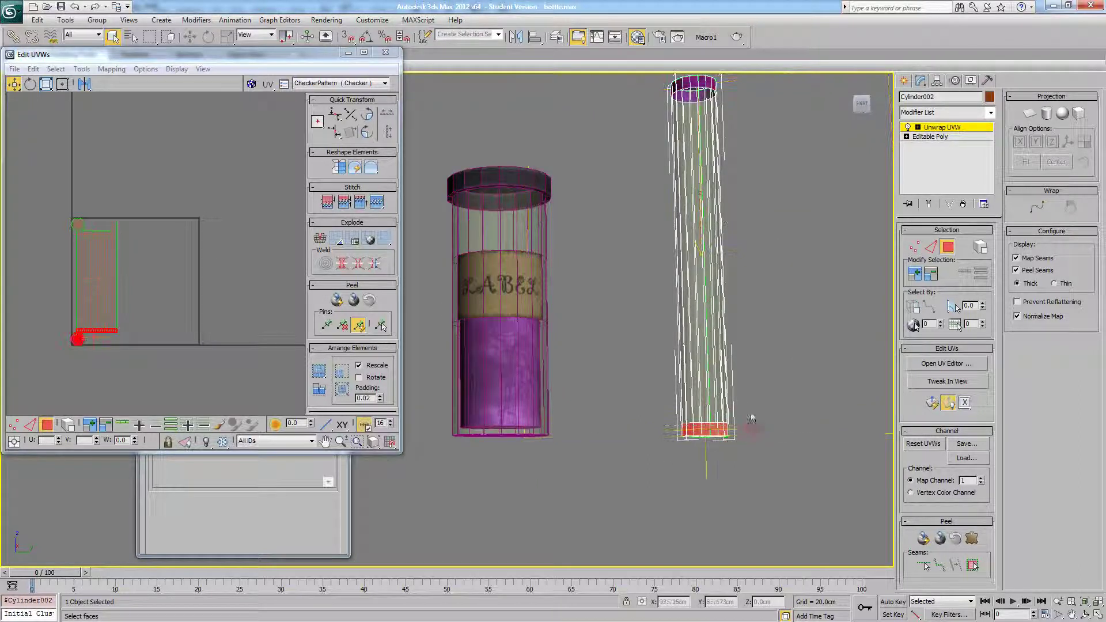
middle_click_drag(718, 280, 712, 408)
left_click_drag(655, 206, 647, 205, "ctrl")
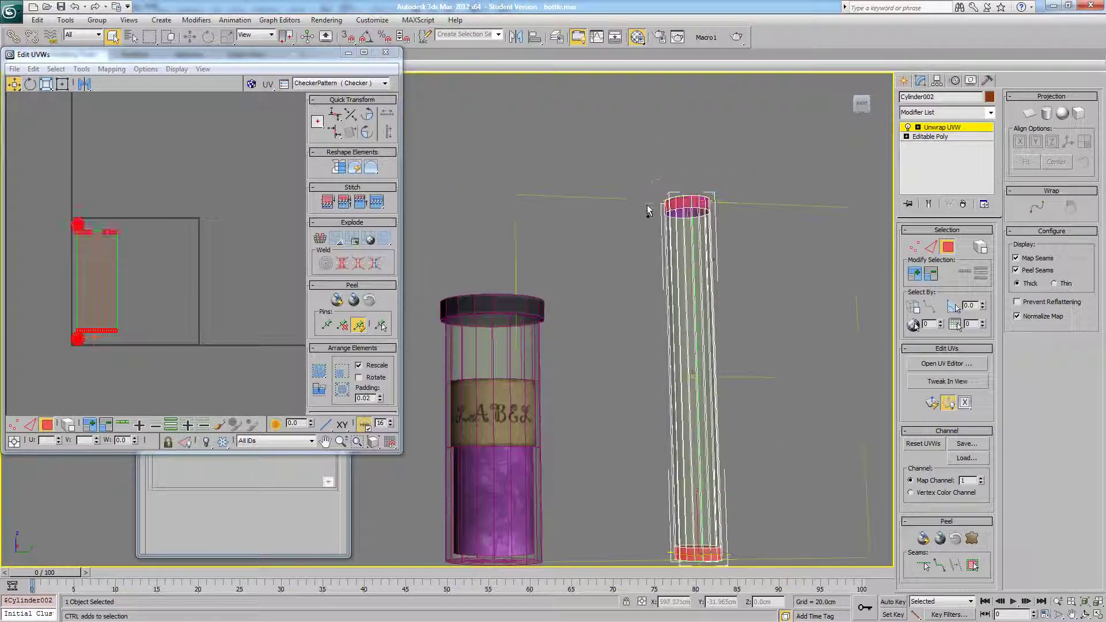
middle_click_drag(647, 205, 763, 261, "alt")
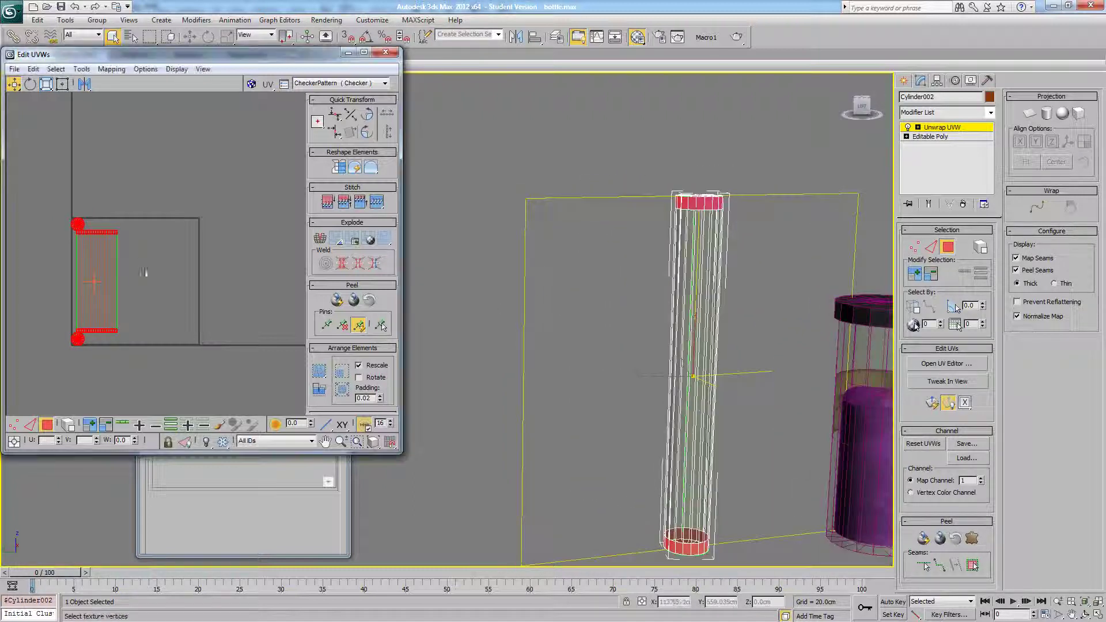
- Detach the selected cap and base faces from the UV layout and move them clear of the glass body shell
middle_click_drag(148, 240, 159, 234)
left_click(81, 69)
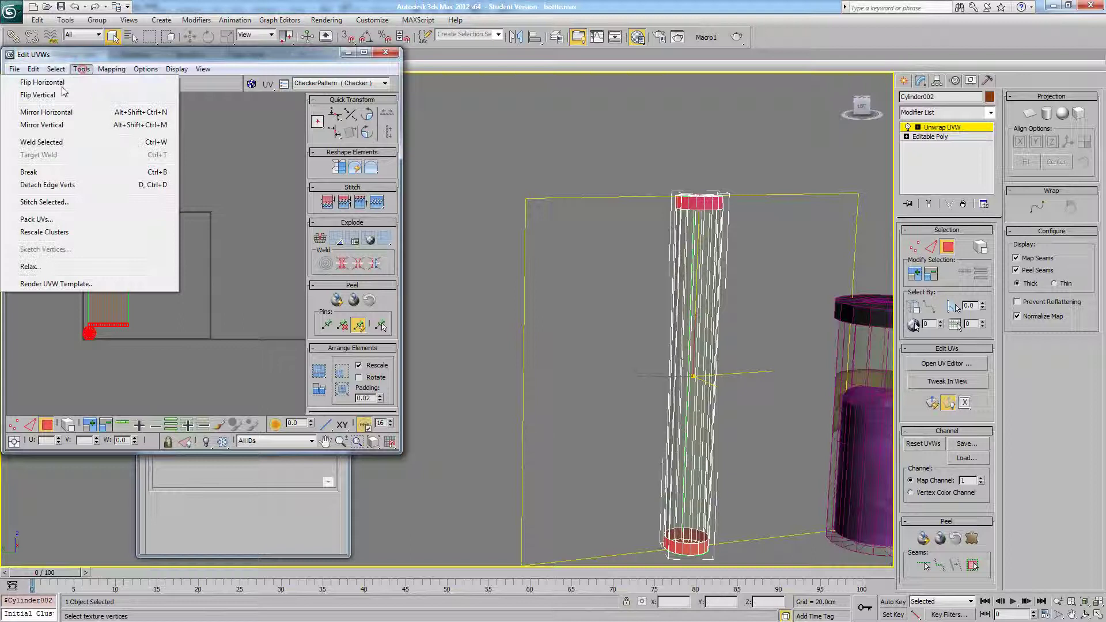
left_click(43, 184)
left_click_drag(118, 228, 181, 226)
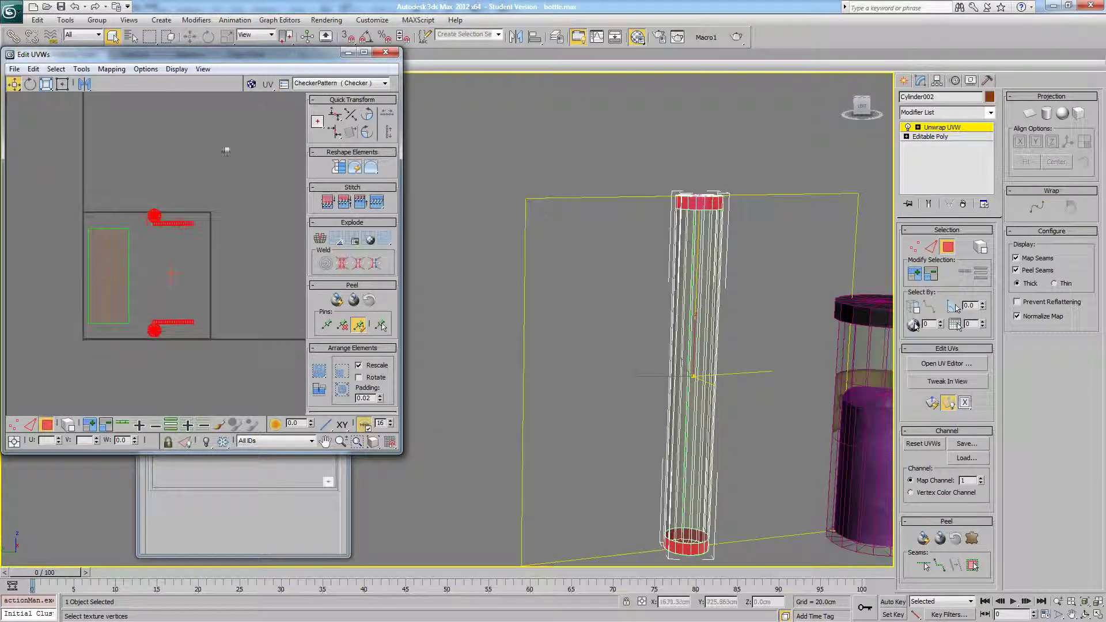
- Show the TA_bottle_main.tga map behind the UVs and move the cap and base shells onto its dark grey strip
left_click(348, 82)
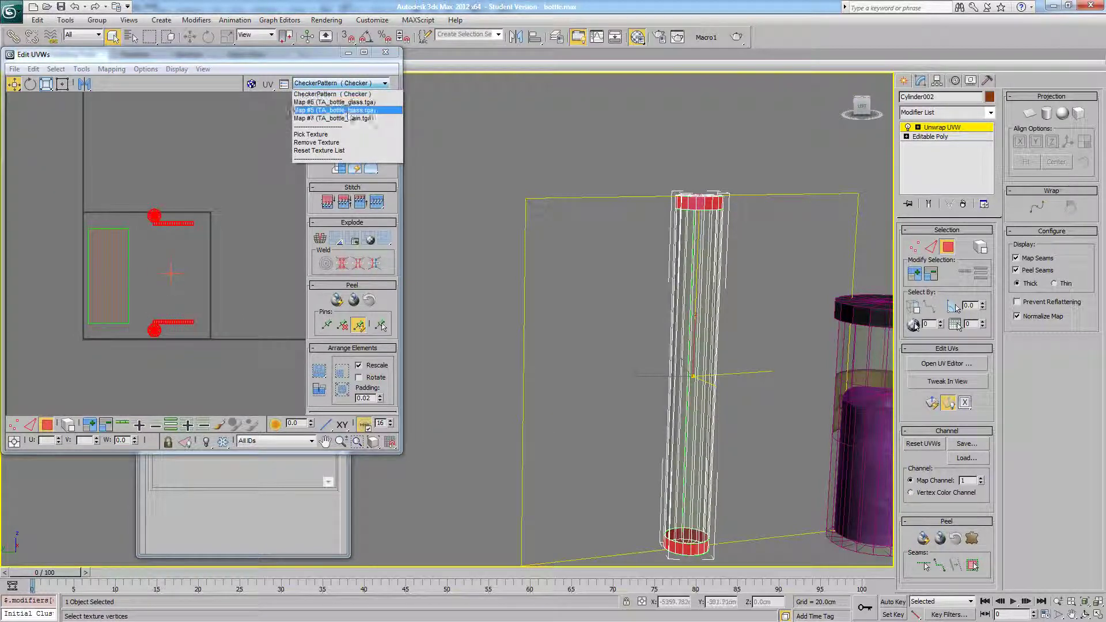
left_click(348, 118)
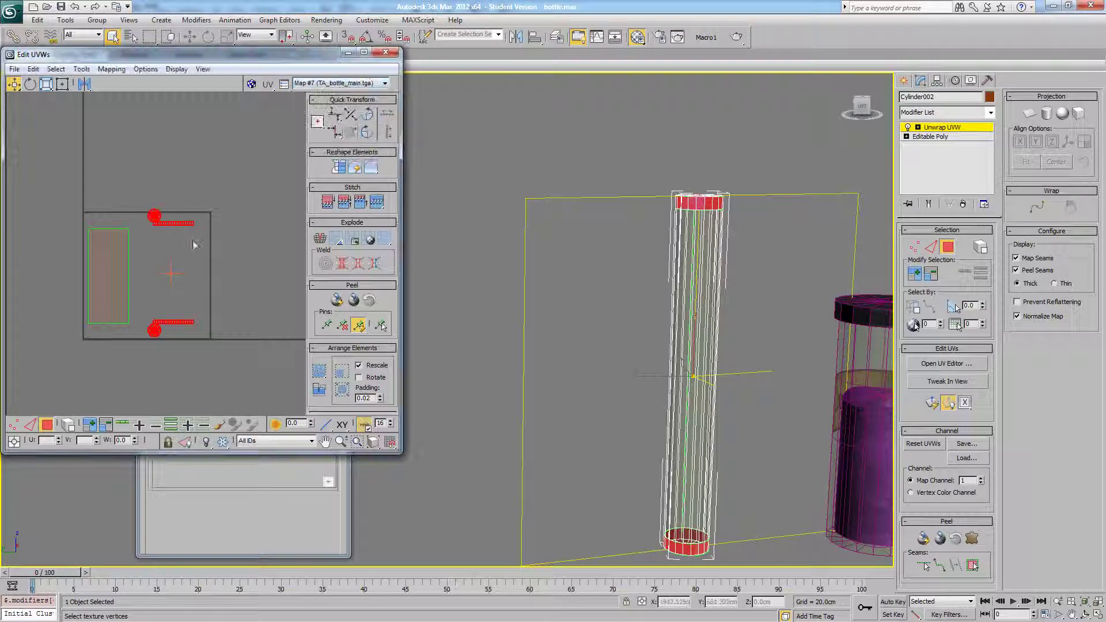
left_click(252, 84)
scroll(184, 239, "up", 3)
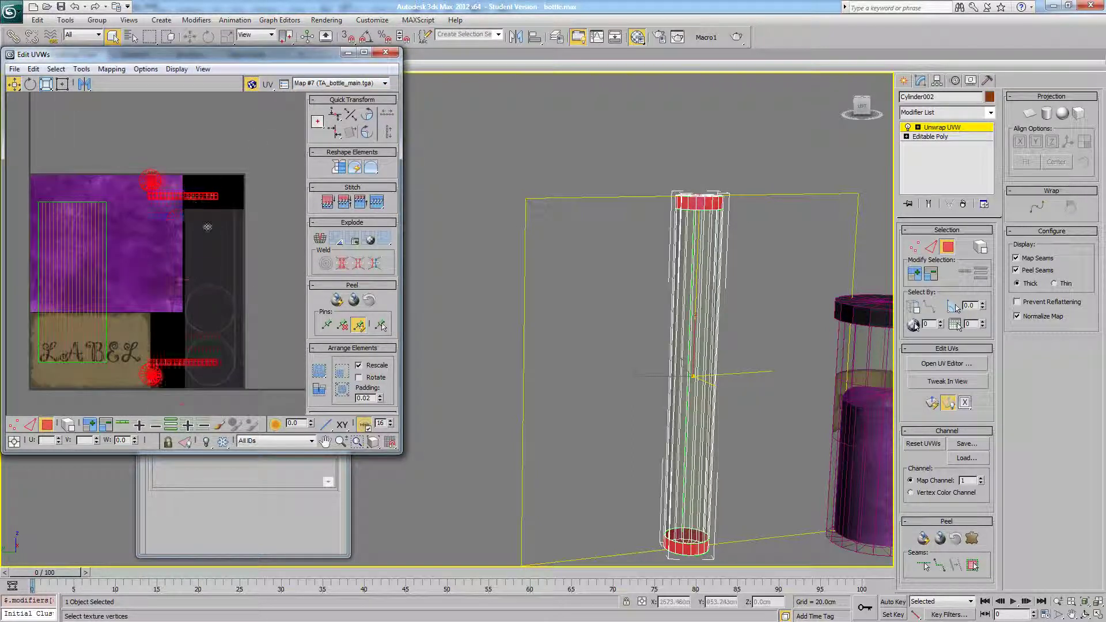
left_click_drag(193, 207, 220, 357)
- Move the base UV shells to the upper part of the dark strip and place the cap shells directly below them
left_click(49, 85)
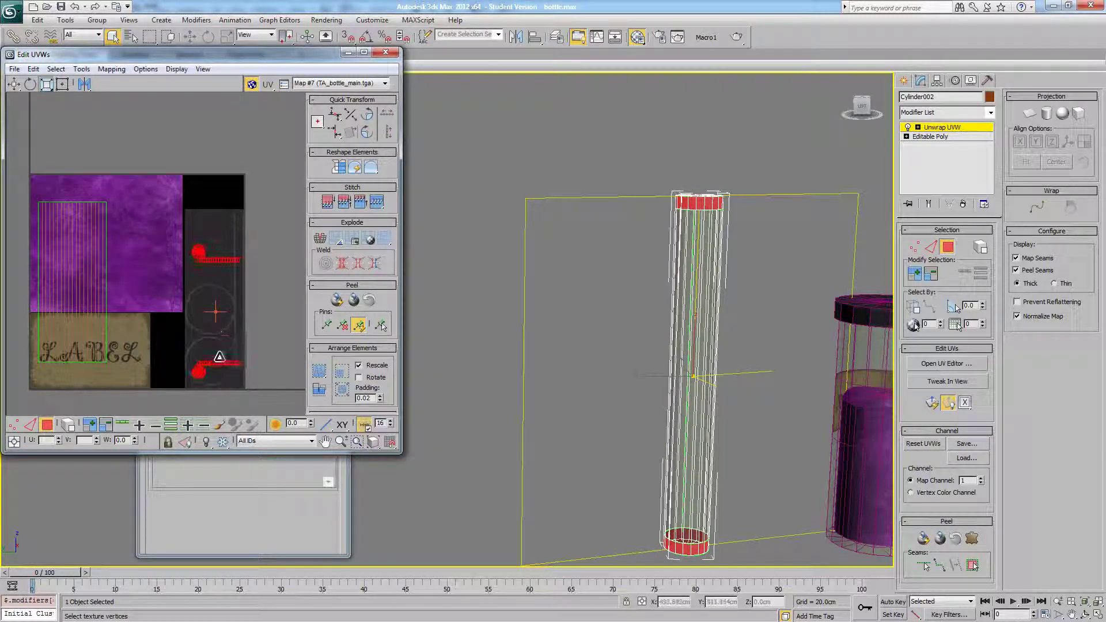
right_click(241, 305)
left_click(251, 316)
left_click_drag(153, 346, 250, 398)
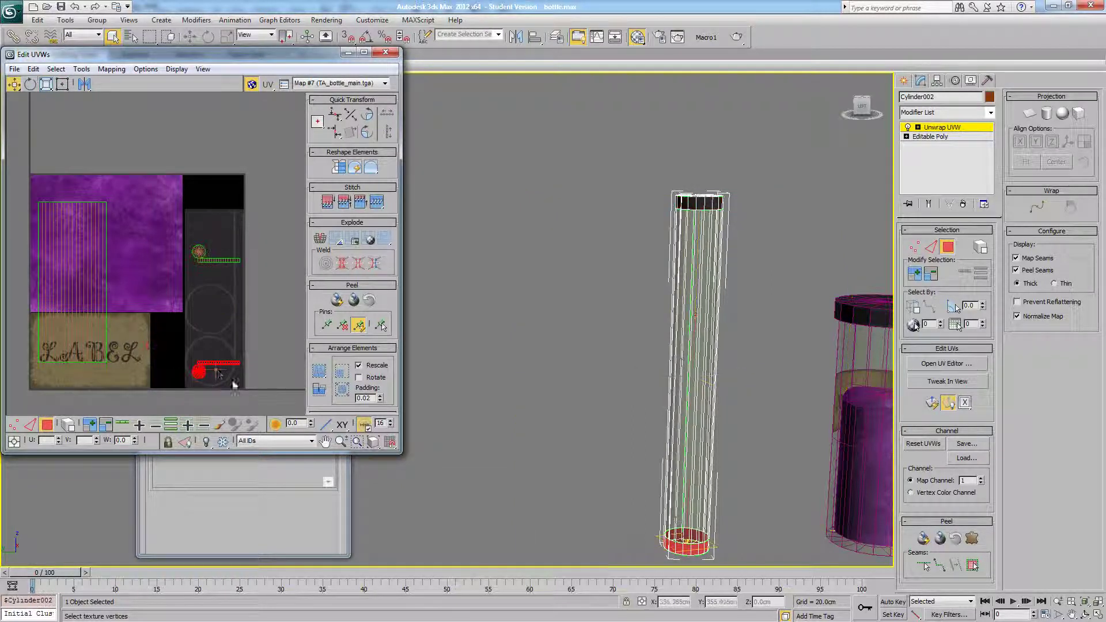
left_click_drag(213, 364, 211, 228)
scroll(210, 227, "up", 3)
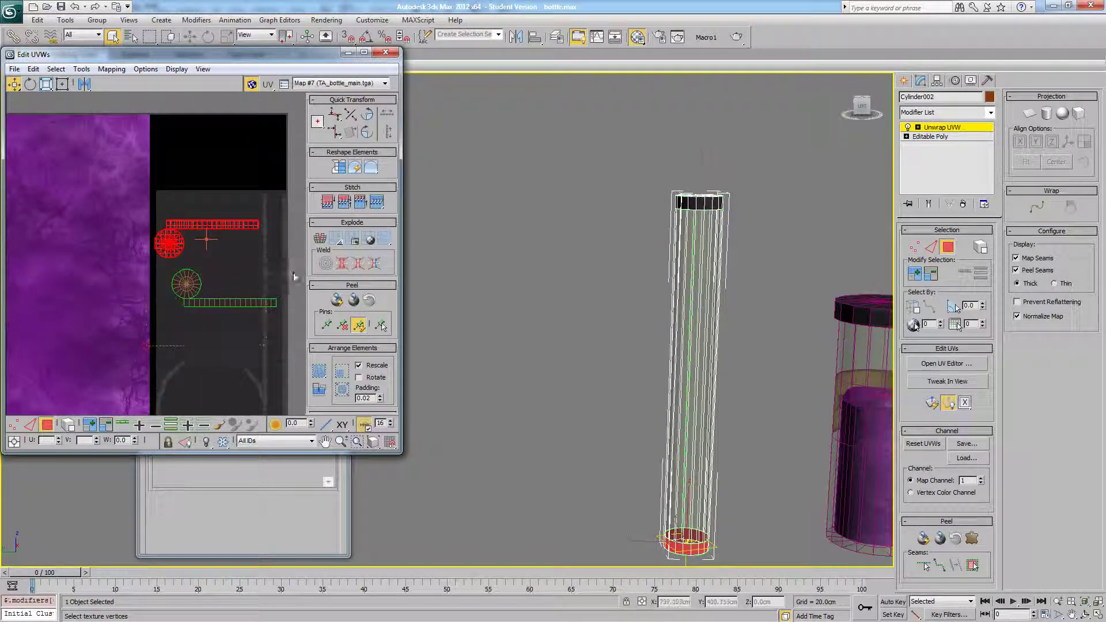
left_click_drag(186, 284, 170, 276)
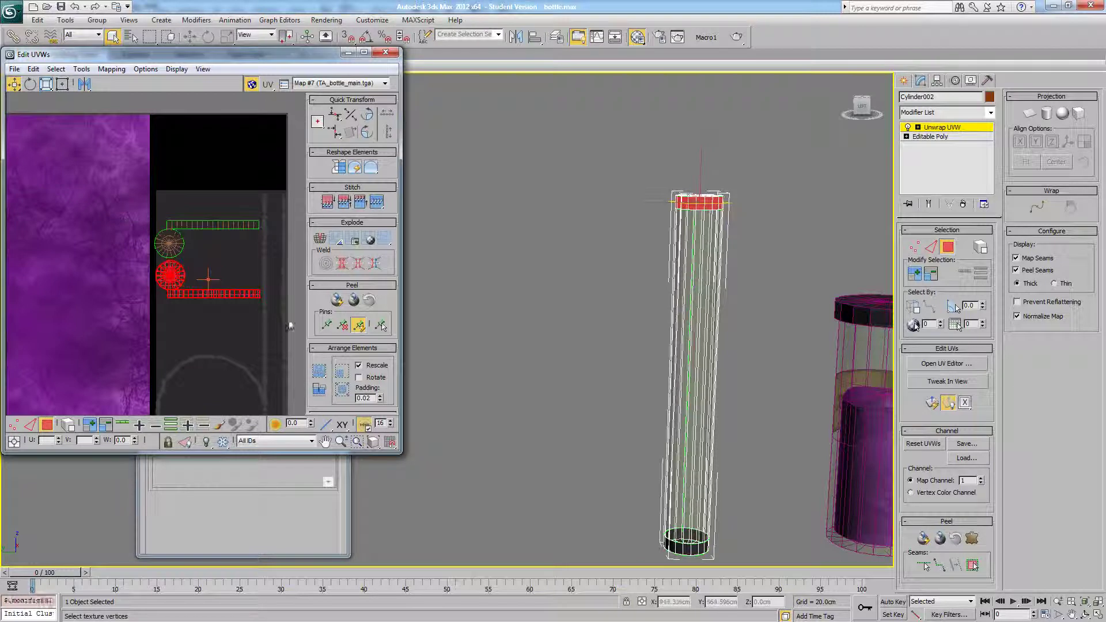
- Select the cap and base UV shells together, scale them down slightly within the dark strip, and deselect them
left_click_drag(289, 326, 35, 99)
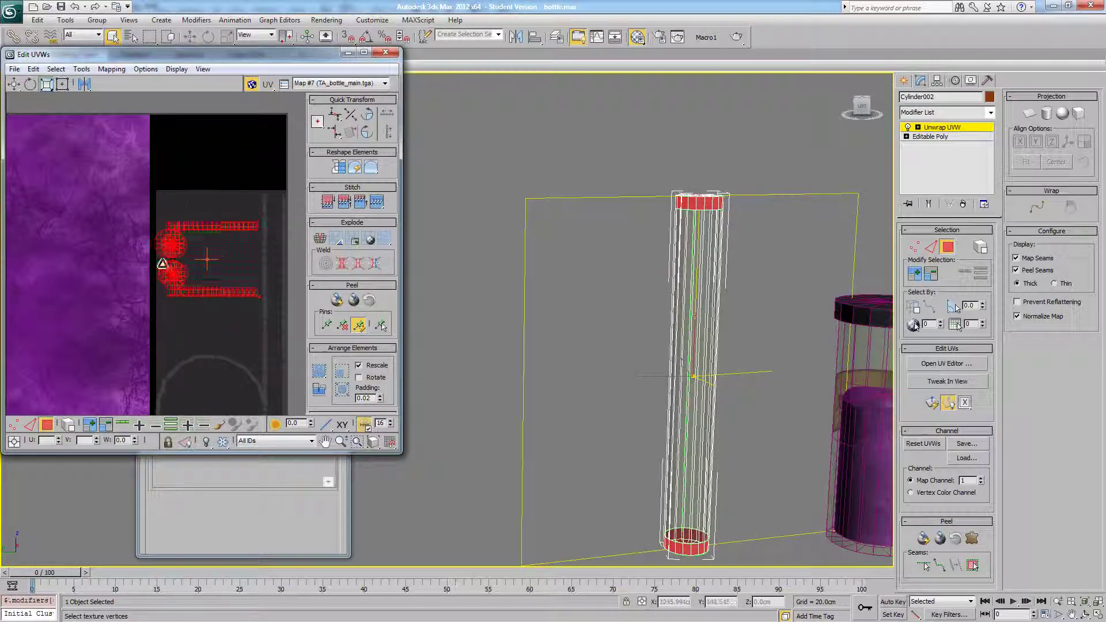
left_click(217, 202)
scroll(213, 198, "down", 2)
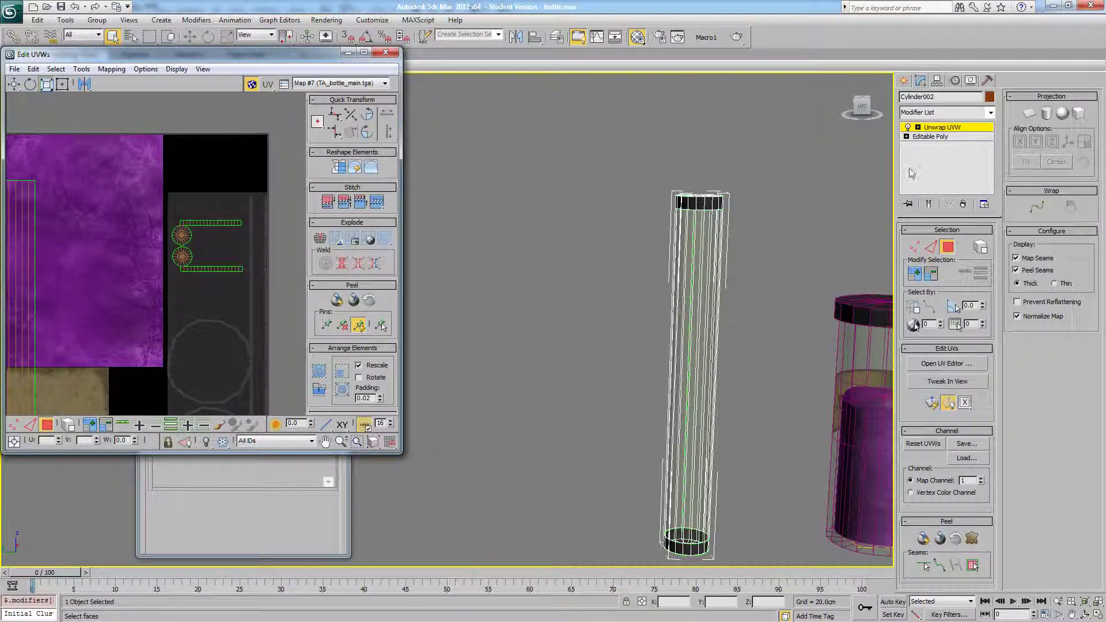
- Close the UV editor, deselect the cylinder, turn off edged faces, and inspect it beside the original bottle
left_click(941, 138)
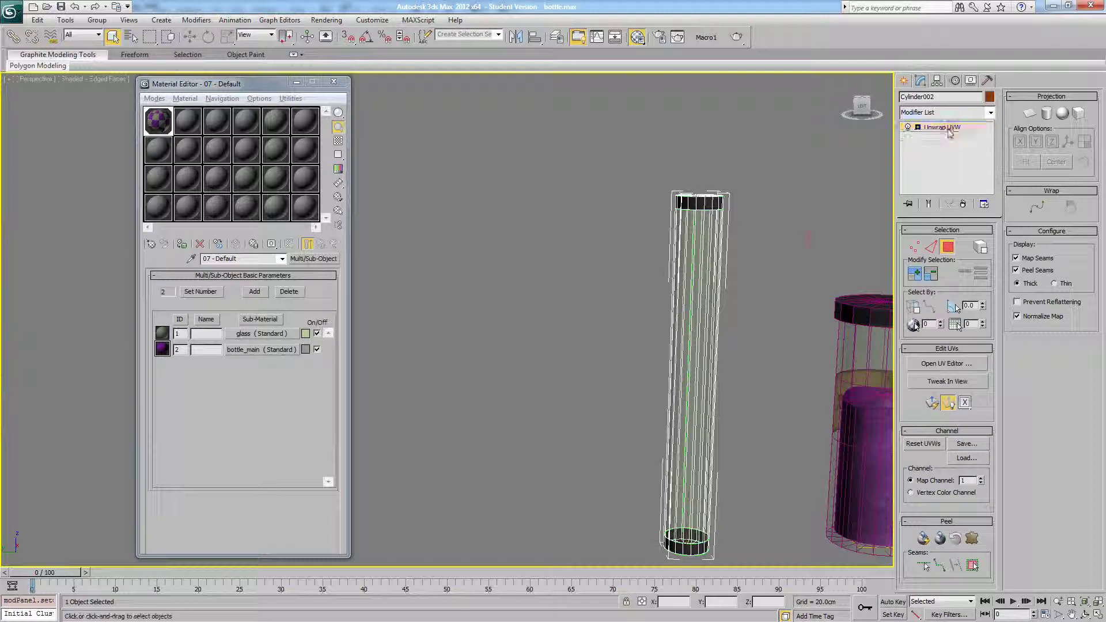
left_click(724, 281)
key("F4")
middle_click_drag(725, 281, 586, 225)
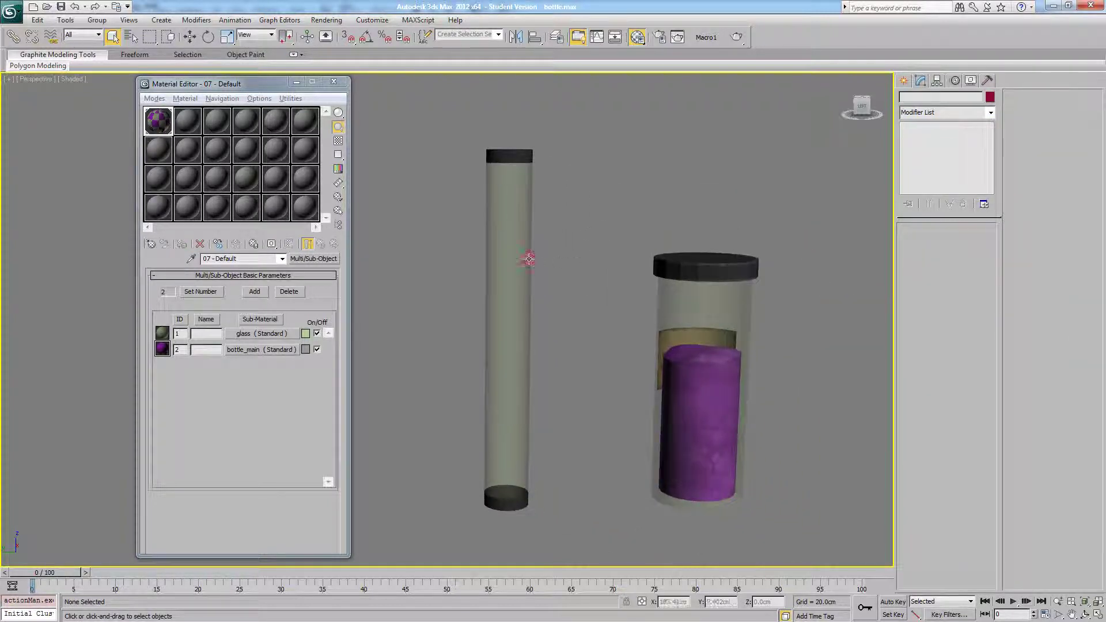
left_click(527, 257)
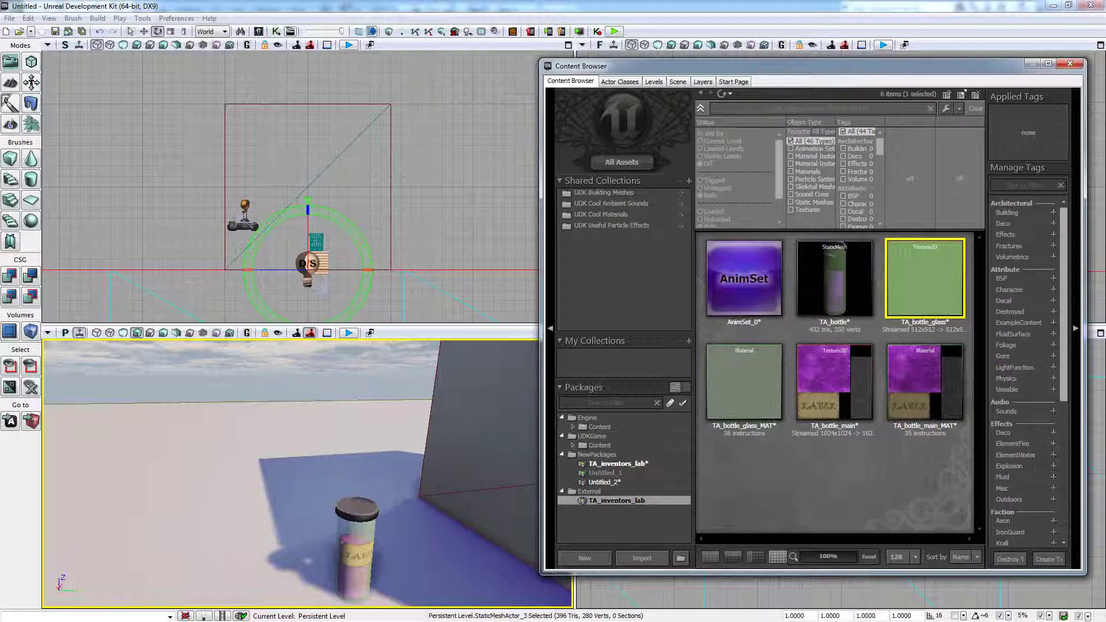
- Switch to Unreal Development Kit, inspect the TA_bottle static mesh from several angles, and close its editor and the Content Browser
left_click(844, 458)
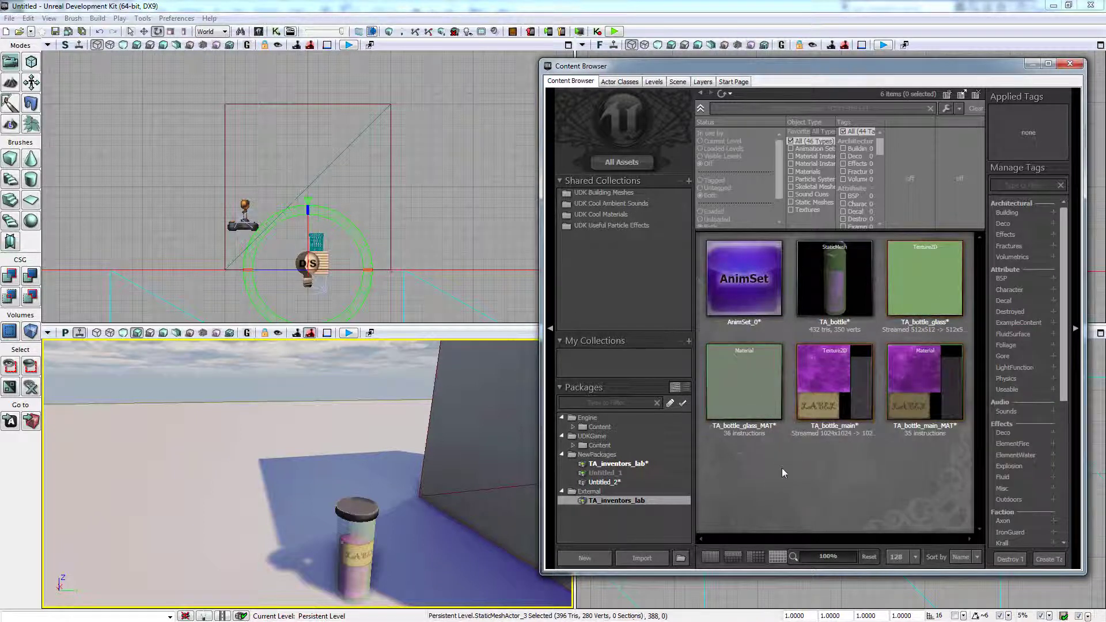
double_click(818, 291)
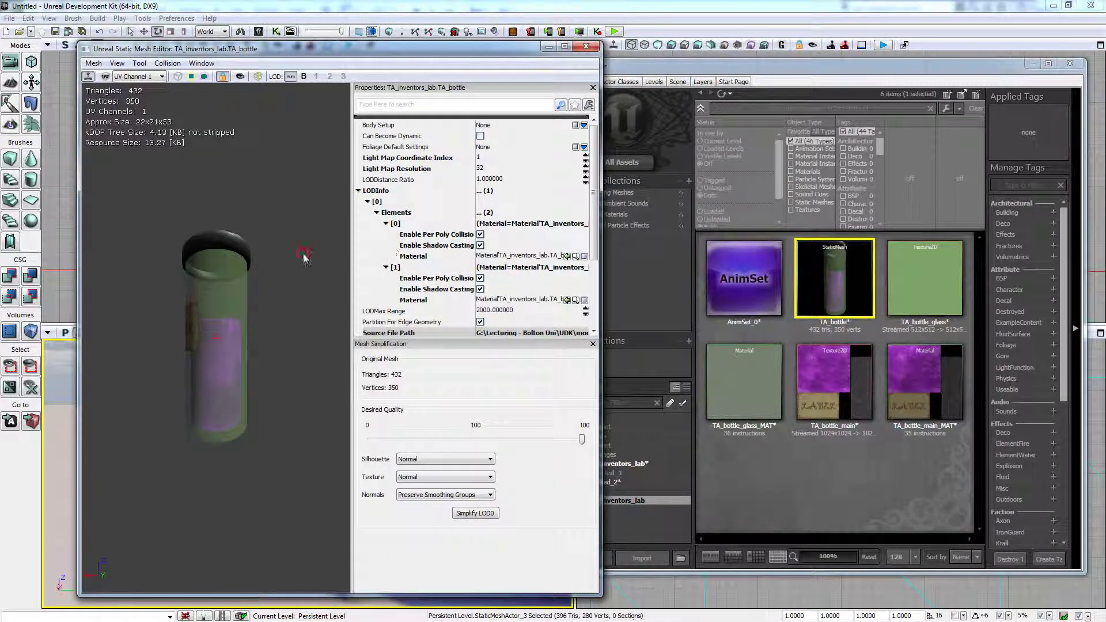
mouse_move(304, 257)
left_mouse_down()
mouse_move(352, 287)
mouse_move(303, 257)
left_mouse_up()
right_click_drag(304, 257, 249, 356)
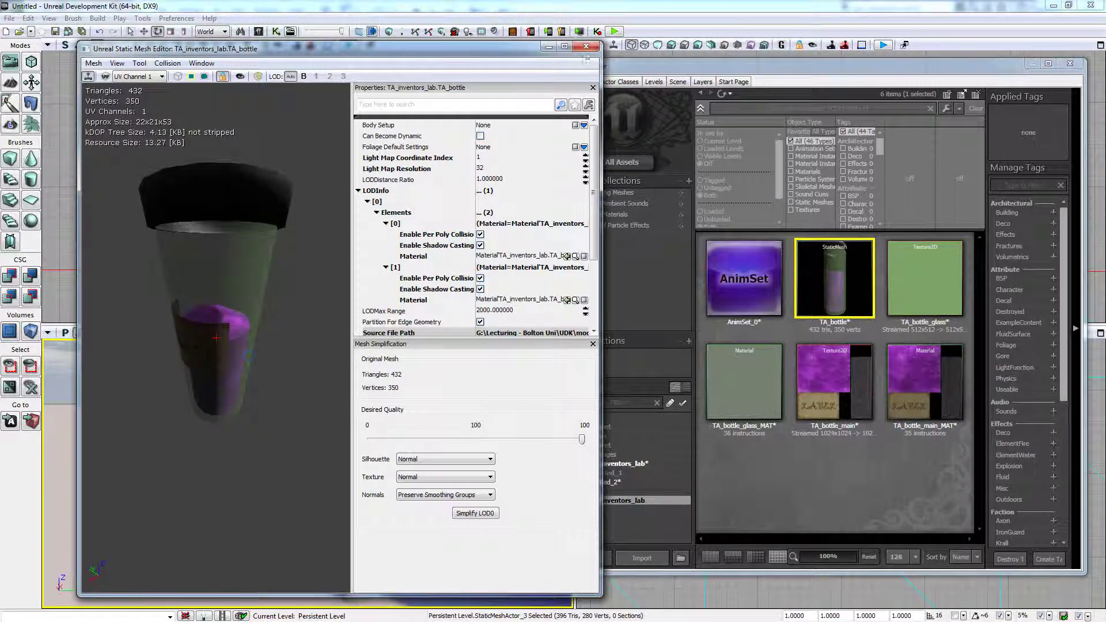
left_click(588, 46)
left_click(1070, 64)
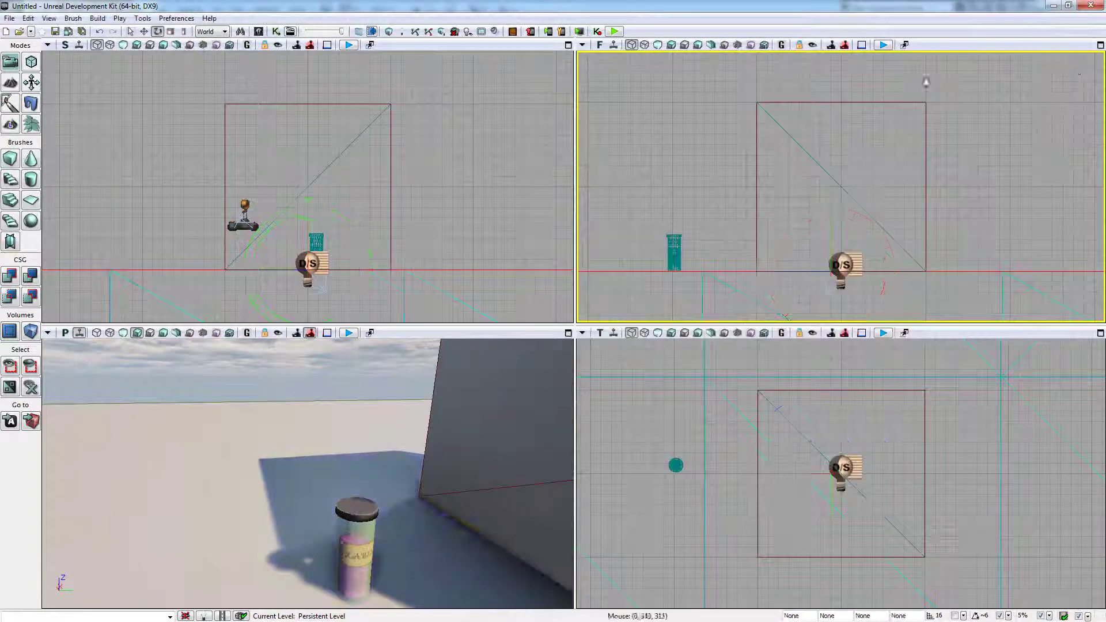
- Reopen the Content Browser and save the TA_inventors_lab package
left_click(258, 32)
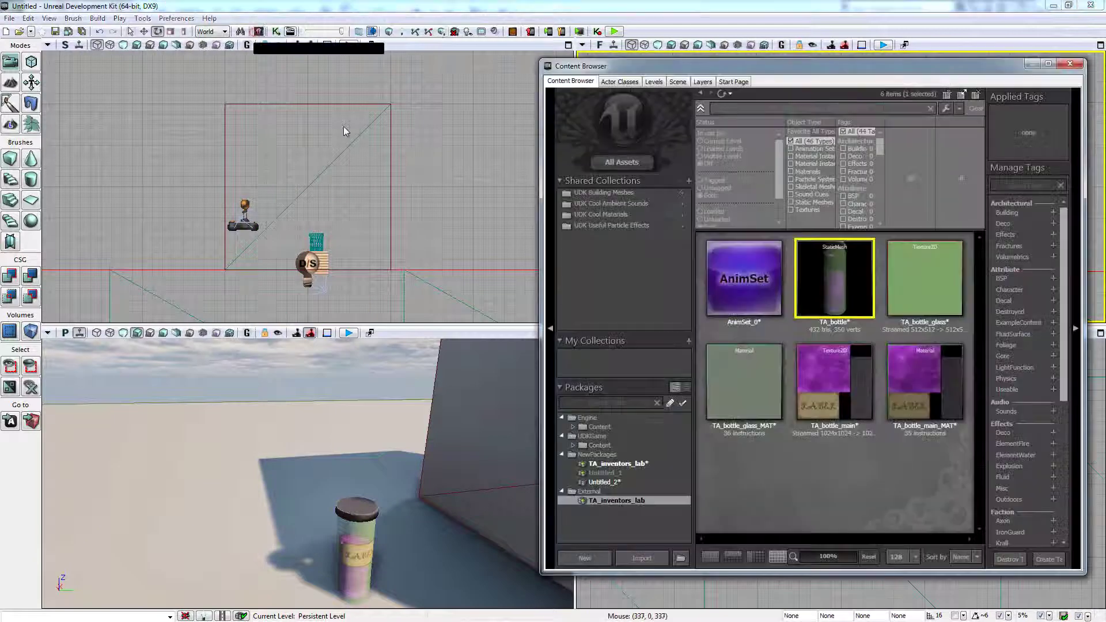
right_click(596, 502)
left_click(530, 371)
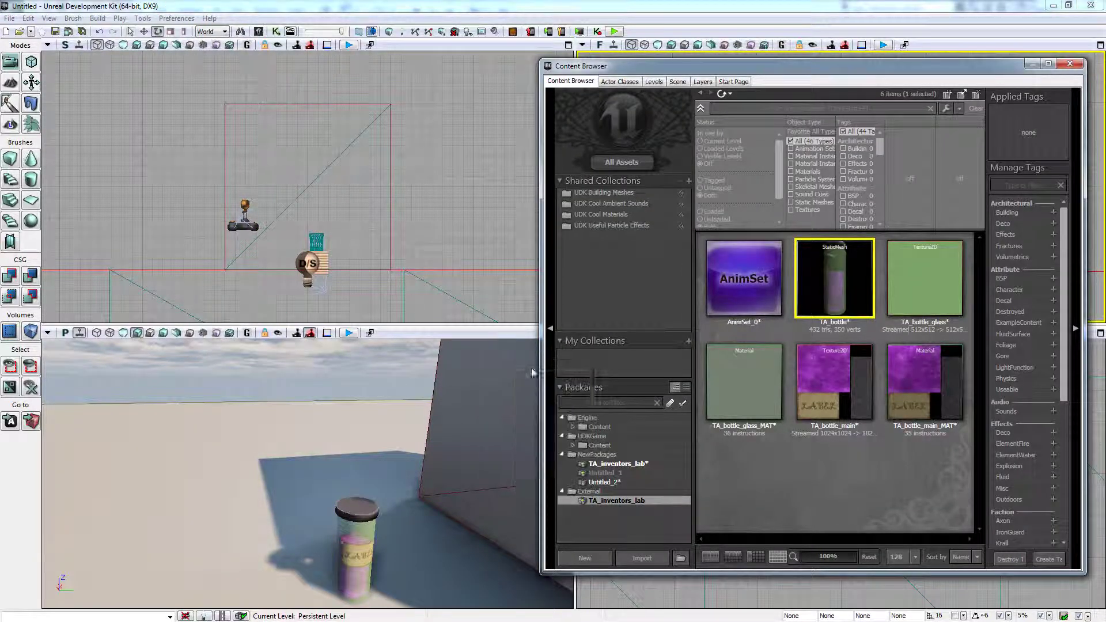
left_click(619, 359)
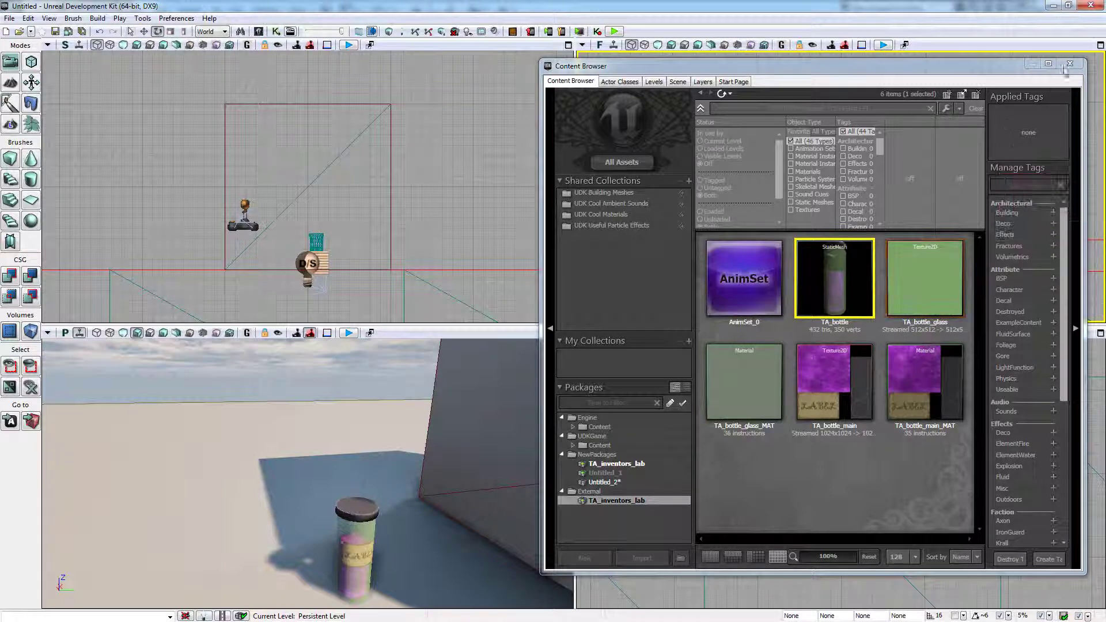
- Close the Content Browser and exit the editor without saving the Untitled_2 package
left_click(1069, 64)
left_click(1090, 5)
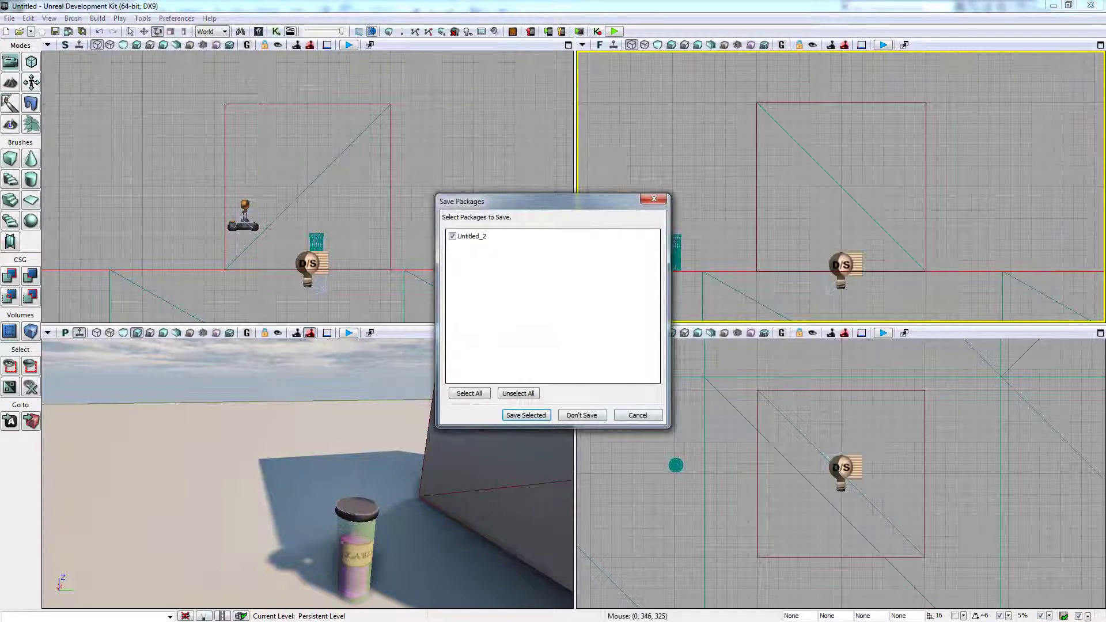
left_click(545, 417)
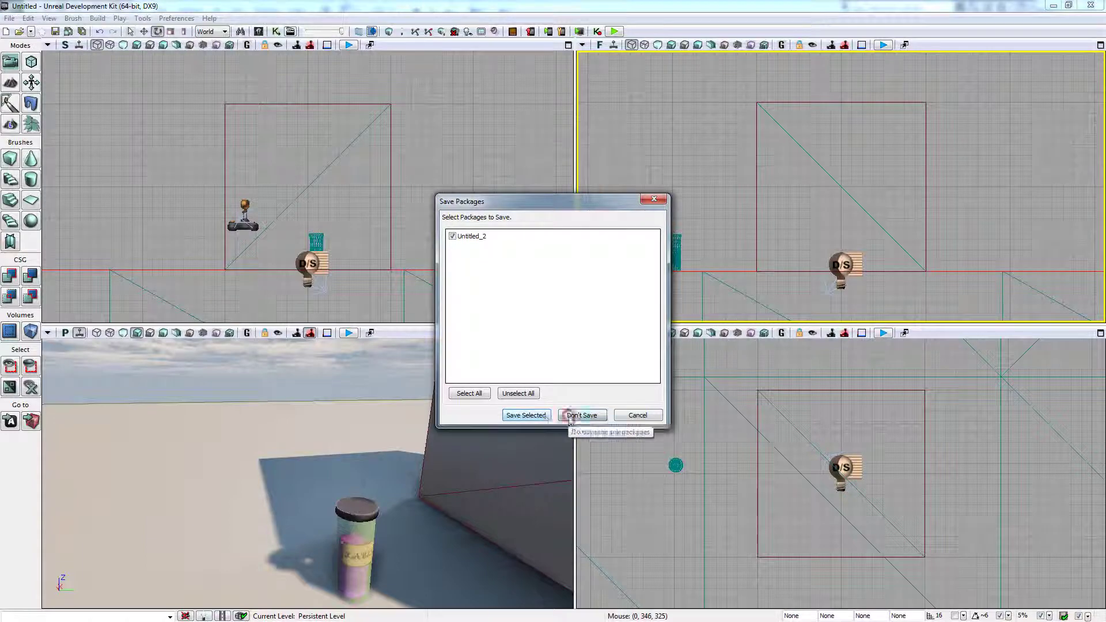